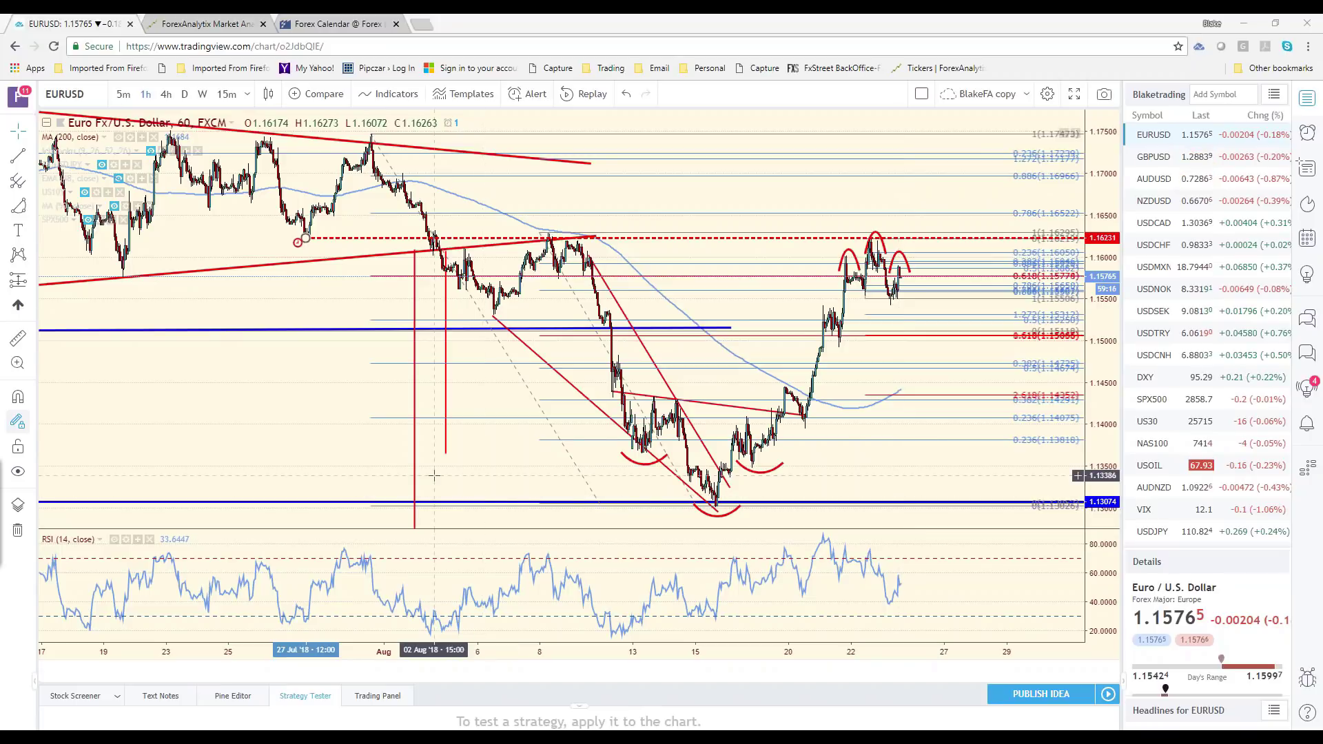
- Minimize the empty Support/Resistance & Bias sheet to bring back the EUR/USD 60-minute chart
scroll(862, 449, up, 2)
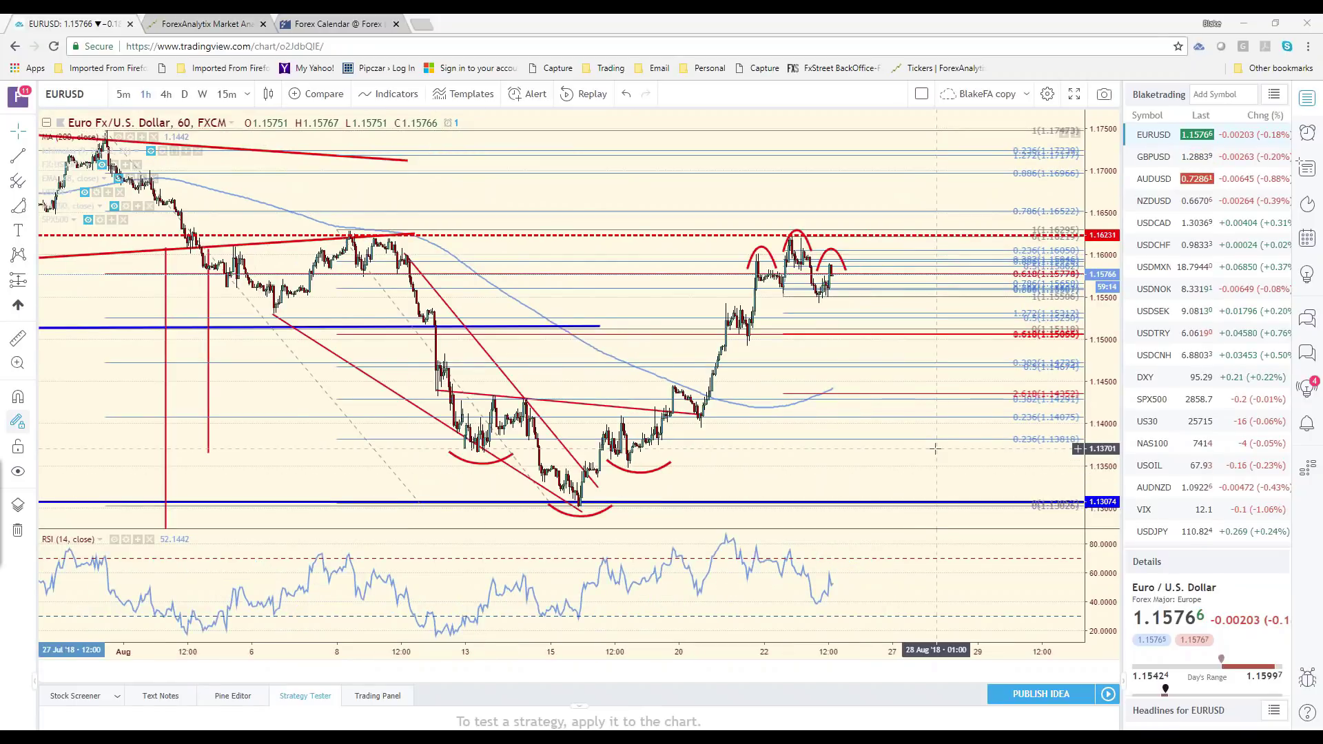
scroll(931, 458, down, 1)
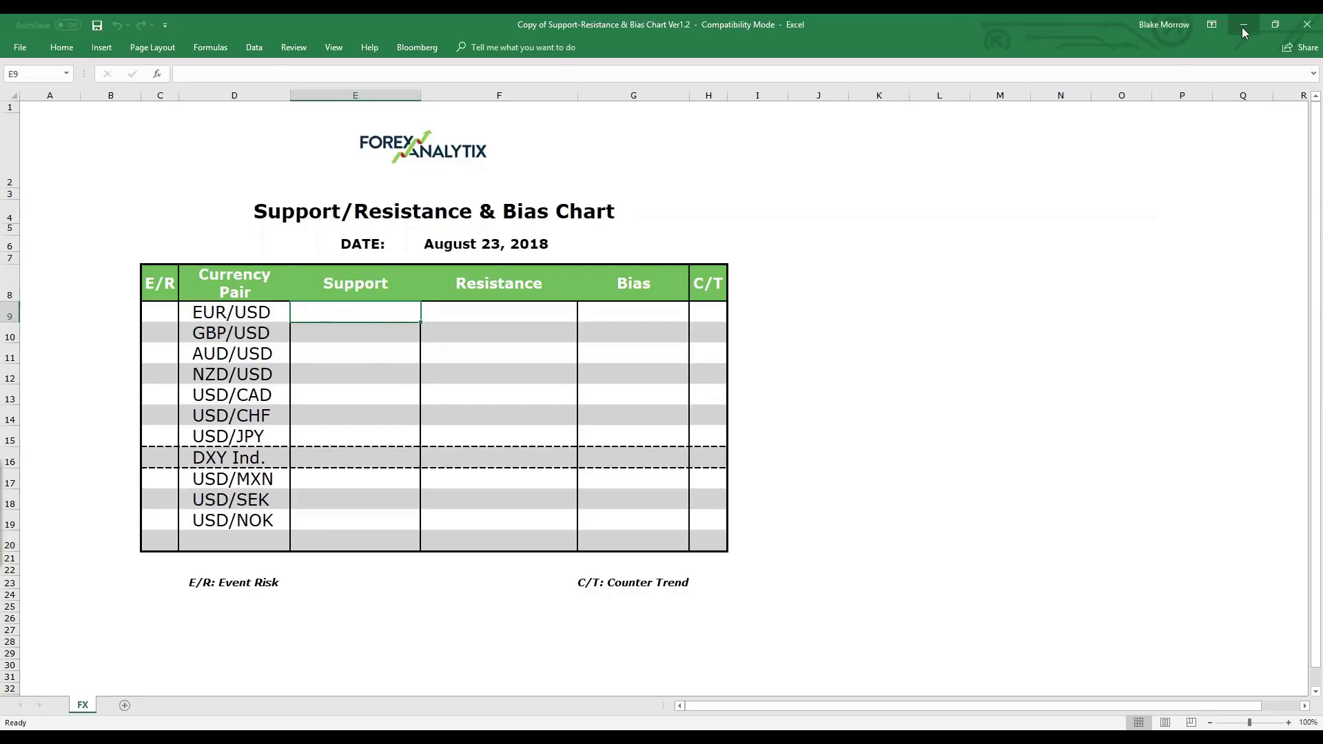
click(1244, 26)
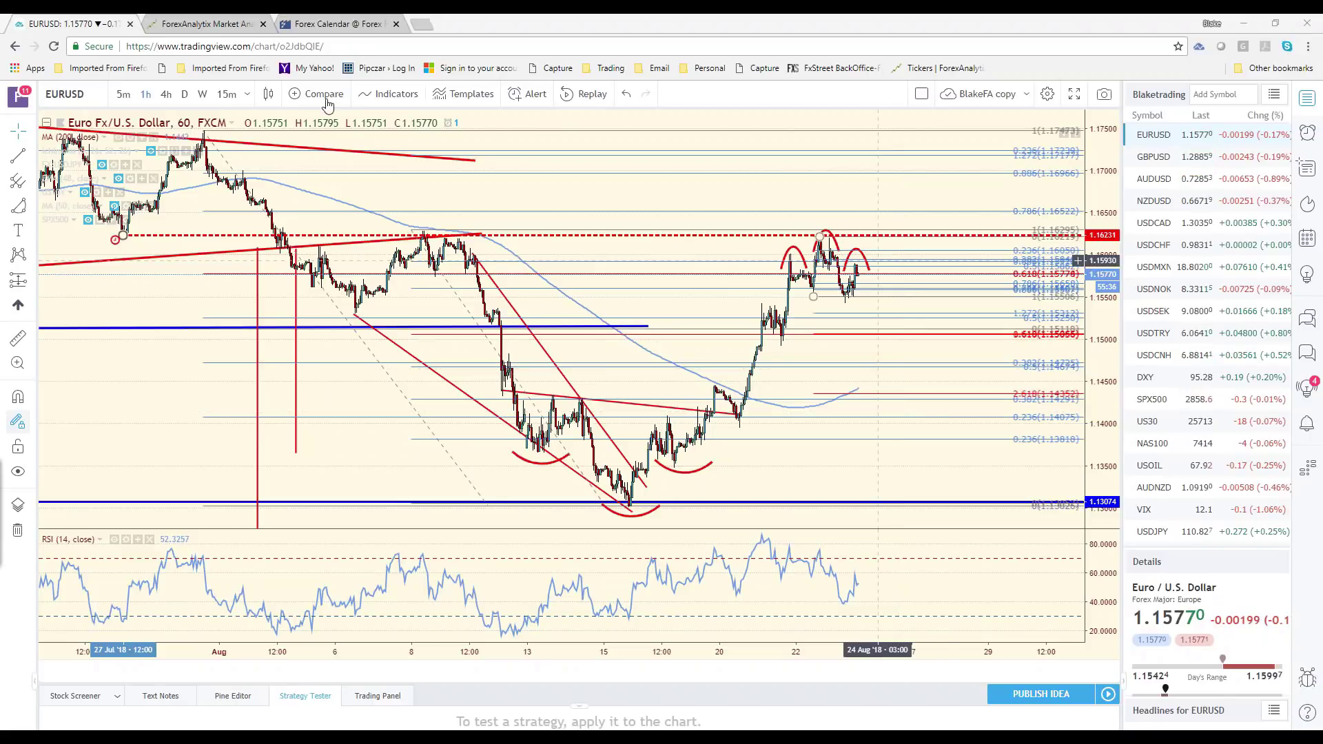
- On the Forex Factory calendar, read Friday Aug 24's Fed Chair Powell Speaks (7:00am) details
key(ctrl+3)
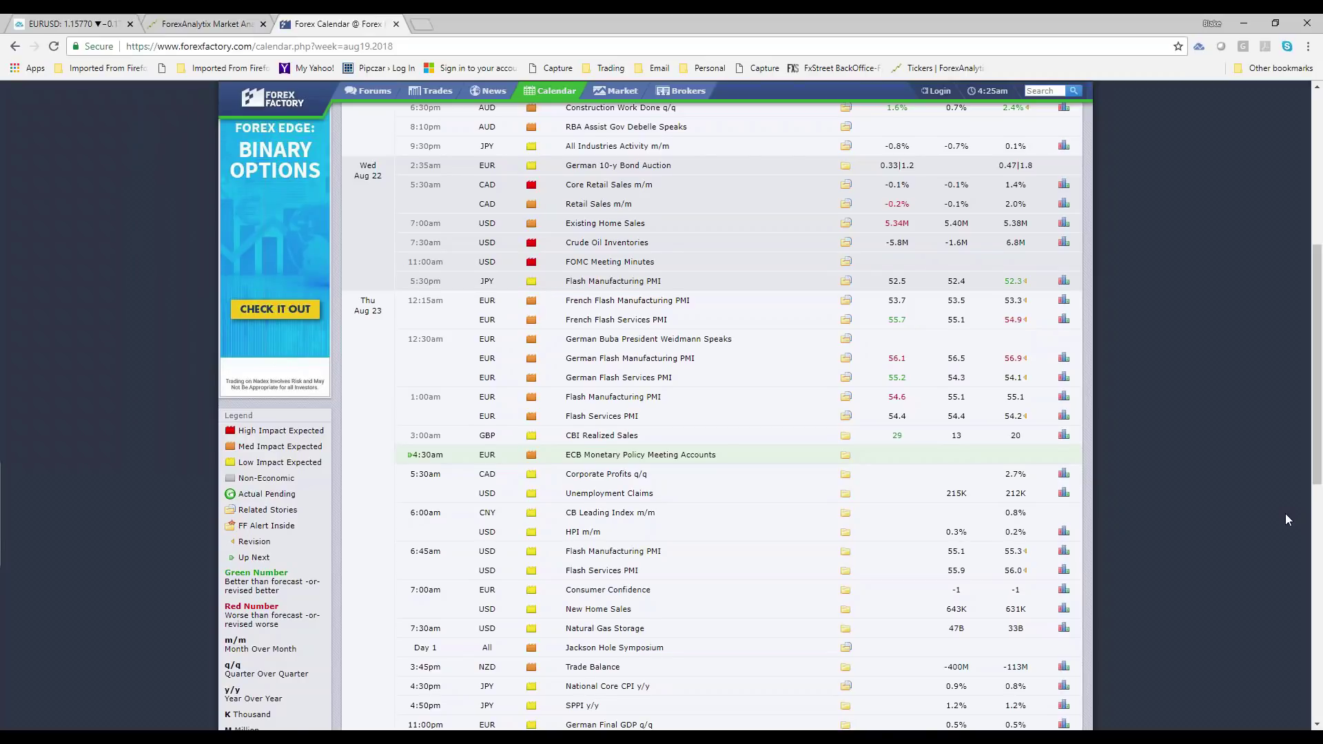
scroll(1286, 517, down, 2)
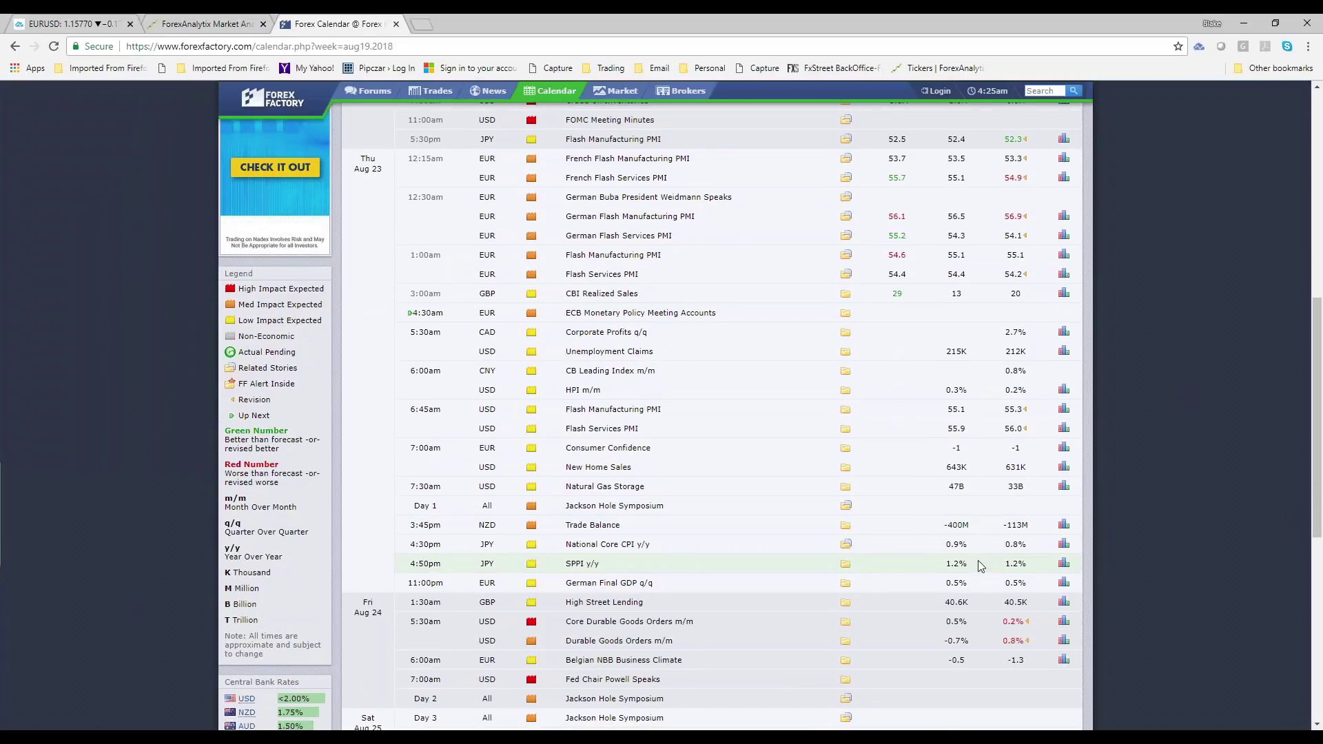
scroll(977, 560, down, 3)
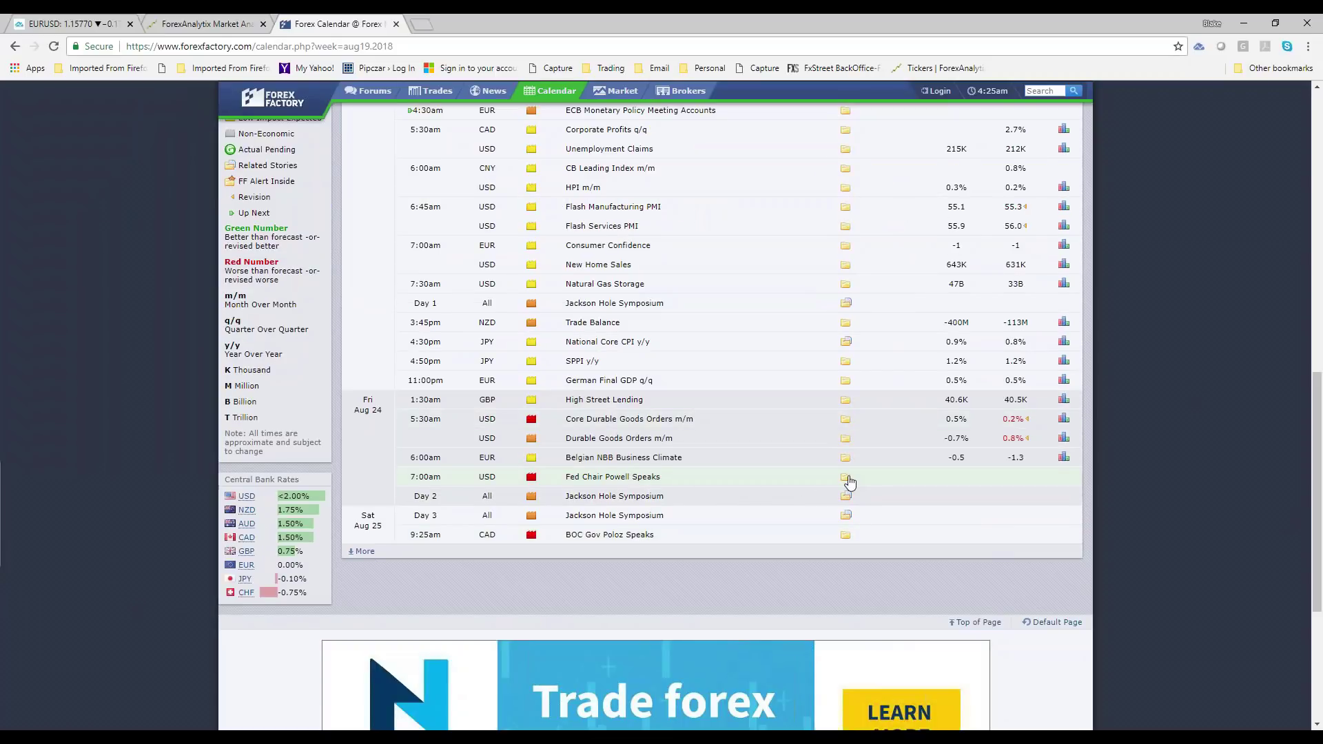
click(846, 479)
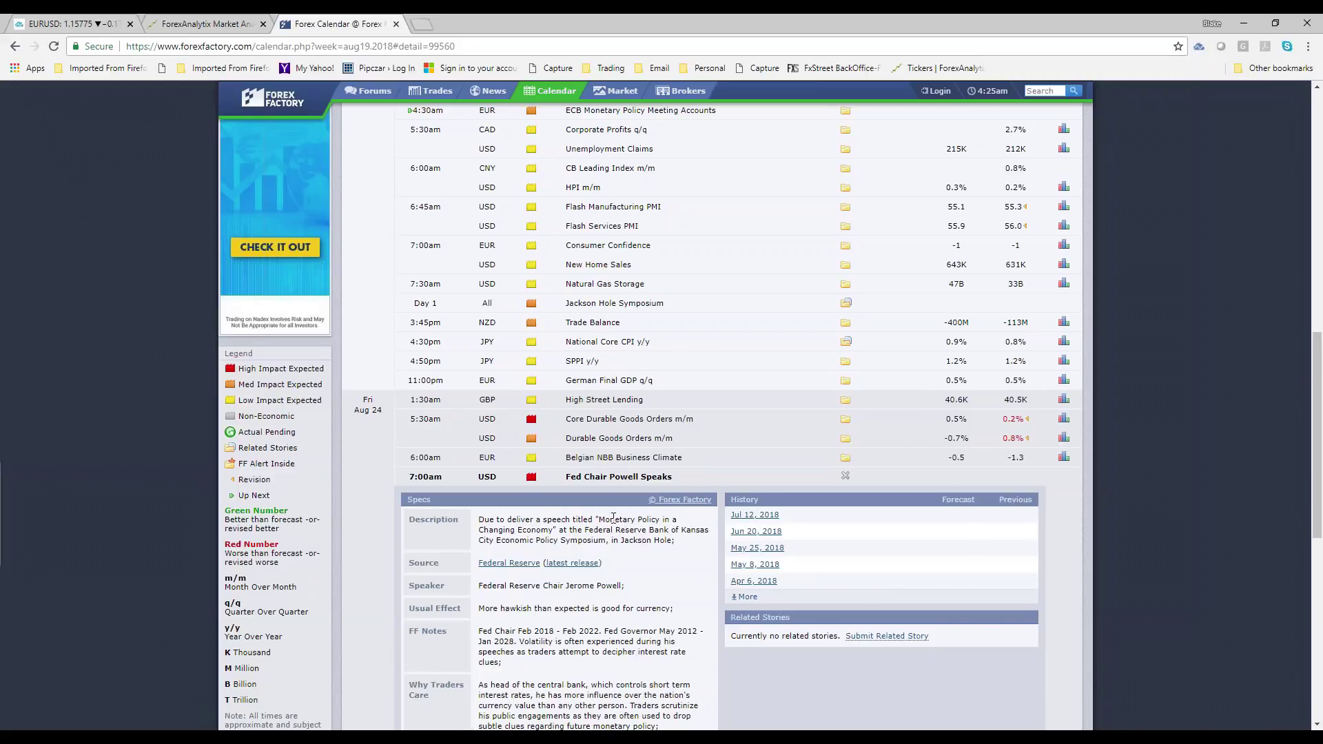
drag(597, 520, 555, 532)
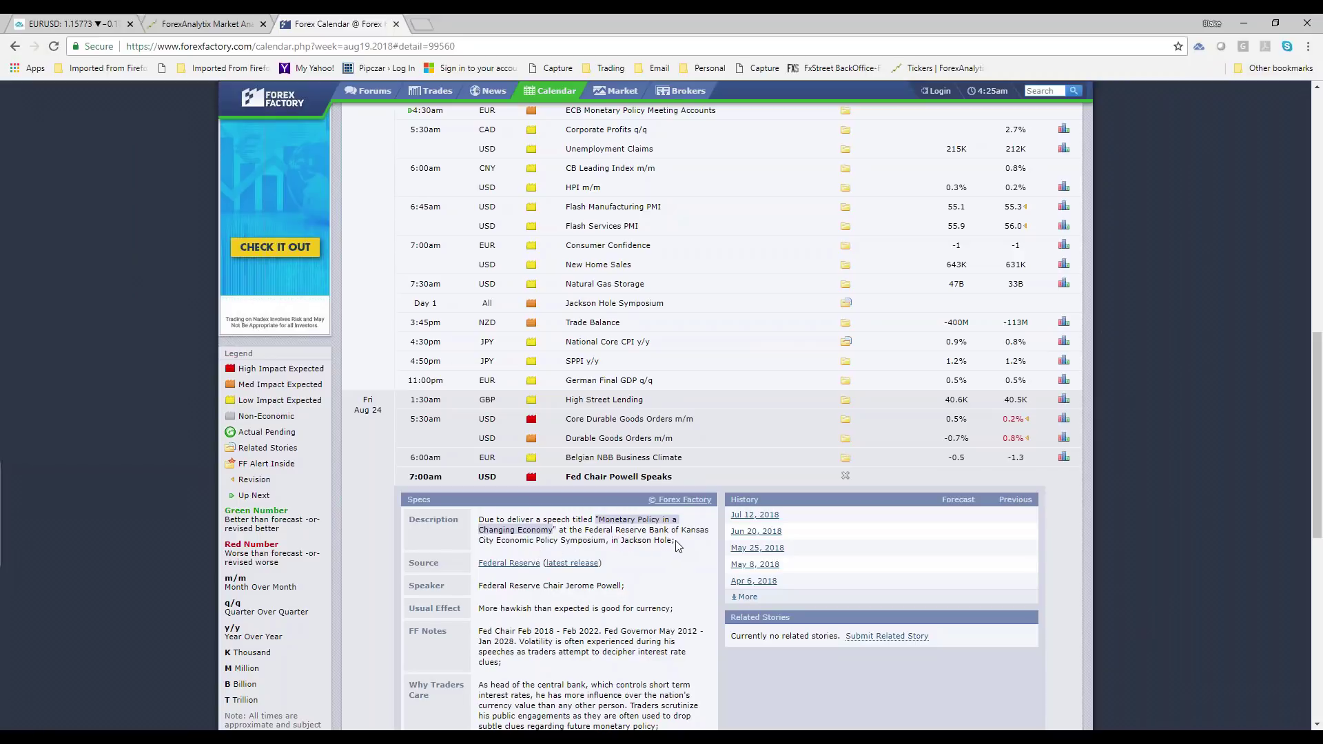
click(845, 475)
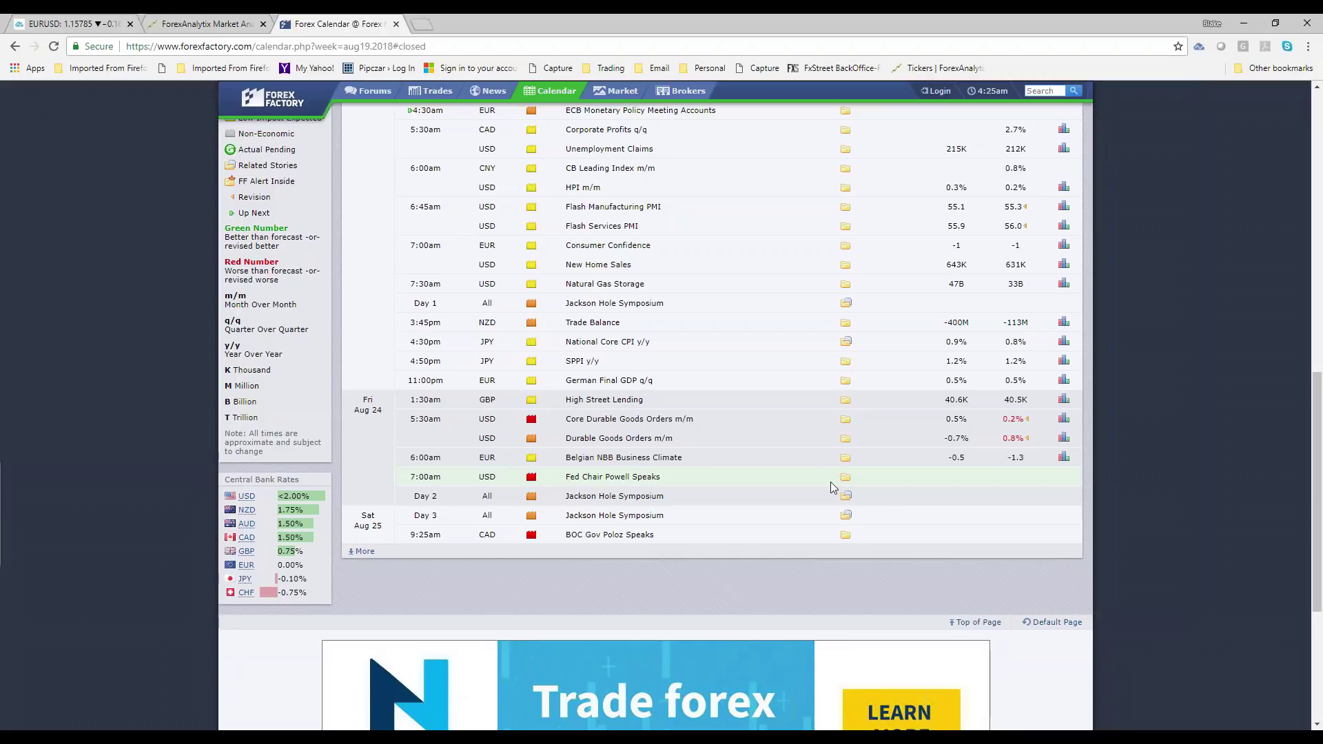
- Zoom and center the EUR/USD chart, then brush a red dip-and-rebound path after the latest candles
click(51, 18)
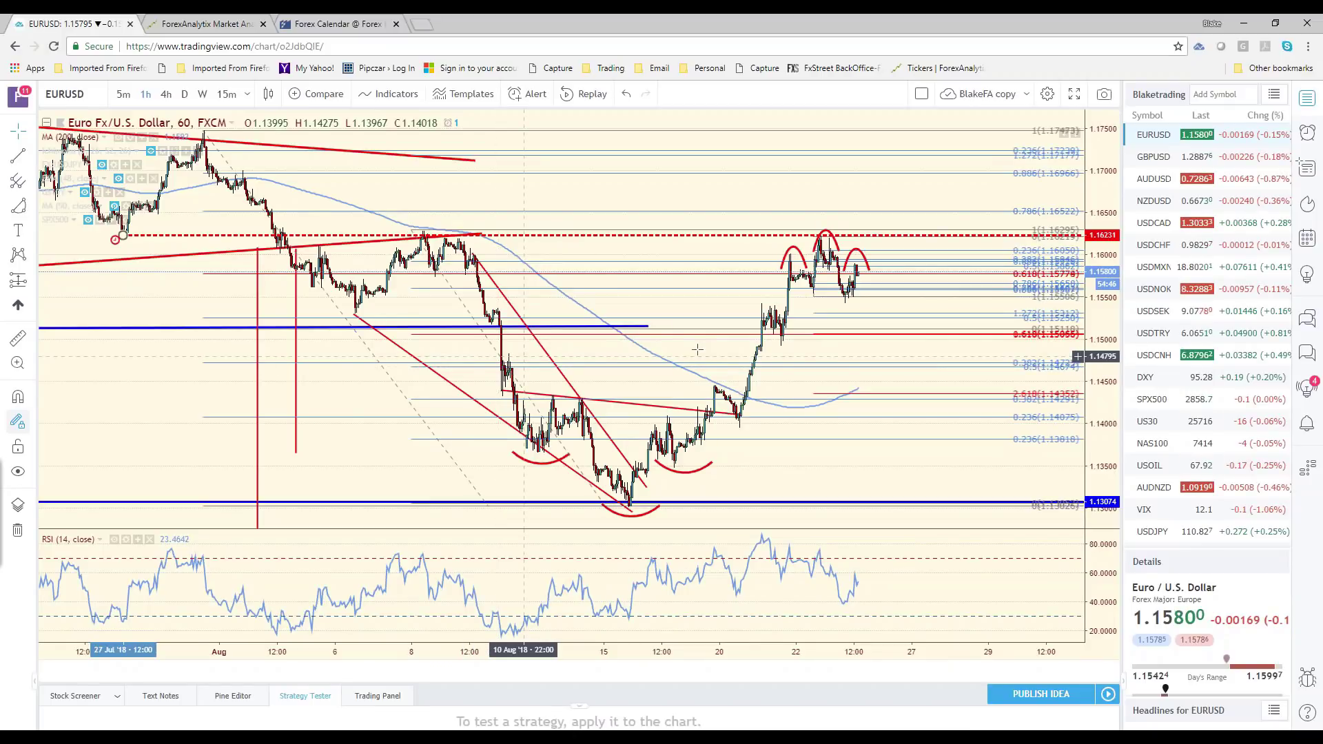
scroll(839, 379, up, 2)
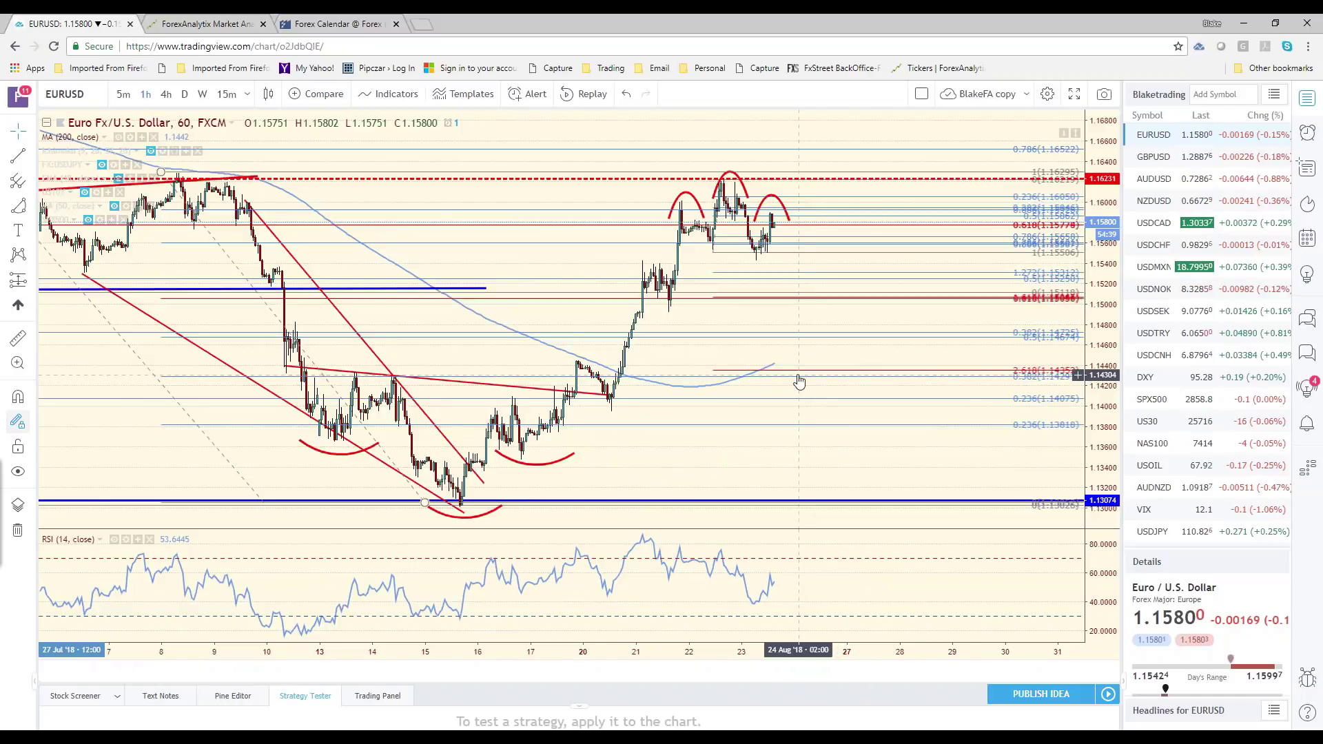
scroll(800, 379, up, 3)
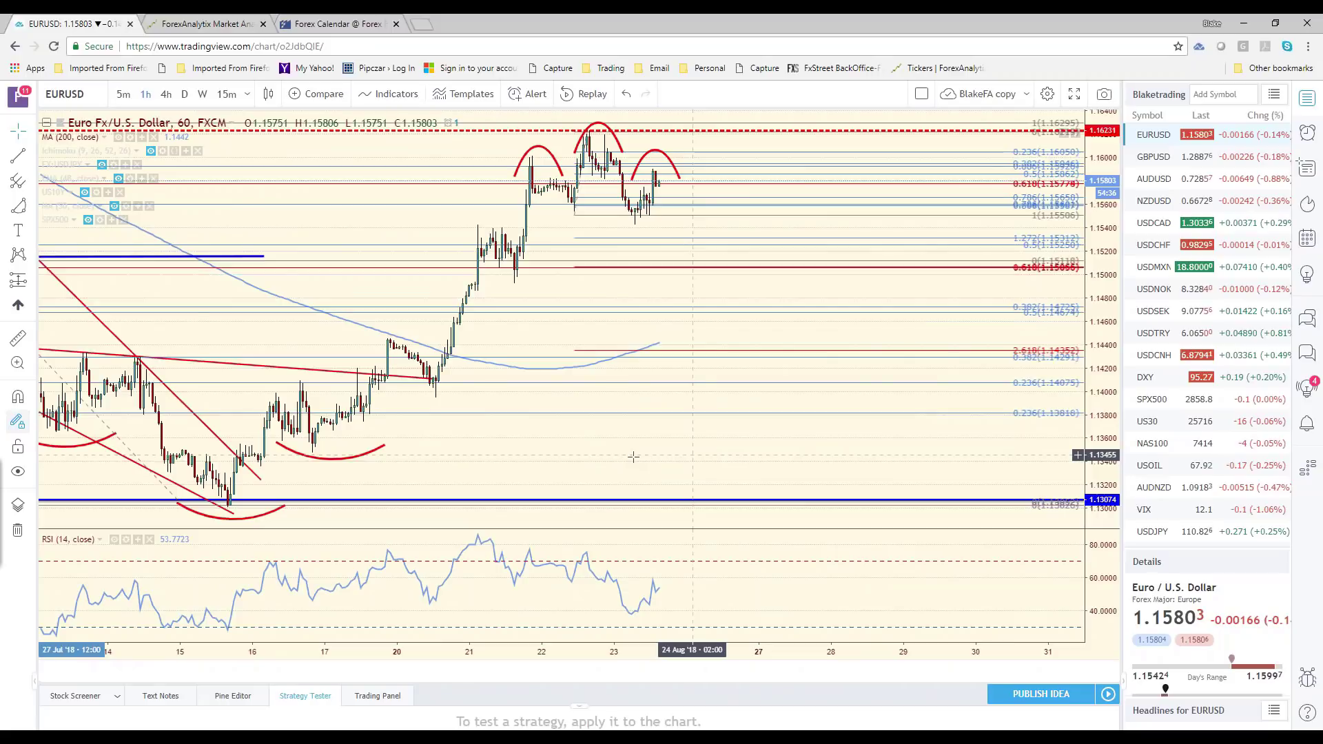
drag(633, 456, 890, 456)
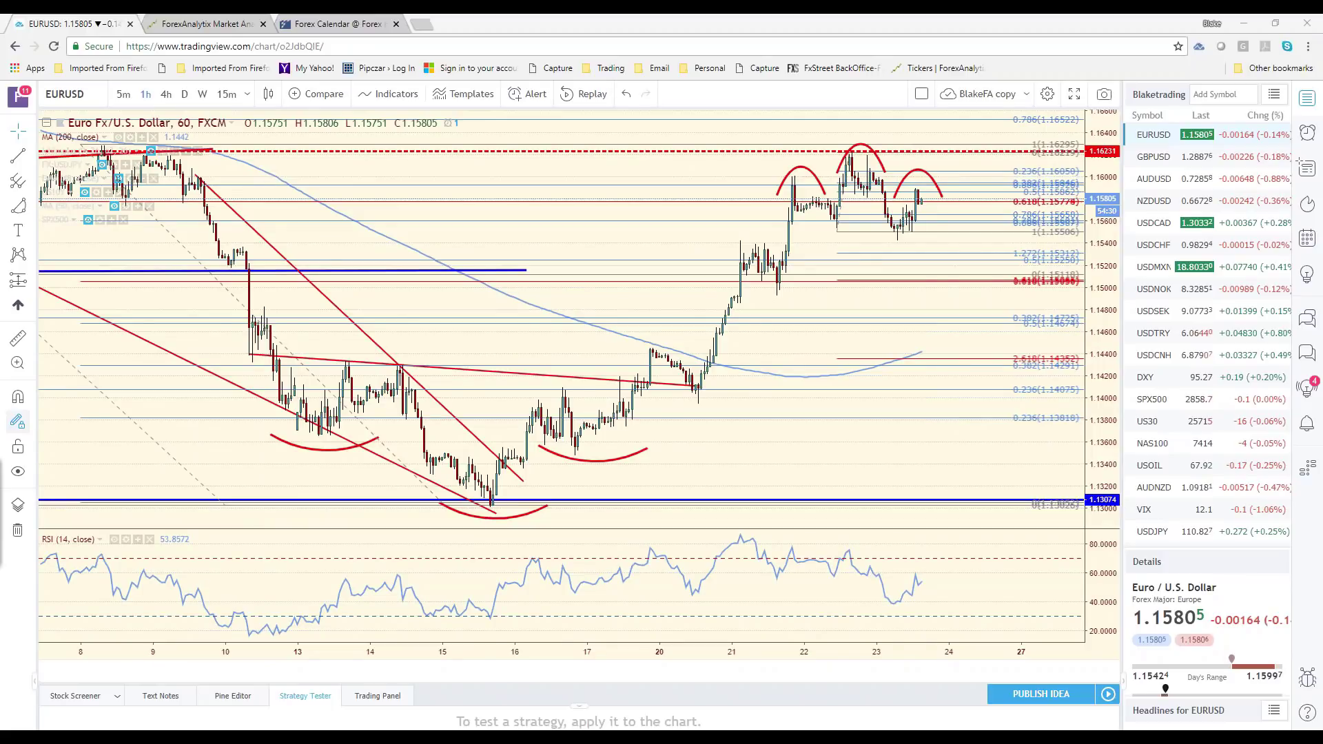
mouse_move(920, 201)
mouse_down()
mouse_move(941, 230)
mouse_move(957, 205)
mouse_up()
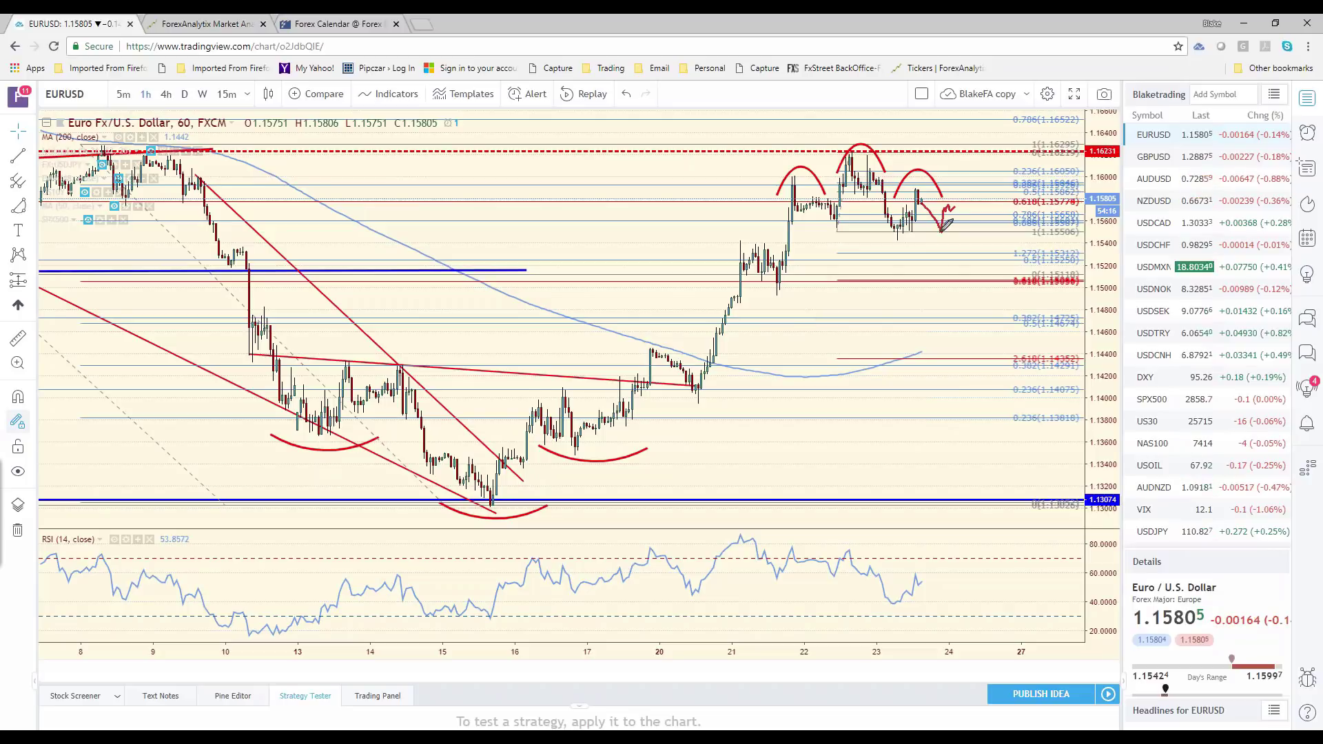
- Redo the red sketch near recent candles: a drop from the high, lines above and below
drag(900, 233, 944, 232)
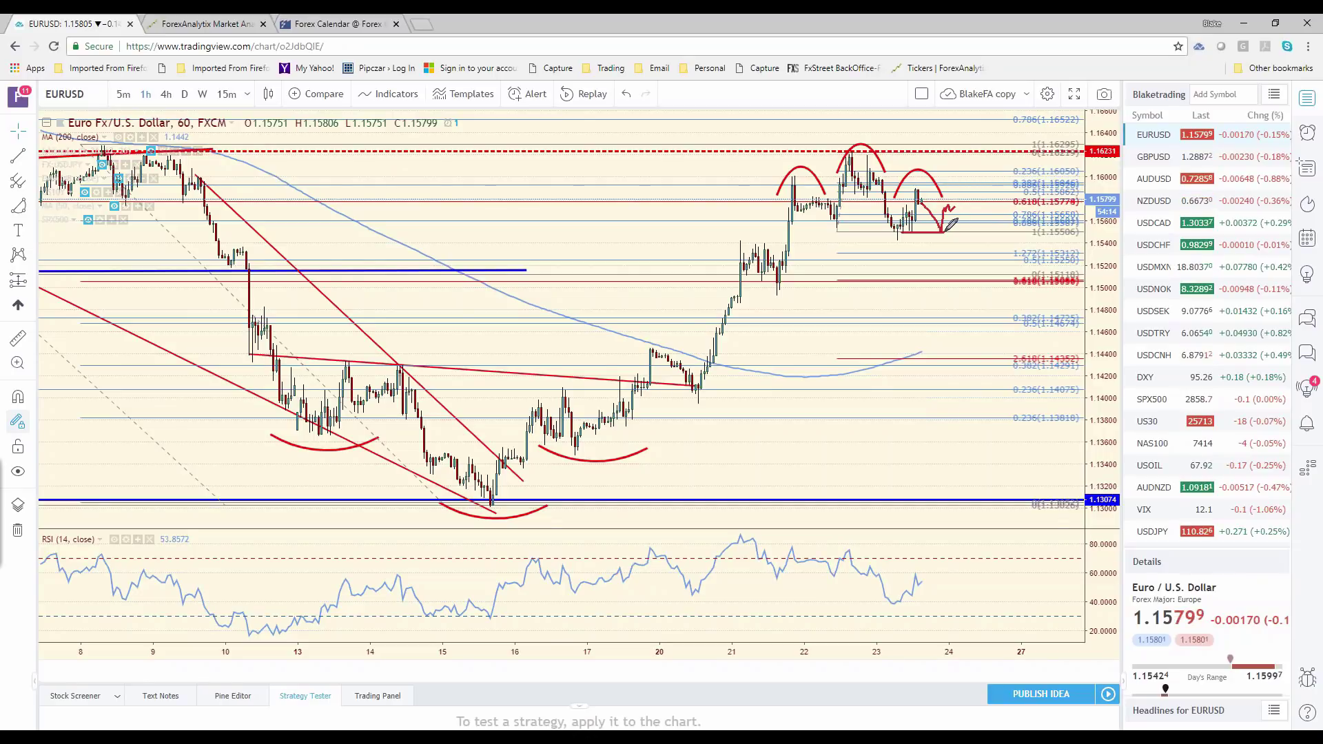
drag(941, 230, 940, 241)
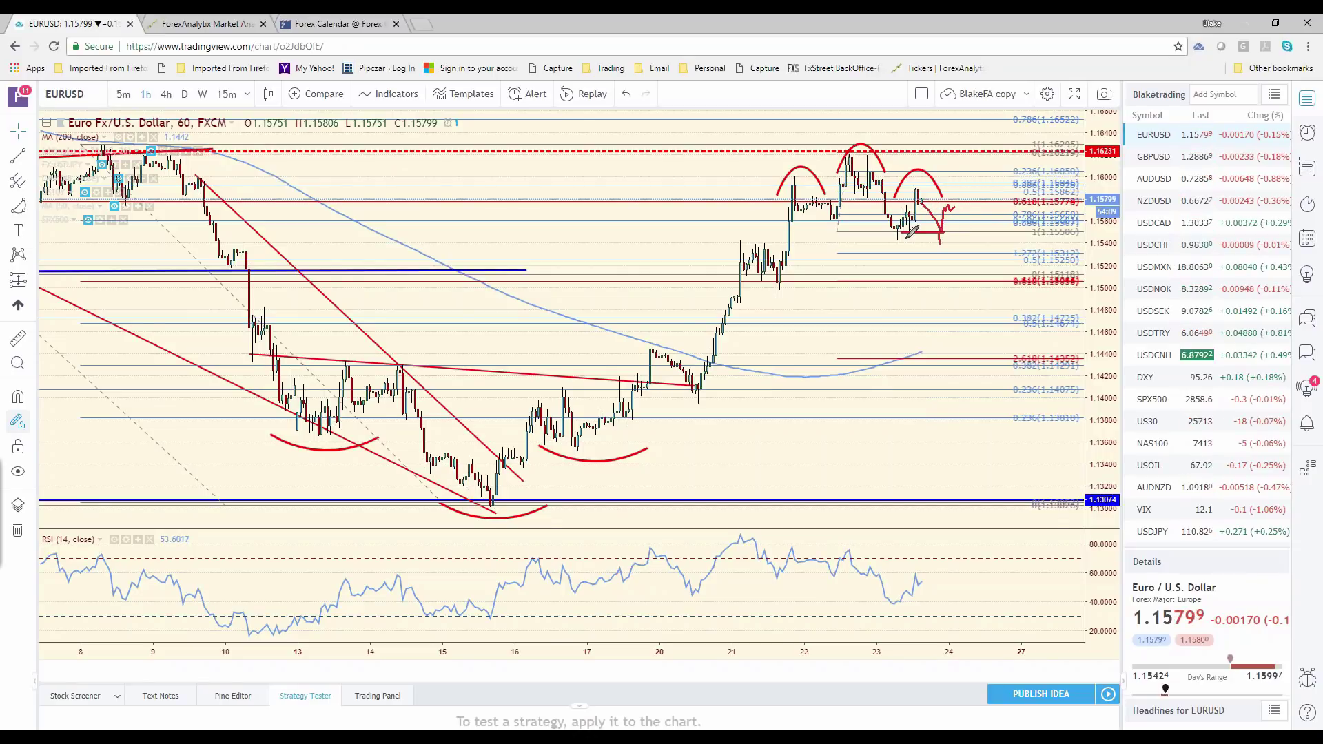
key(ctrl+z)
key(ctrl+z)
key(ctrl+z)
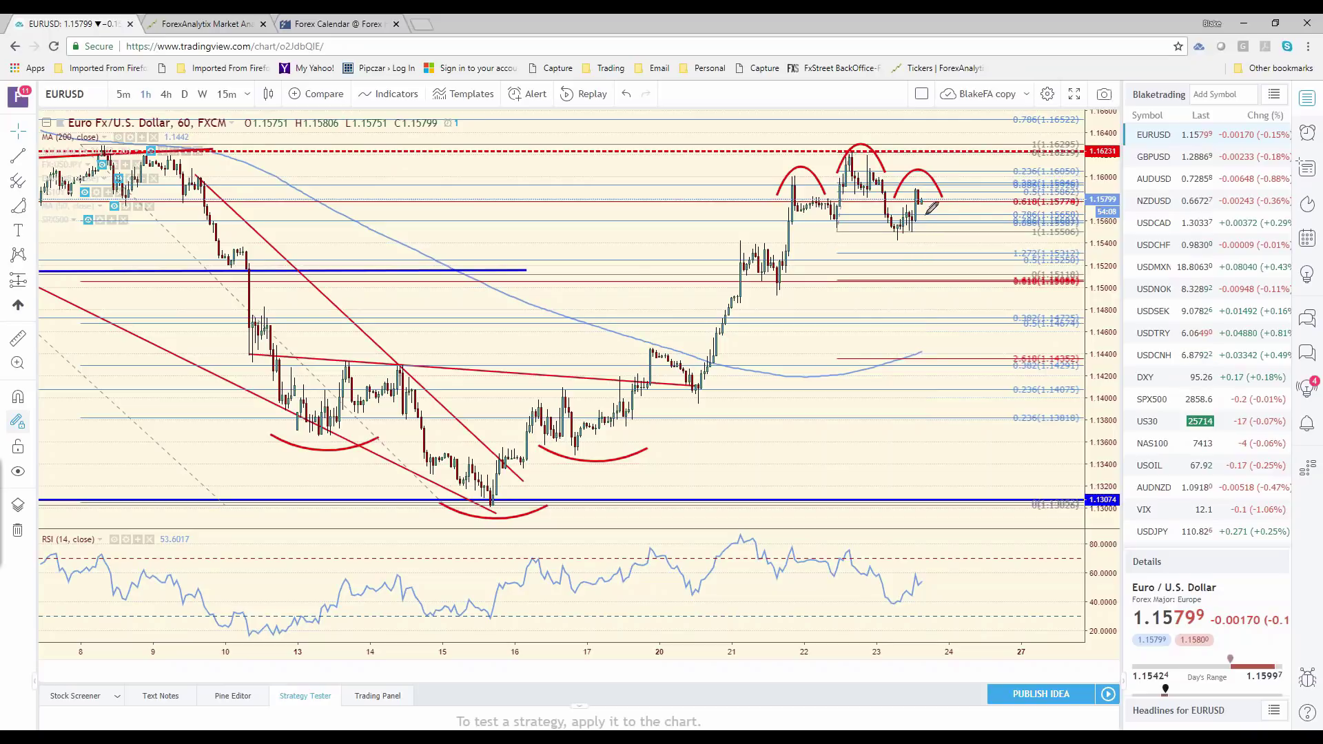
mouse_move(924, 204)
mouse_down()
mouse_move(932, 243)
mouse_move(938, 219)
mouse_move(952, 221)
mouse_up()
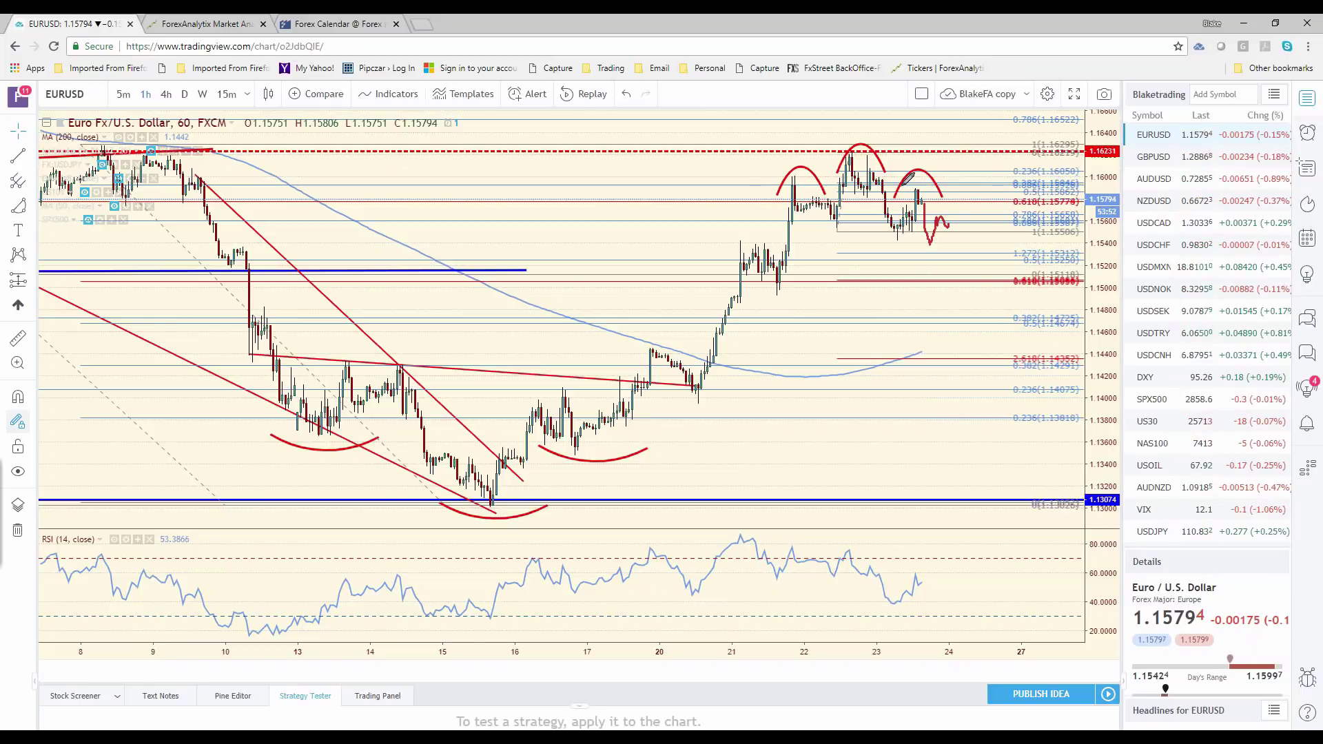
drag(900, 187, 1019, 164)
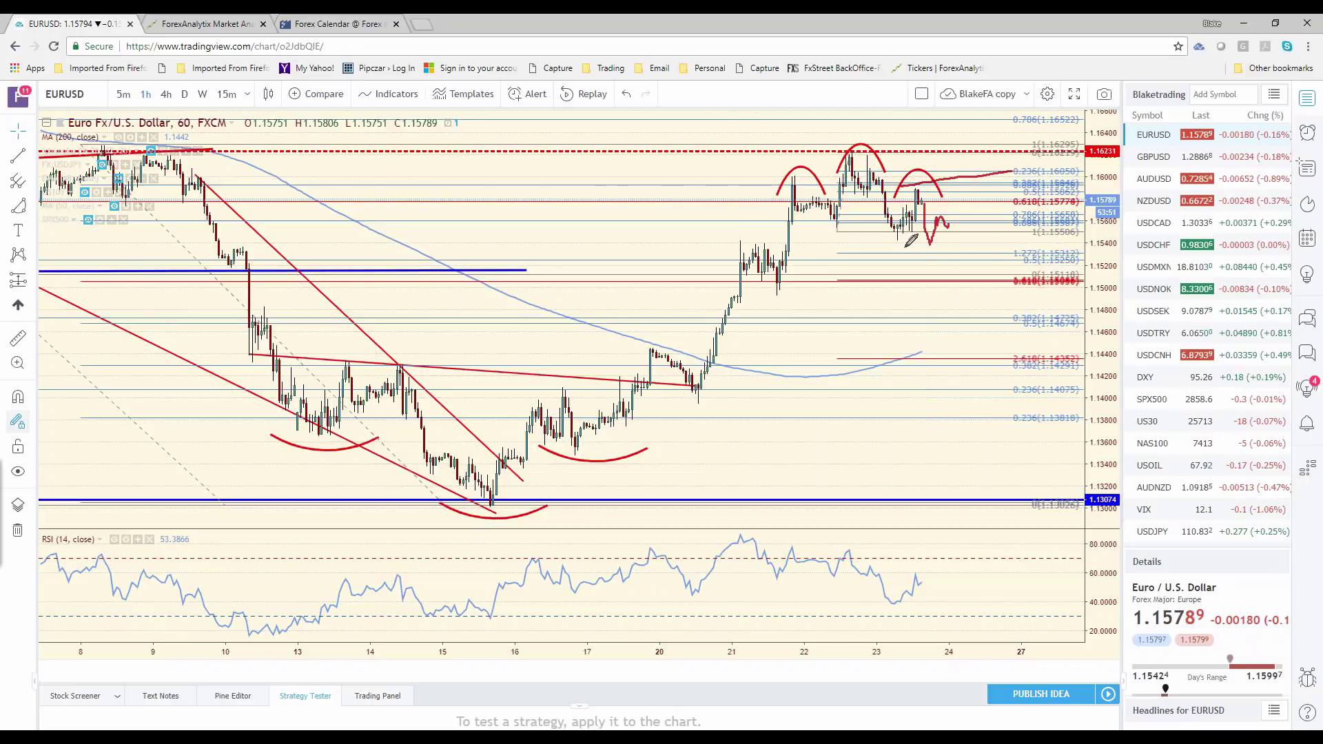
drag(894, 246, 1000, 232)
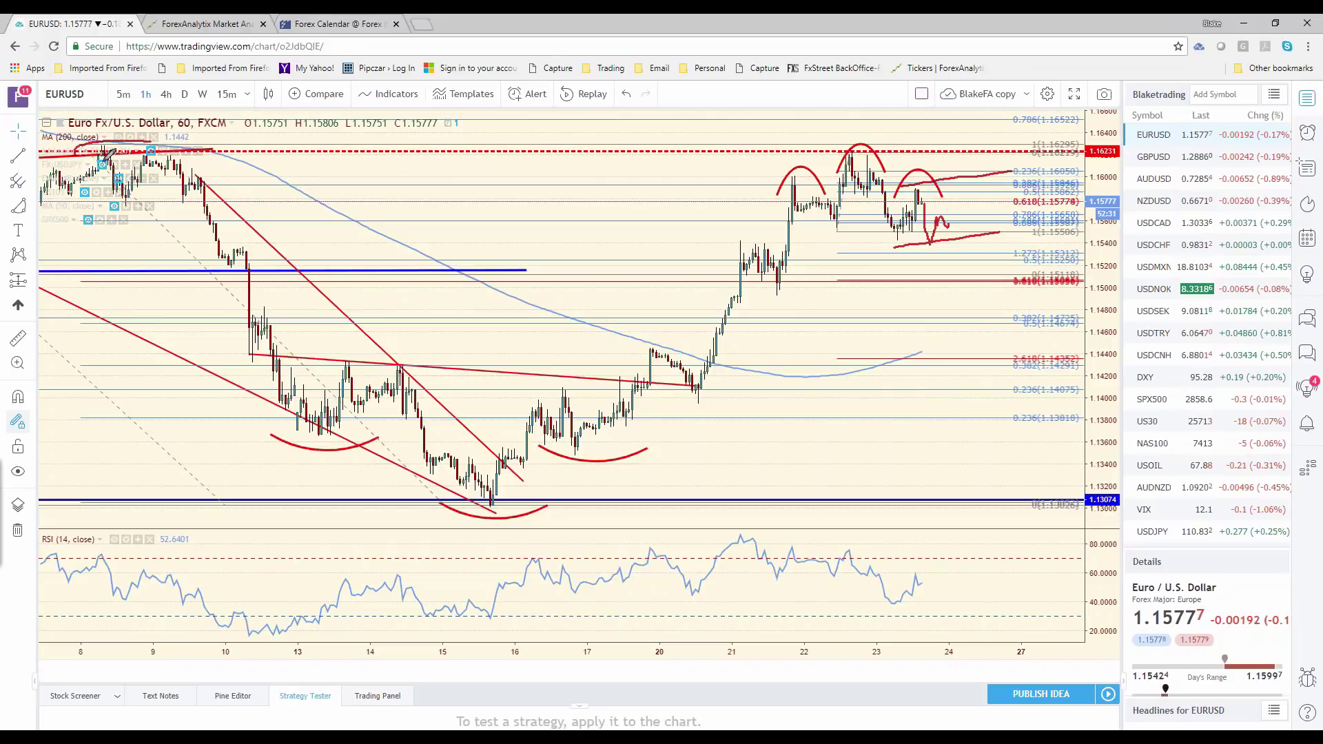
- Circle the early highs and the top-right peak, and underline the recent price action in red
drag(111, 150, 200, 144)
mouse_move(865, 139)
mouse_down()
mouse_move(877, 151)
mouse_move(869, 138)
mouse_up()
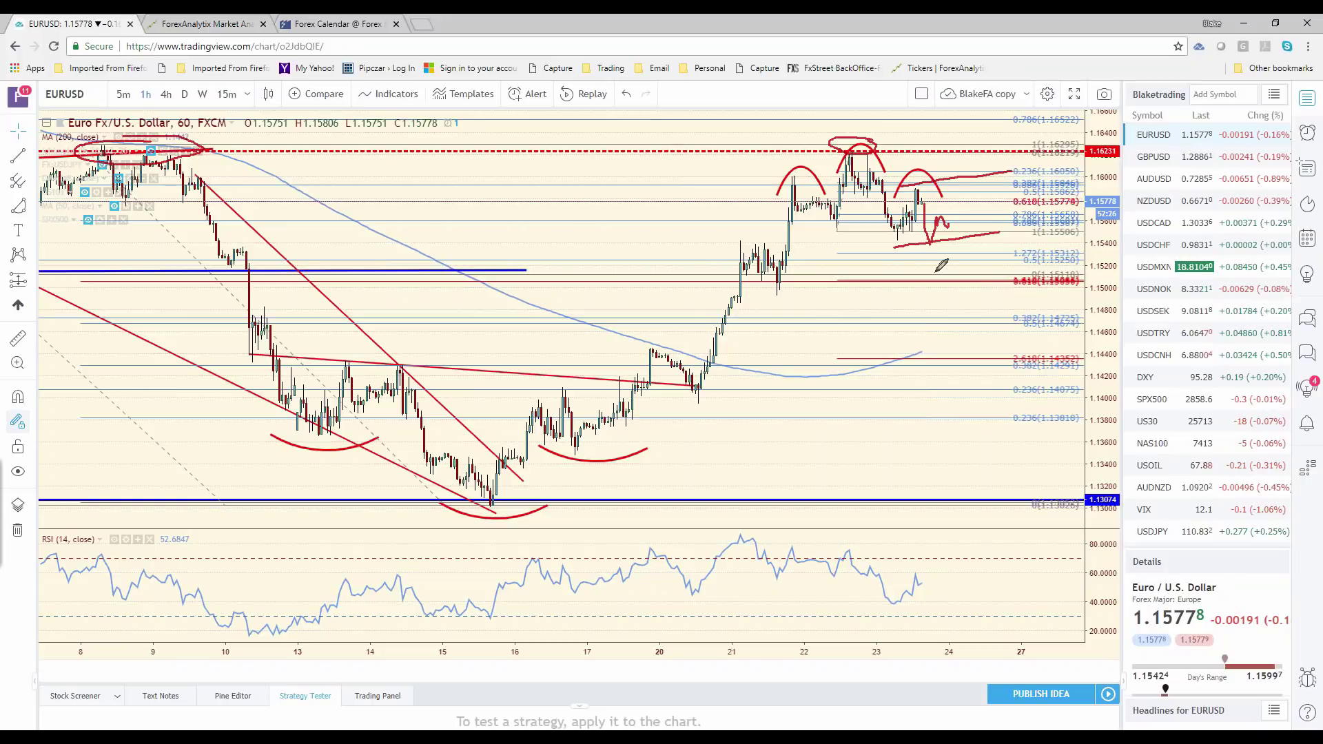
drag(729, 250, 978, 248)
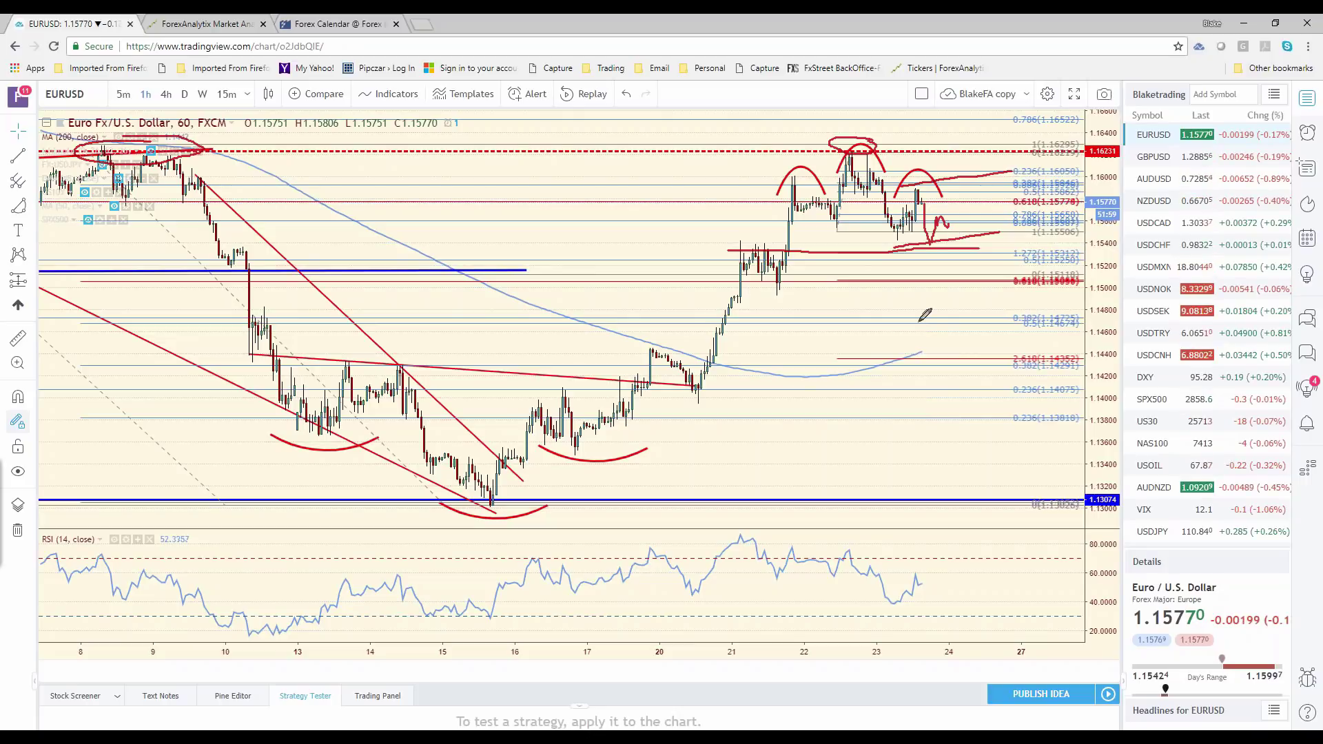
- Brush a red arrow dropping below the neckline support and one climbing above the recent highs
drag(937, 256, 972, 303)
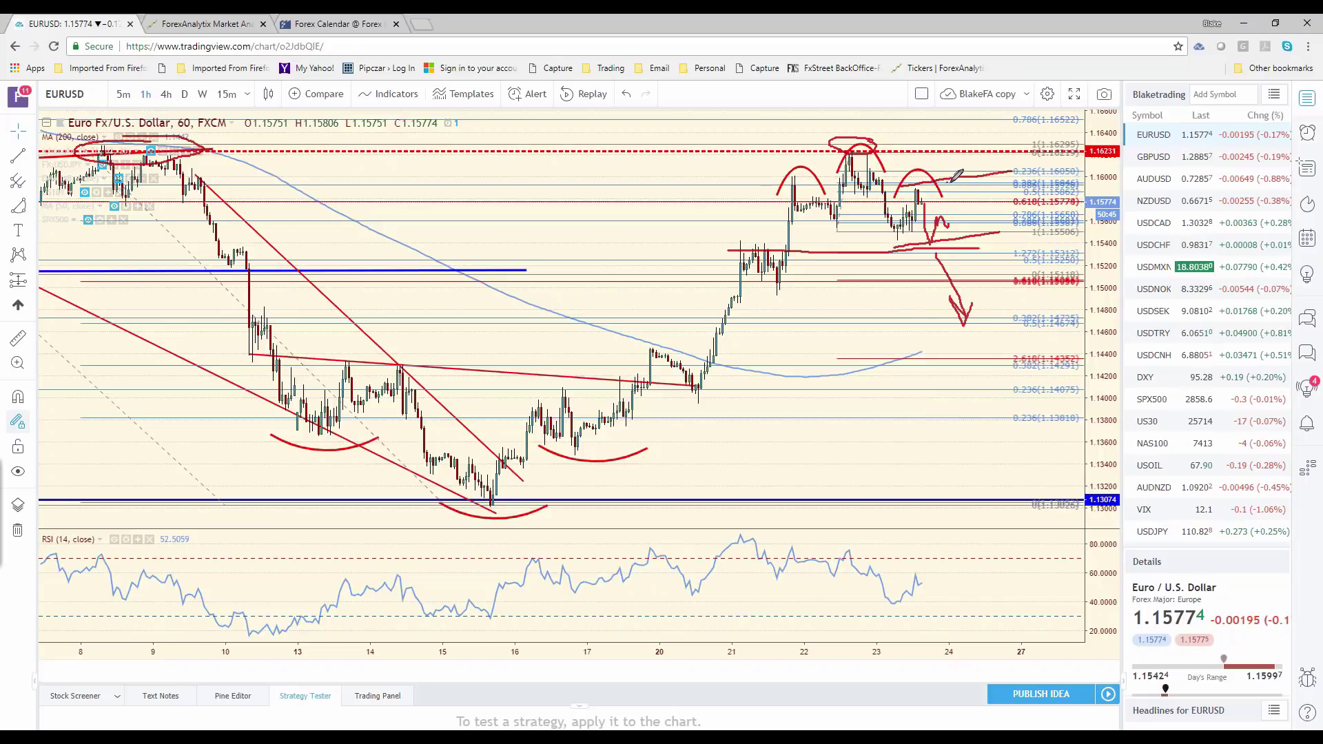
mouse_move(957, 176)
mouse_down()
mouse_move(982, 121)
mouse_move(1000, 135)
mouse_up()
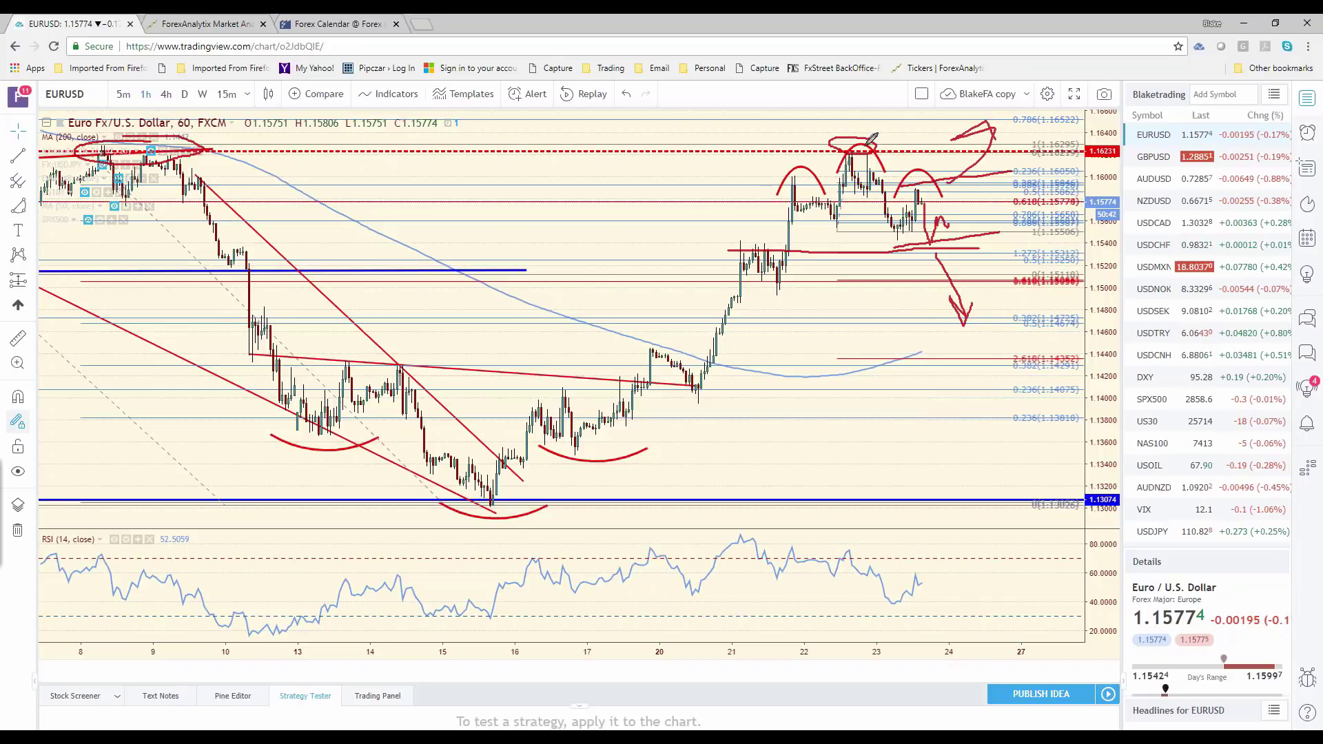
mouse_move(981, 148)
mouse_down()
mouse_move(1024, 78)
mouse_move(1015, 112)
mouse_up()
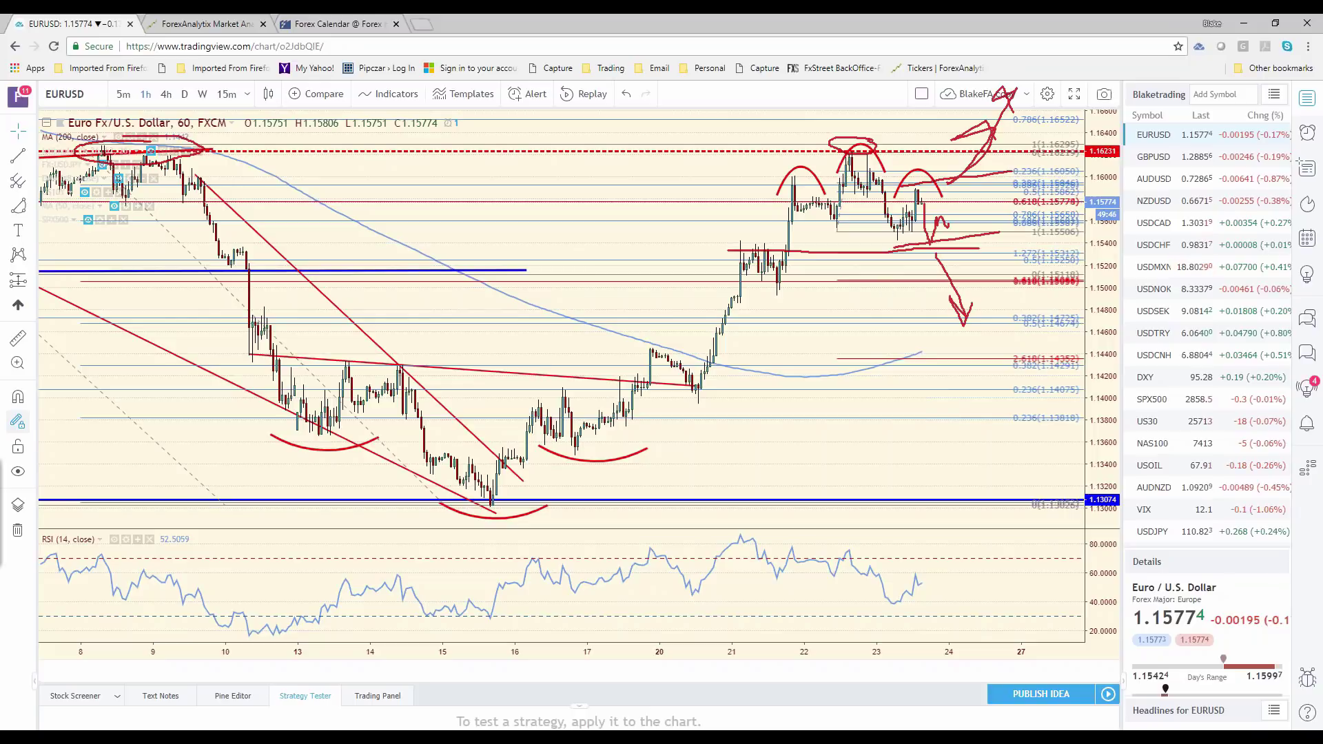
- Erase the red arrows and scribbles from EUR/USD, keeping only the arcs over the three peaks
key(e)
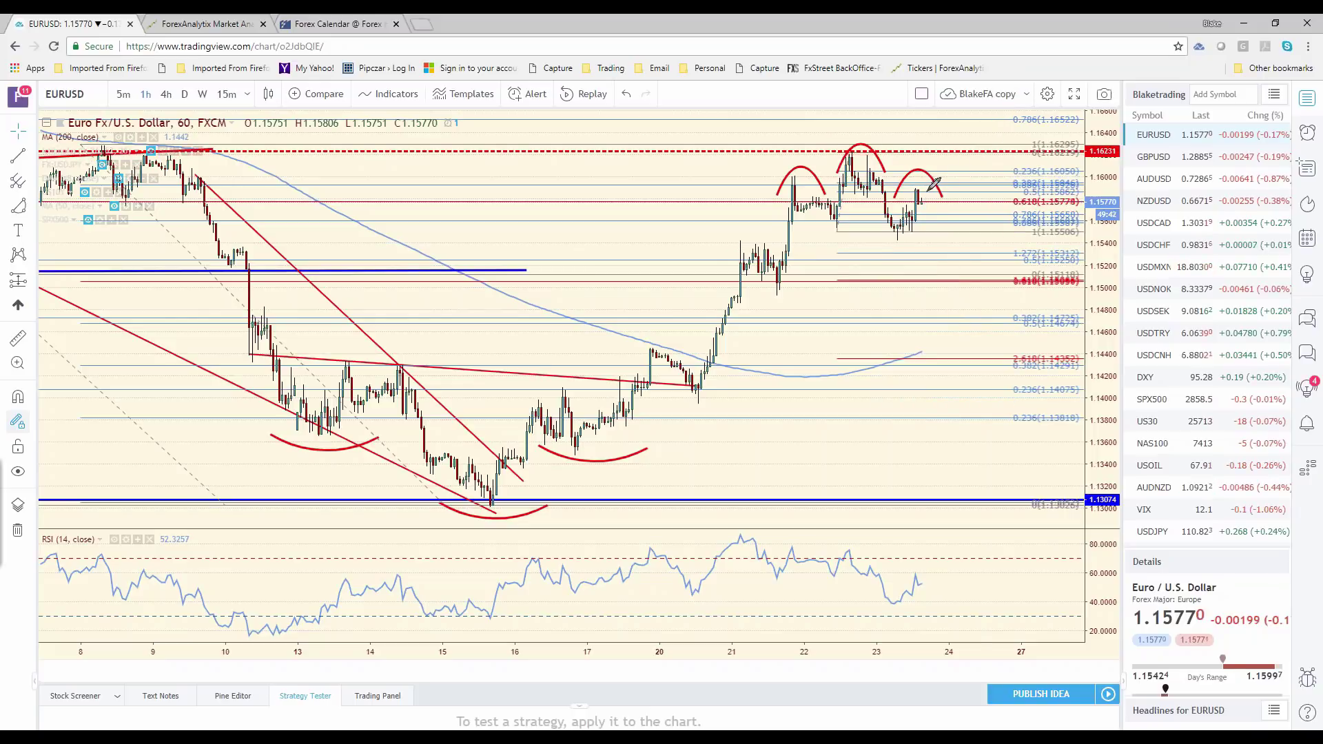
mouse_move(940, 186)
mouse_down()
mouse_move(908, 181)
mouse_move(886, 204)
mouse_move(950, 229)
mouse_move(936, 181)
mouse_up()
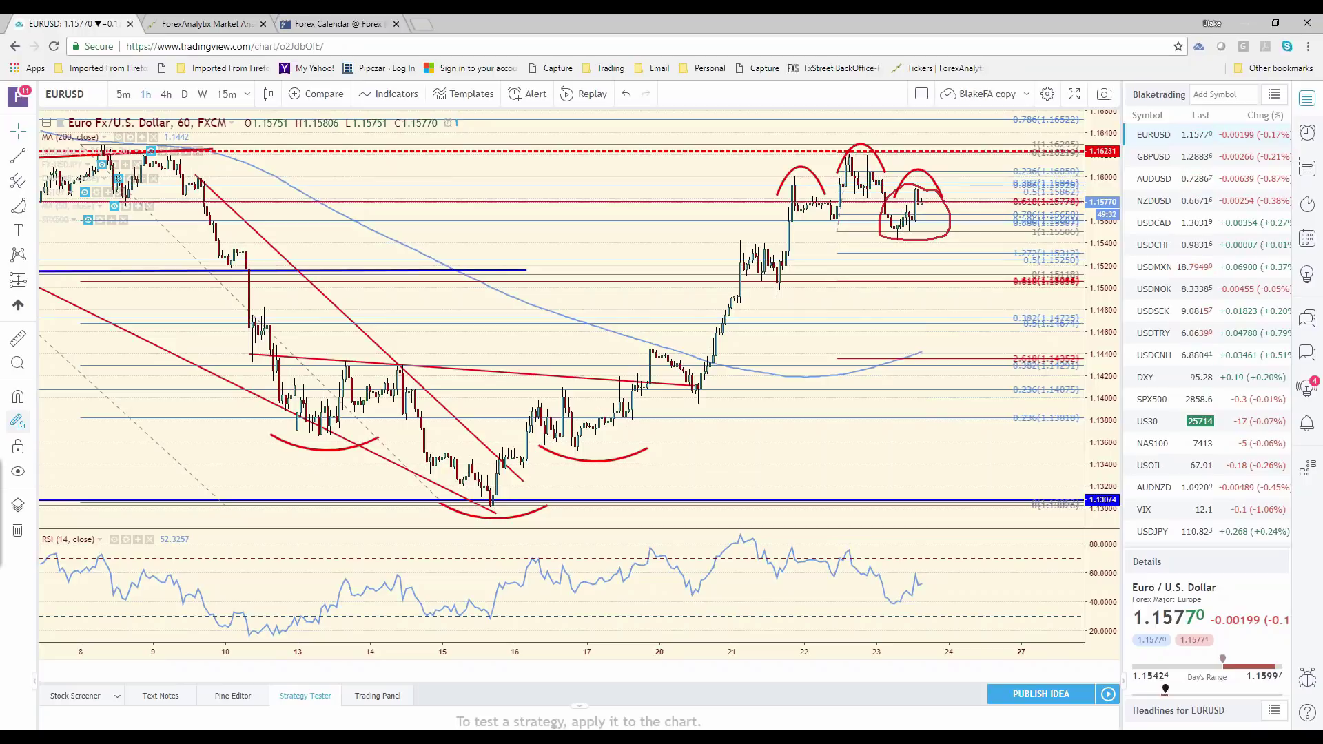
key(ctrl+z)
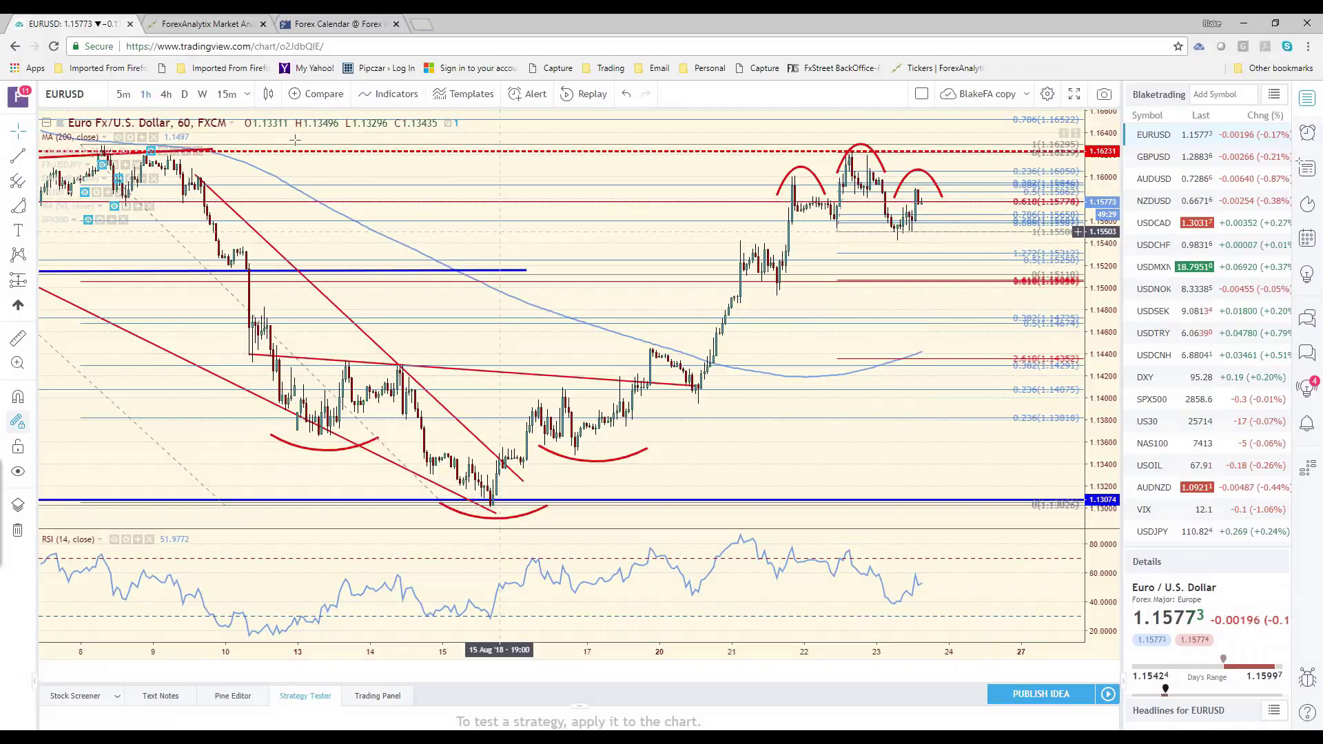
key(ctrl+Tab)
click(483, 456)
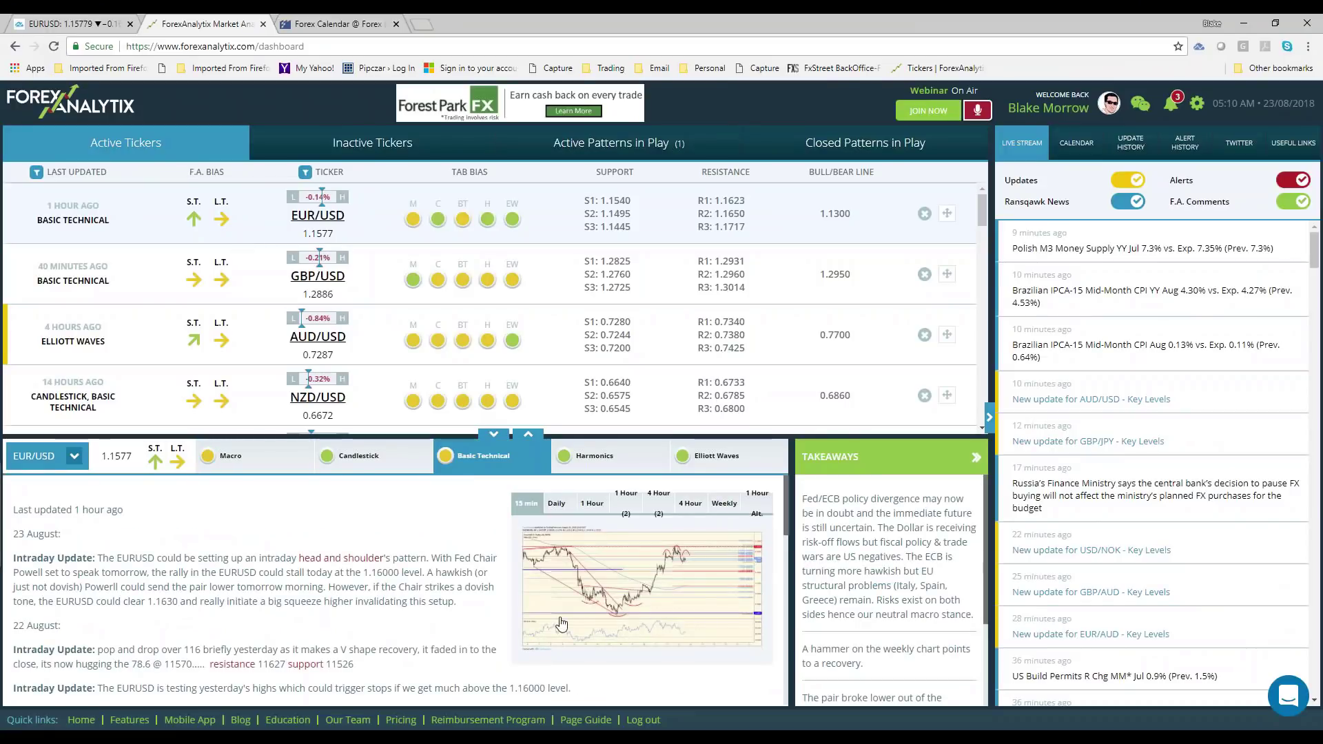
click(668, 604)
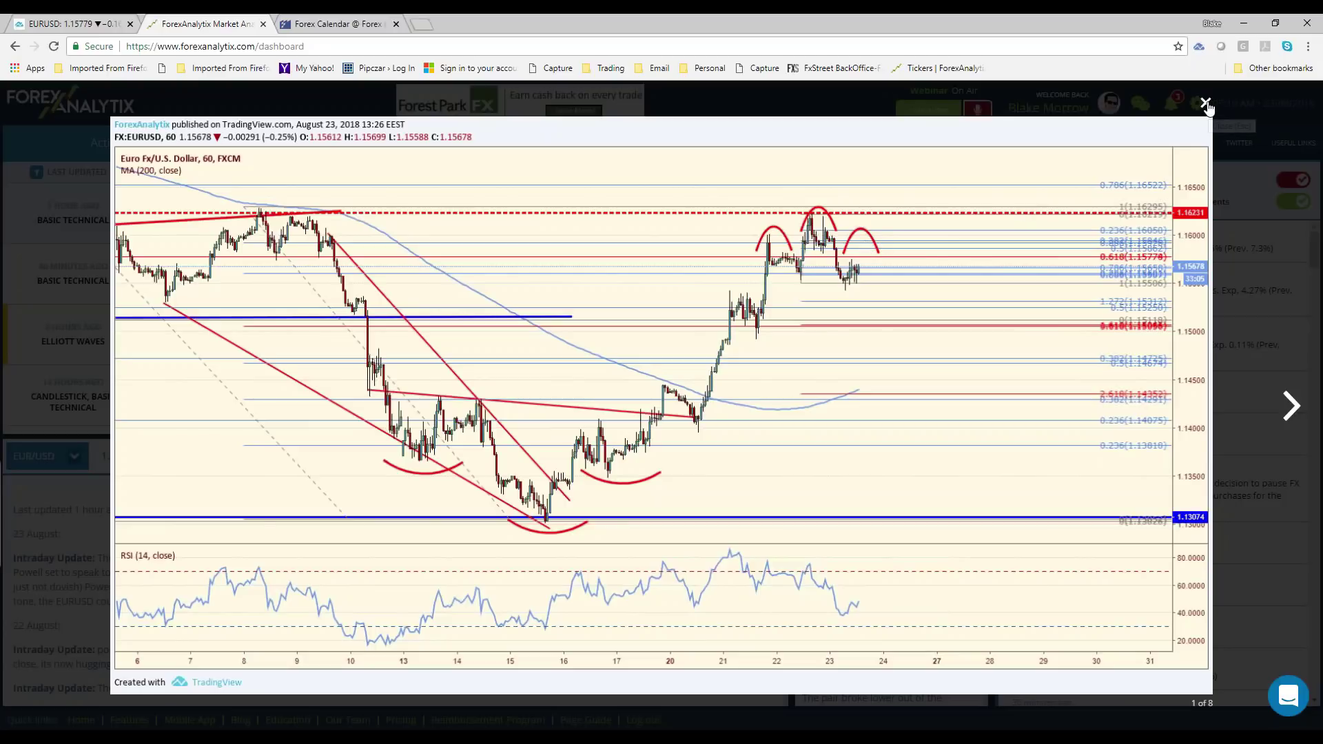
click(1206, 104)
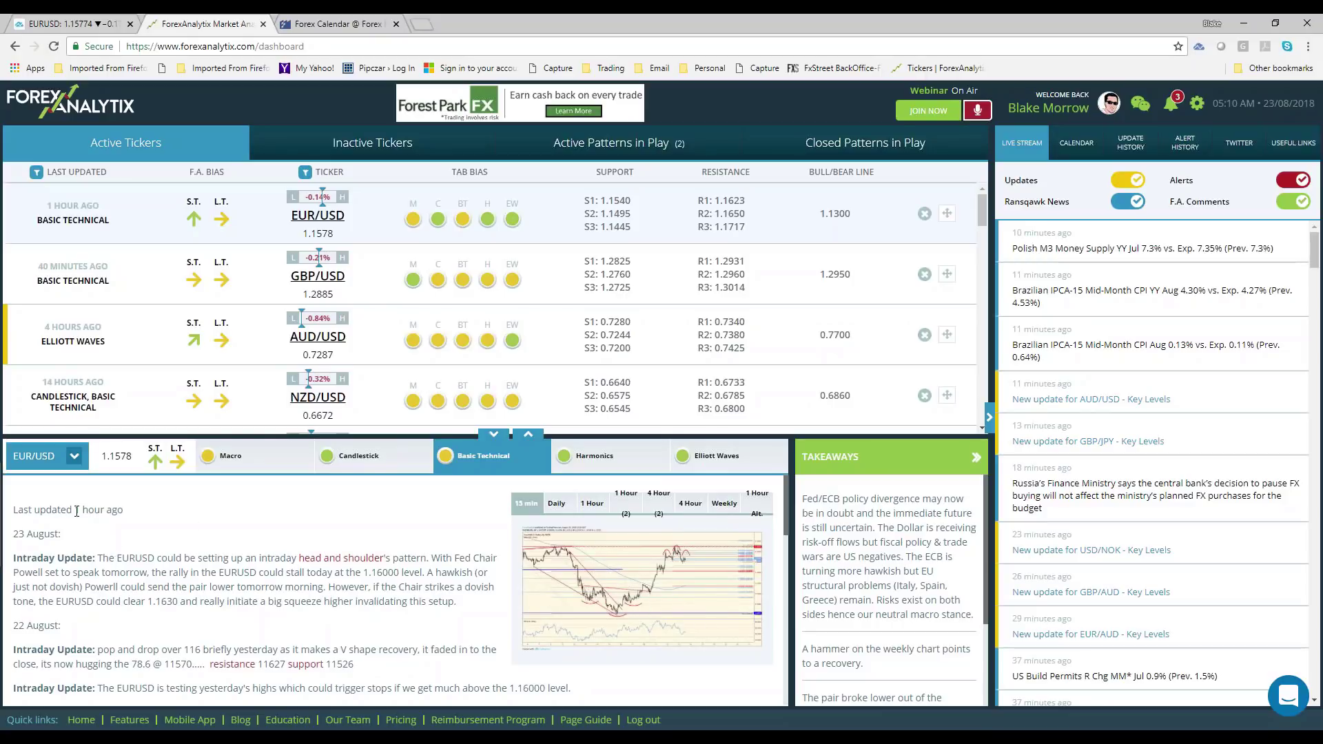
drag(75, 511, 195, 519)
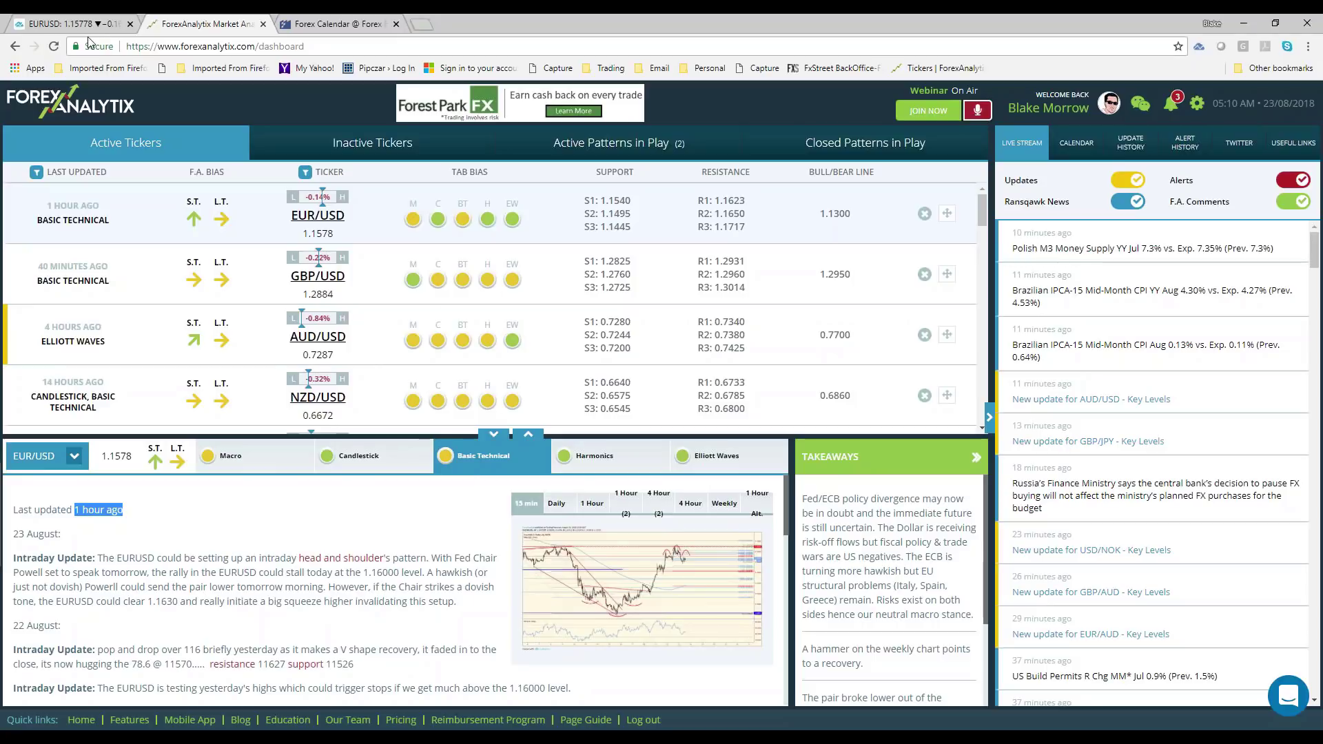
- Return to the EURUSD hourly chart and zoom out and back in to read its levels
click(71, 26)
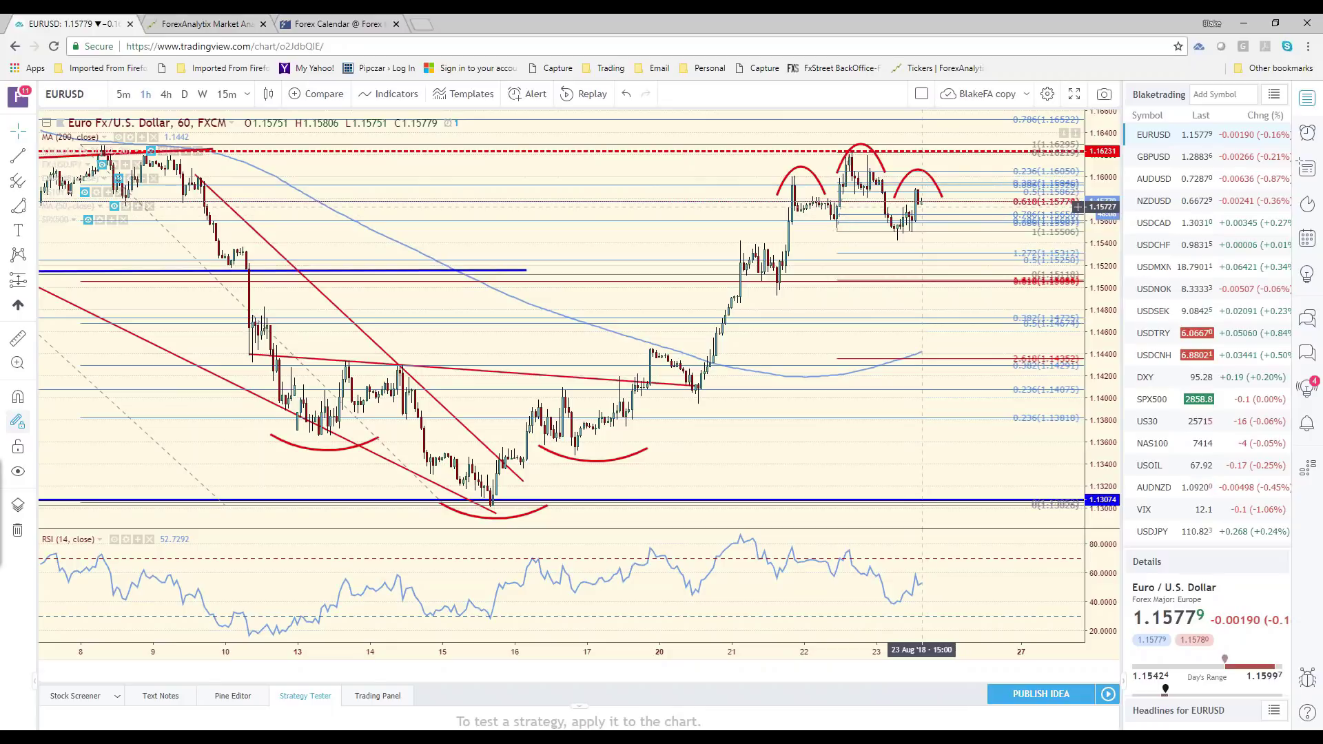
scroll(909, 196, down, 3)
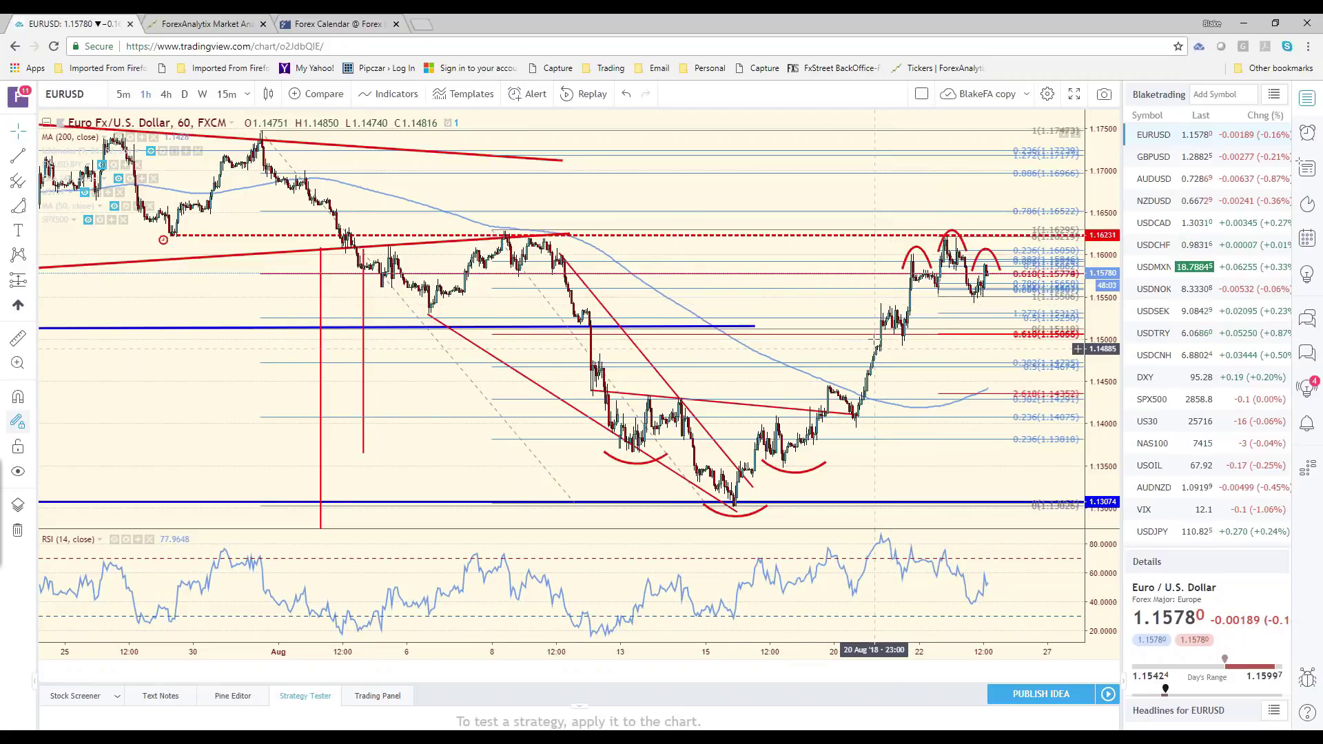
scroll(873, 339, up, 1)
scroll(871, 341, up, 1)
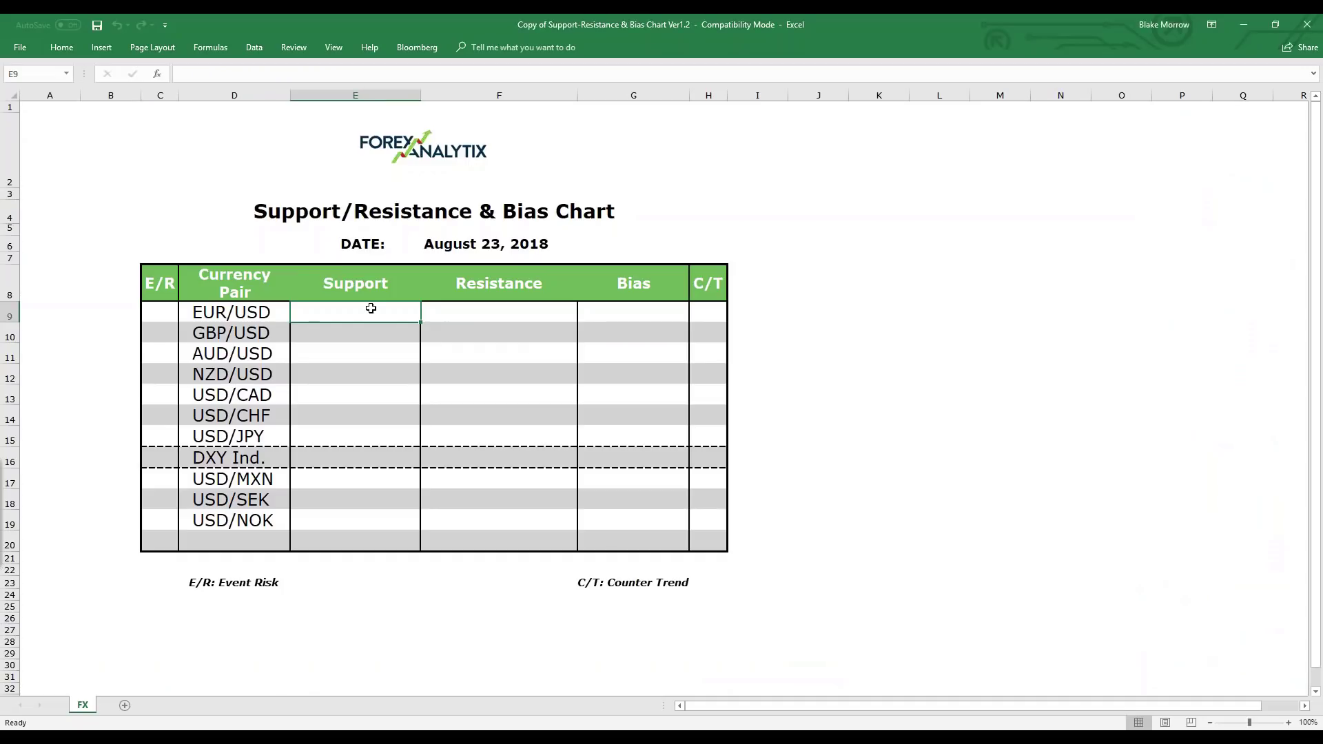
- Enter EUR/USD support 1.1540 and resistance 1.1600/1.1630* in the sheet
text(1.1540)
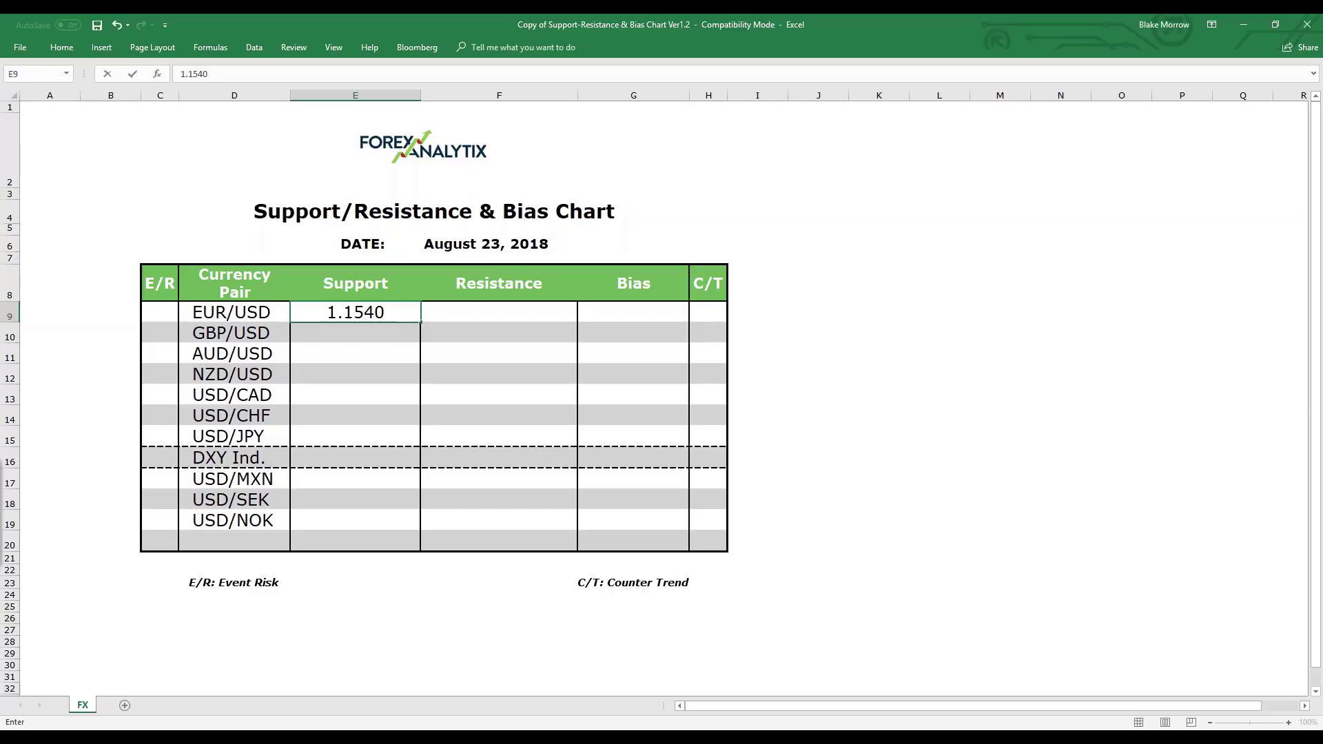
key(Tab)
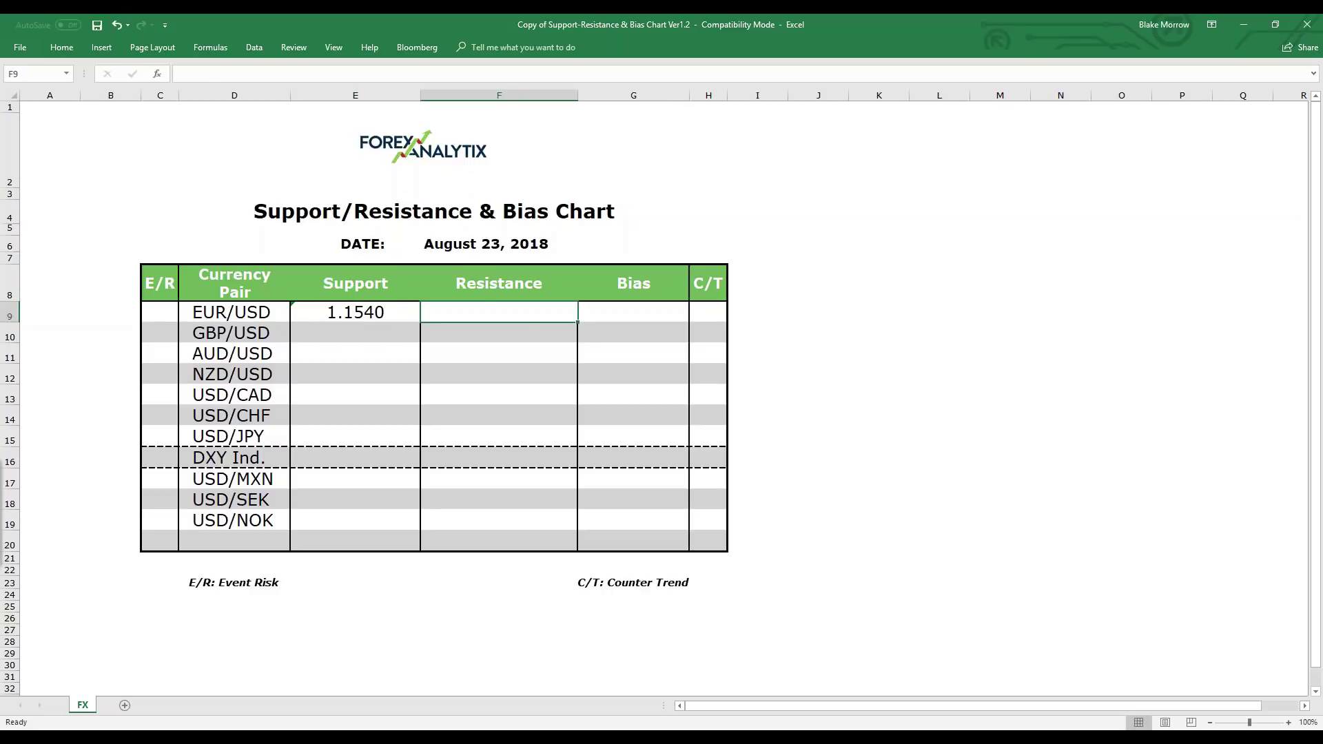
text(1.16)
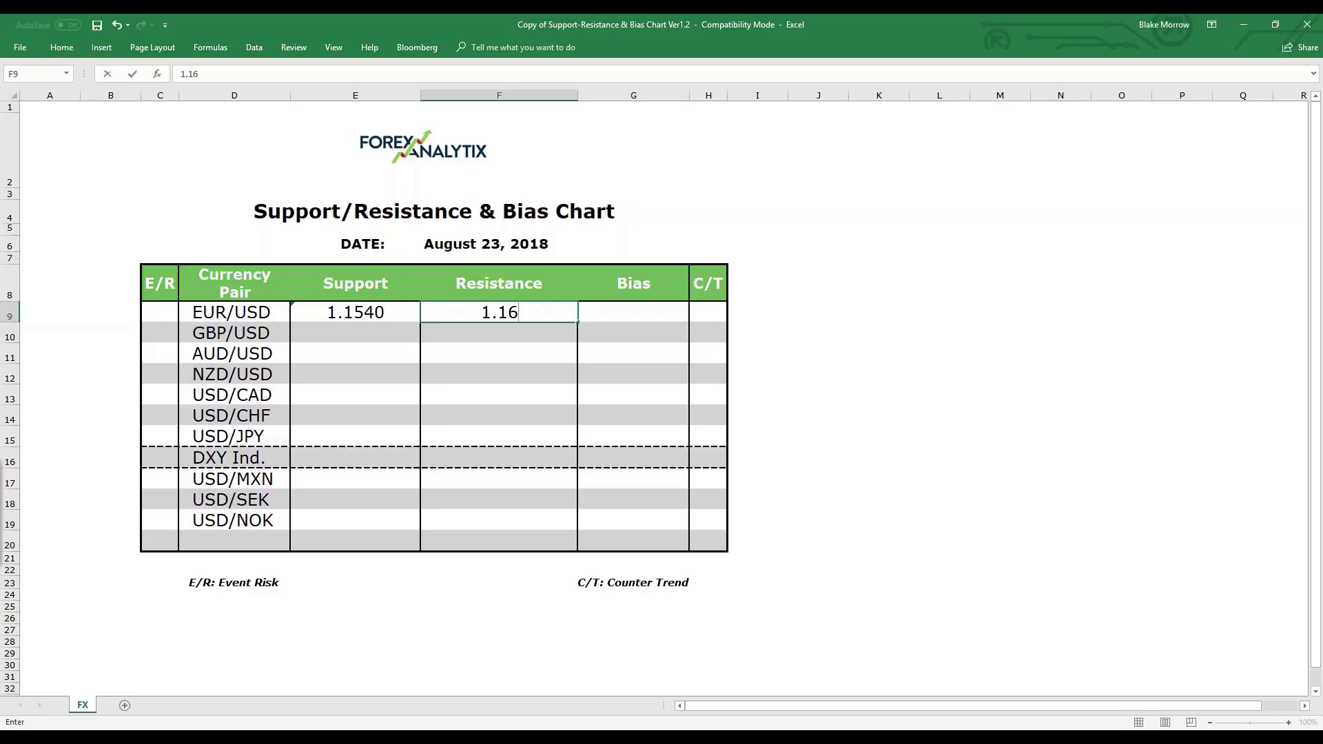
text(00/1.1630*)
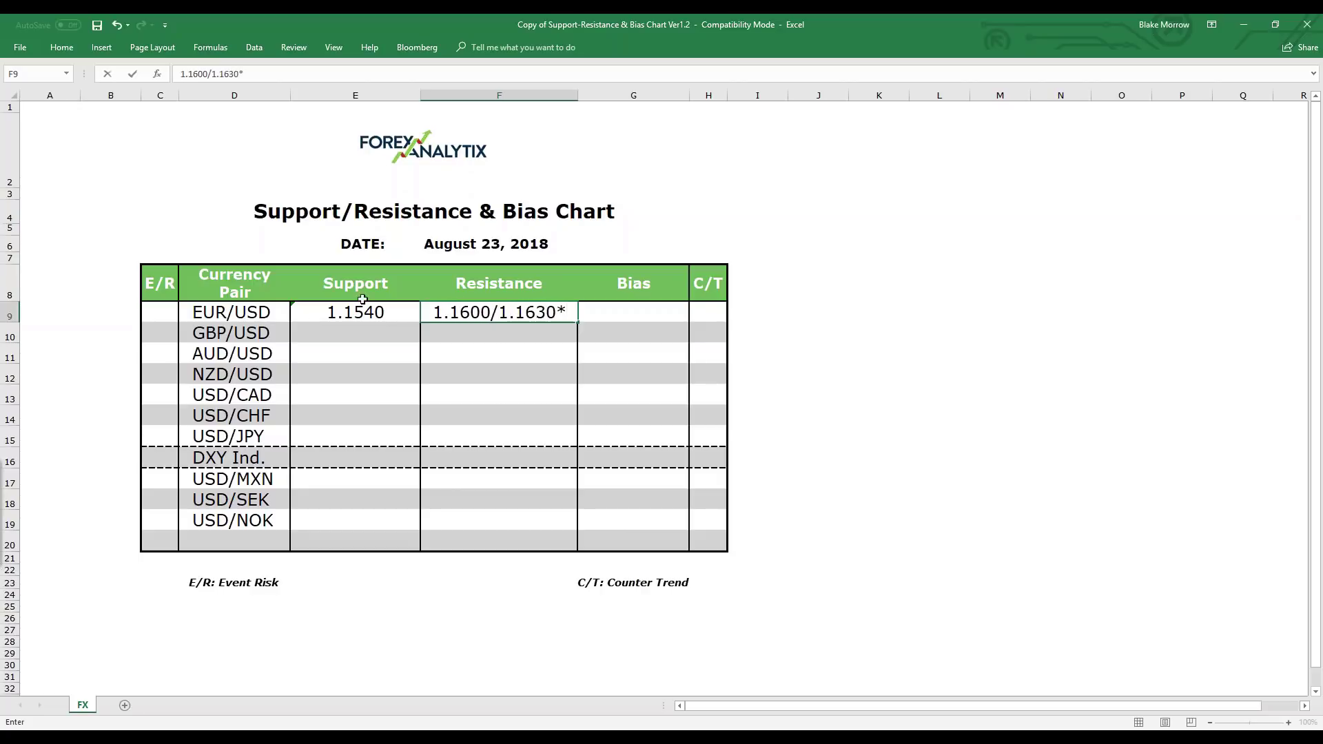
click(638, 319)
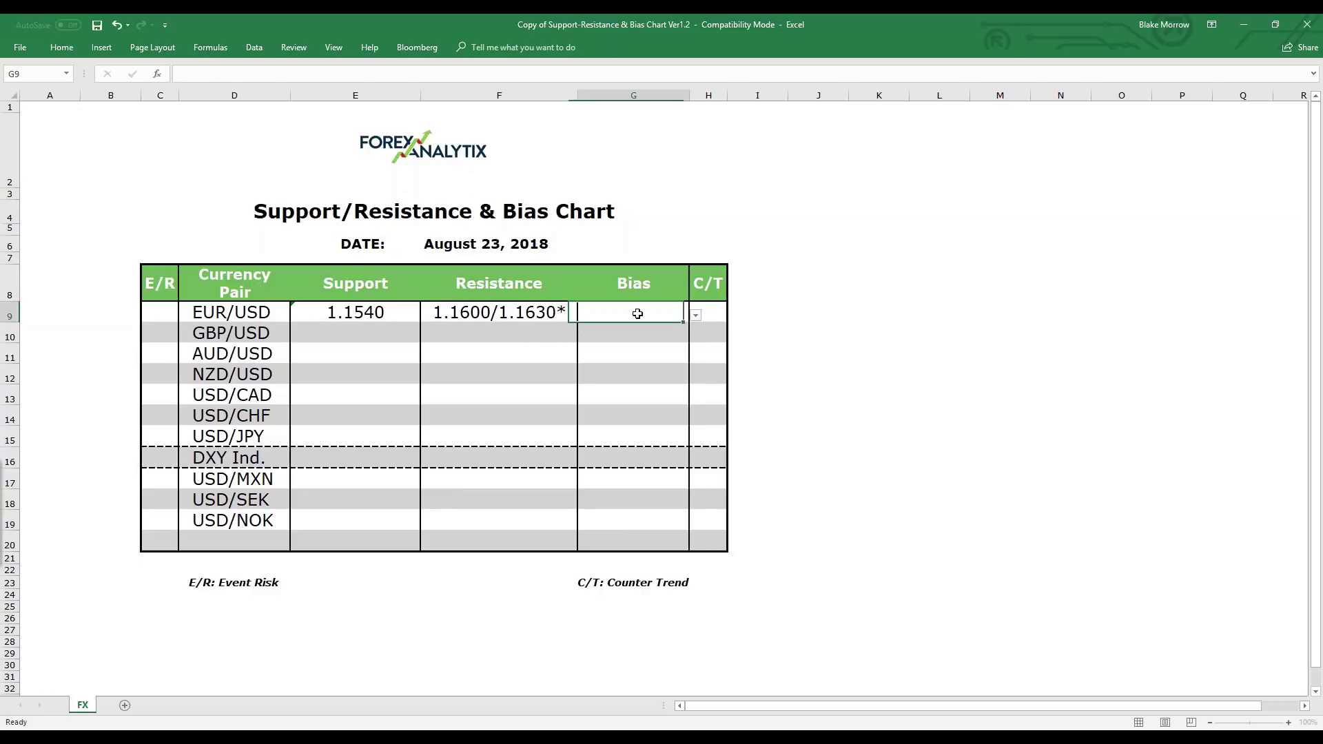
- Set the EUR/USD bias to Range, then minimize Excel back to the chart
click(700, 318)
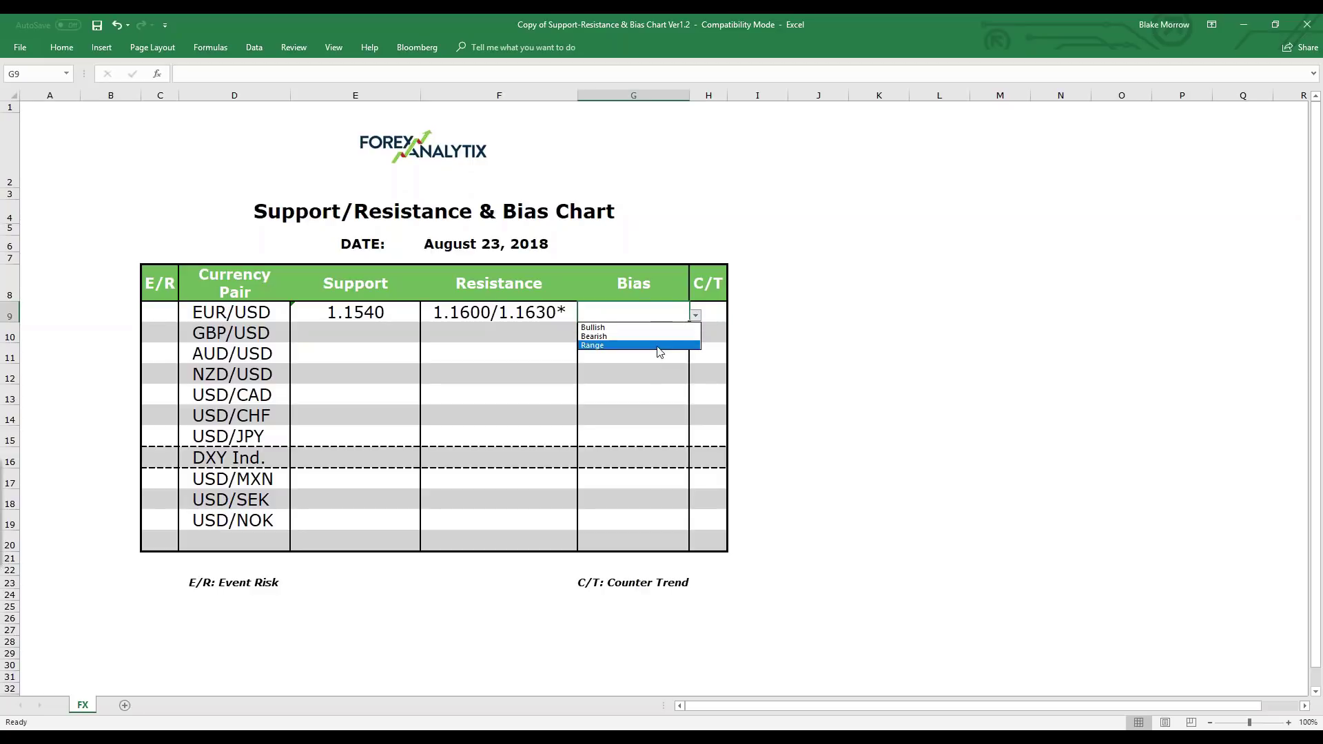
click(656, 350)
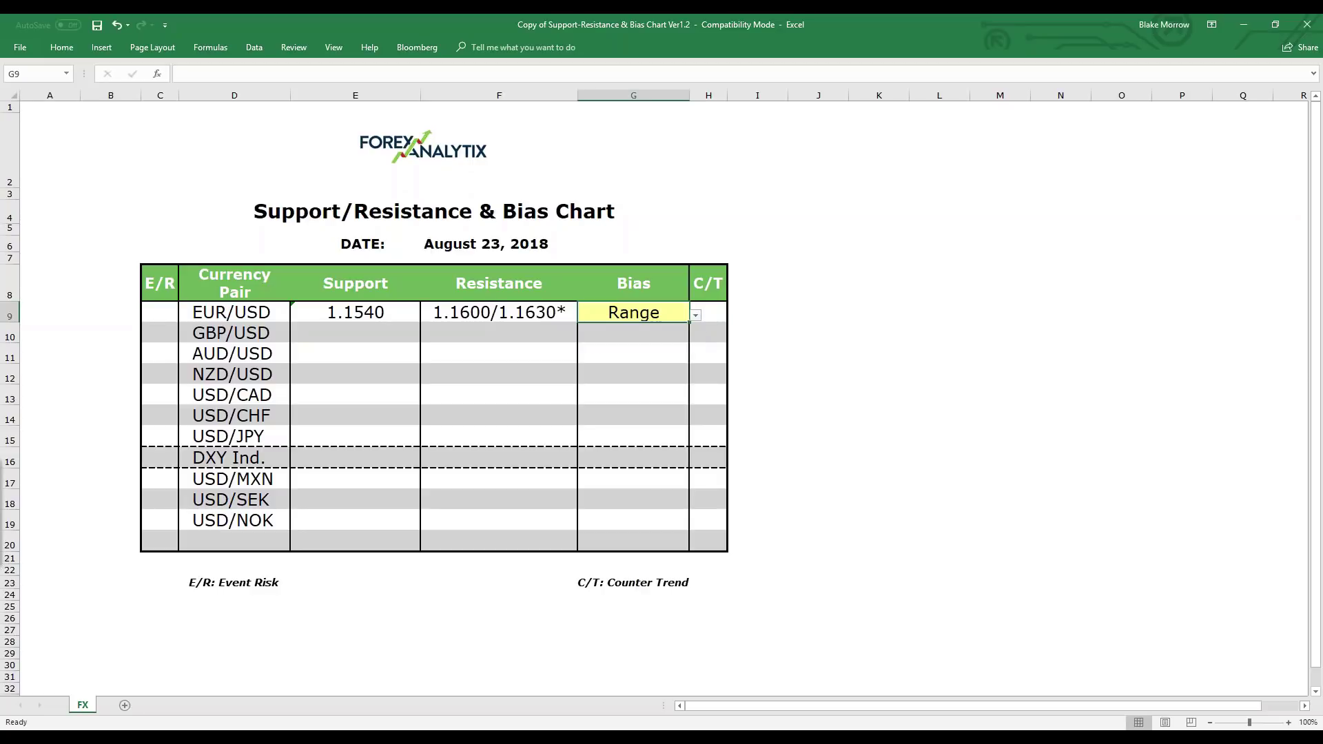
click(696, 316)
click(690, 328)
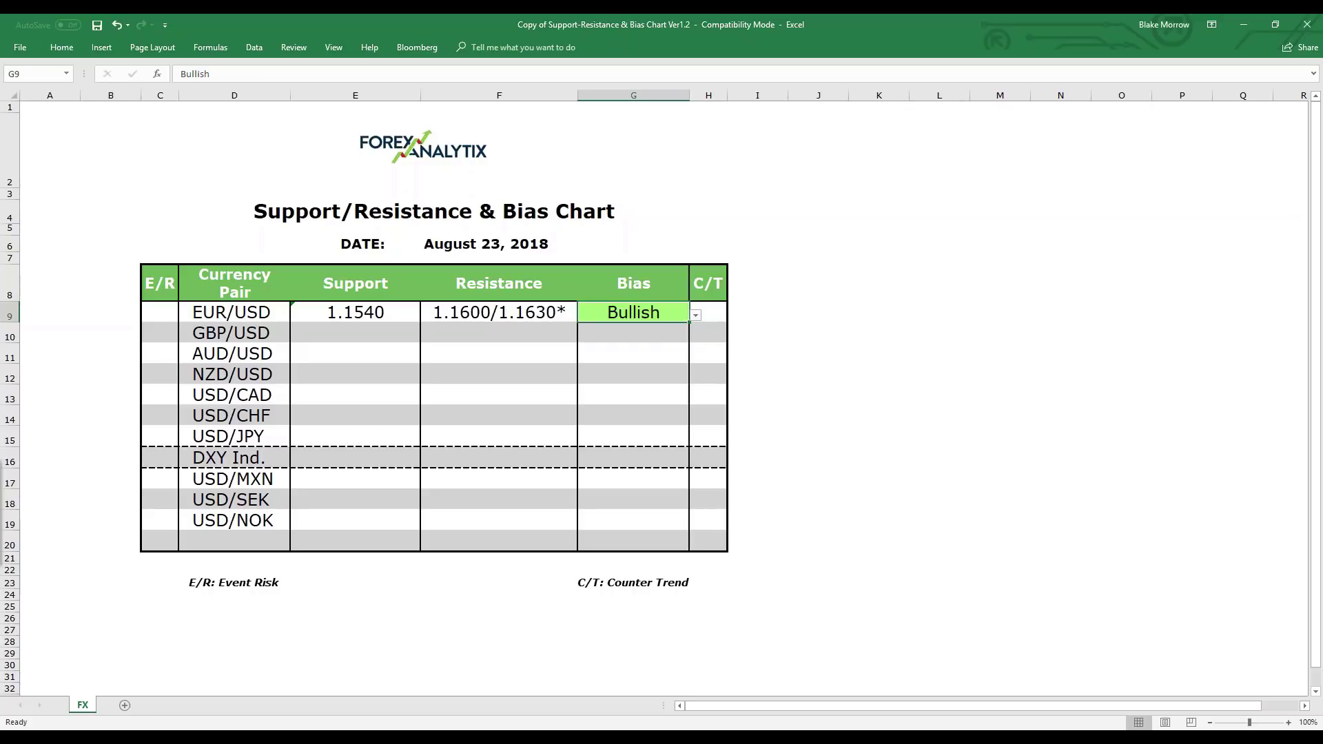
click(1238, 33)
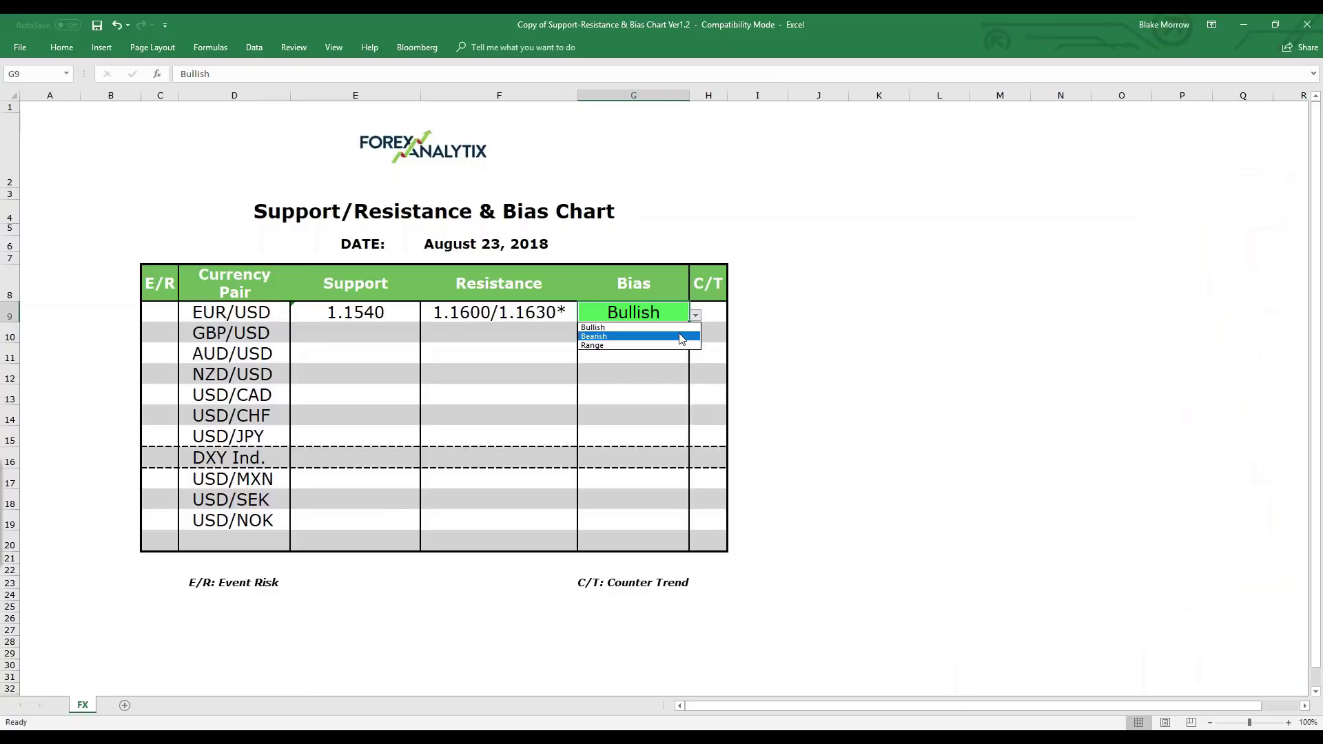
click(680, 346)
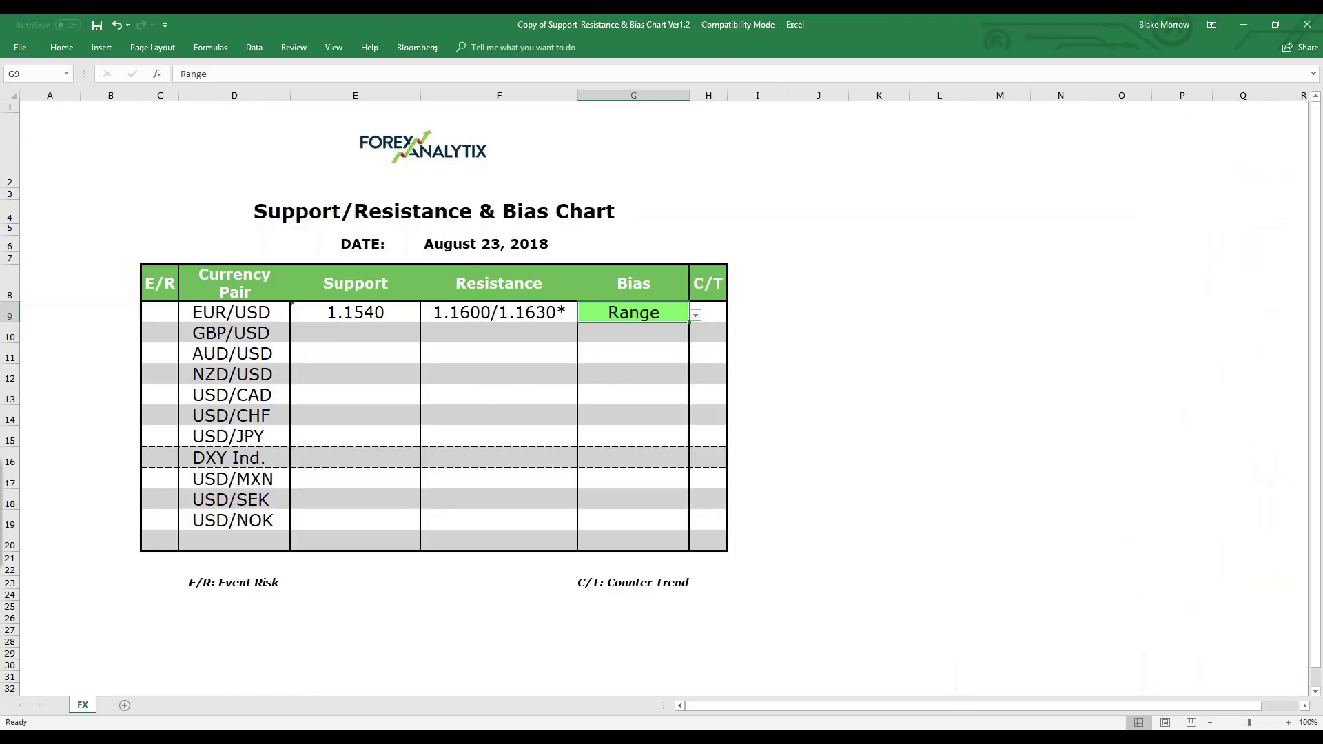
click(1245, 25)
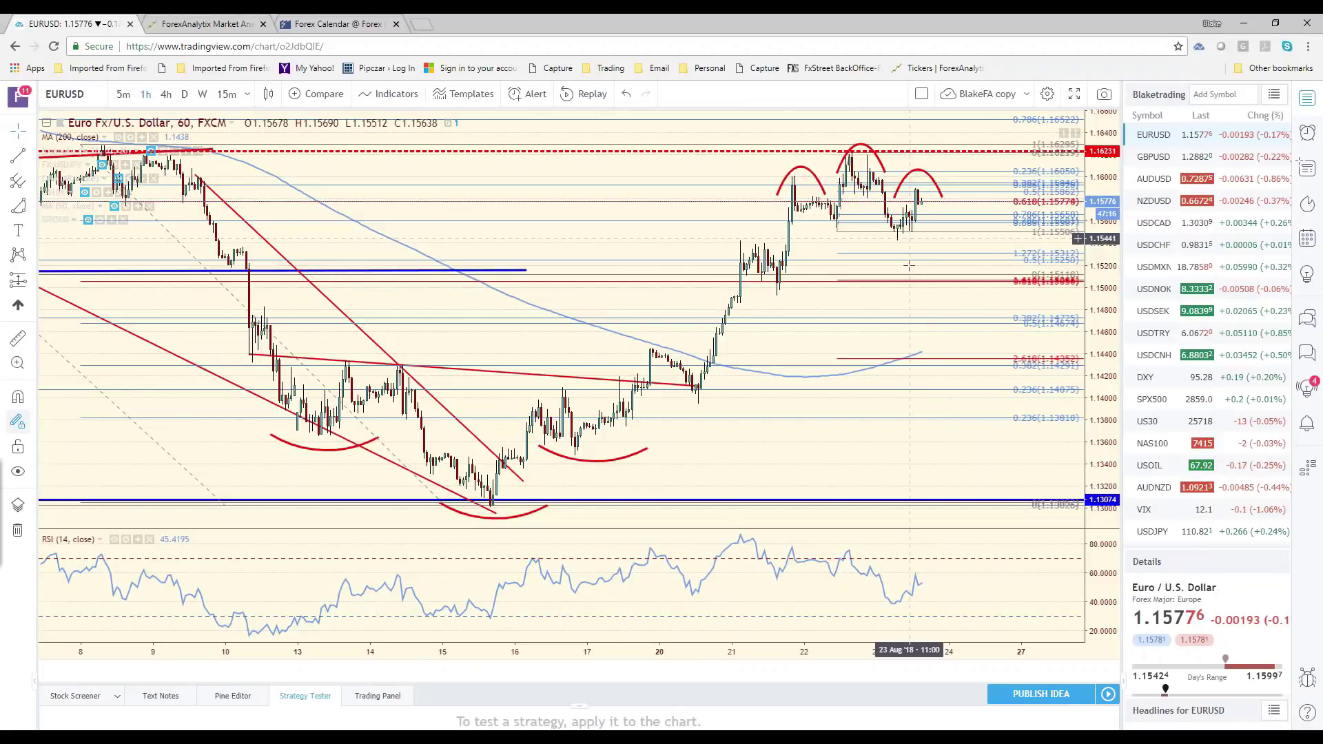
scroll(924, 273, down, 2)
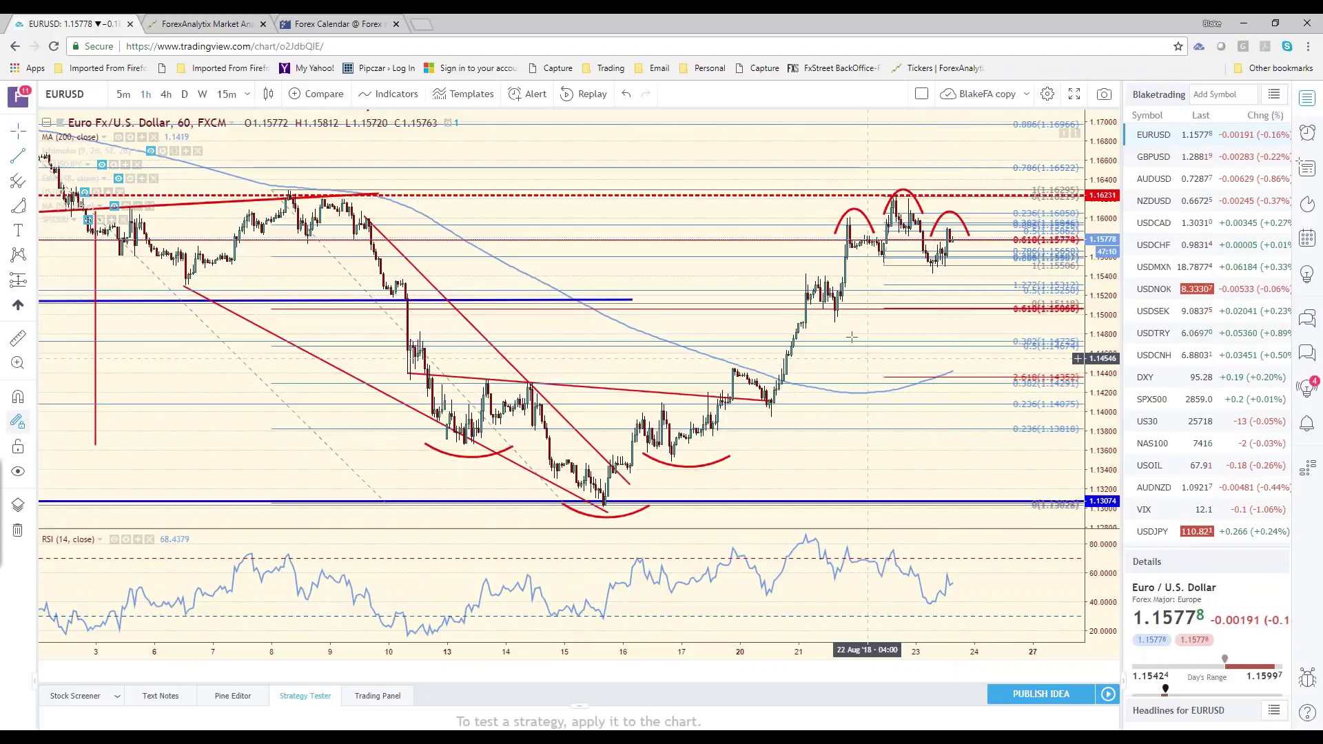
drag(954, 283, 1001, 336)
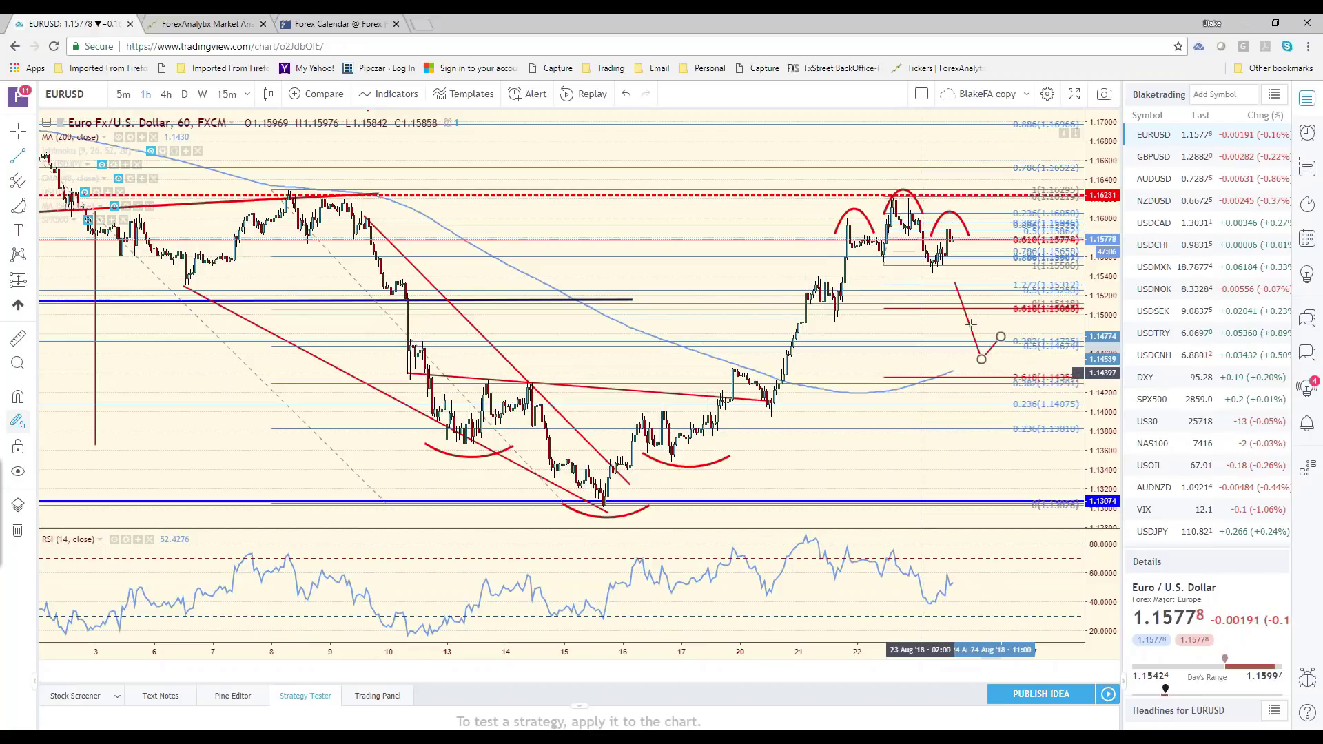
key(Delete)
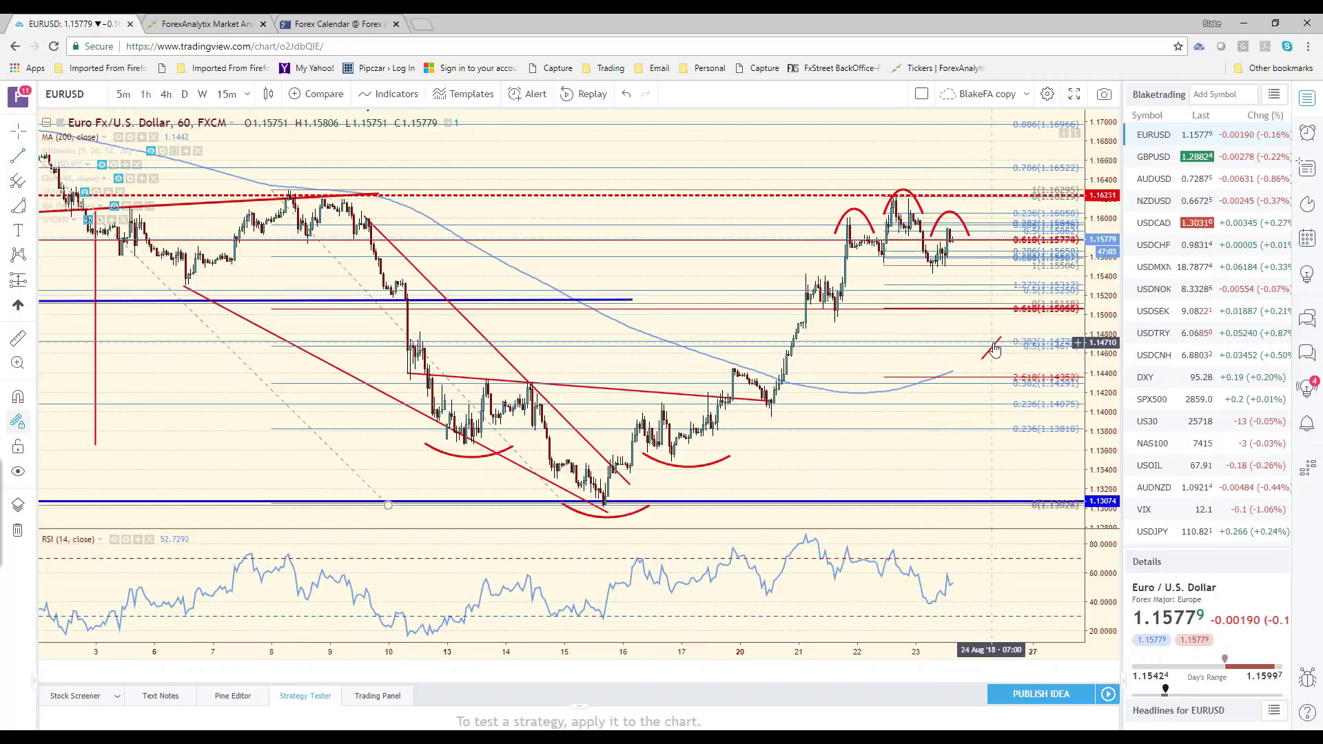
click(992, 351)
key(Delete)
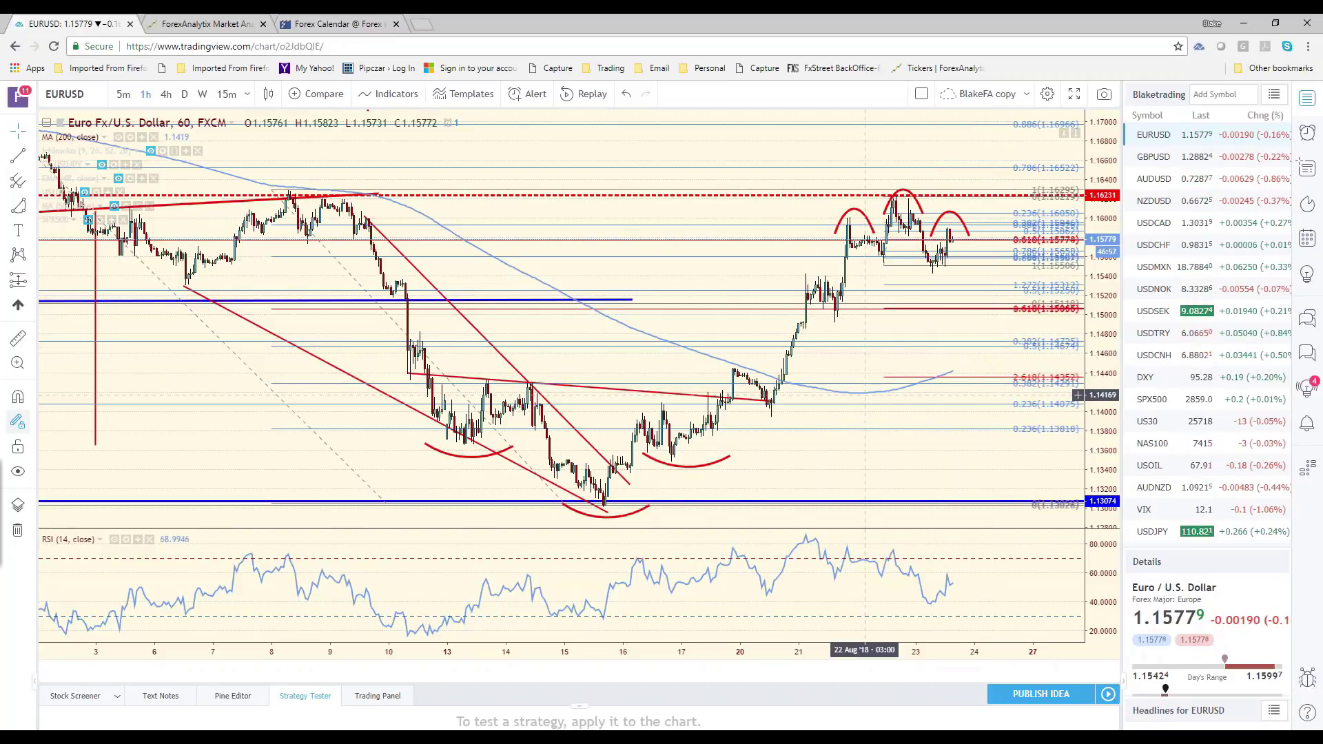
- Zoom out and switch the EURUSD chart to the 240-minute interval
scroll(636, 261, down, 1)
scroll(914, 286, down, 2)
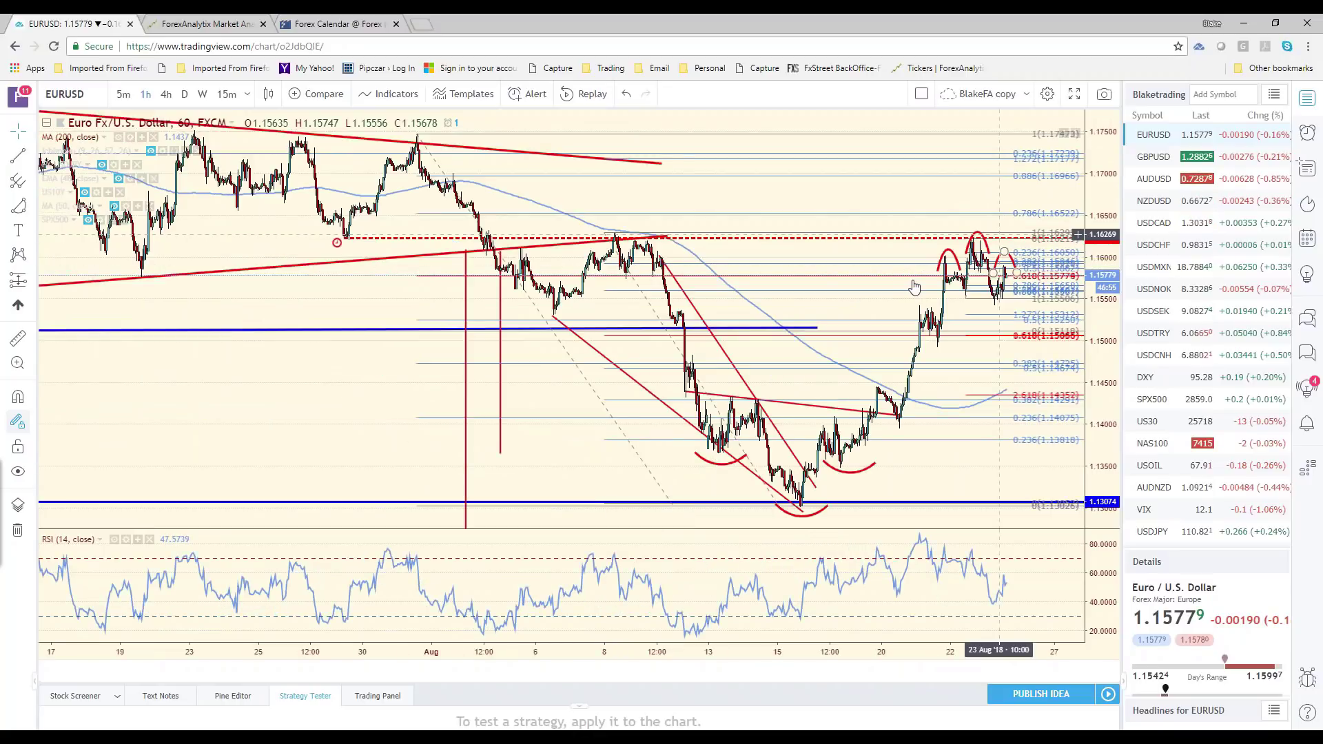
scroll(914, 286, down, 2)
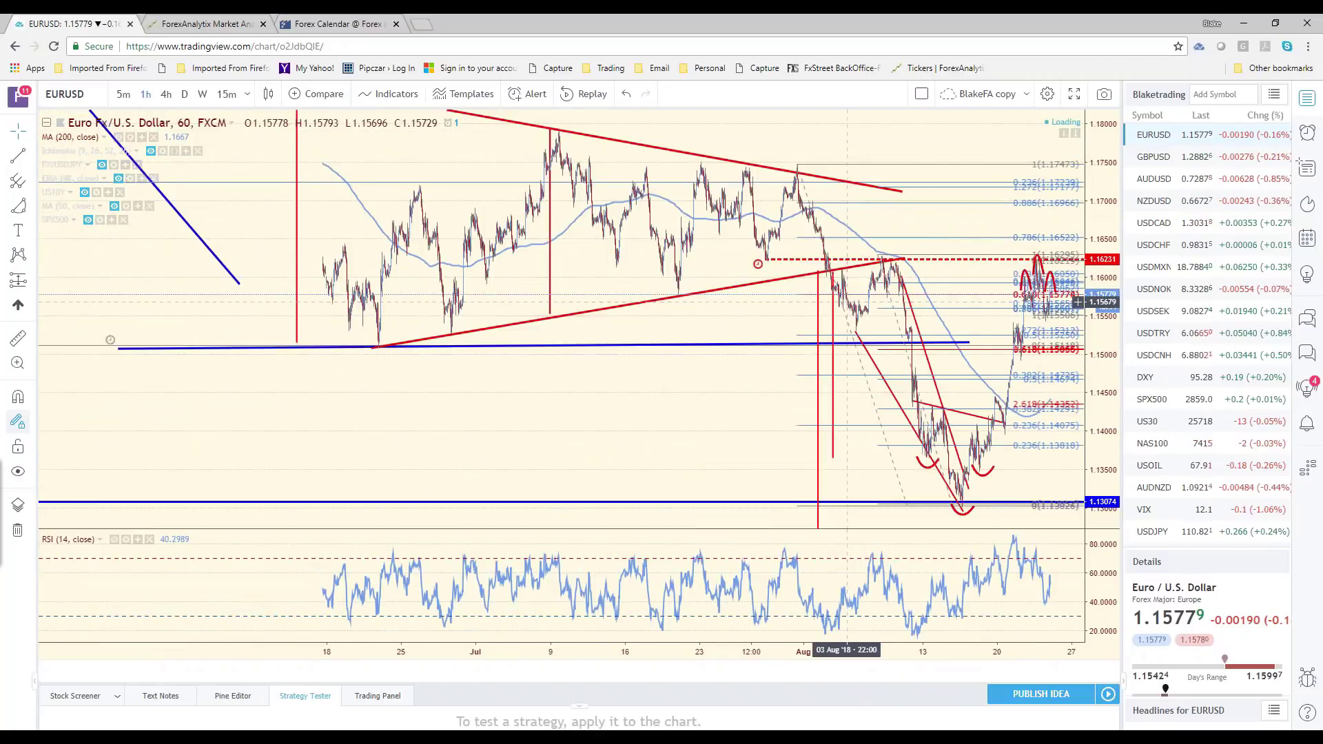
scroll(846, 295, down, 1)
scroll(718, 267, down, 1)
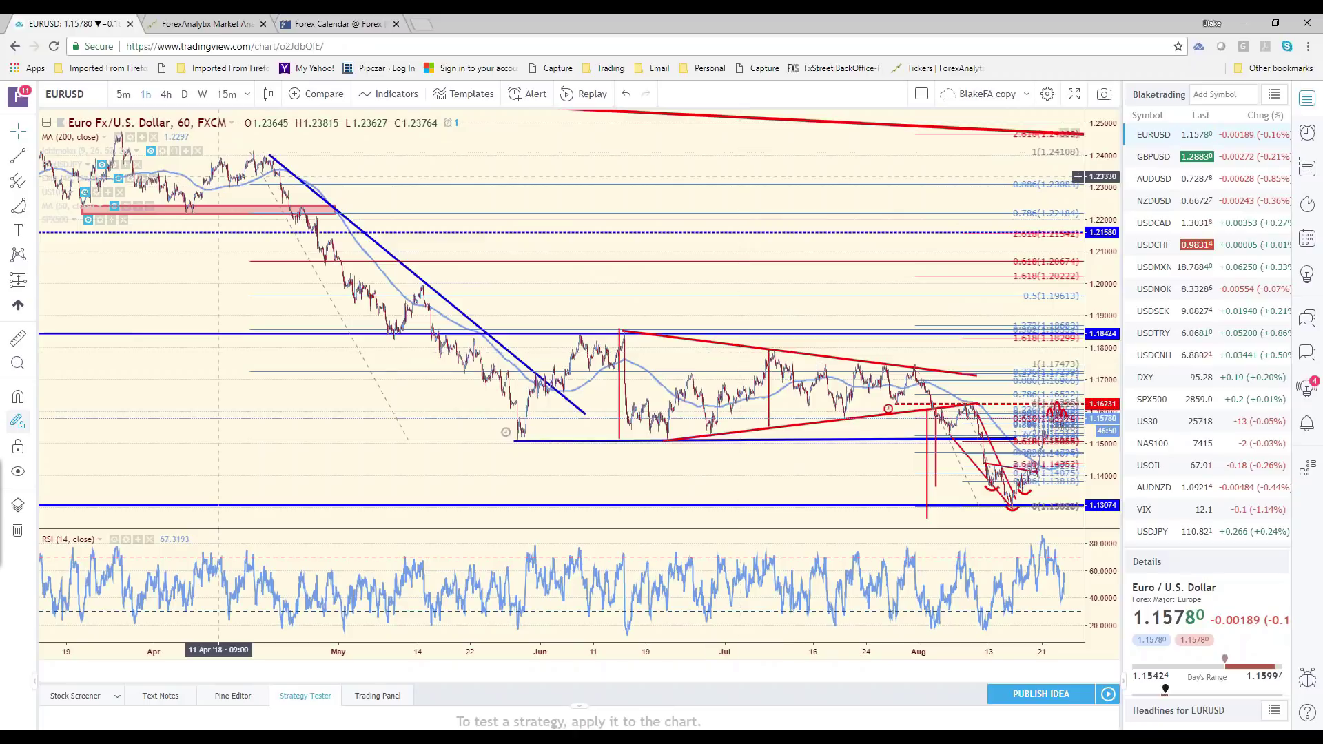
text(240)
key(Return)
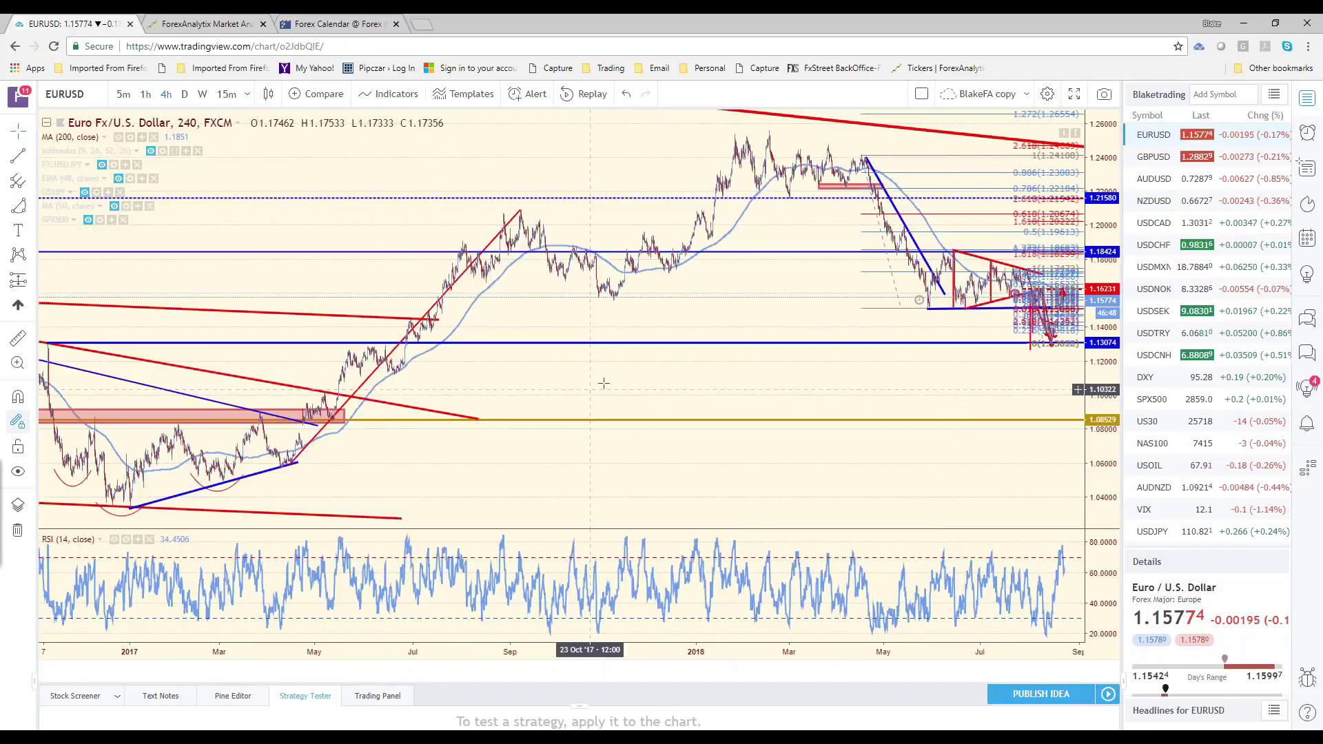
- Frame the 4-hour chart to show April onward and select the blue horizontal support line
scroll(603, 383, up, 3)
scroll(661, 425, down, 1)
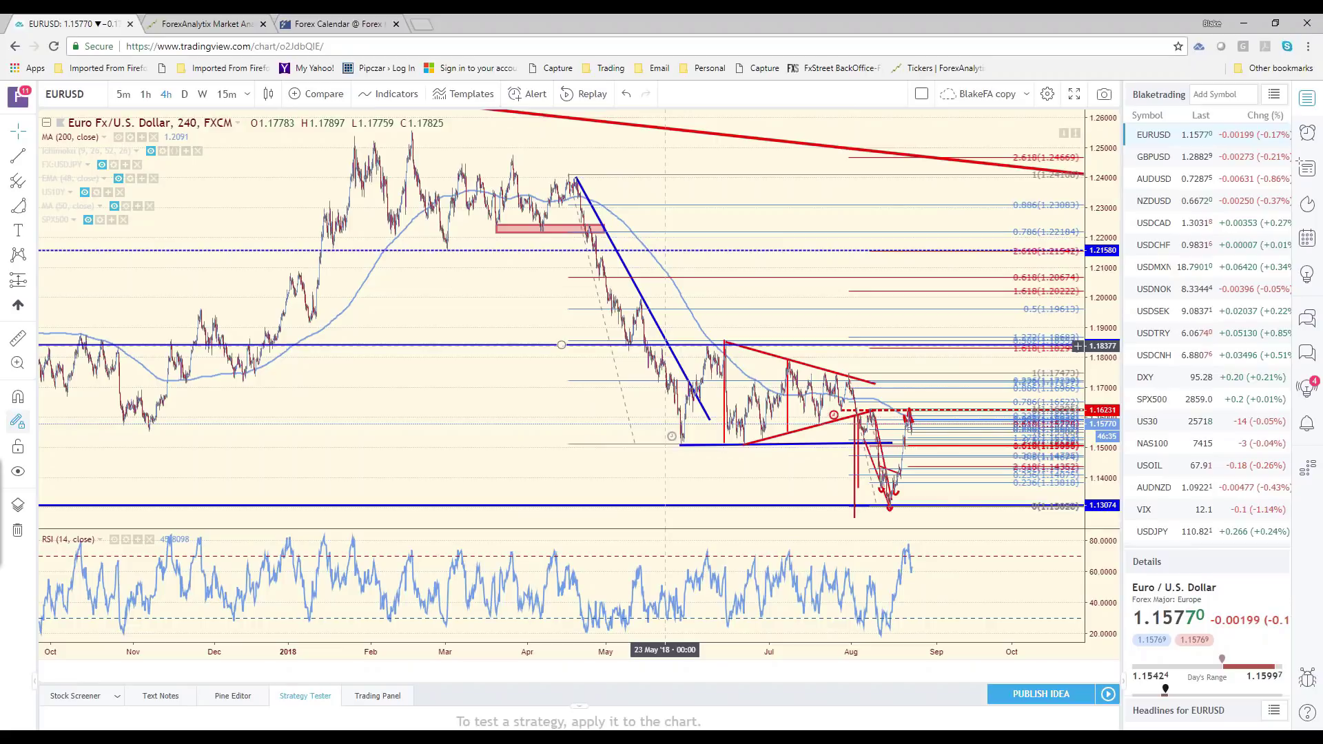
scroll(811, 417, up, 3)
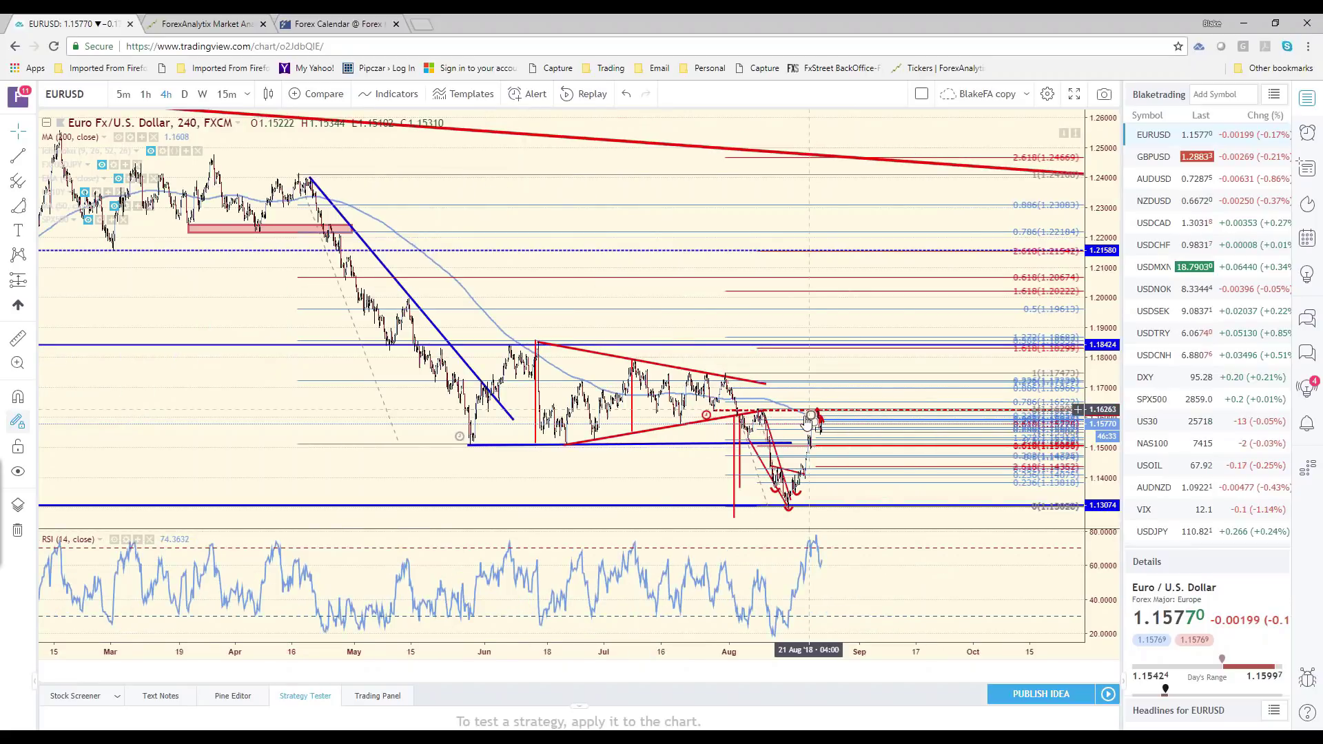
scroll(811, 417, up, 2)
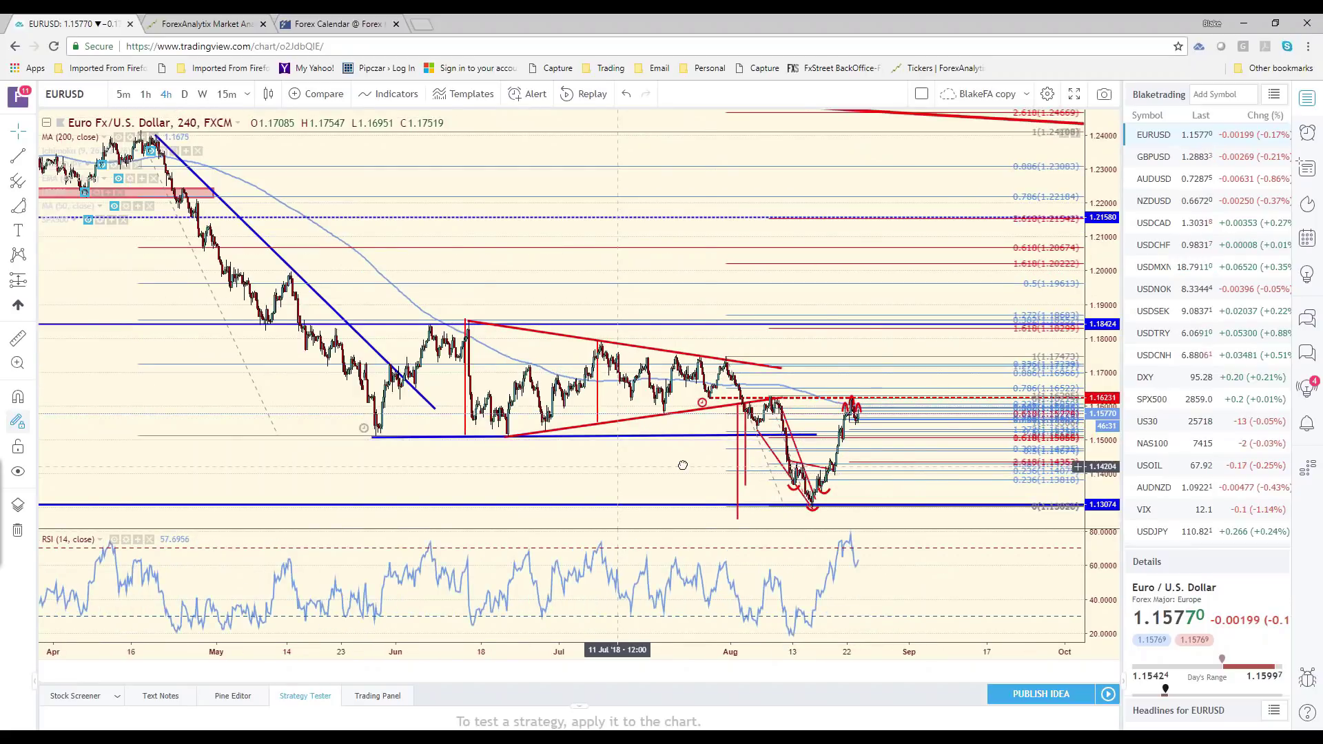
drag(683, 465, 703, 445)
click(702, 439)
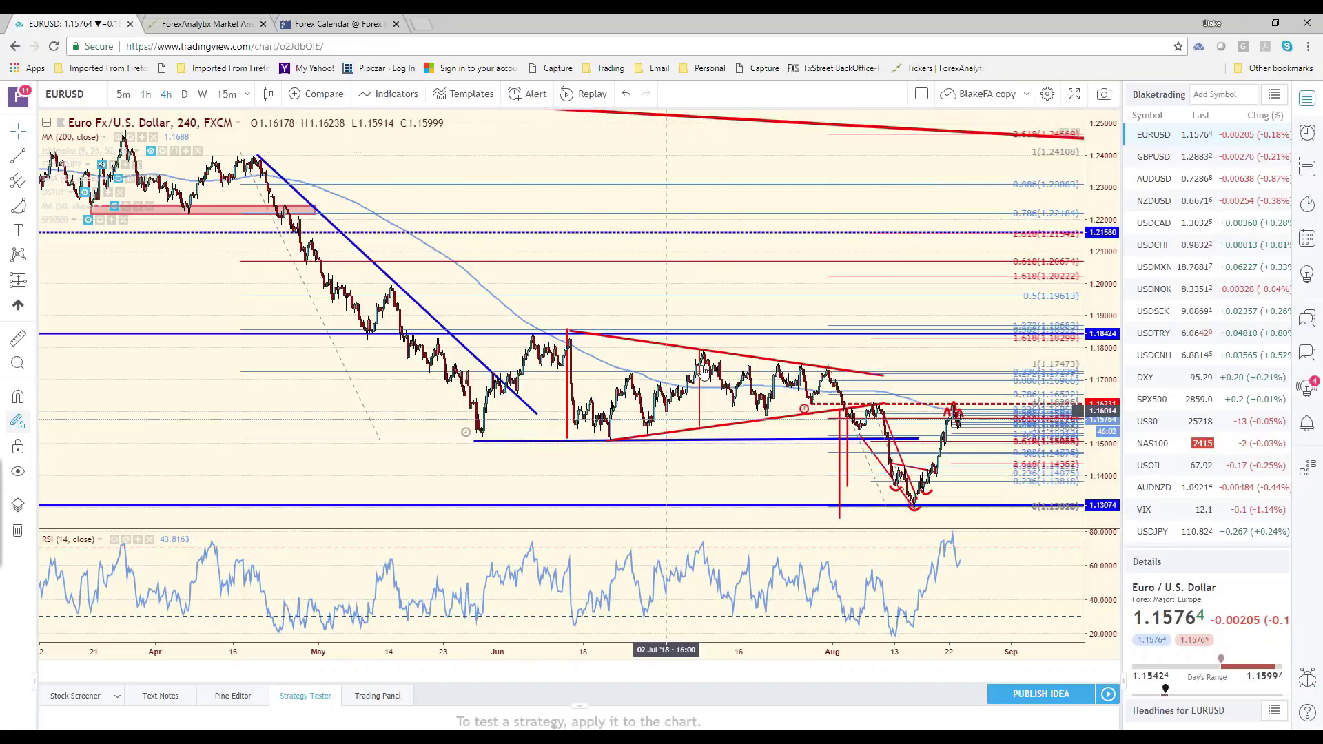
- Check the clock, zoom into recent EURUSD bars, then load GBPUSD's 240-minute chart from the watchlist
key(super+alt+d)
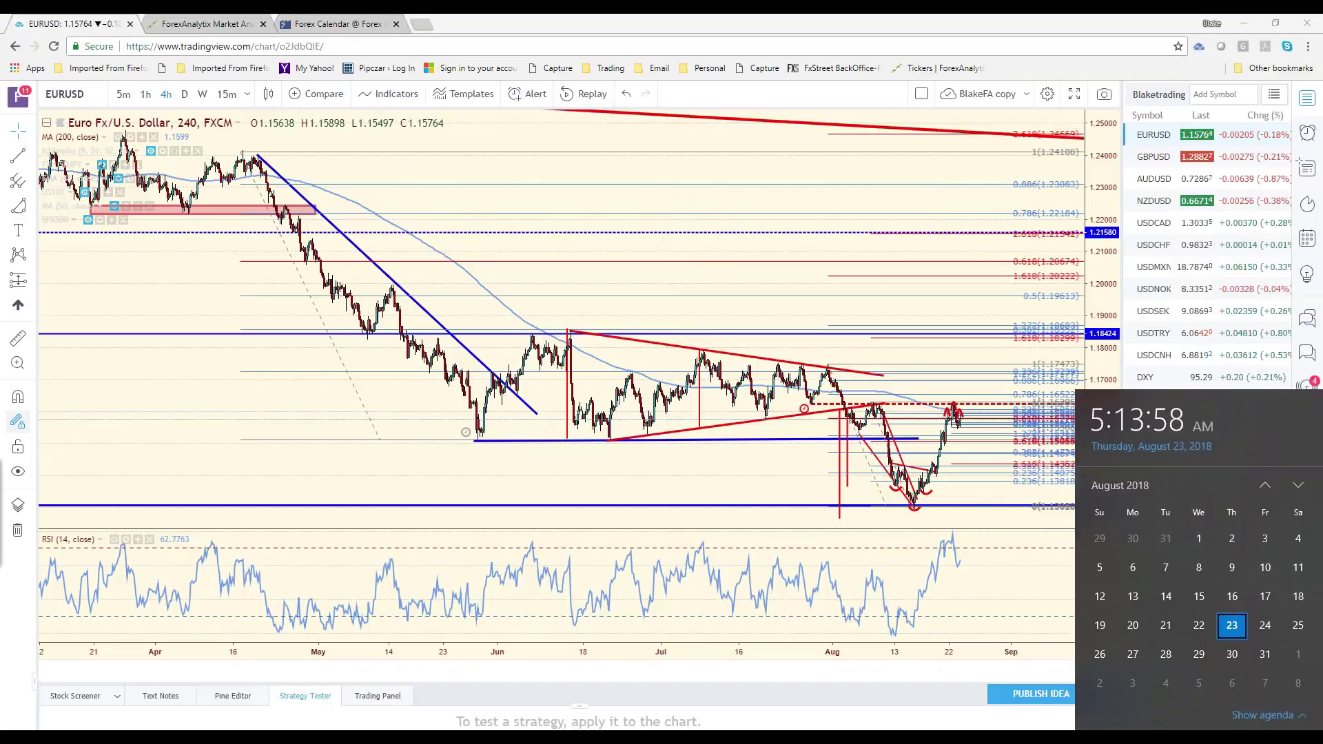
key(Escape)
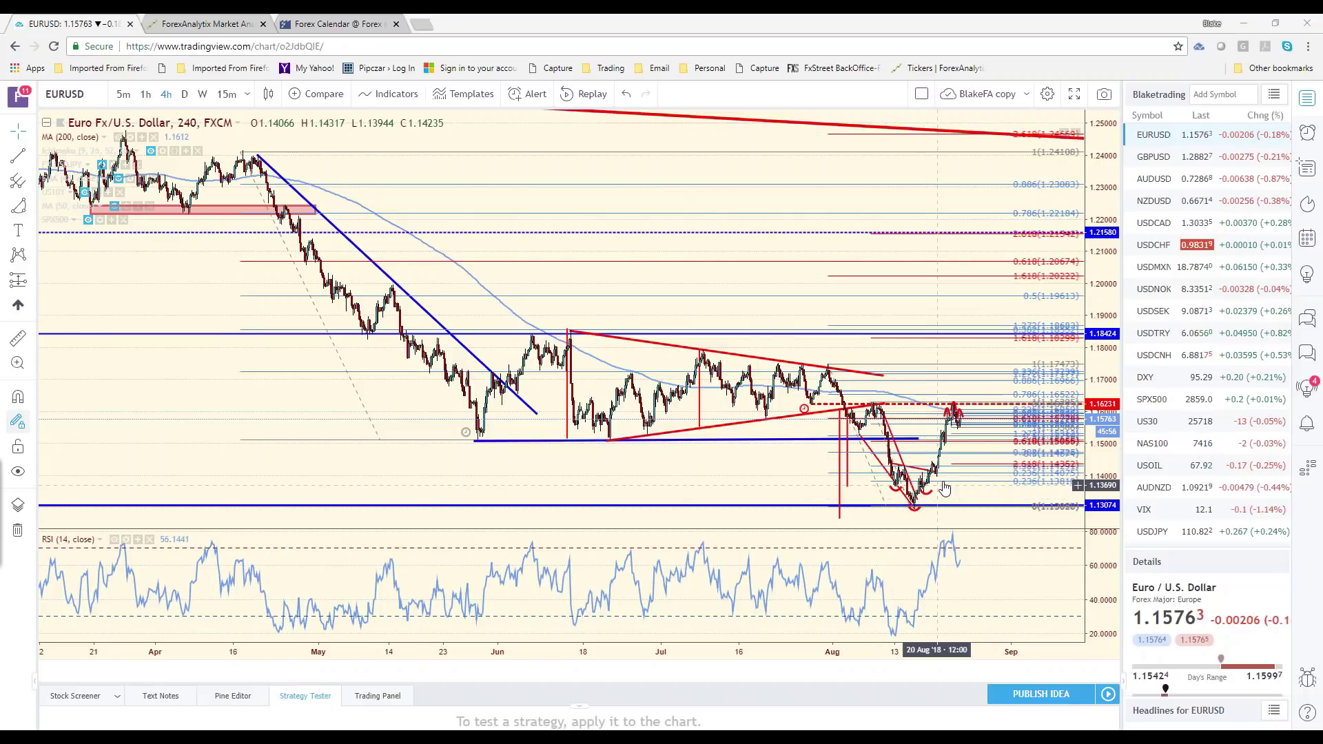
scroll(944, 488, up, 5)
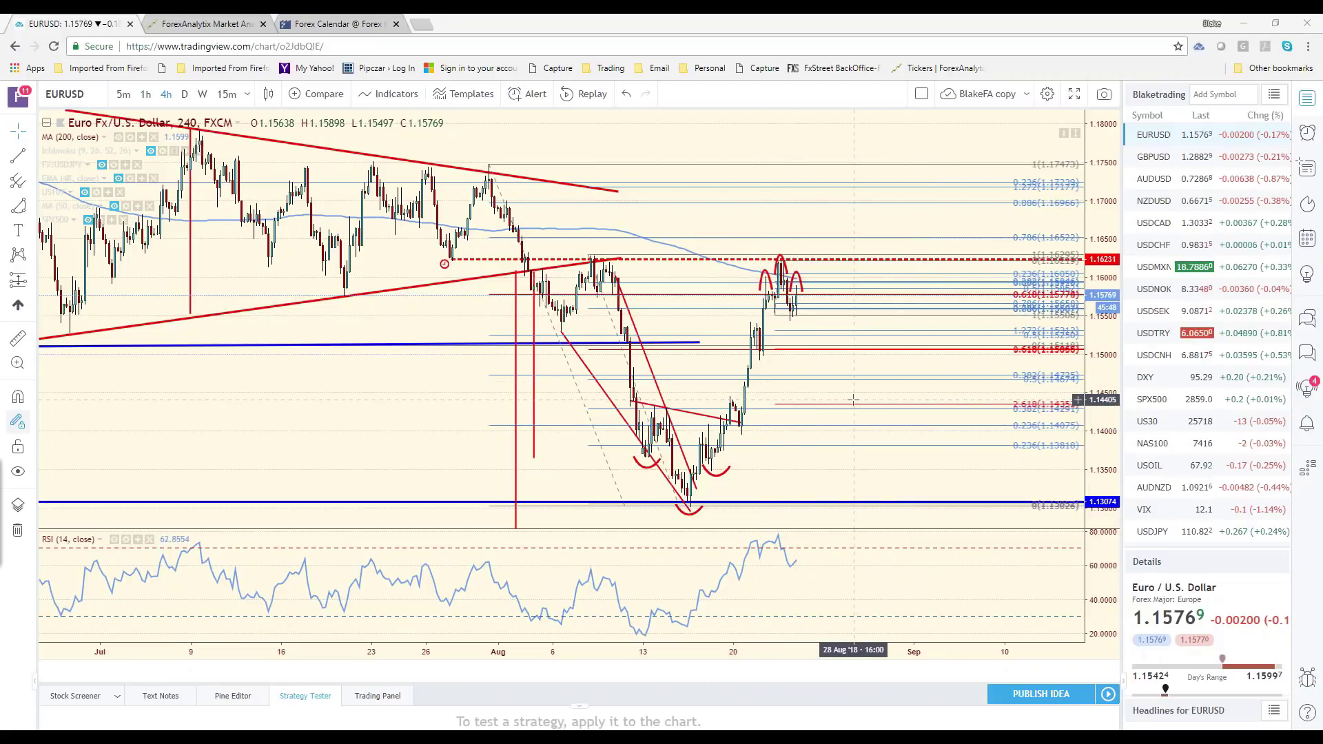
scroll(908, 360, up, 1)
scroll(851, 465, up, 1)
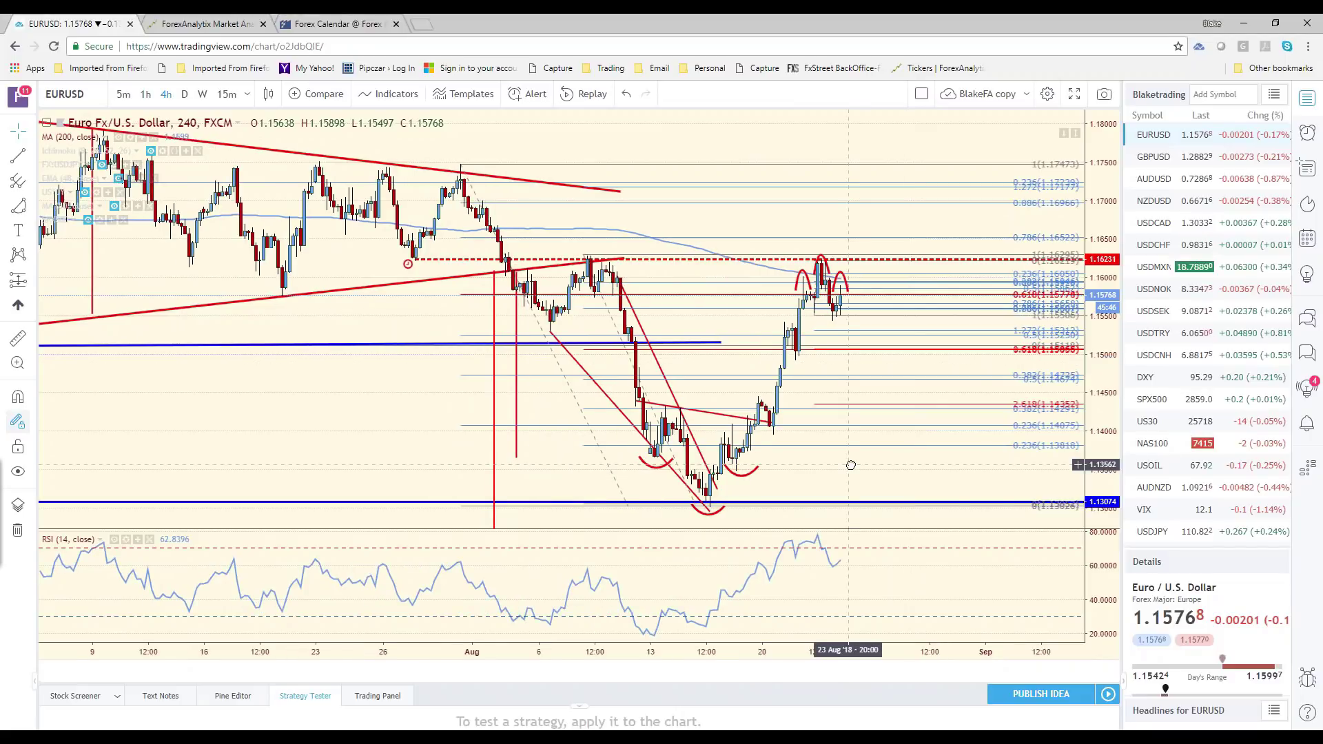
drag(851, 465, 982, 465)
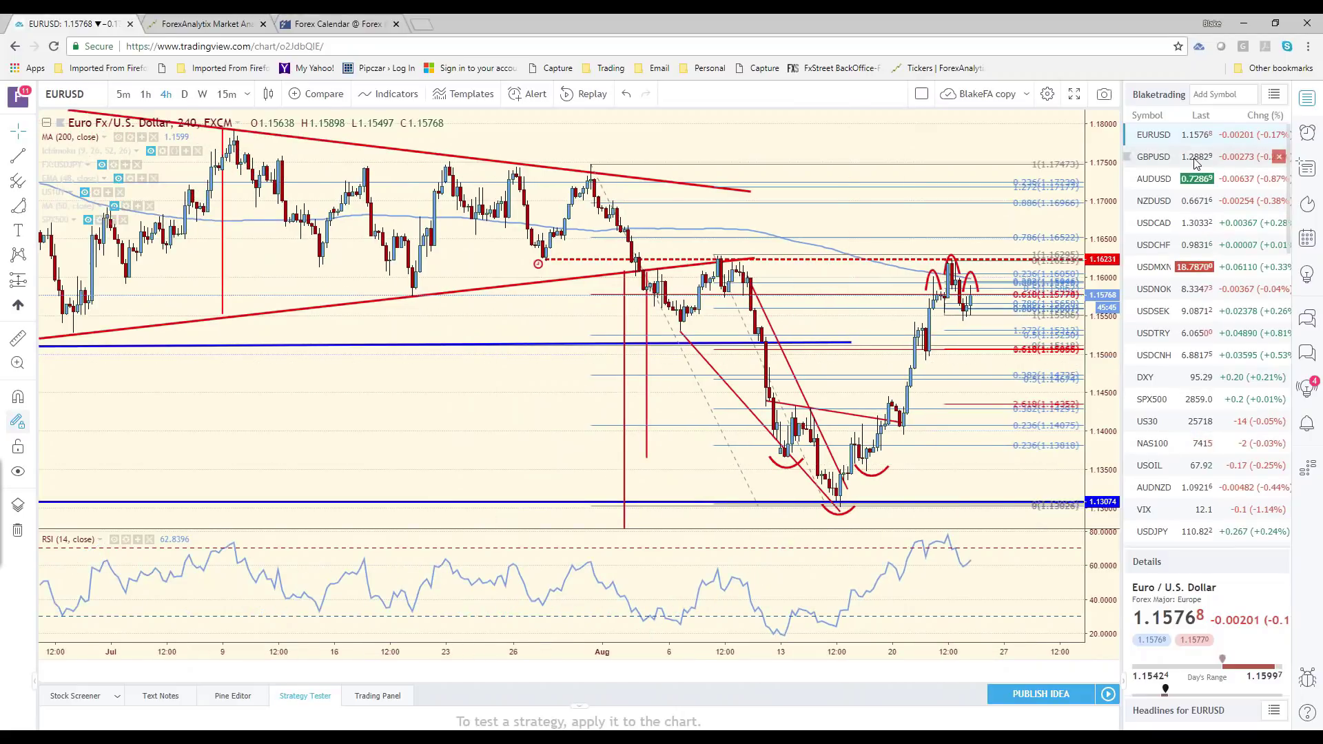
click(1197, 158)
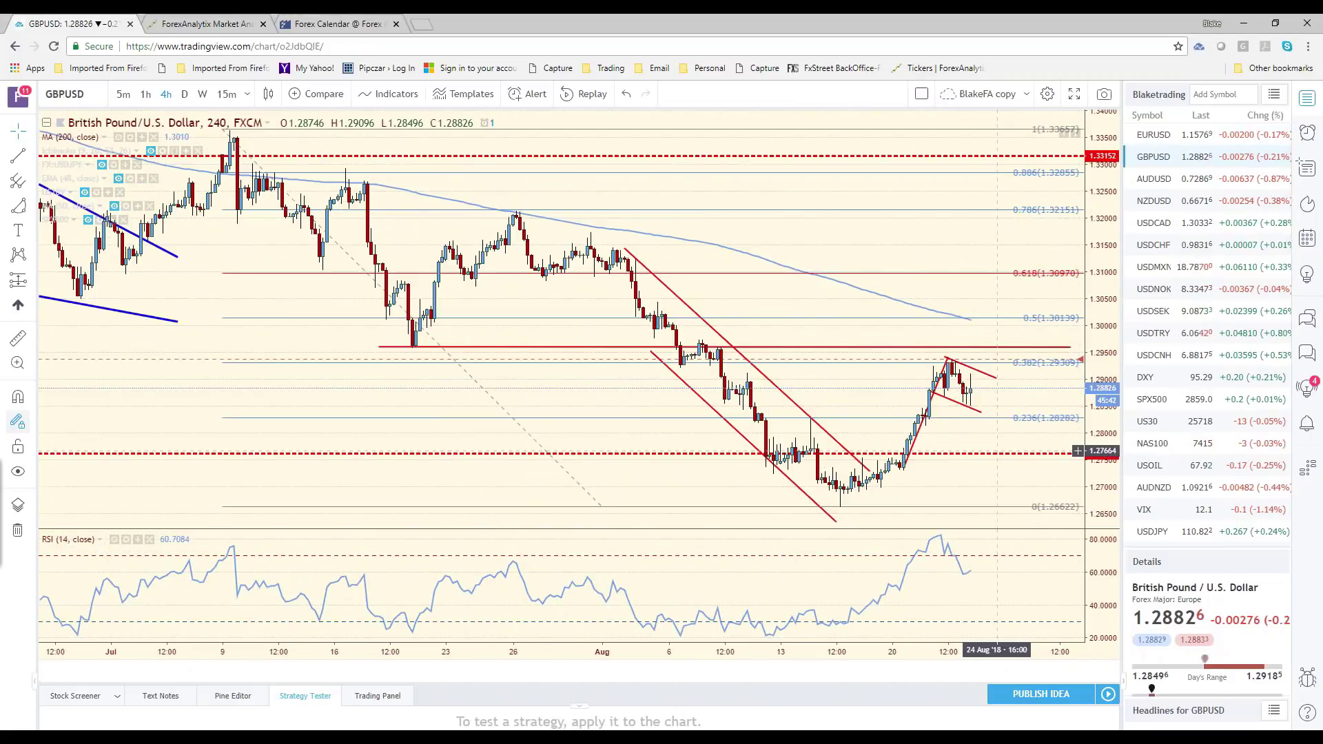
- Draw a blue arrowed trend line on GBPUSD from the April peak down to late August
scroll(991, 452, down, 3)
scroll(991, 452, down, 2)
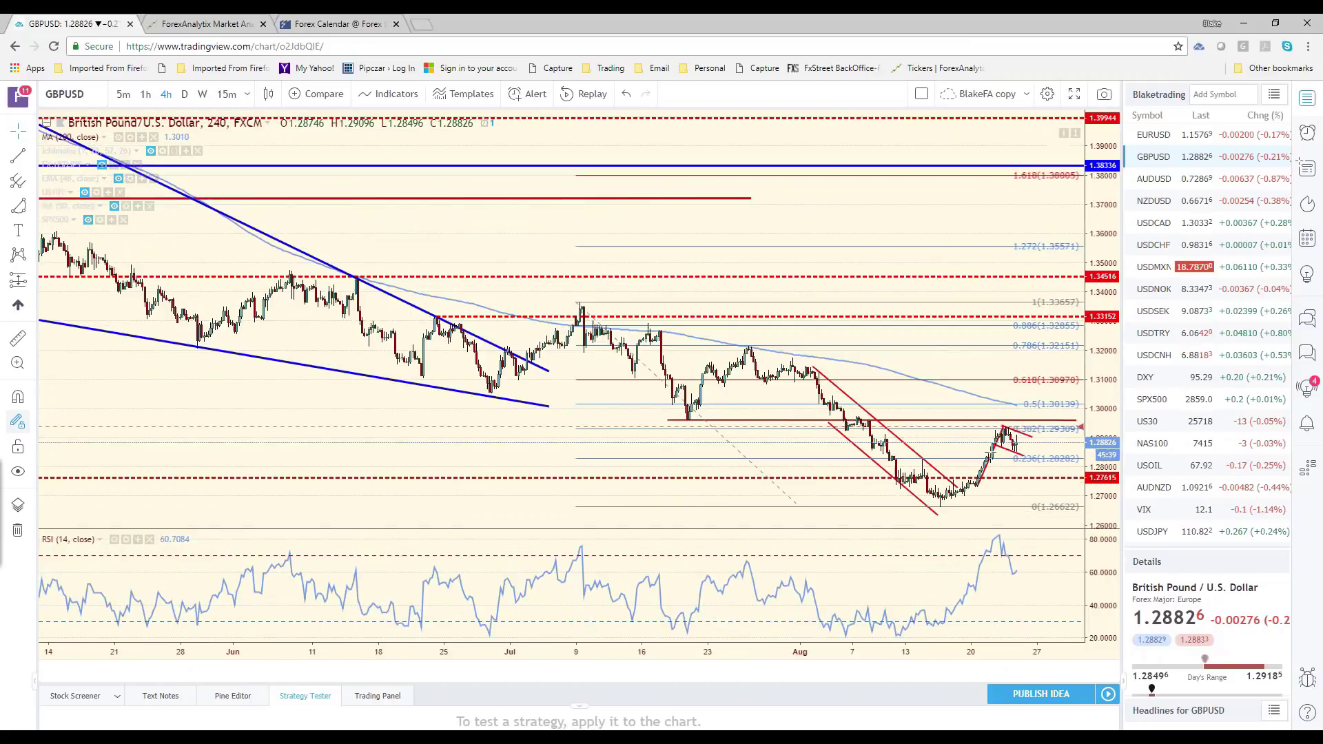
scroll(991, 451, down, 2)
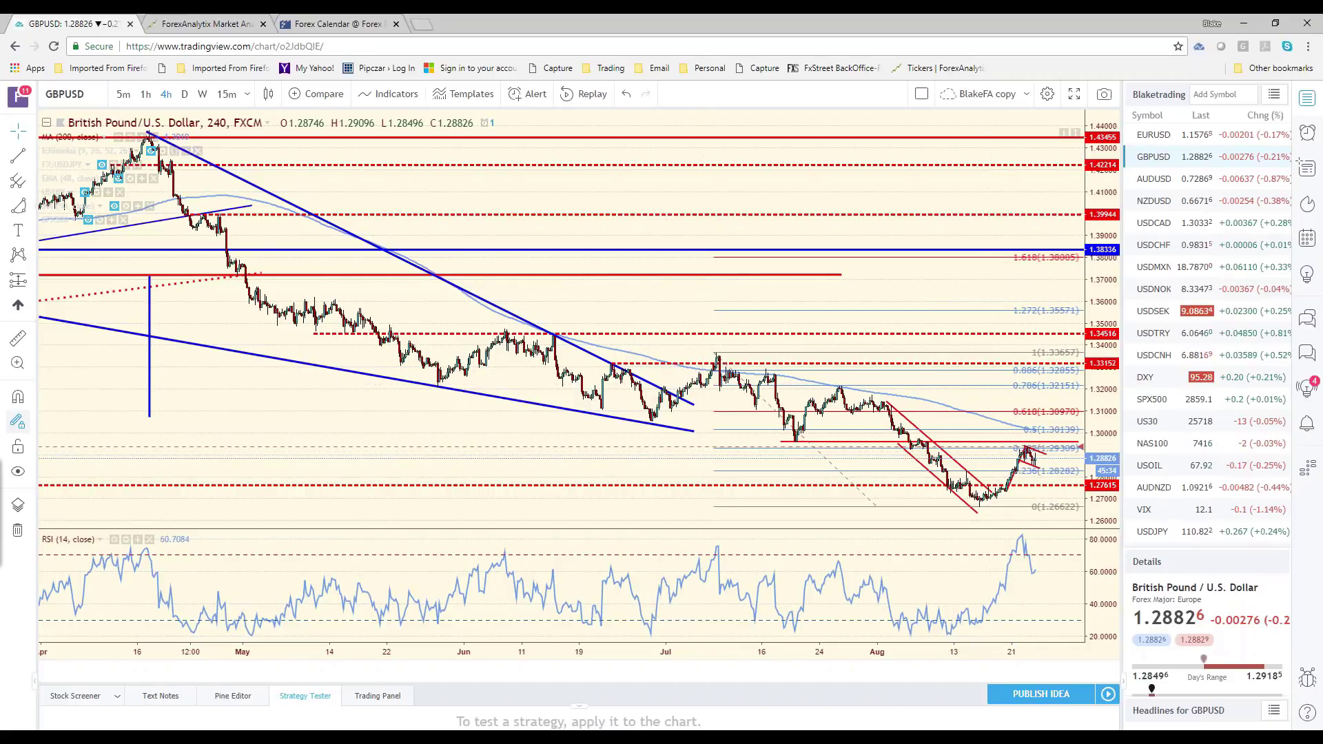
click(34, 159)
click(116, 267)
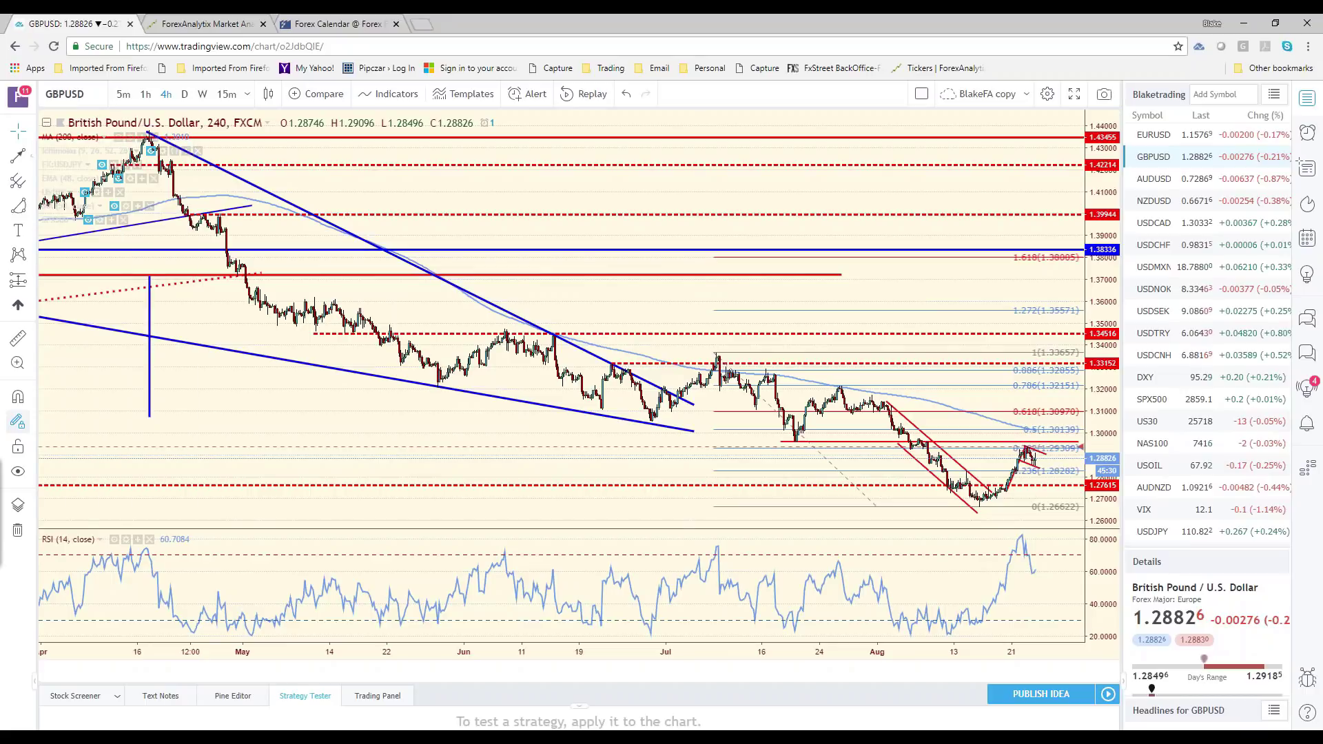
scroll(414, 233, down, 2)
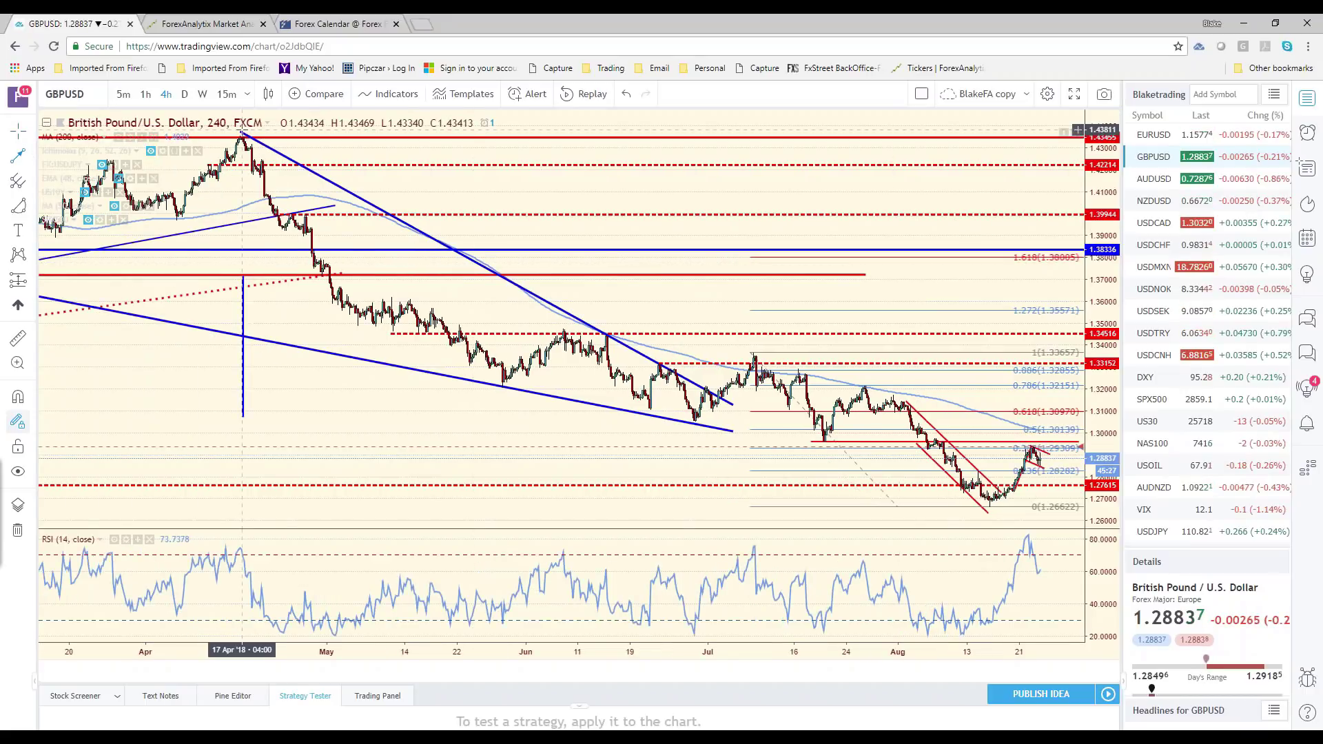
mouse_move(241, 131)
mouse_down()
mouse_move(923, 362)
mouse_move(1080, 470)
mouse_up()
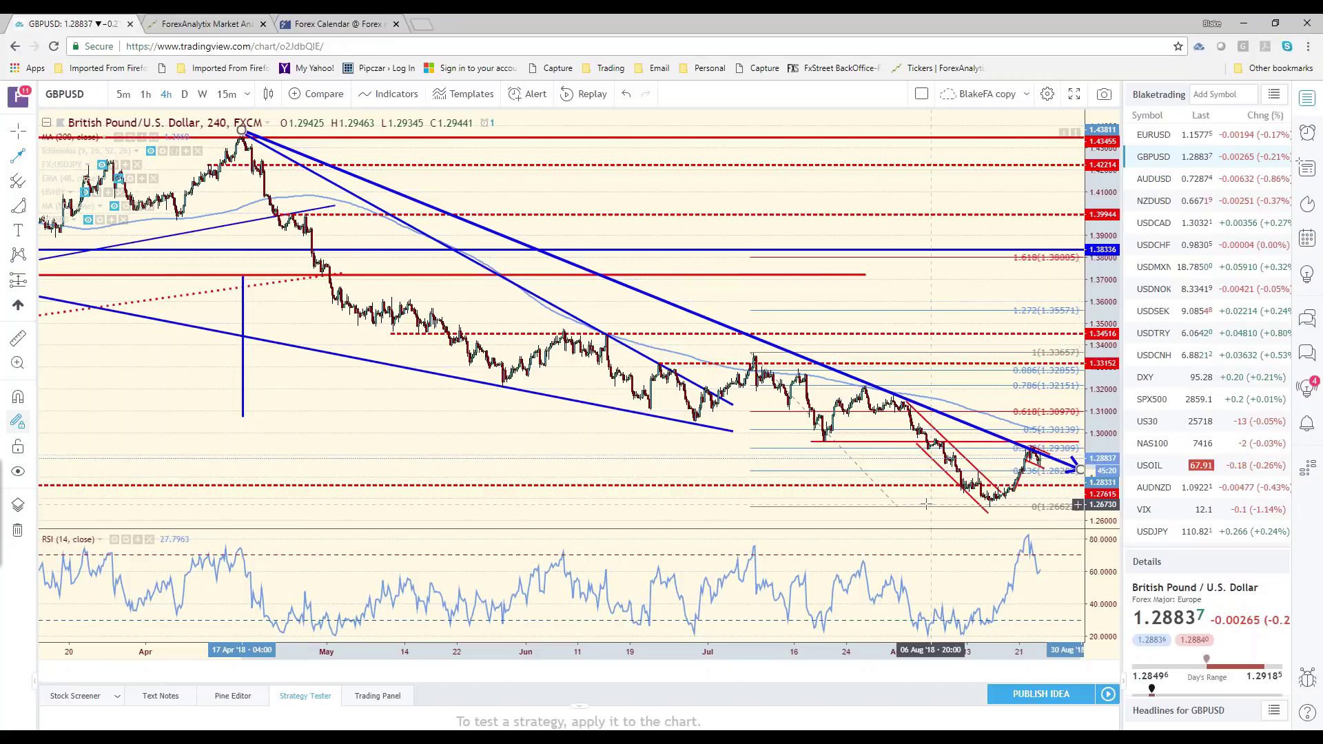
scroll(925, 505, down, 2)
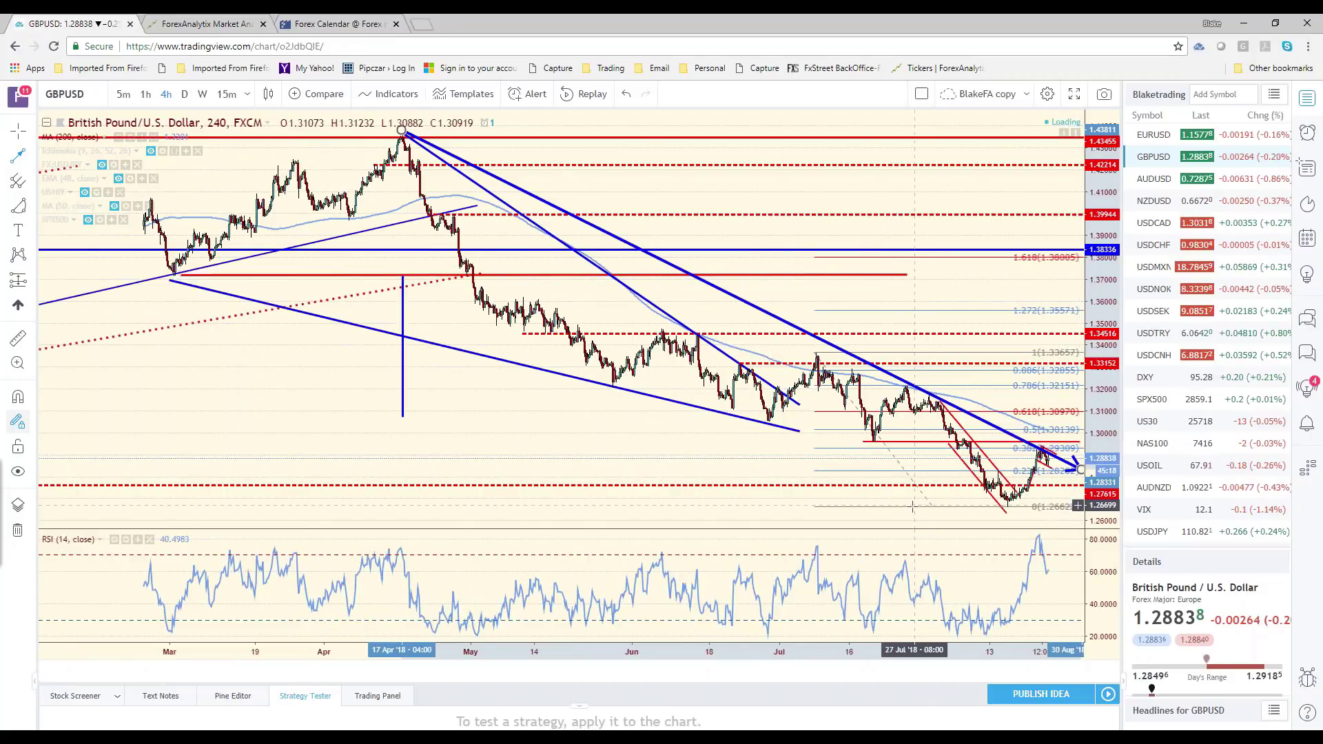
scroll(805, 494, down, 2)
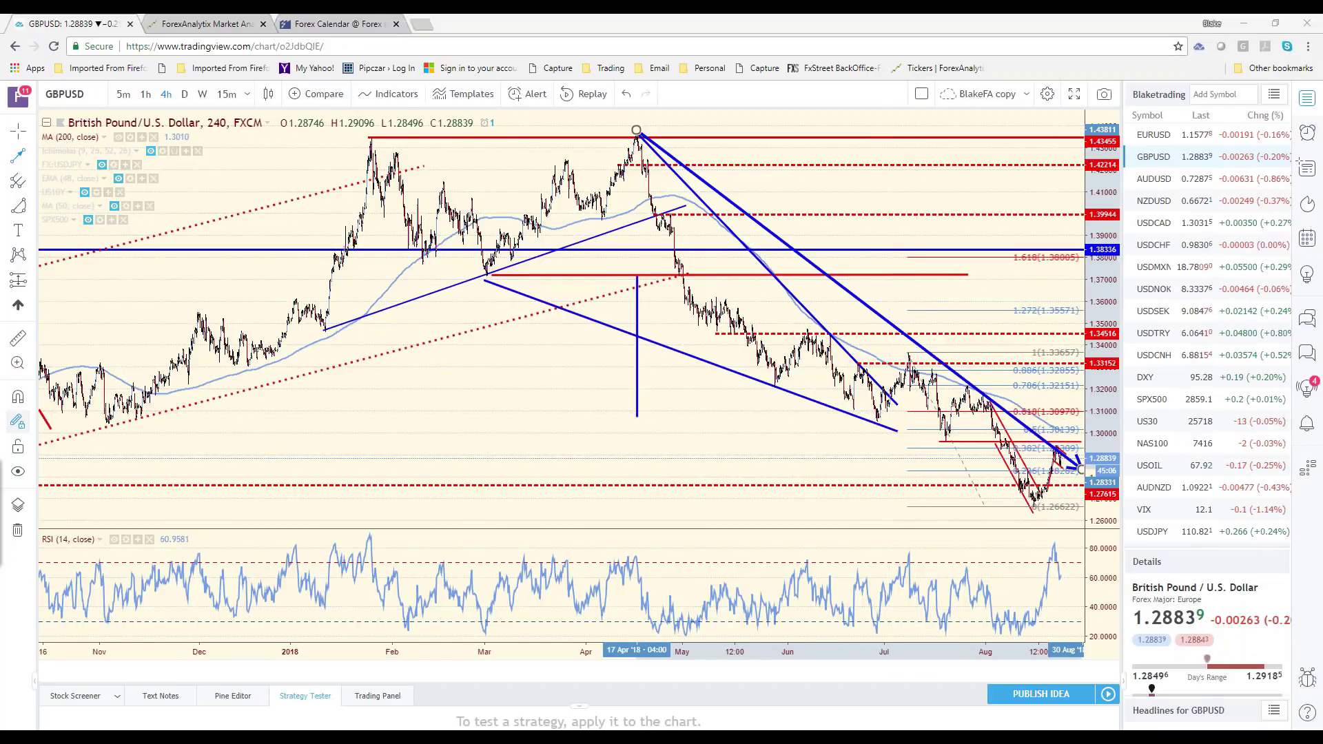
click(665, 141)
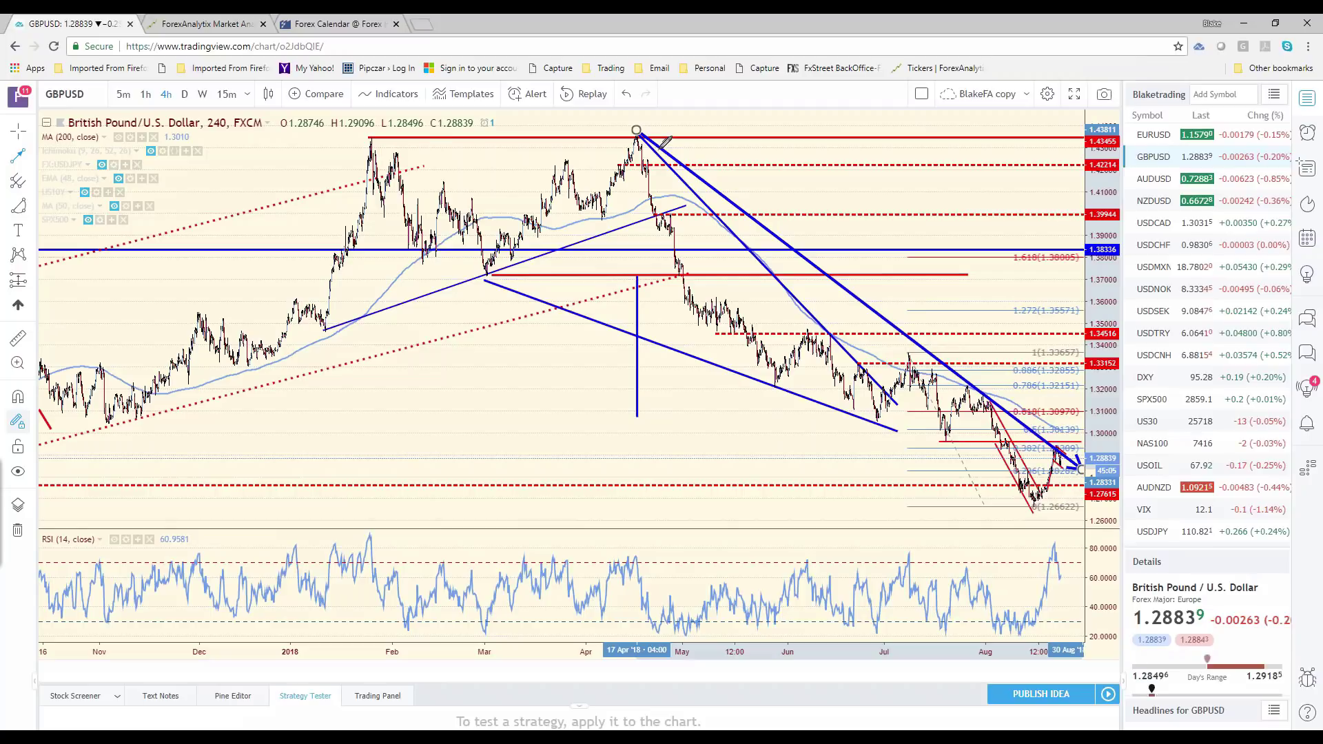
drag(663, 128, 644, 147)
drag(348, 125, 425, 127)
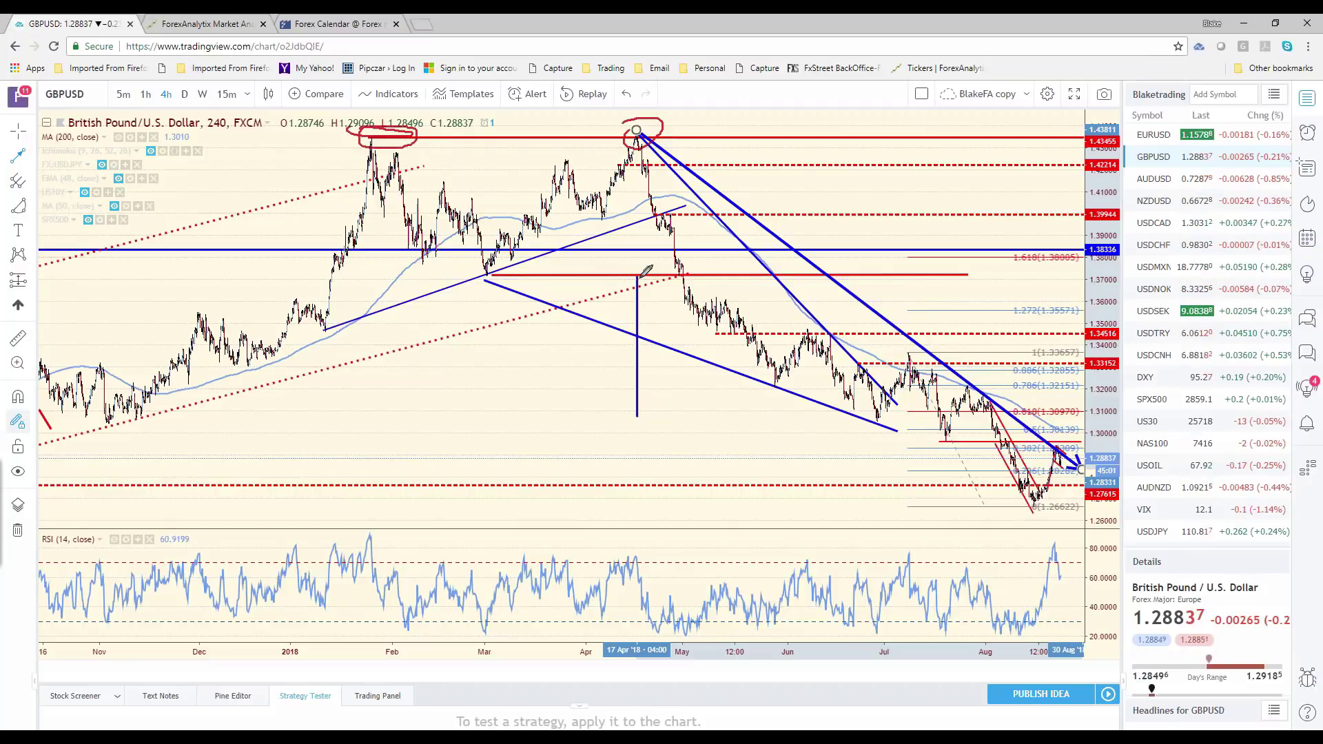
drag(885, 407, 892, 398)
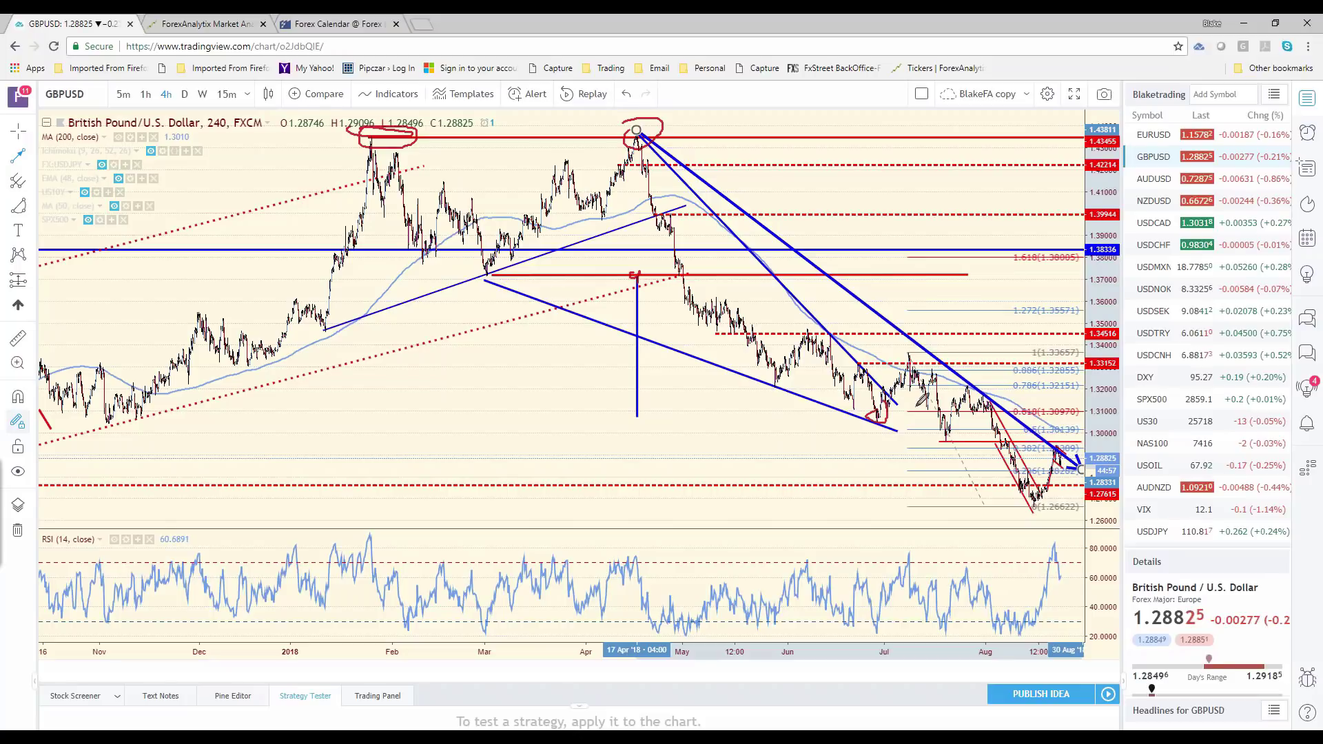
mouse_move(913, 348)
mouse_down()
mouse_move(919, 358)
mouse_move(956, 345)
mouse_move(967, 317)
mouse_move(966, 341)
mouse_move(986, 331)
mouse_up()
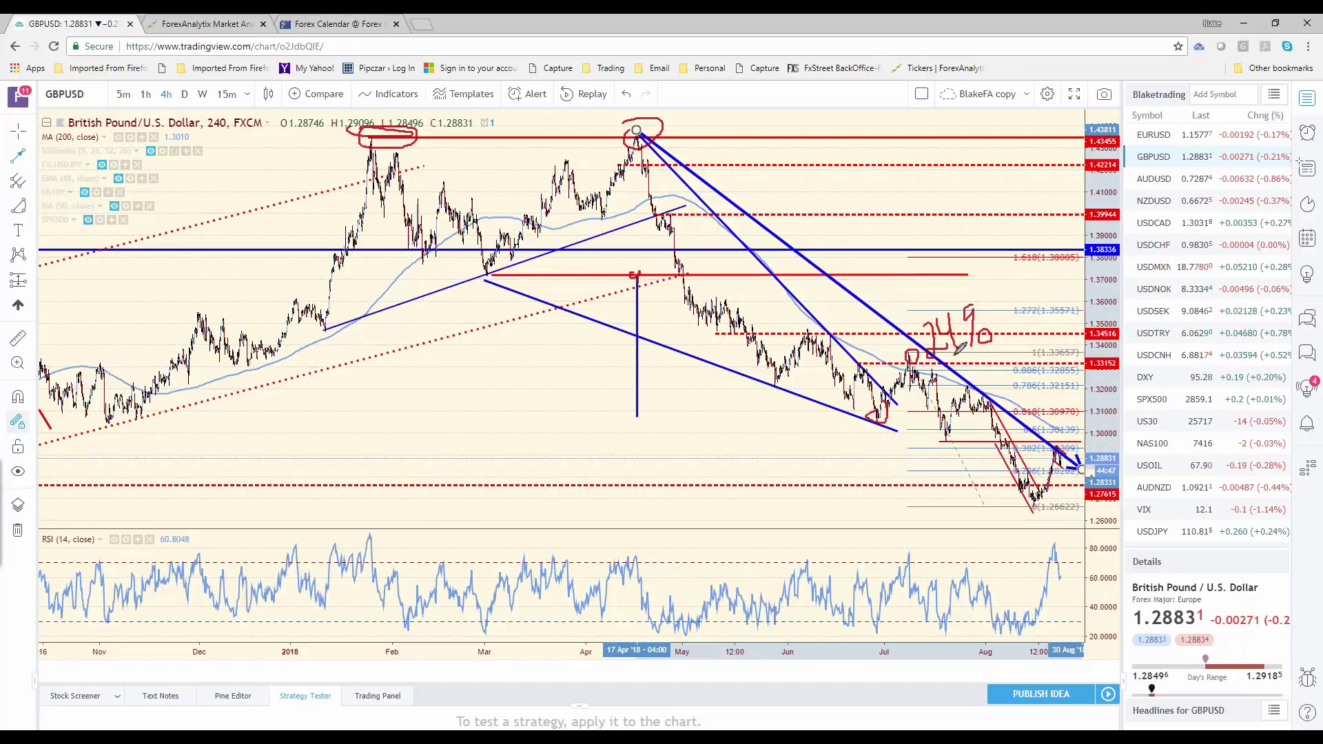
mouse_move(976, 443)
mouse_down()
mouse_move(949, 425)
mouse_move(985, 459)
mouse_up()
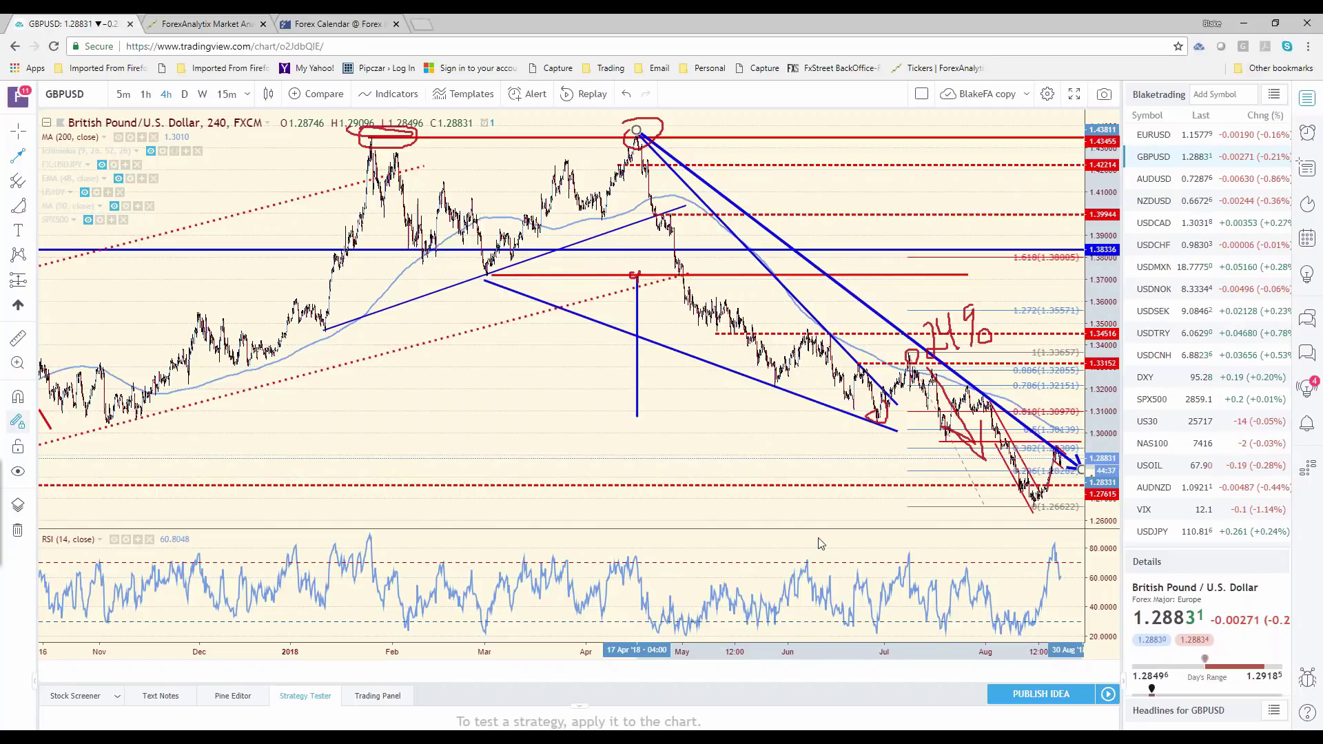
key(ctrl+shift+c)
- View the GBPUSD chart on the 5-minute timeframe
scroll(818, 485, up, 5)
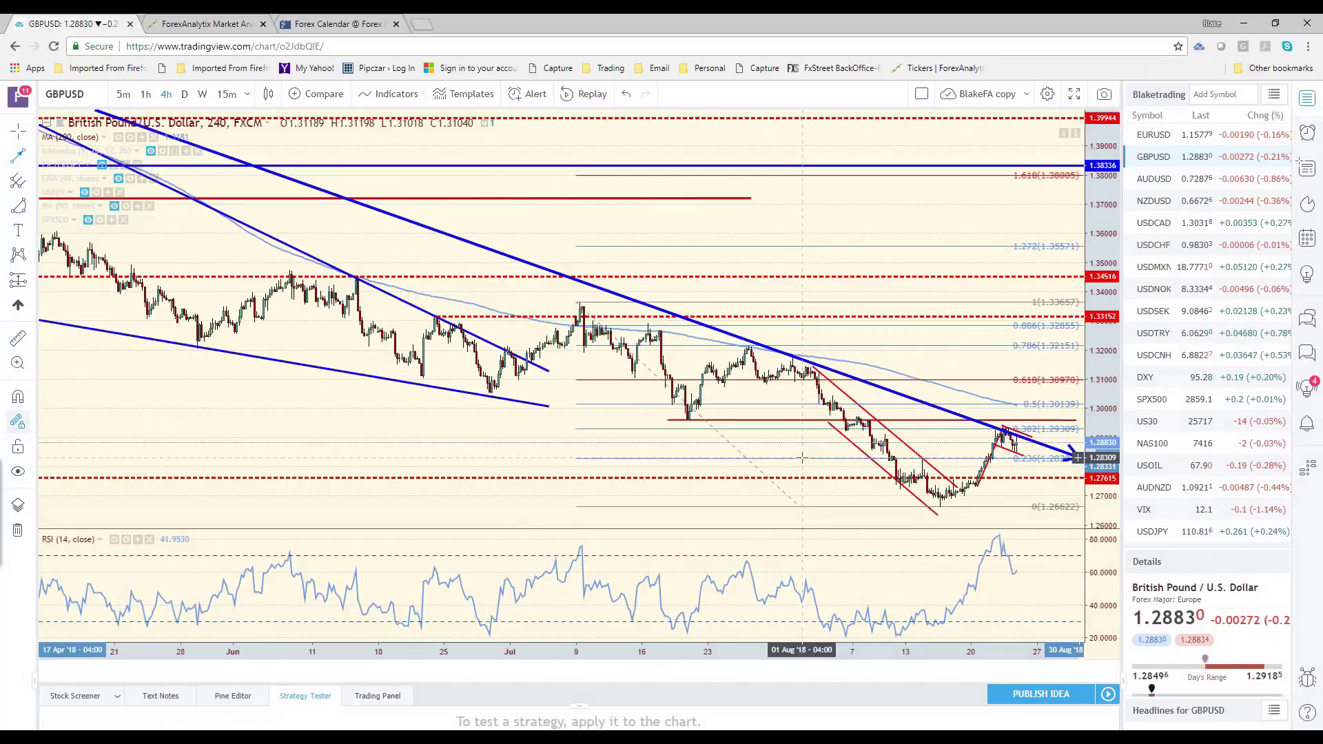
scroll(802, 456, up, 5)
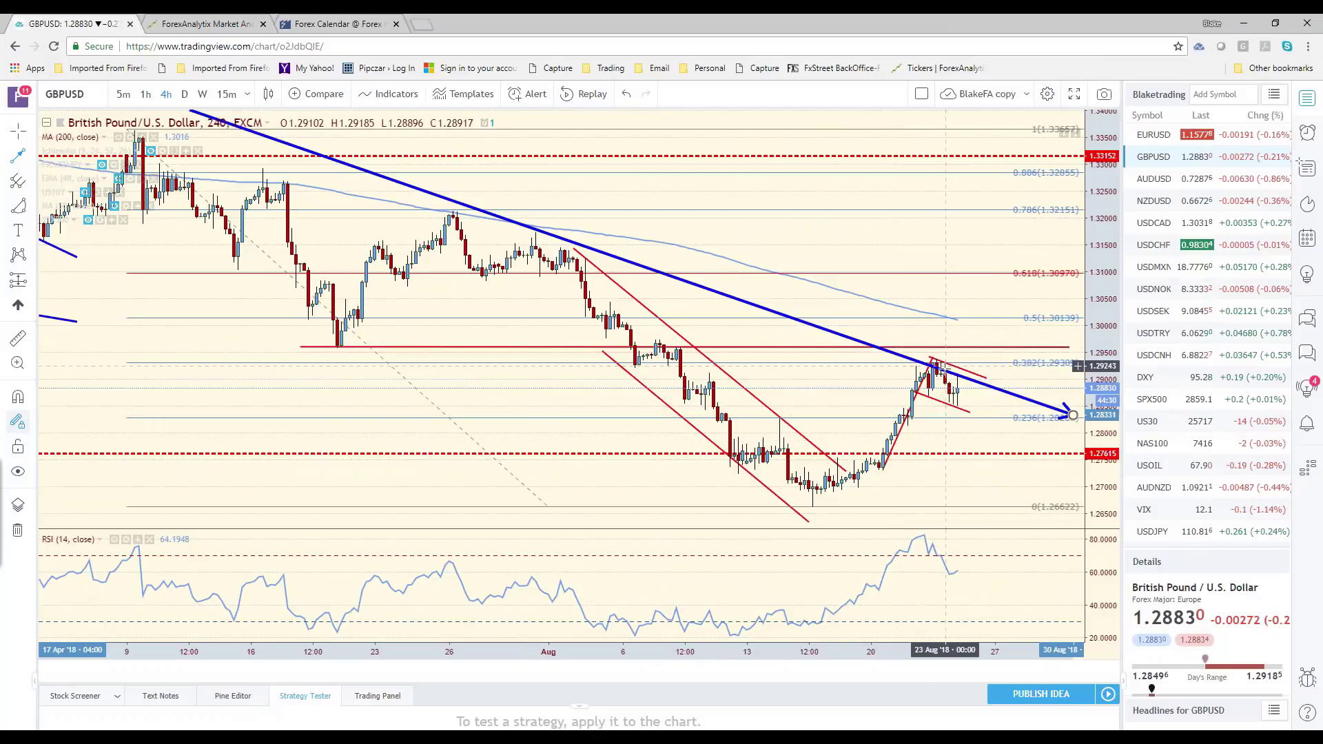
scroll(945, 366, down, 3)
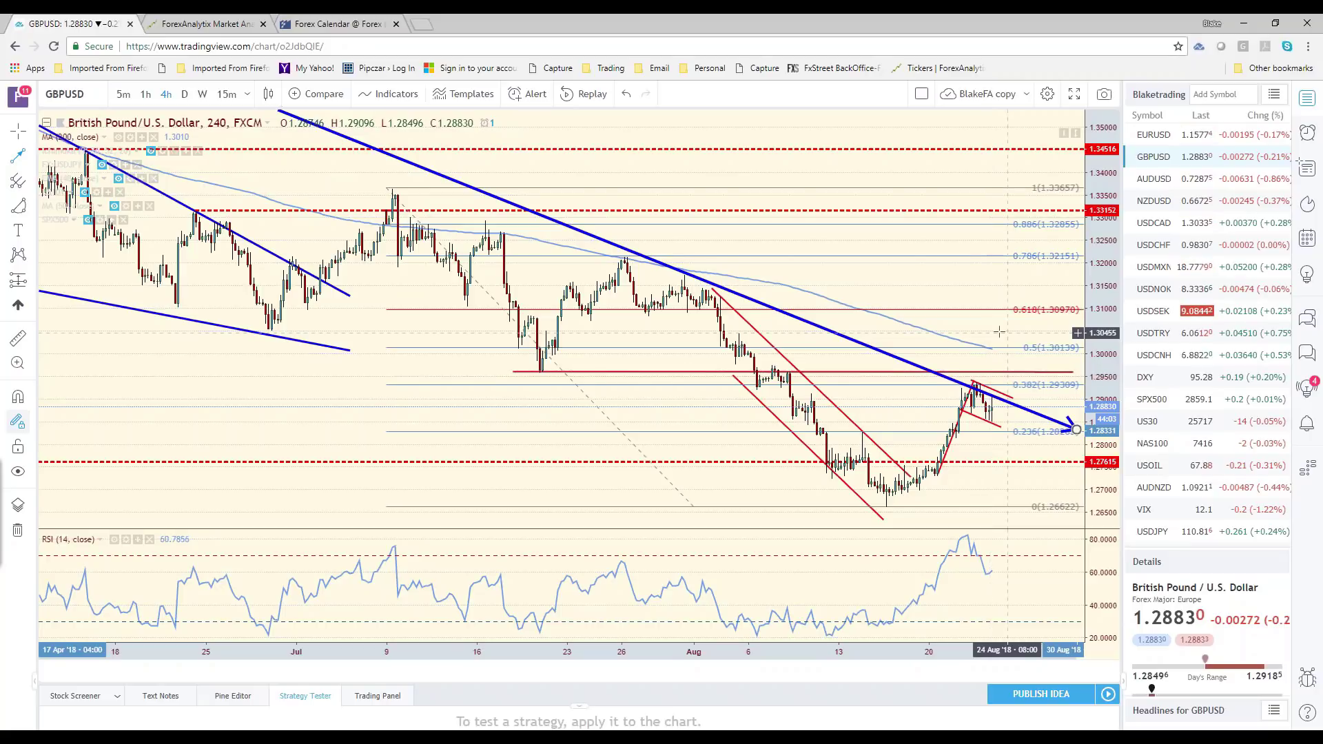
click(123, 95)
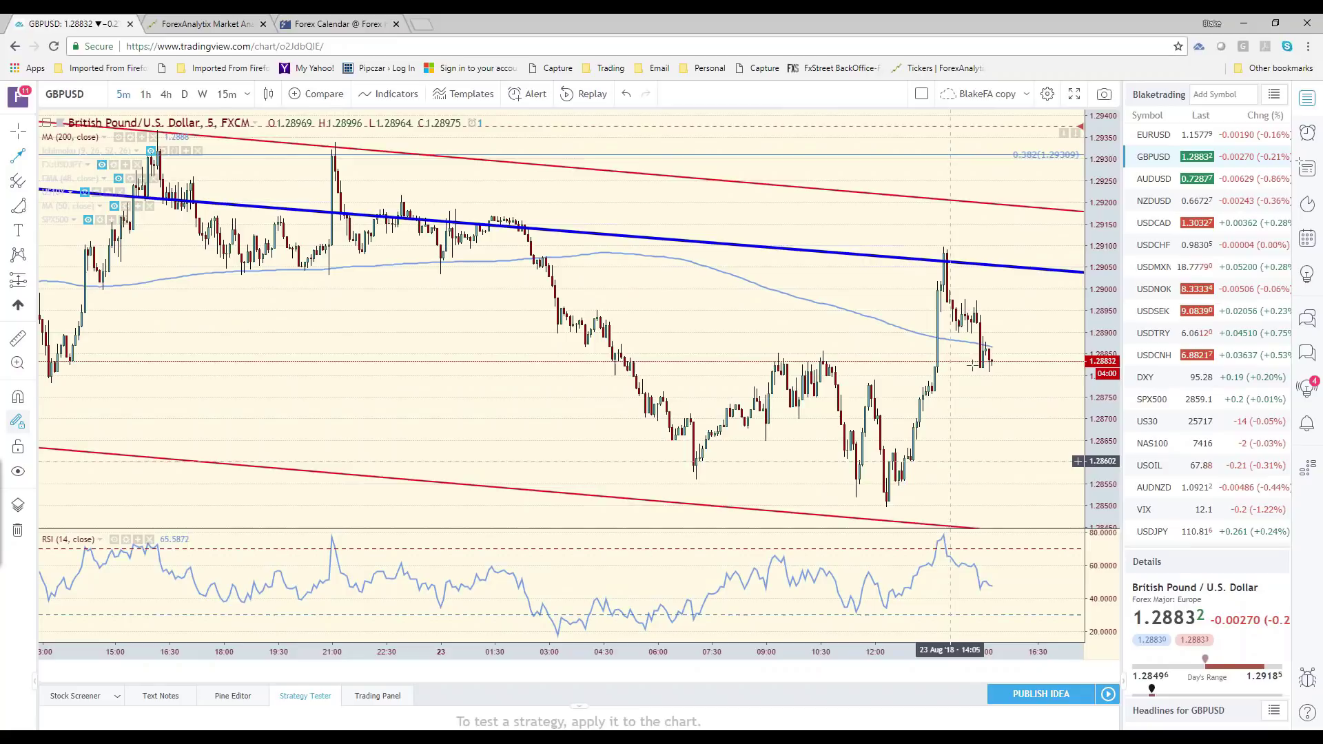
scroll(944, 259, down, 3)
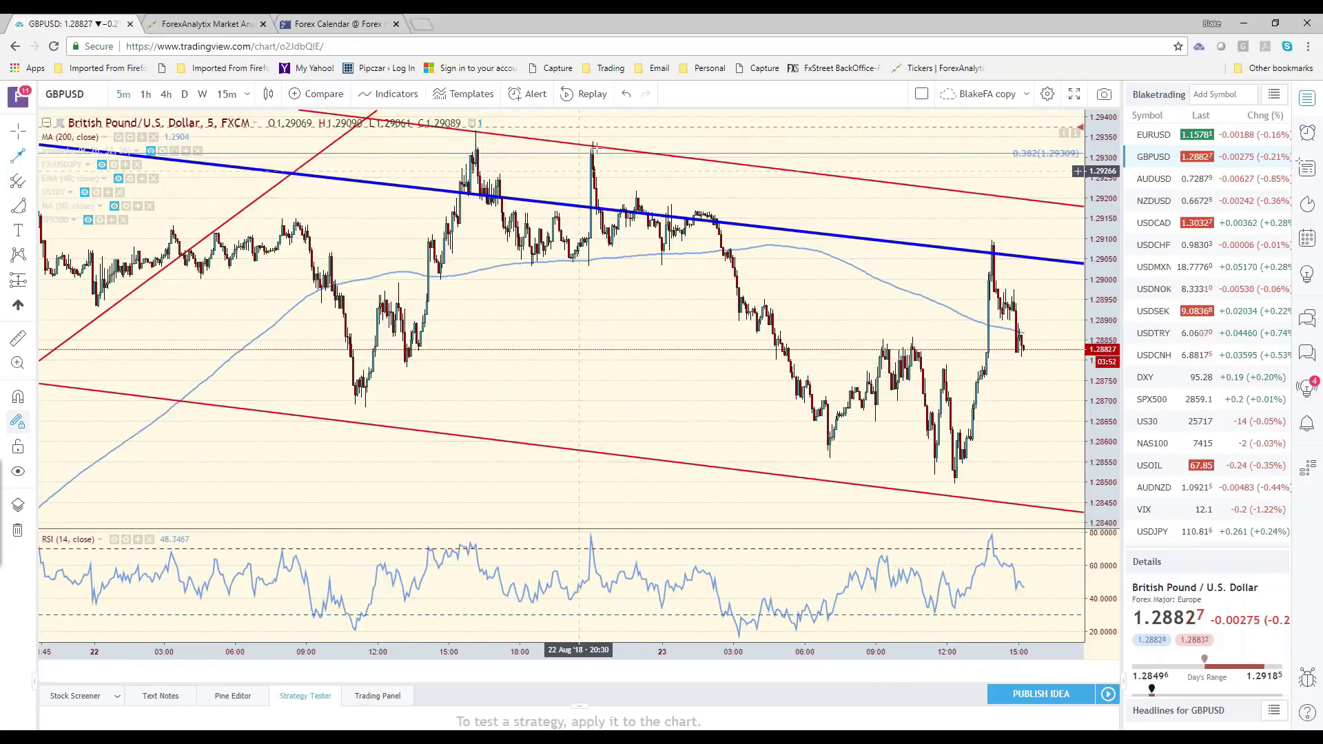
scroll(696, 202, up, 3)
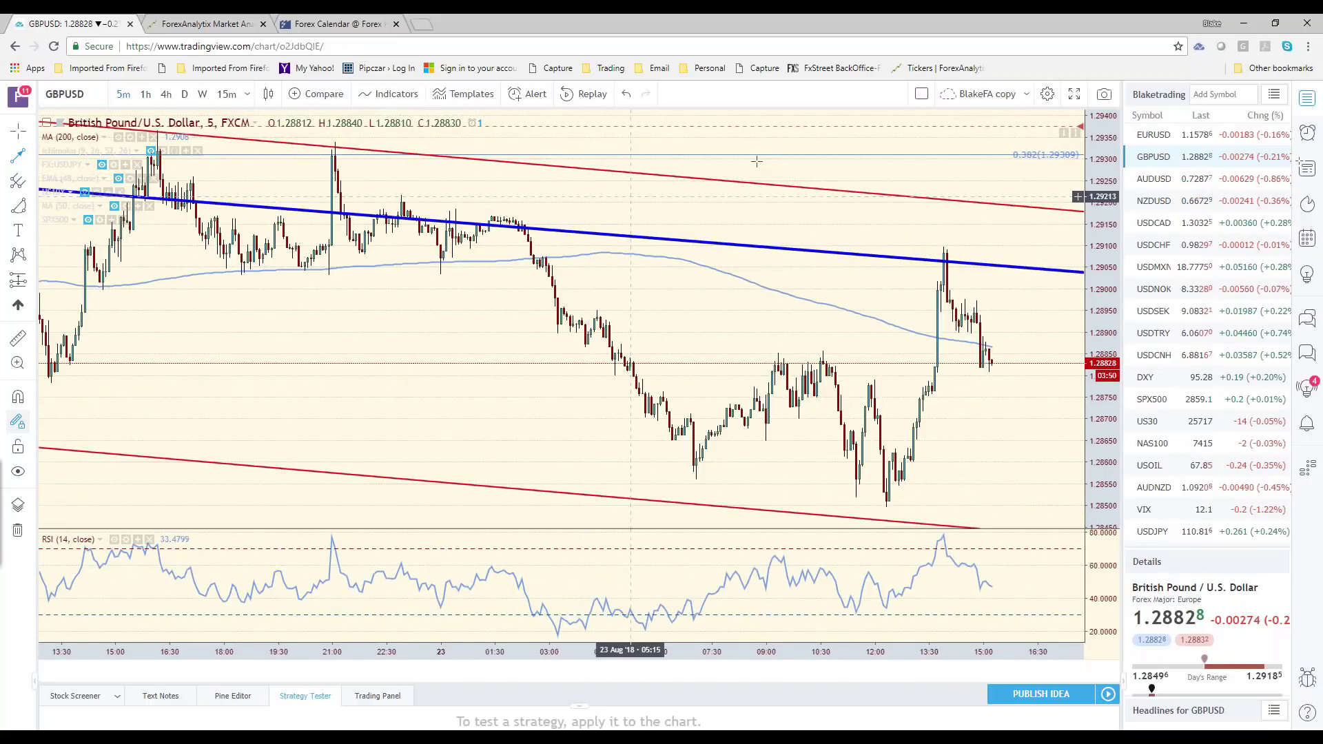
- Check the daily timeframe, then return to the 240 (4-hour) chart
click(184, 96)
scroll(451, 270, up, 4)
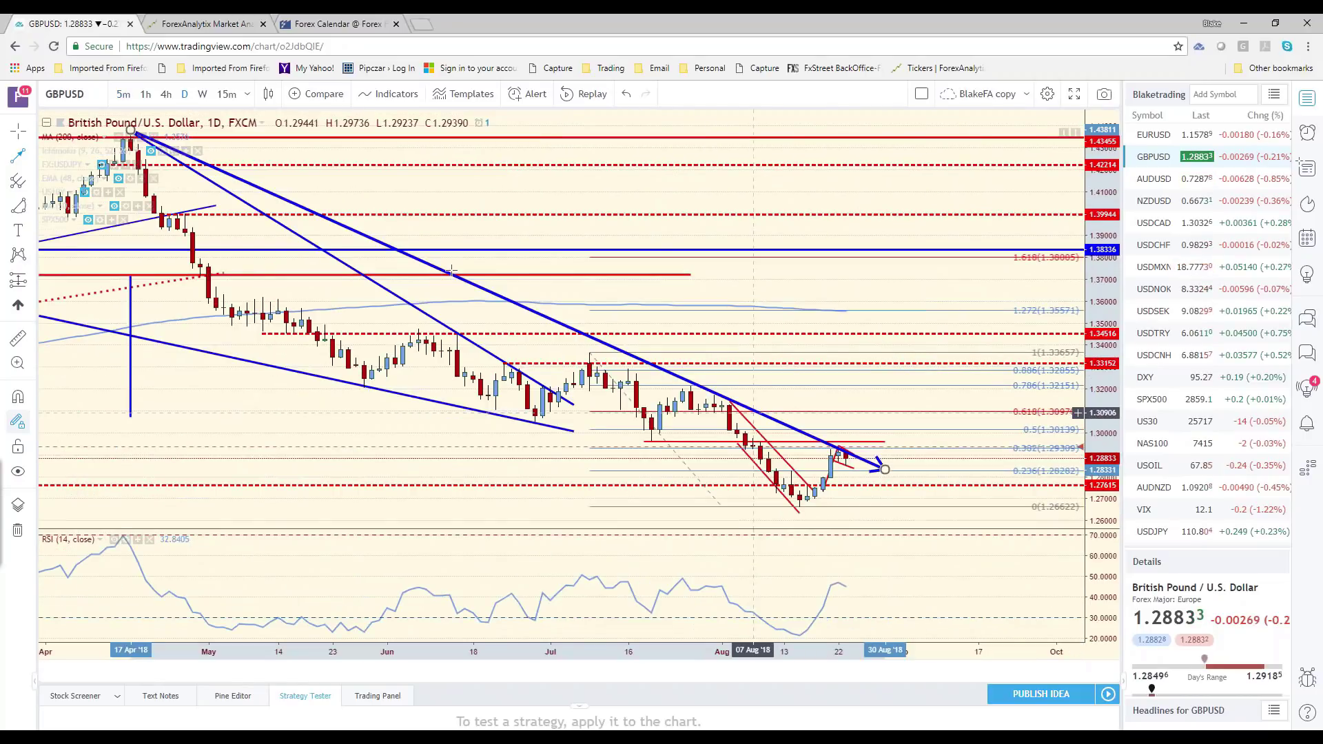
text(240)
key(Return)
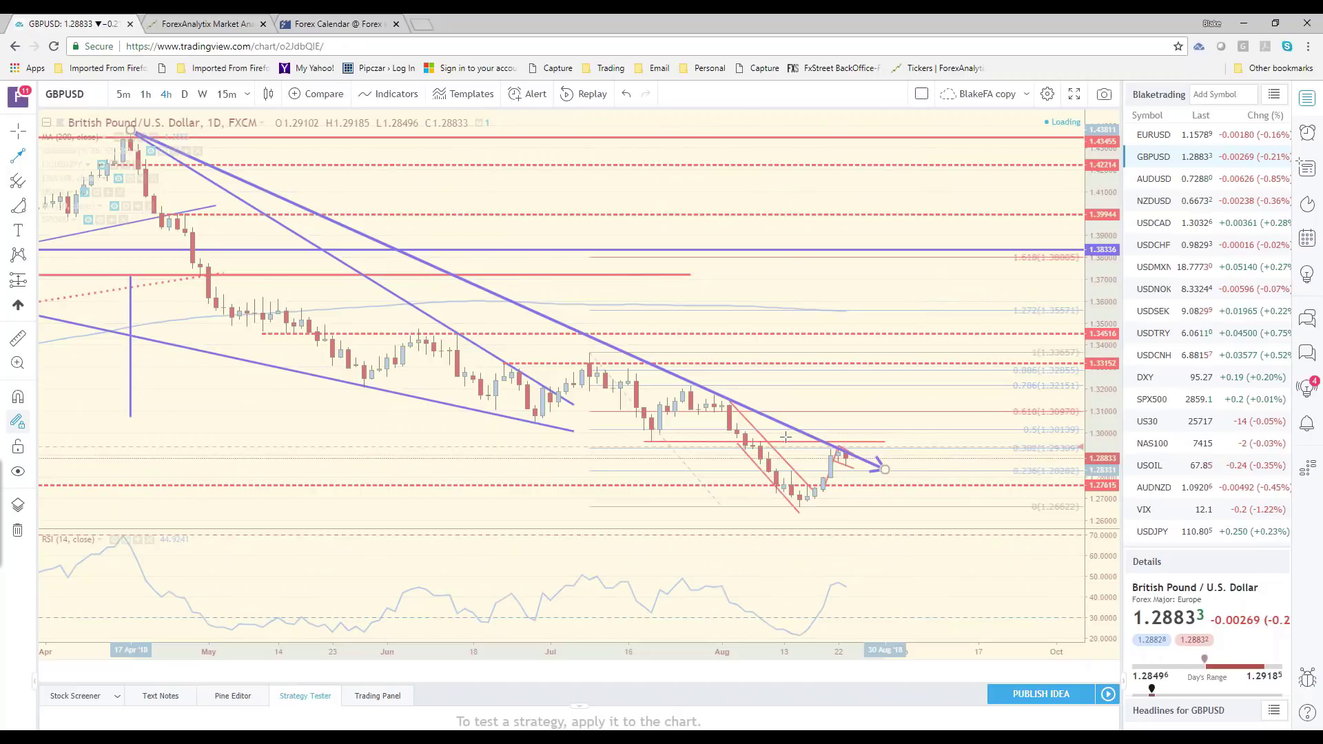
scroll(853, 462, down, 1)
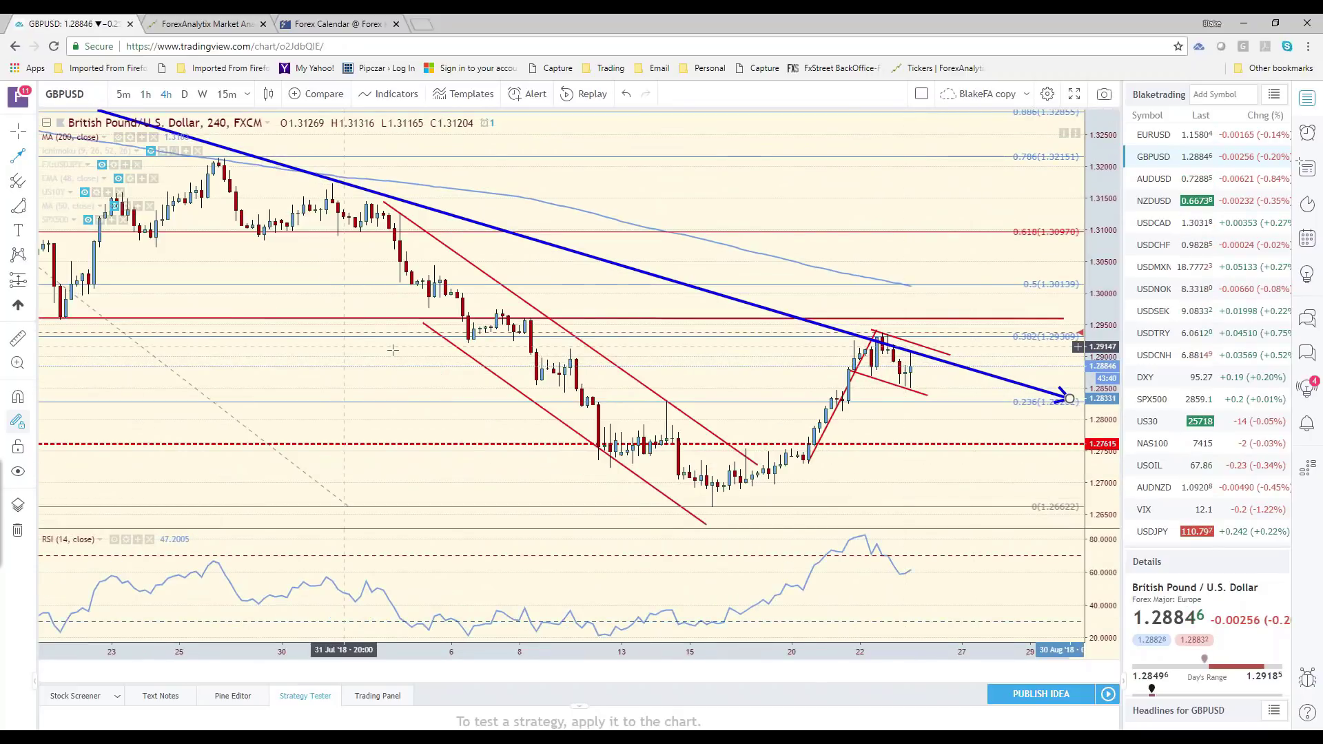
- Circle the 0.382 Fibonacci level near 1.2930 with an ellipse, then switch to Excel
click(18, 211)
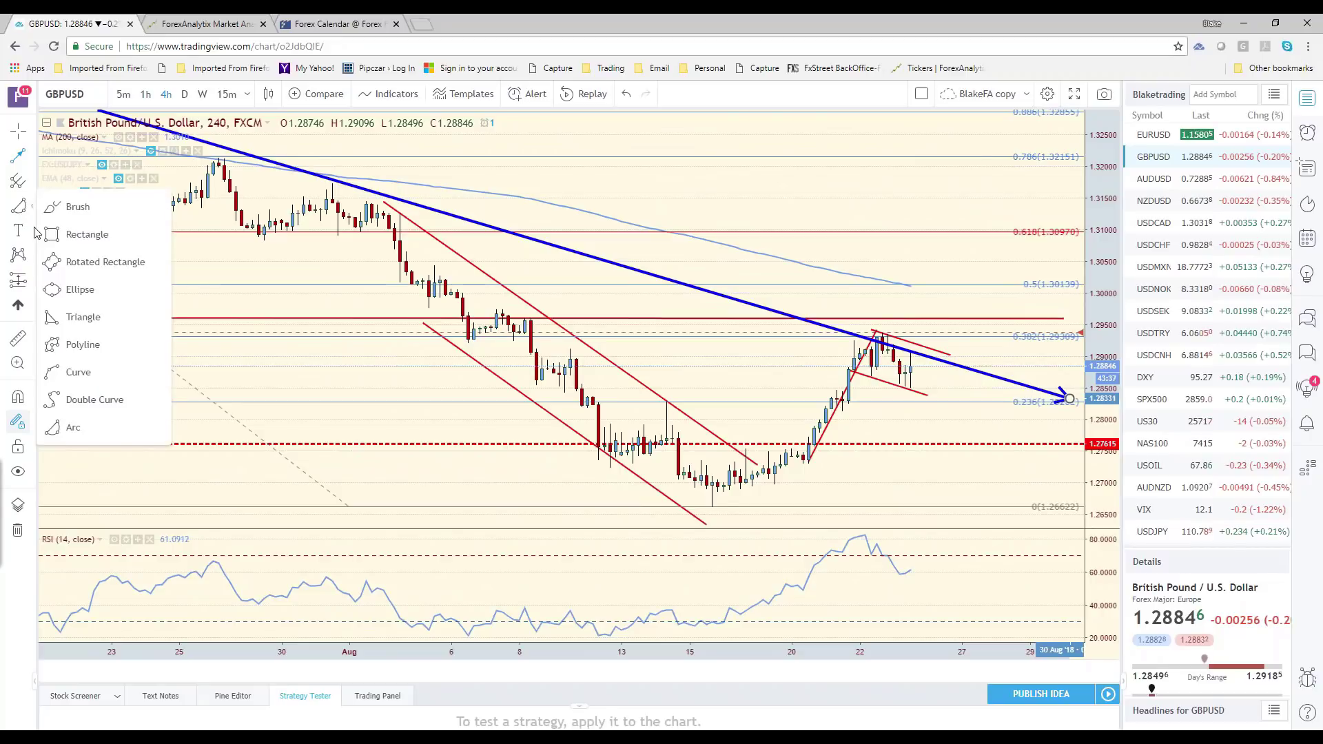
click(78, 289)
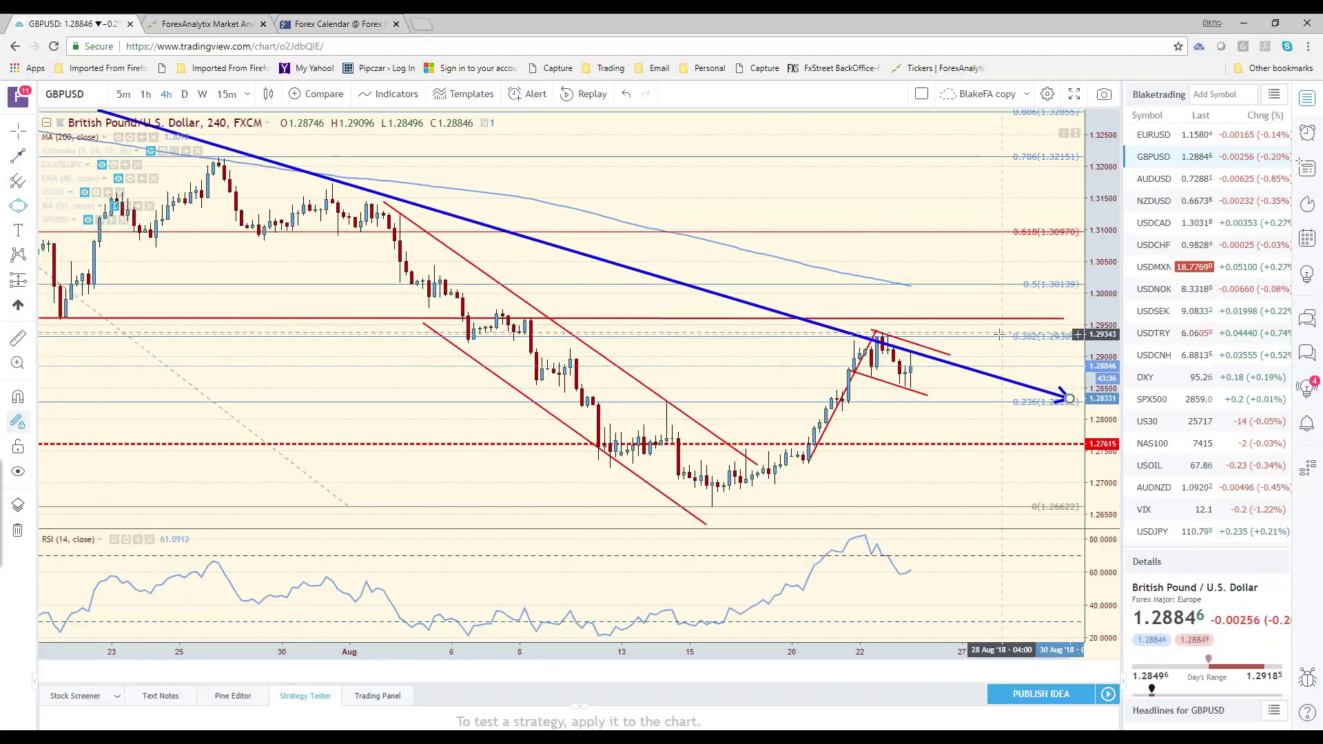
drag(999, 334, 1078, 326)
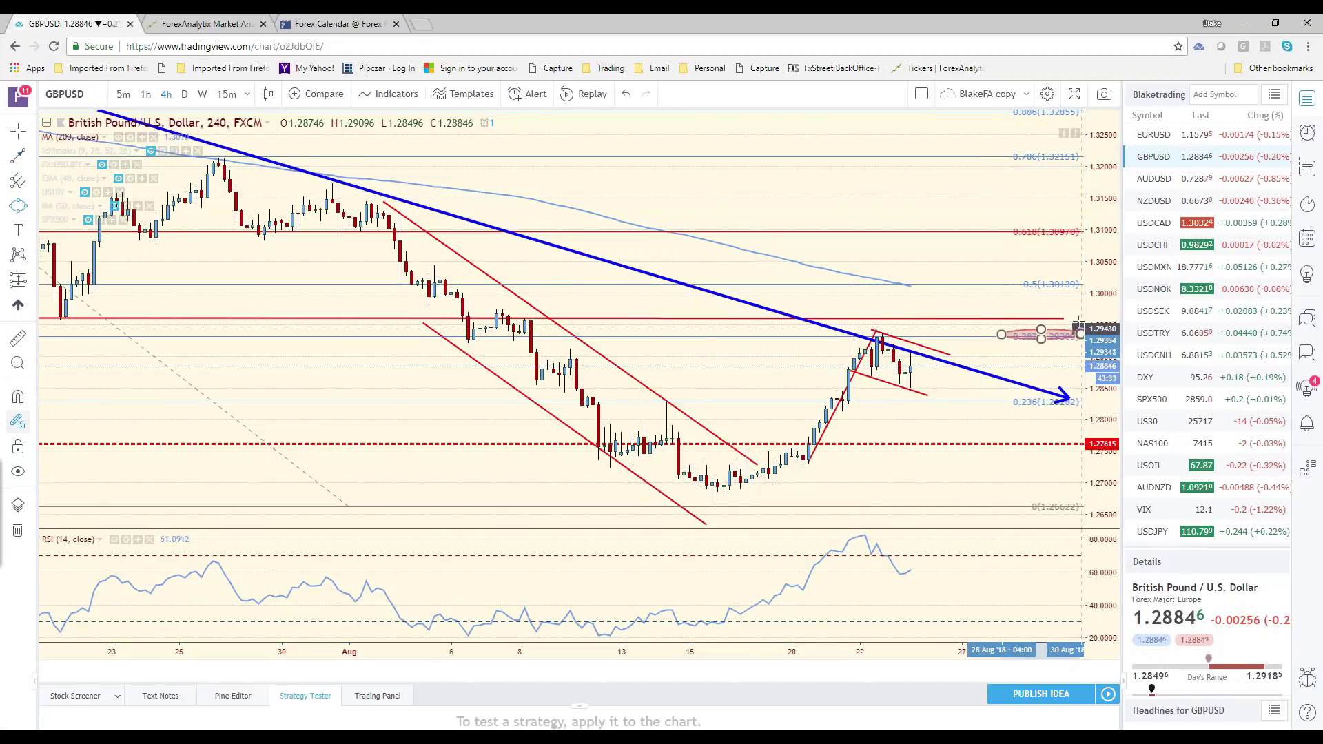
click(1077, 321)
click(1006, 369)
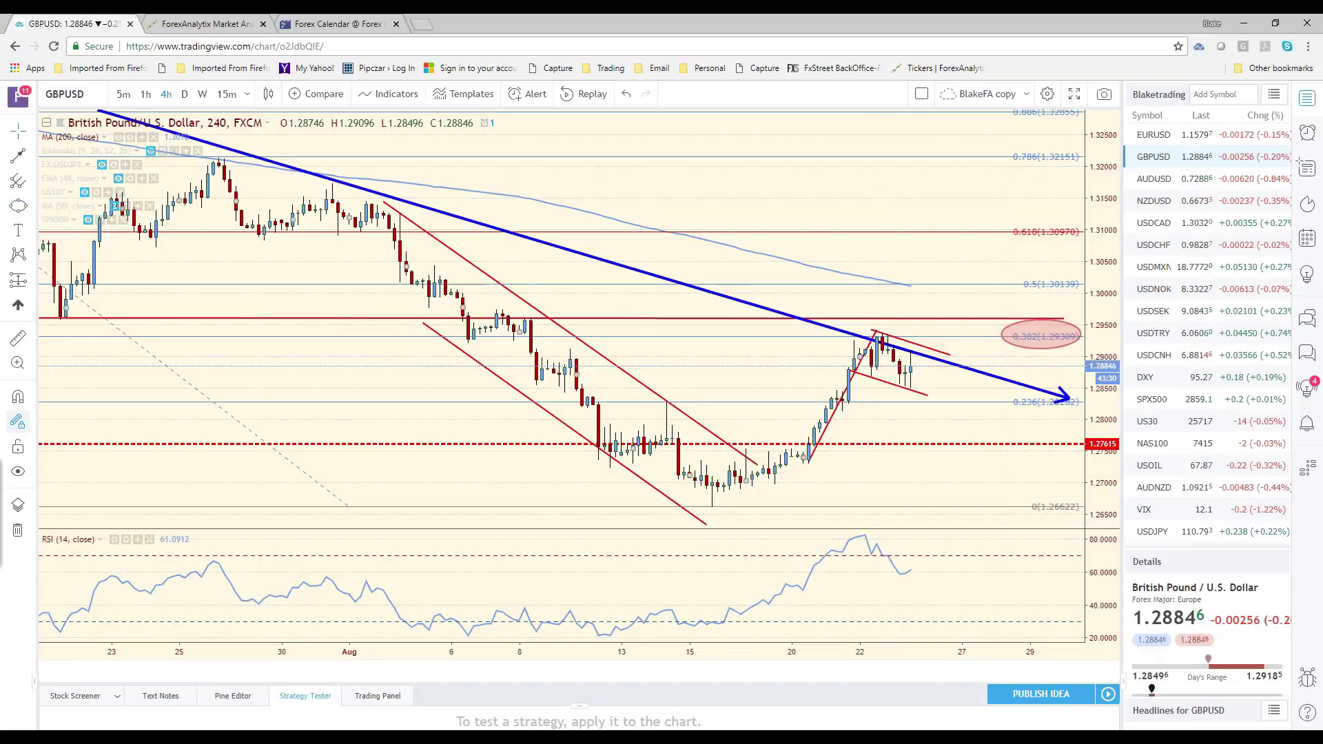
key(alt+Tab)
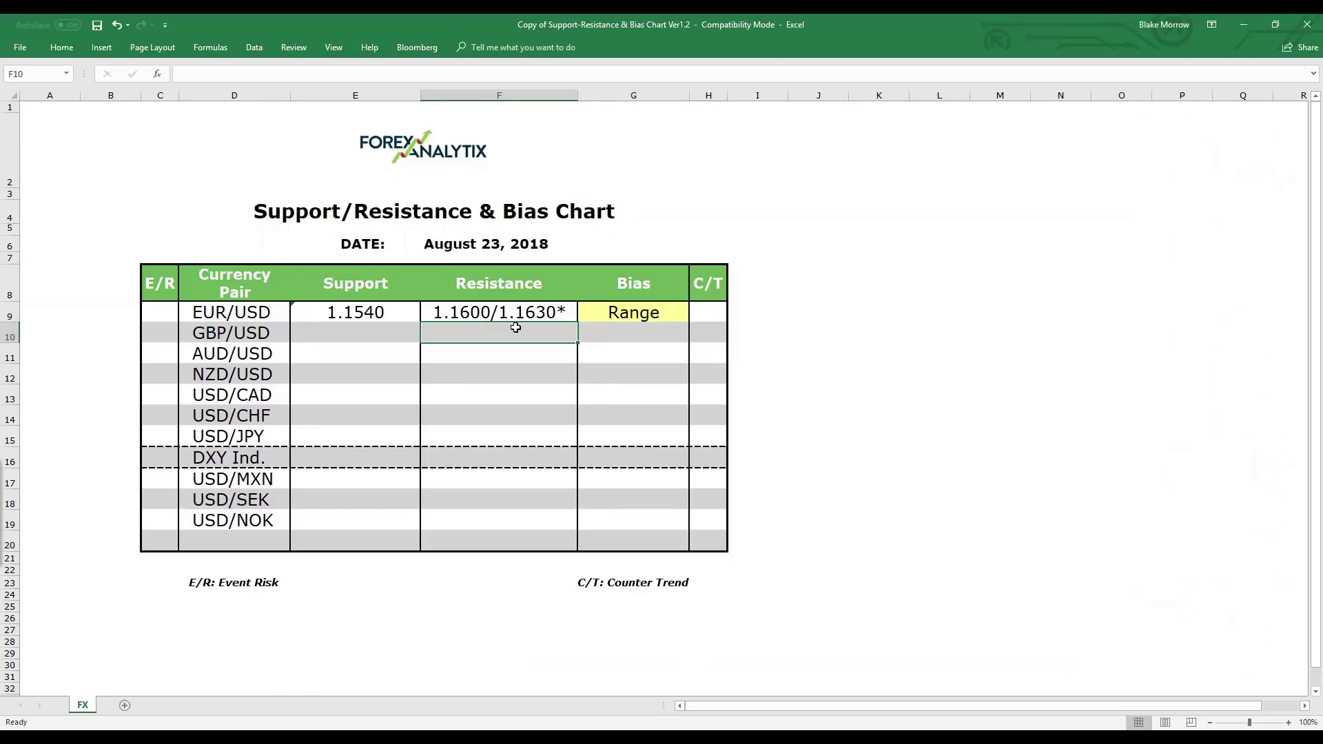
- Enter 1.2930* as GBP/USD resistance in F10 and pick Bearish in G10
text(1.2930)
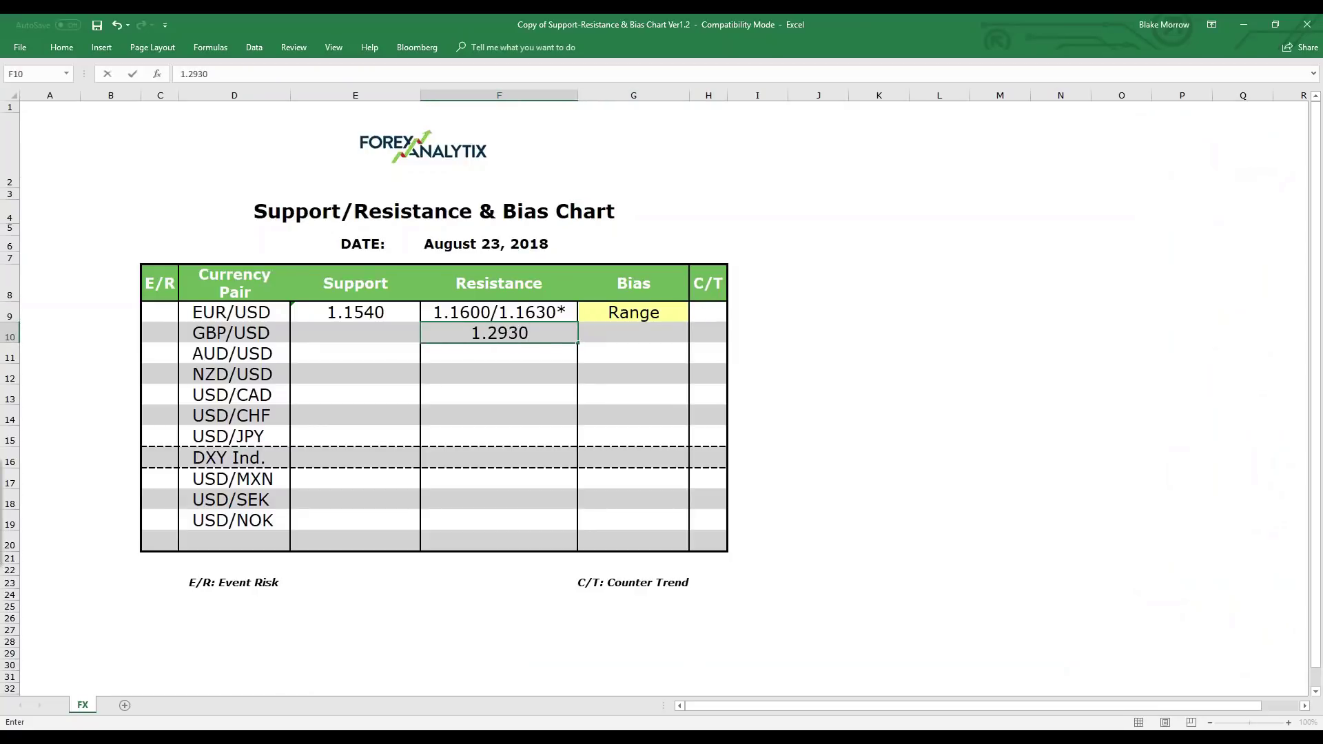
text(*)
click(613, 331)
click(696, 335)
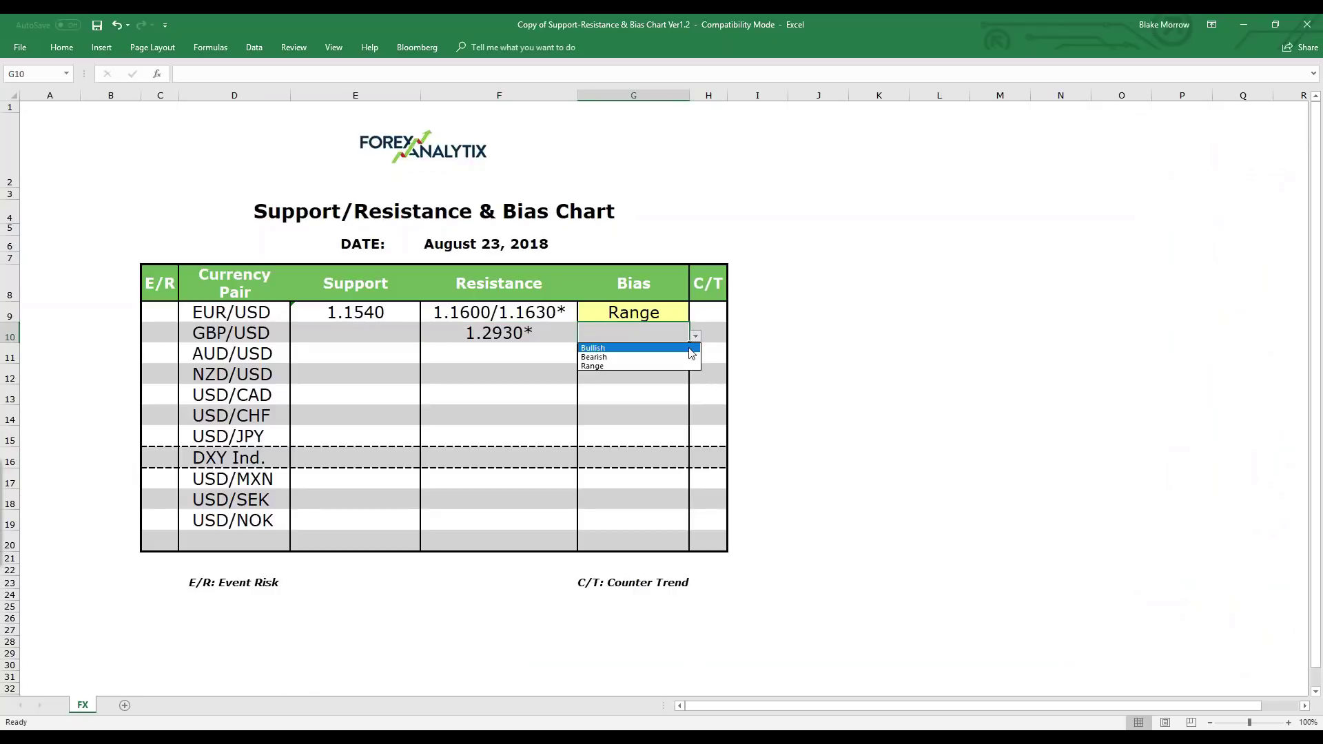
click(686, 357)
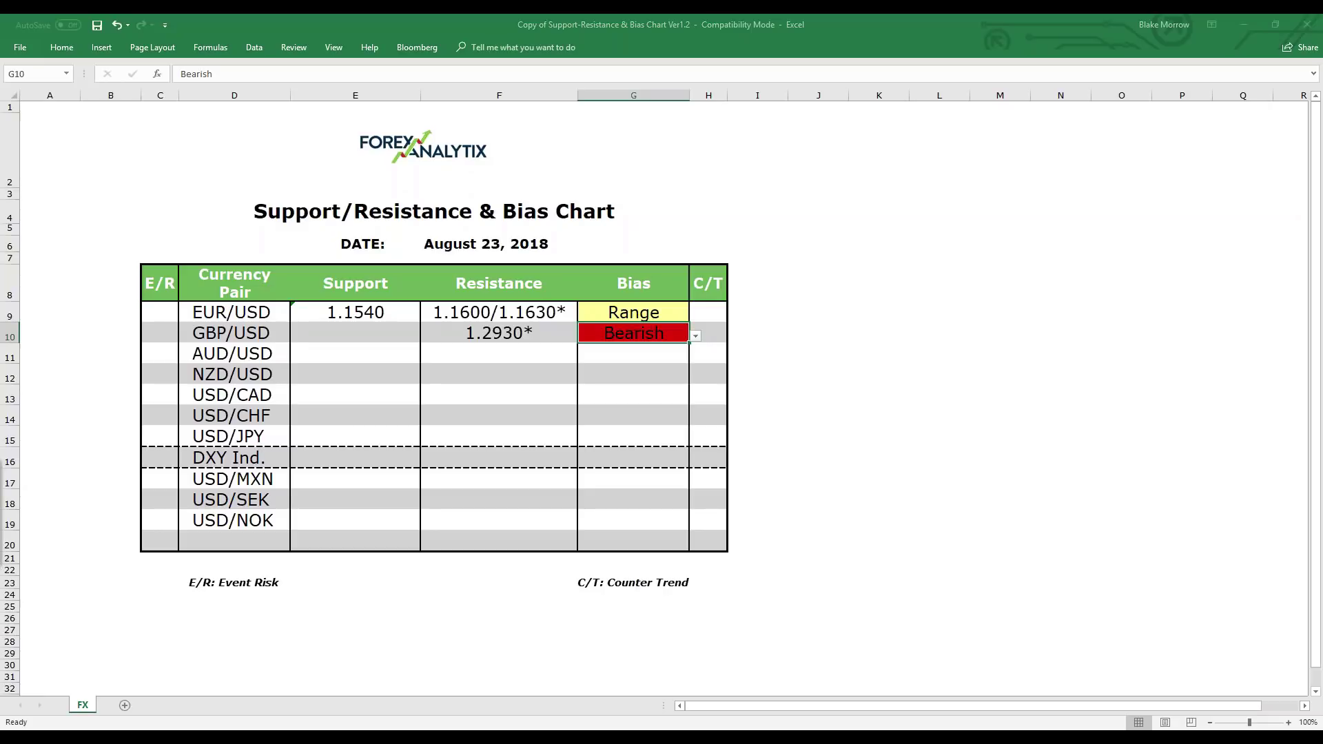
key(alt+Tab)
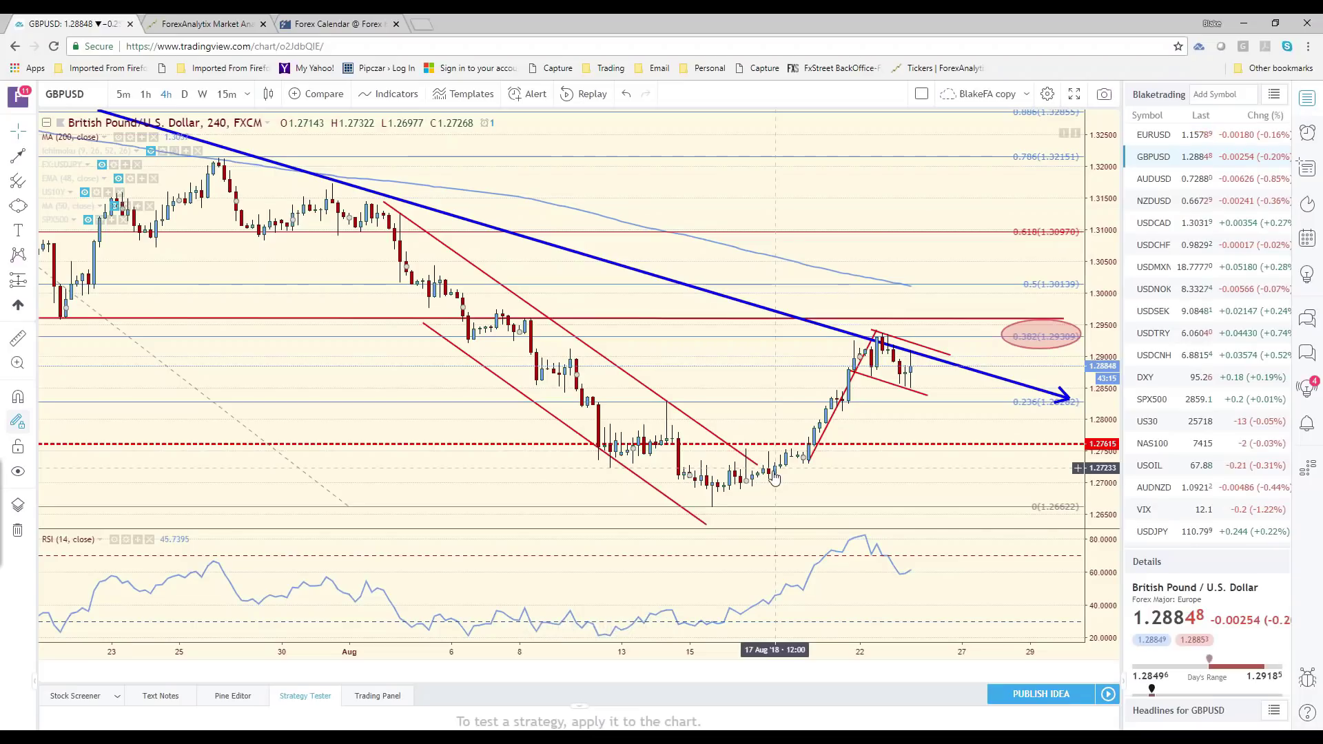
- Delete the red ellipse at the 0.382 level on the GBPUSD chart
scroll(775, 478, down, 3)
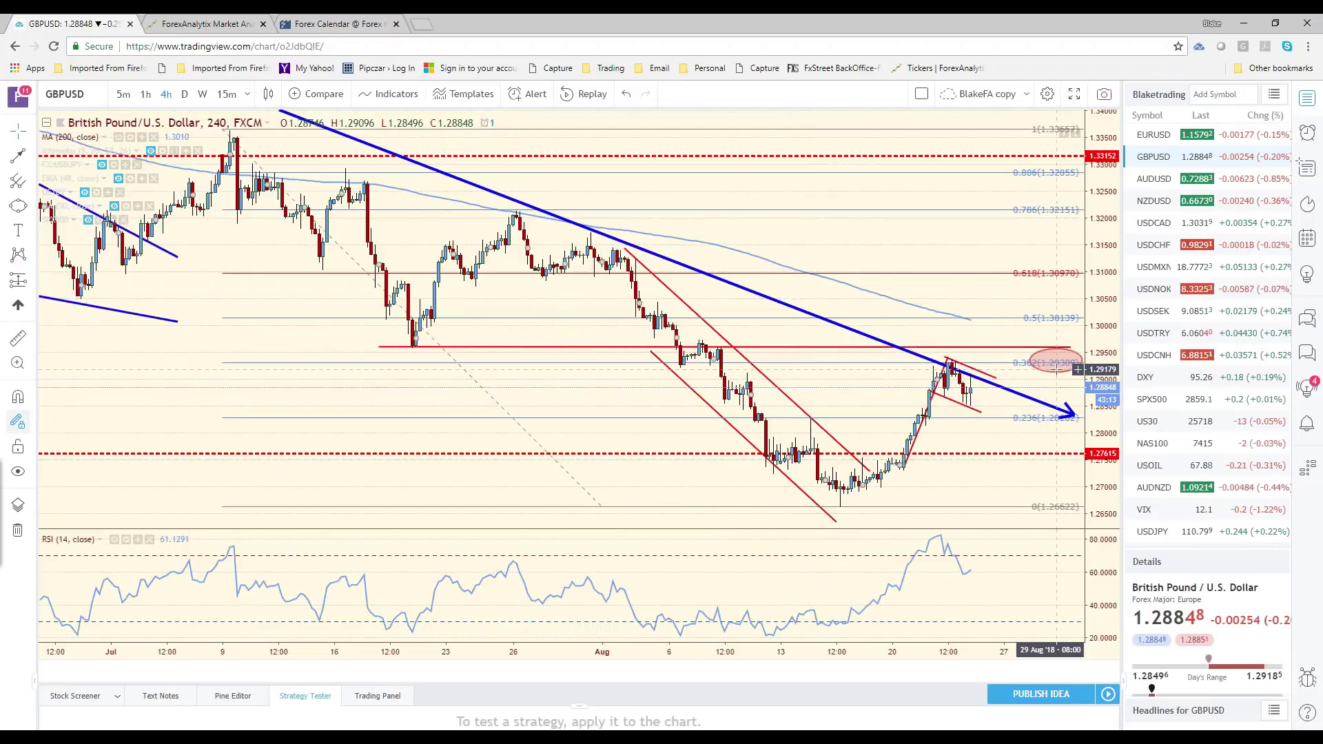
click(1077, 372)
key(Delete)
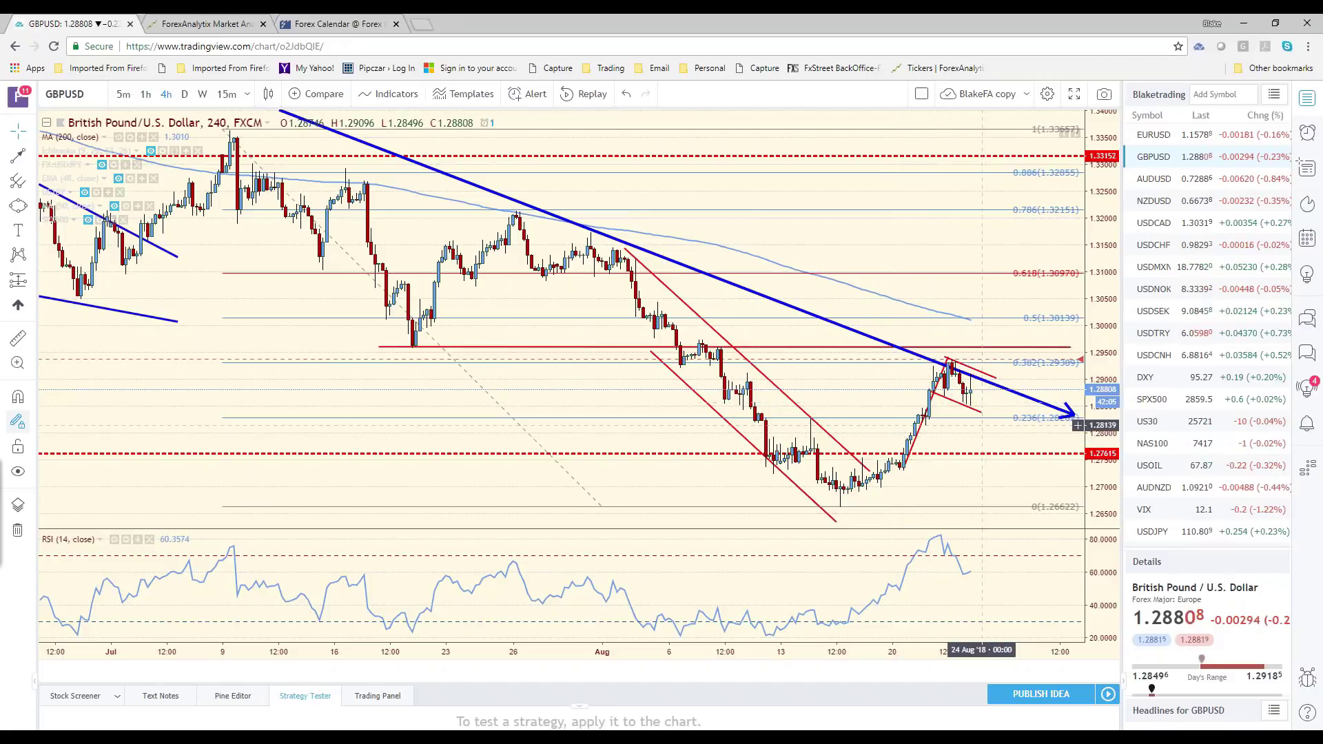
scroll(982, 425, up, 3)
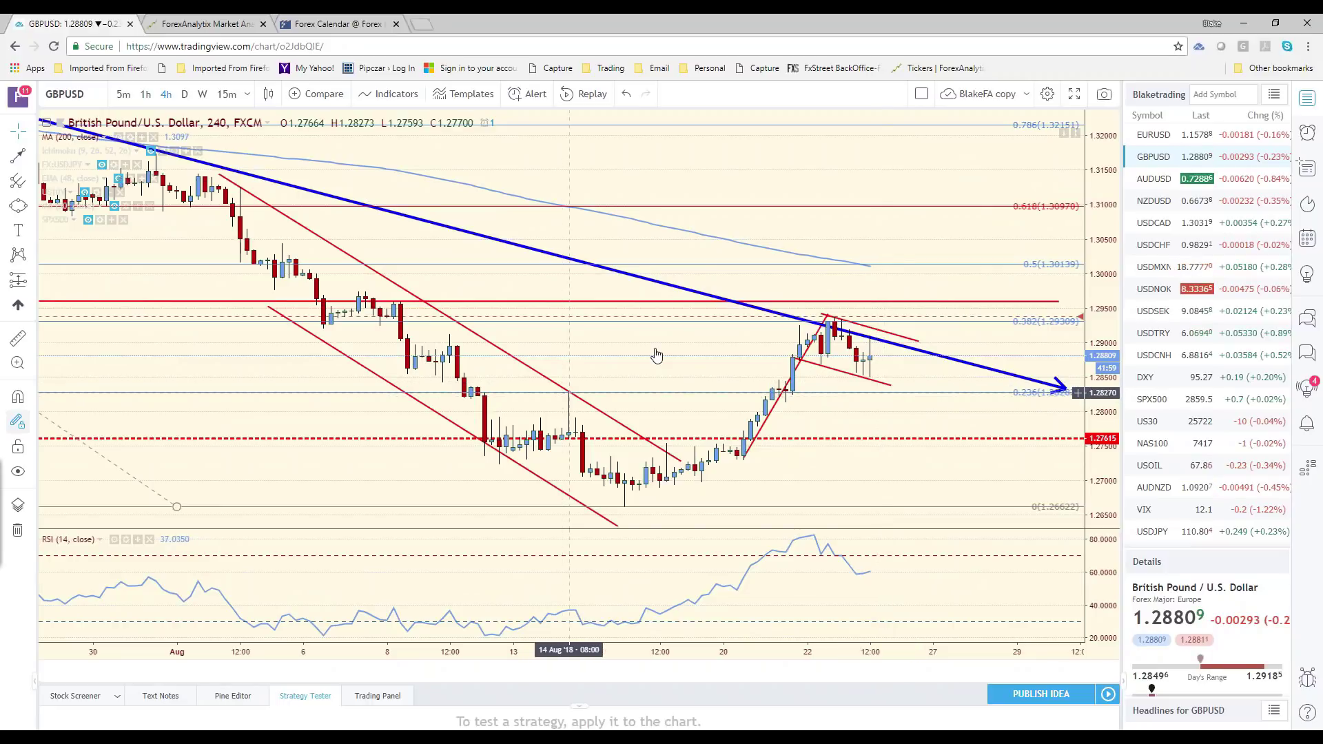
- Place a horizontal support line at 1.28290 on the GBPUSD chart
click(29, 156)
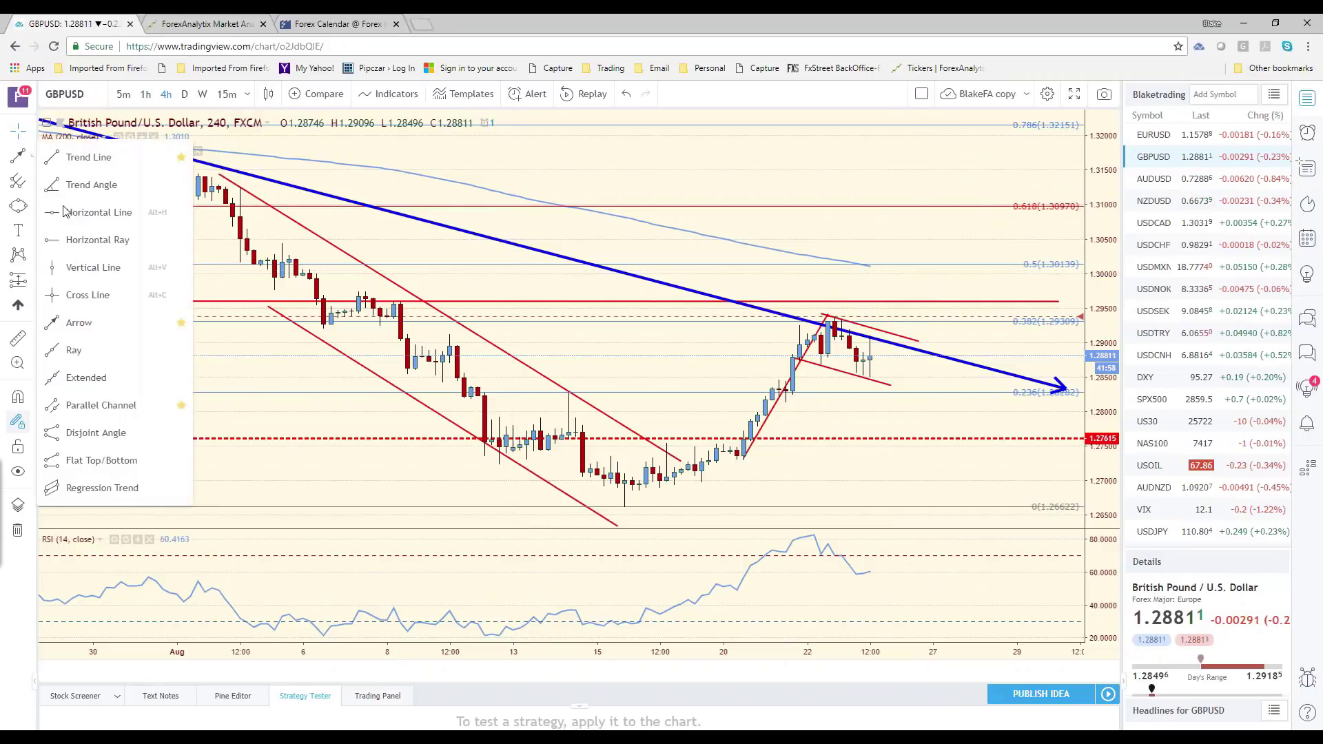
click(64, 211)
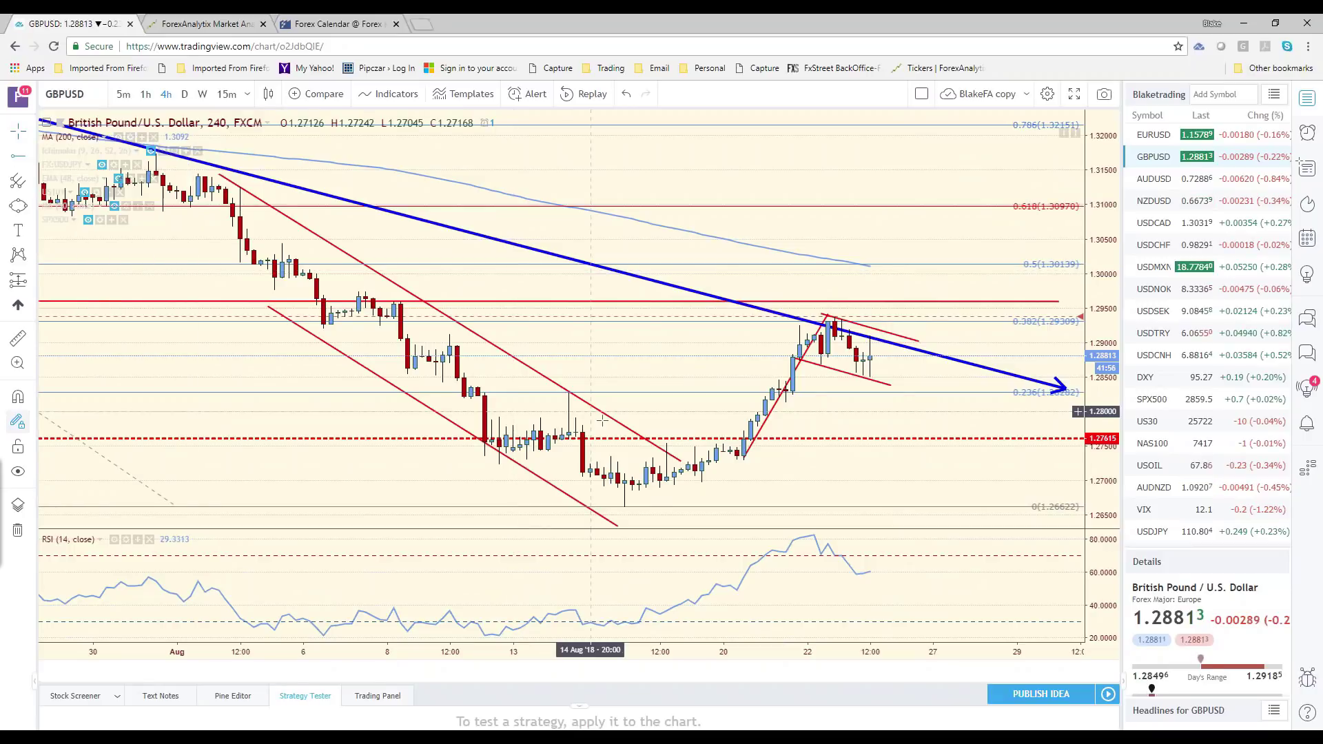
click(569, 391)
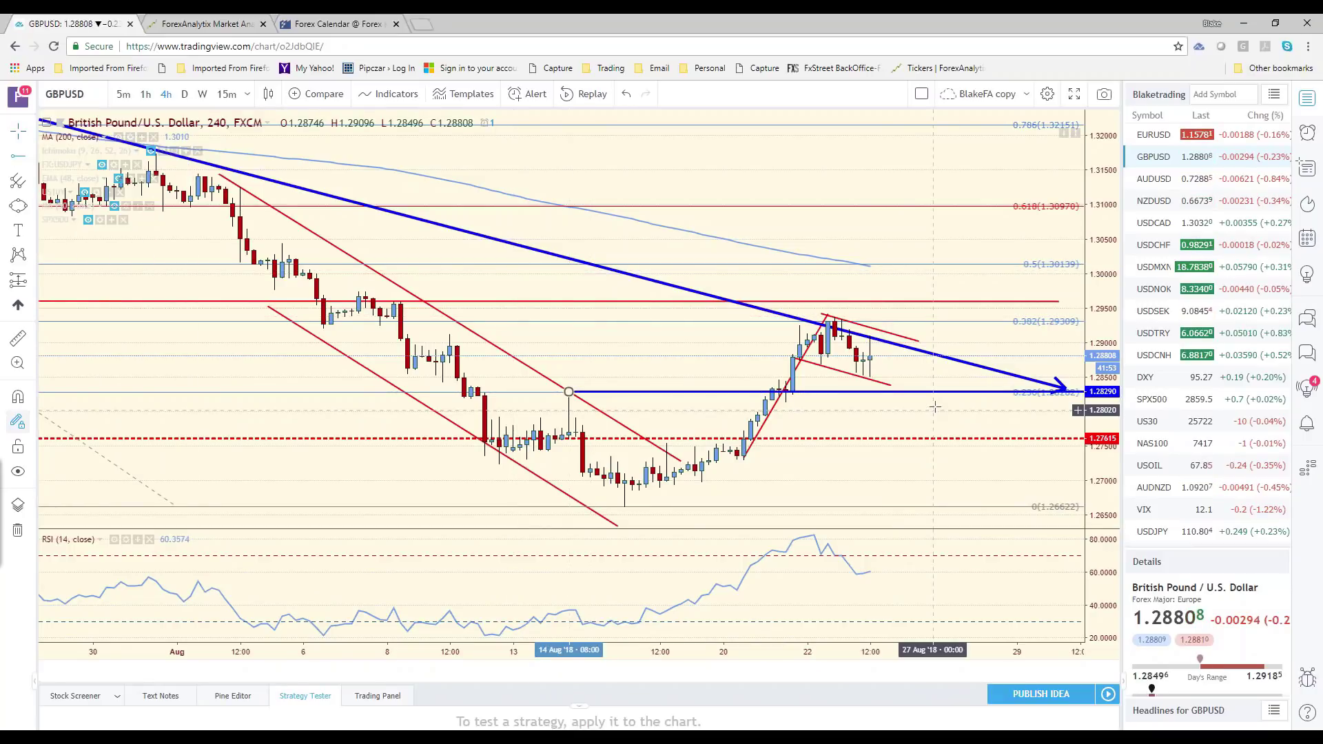
click(569, 392)
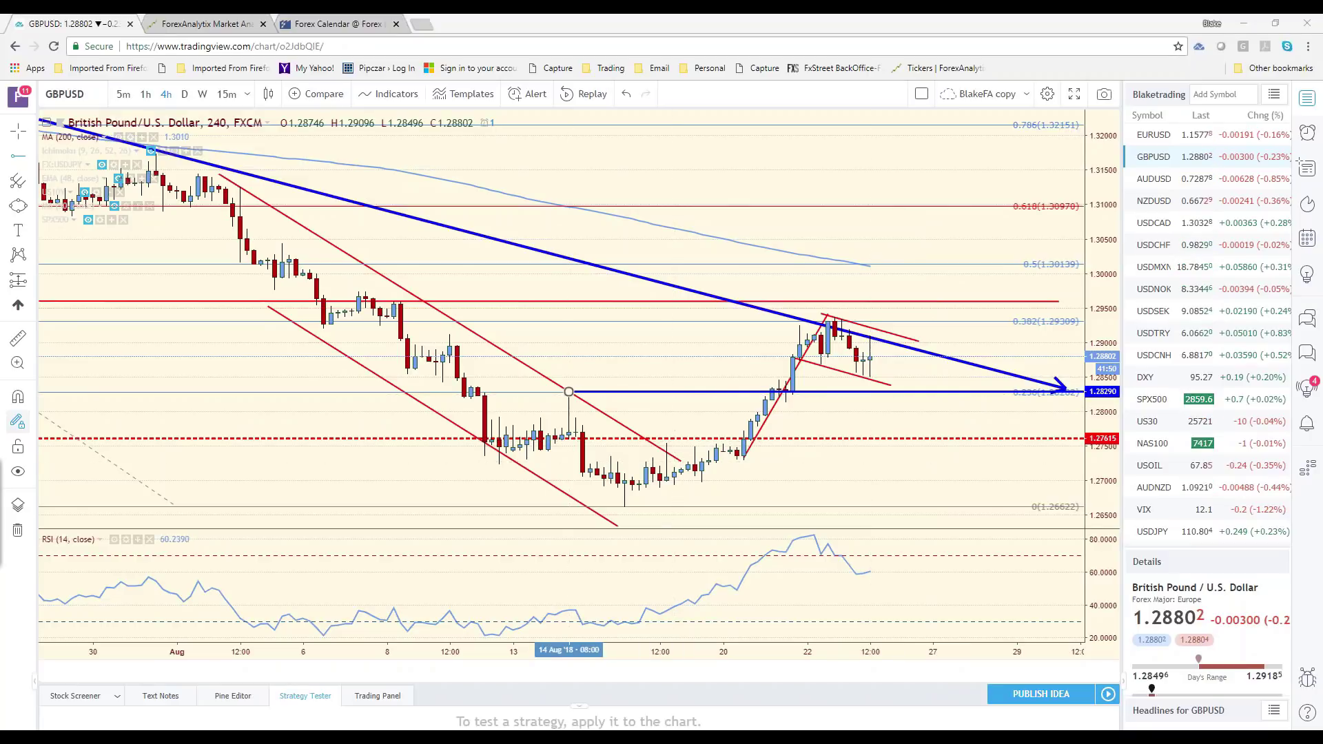
- Record 1.2830 as GBP/USD support in cell E10 of the sheet
key(alt+Tab)
click(356, 333)
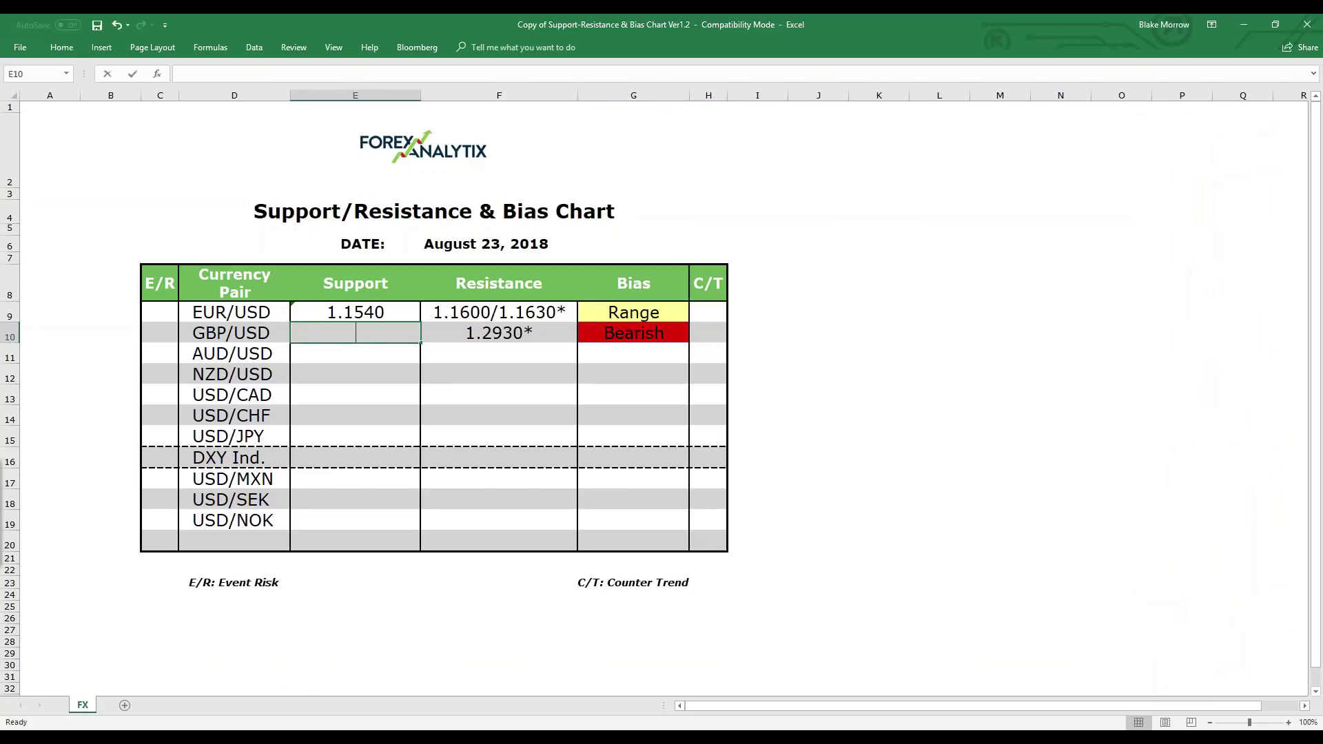
text(1.2830)
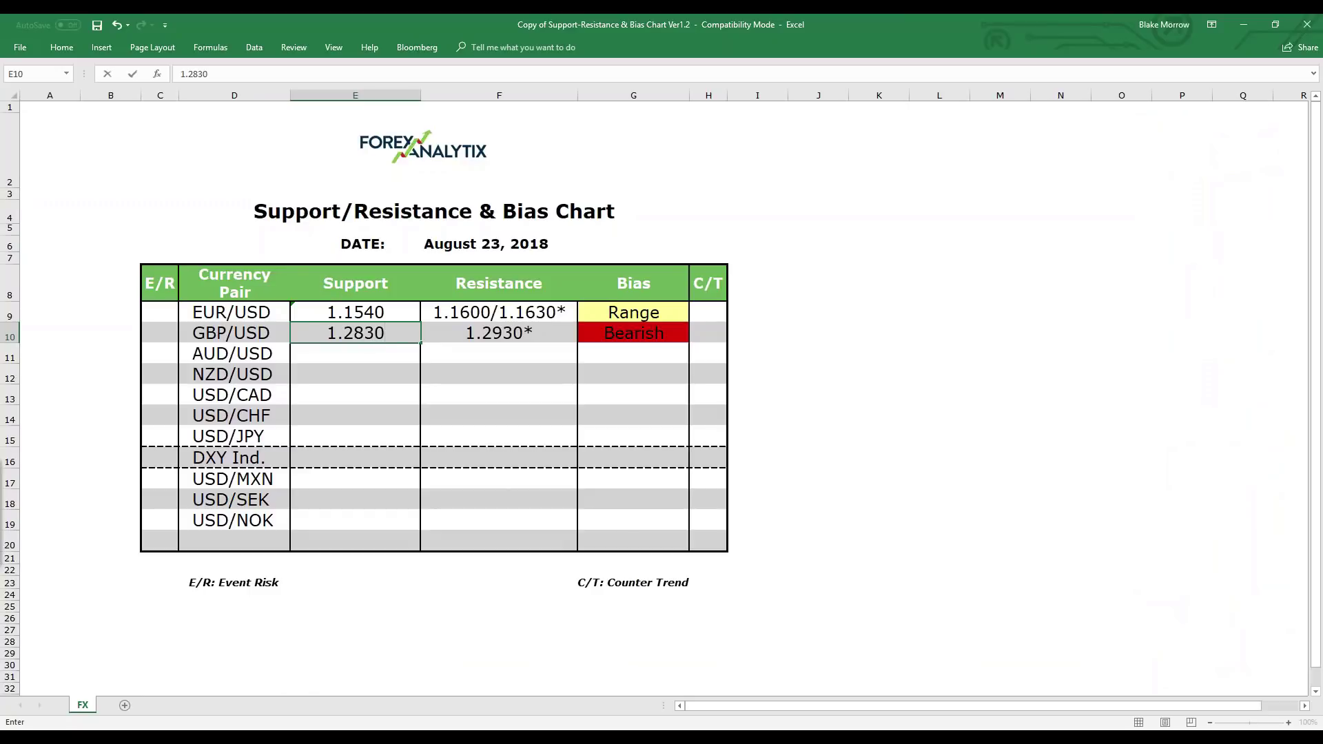
key(alt+Tab)
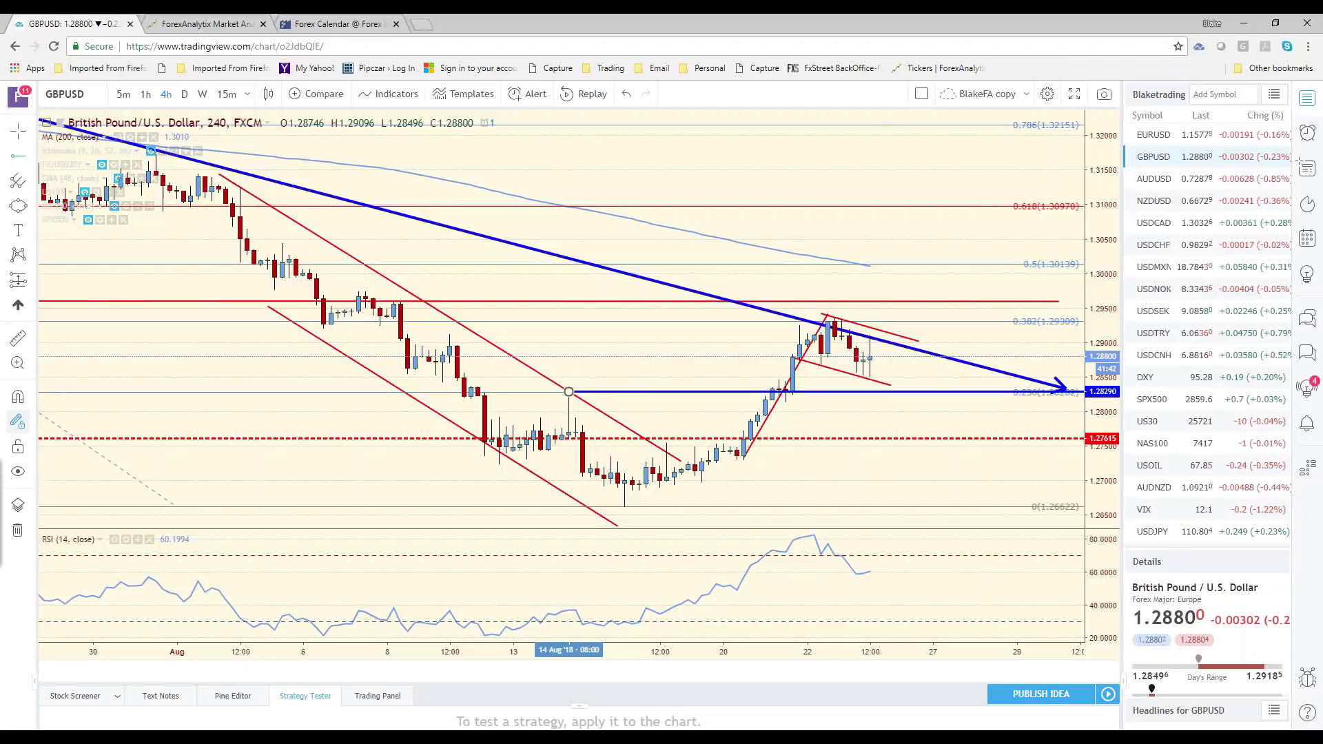
- Draw a short red trend line dropping from the latest candles to the support line
scroll(877, 346, down, 3)
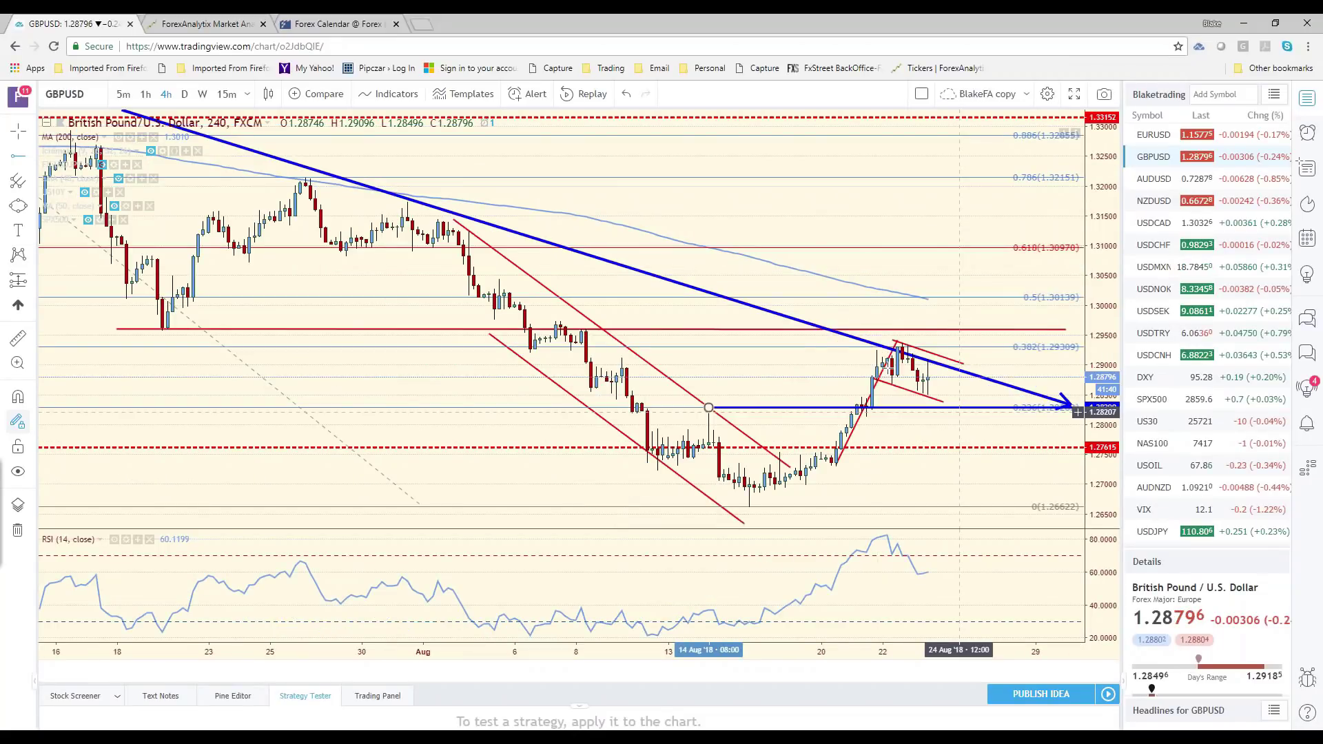
click(30, 157)
click(933, 373)
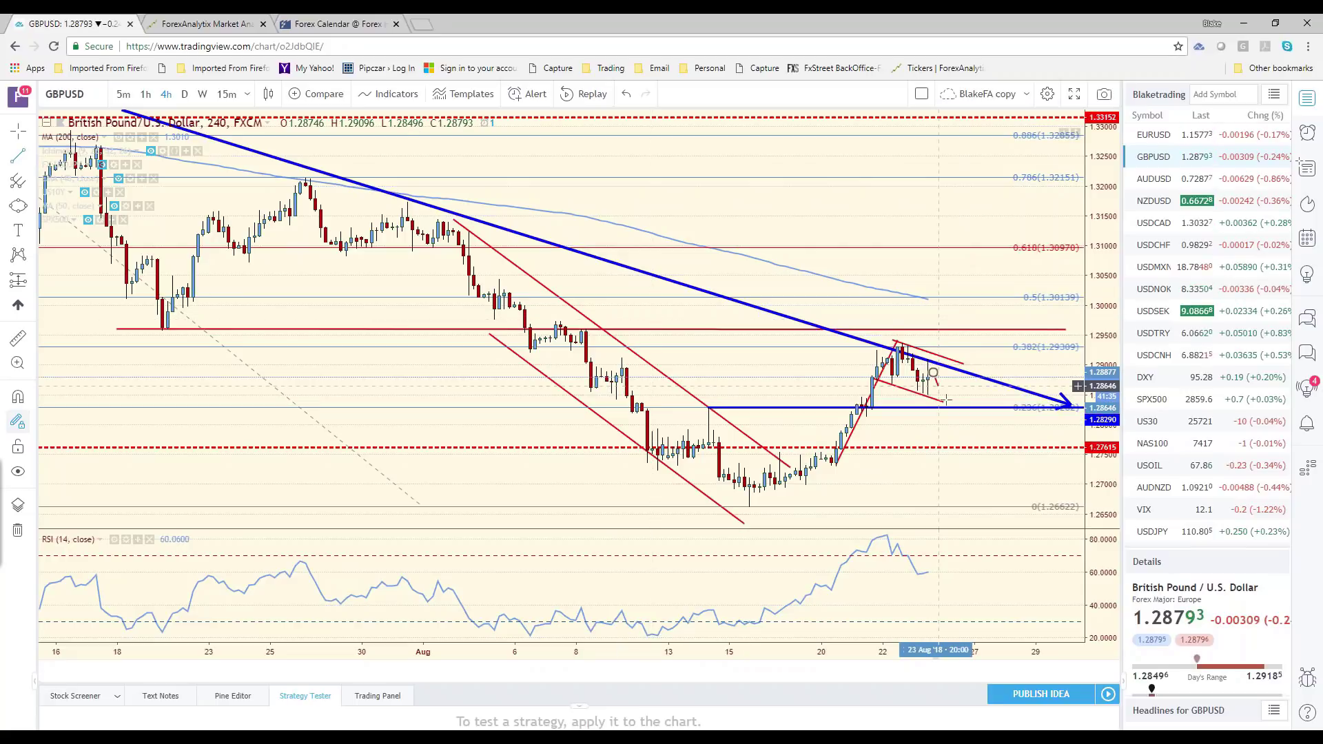
click(949, 405)
drag(949, 405, 995, 303)
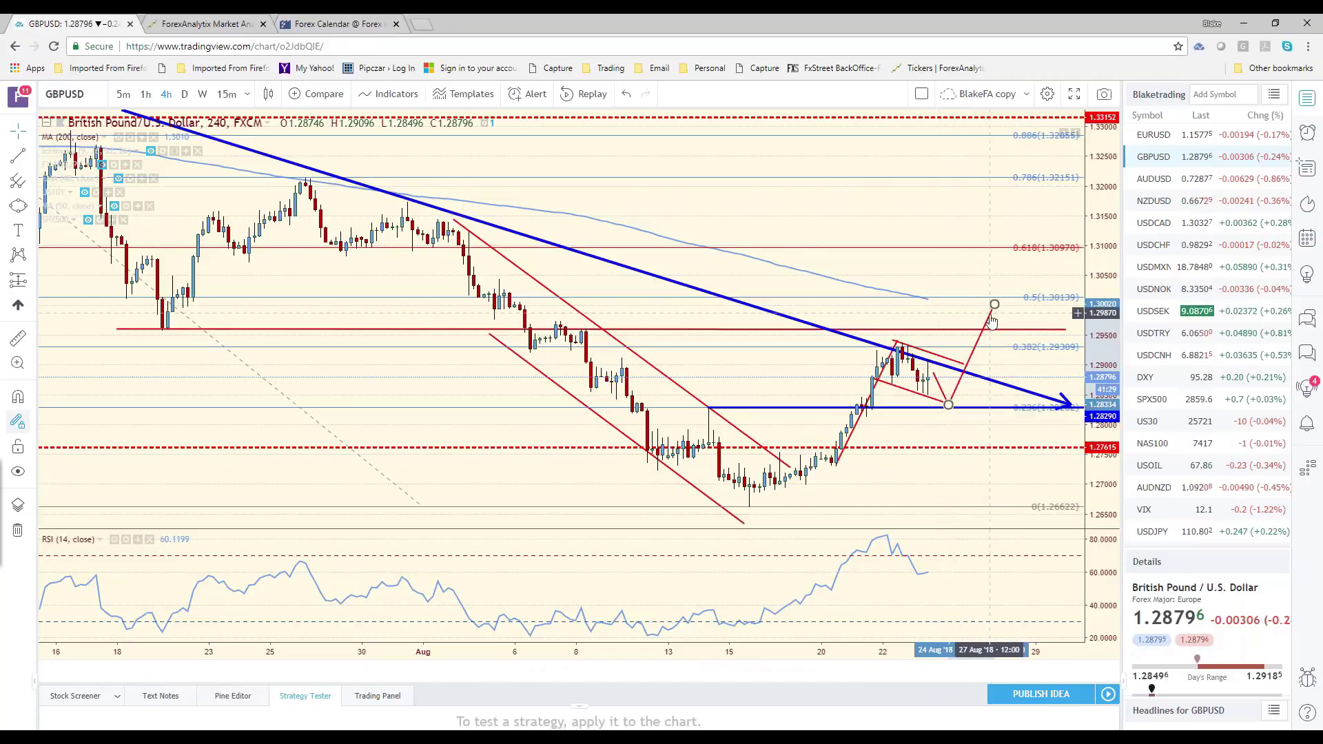
key(Escape)
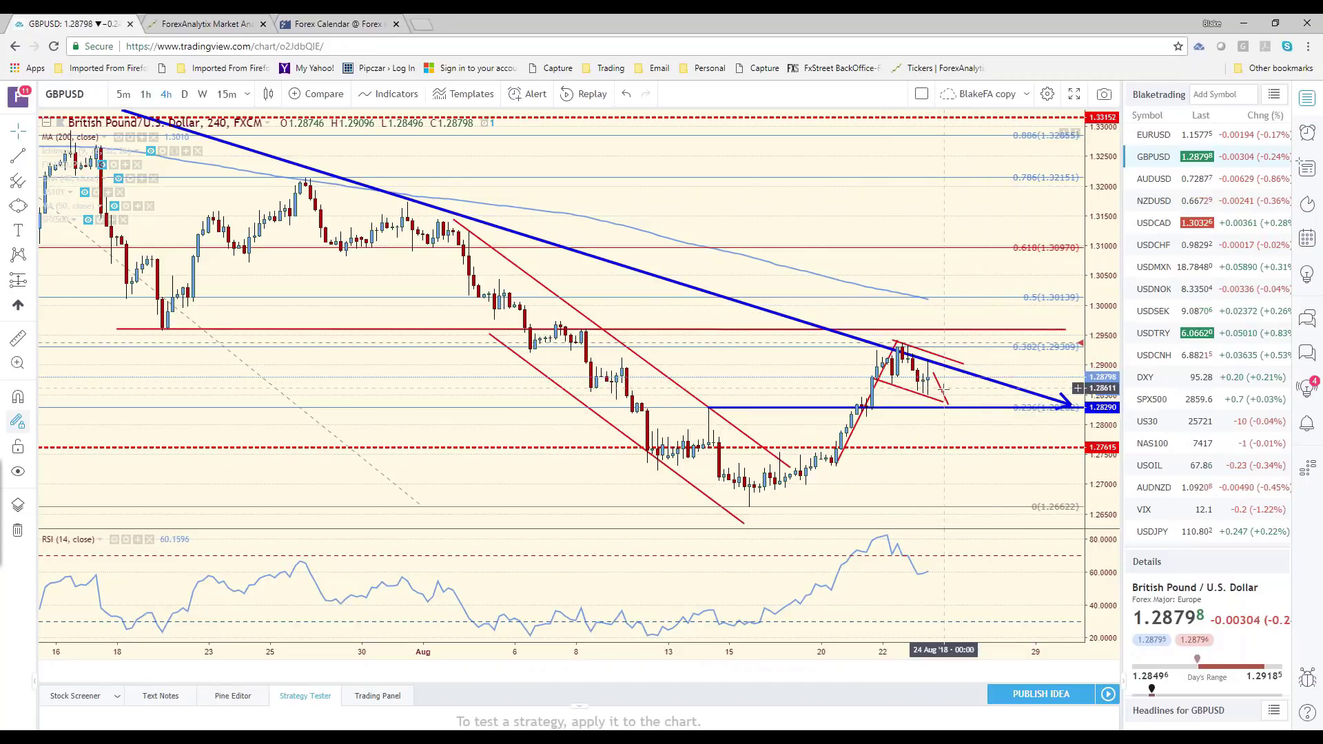
click(943, 390)
- Nudge the support line to about 1.2830 and extend the upper channel line rightward
click(933, 407)
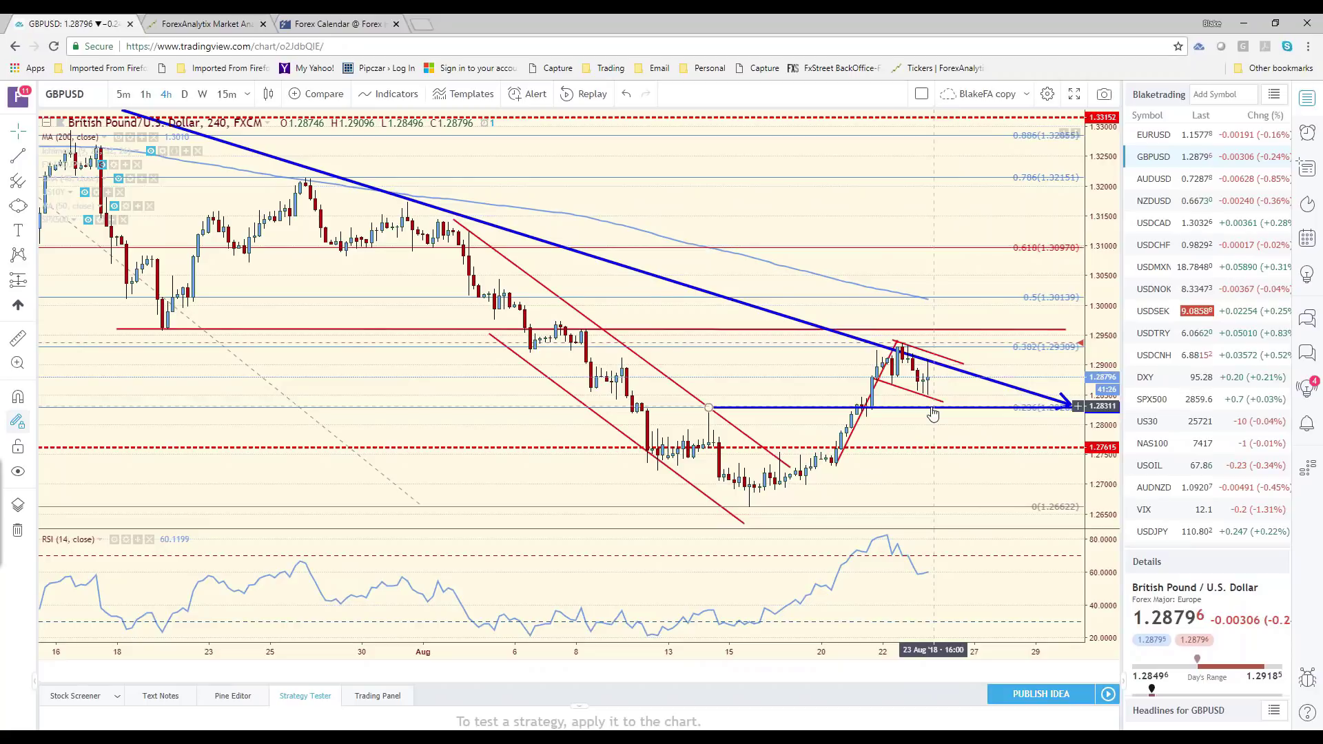
drag(933, 410, 930, 408)
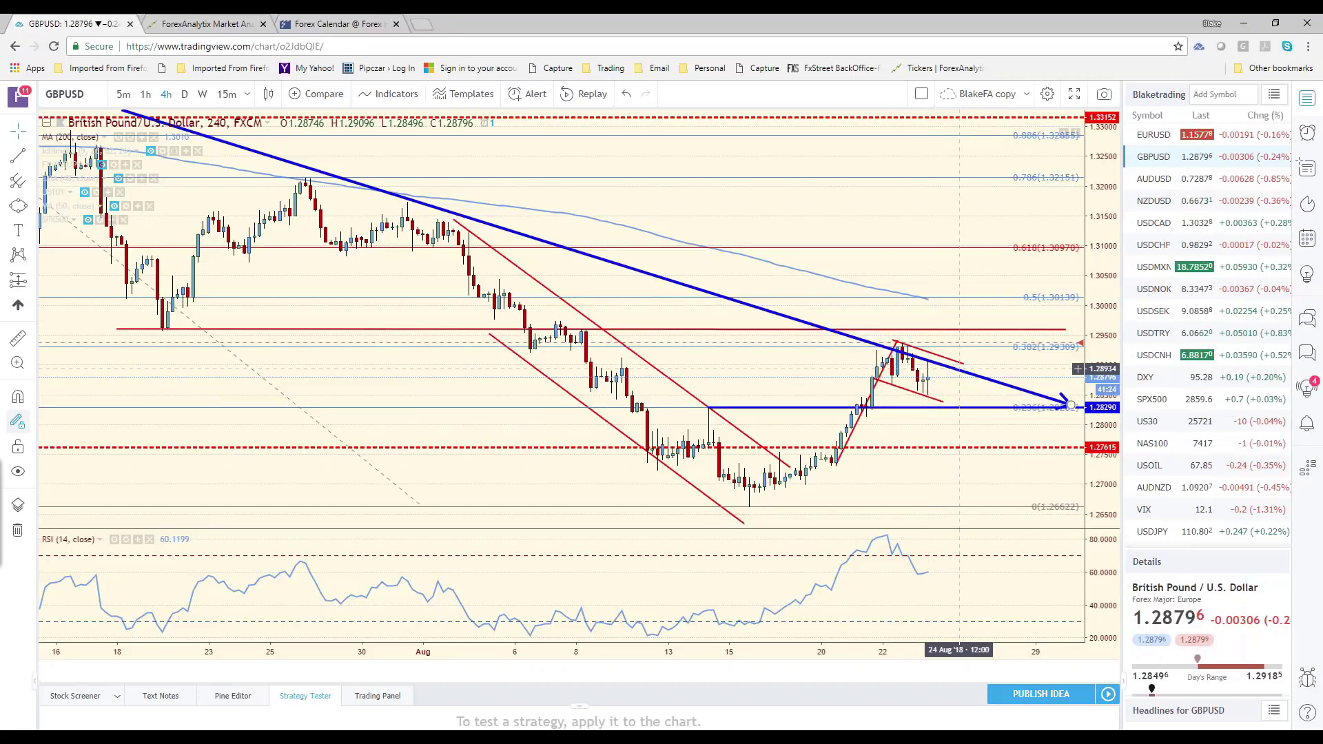
drag(962, 362, 955, 359)
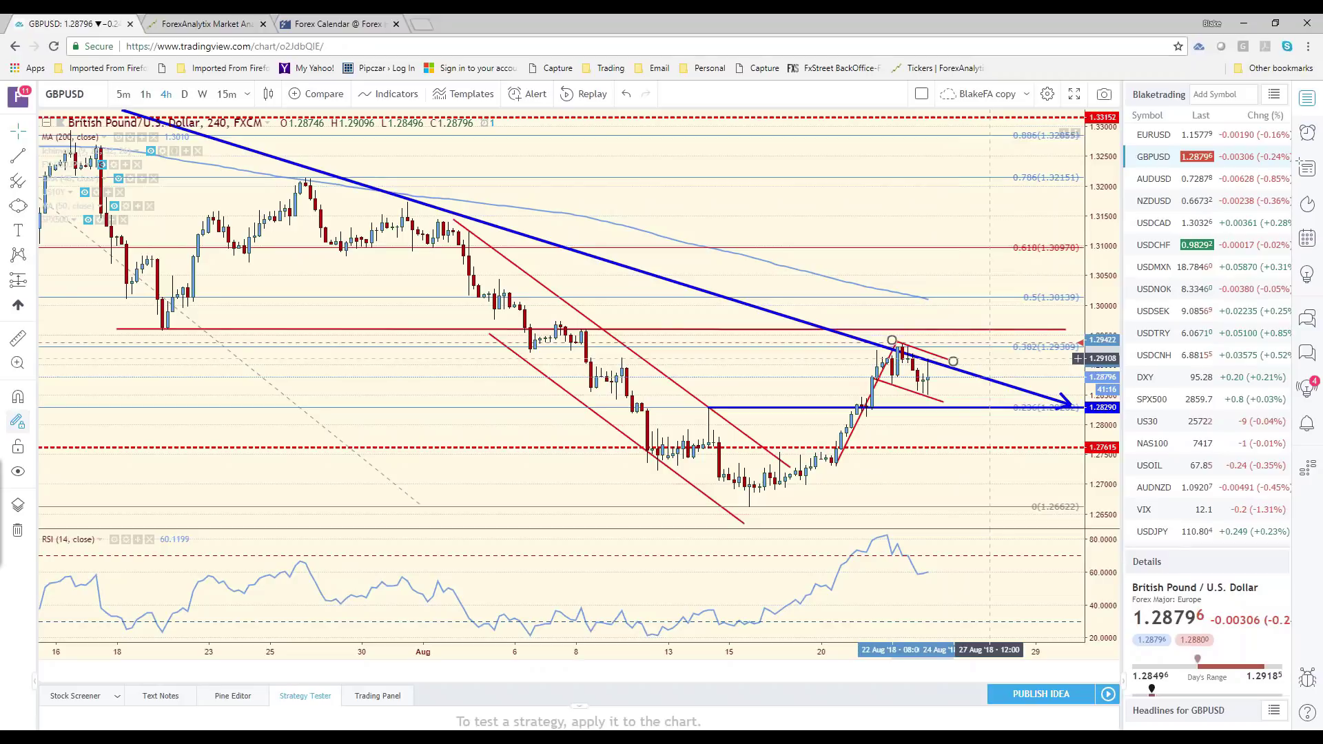
- Finish the channel line adjustment, zoom out, and load AUDUSD from the watchlist
click(954, 359)
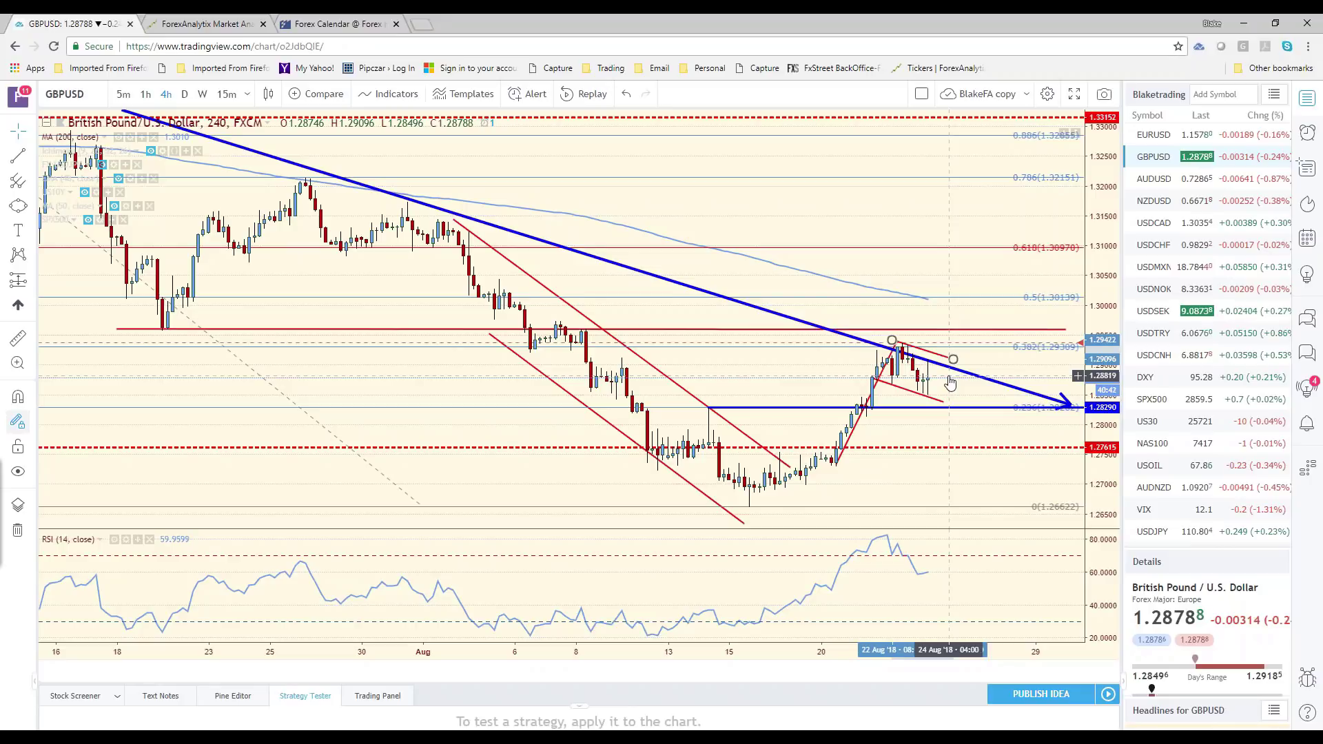
scroll(911, 423, down, 1)
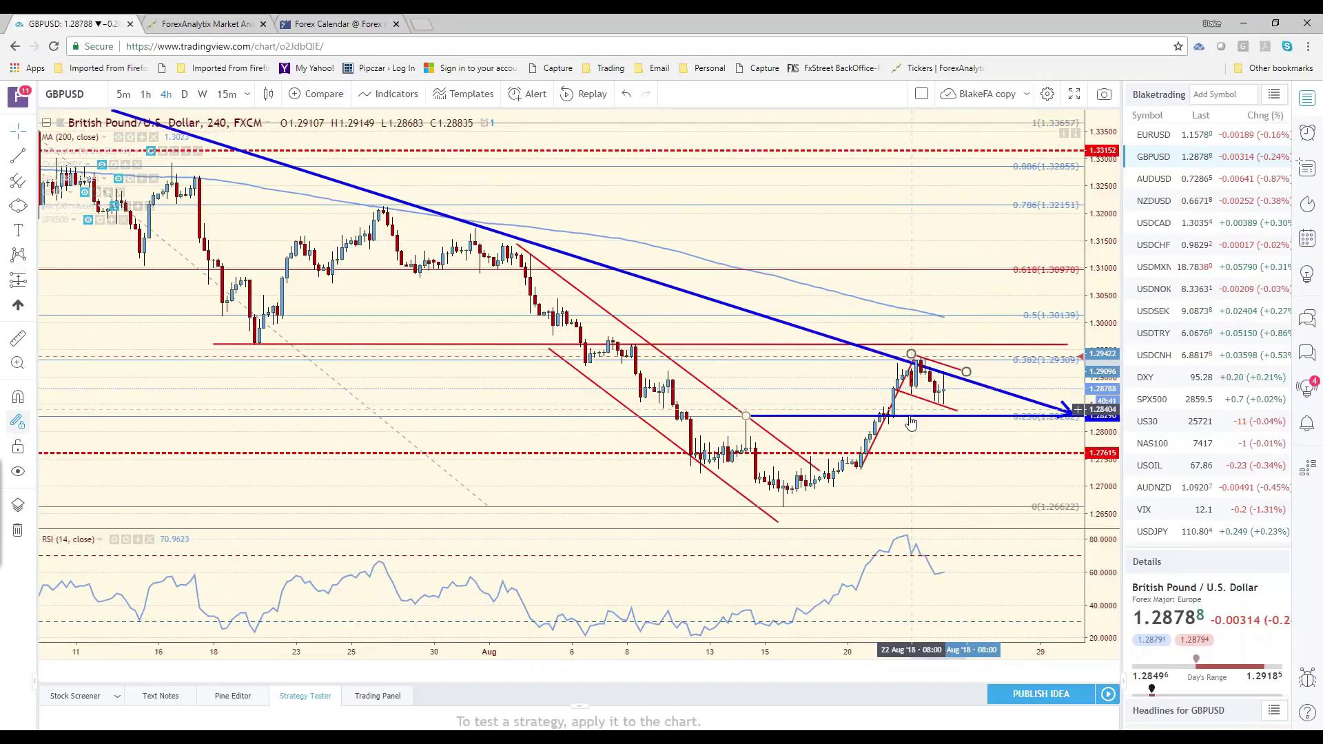
scroll(975, 372, down, 1)
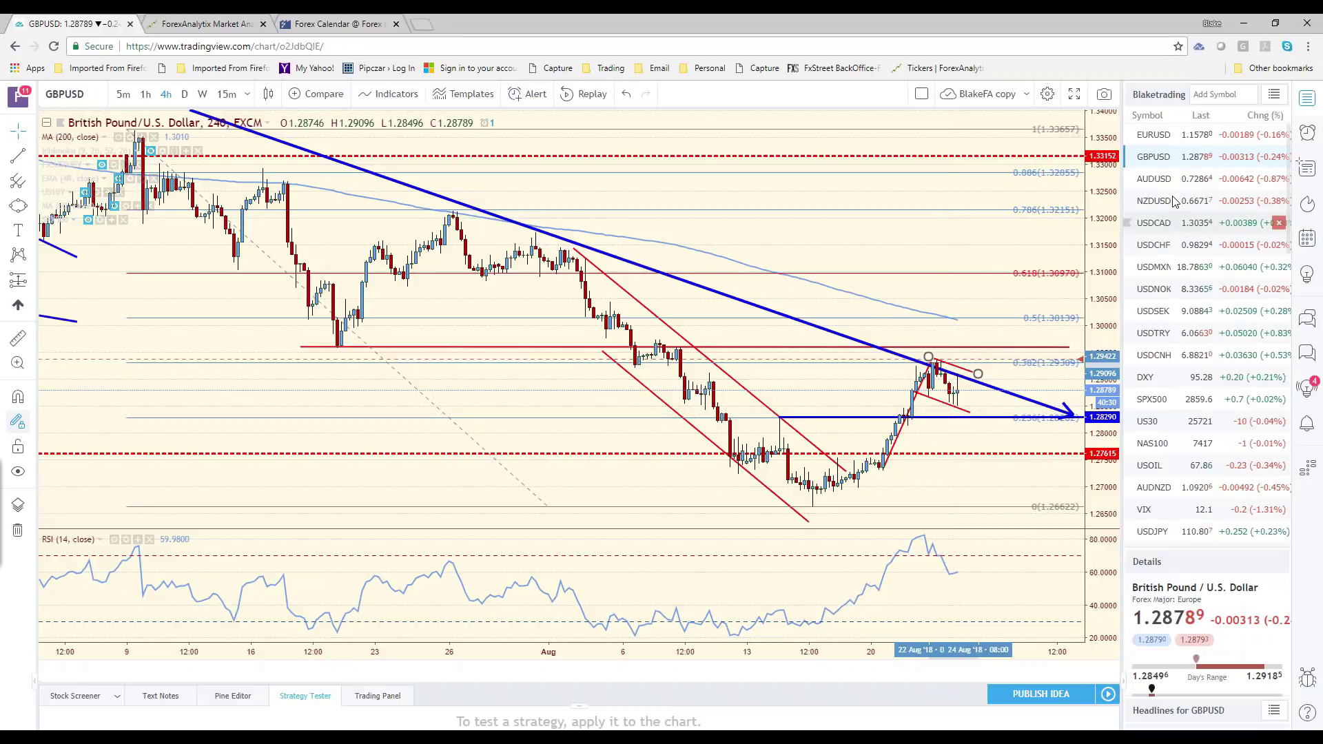
click(1153, 179)
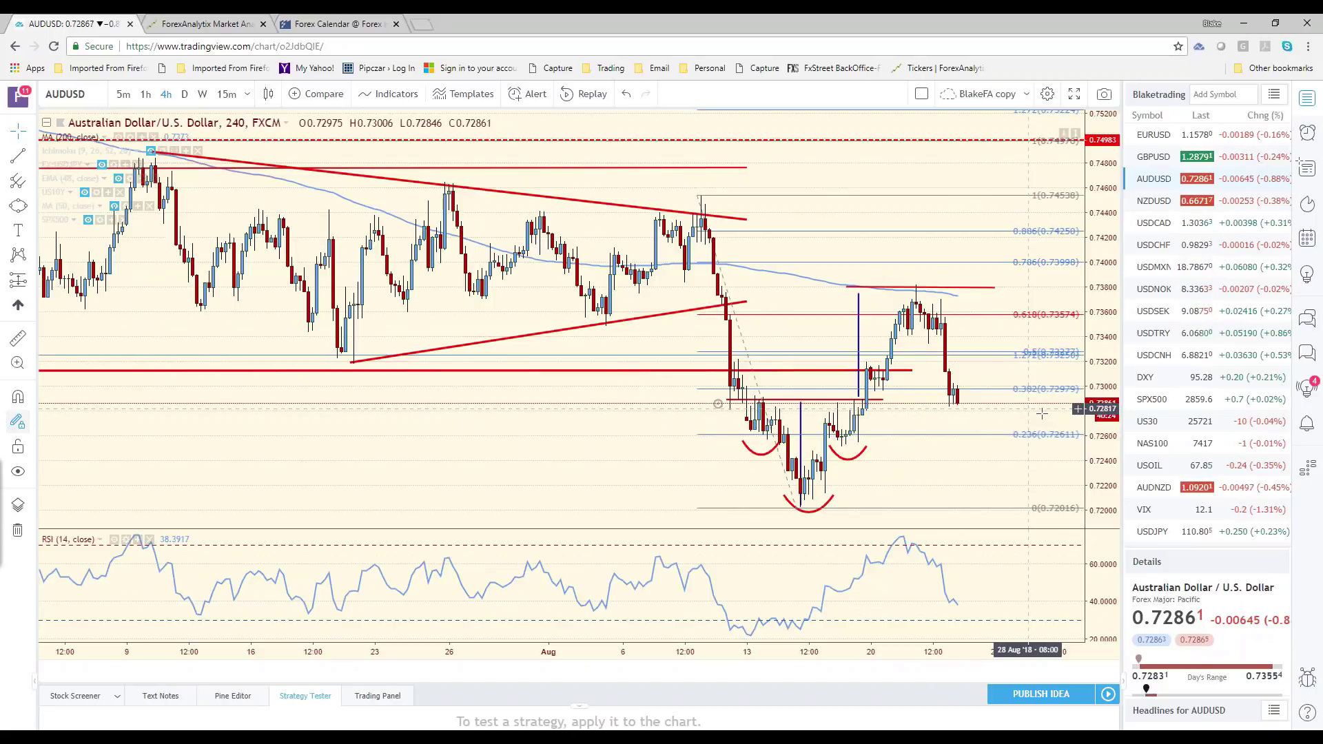
- Glance at AUD/NZD, return to AUDUSD, and extend the red 0.729 line to the latest candles
click(1177, 488)
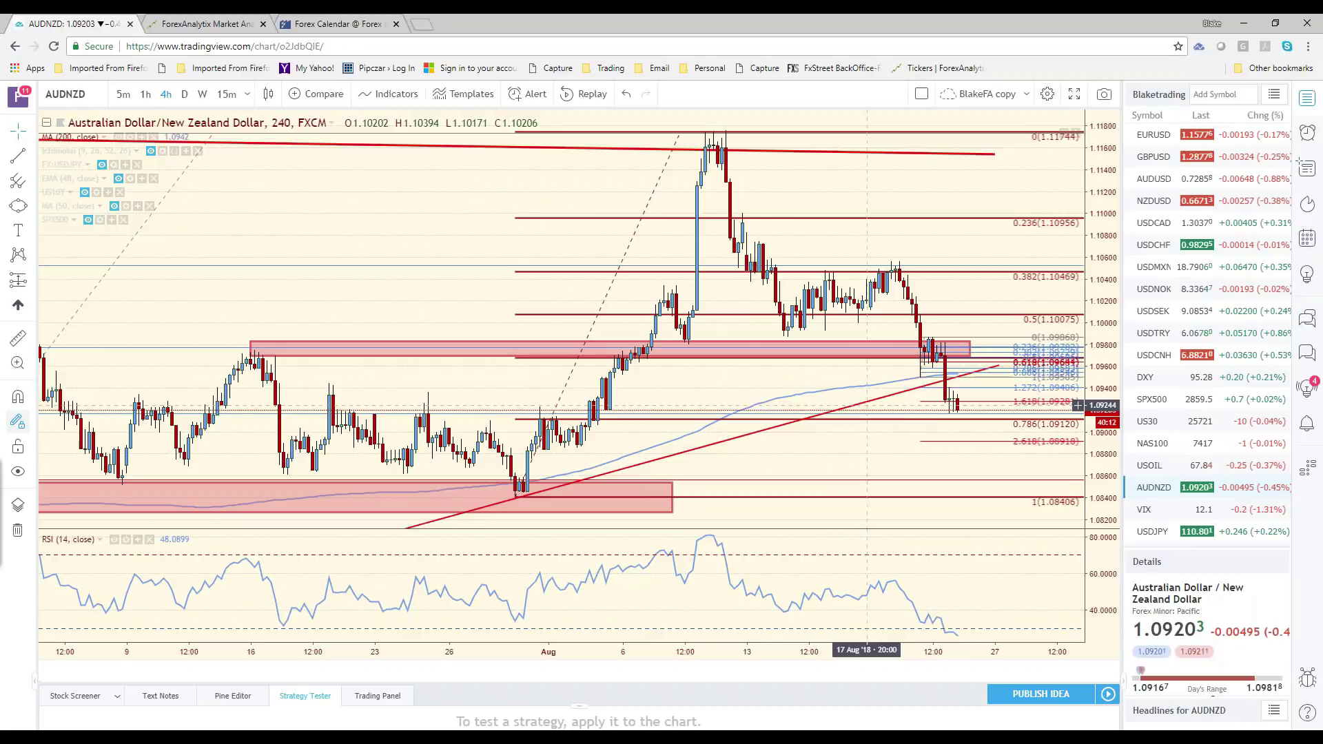
scroll(931, 420, down, 3)
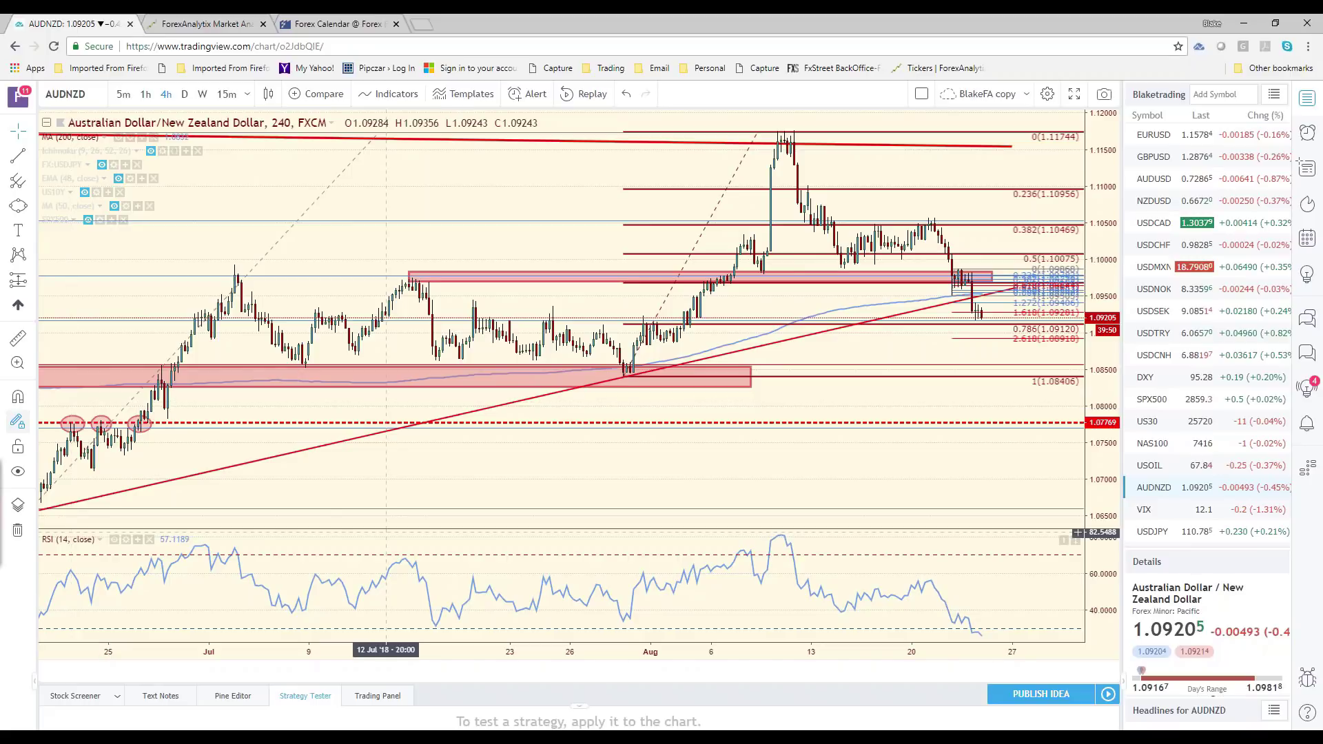
click(1164, 179)
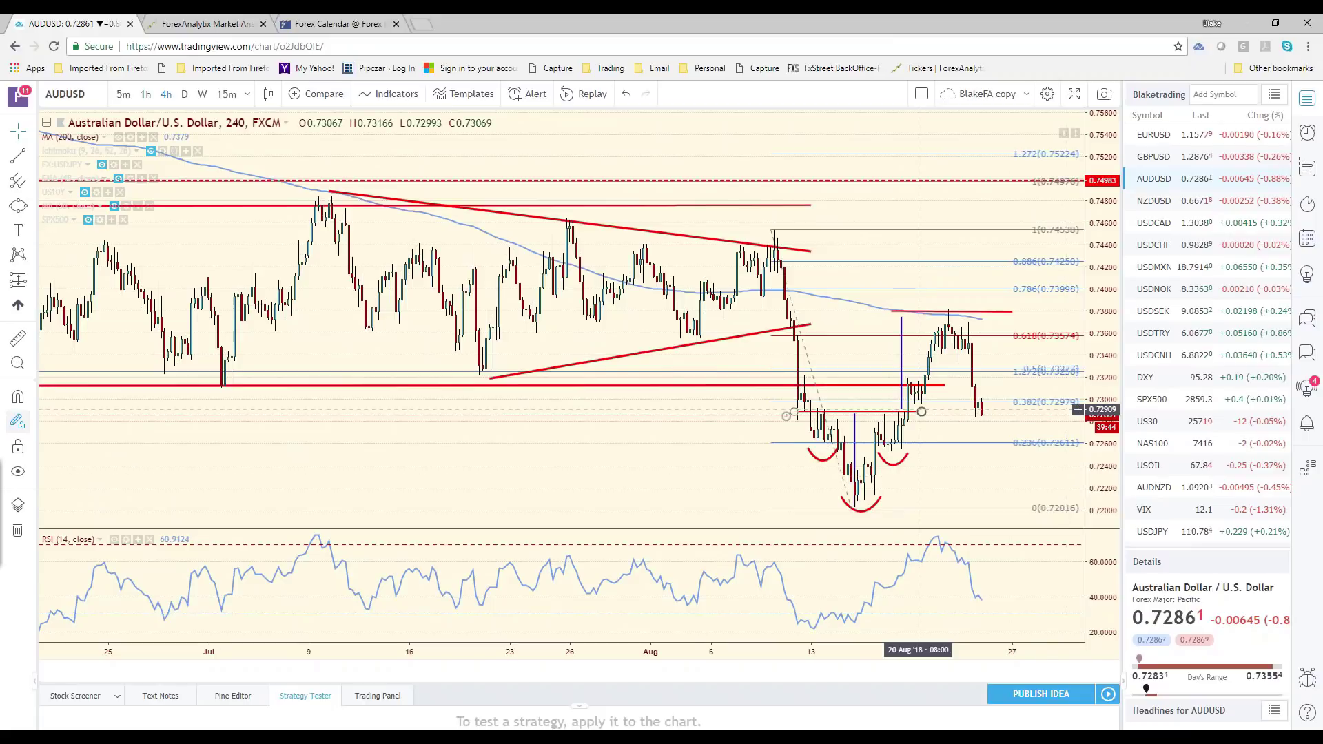
drag(921, 411, 1008, 411)
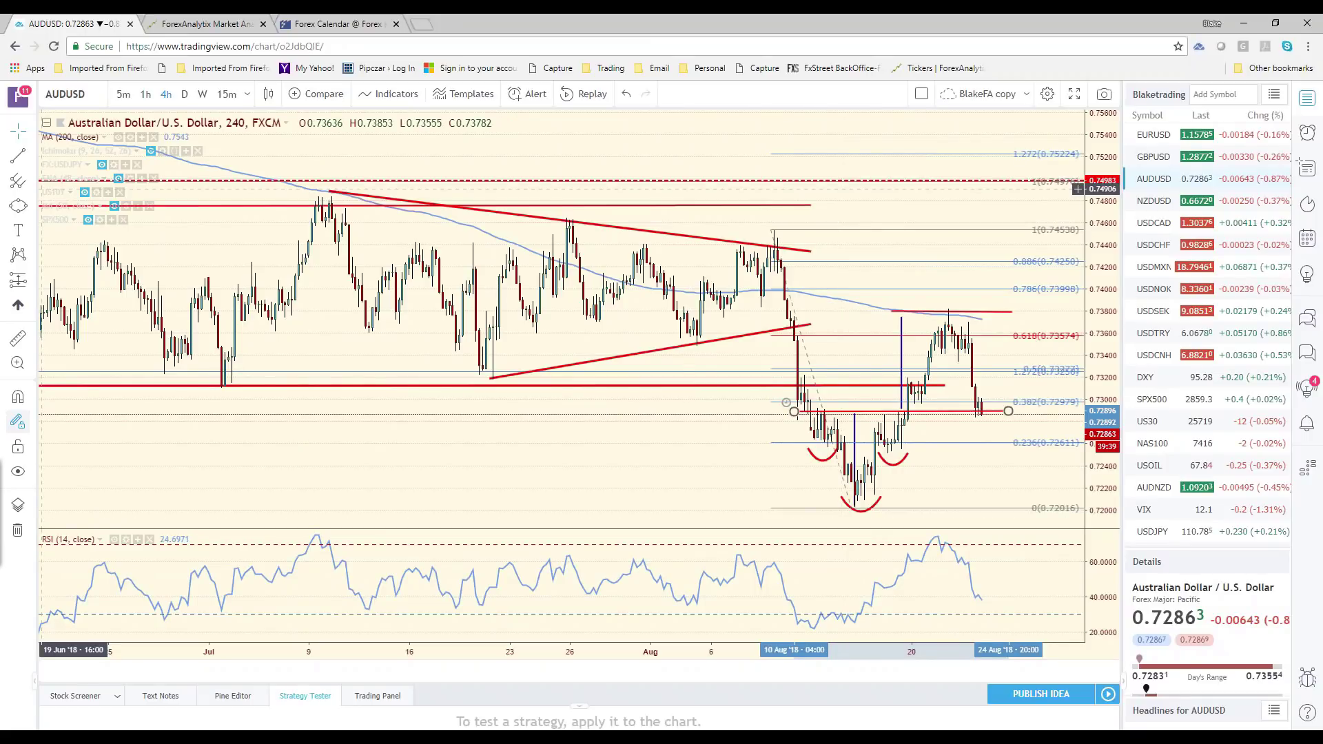
- Remove the red line near 0.729 and its linked alert, then check the Alerts list
click(776, 456)
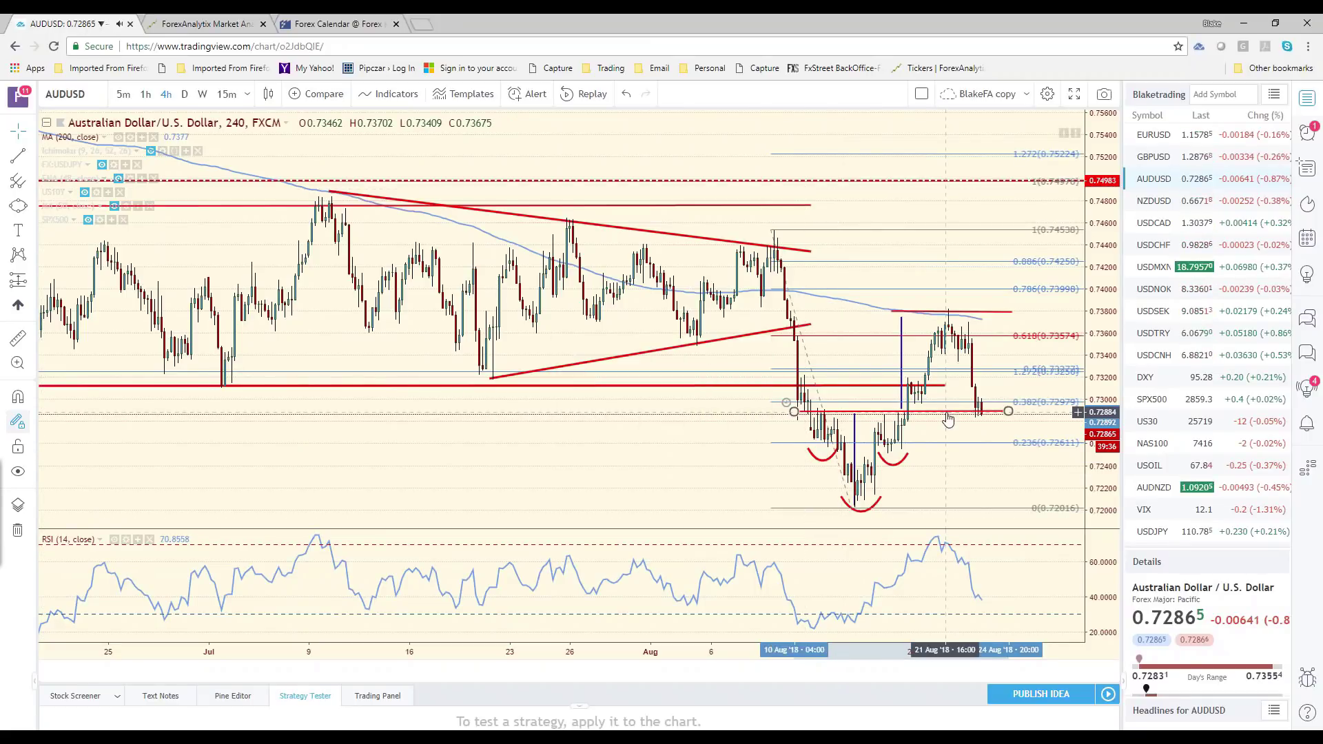
right_click(1000, 414)
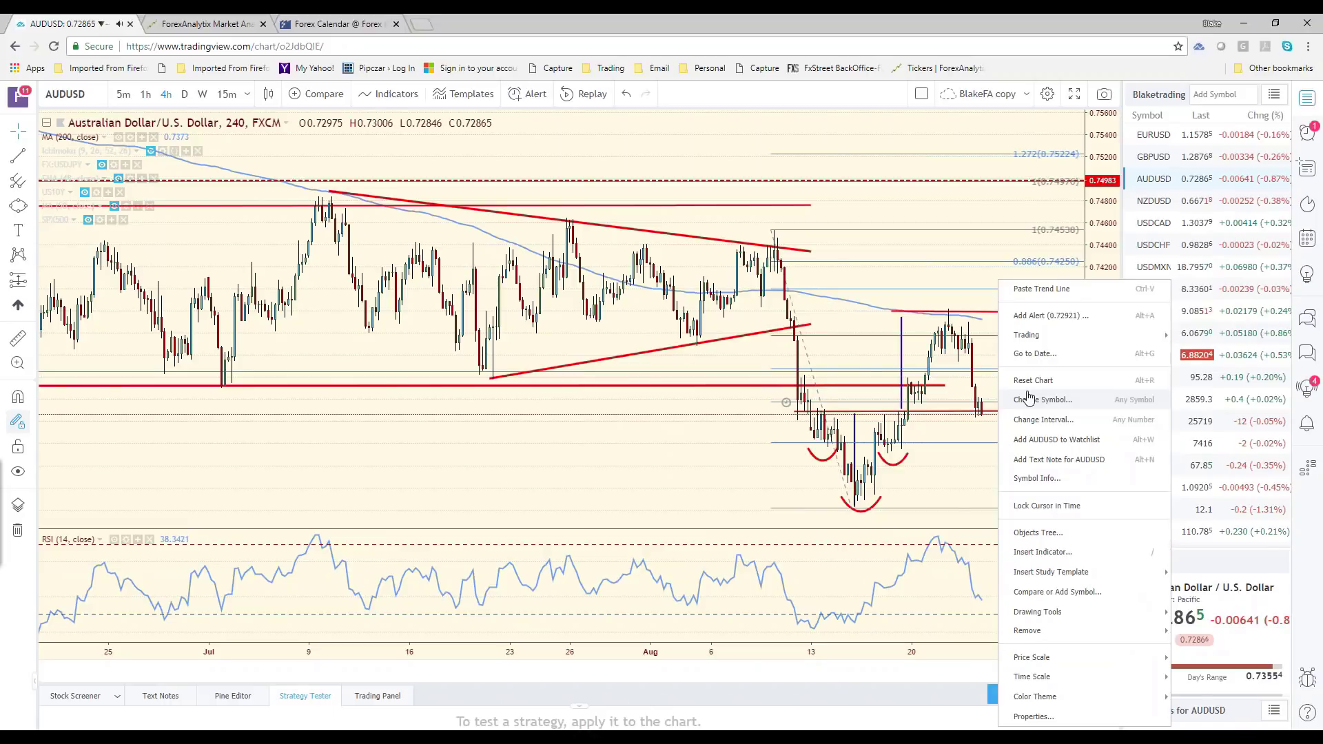
right_click(961, 413)
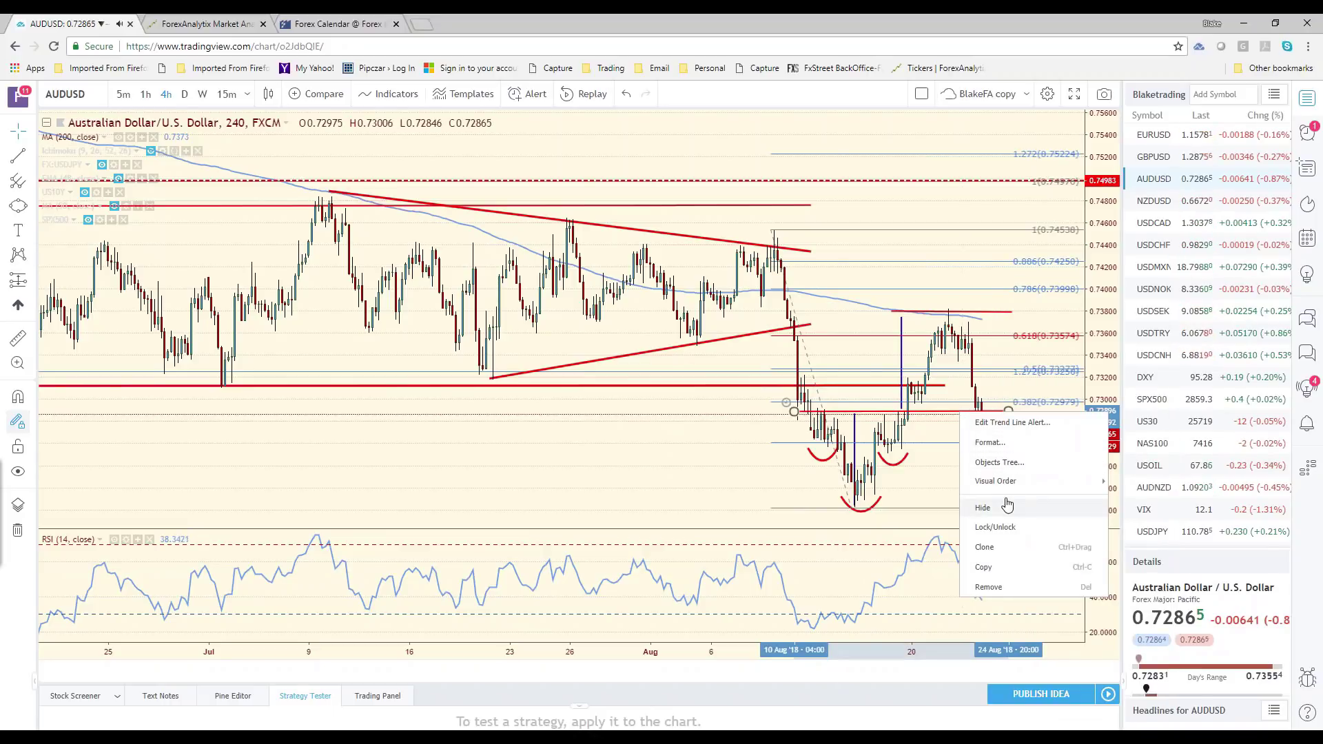
click(1000, 528)
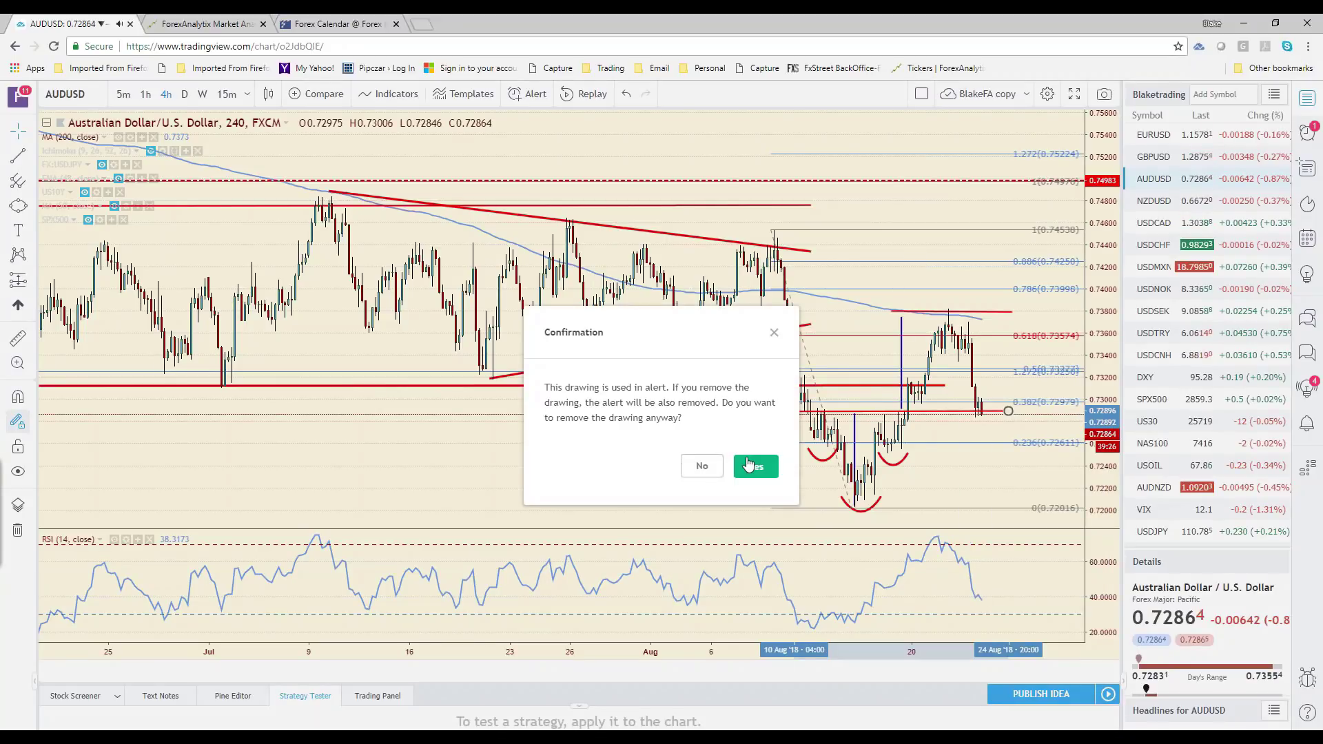
click(752, 466)
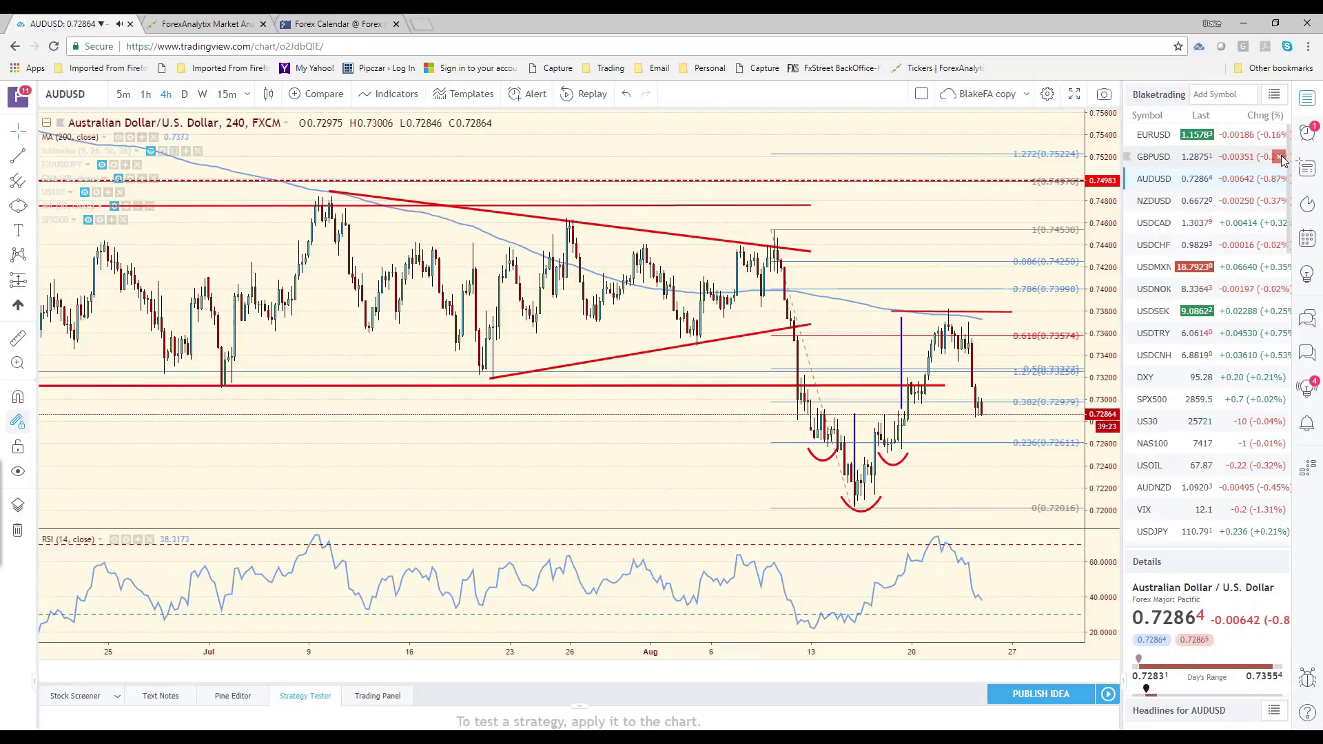
click(1306, 133)
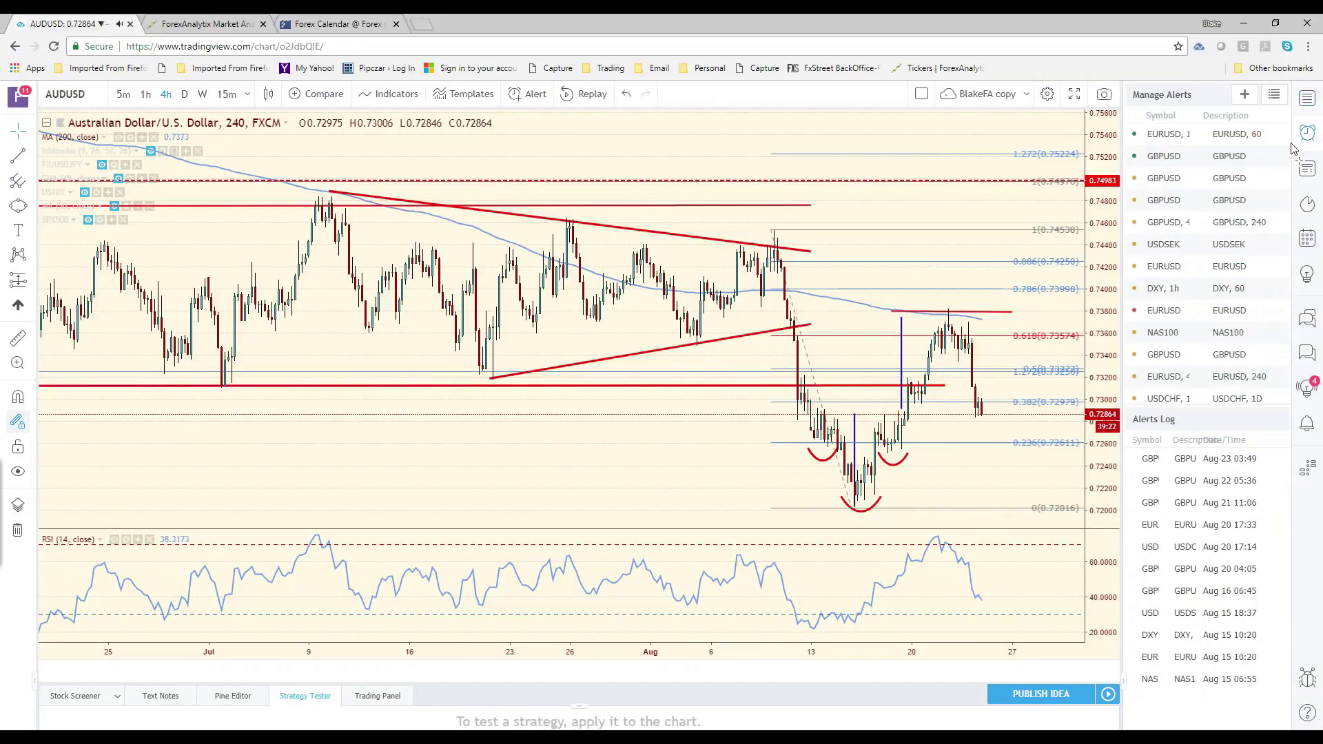
click(1308, 97)
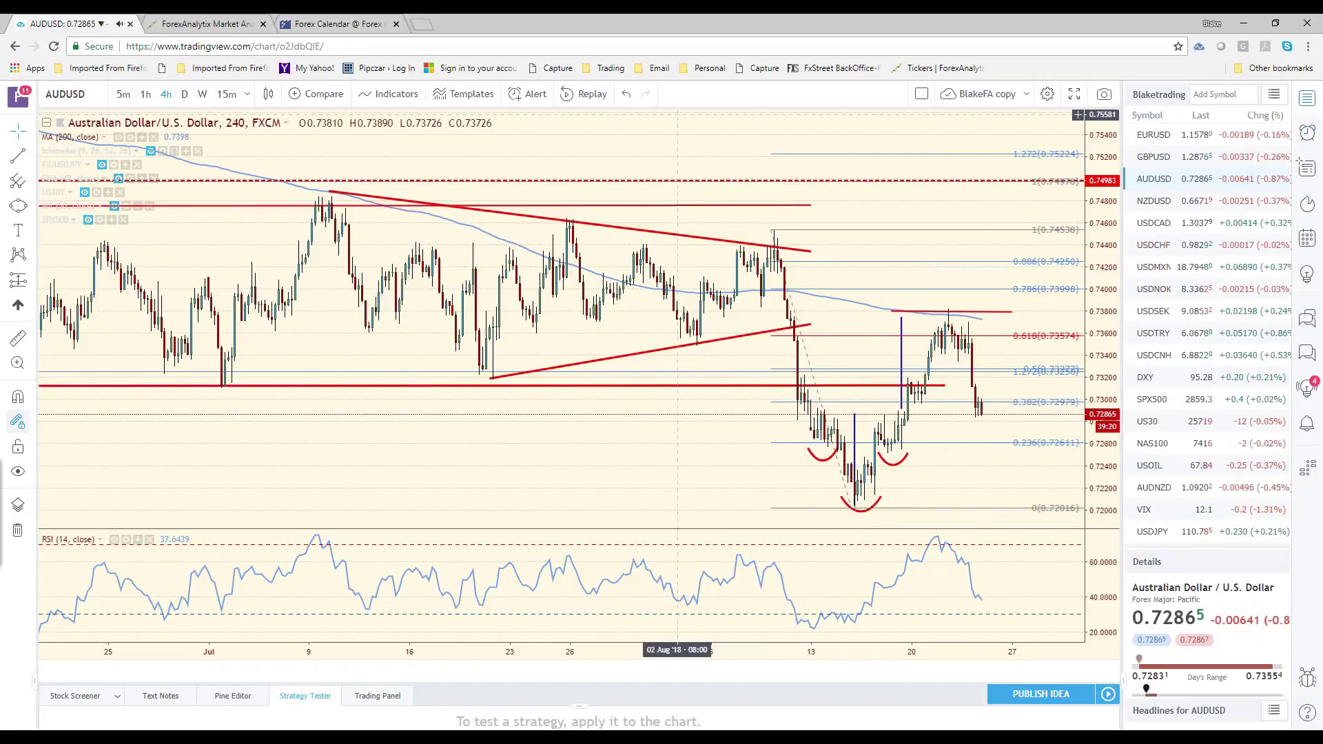
- Reload the AUDUSD chart and draw a blue neckline across the head-and-shoulders, levelled at about 0.7279
key(F5)
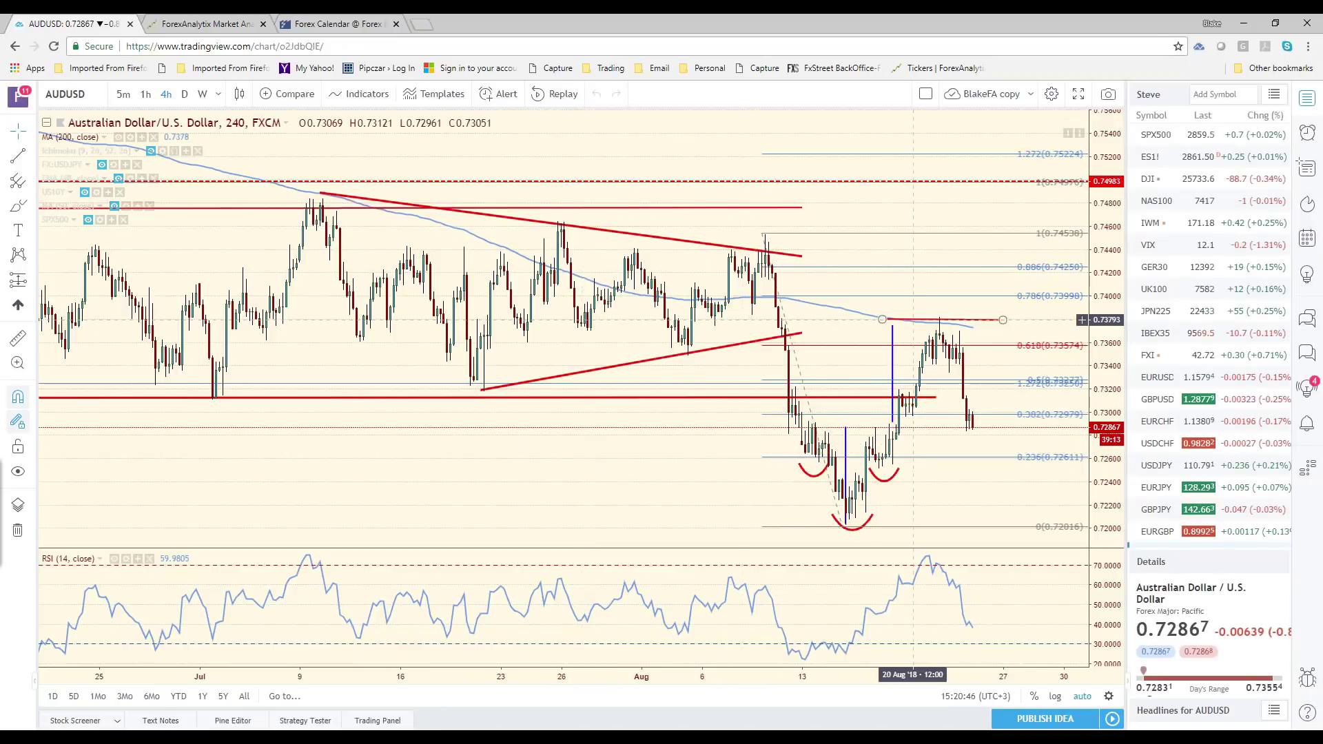
click(14, 158)
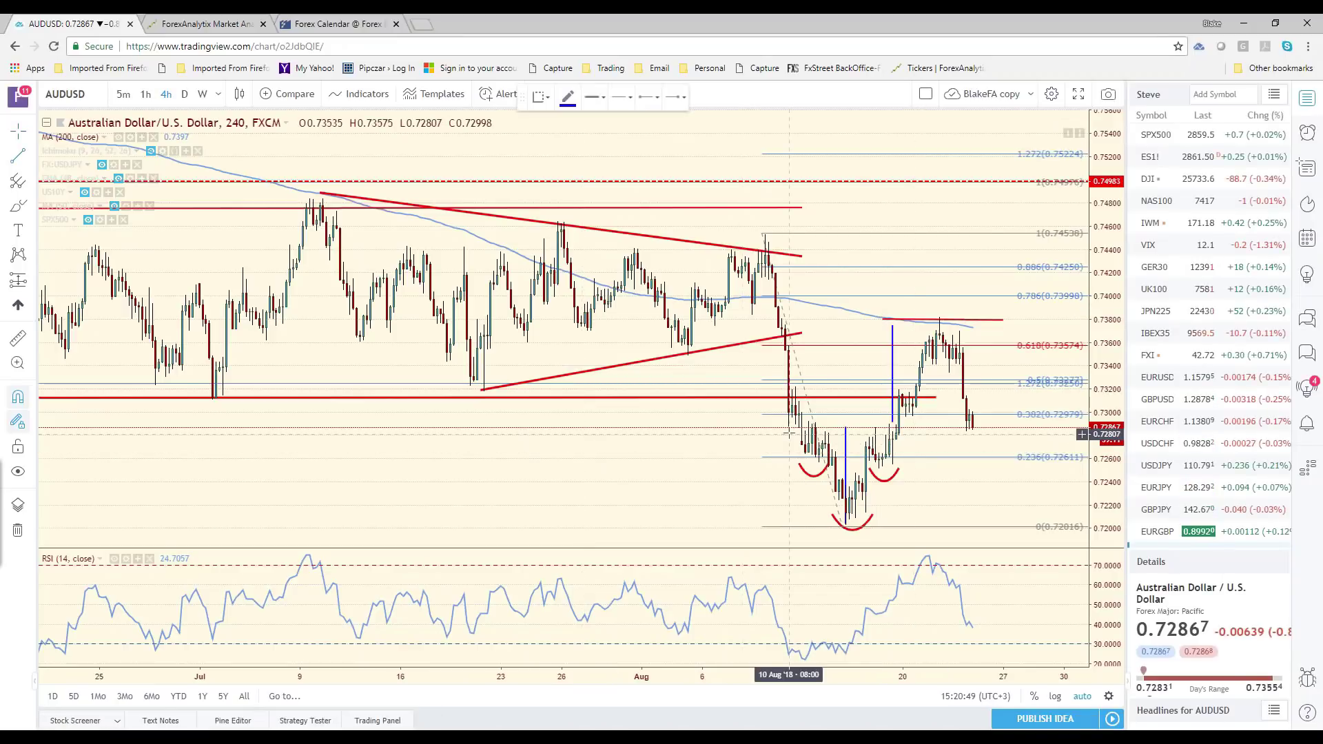
click(789, 434)
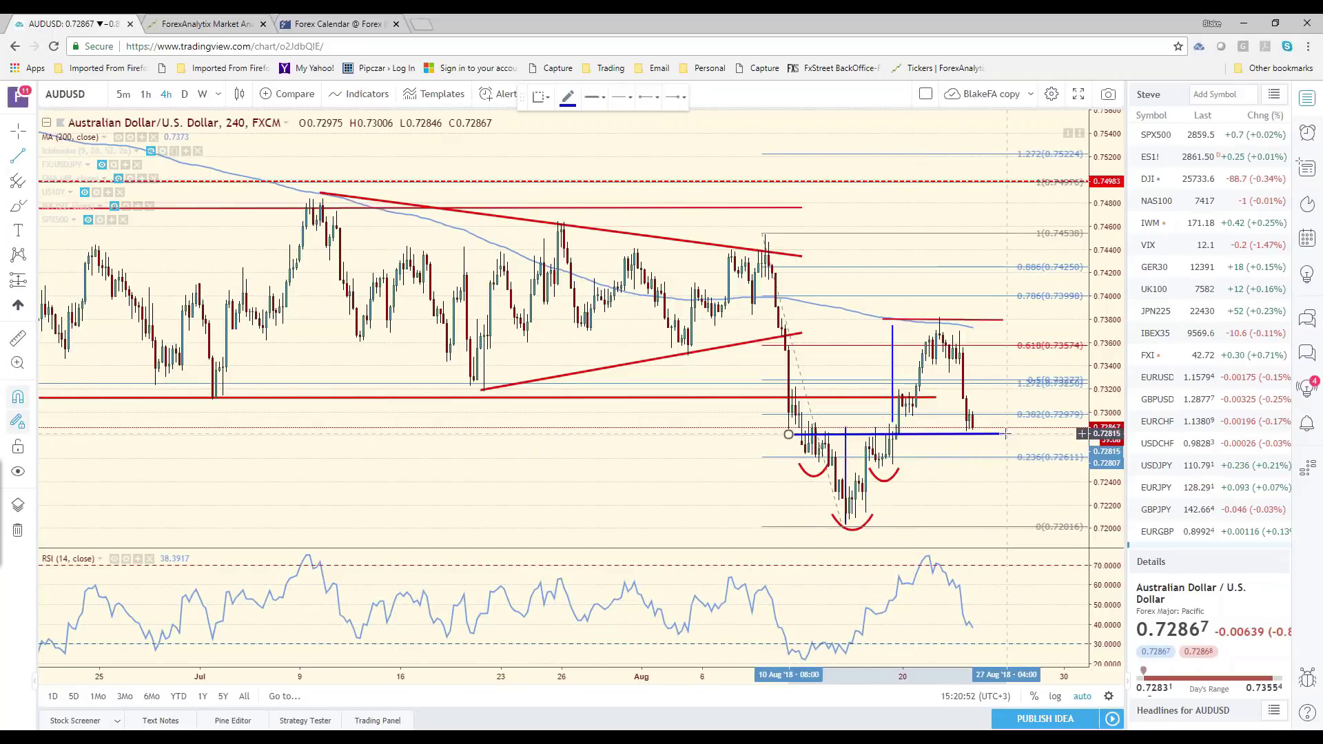
click(1006, 432)
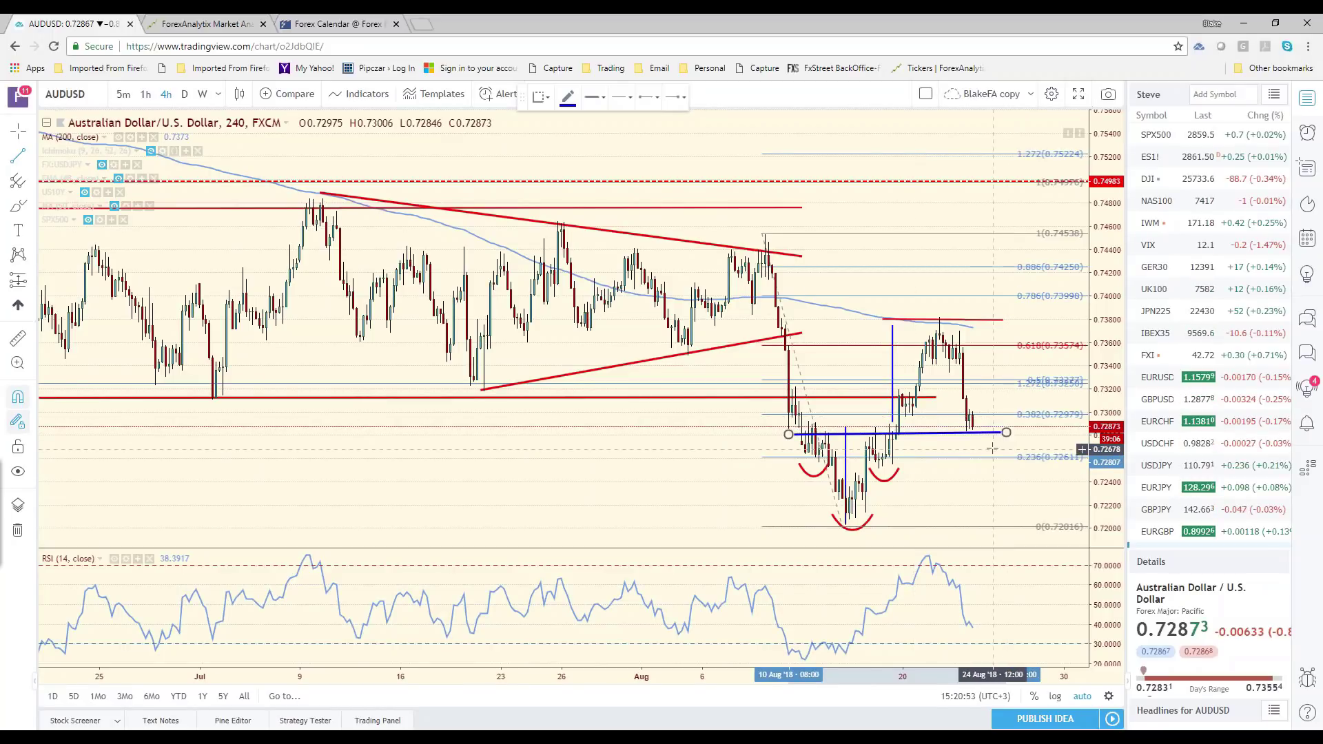
drag(1006, 432, 1002, 437)
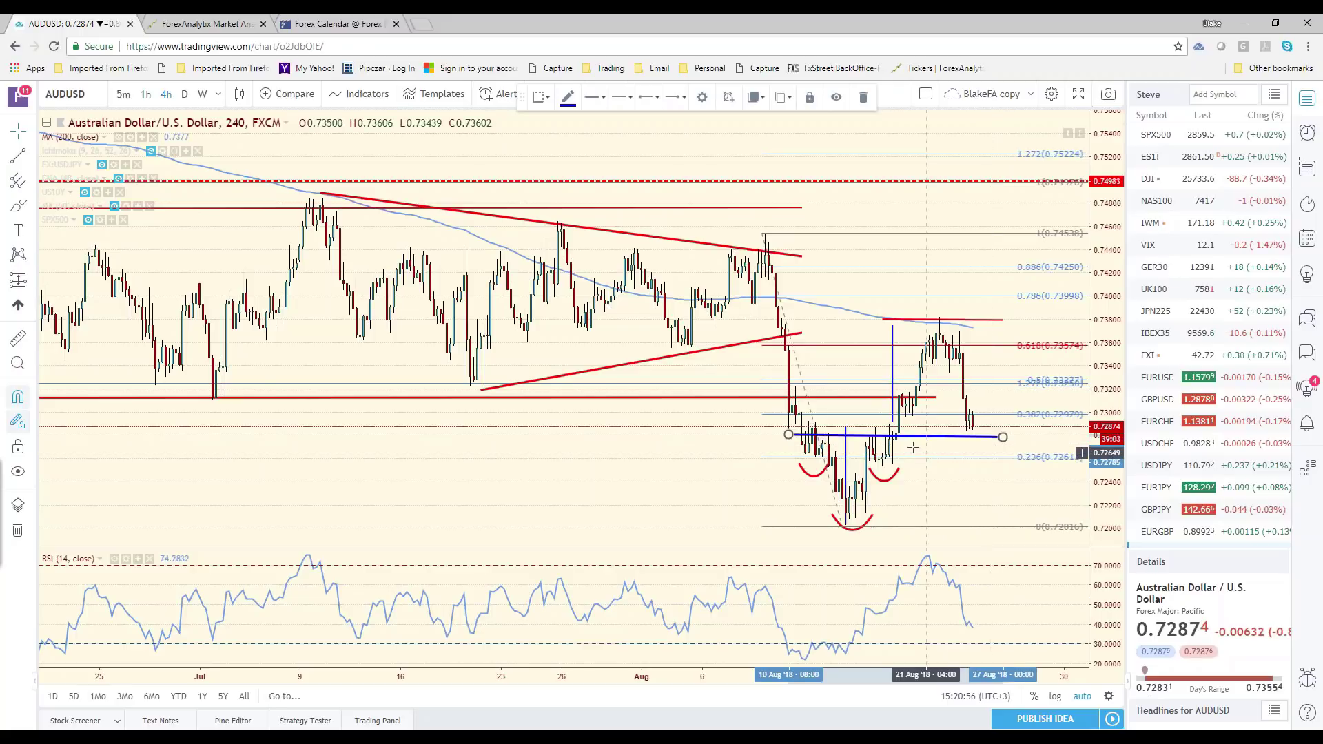
drag(1003, 436, 1003, 436)
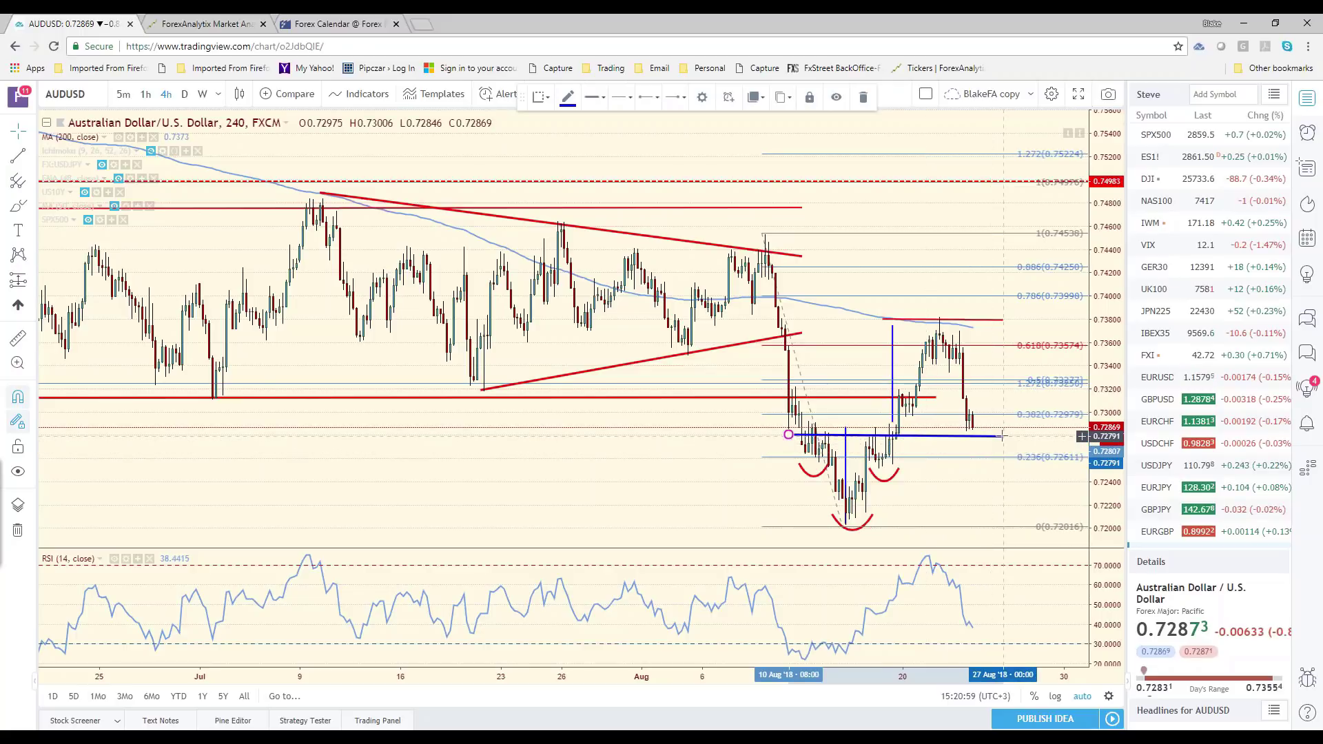
click(1003, 436)
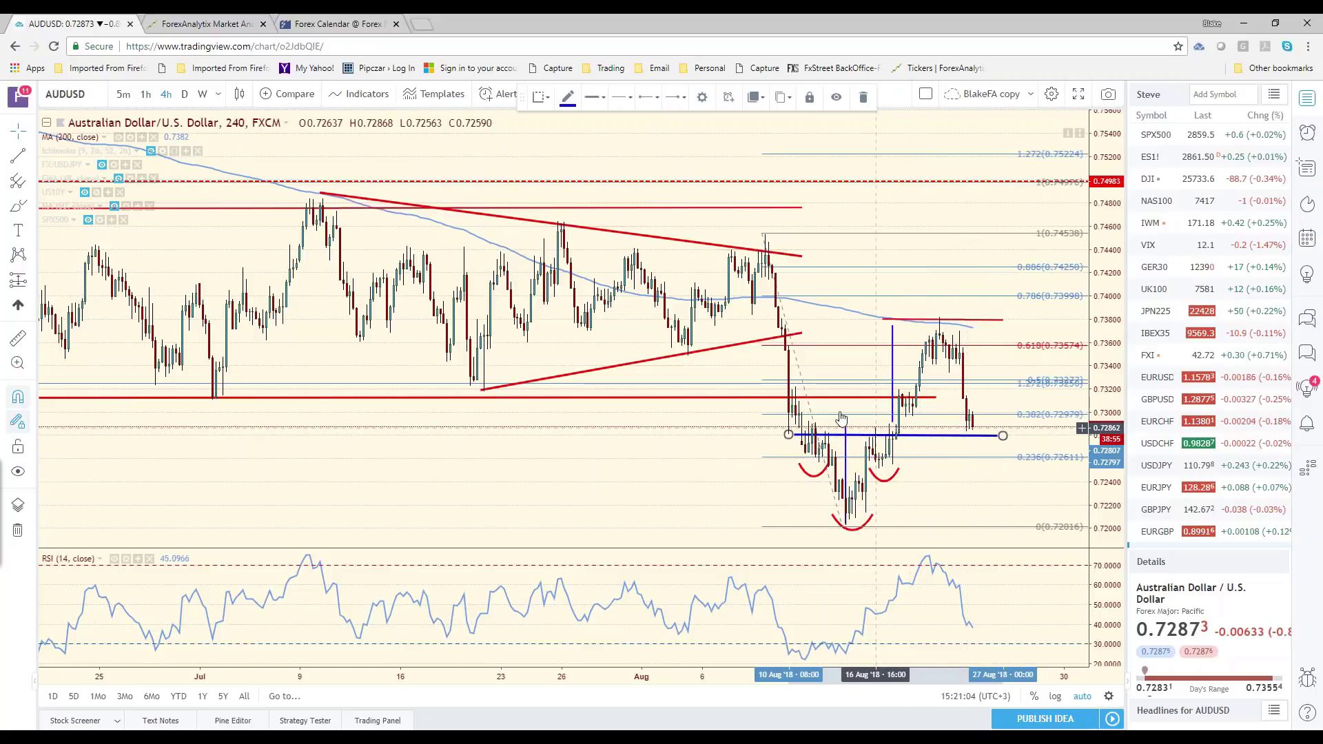
click(31, 183)
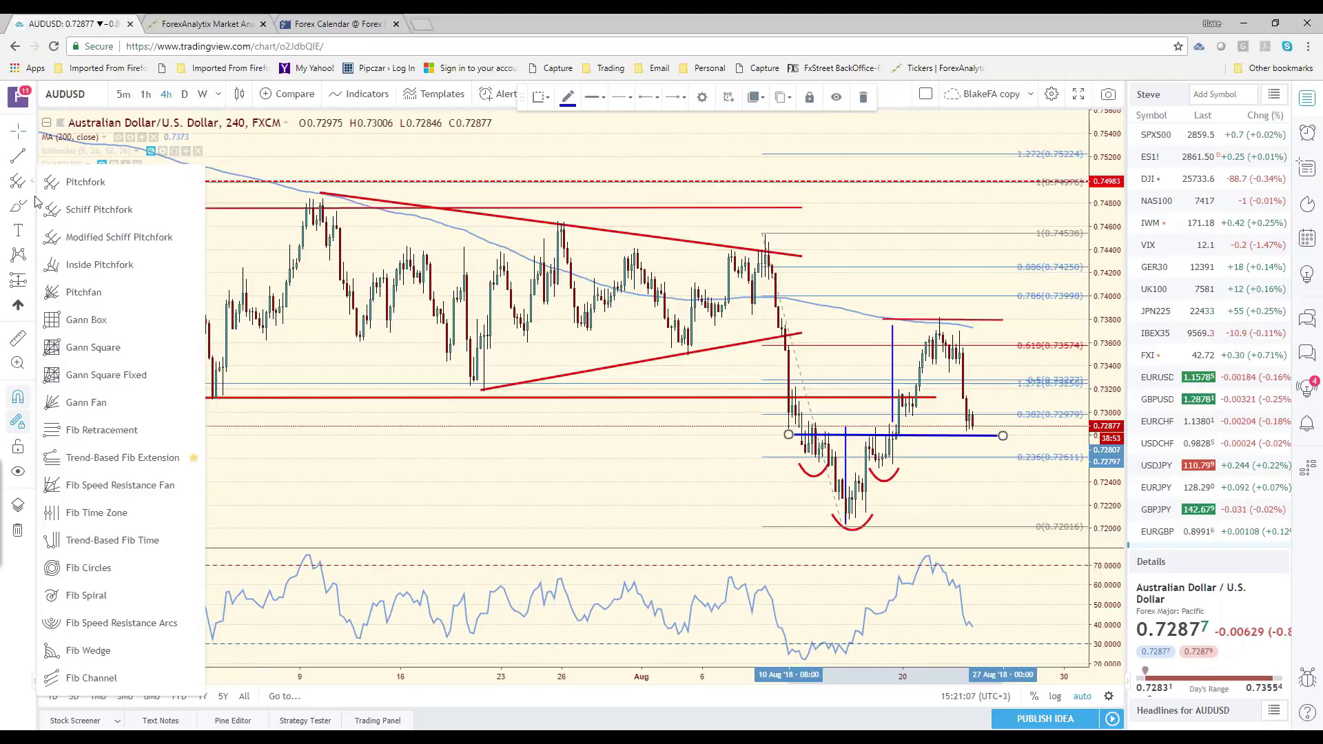
- Draw a Fib retracement from the 0.72025 low to the 0.73818 high and apply the saved drawing template
click(91, 439)
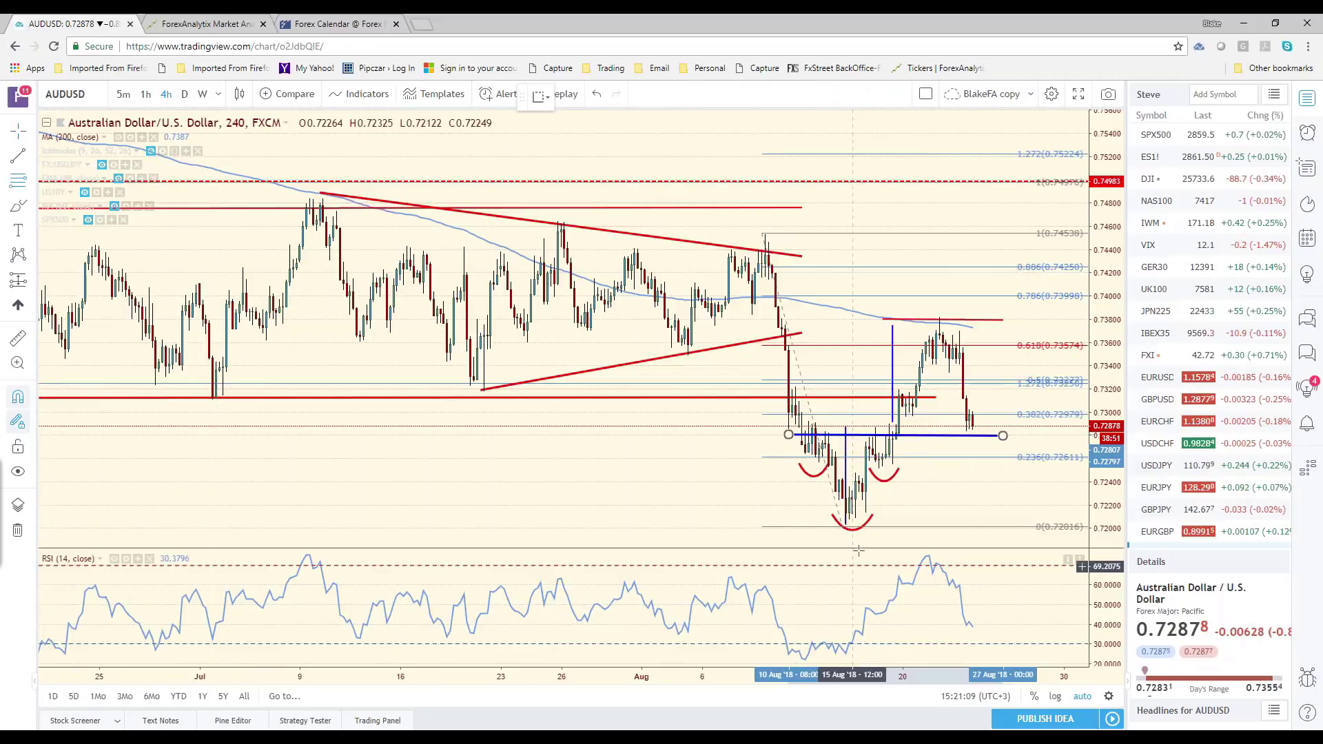
click(846, 525)
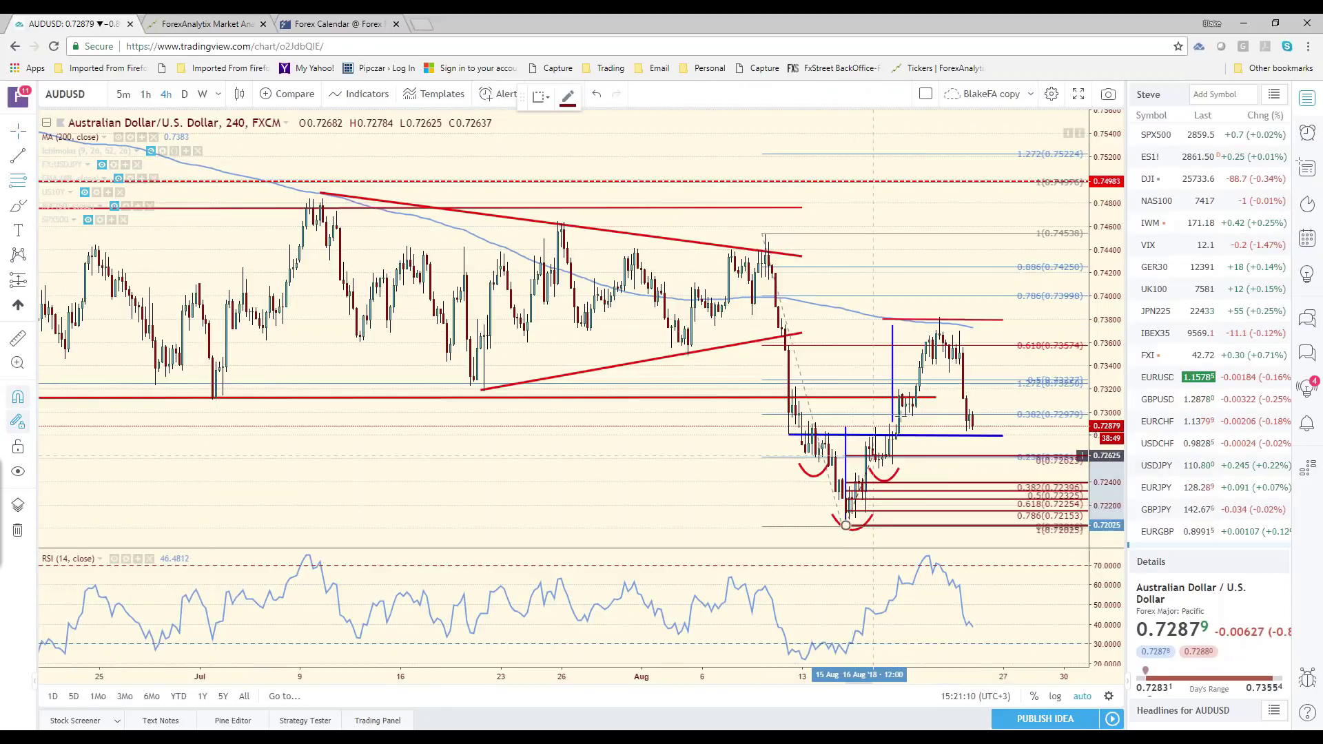
click(940, 318)
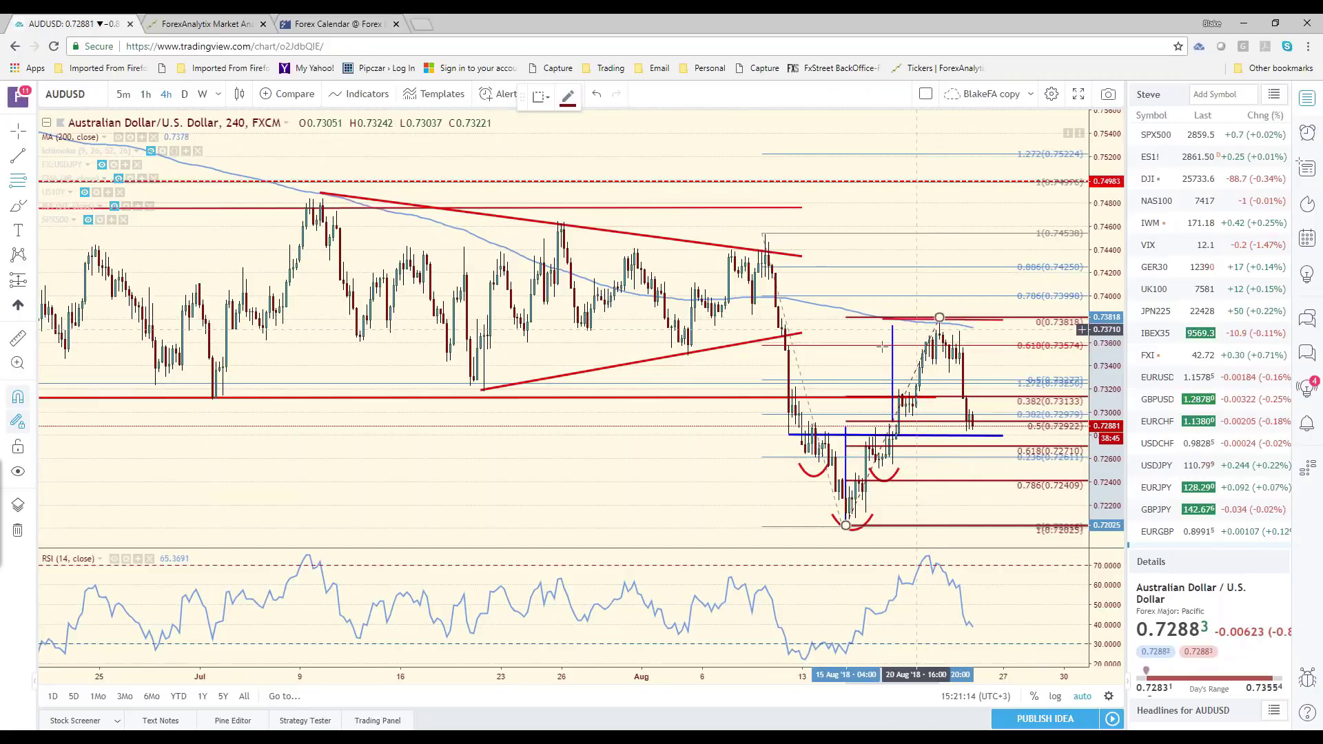
click(541, 98)
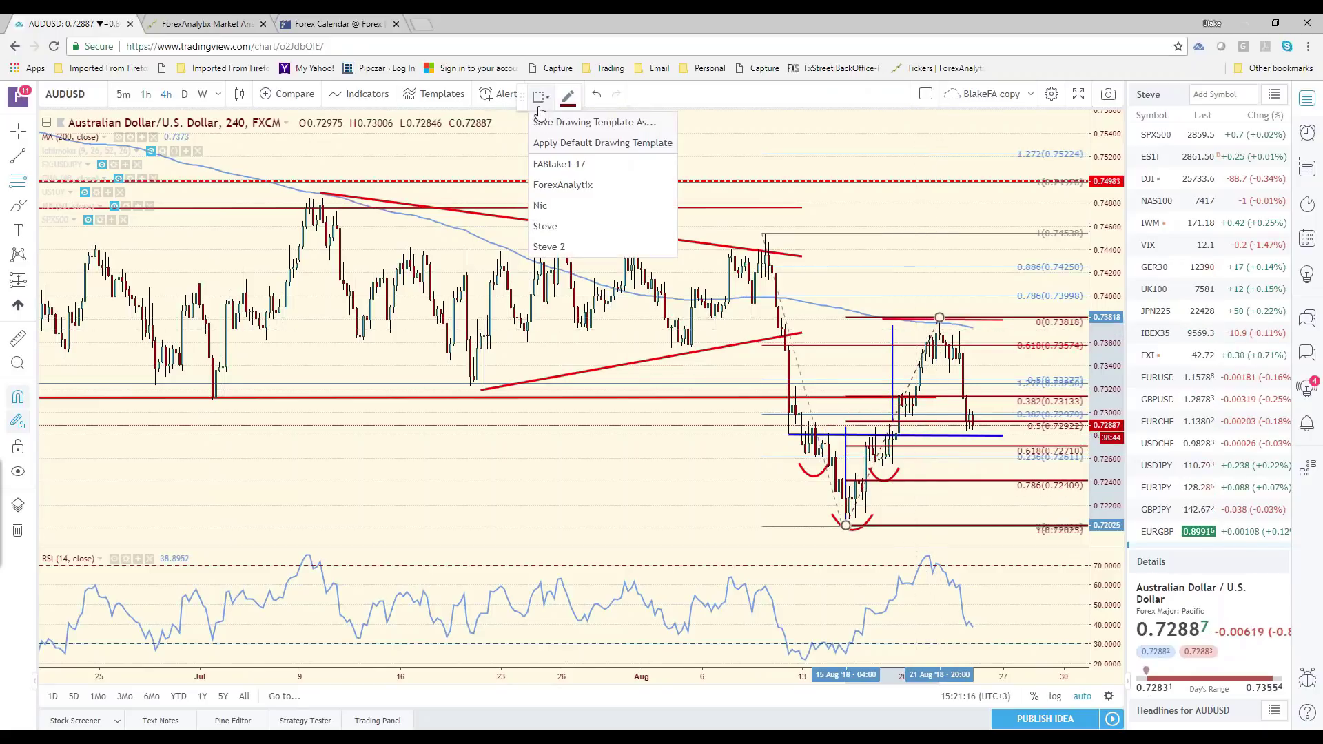
click(563, 170)
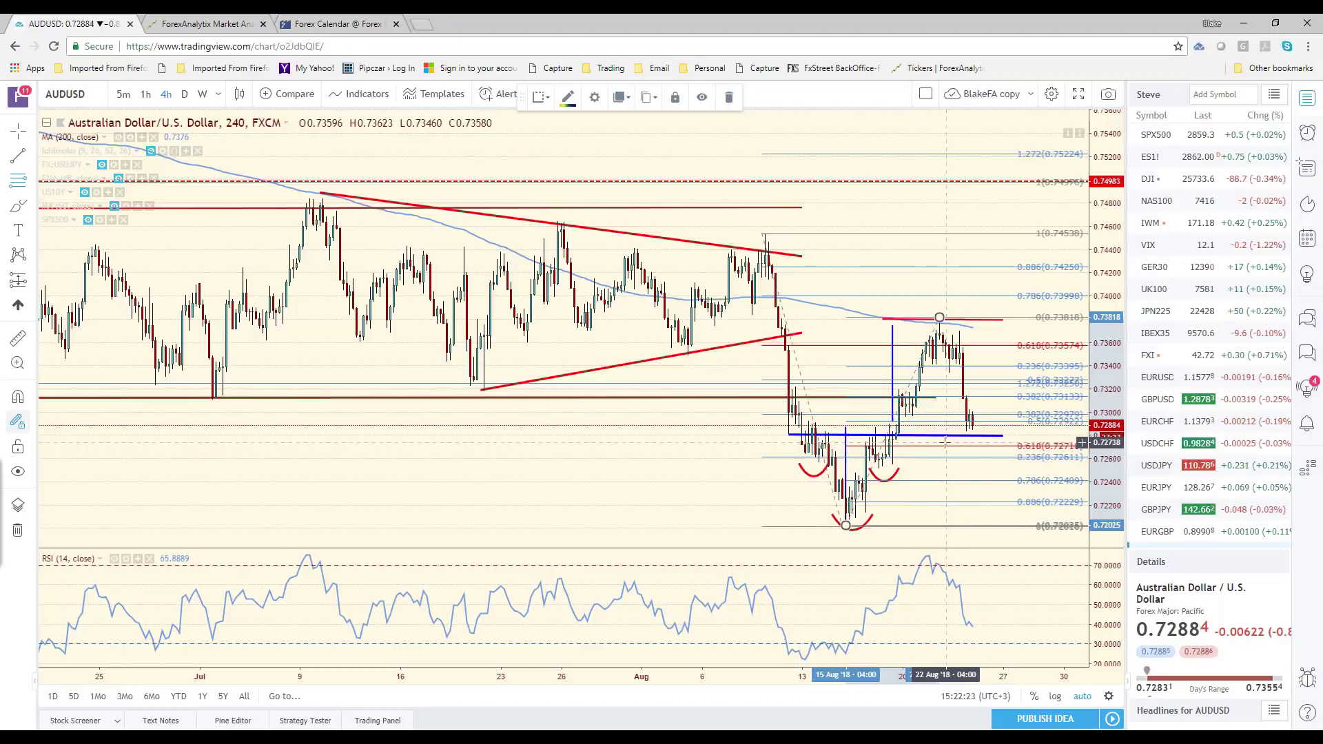
scroll(916, 441, up, 3)
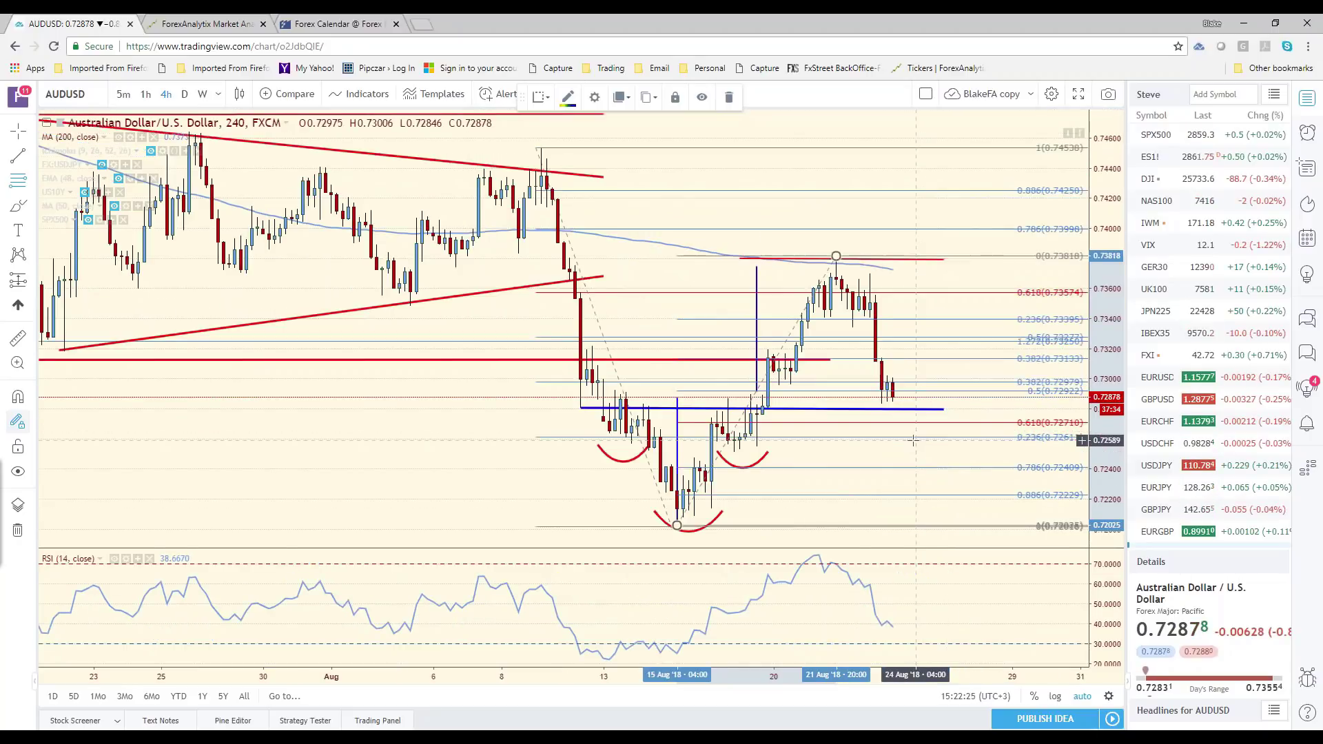
scroll(913, 440, up, 2)
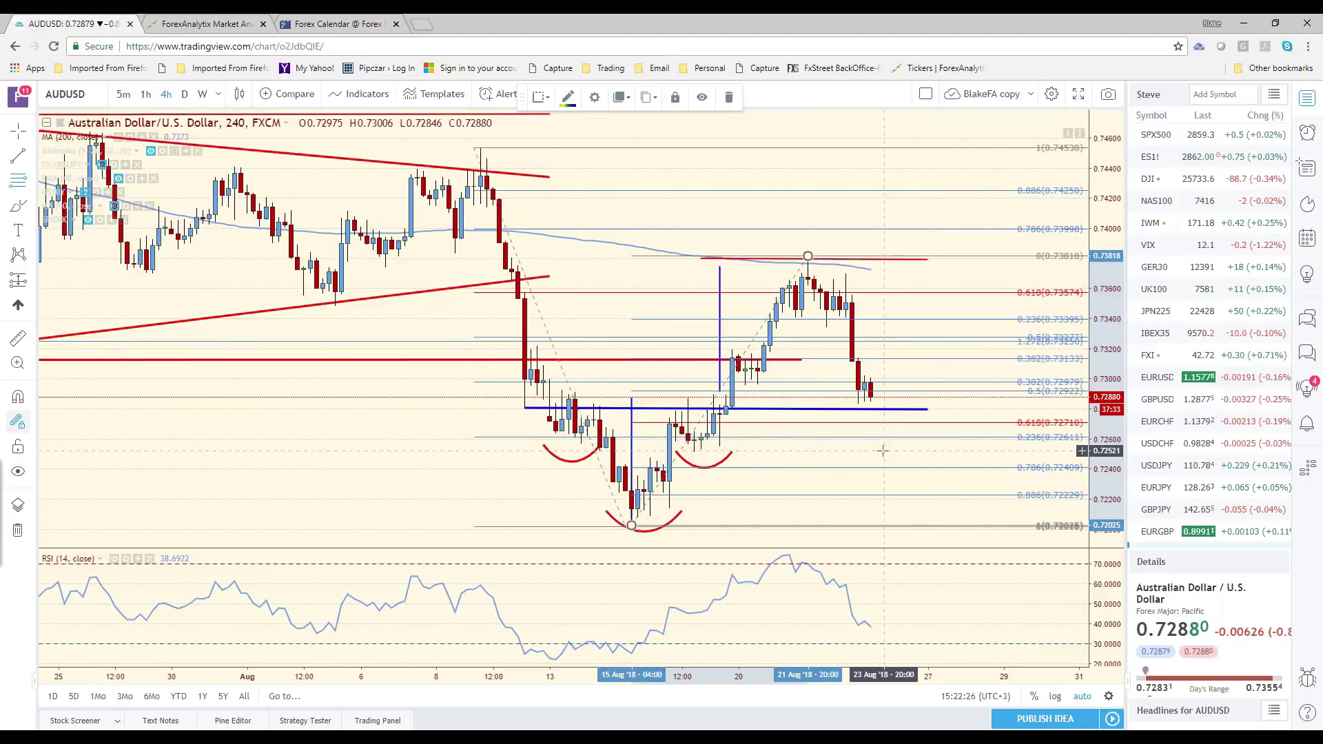
scroll(882, 450, down, 2)
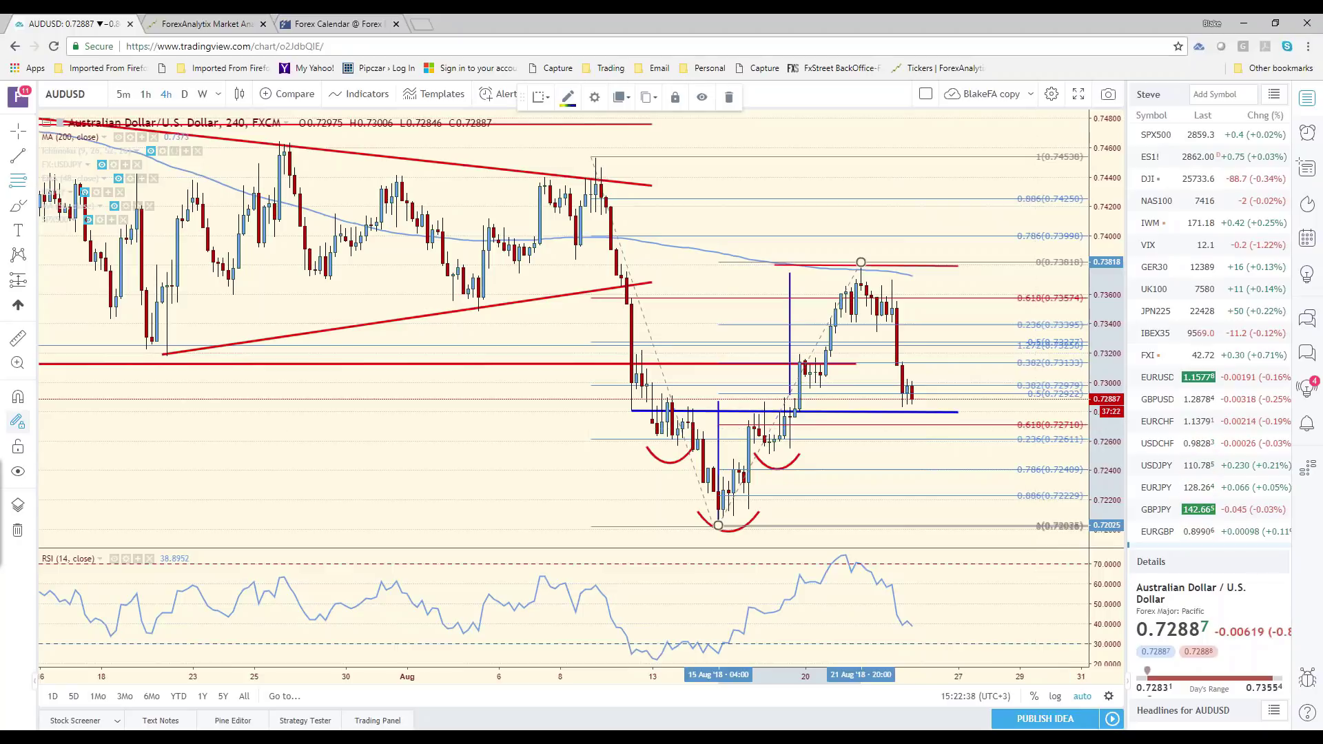
- Enter .7271 as the AUD/USD support in E11, then check the chart
key(alt+Tab)
click(386, 356)
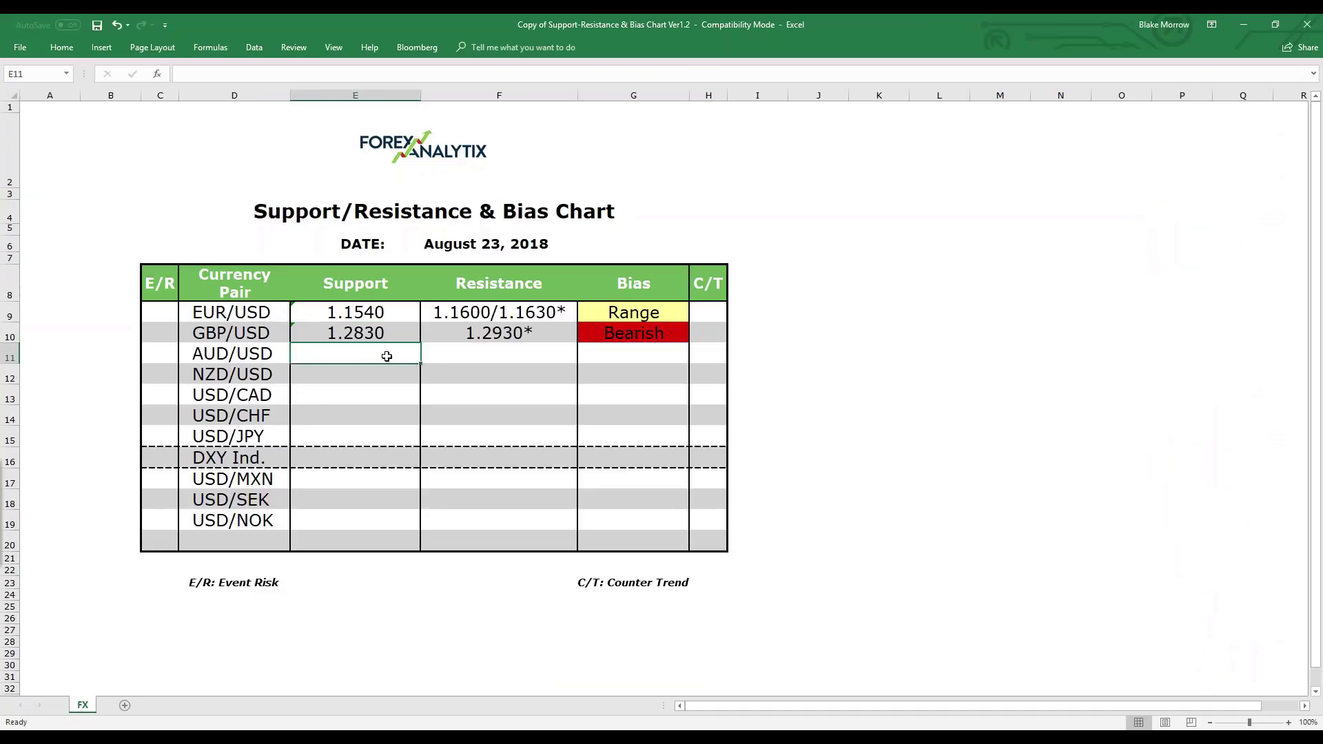
text(.7271)
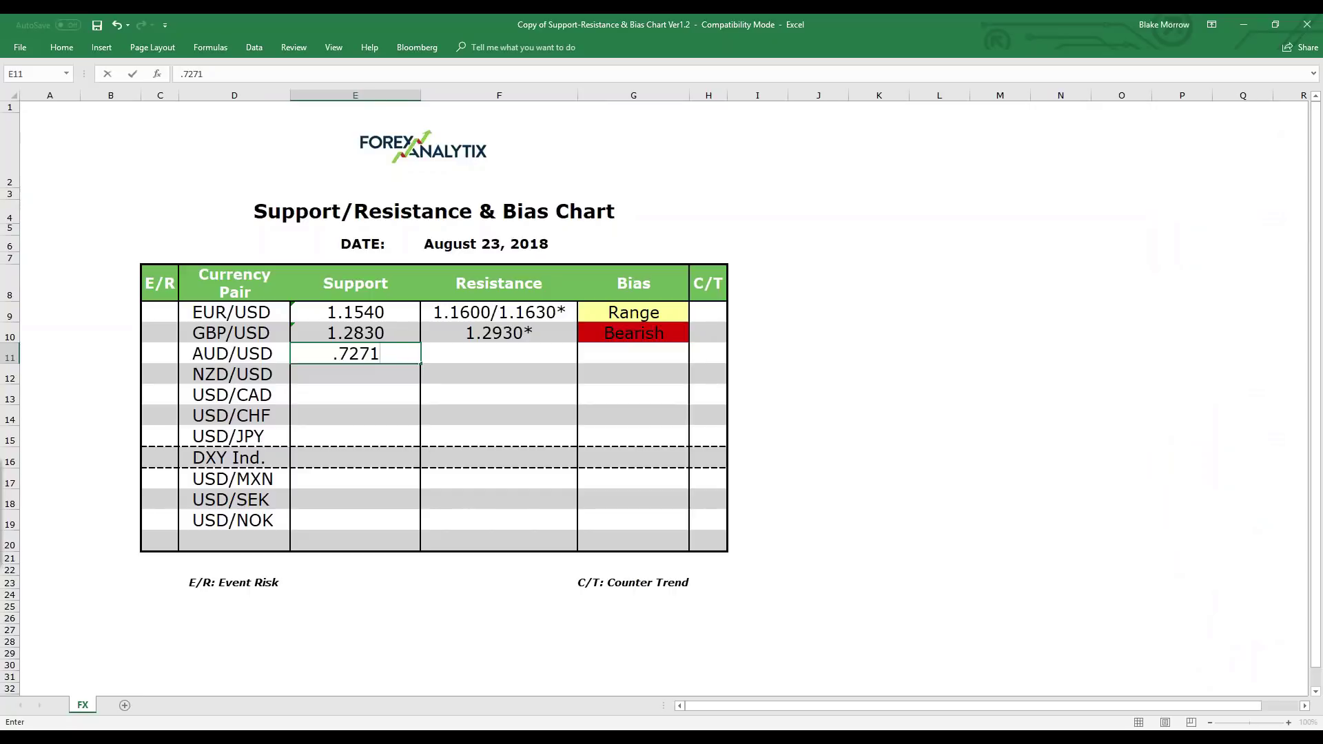
key(alt+Tab)
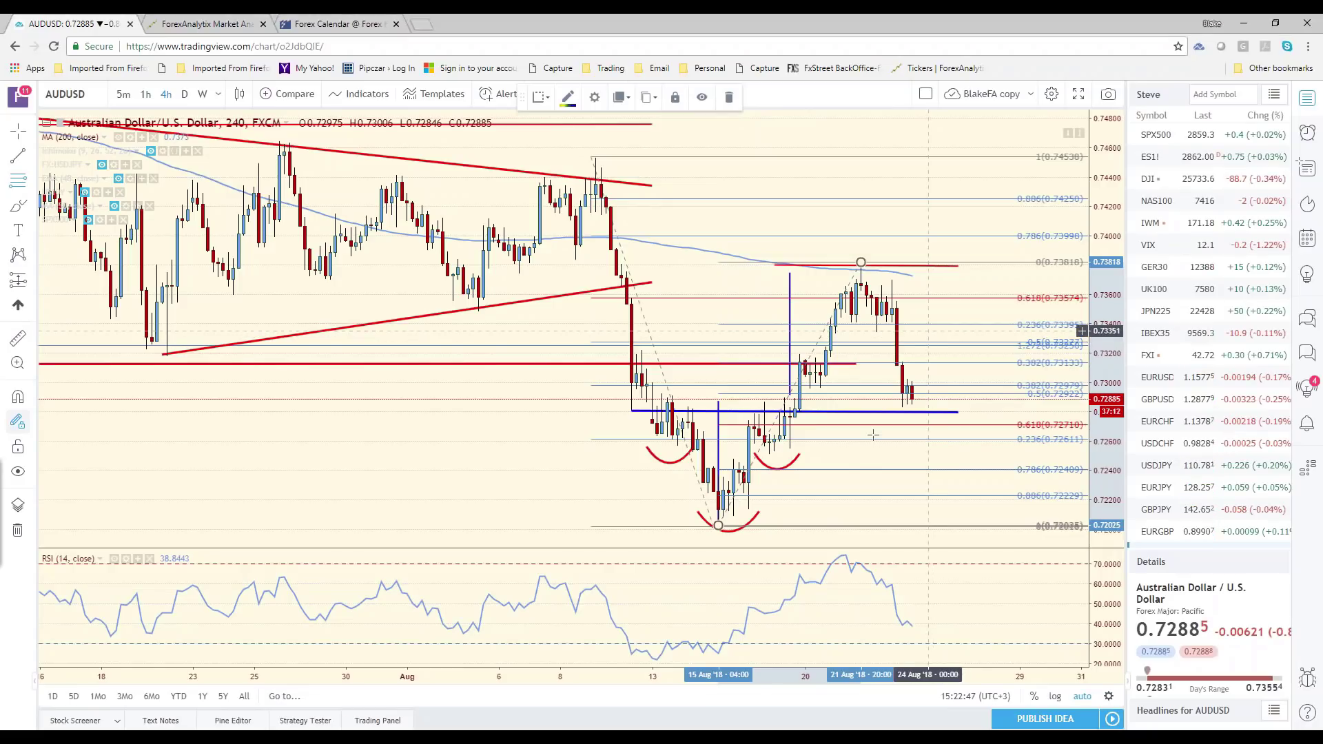
- Enter .7375 as AUD/USD resistance, choose a Bearish bias, and hide Excel to show the chart
key(alt+Tab)
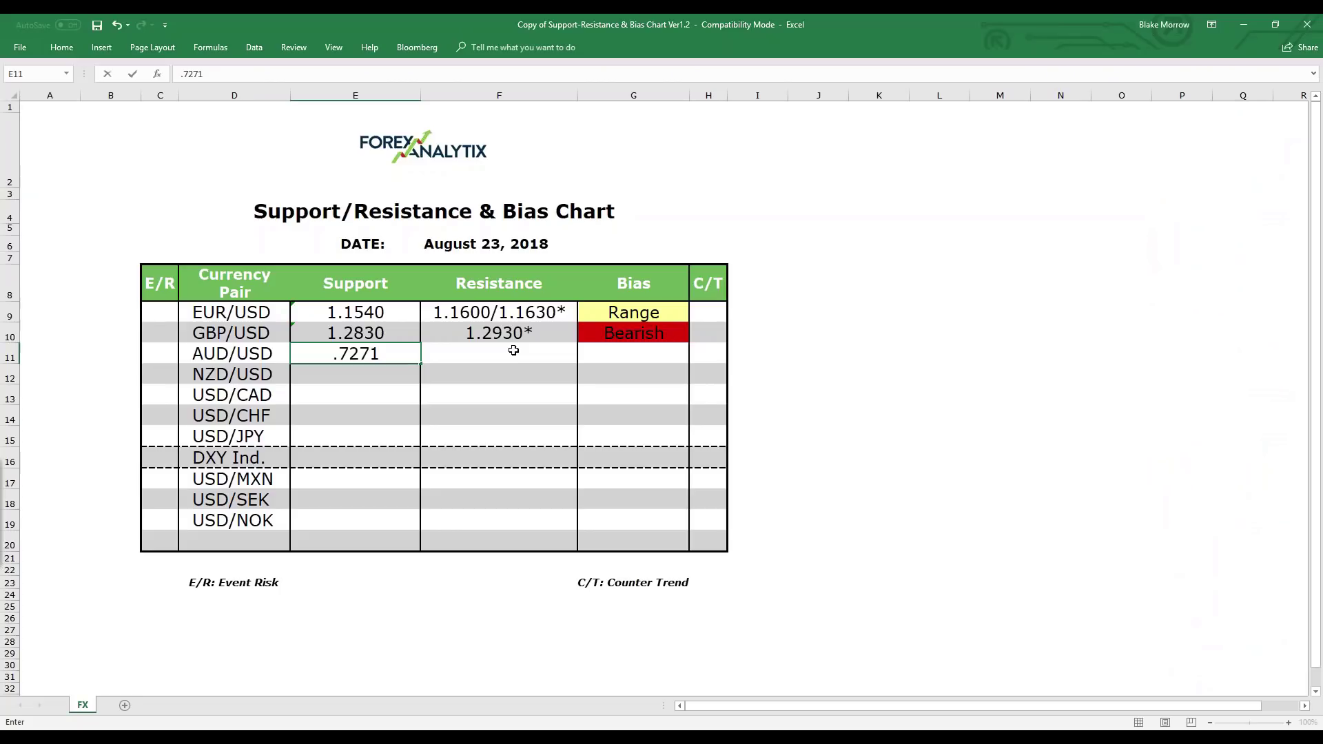
click(513, 351)
text(.7375)
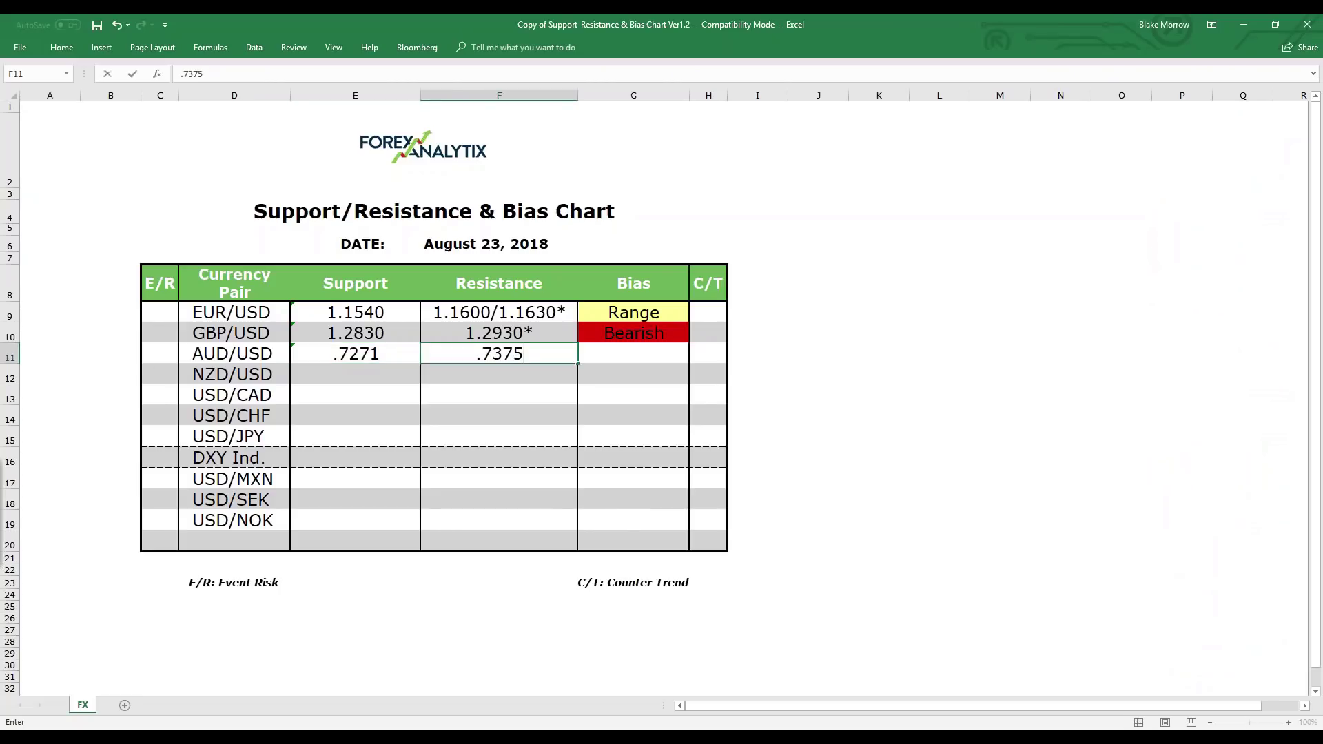
click(647, 349)
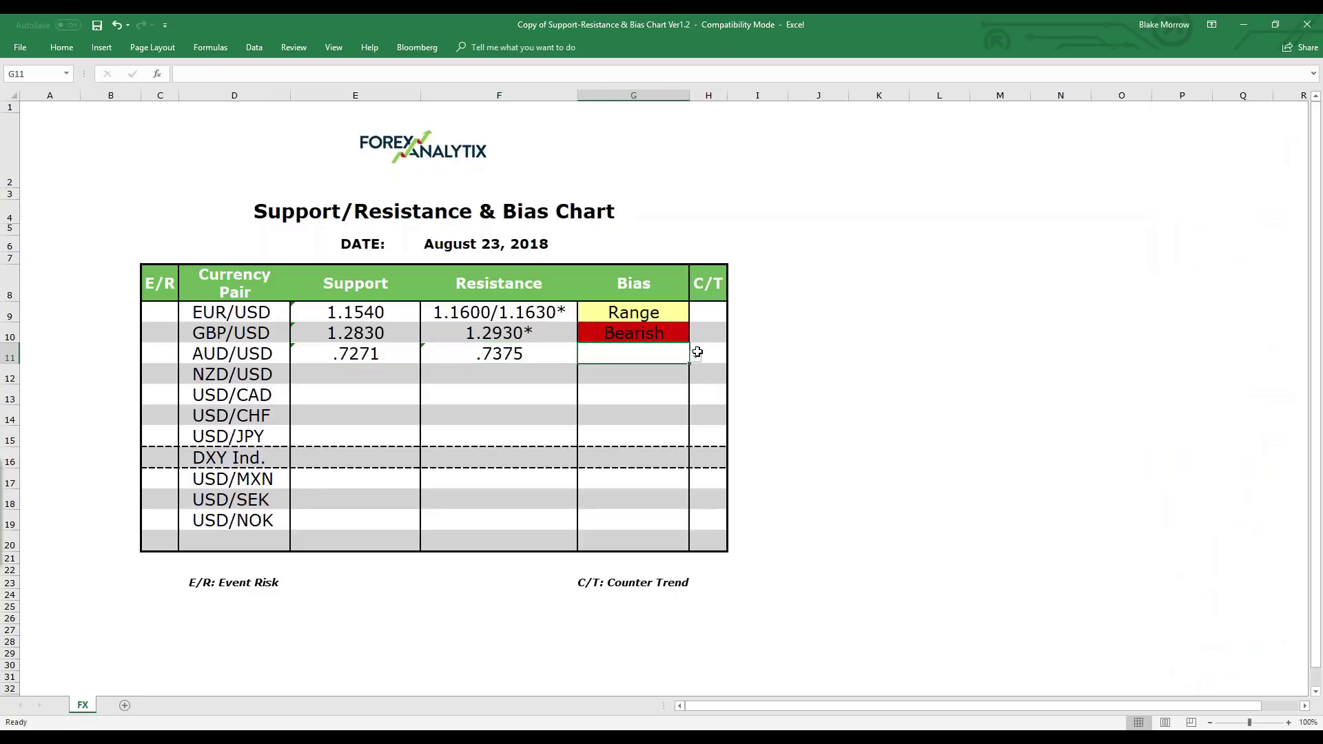
click(696, 354)
click(666, 389)
click(1245, 25)
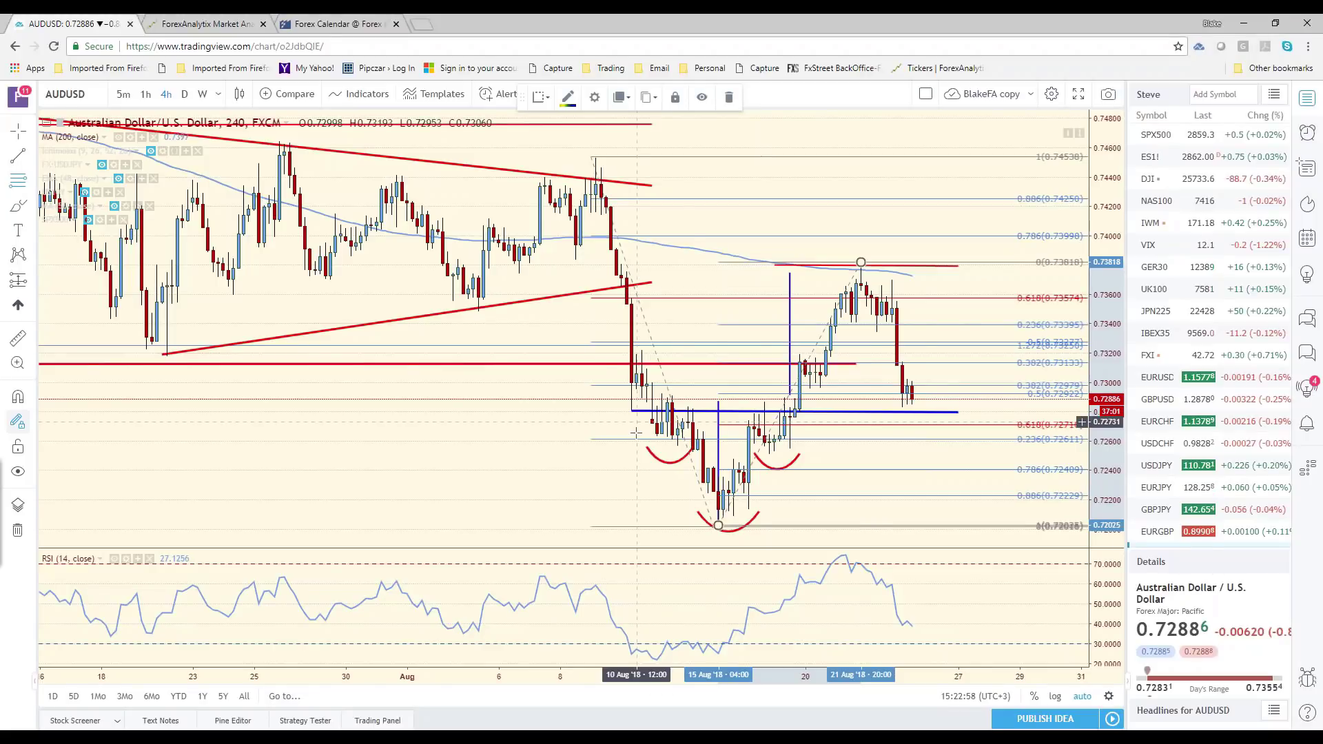
scroll(635, 432, down, 3)
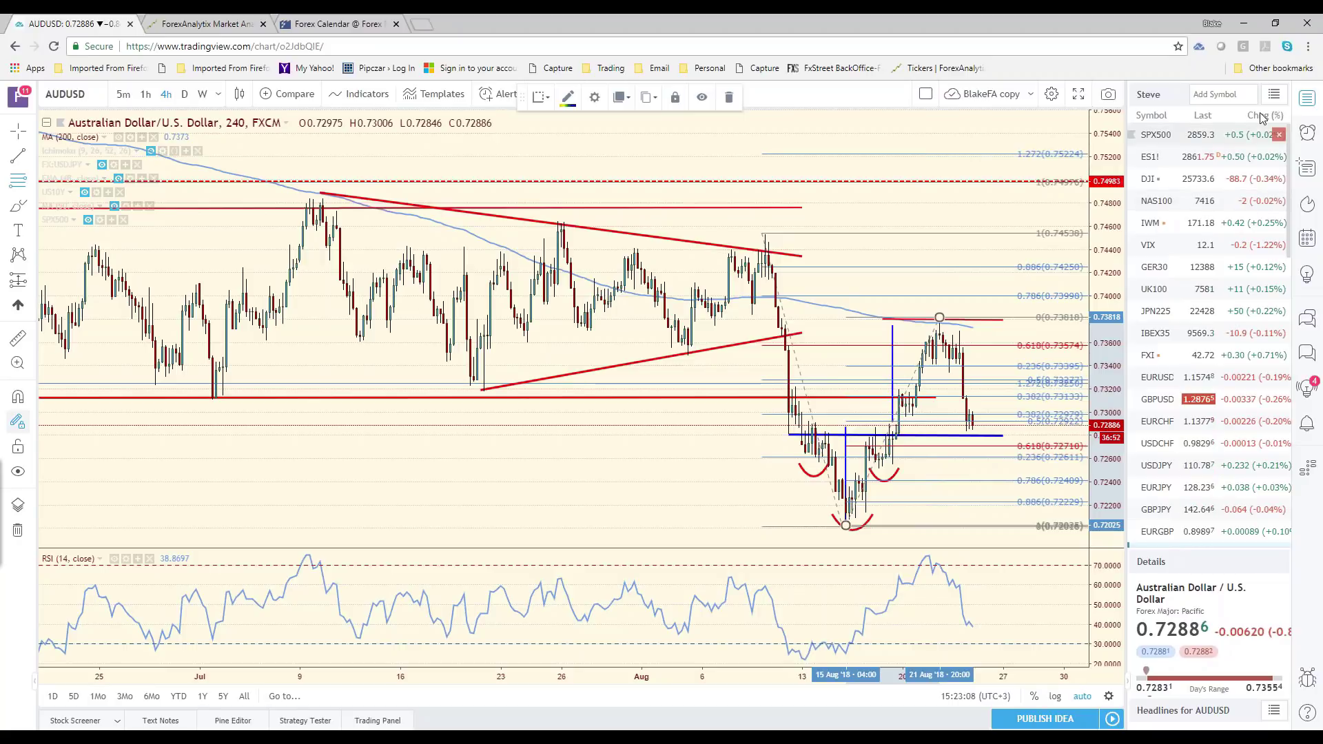
- Switch to the other currency watchlist, load NZDUSD, and extend its rising red trend line upward
click(1274, 94)
click(1217, 297)
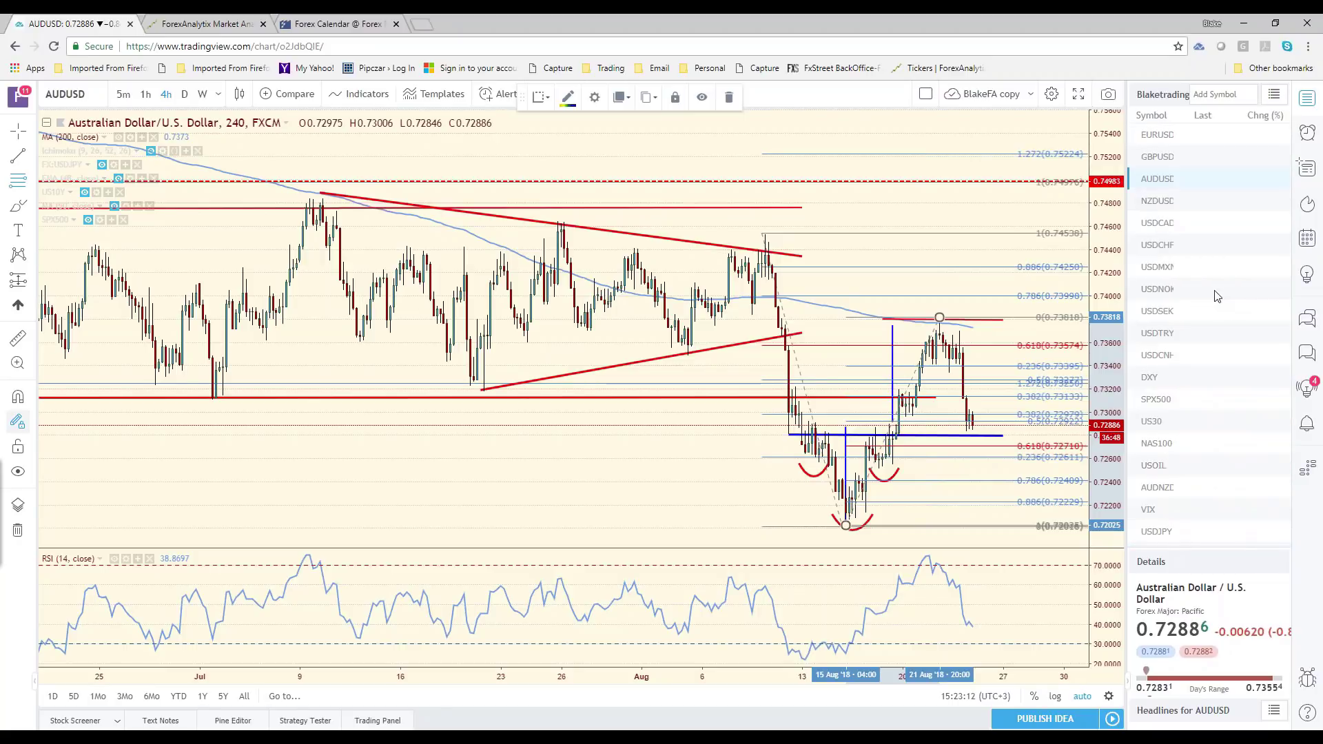
key(Down)
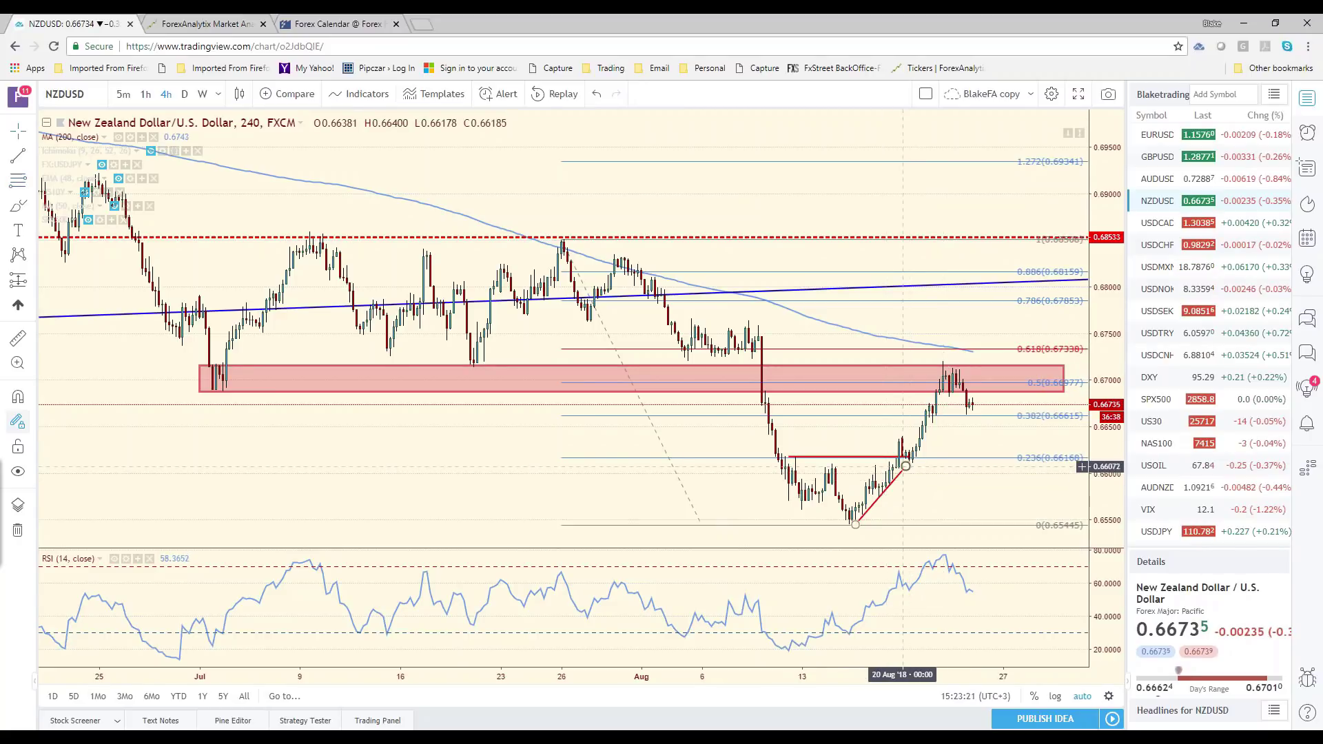
drag(906, 466, 979, 391)
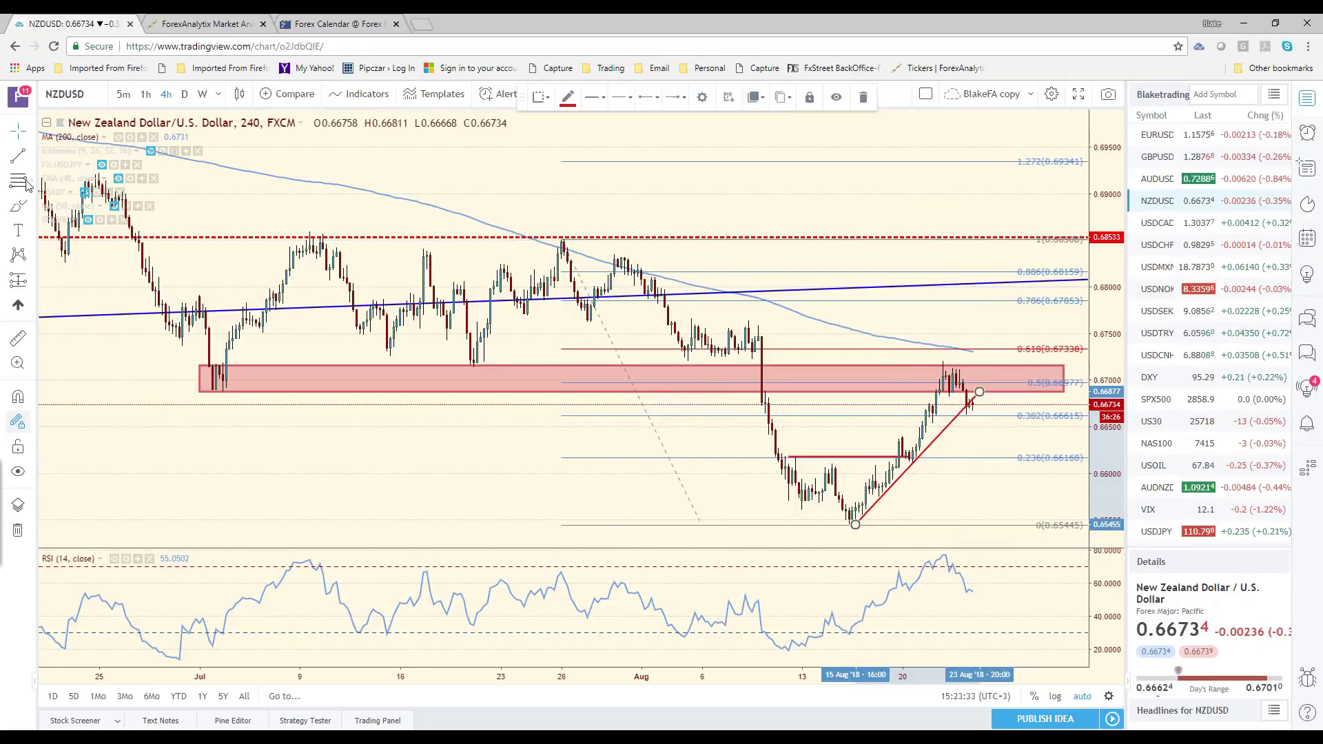
- Draw a Fib retracement over the latest rally, then delete it and return to the bias sheet
drag(851, 524, 930, 360)
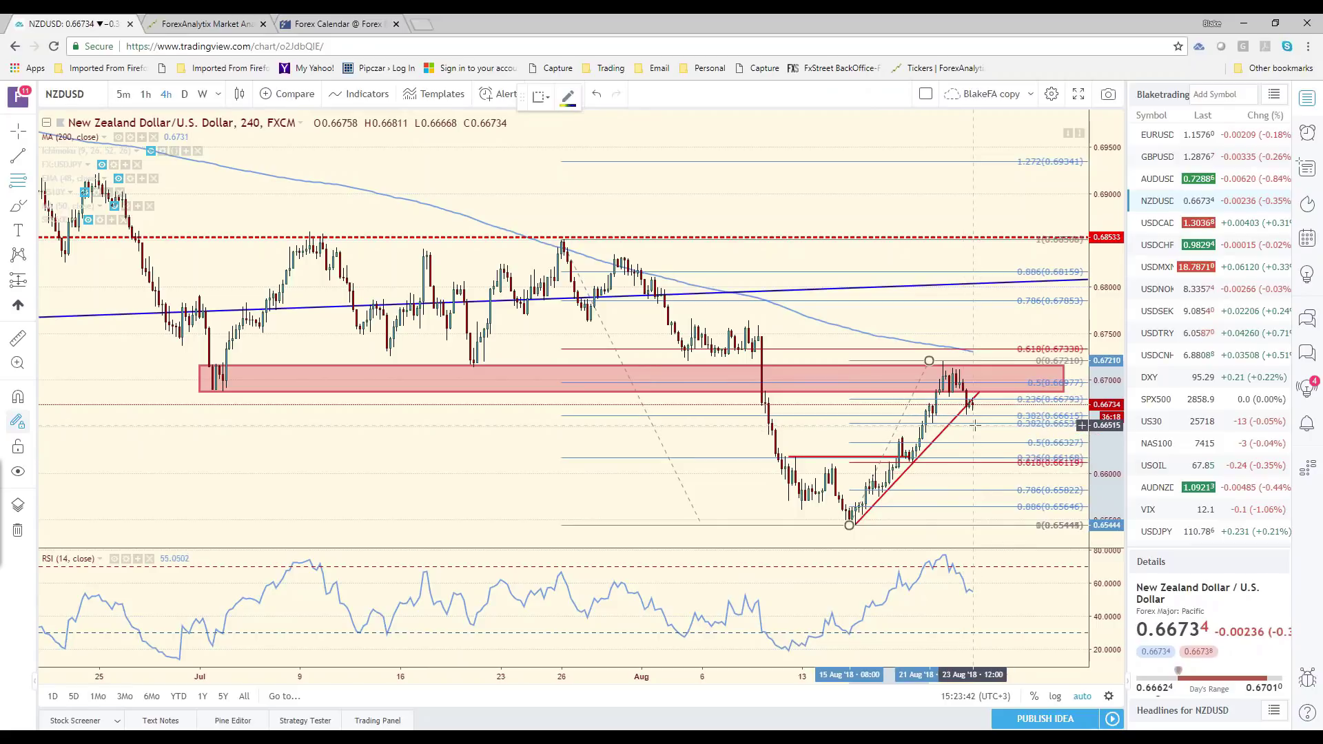
click(976, 423)
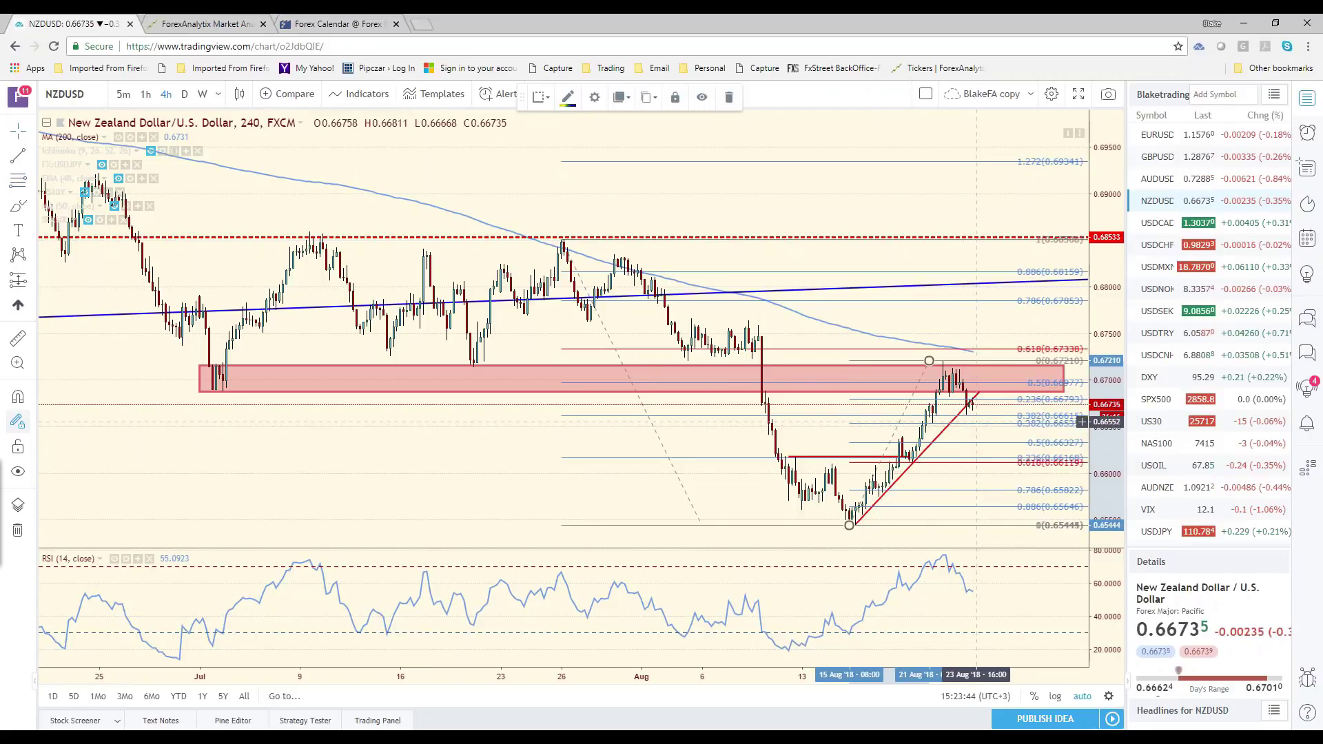
drag(928, 361, 926, 362)
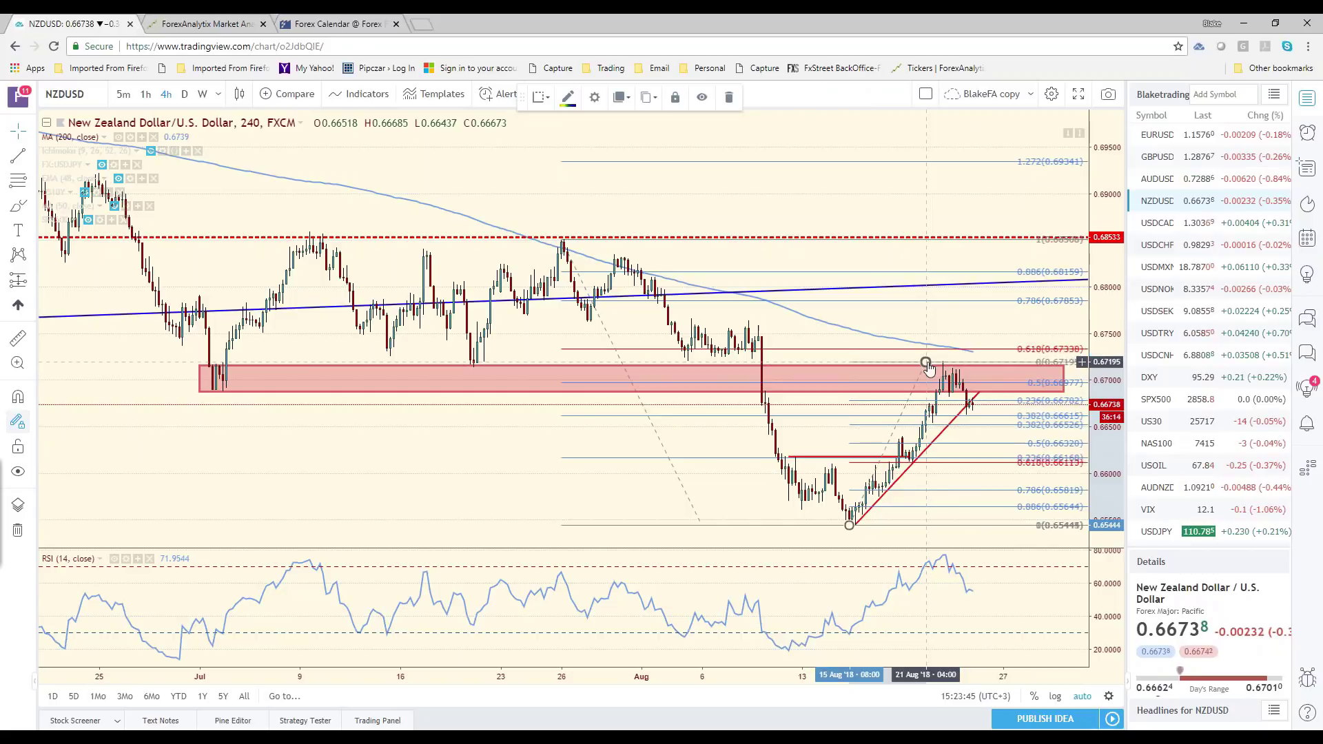
key(Delete)
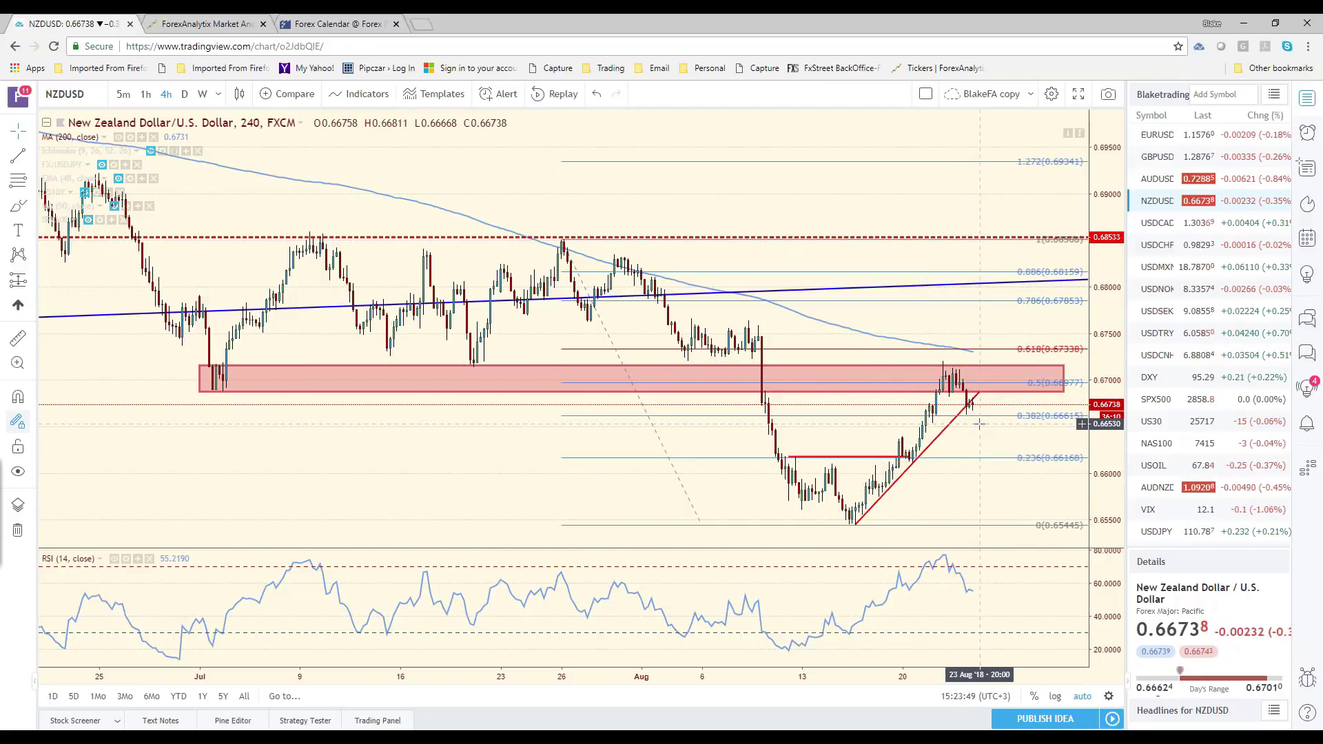
key(alt+Tab)
- Enter NZD/USD support .6655 and resistance .6720* after rechecking the chart
click(365, 373)
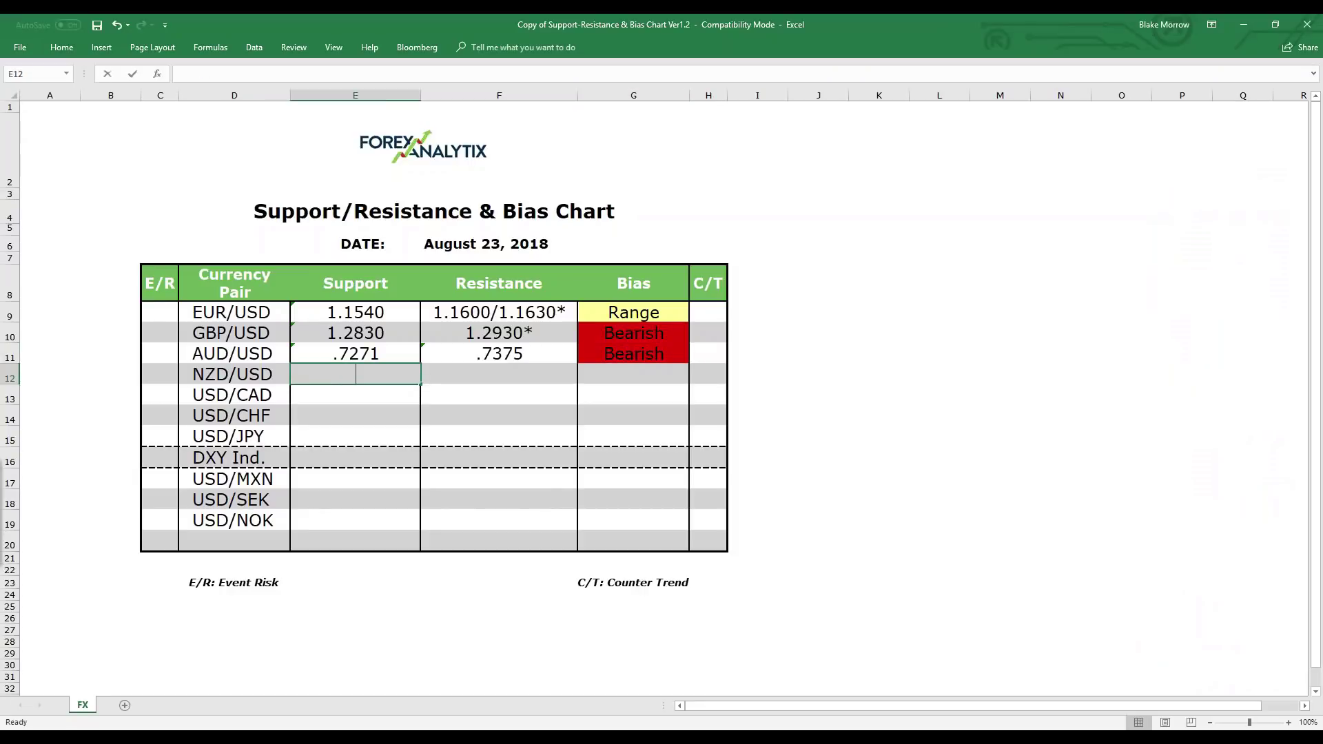
text(.6655)
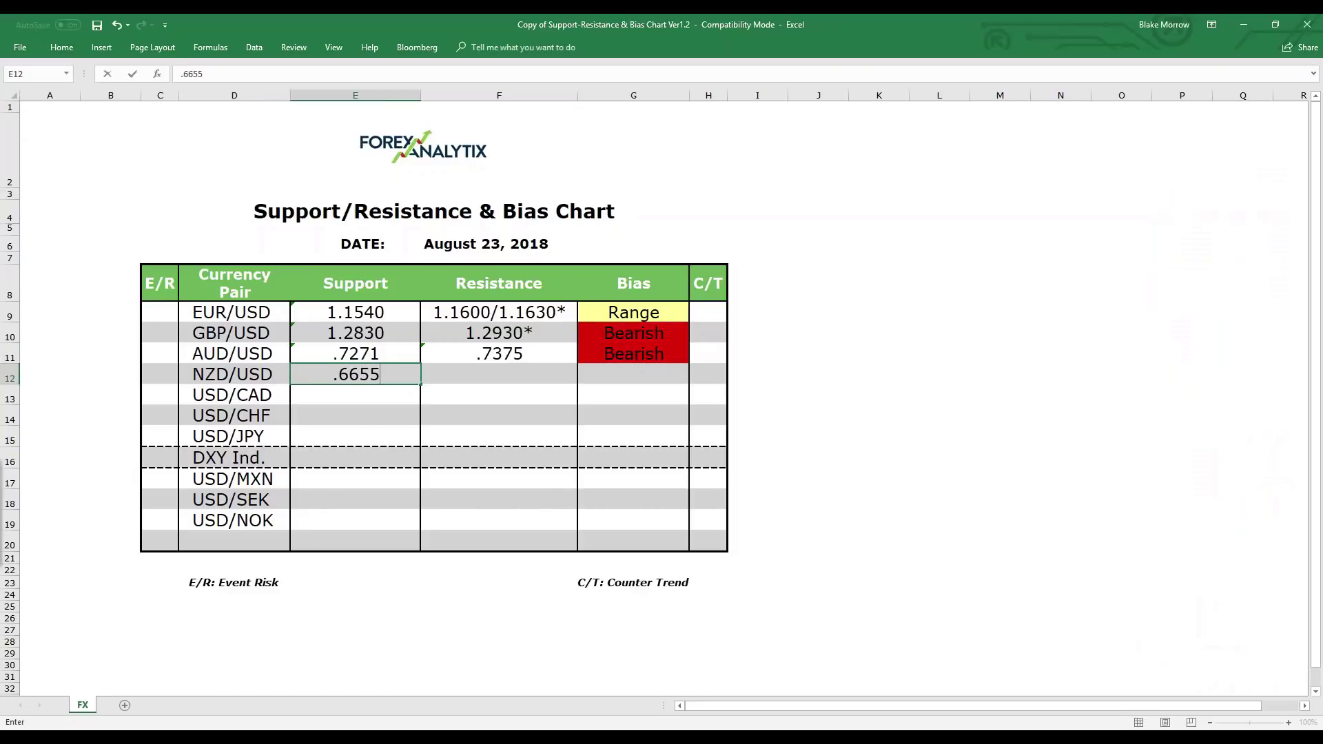
key(alt+Tab)
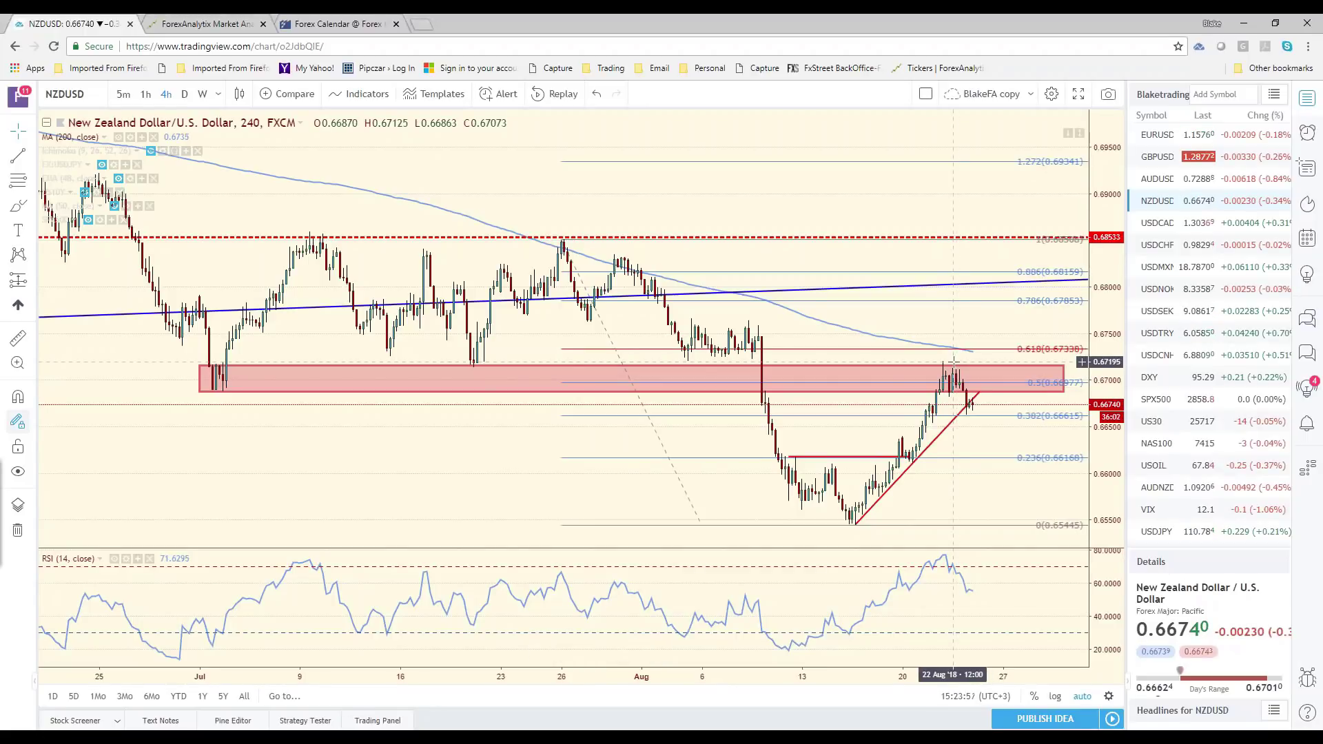
key(alt+Tab)
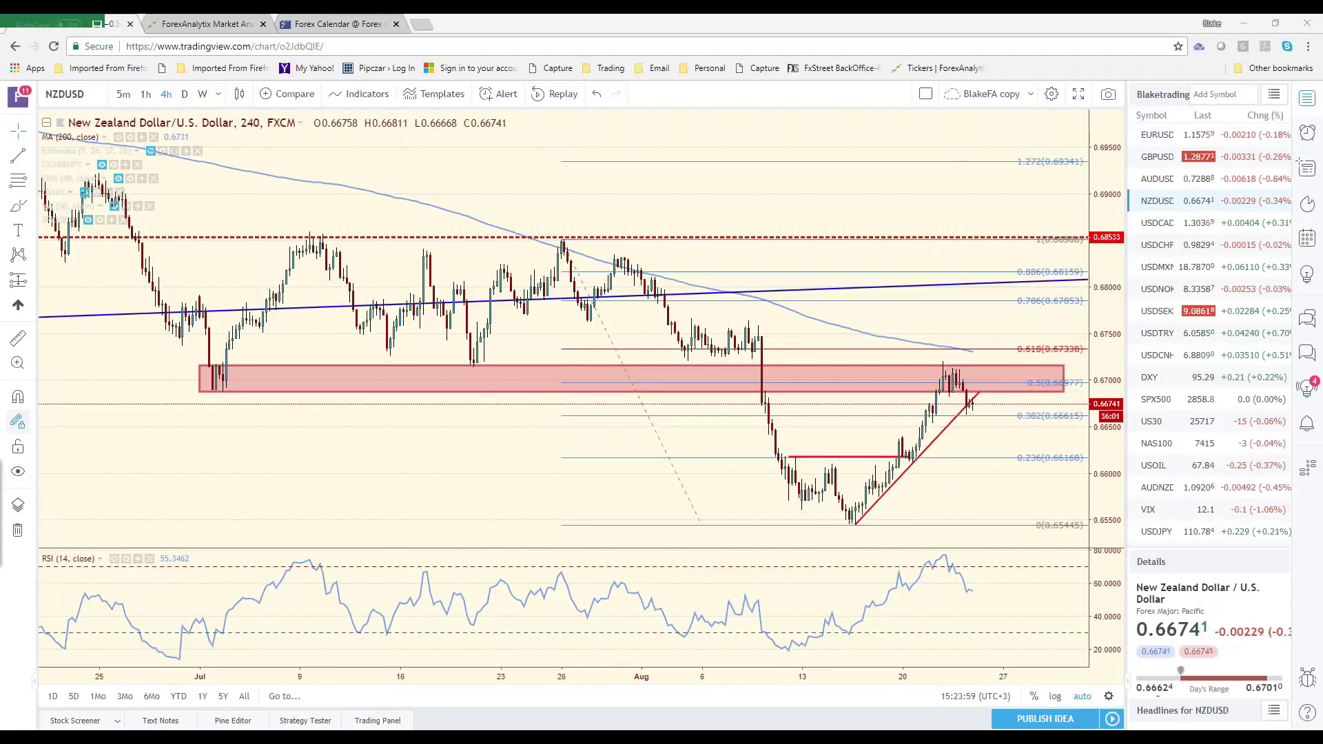
key(Tab)
text(.6720)
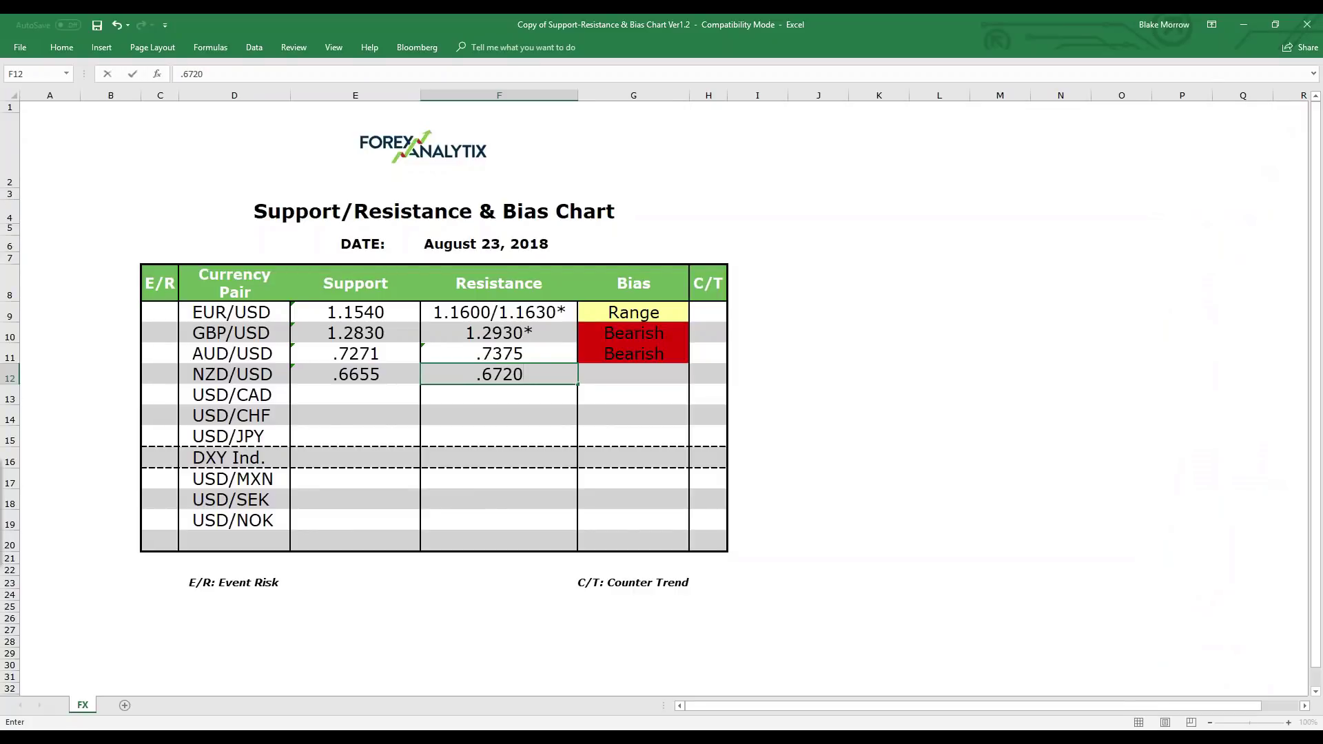
text(*)
- Set the NZD/USD bias to Bearish, after briefly choosing Range and reviewing the chart
click(651, 382)
click(695, 378)
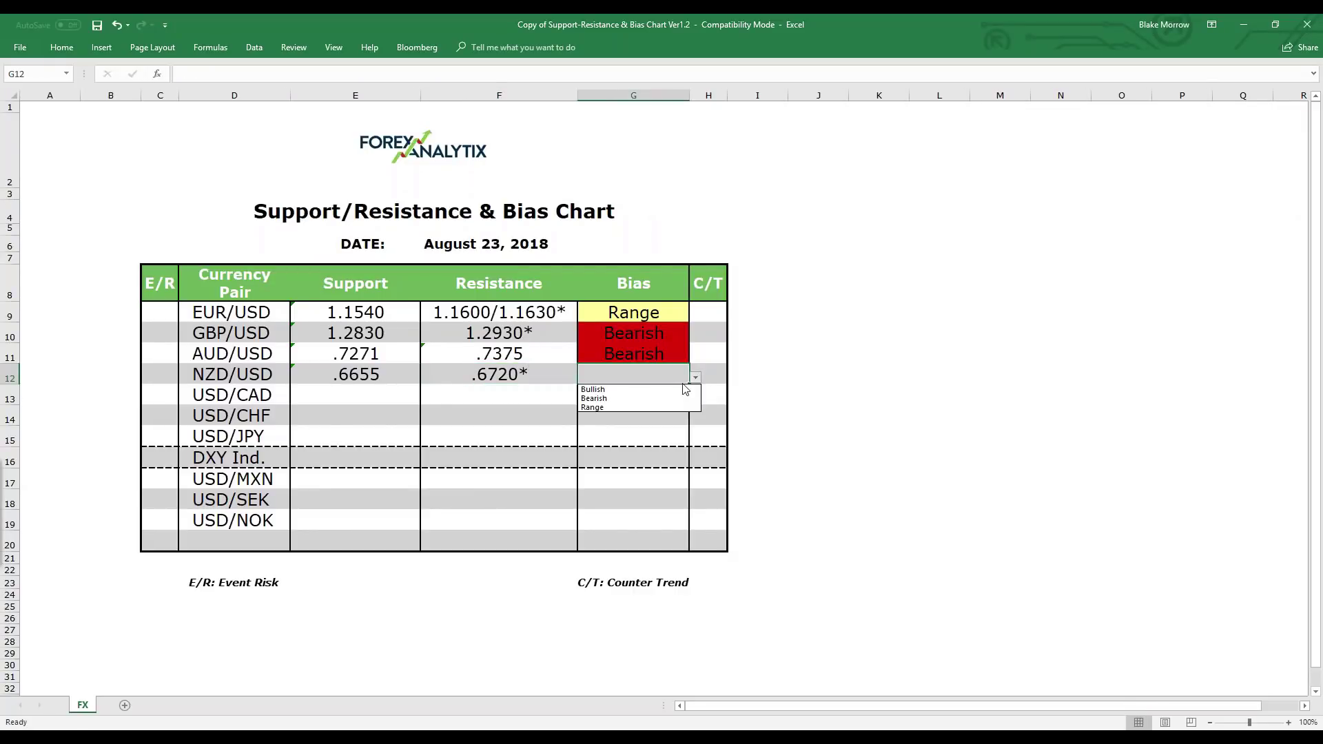
click(654, 407)
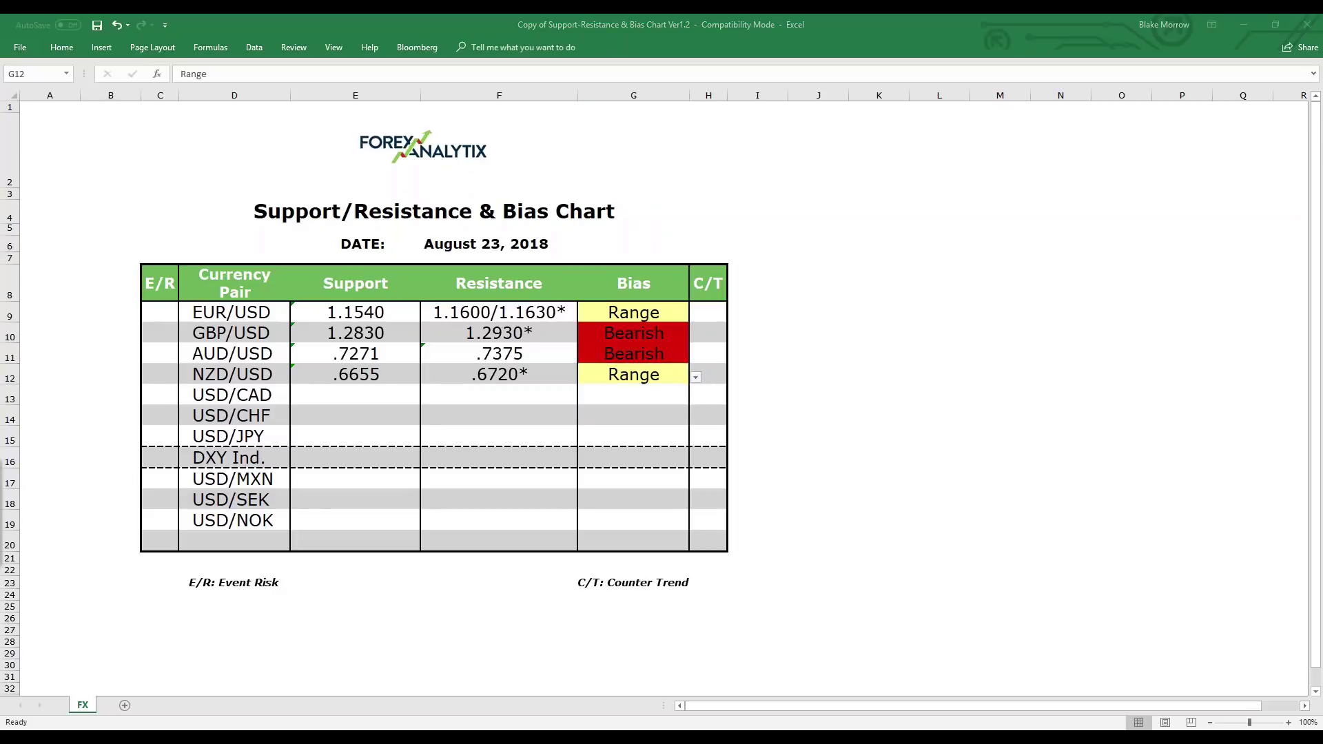
key(alt+Tab)
scroll(860, 492, down, 3)
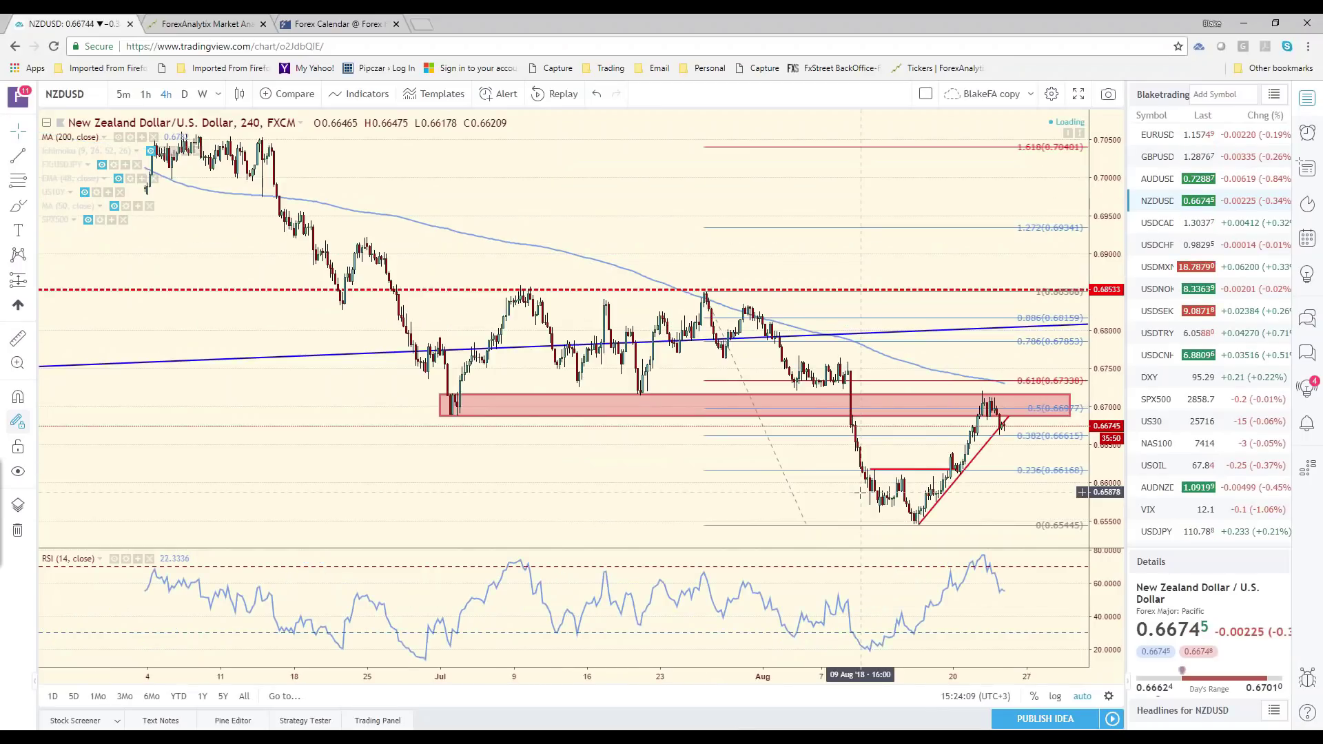
key(alt+Tab)
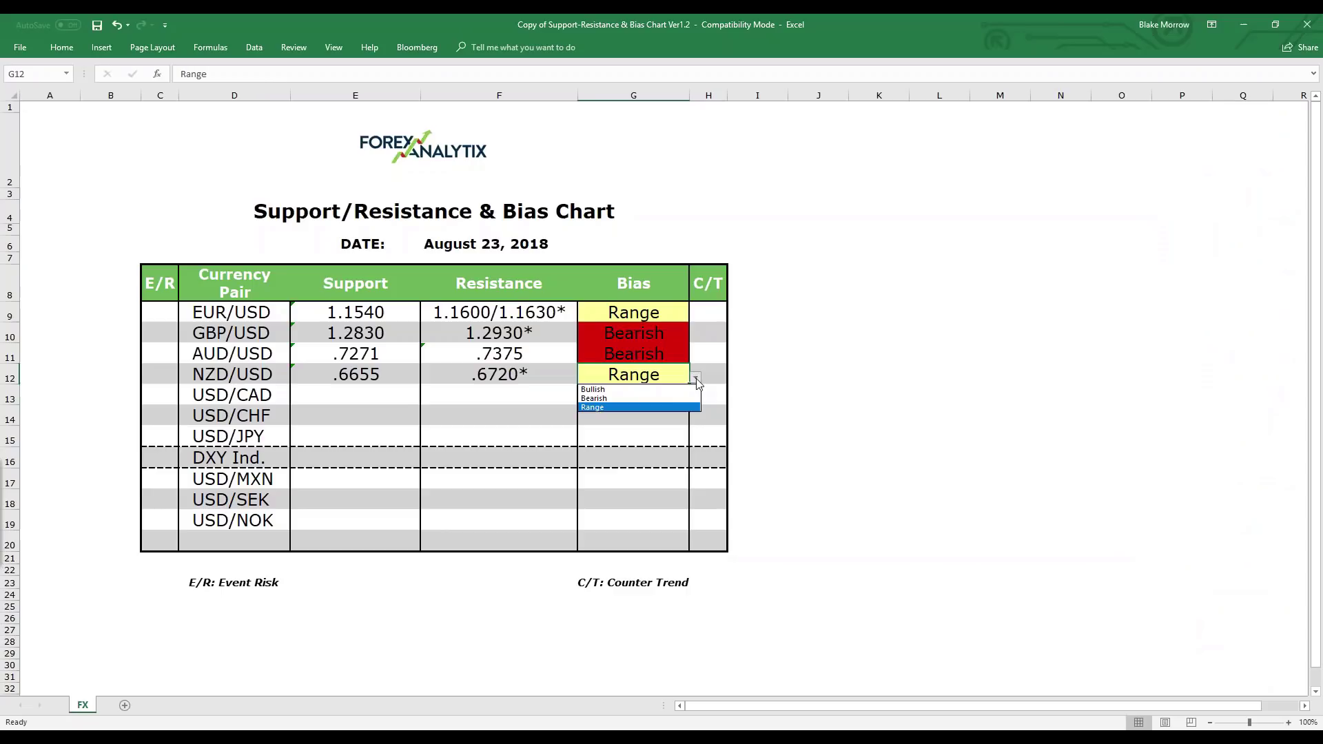
click(667, 406)
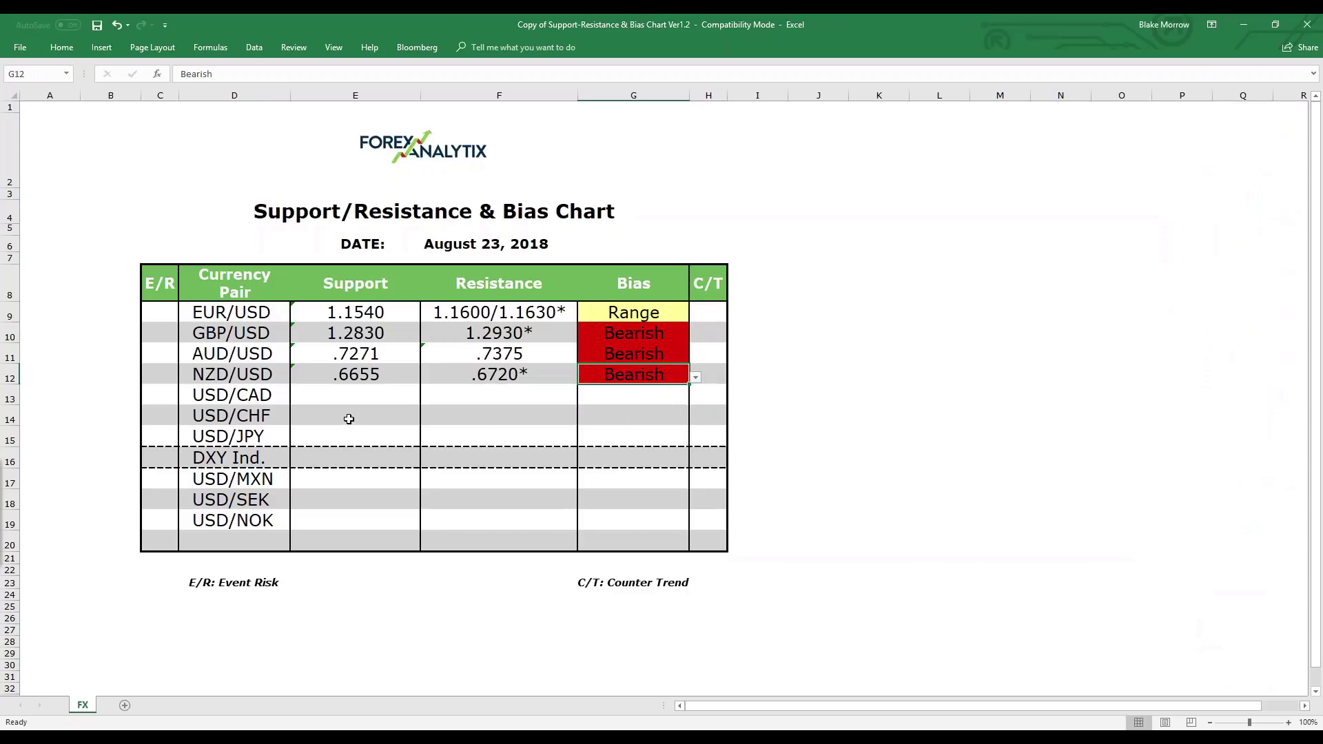
click(552, 335)
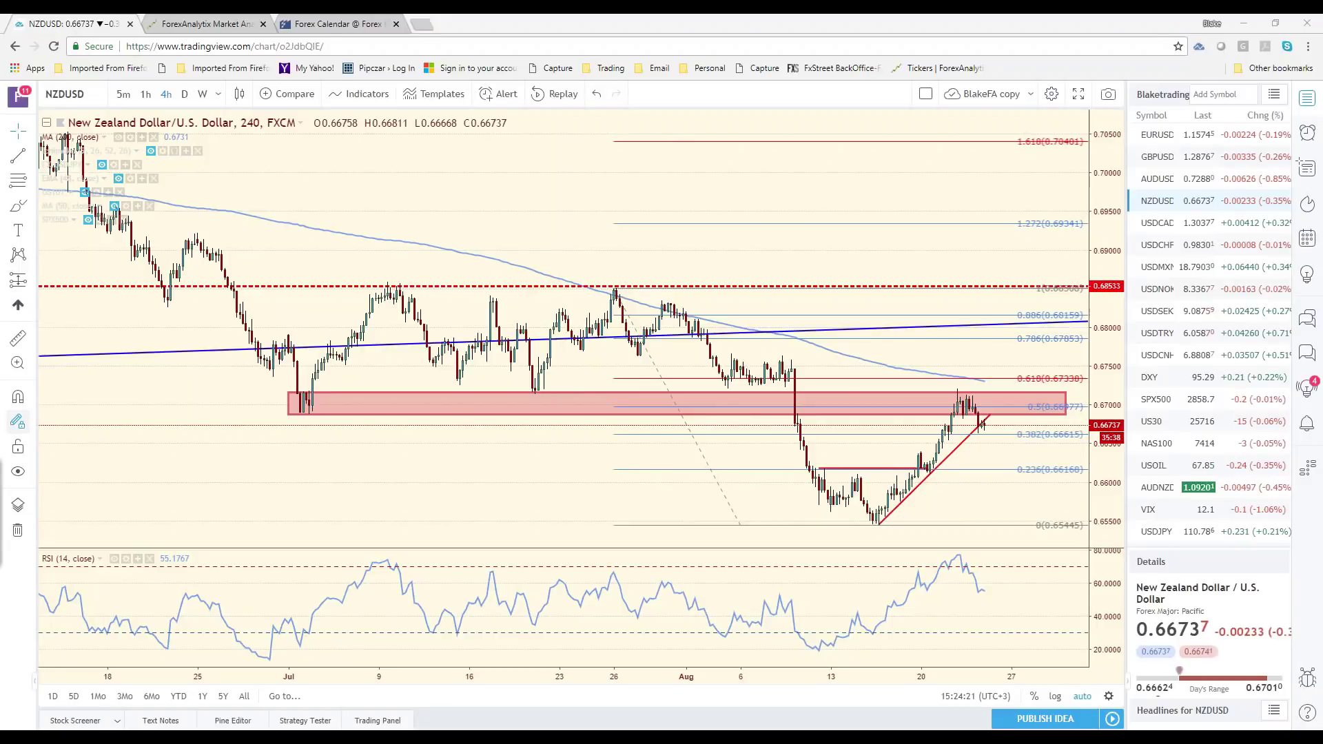
- Load USDCAD, zoom out, and extend both descending red channel lines to the right
key(Down)
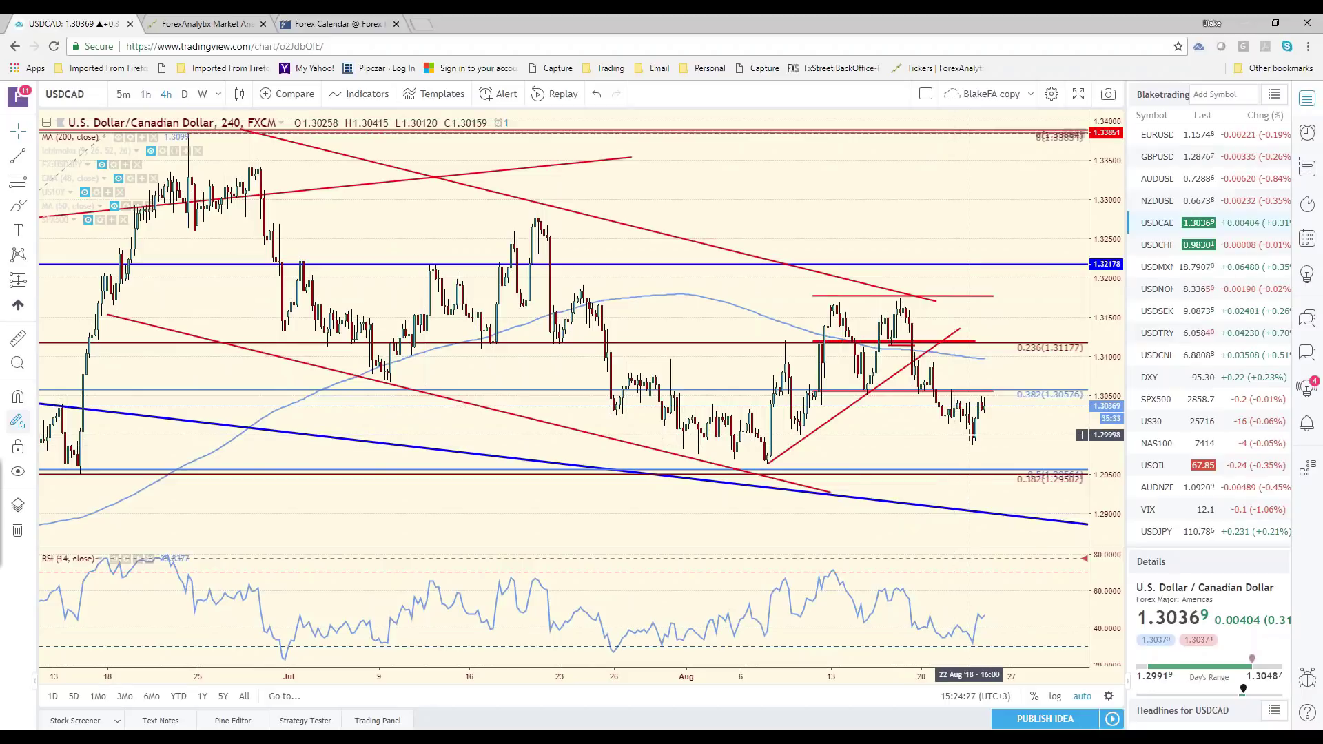
click(888, 392)
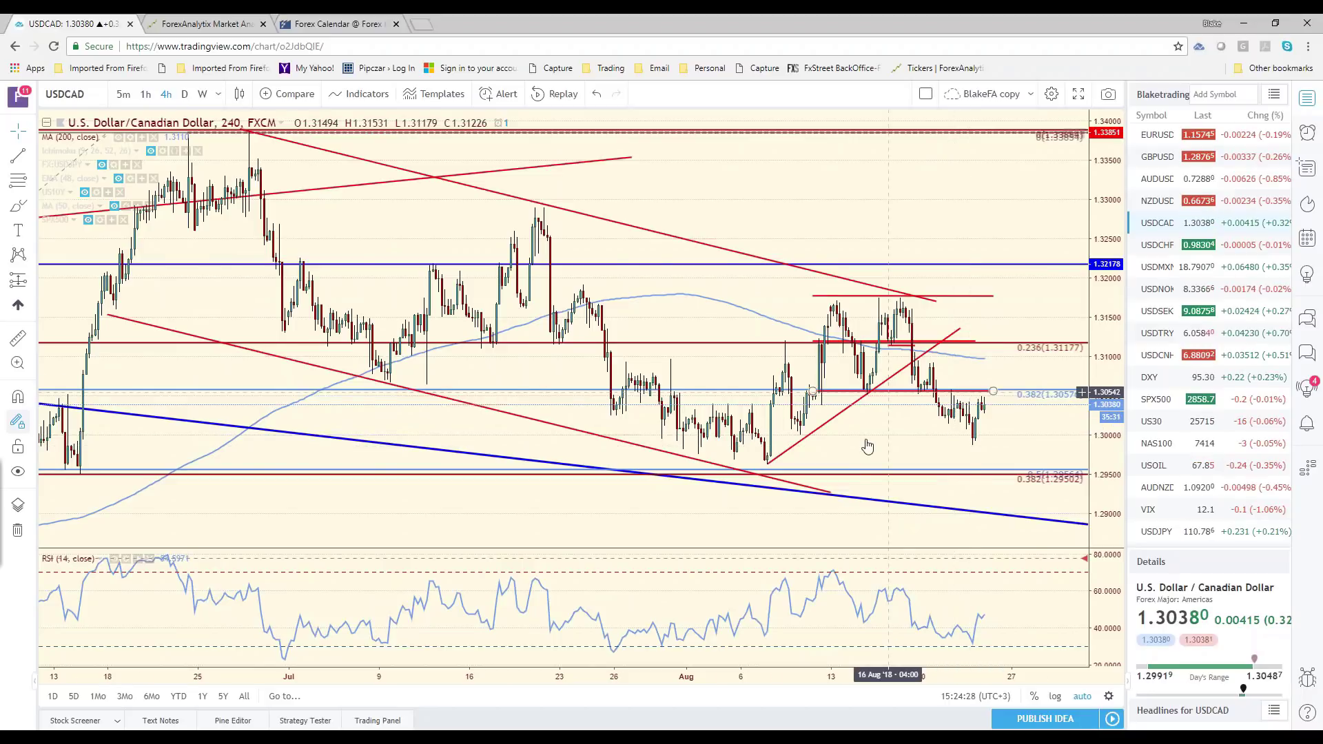
scroll(867, 447, down, 3)
drag(933, 329, 681, 380)
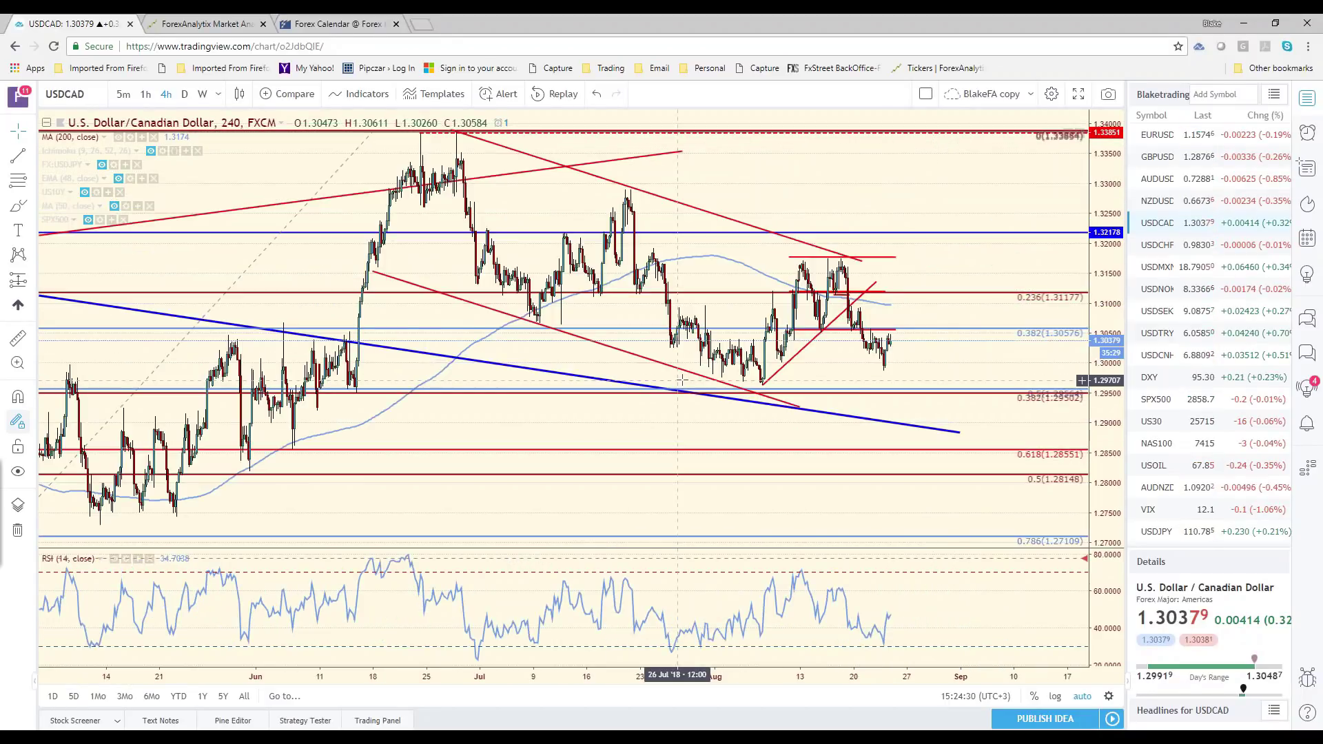
click(864, 268)
drag(865, 269, 913, 281)
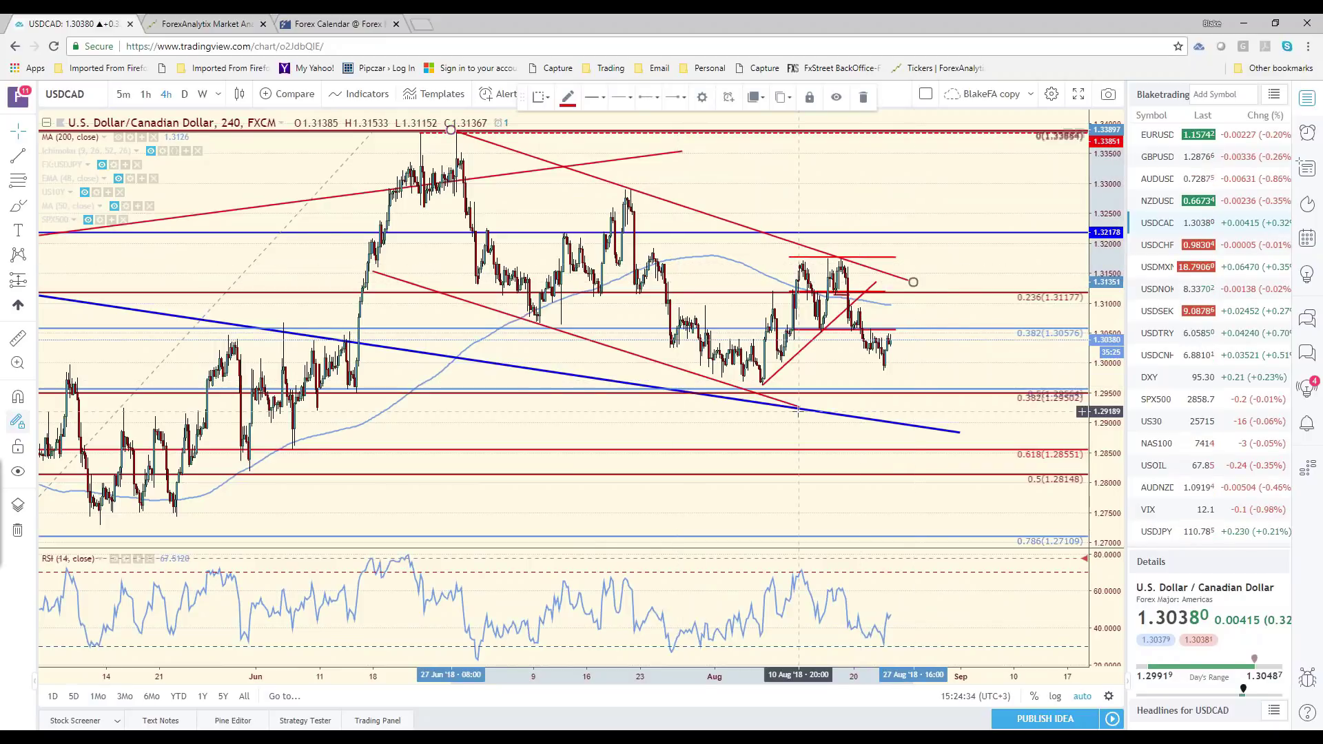
drag(798, 410, 876, 435)
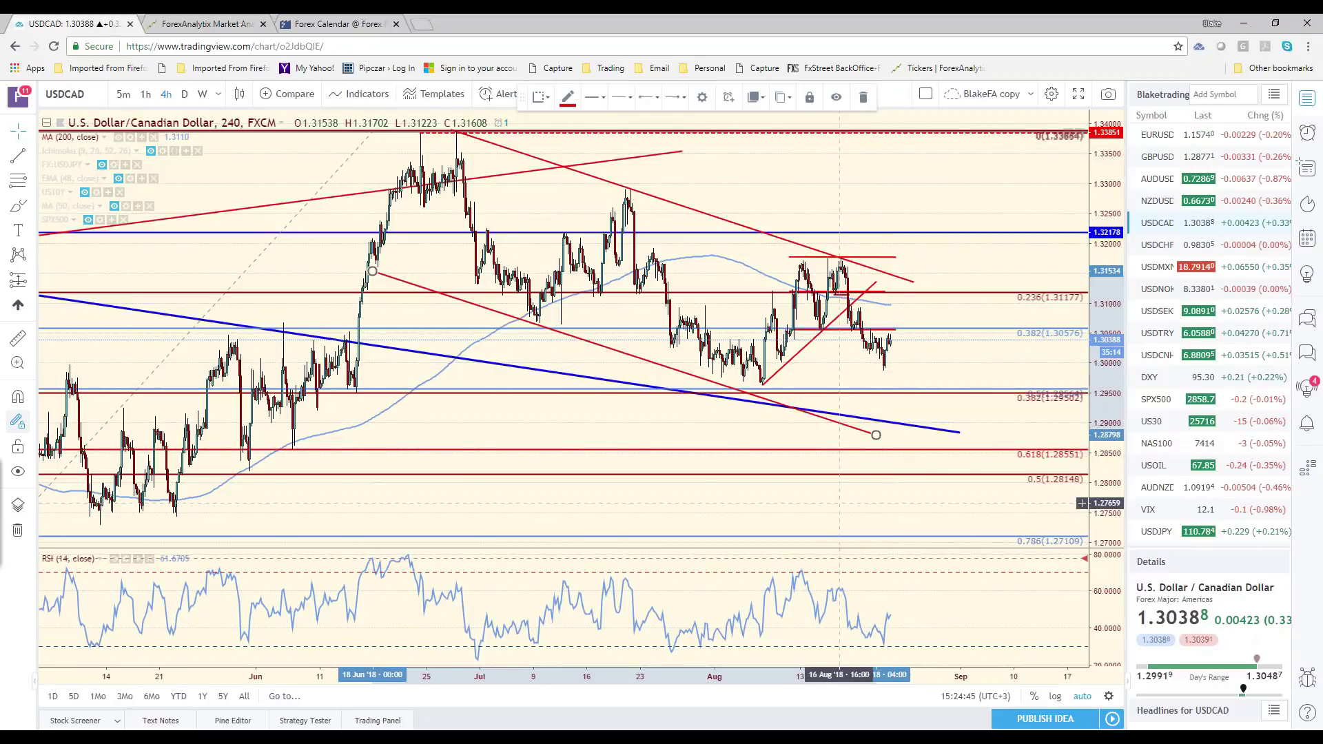
key(alt+Tab)
click(373, 395)
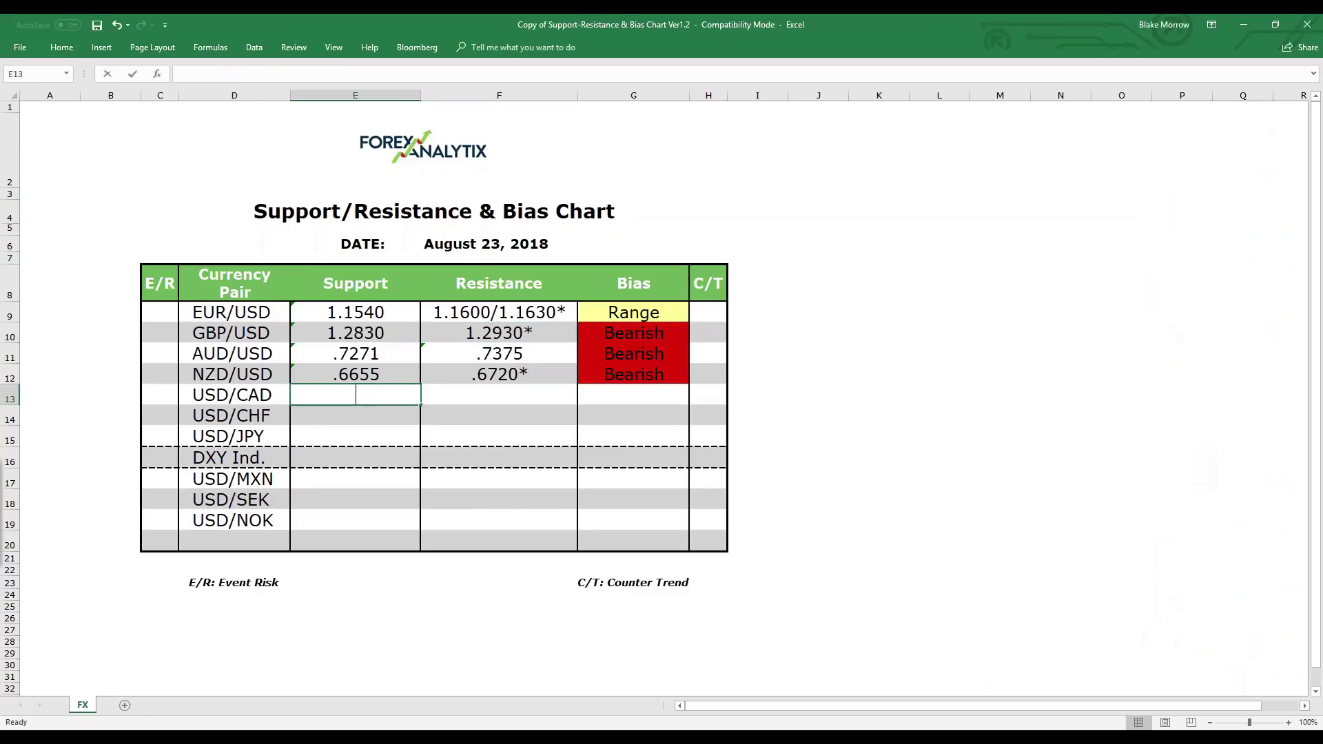
- Enter USD/CAD support 1.2990 and resistance 1.3055, checking the chart in between
text(1.2990)
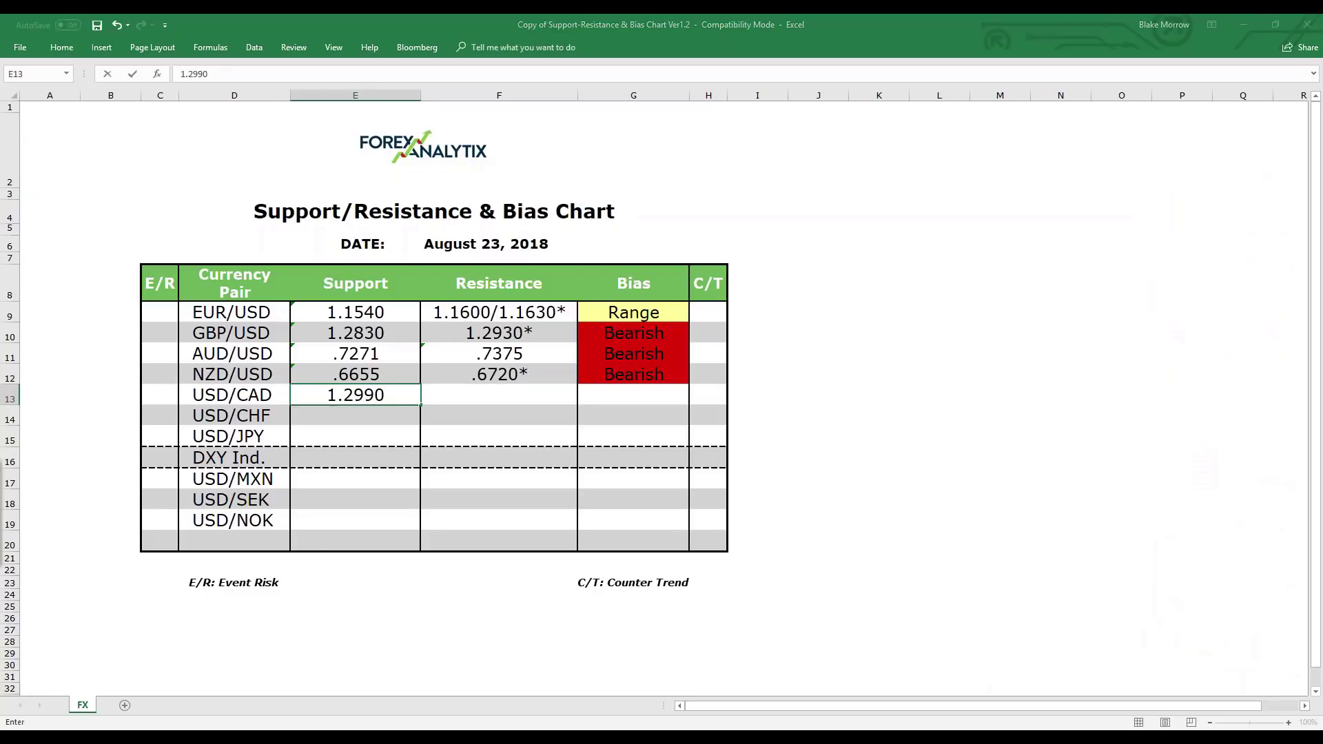
key(alt+Tab)
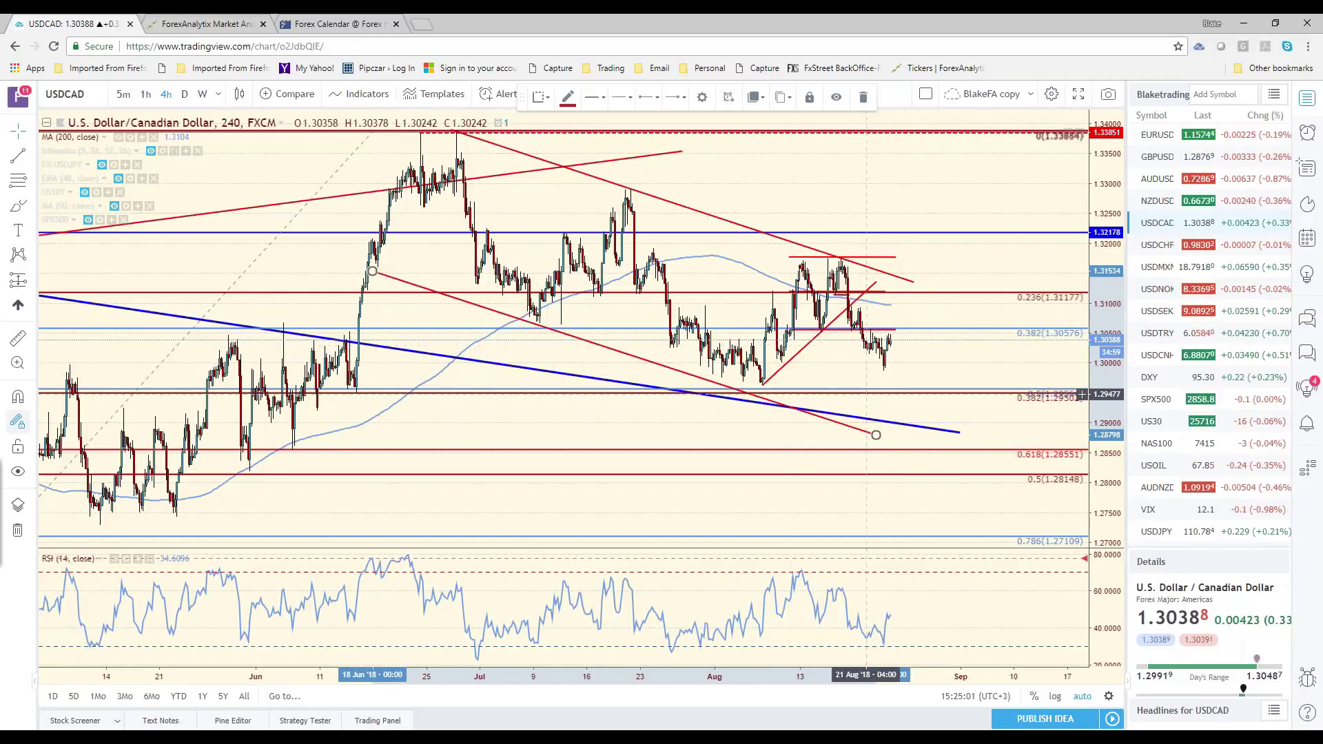
key(alt+Tab)
click(506, 395)
text(1.3055)
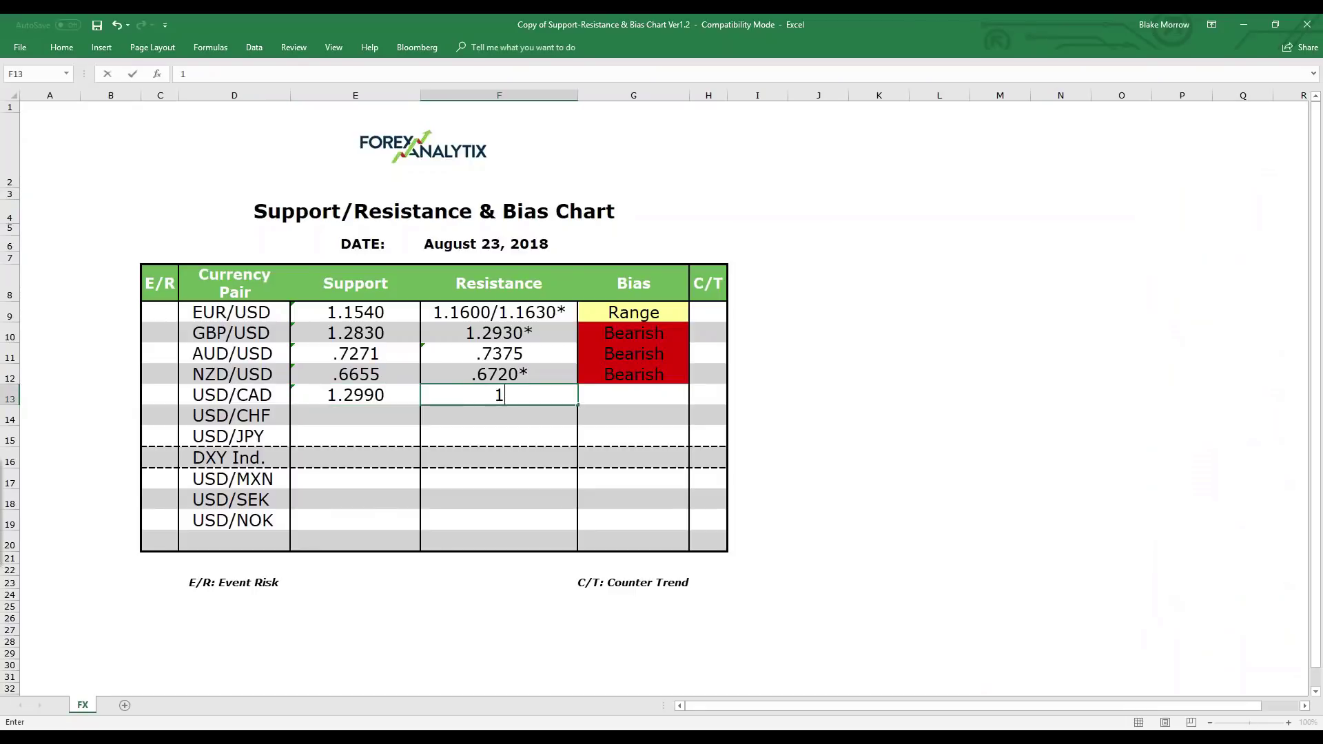
- Choose Range as the USD/CAD bias, then load the USDCHF chart
click(633, 401)
click(695, 398)
click(663, 428)
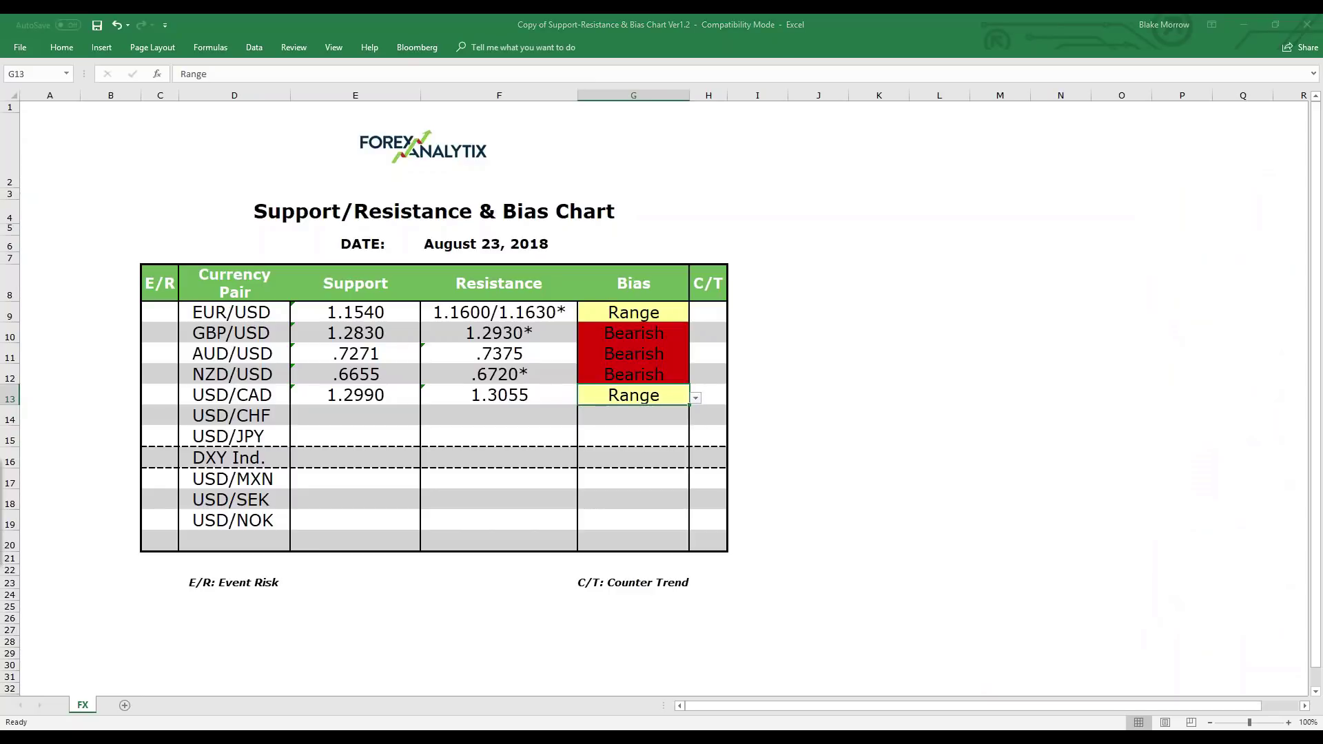
key(alt+Tab)
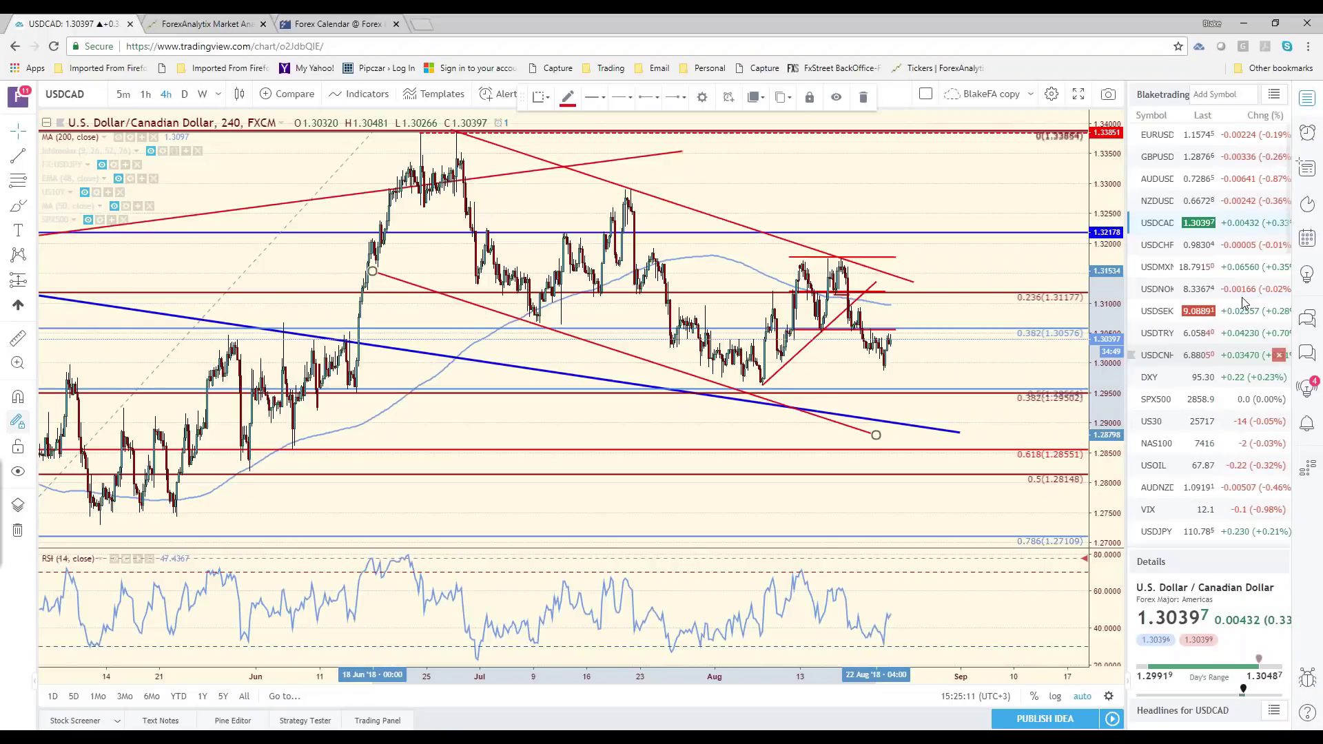
key(Down)
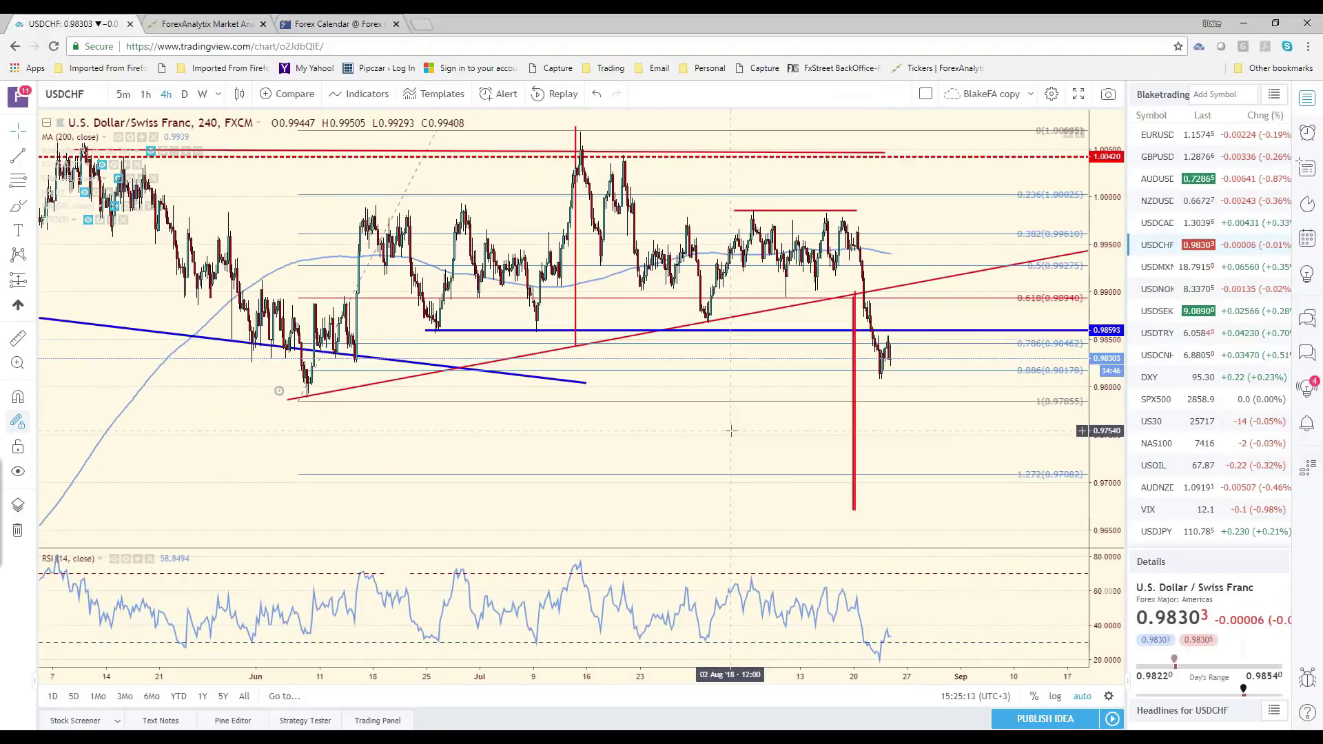
- Inspect the USDCHF chart and enter .9855* as the USD/CHF resistance in F14
scroll(731, 430, up, 1)
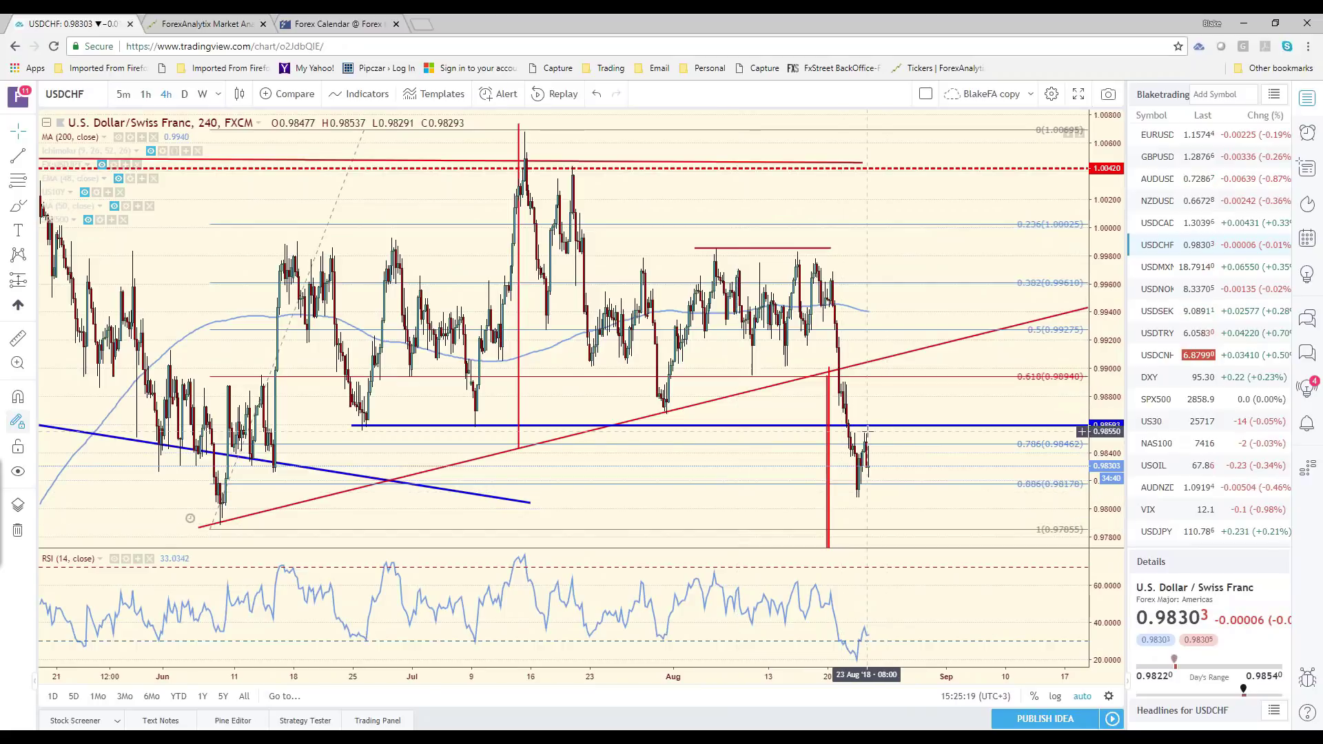
scroll(725, 445, down, 3)
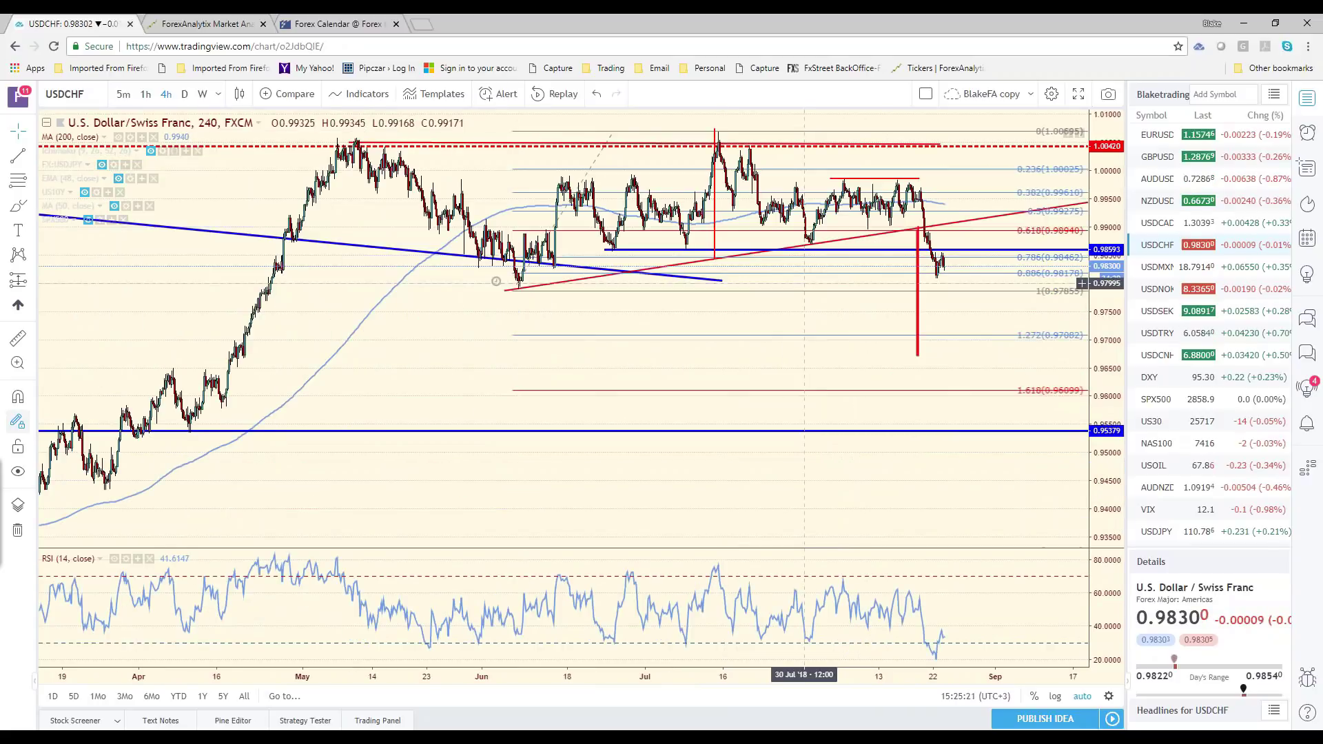
click(715, 259)
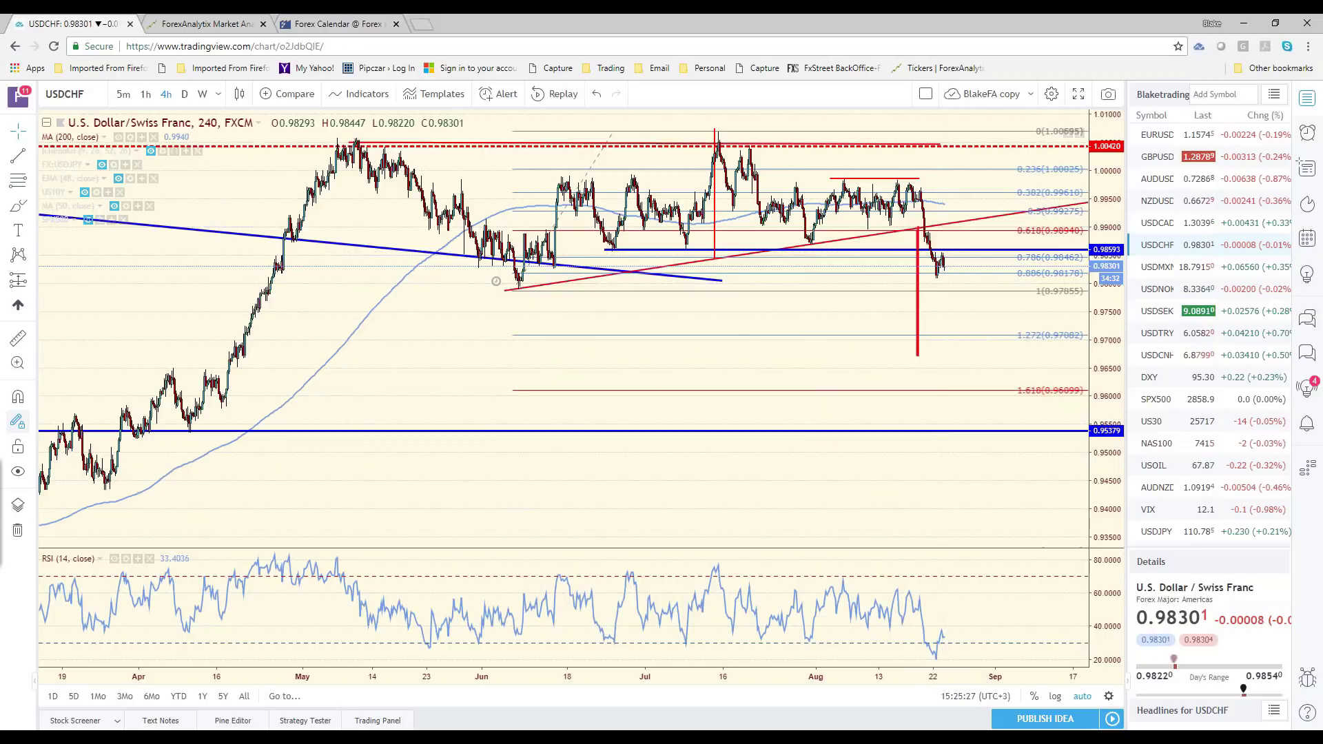
key(alt+Tab)
click(525, 418)
key(F2)
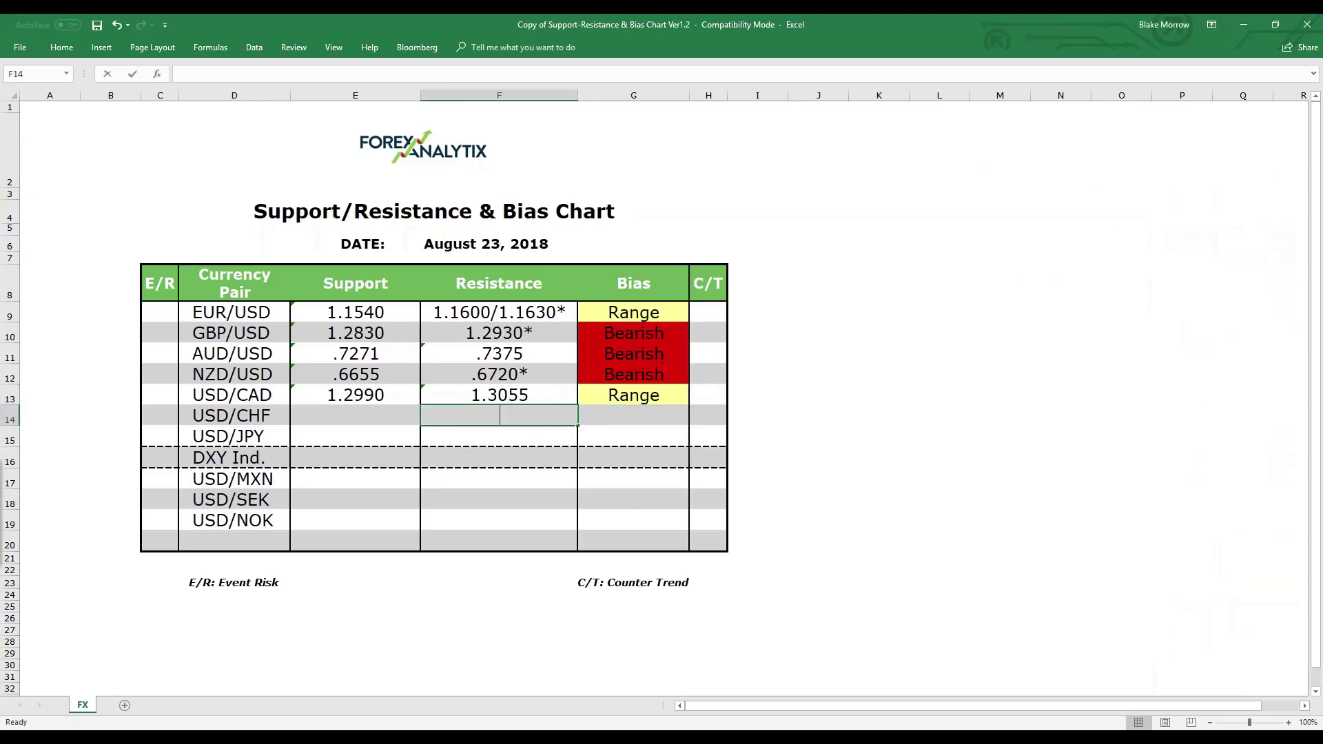
text(.9855*)
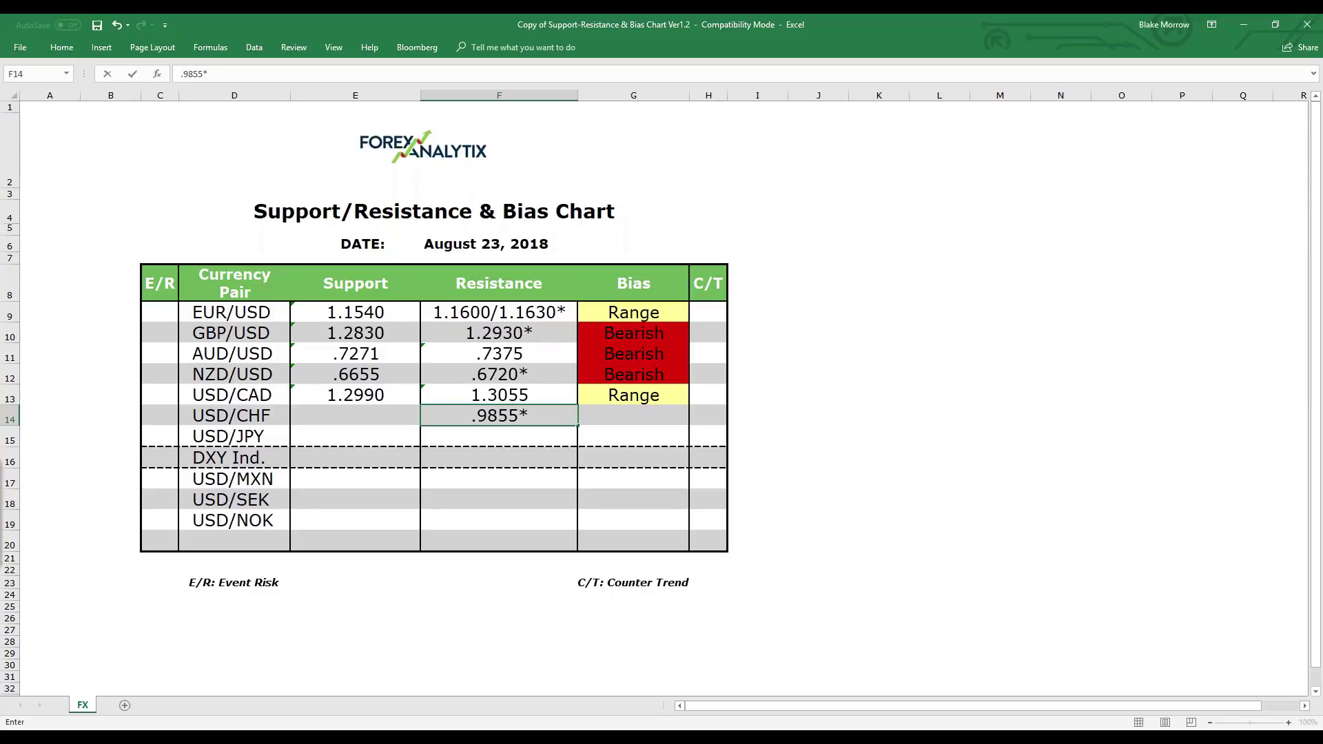
- Recheck the USDCHF chart and enter .9810 as the USD/CHF support in E14
key(alt+Tab)
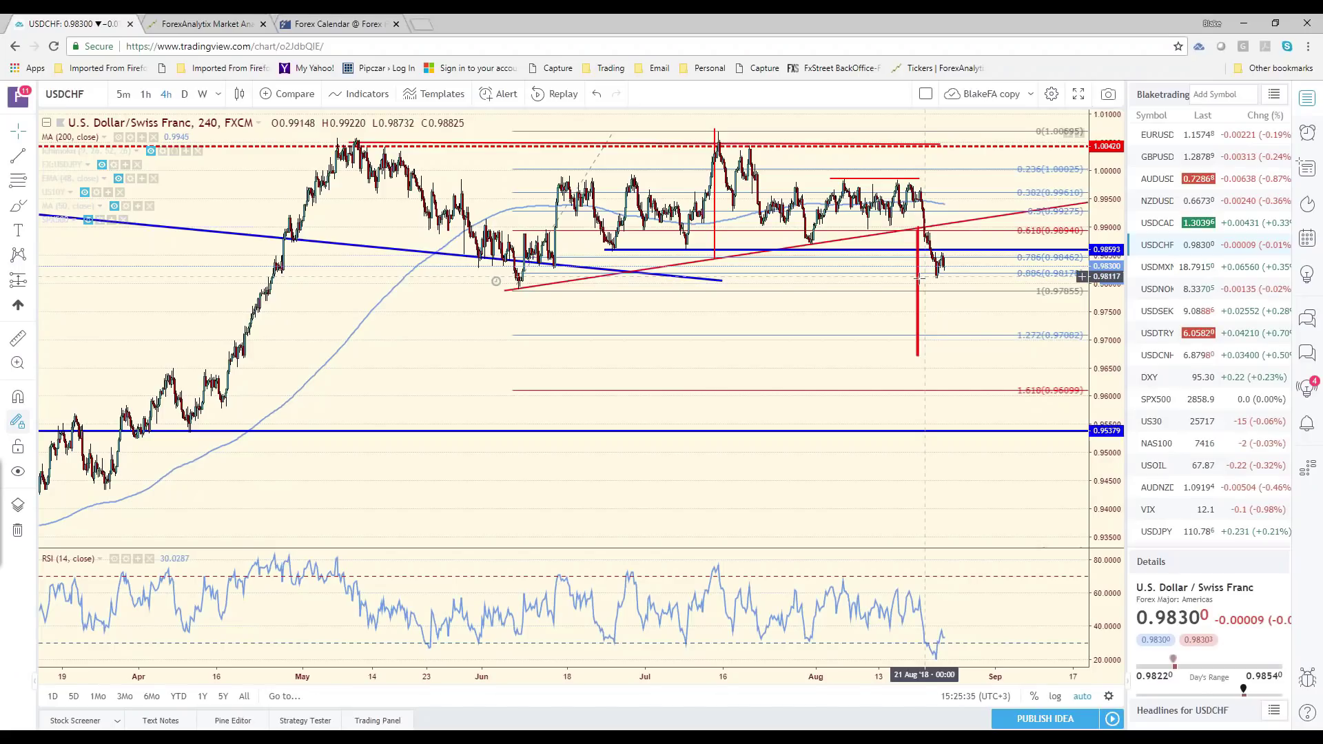
scroll(920, 279, up, 3)
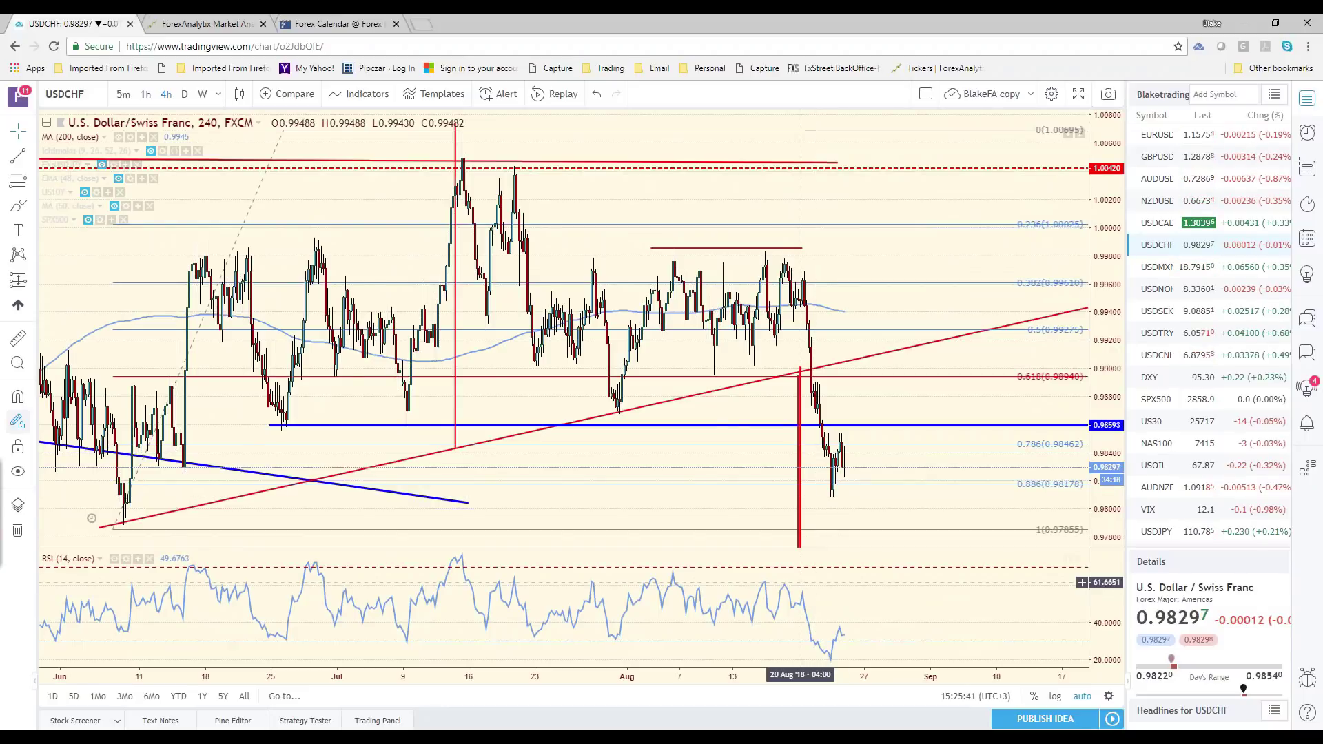
key(alt+Tab)
click(384, 416)
text(.981)
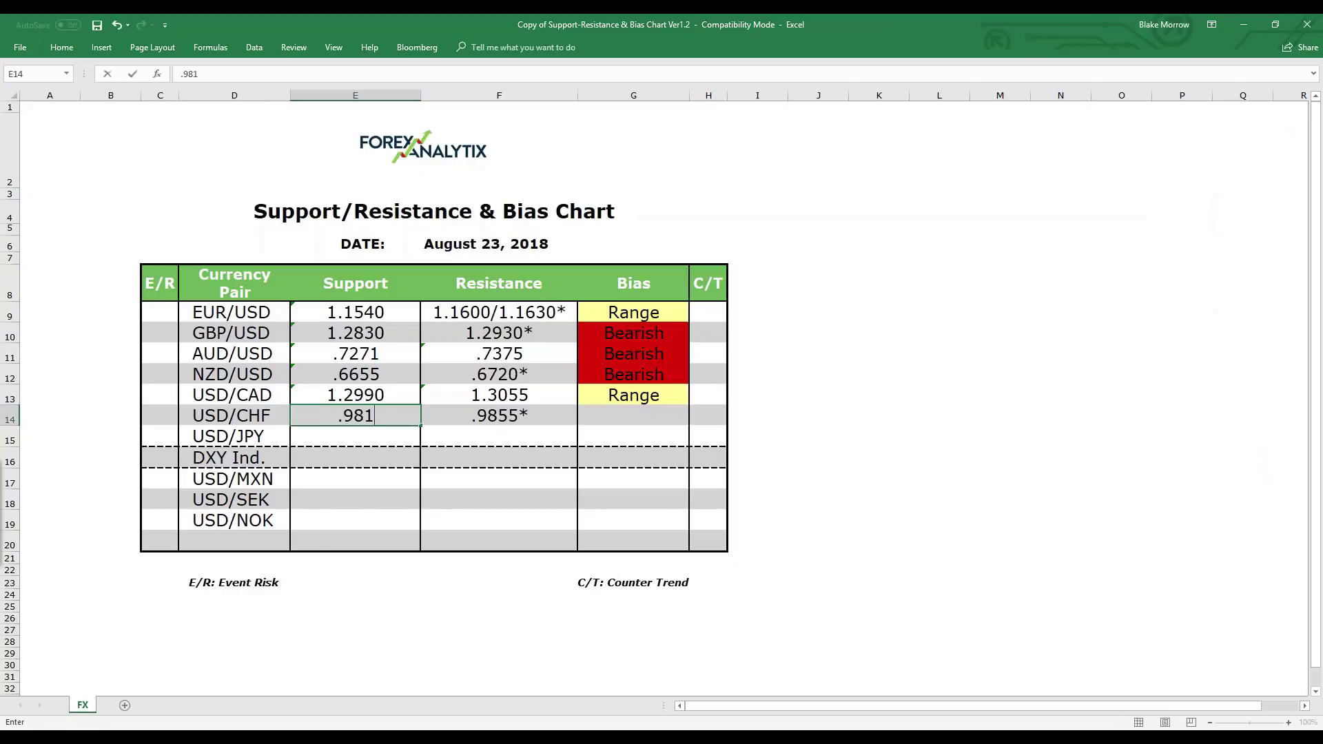
text(0)
- Set the USD/CHF bias in G14 to Bearish and hide Excel
click(632, 421)
key(alt+Down)
key(Escape)
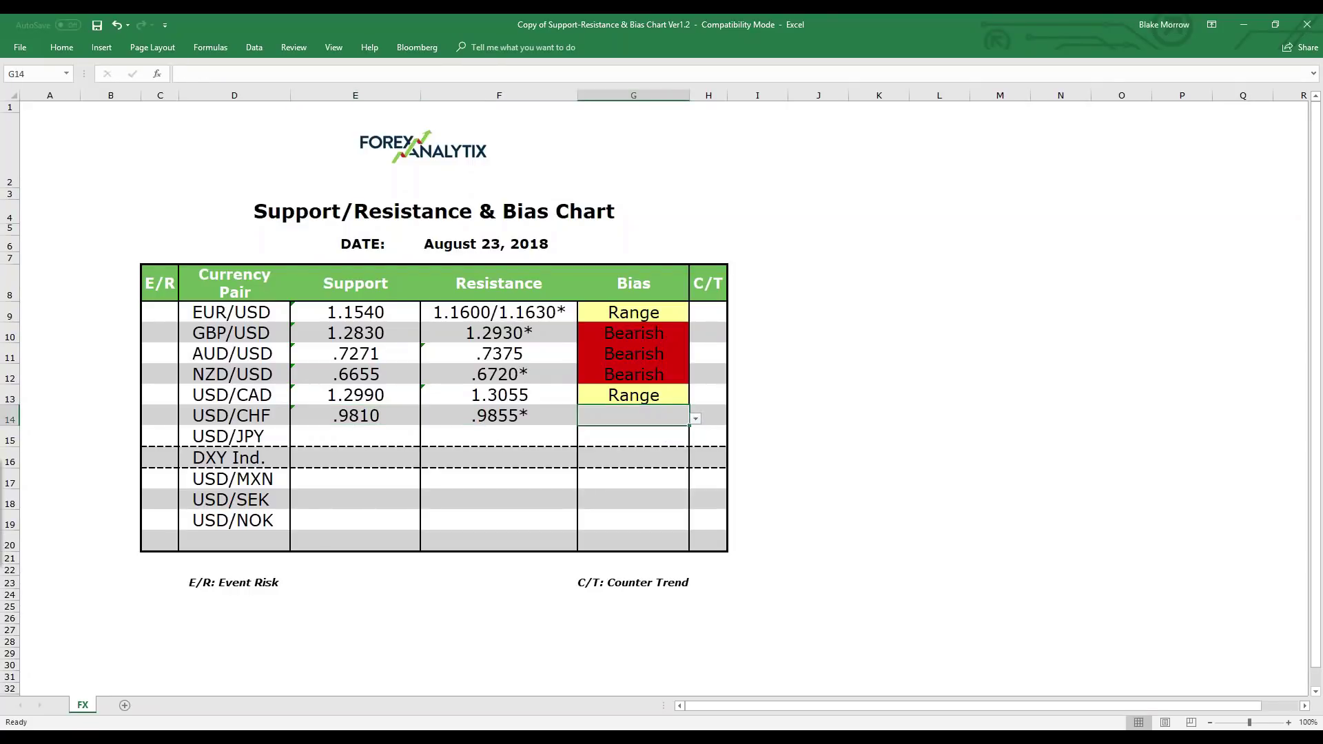
key(alt+Down)
key(Down)
key(Return)
click(1249, 27)
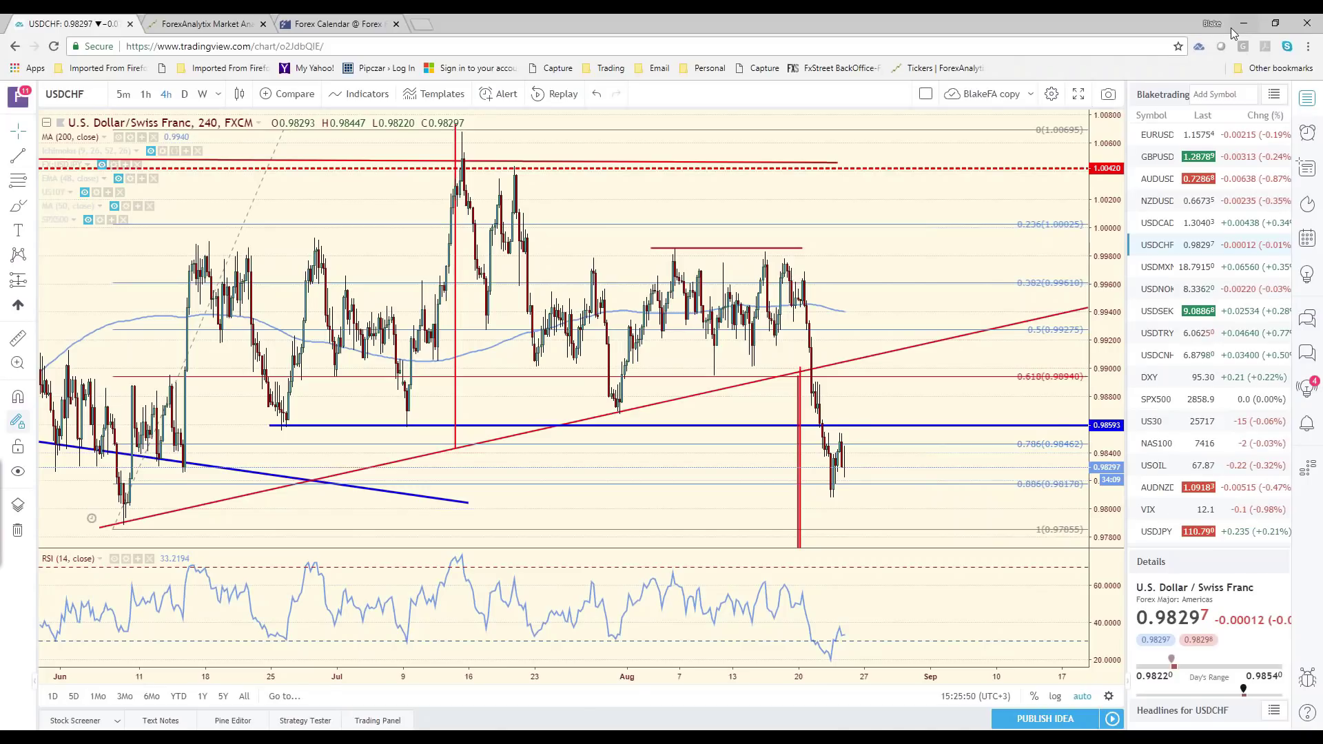
- Scroll through the Forex Factory calendar to the Aug 22–23 events, then return to TradingView
key(ctrl+3)
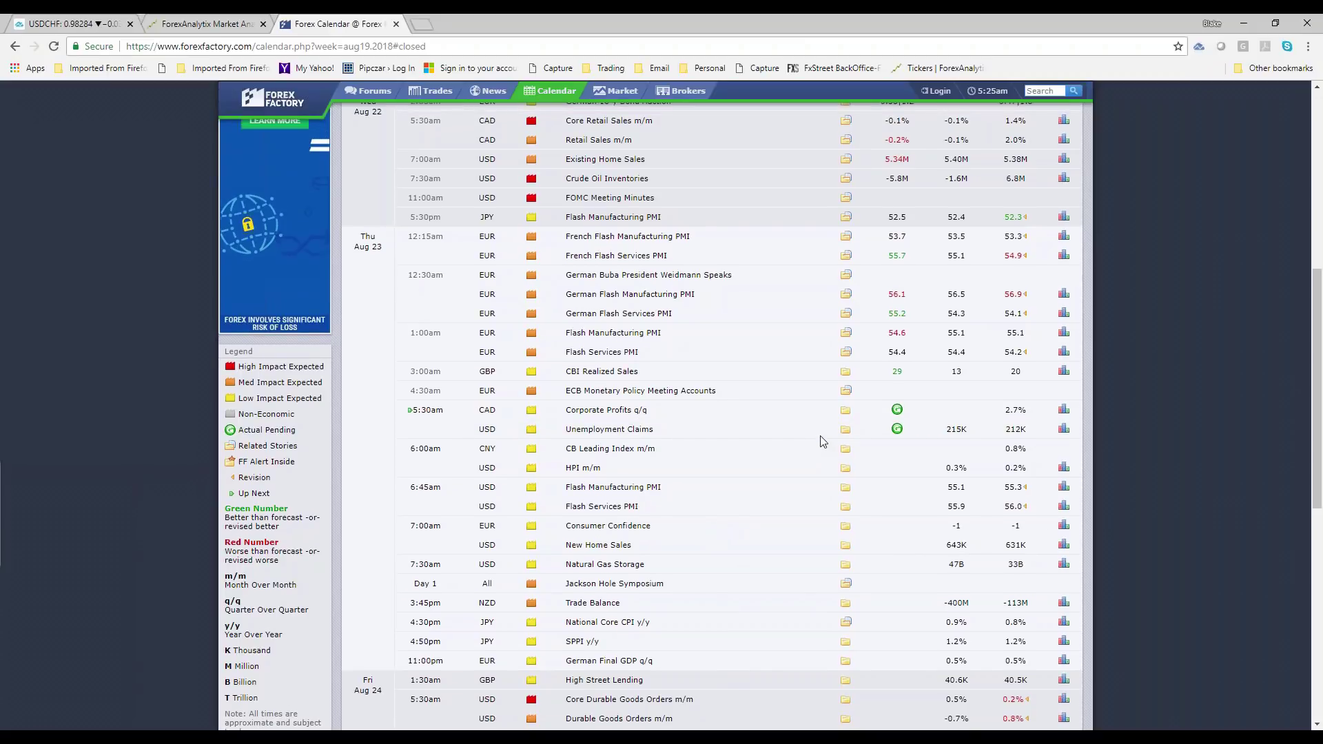
scroll(821, 441, up, 3)
scroll(813, 445, up, 4)
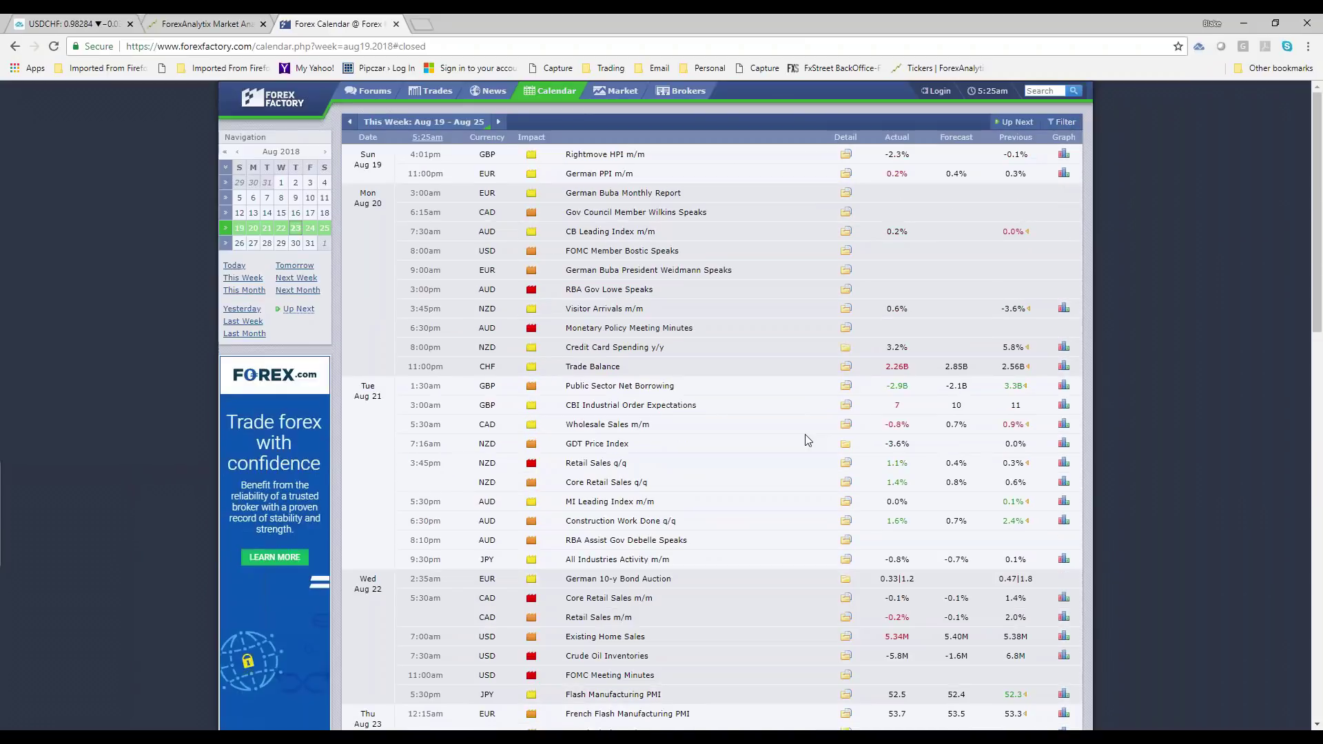
scroll(805, 435, down, 2)
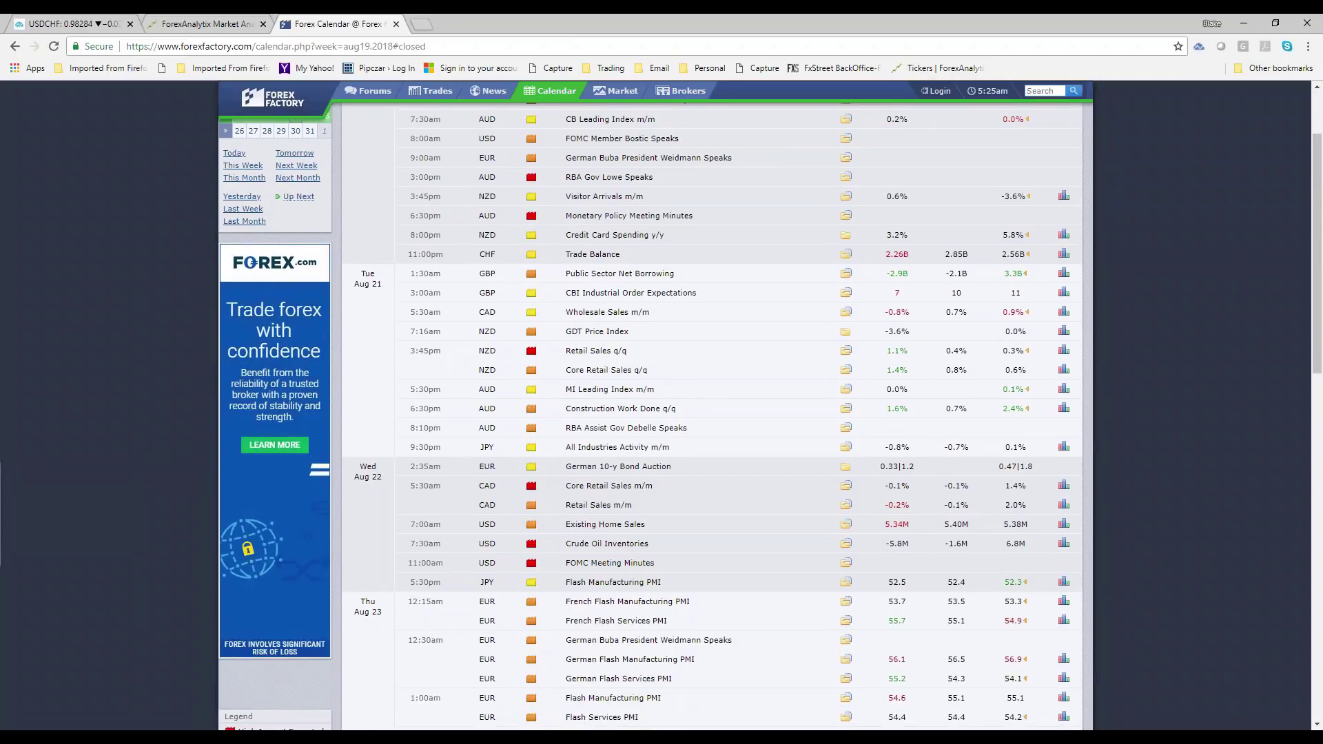
scroll(829, 510, down, 4)
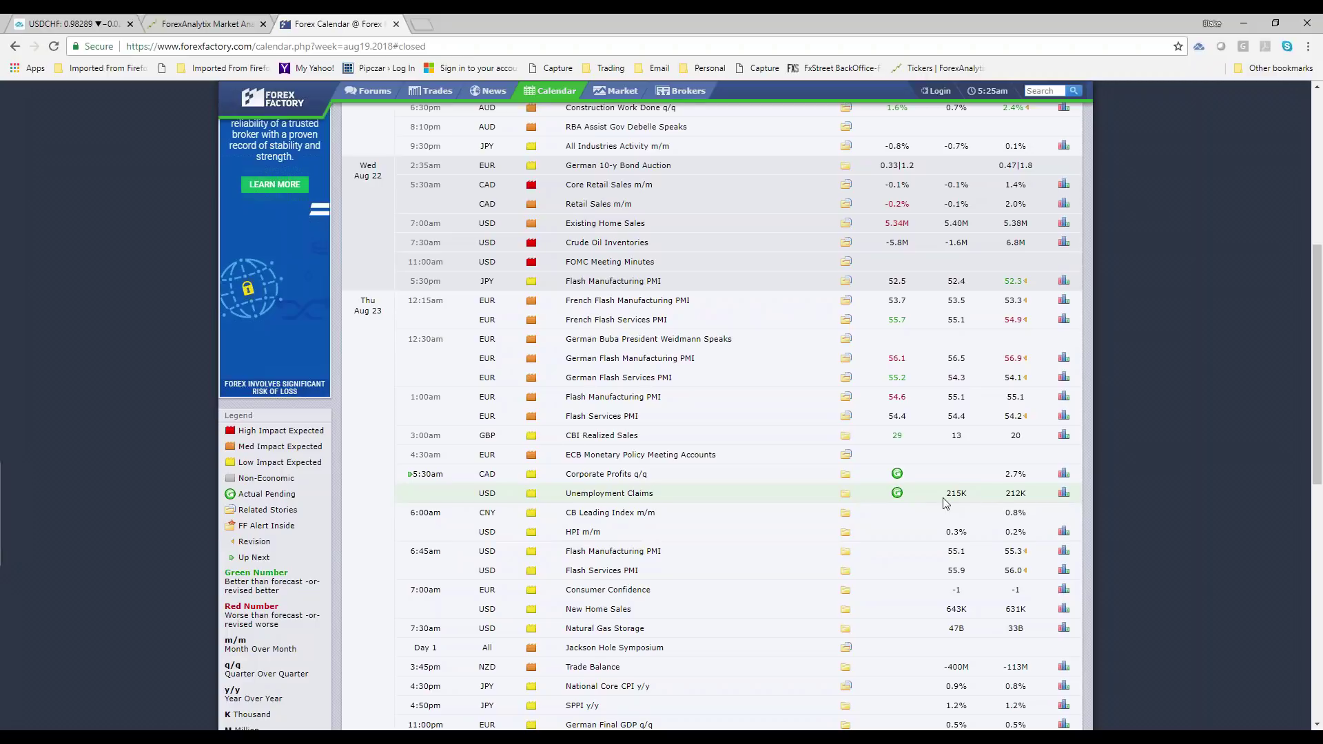
click(1244, 22)
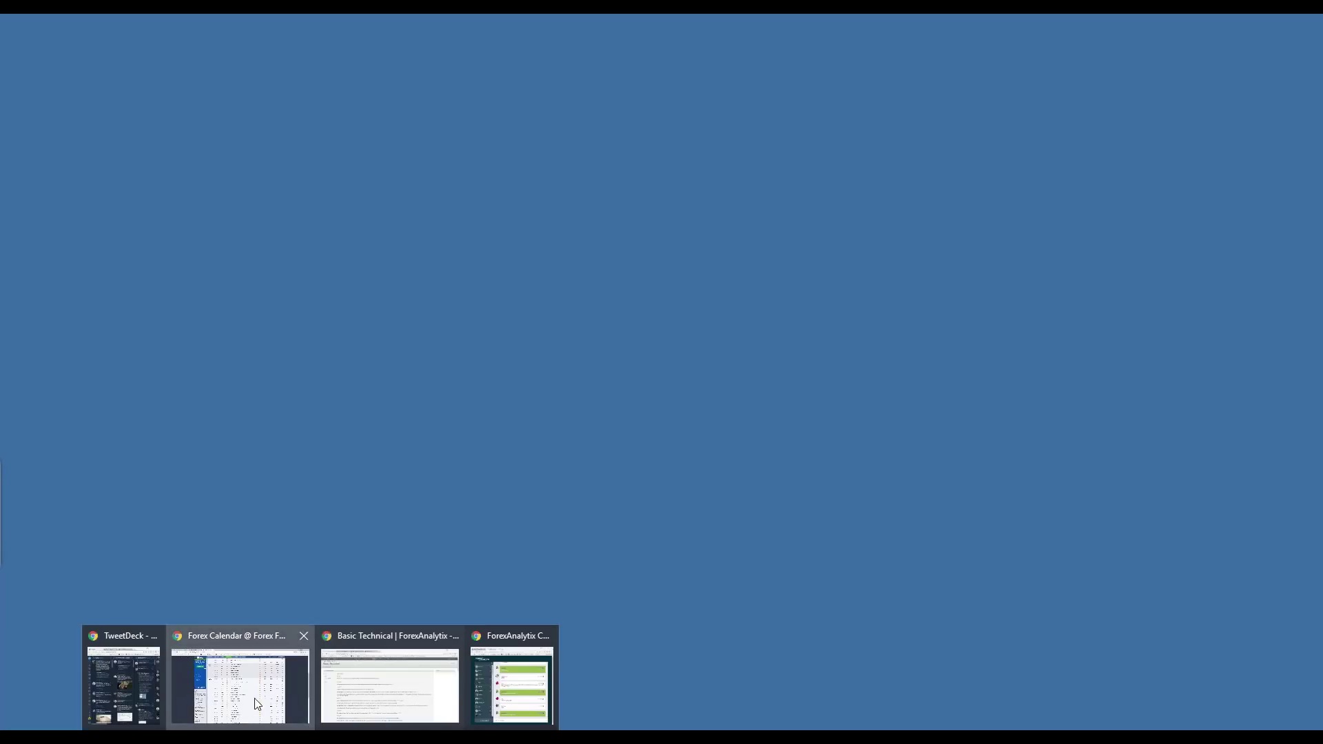
click(256, 703)
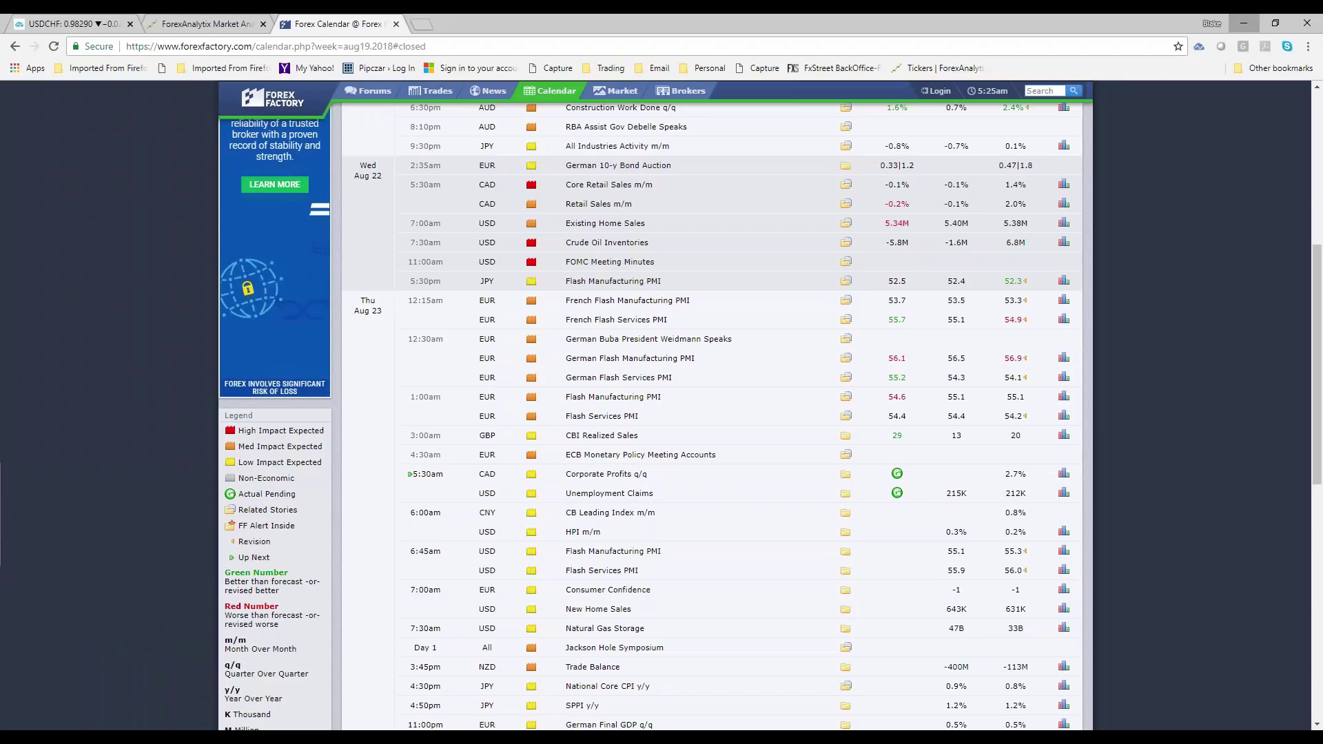
click(76, 24)
- Load USDMXN, tilt the red line near 18.85 down, then delete it
key(Down)
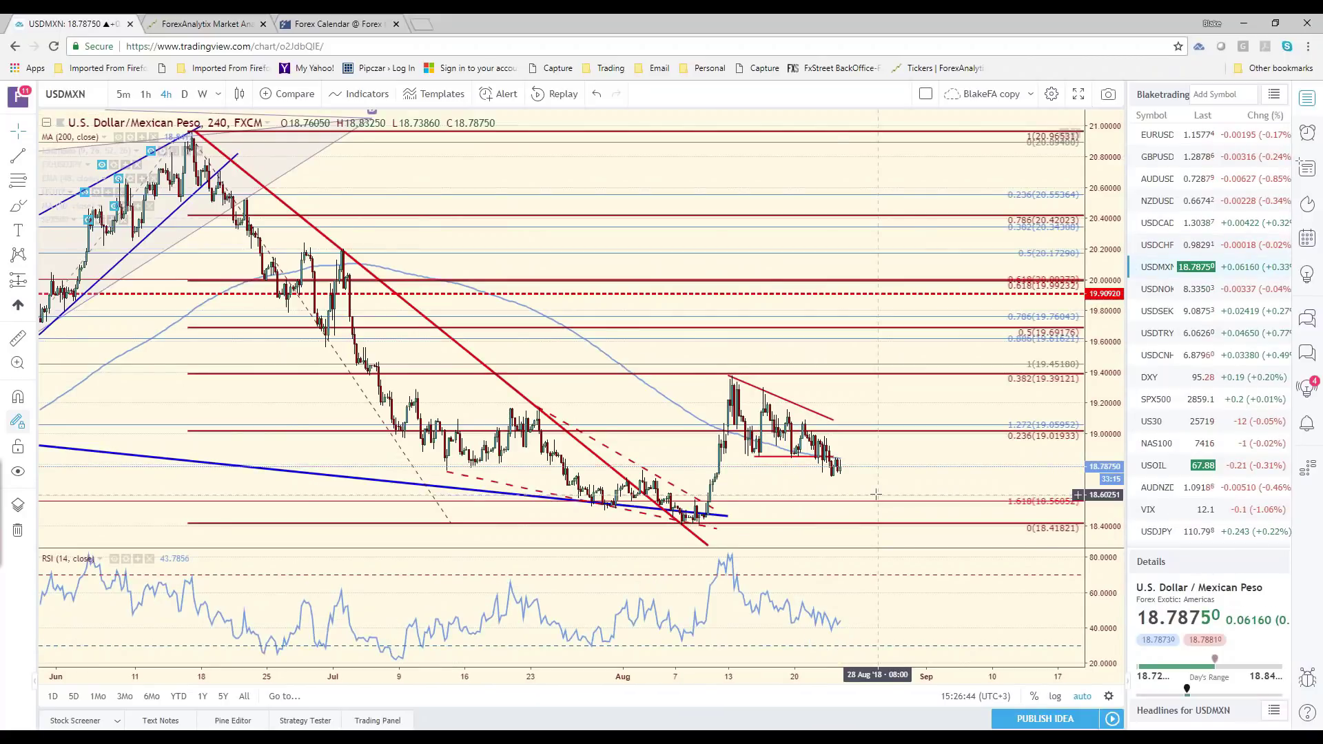
scroll(736, 433, up, 3)
click(736, 429)
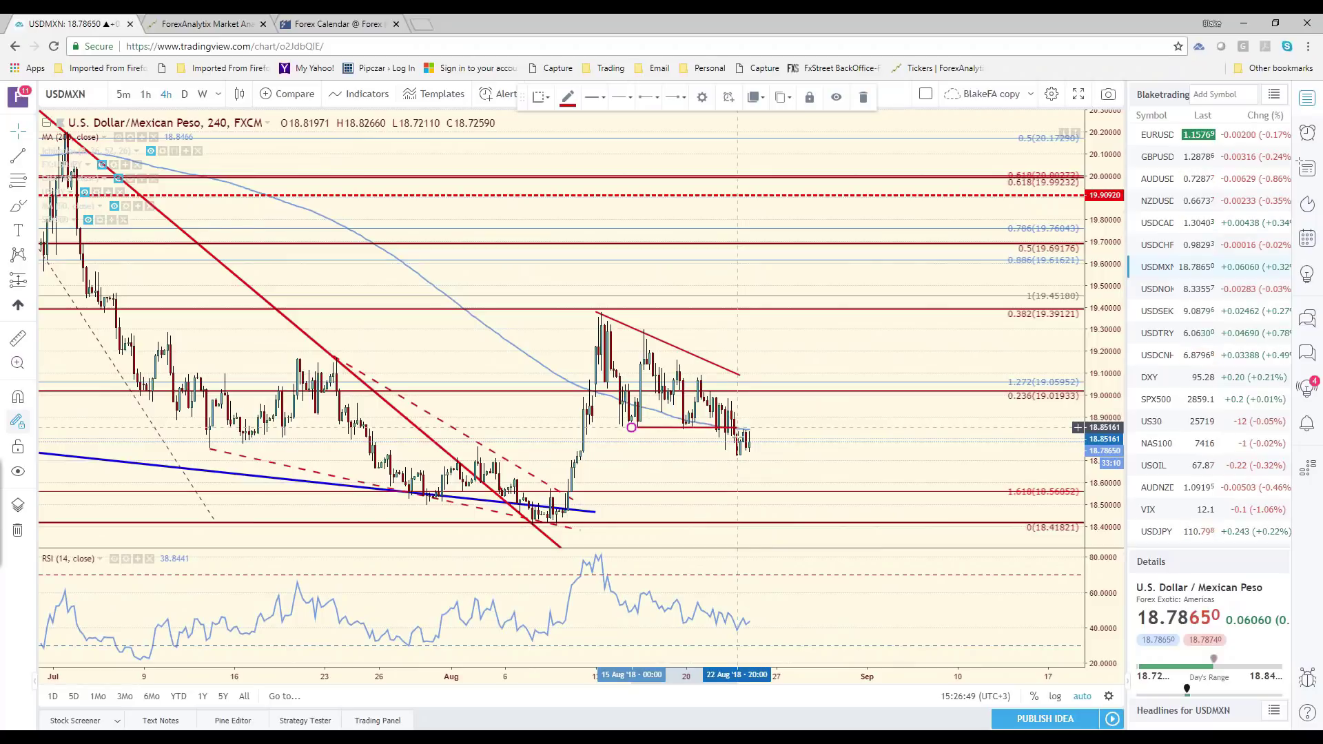
drag(738, 428, 770, 465)
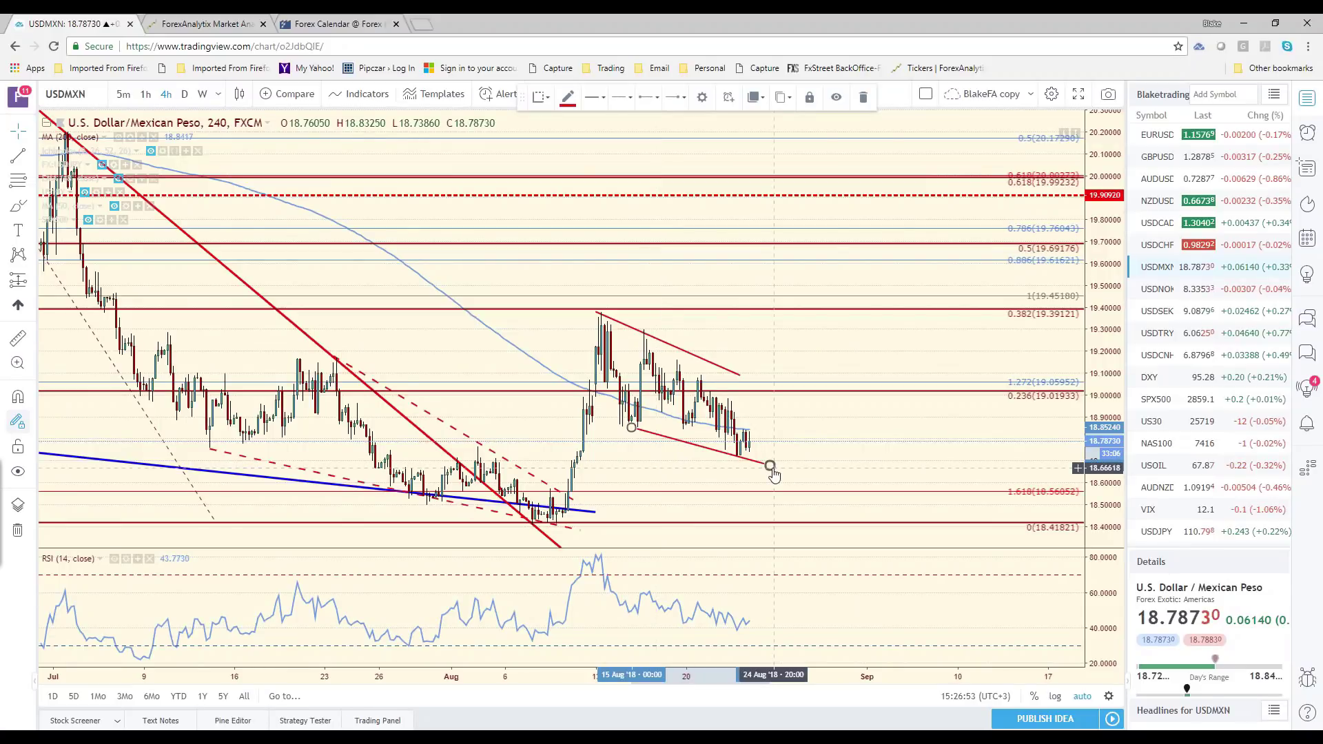
drag(771, 467, 773, 468)
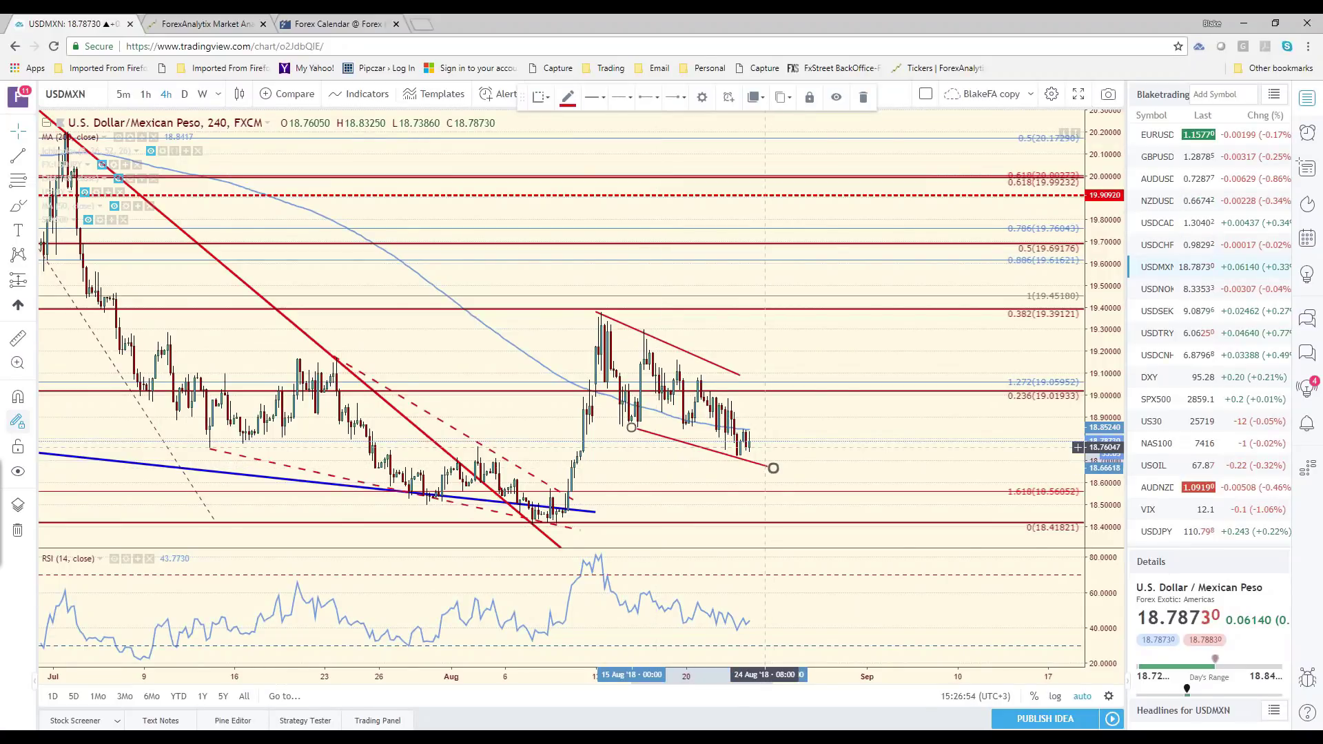
key(Delete)
- Extend the upper red trend line and clone it below the candles to form a descending channel
drag(734, 377, 784, 381)
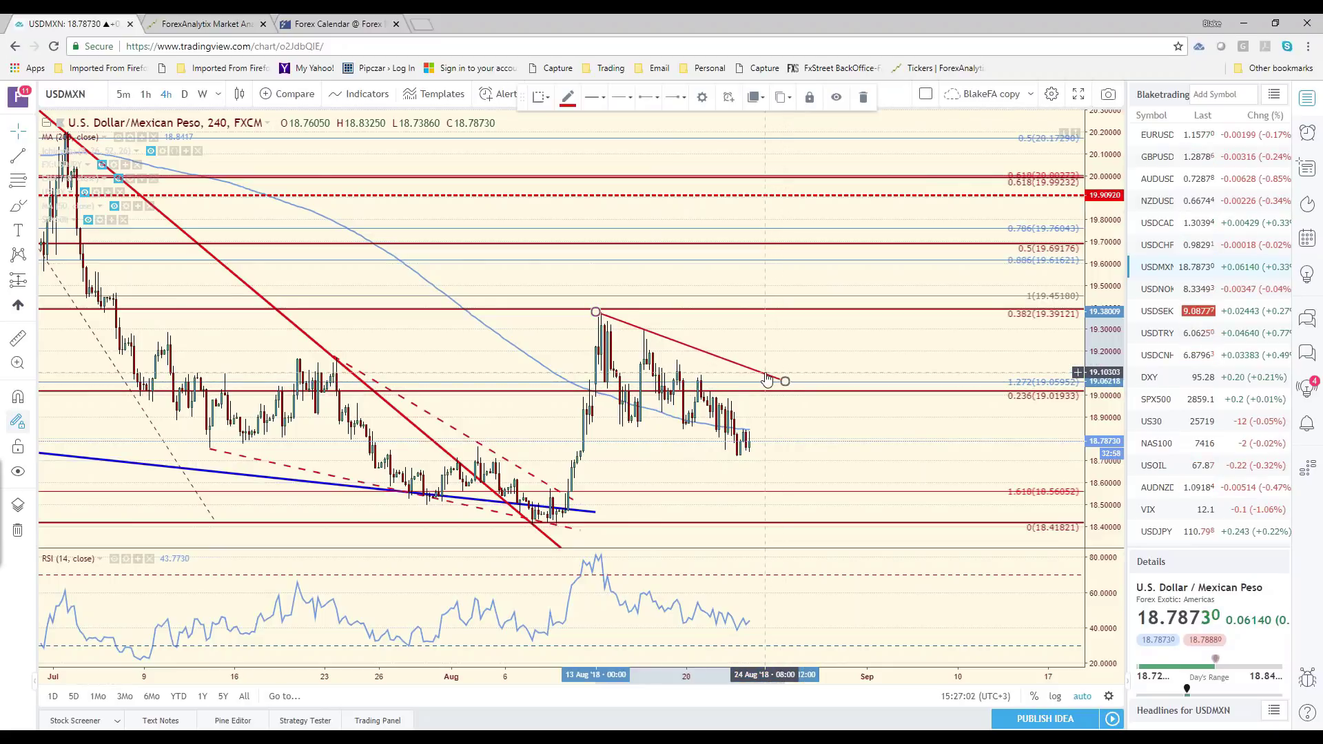
right_click(767, 378)
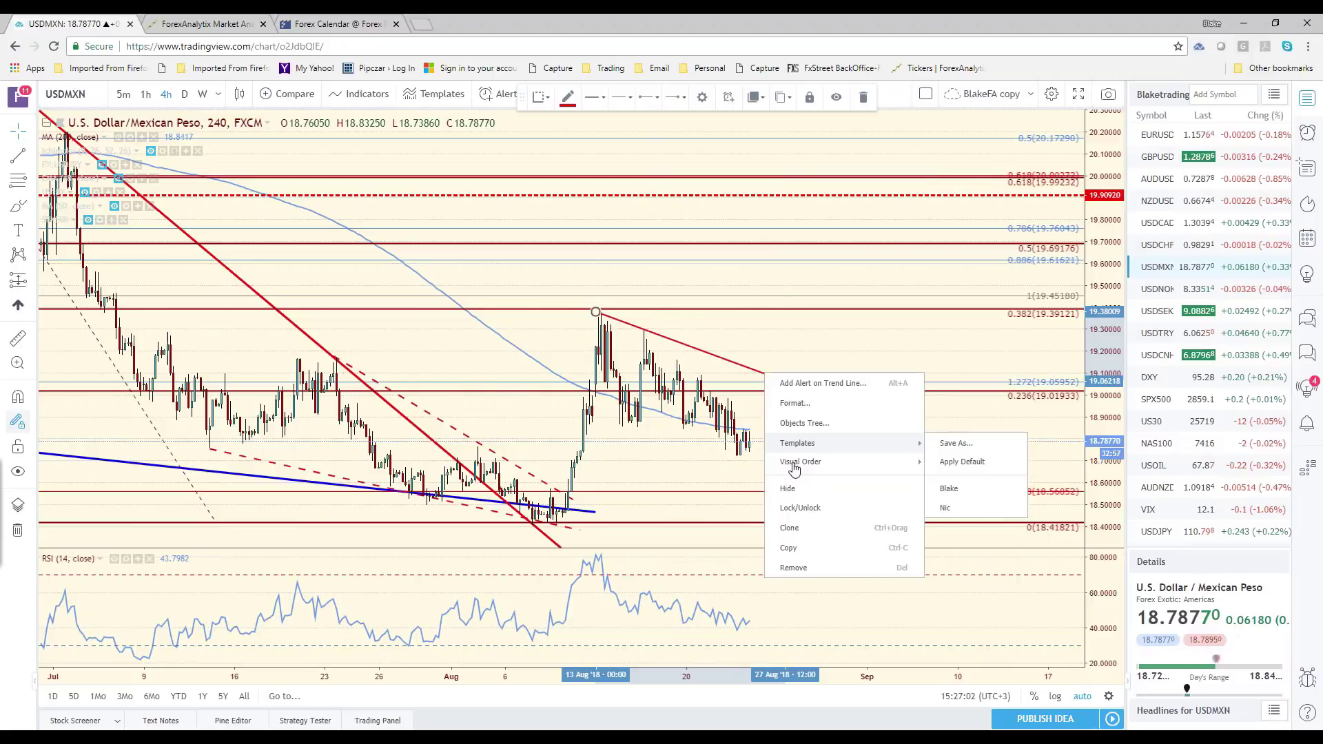
click(789, 528)
drag(780, 391, 751, 464)
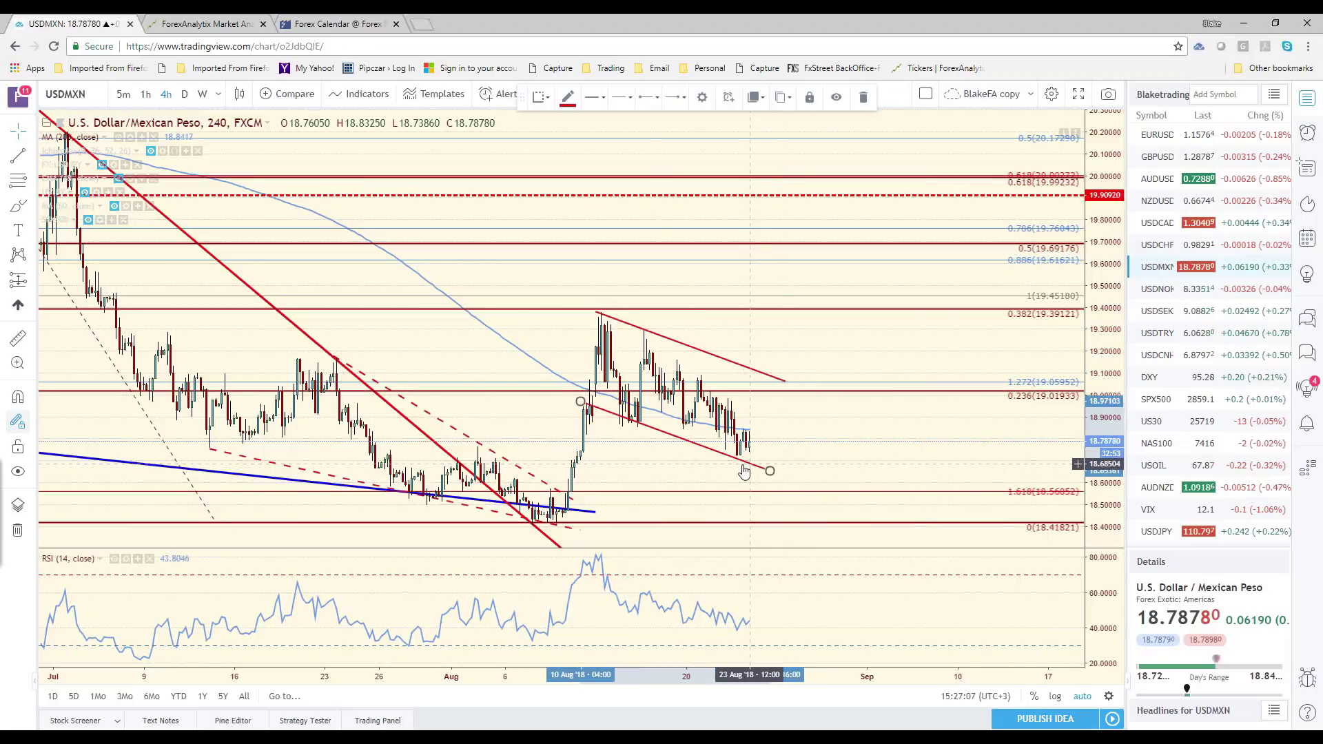
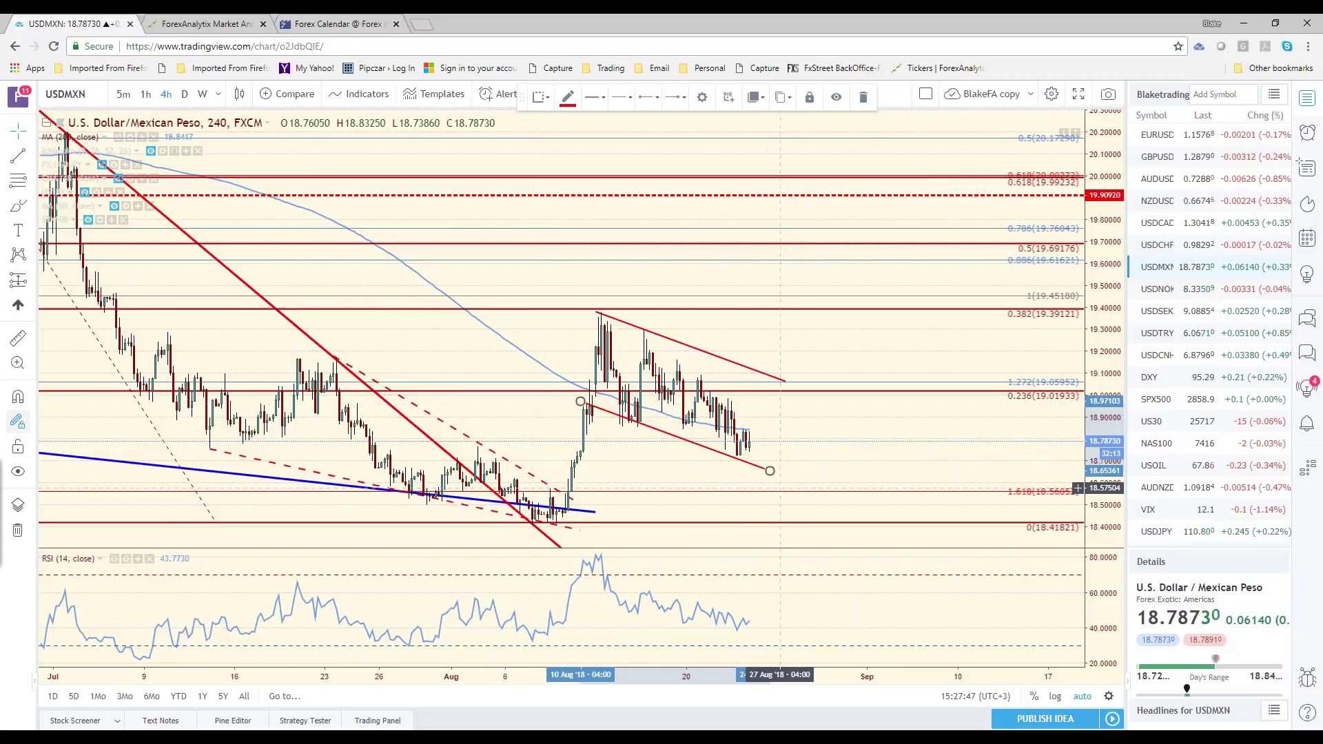
- Draw a Fibonacci retracement on USDMXN from the 10 Aug low to the 19.38 high
scroll(792, 506, down, 3)
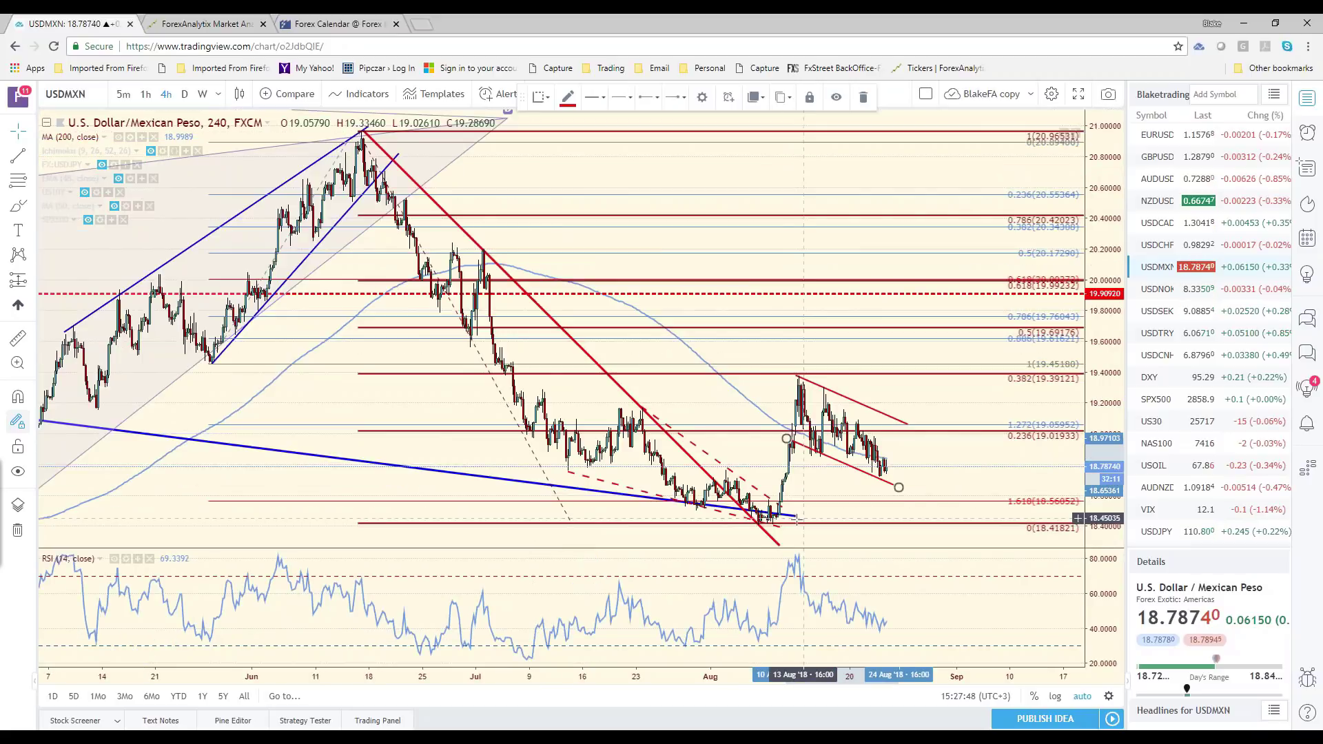
scroll(803, 518, up, 3)
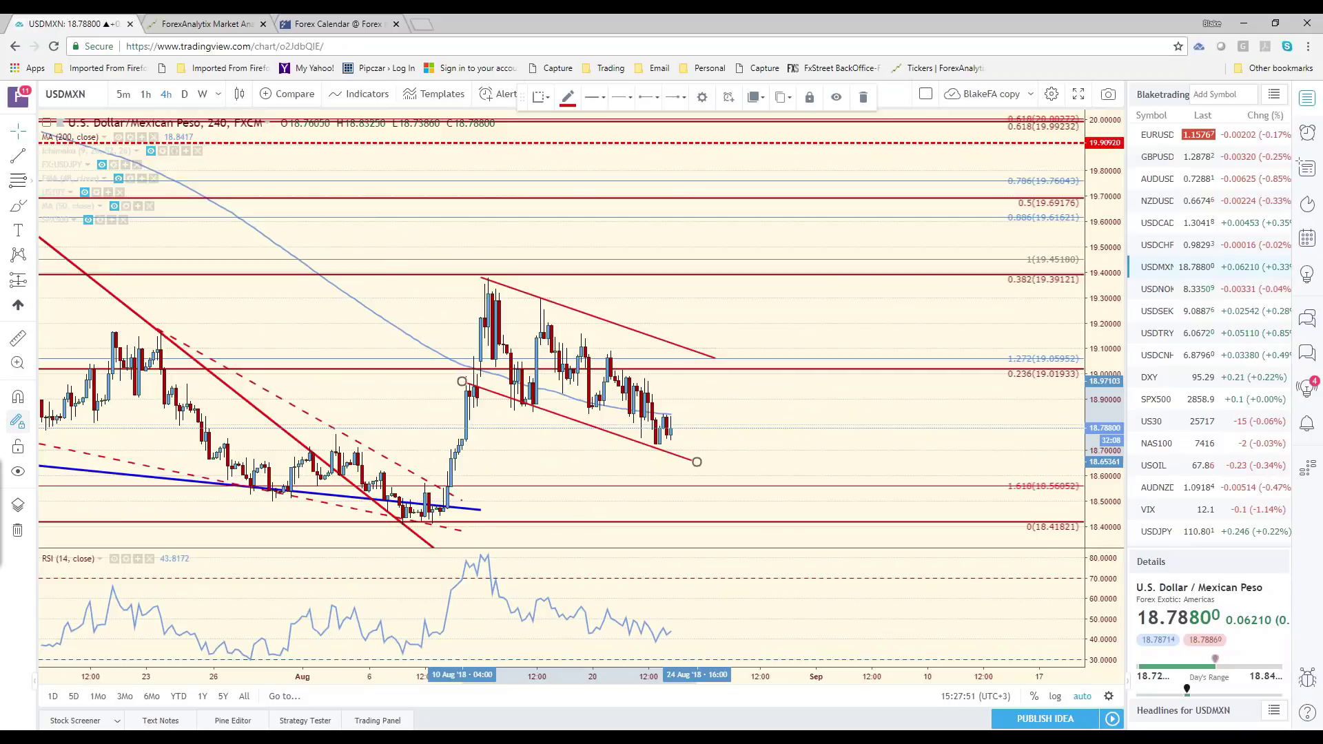
click(433, 527)
drag(433, 526, 474, 276)
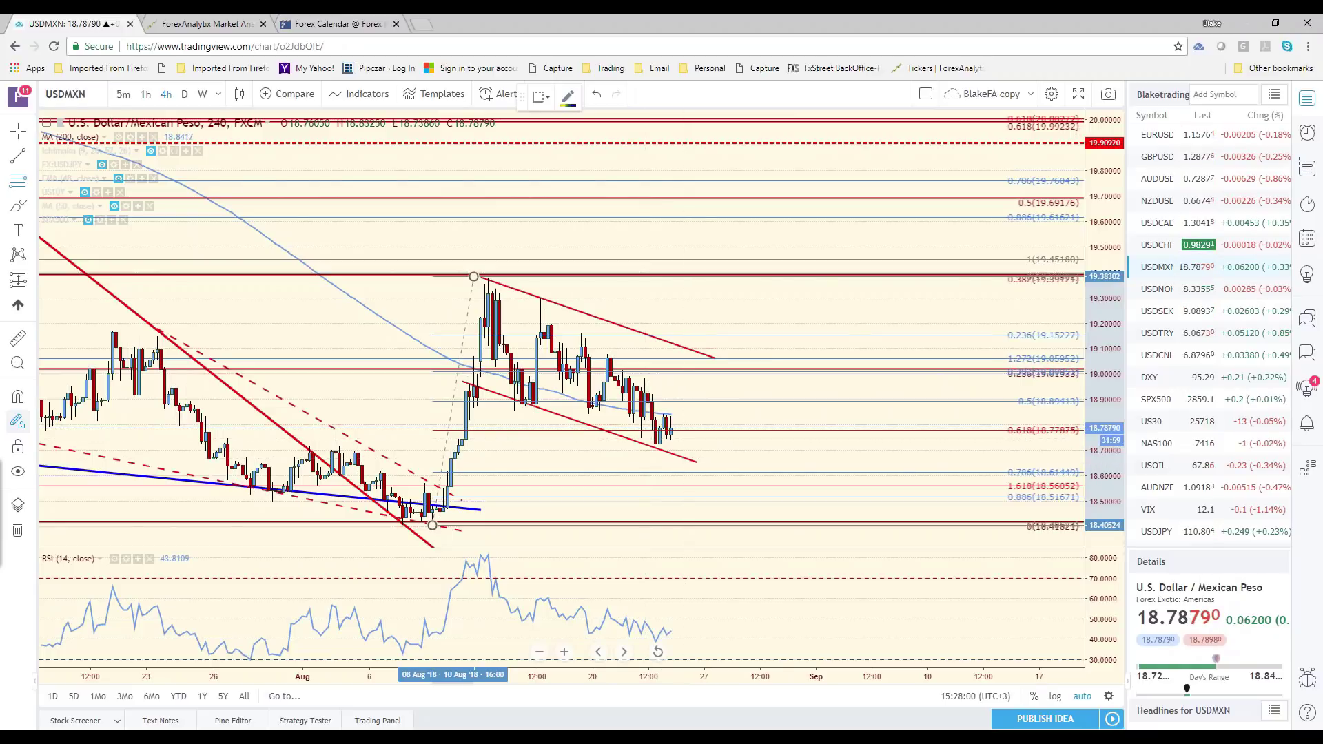
key(alt+Tab)
click(357, 477)
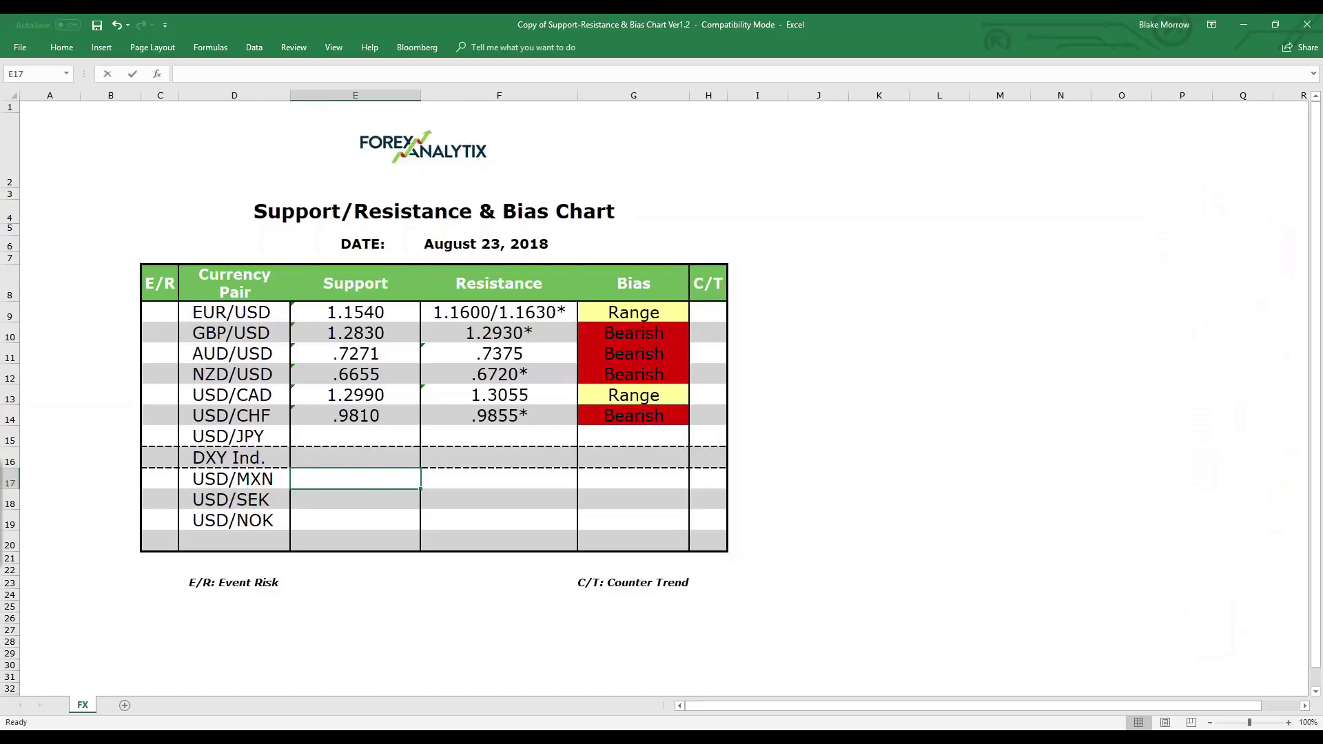
- Enter 18.6600 as the USD/MXN support in cell E17 and return to the chart
text(18.6600)
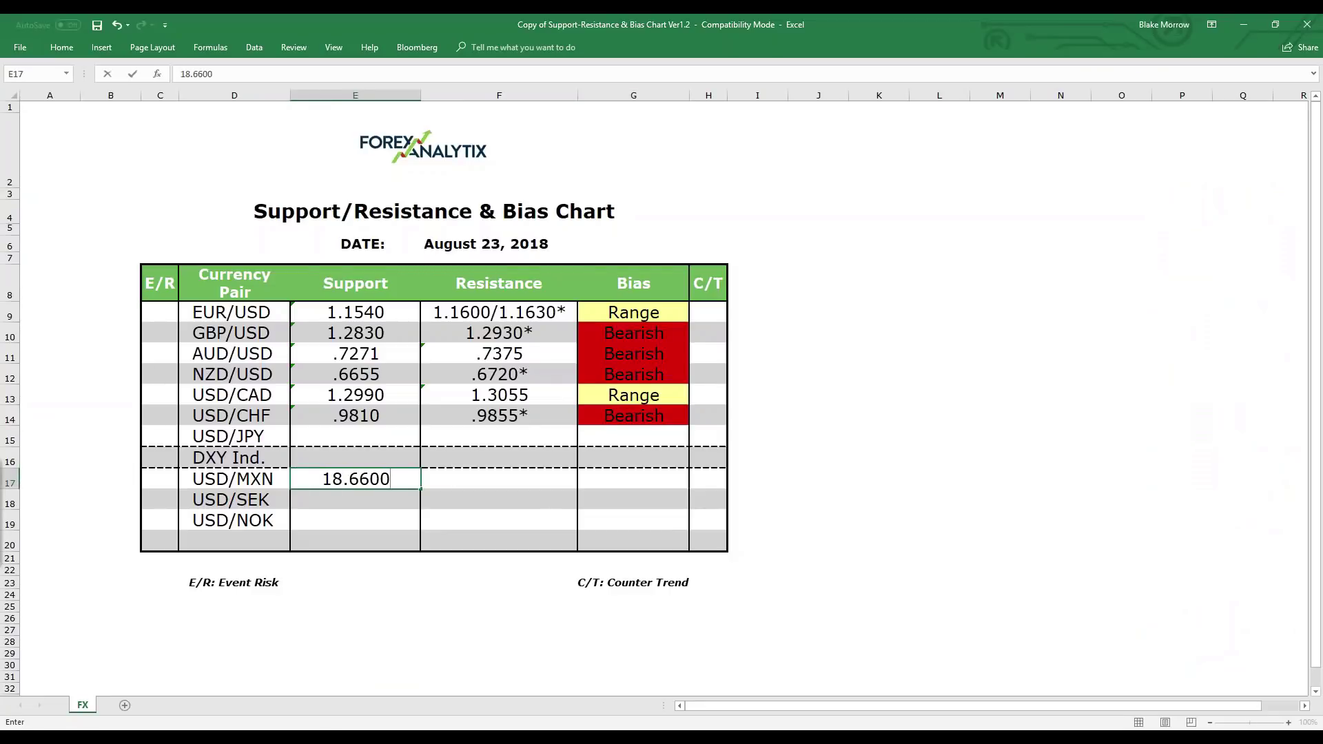
key(alt+Tab)
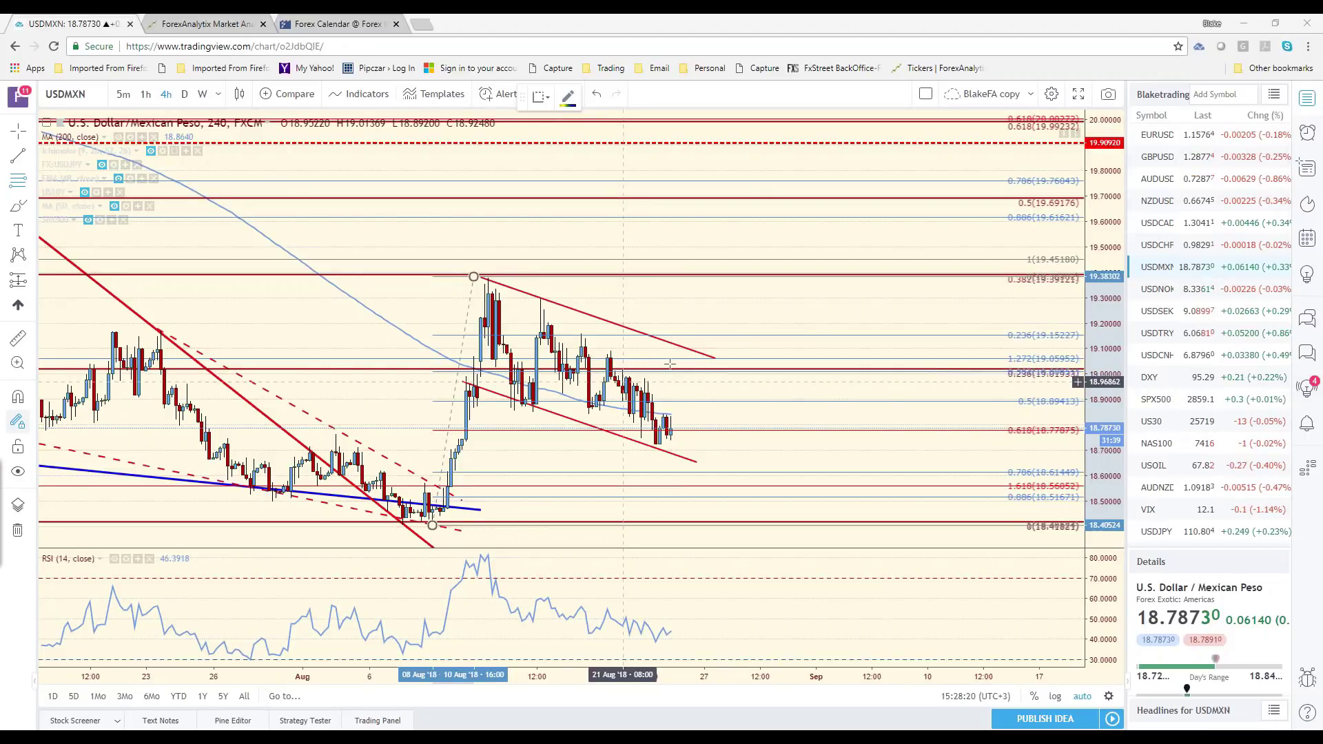
- Draw a blue USDMXN trend line from the 15 Aug high down to the latest candles
click(510, 311)
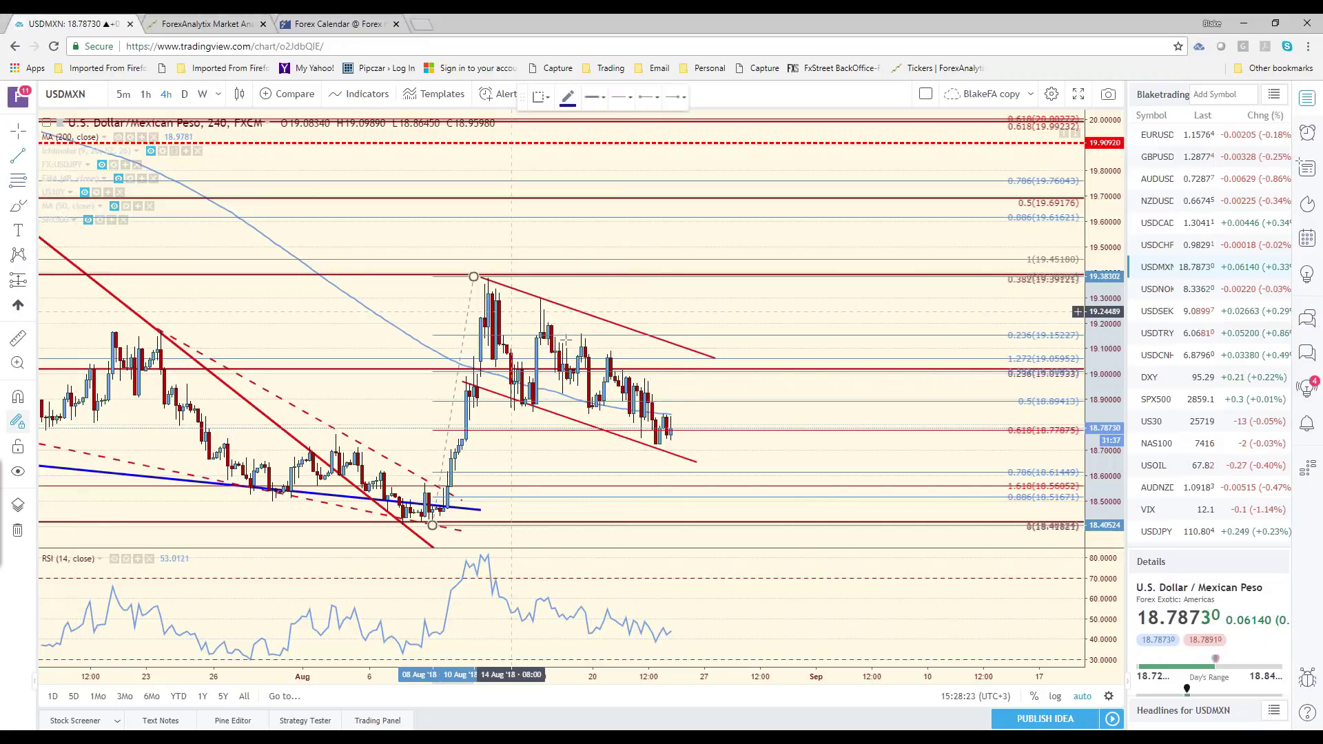
click(562, 314)
drag(561, 314, 703, 427)
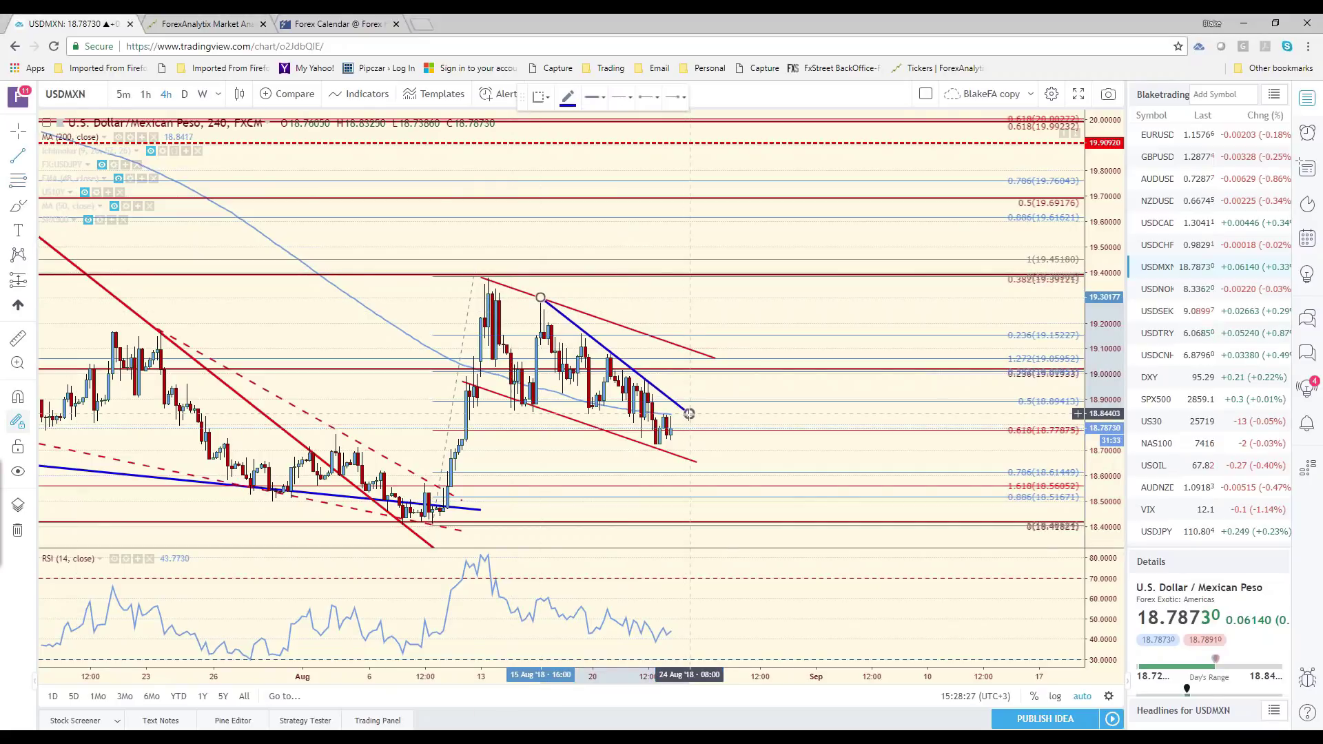
click(773, 413)
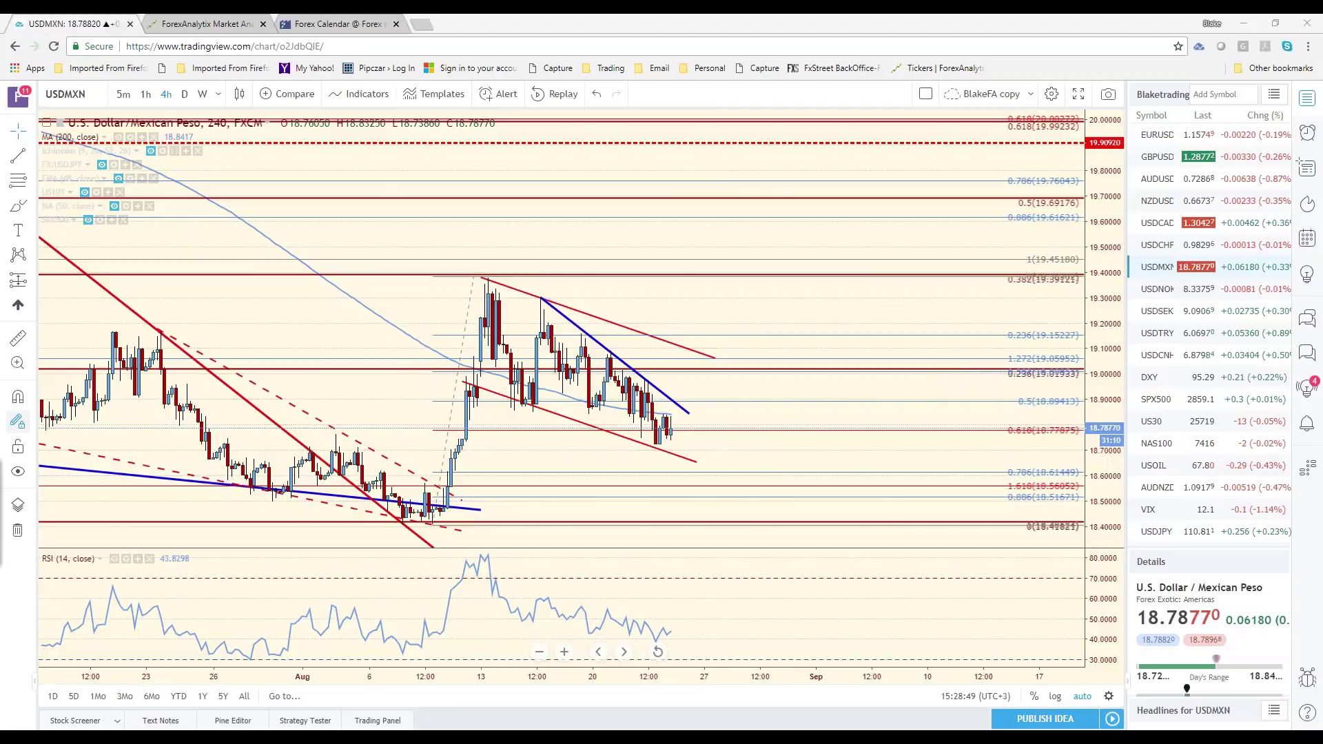
- Enter USD/MXN resistance 18.9000 in F17, choose a Range bias in G17, then minimize Excel
key(alt+Tab)
click(474, 481)
text(18.9)
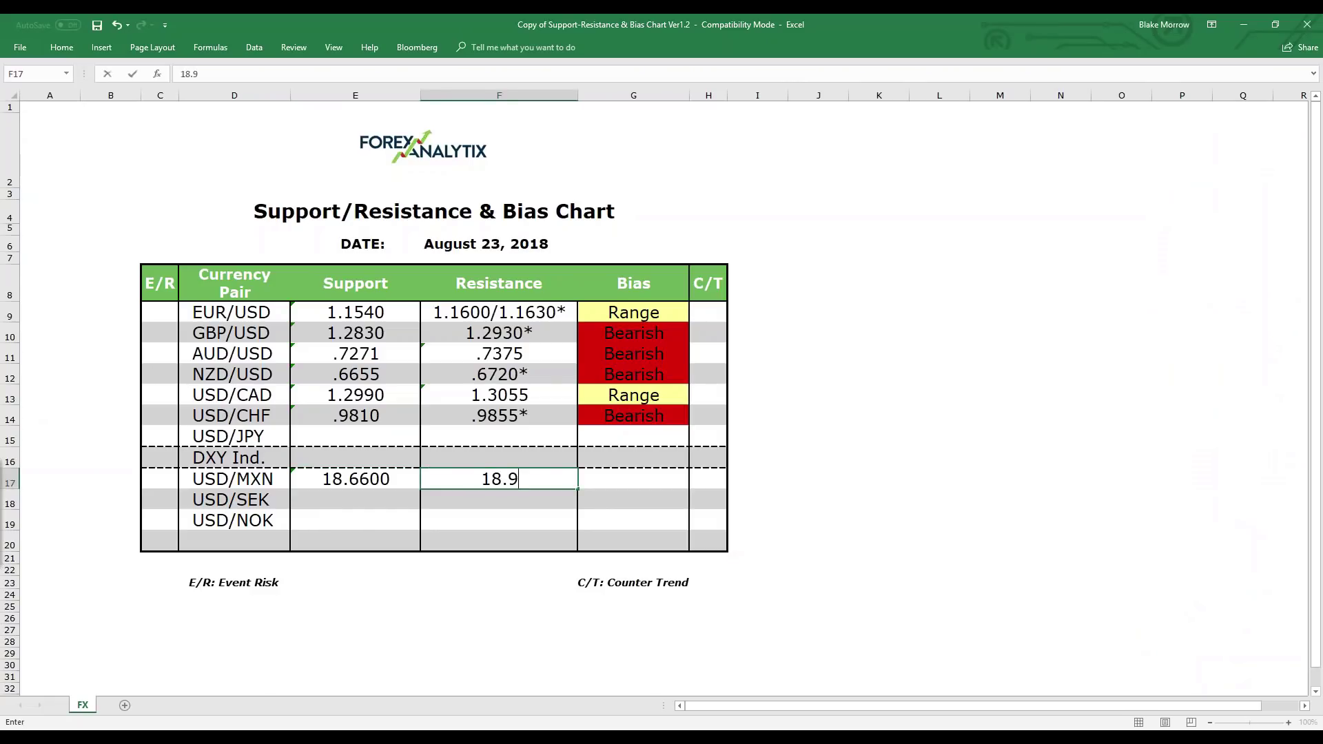
text(000)
click(641, 487)
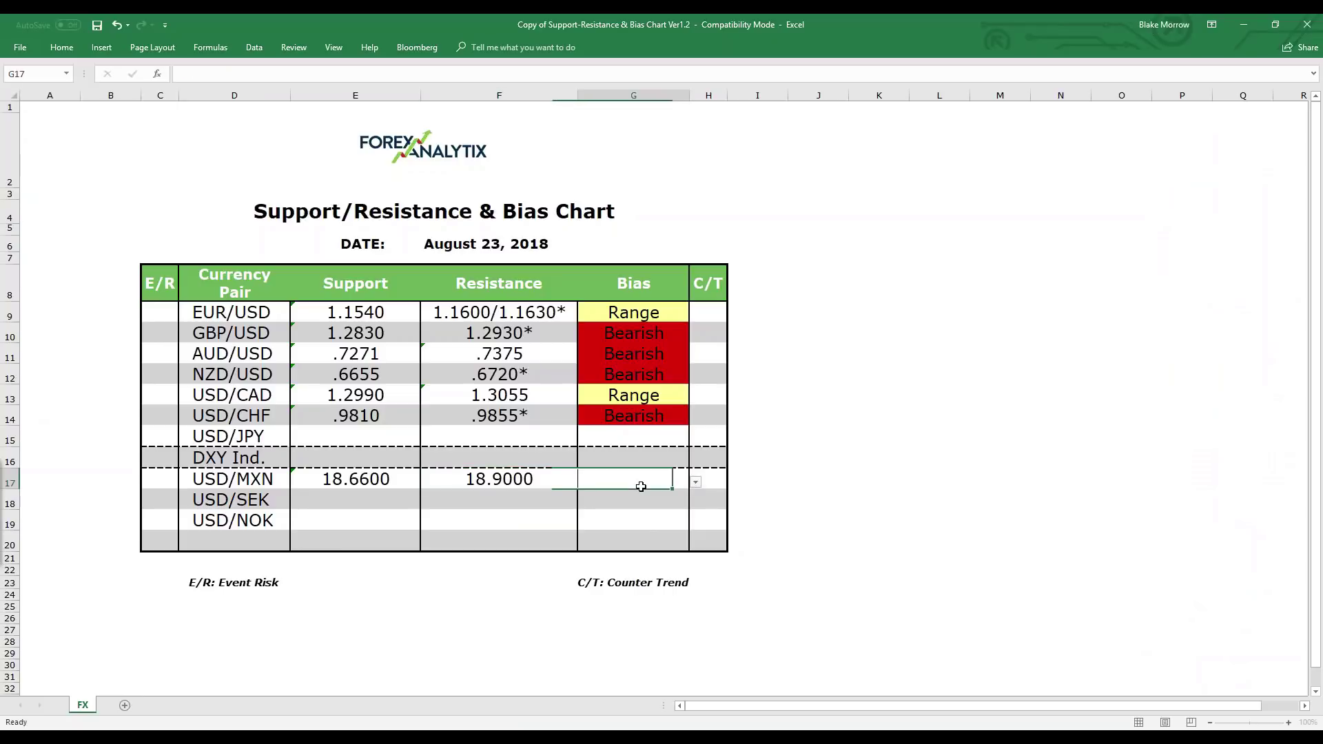
click(696, 483)
click(594, 512)
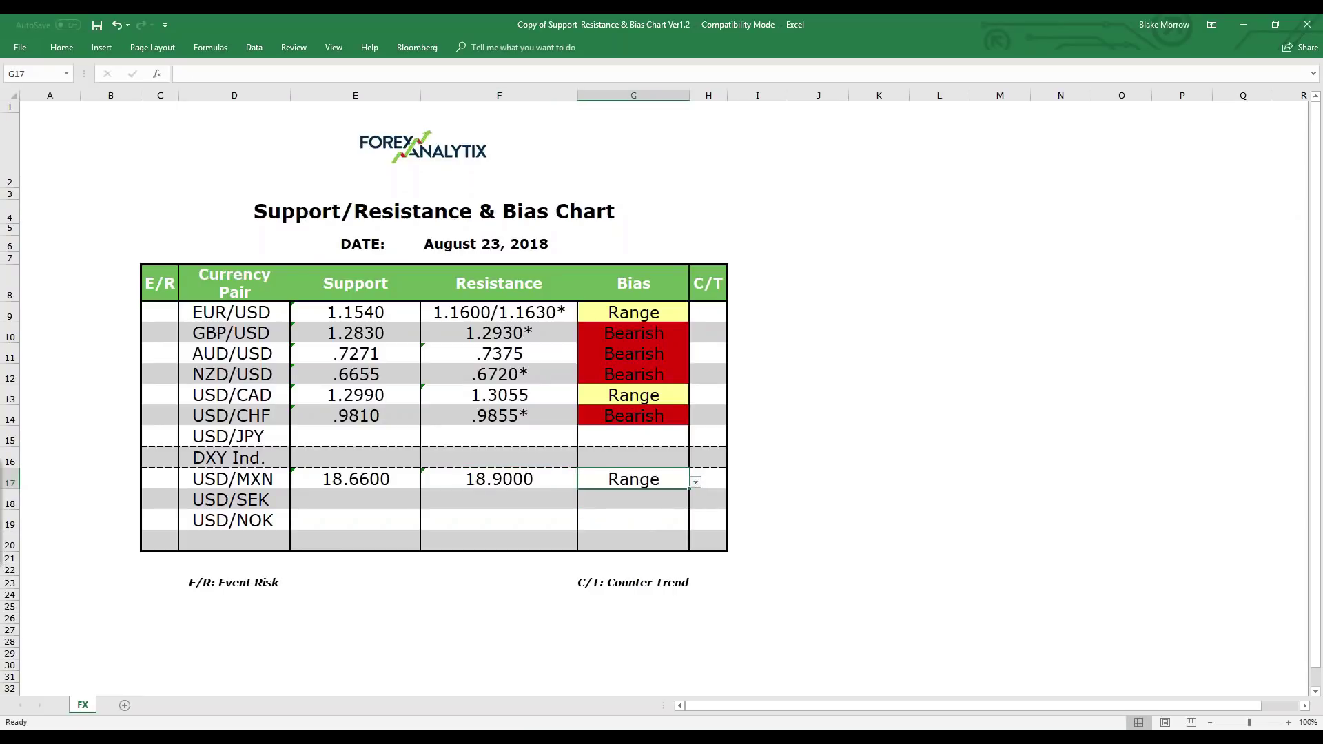
click(1244, 25)
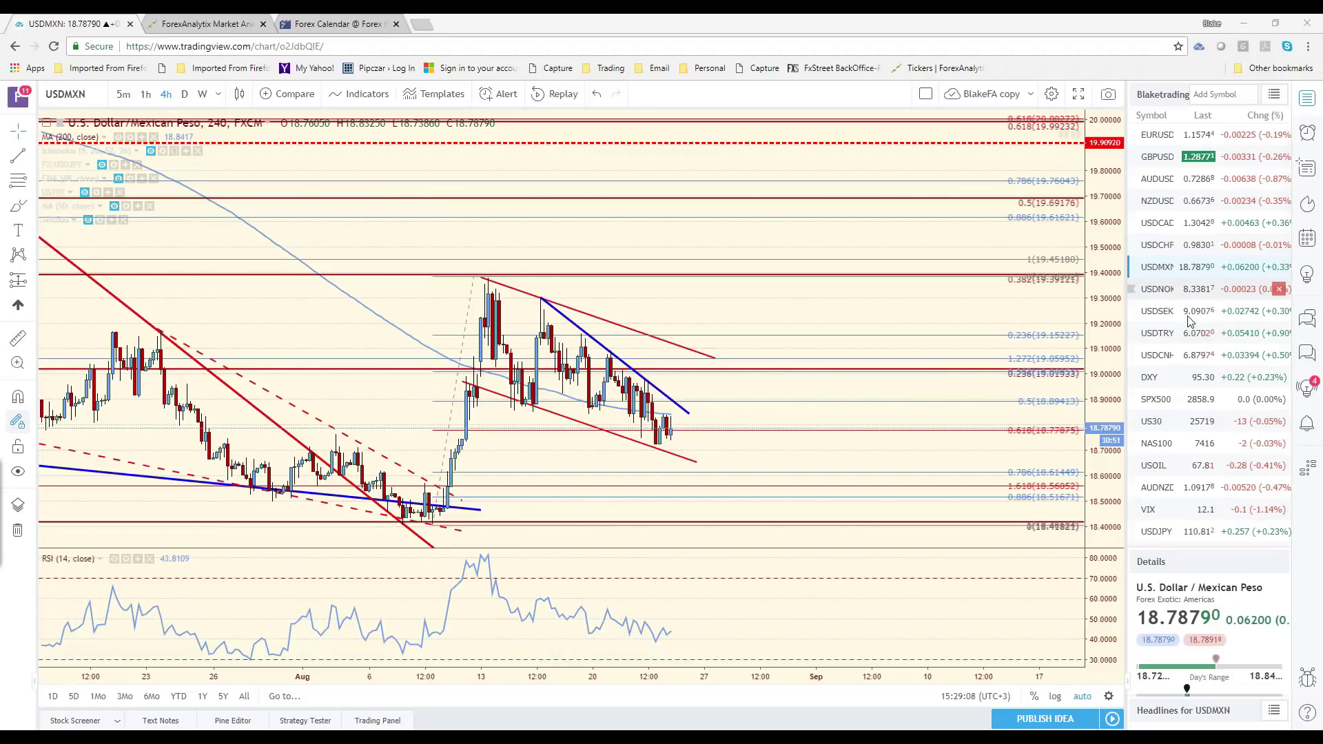
- Show USDJPY on the 5-minute interval, widen and pan the view, and bring up the ECO calendar
click(1158, 531)
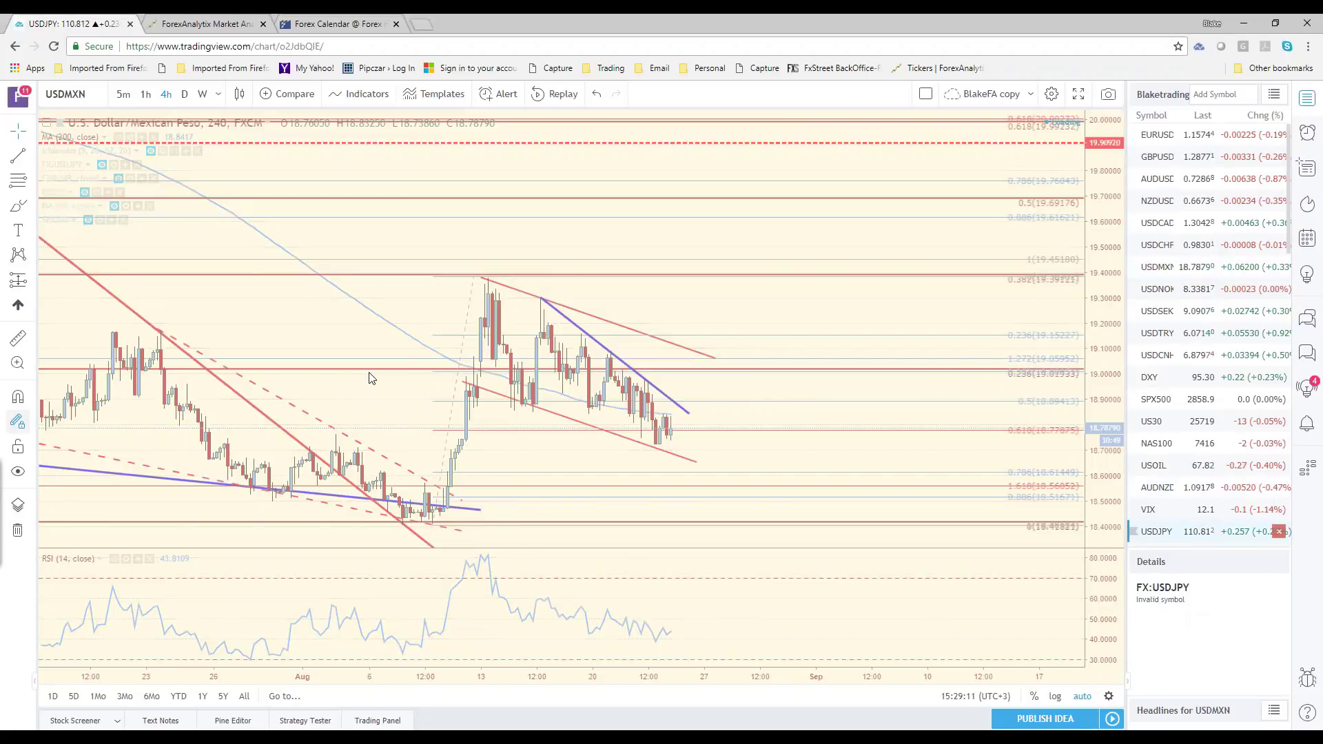
key(5)
key(Return)
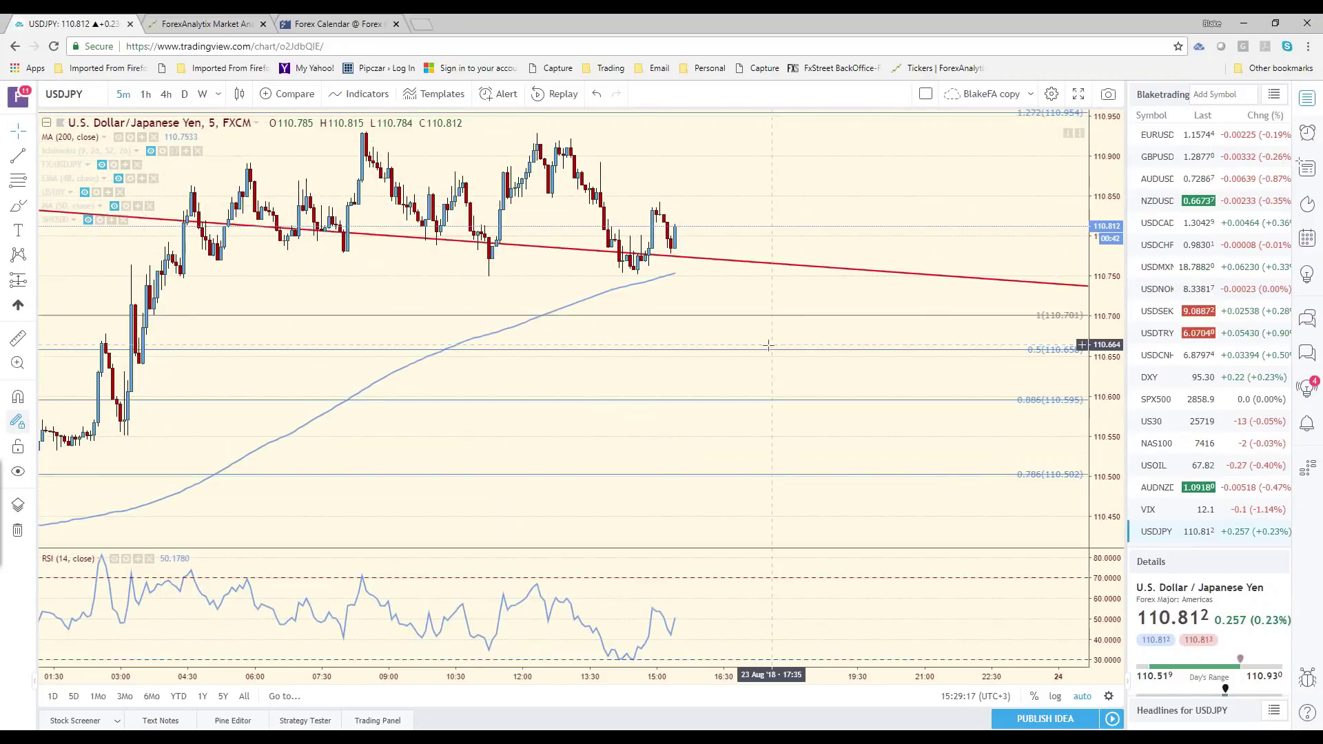
scroll(638, 395, down, 3)
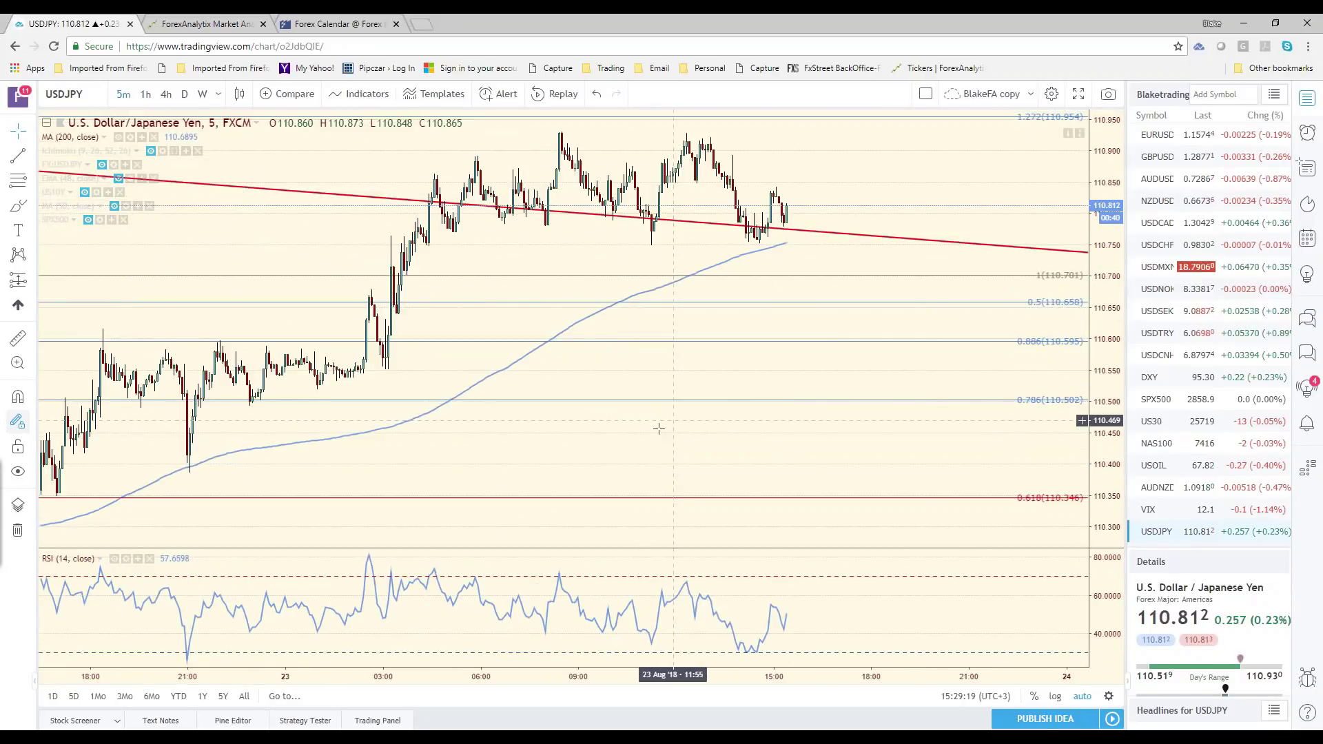
drag(524, 441, 649, 448)
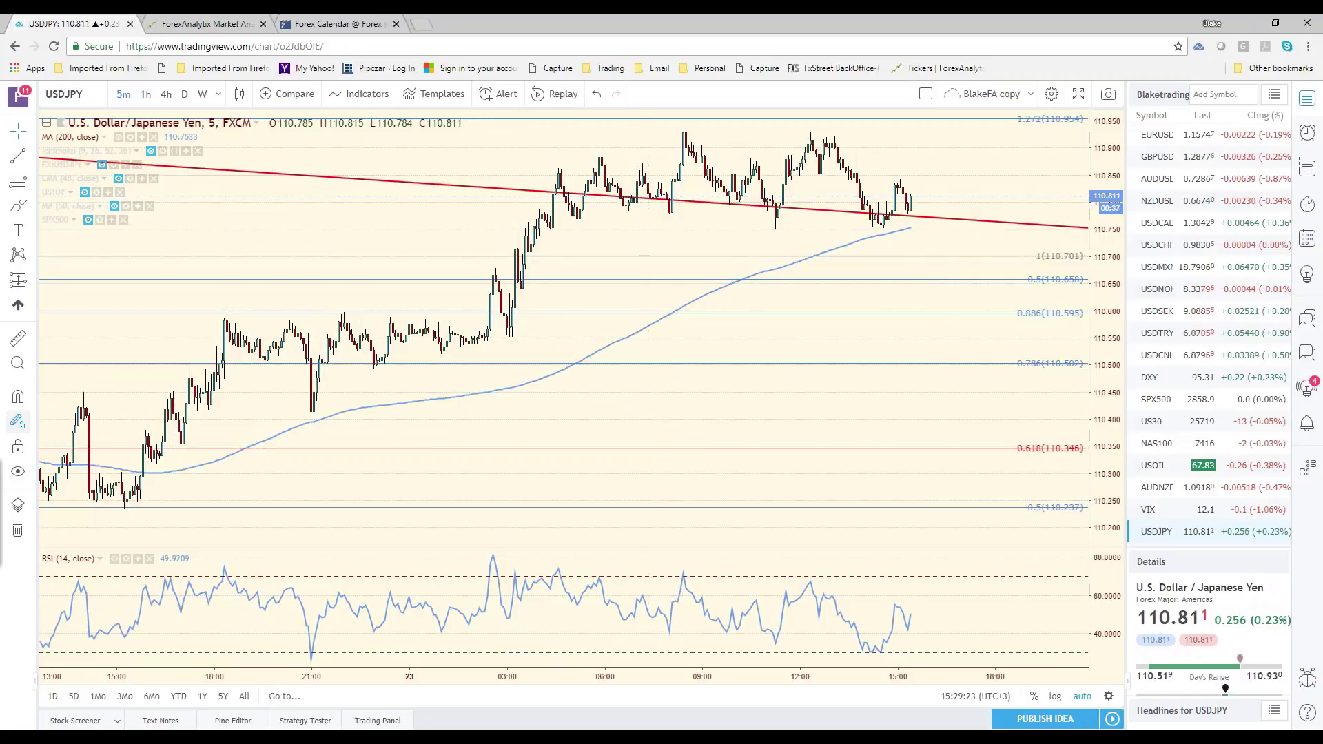
key(alt+Tab)
- Move the ECO calendar, scroll to the Initial Jobless Claims results, then dismiss it
drag(350, 105, 392, 296)
scroll(454, 431, down, 5)
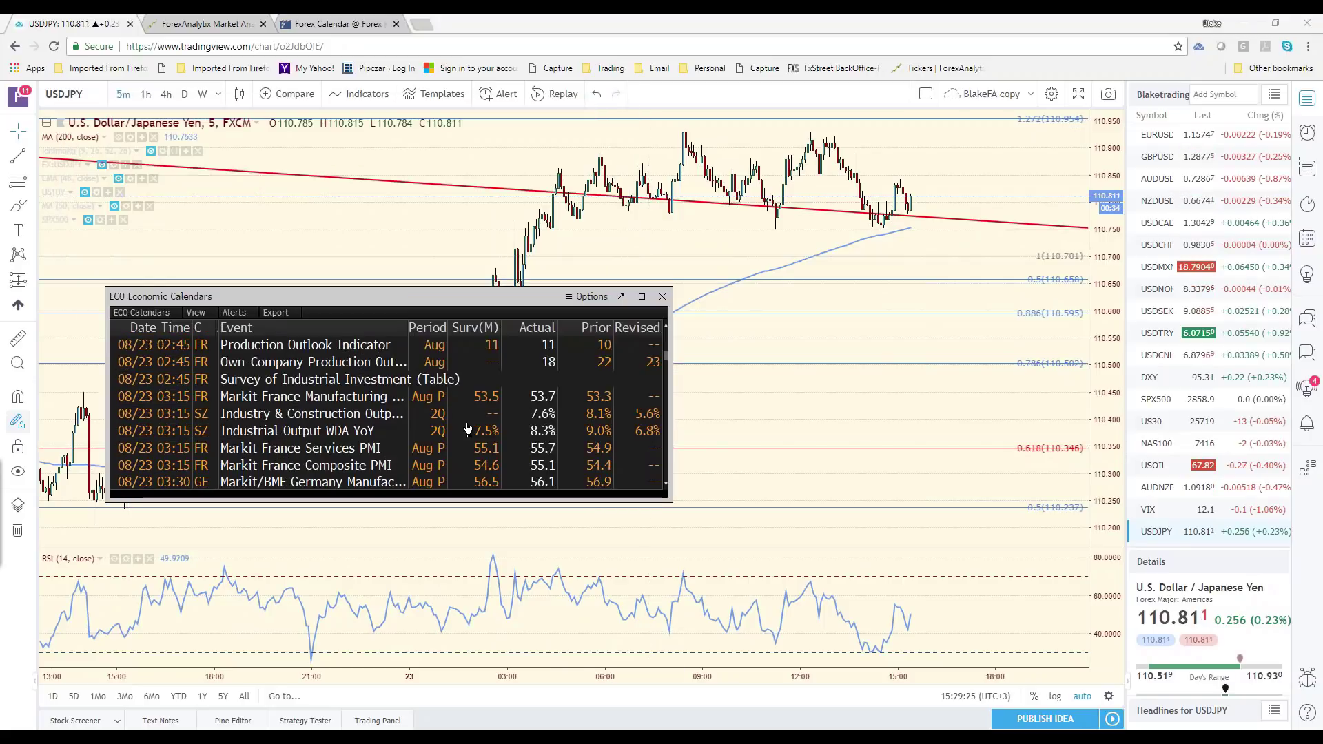
scroll(453, 441, down, 1)
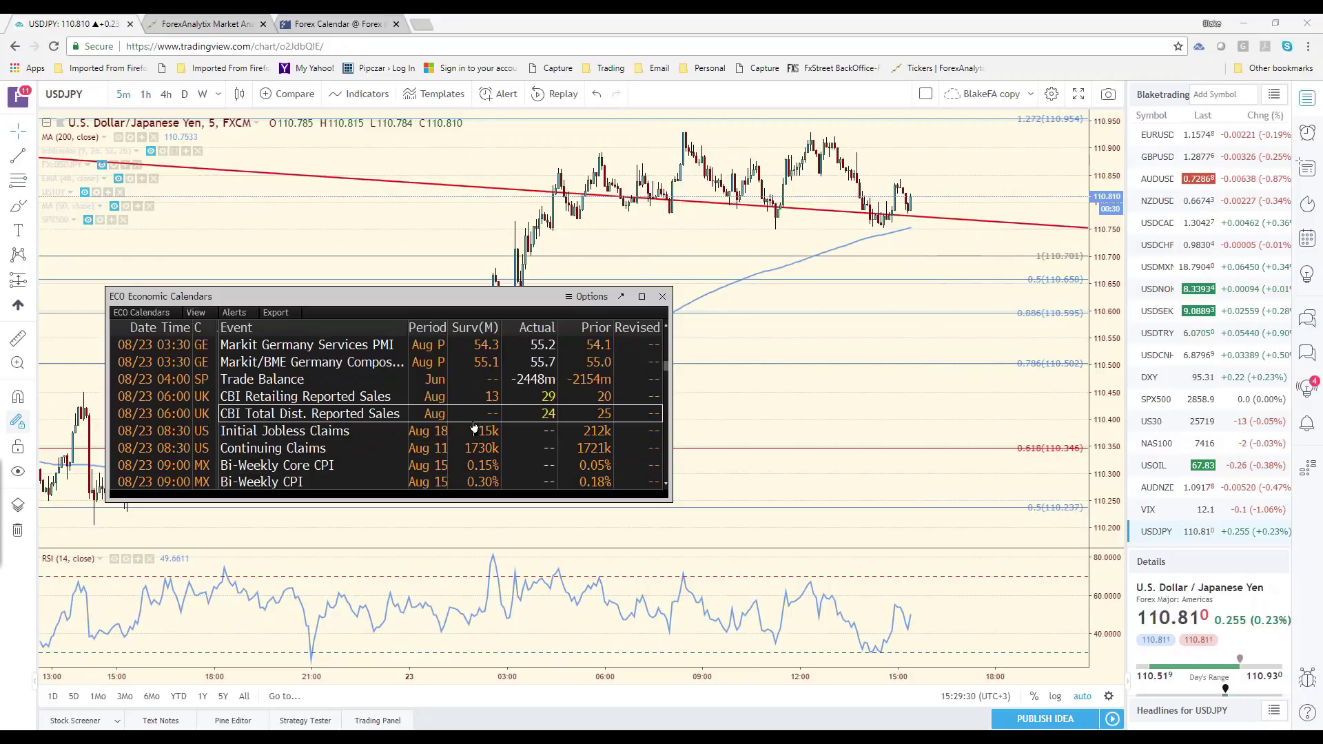
mouse_move(465, 431)
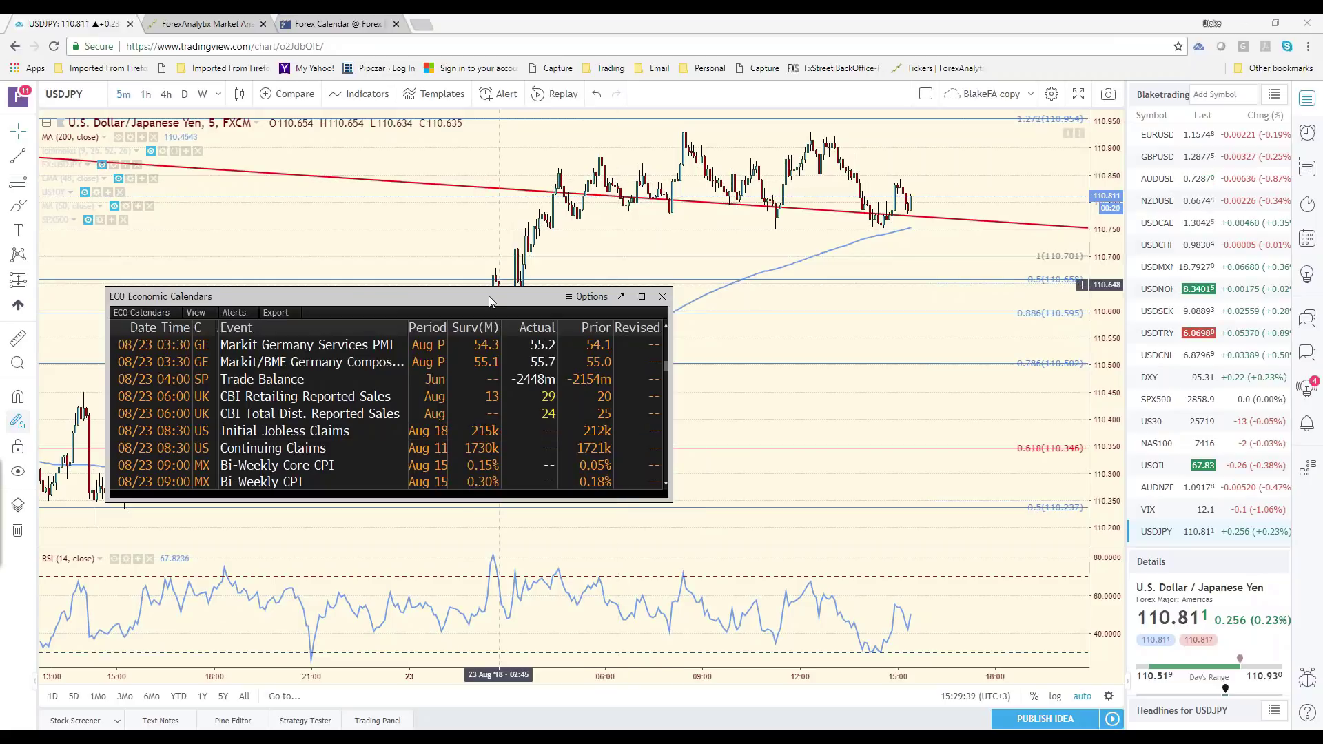
drag(489, 295, 460, 266)
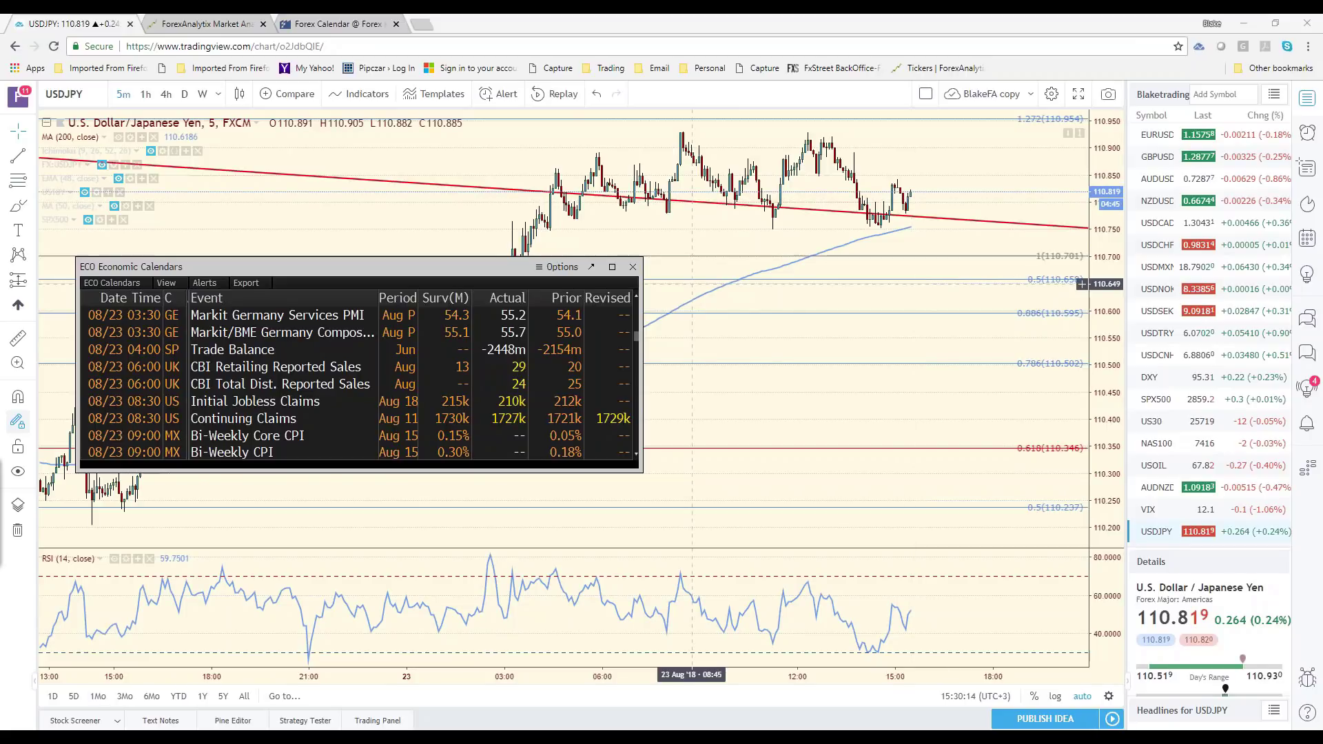
key(alt+Tab)
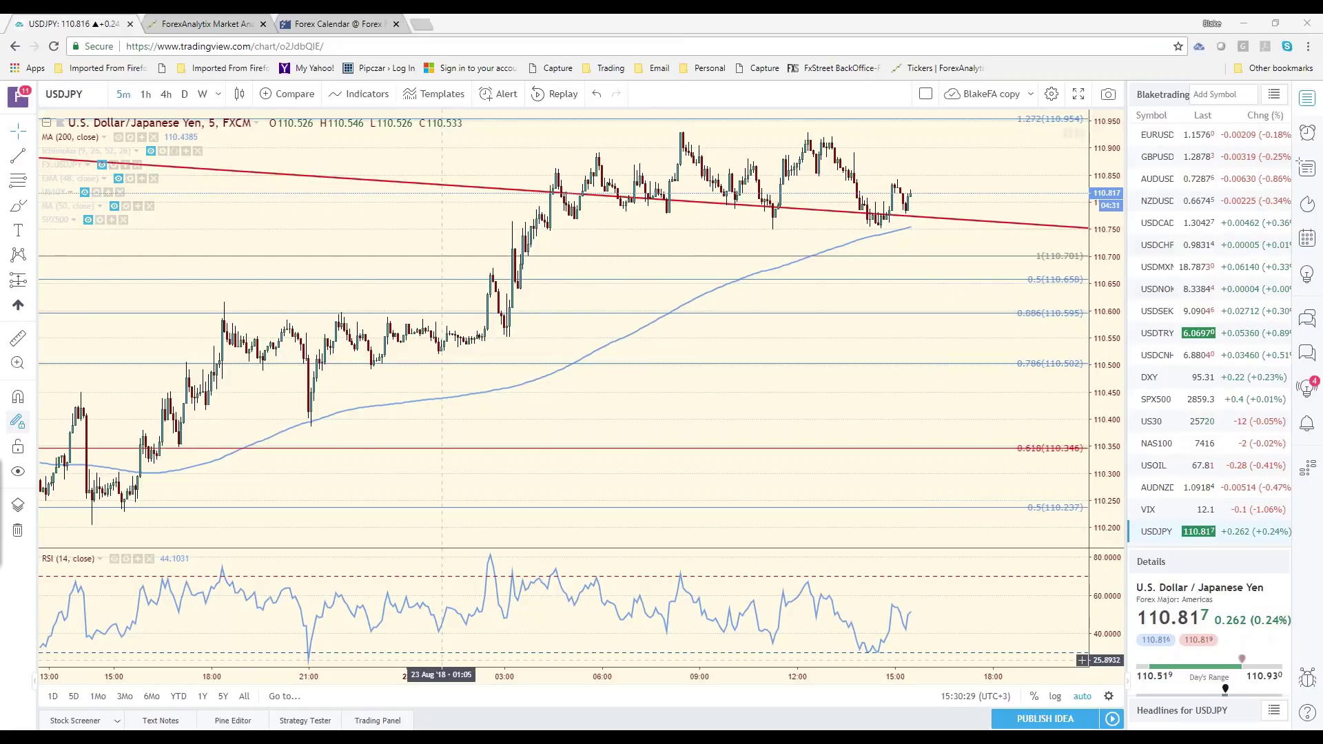
- Flip through the EURUSD, USDCAD and USDSEK charts, settling on USDCAD
mouse_move(422, 720)
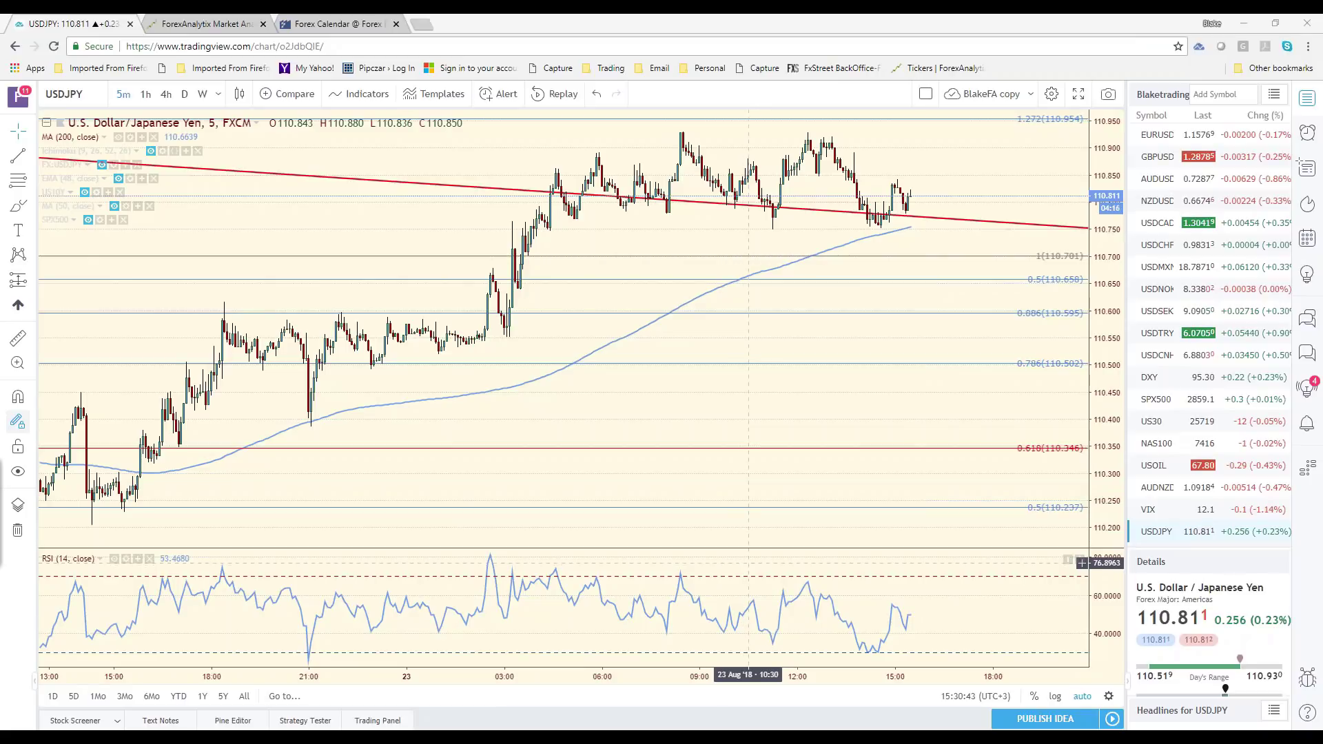
click(1158, 135)
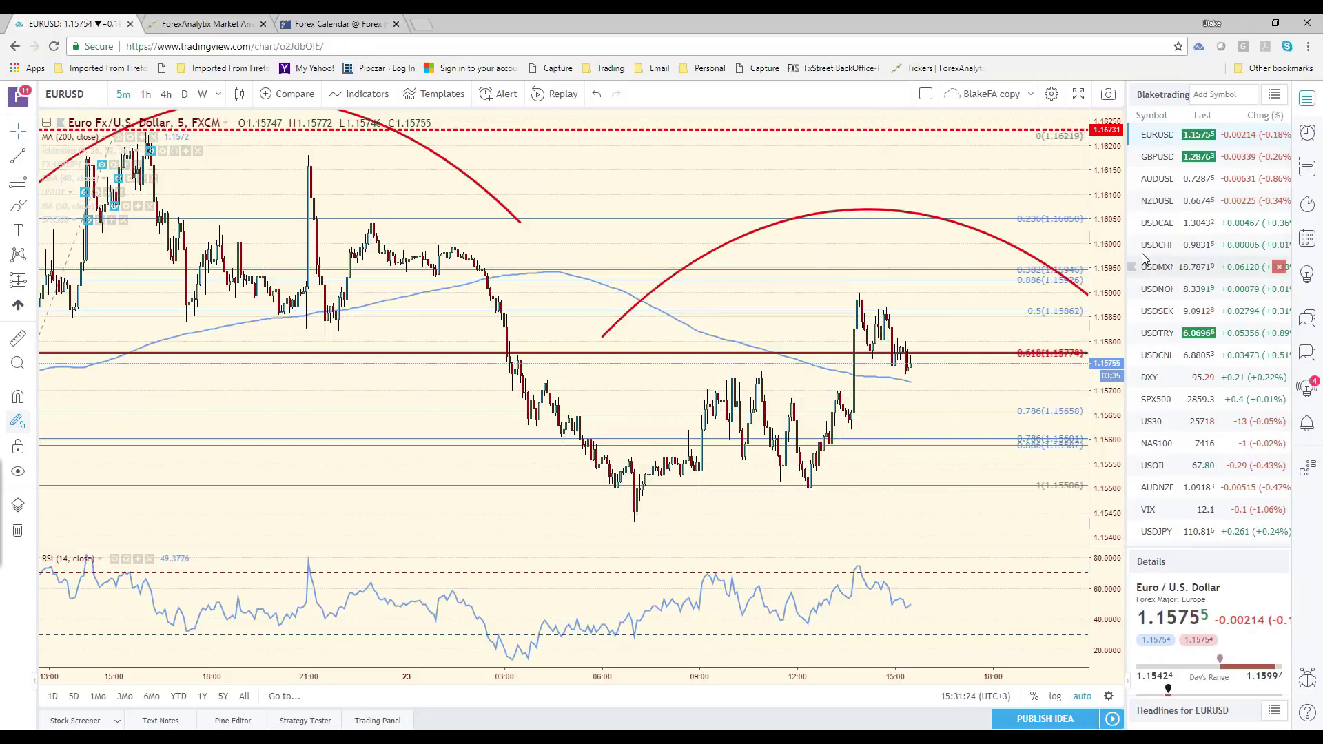
click(1163, 224)
click(1155, 310)
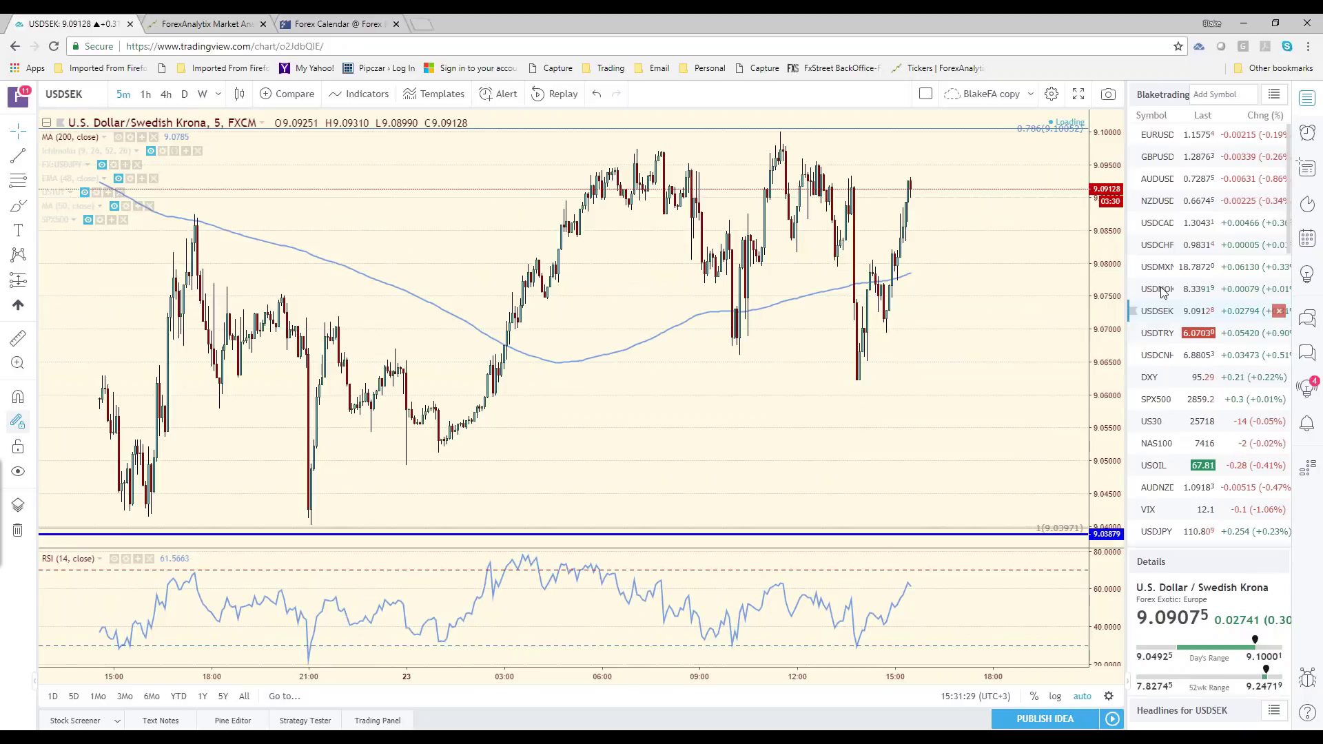
click(1164, 223)
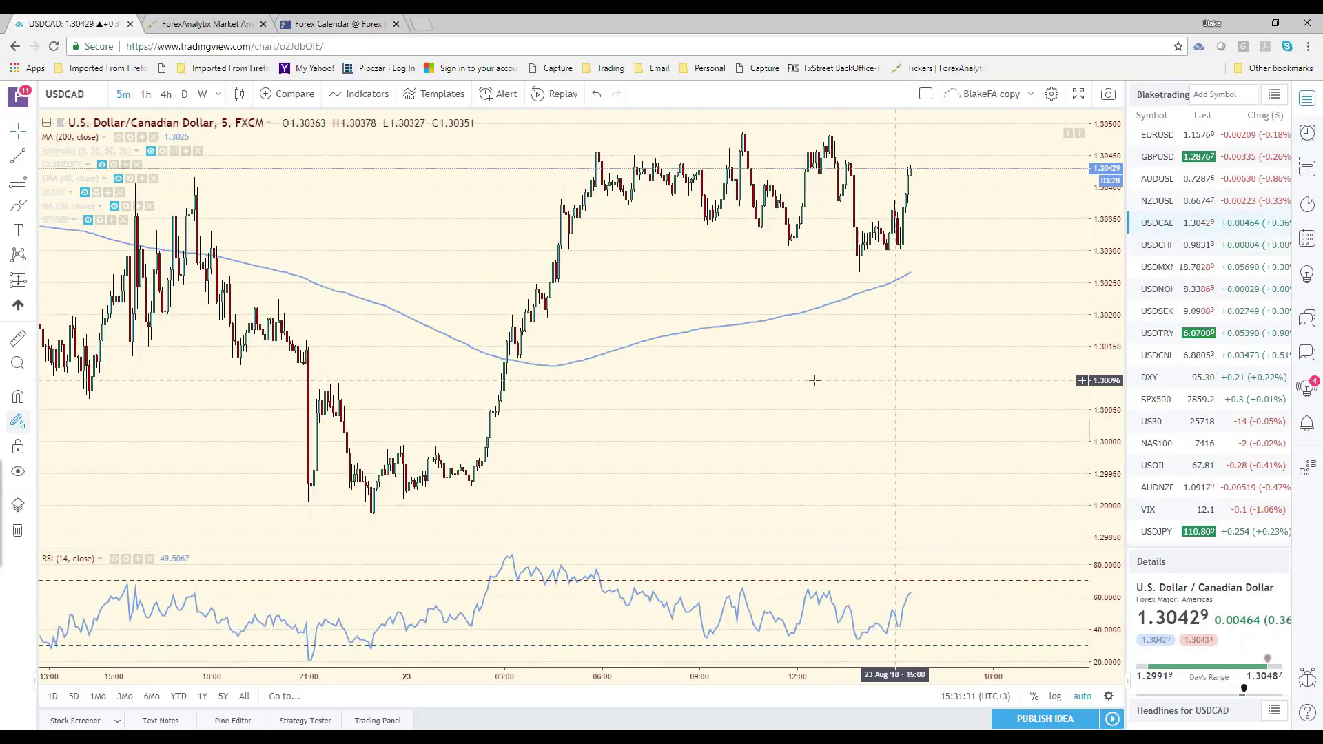
- Glance at the Support/Resistance spreadsheet and come back to the USDCAD chart
key(alt+Tab)
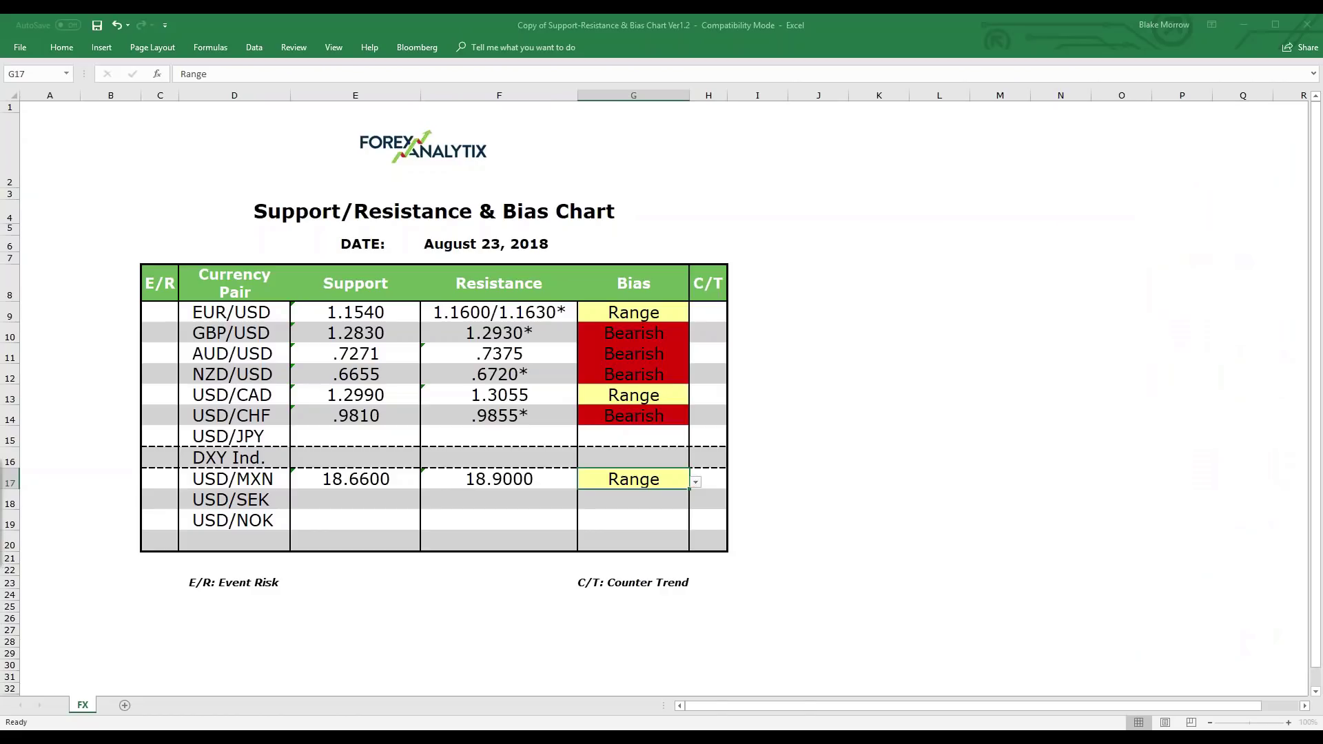
mouse_move(726, 743)
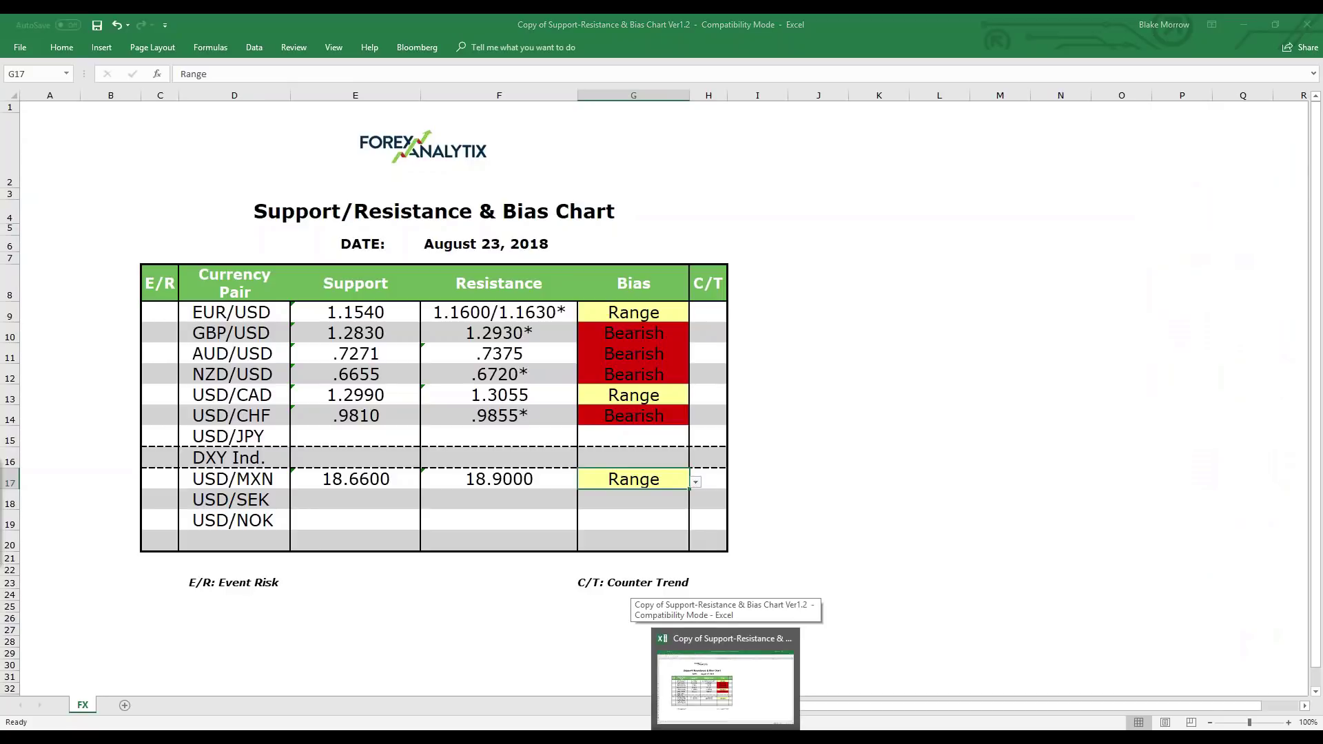
key(alt+Tab)
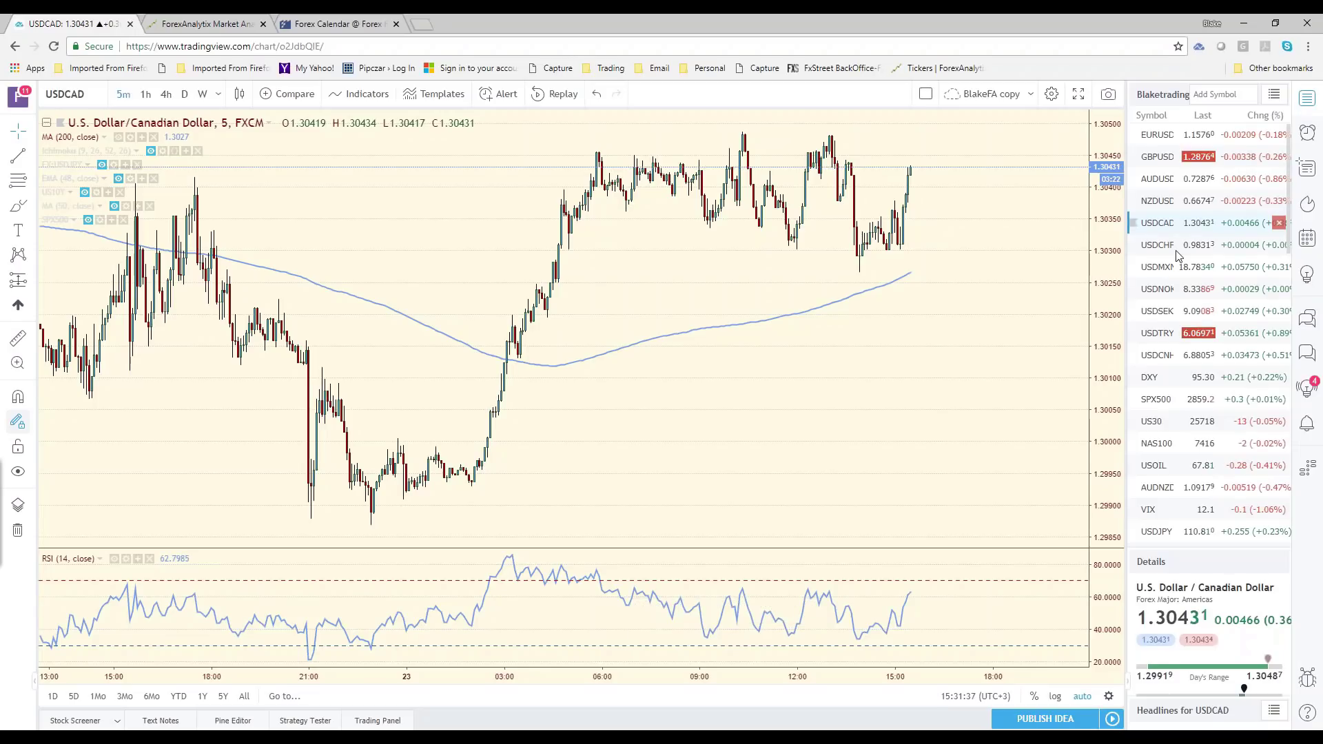
- Step through USDCHF and USDMXN to USDNOK and set the 60-minute interval
click(1164, 245)
click(1171, 267)
click(1164, 290)
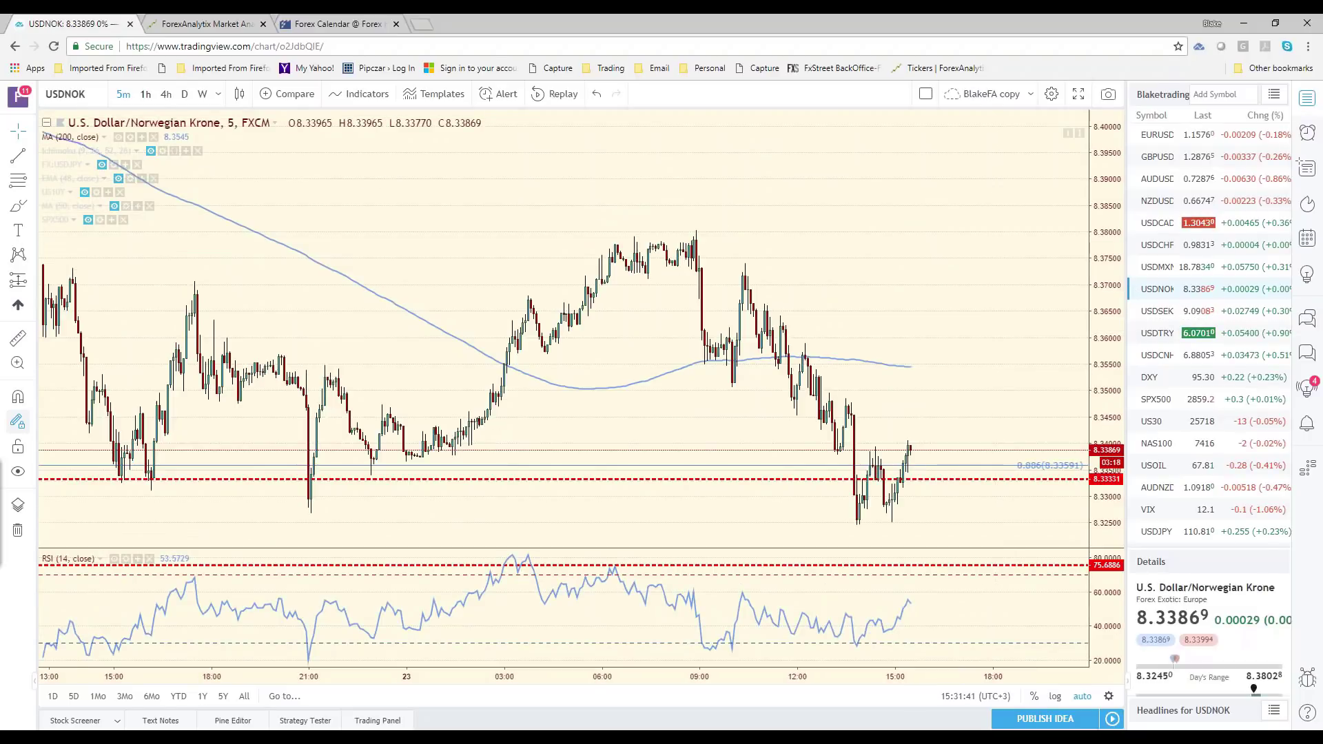
text(60)
key(Return)
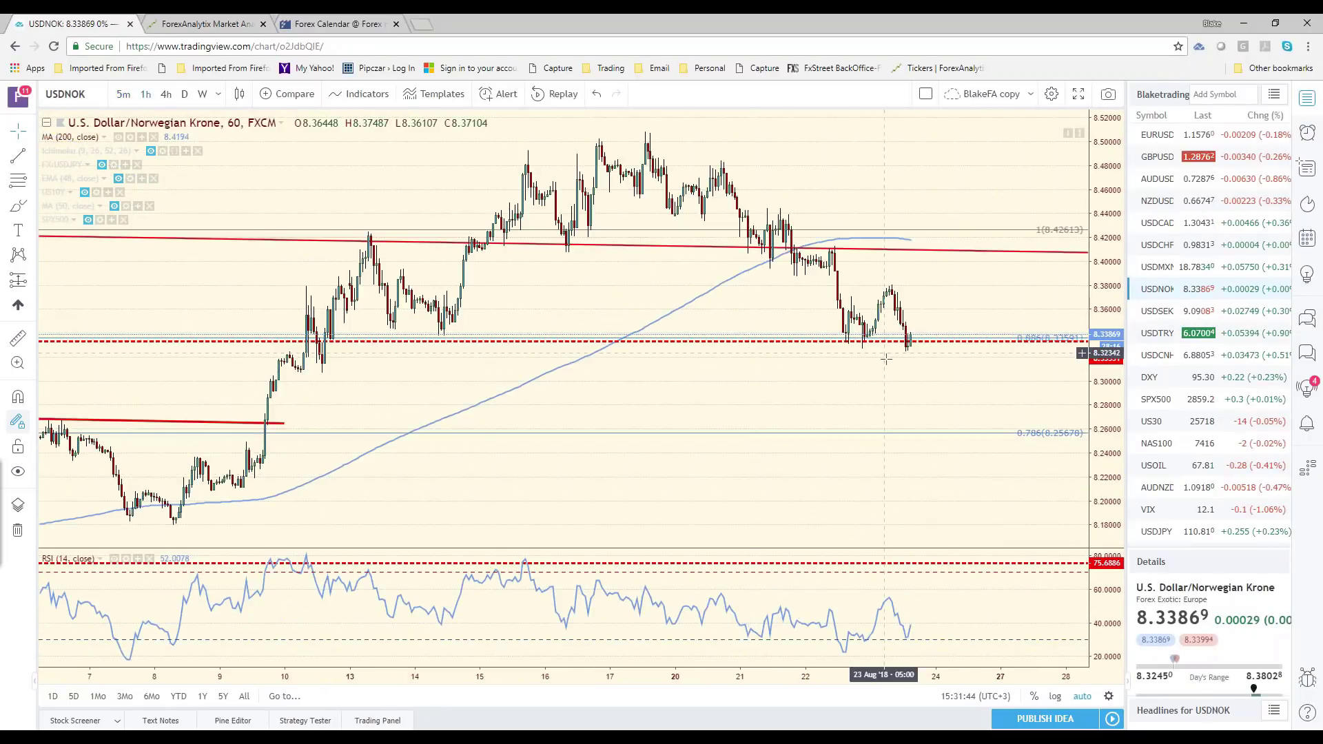
- Zoom the USDNOK hourly chart out and back in to view several weeks
scroll(885, 359, down, 3)
scroll(875, 375, down, 3)
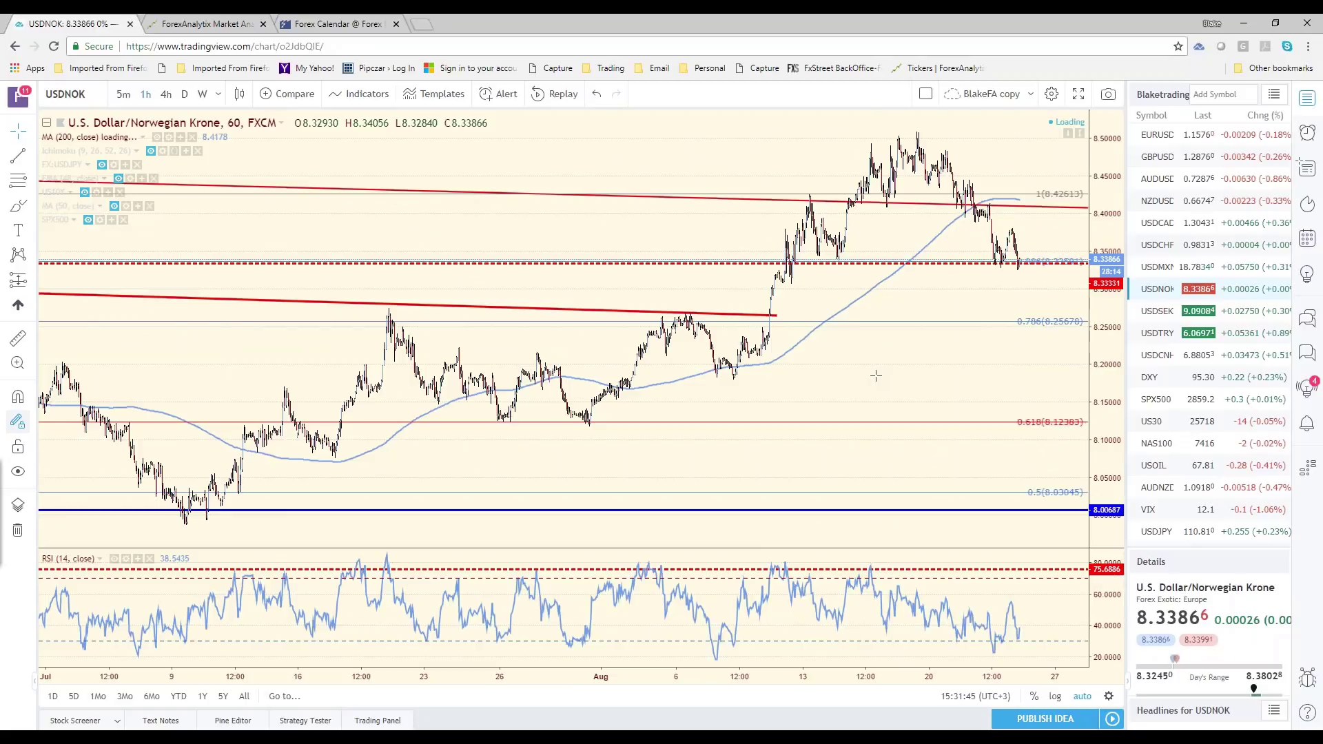
scroll(875, 376, down, 2)
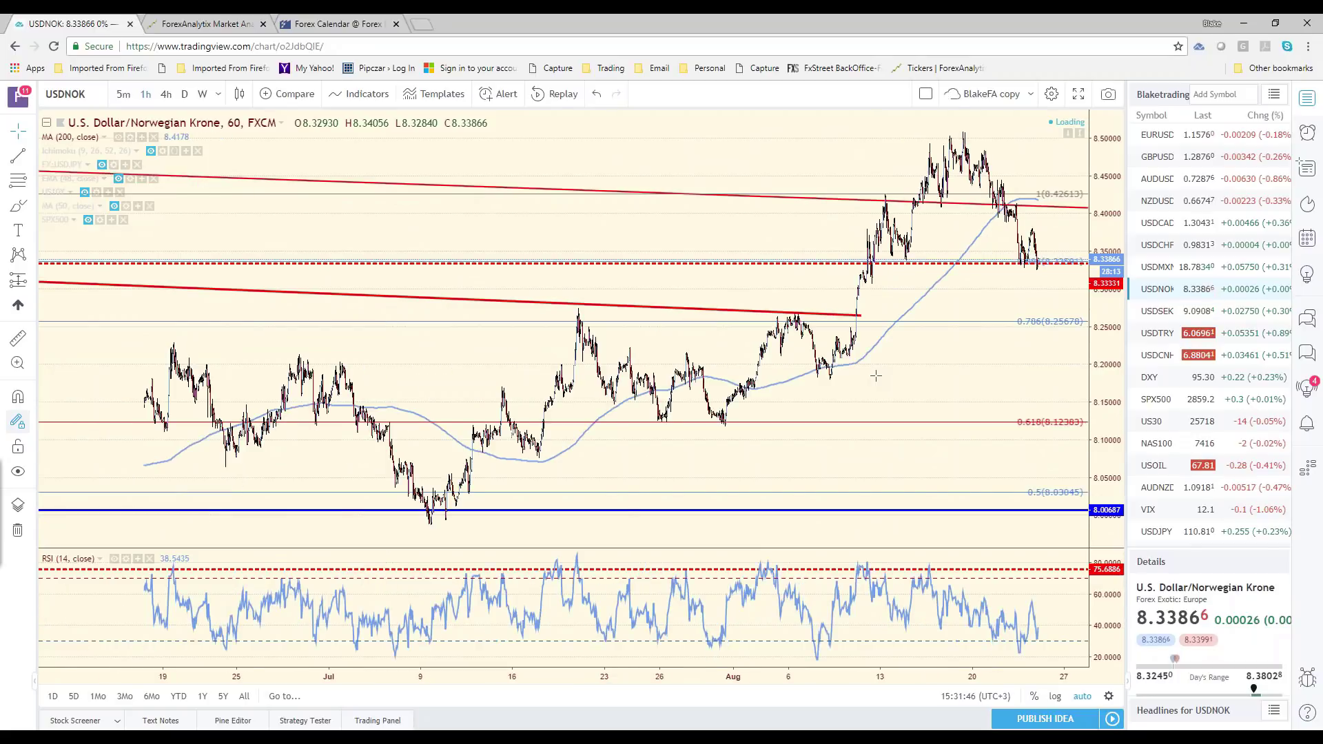
scroll(927, 318, down, 3)
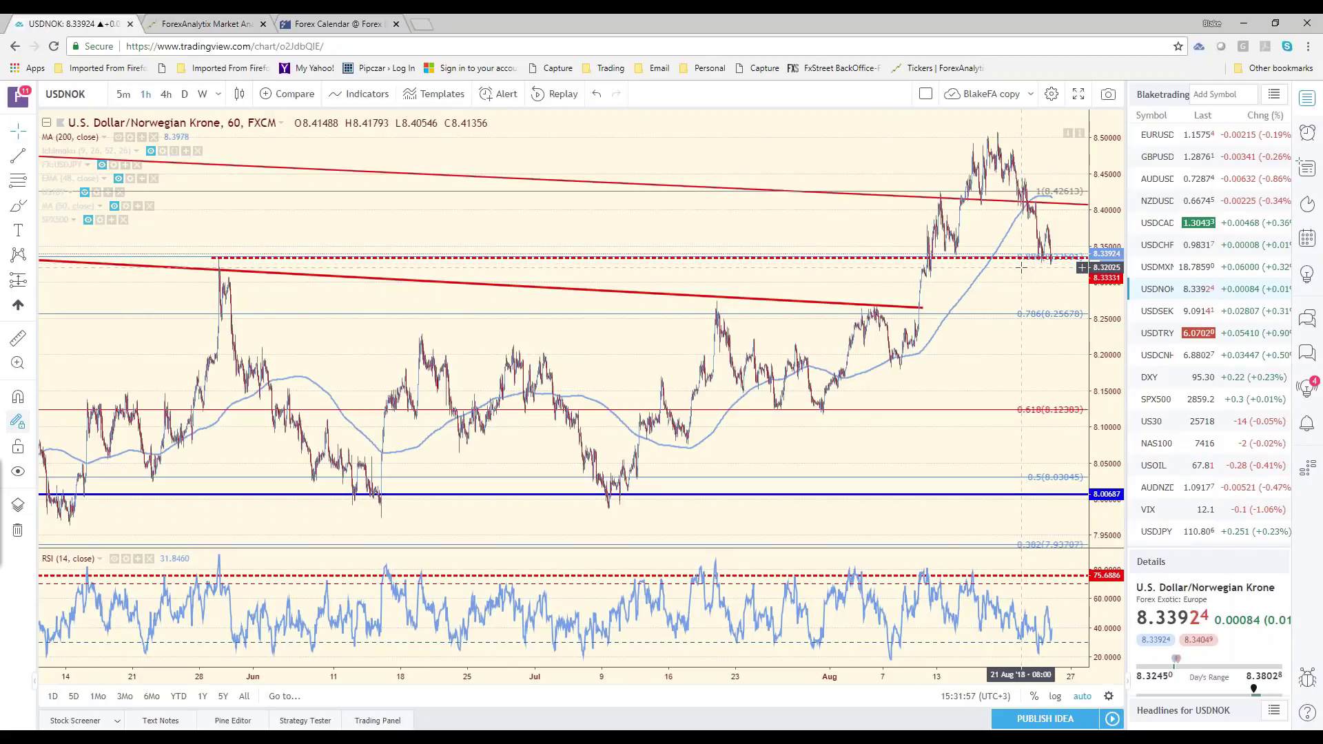
scroll(1021, 267, up, 2)
scroll(1000, 277, up, 2)
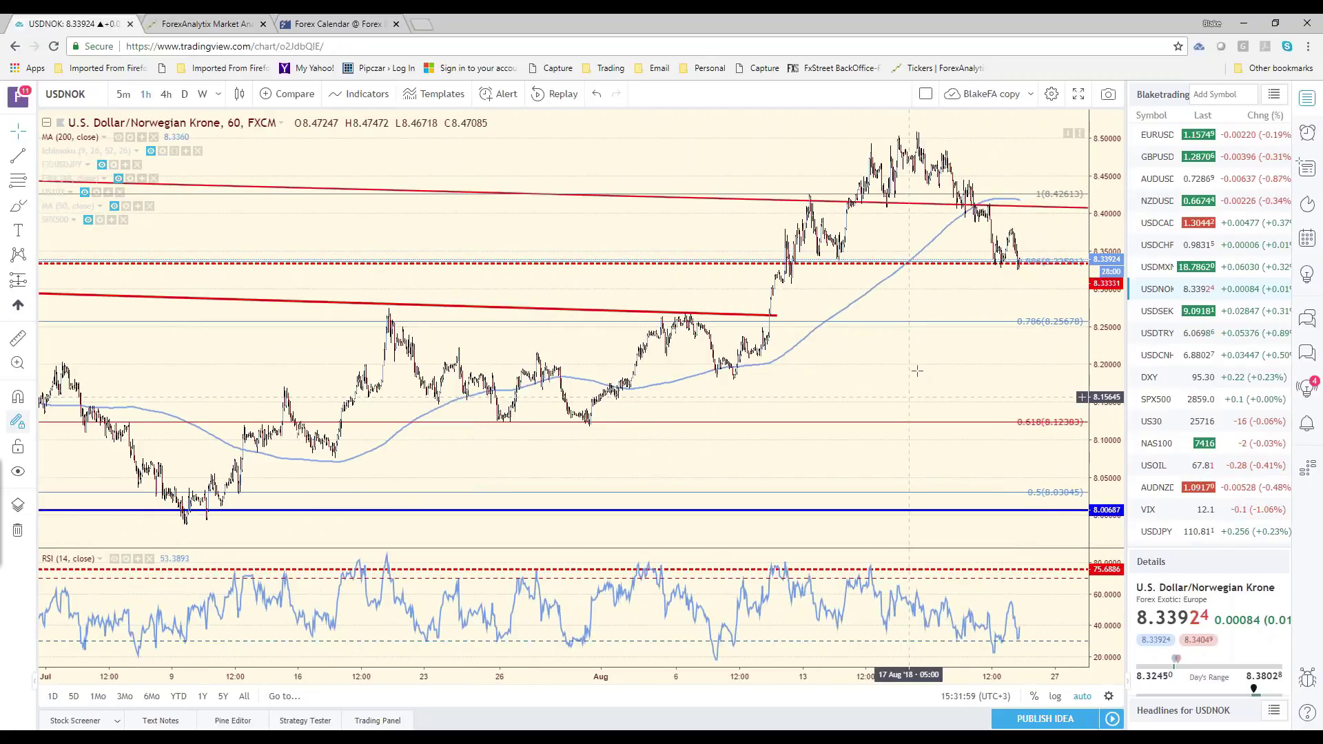
scroll(938, 319, up, 2)
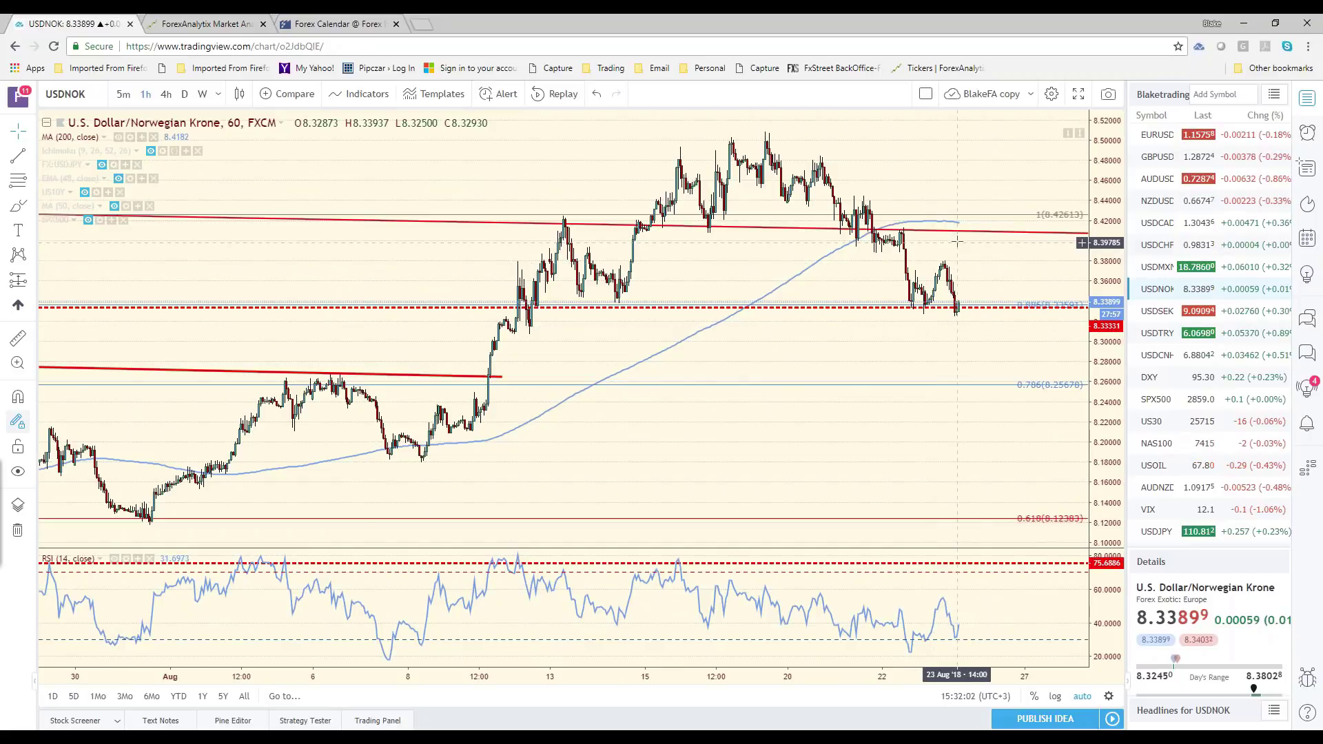
- Record USD/NOK support 8.3200, resistance 8.4000 and a Range bias in row 19, then return to the chart
key(alt+Tab)
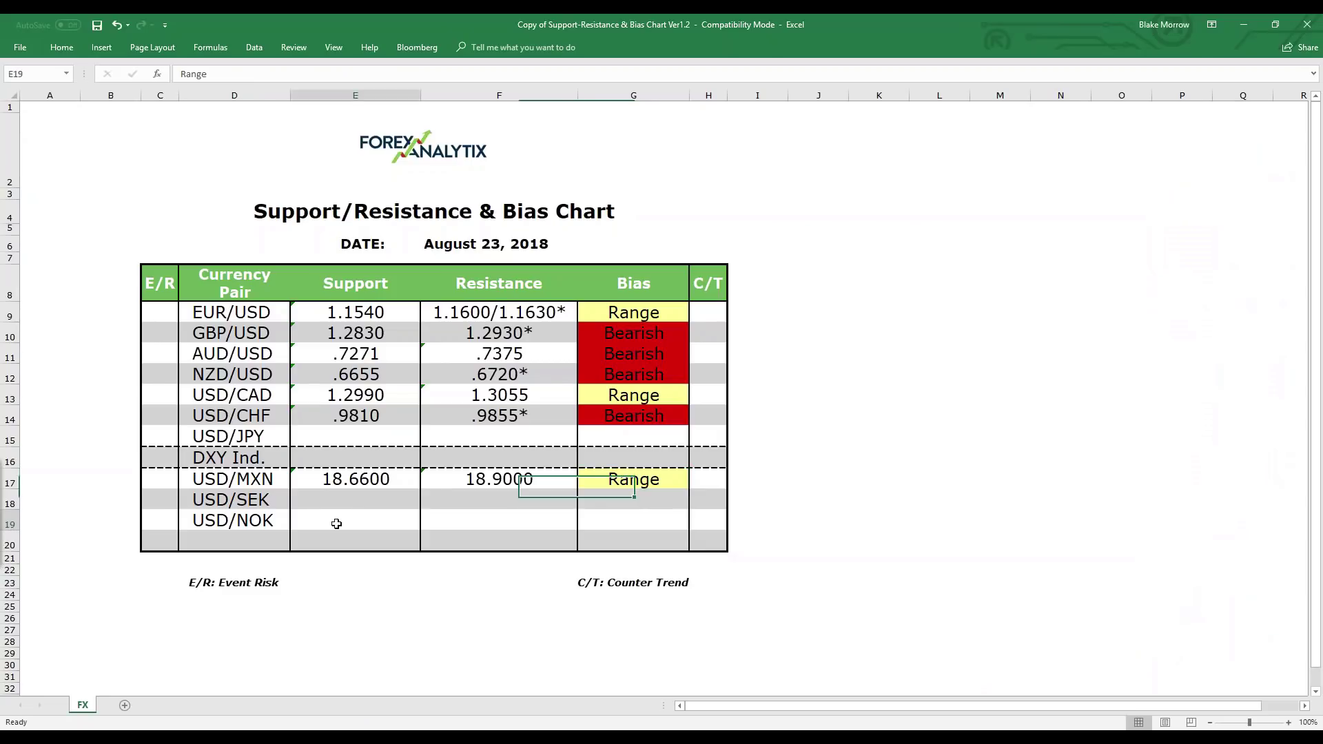
click(336, 524)
text(8.320)
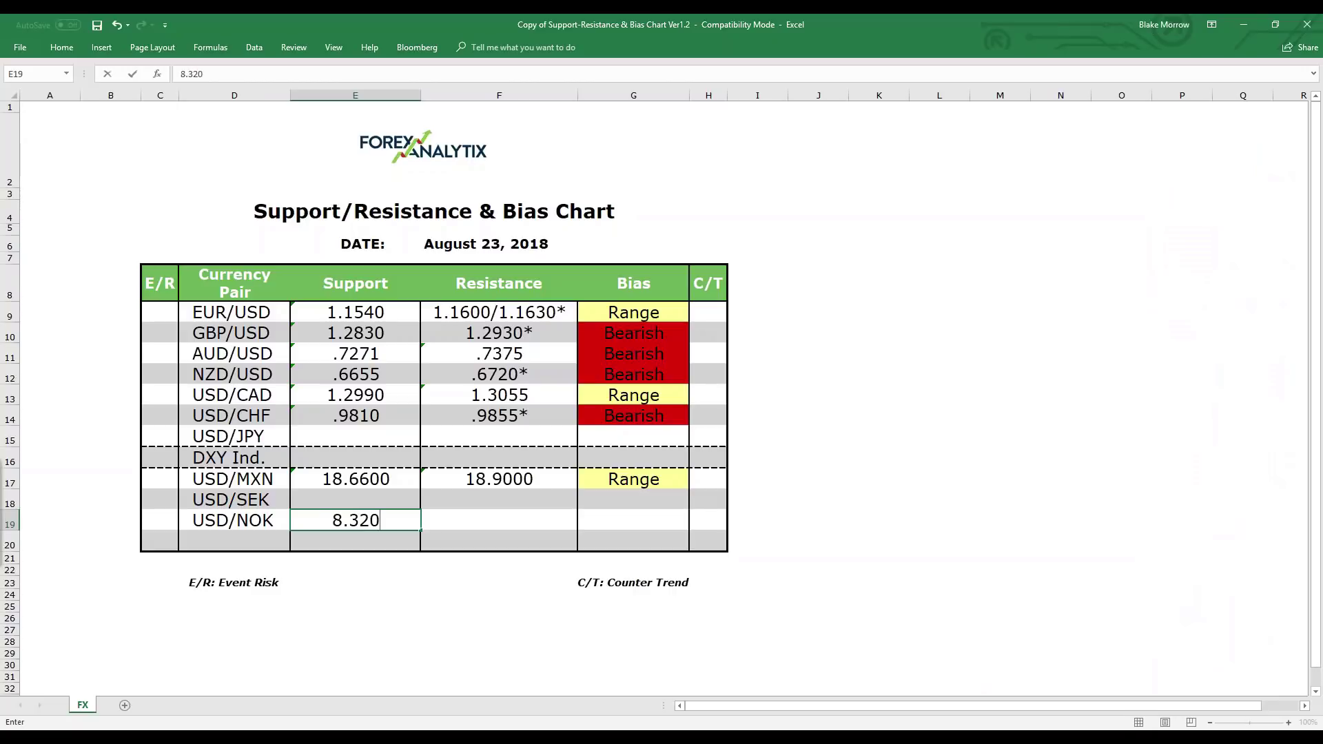
text(0)
key(Tab)
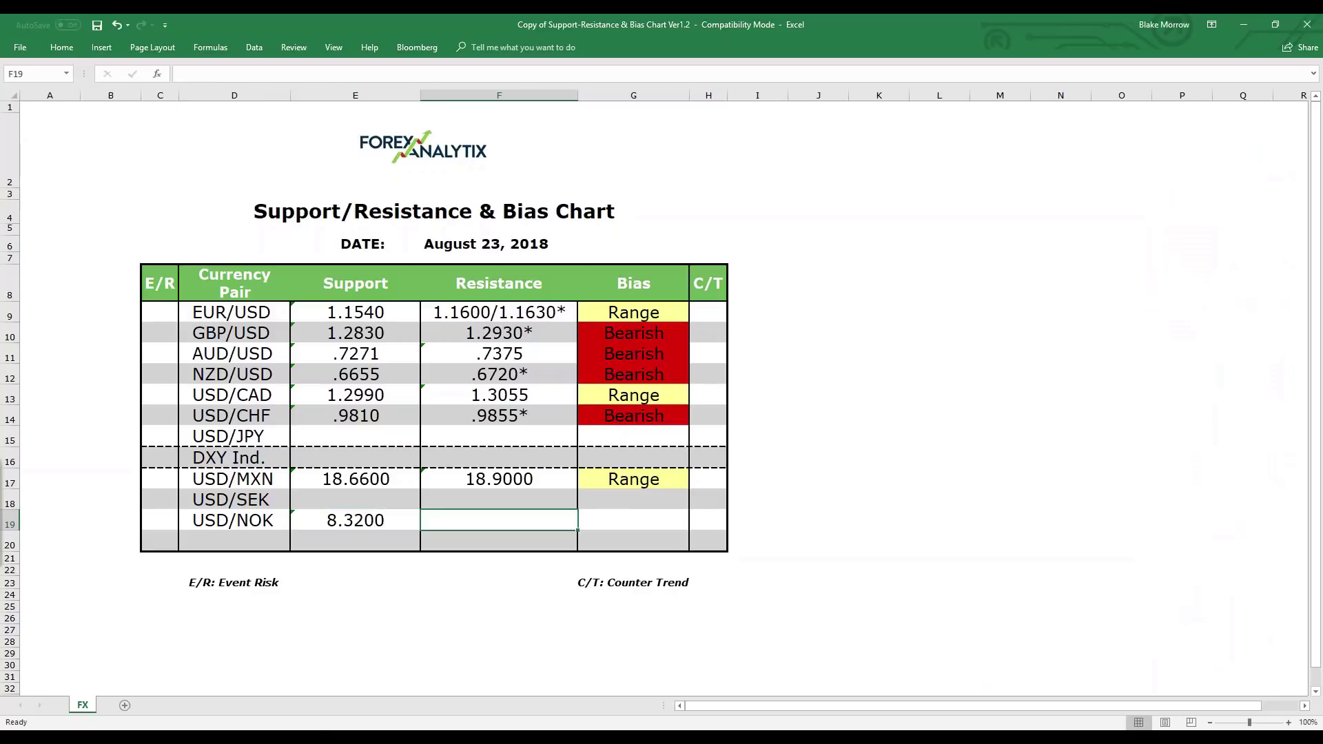
text(8.4000)
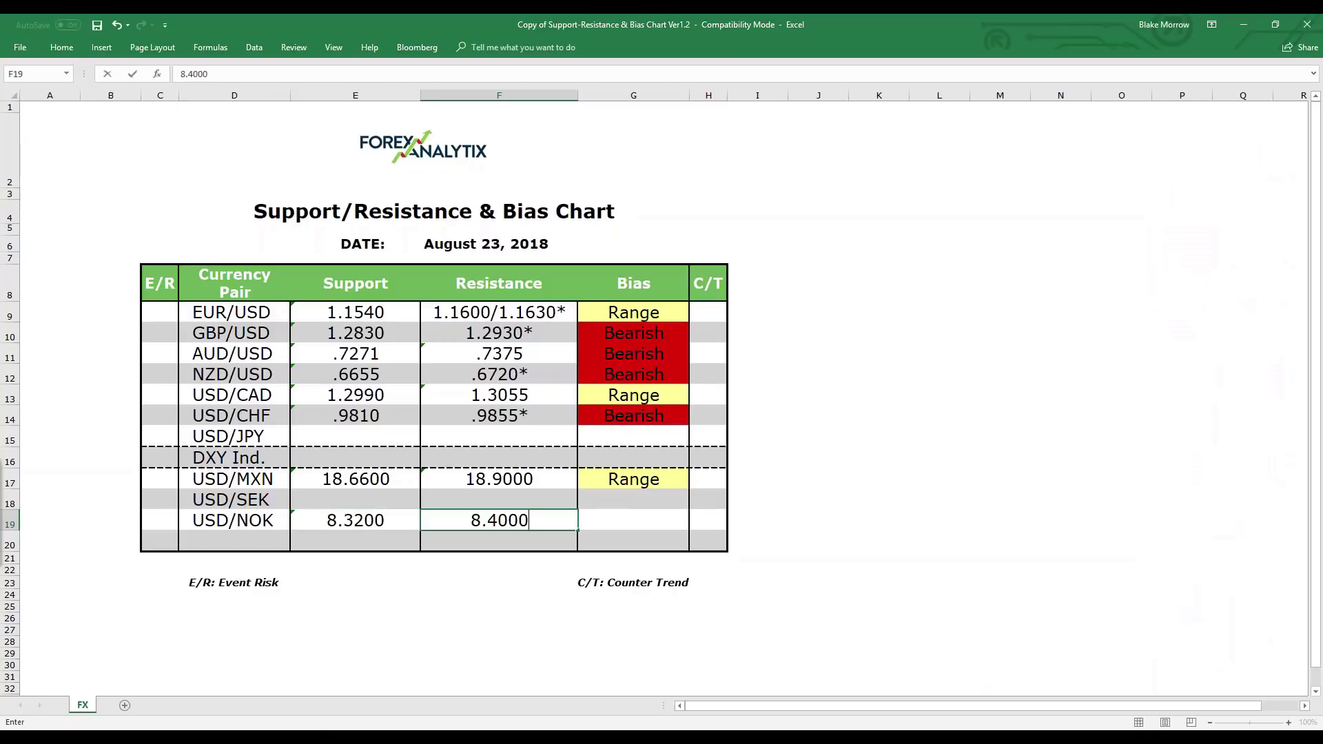
click(617, 526)
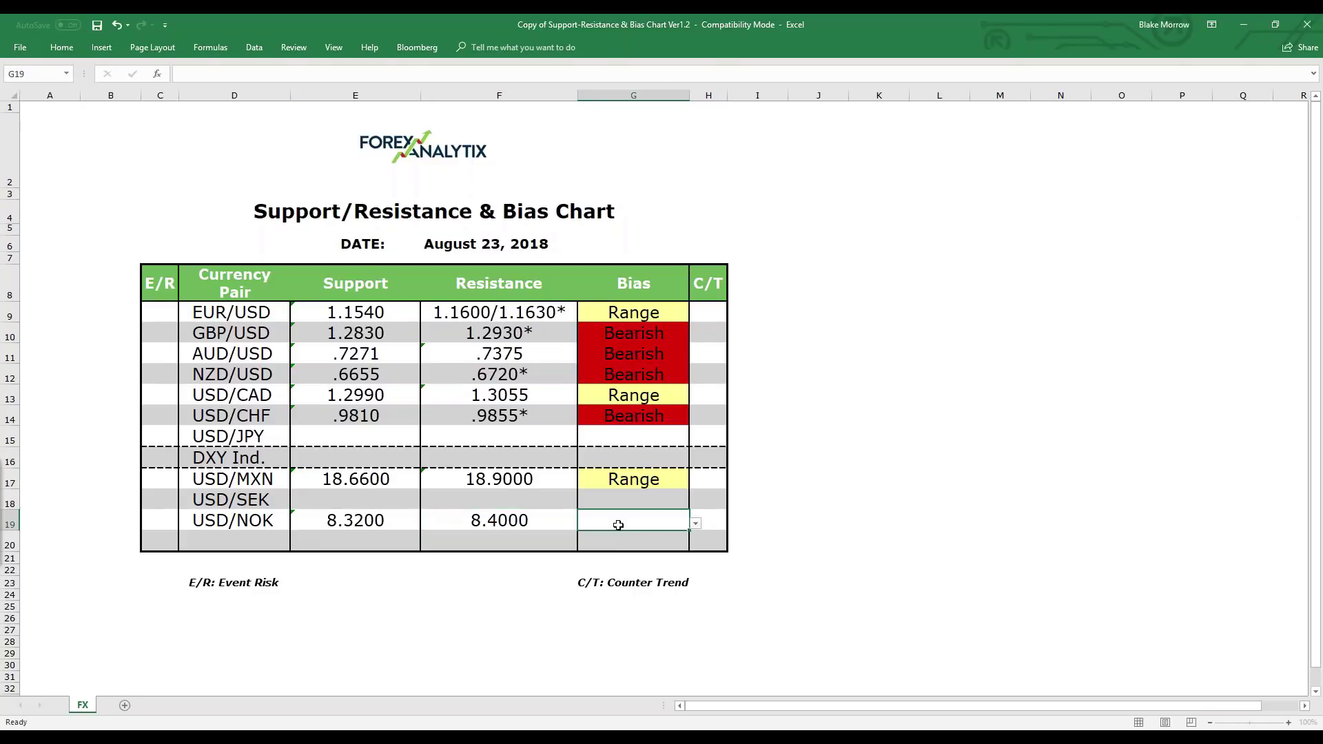
click(695, 527)
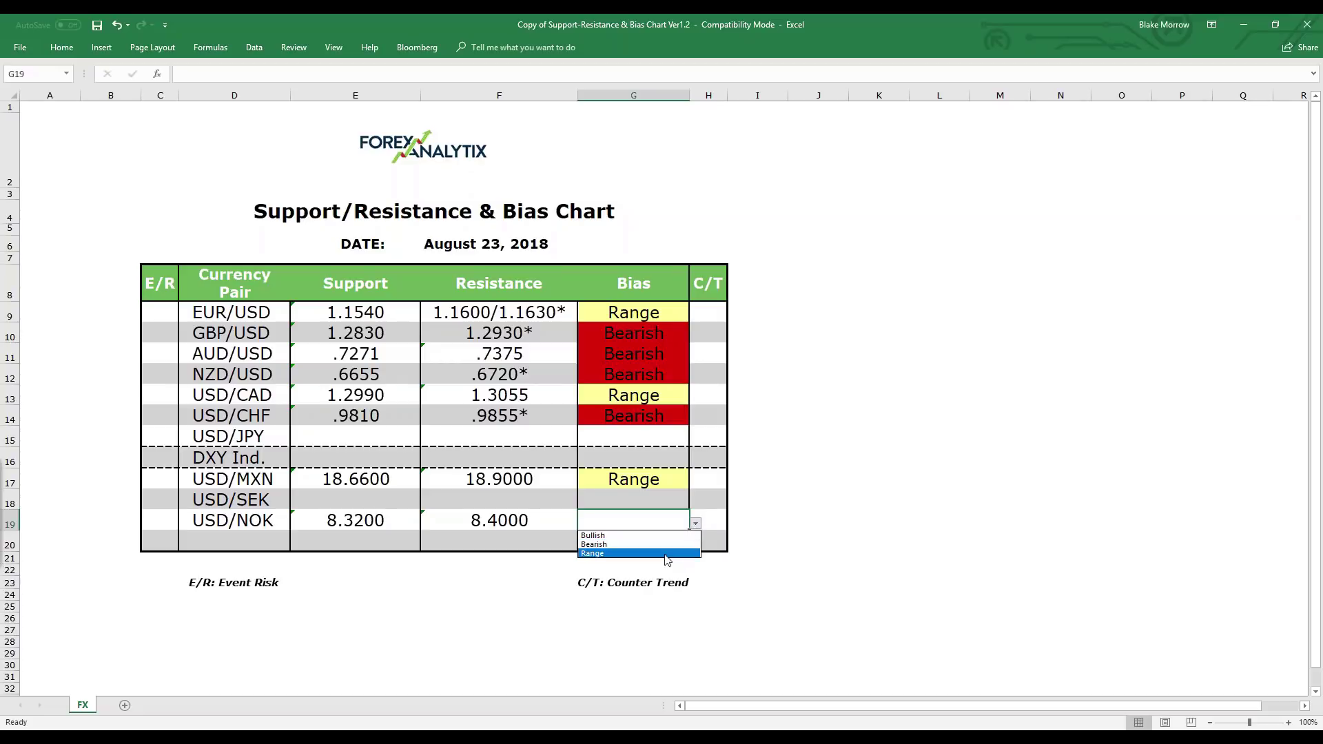
click(620, 553)
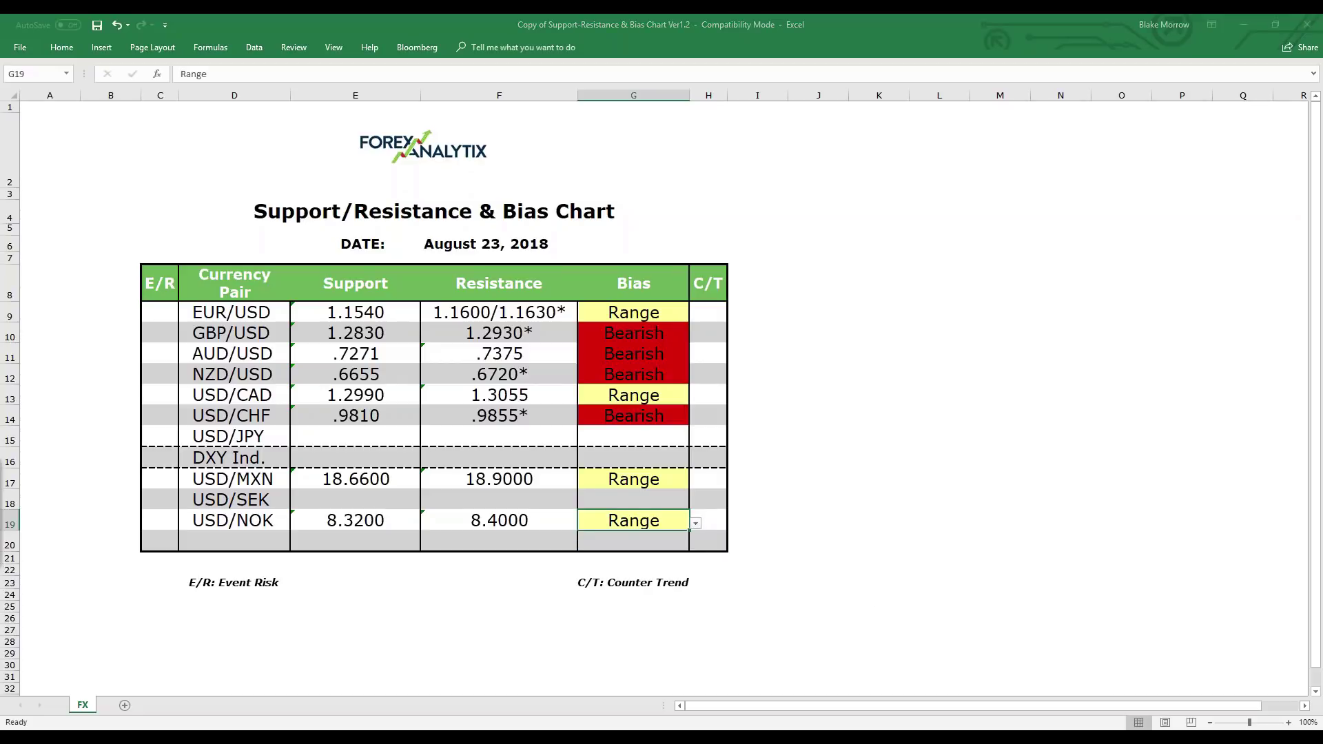
key(alt+Tab)
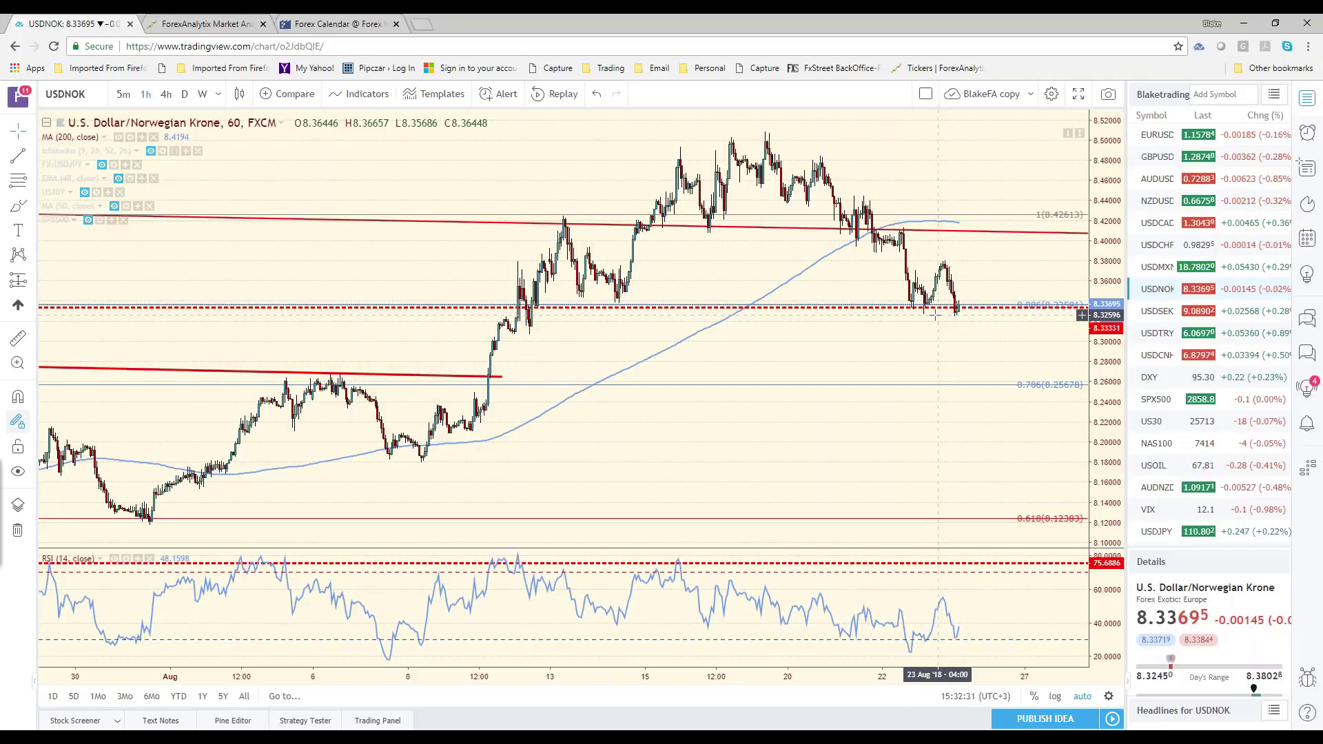
- View GBPUSD on the 5-minute interval, then switch to USDSEK on the 1-hour interval
click(1148, 157)
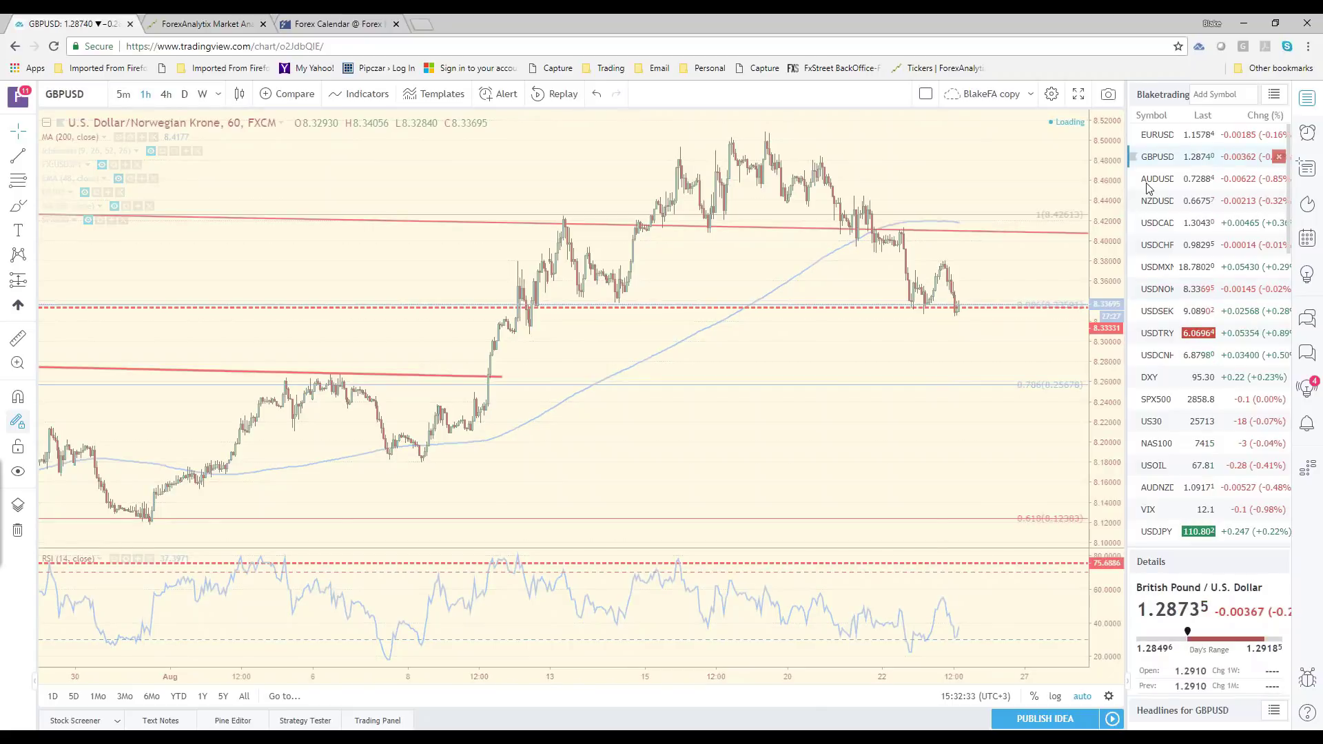
key(5)
key(Return)
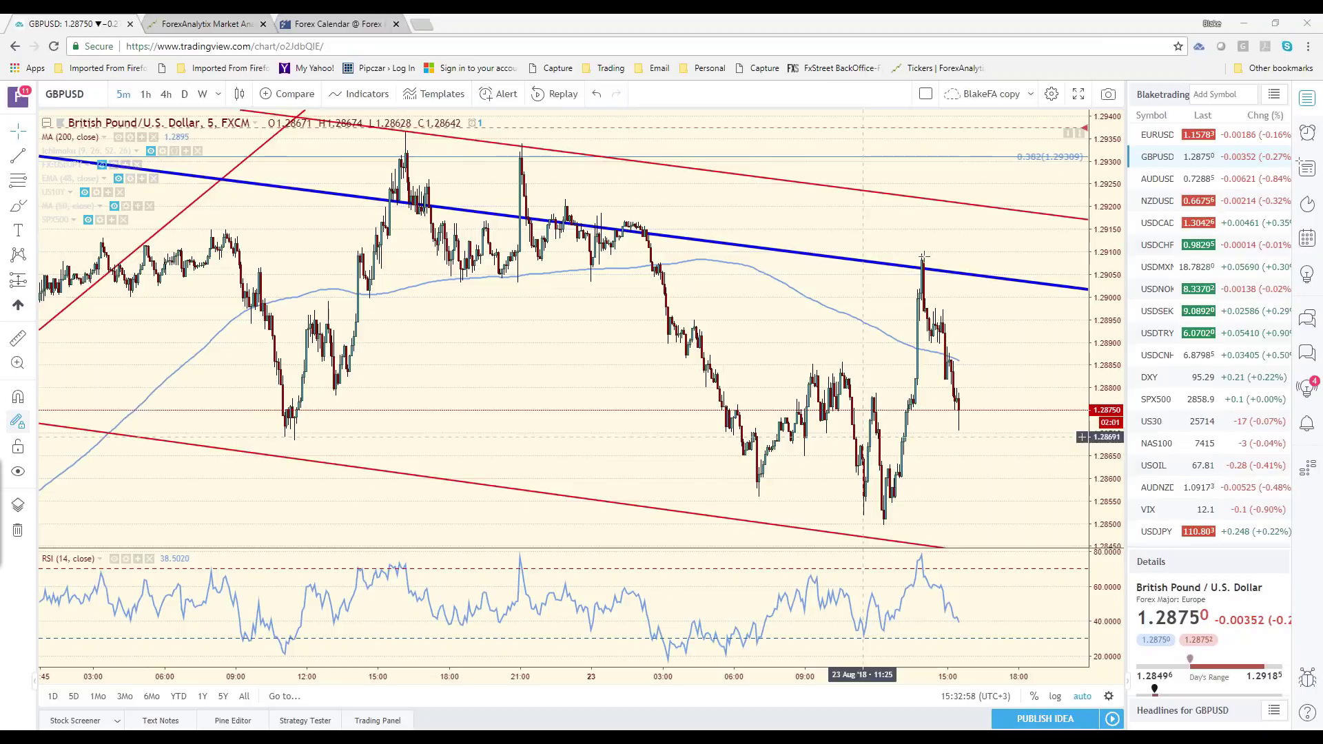
click(1158, 311)
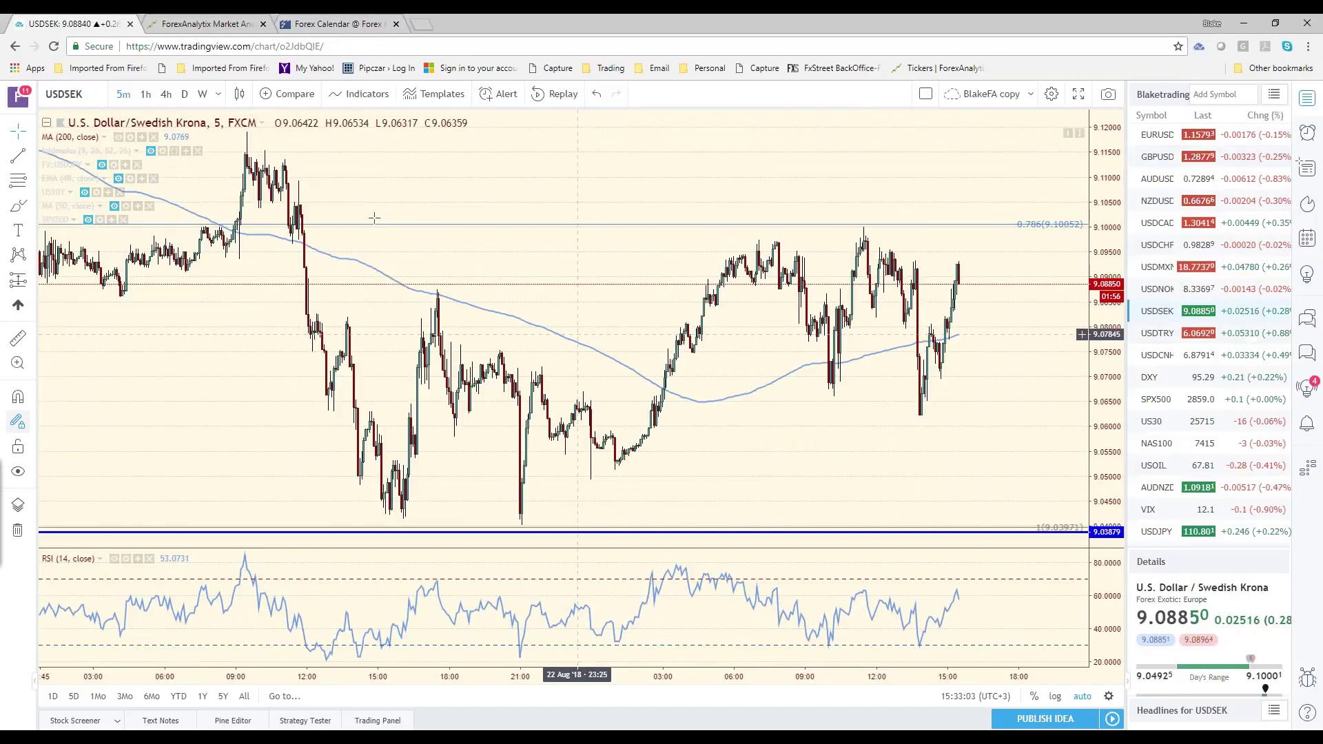
click(151, 96)
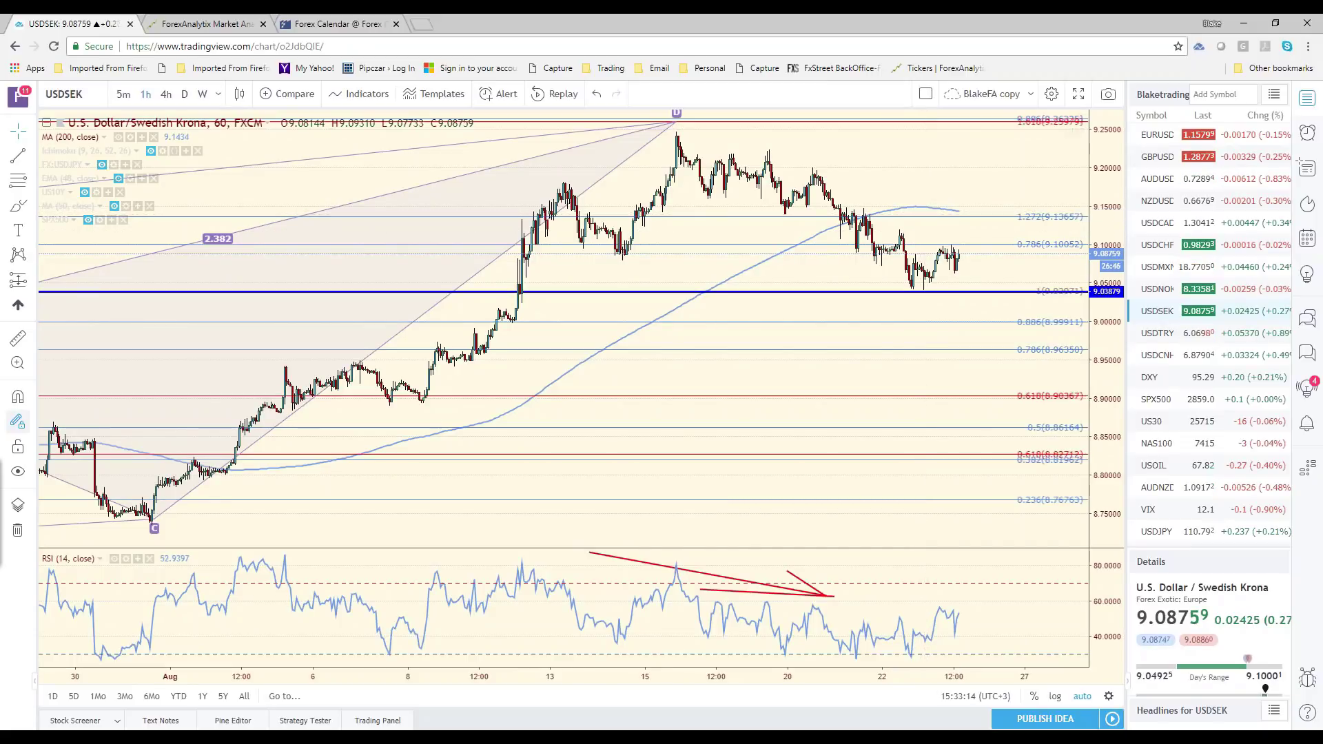
- Enter USD/SEK support 9.0300 in E18 and resistance 9.1400 in F18, then return to the chart
key(alt+Tab)
click(394, 504)
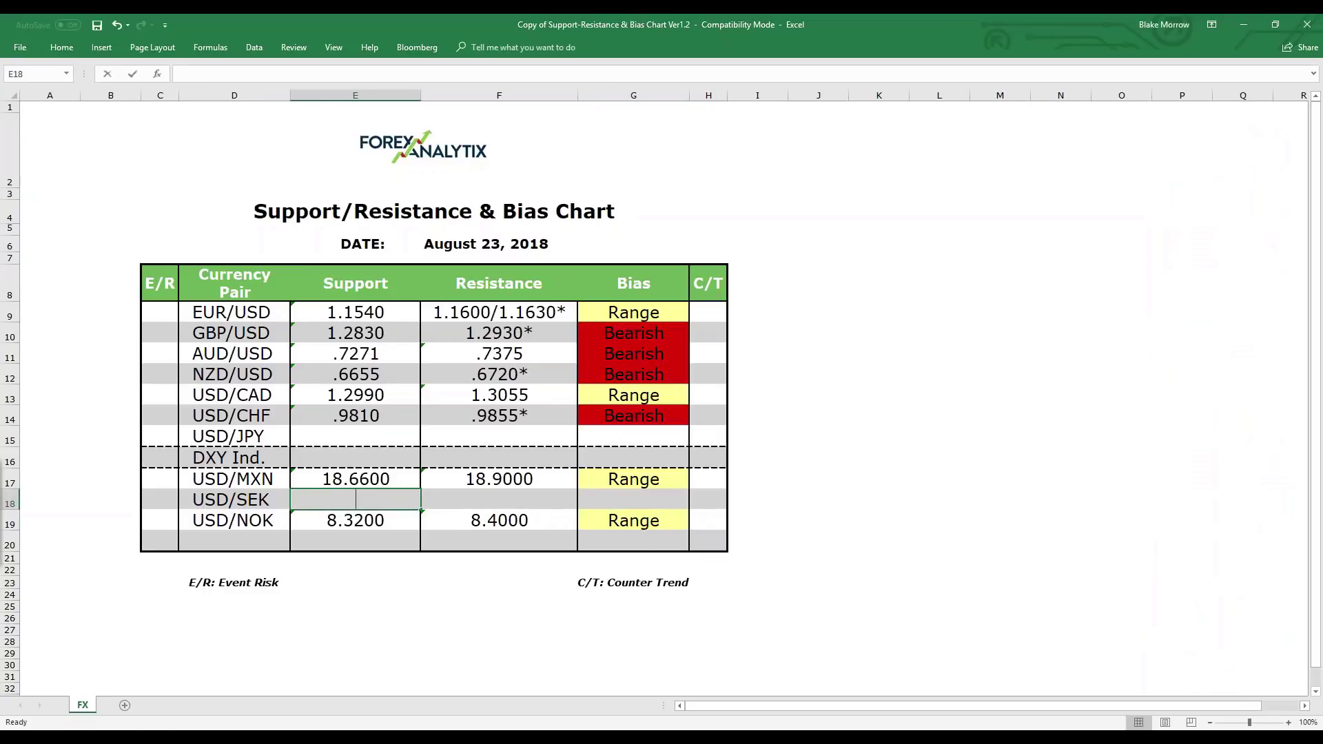
text(9.0300)
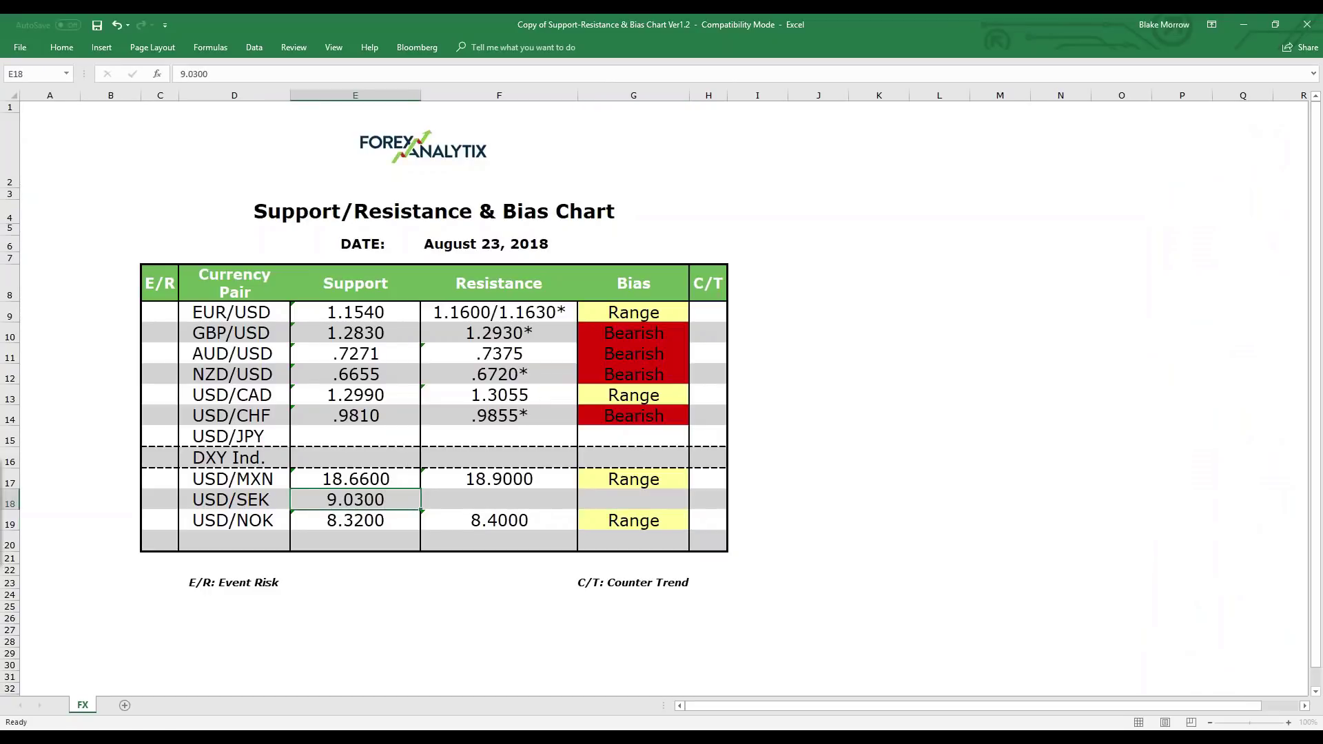
key(Tab)
text(9.1400)
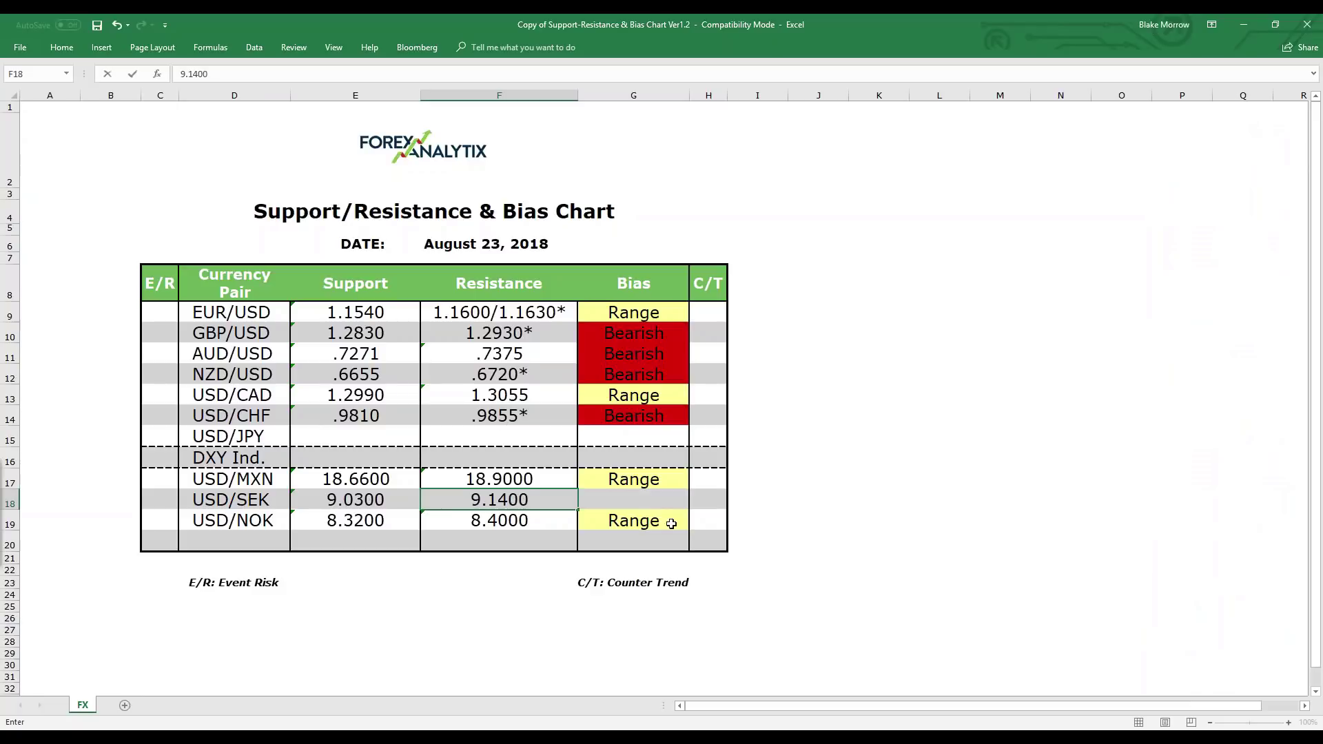
click(654, 505)
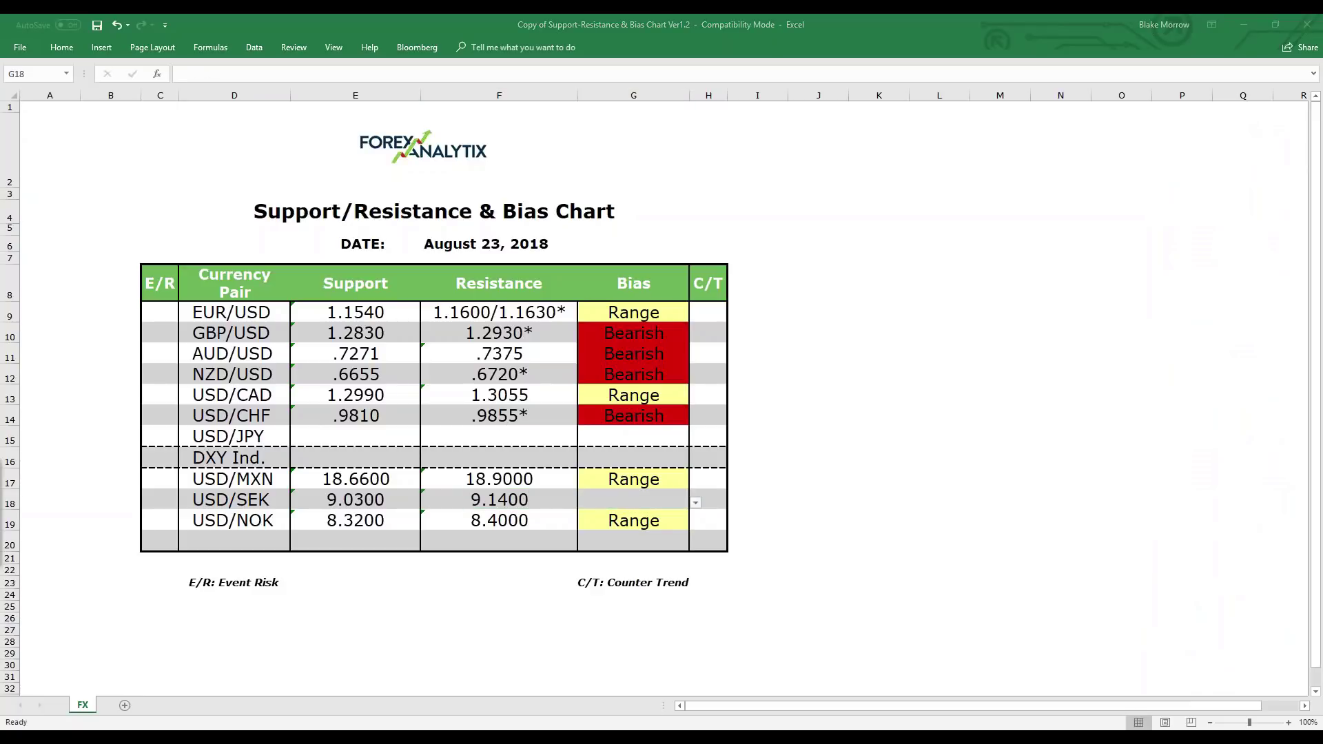
key(alt+Tab)
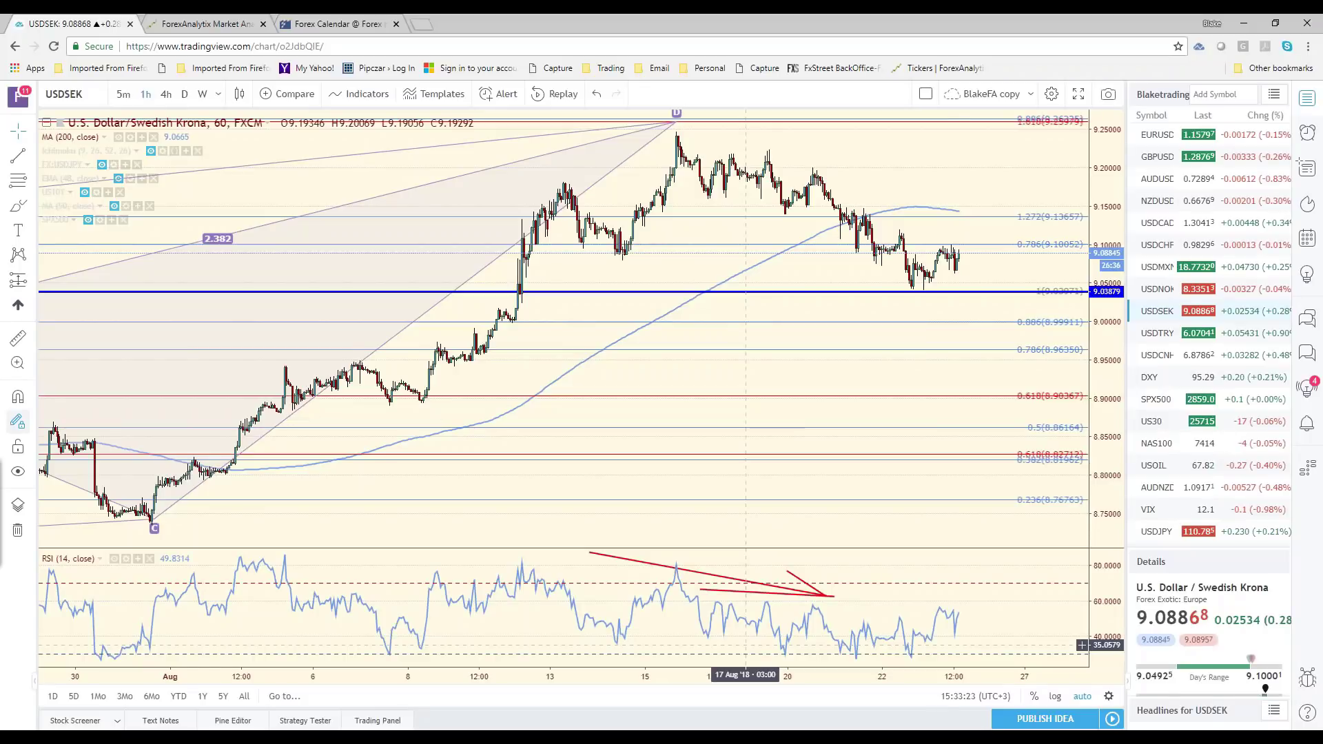
- Check USDNOK on 4-hour and daily, then load the daily USDSEK chart and select its XABCD pattern
click(167, 94)
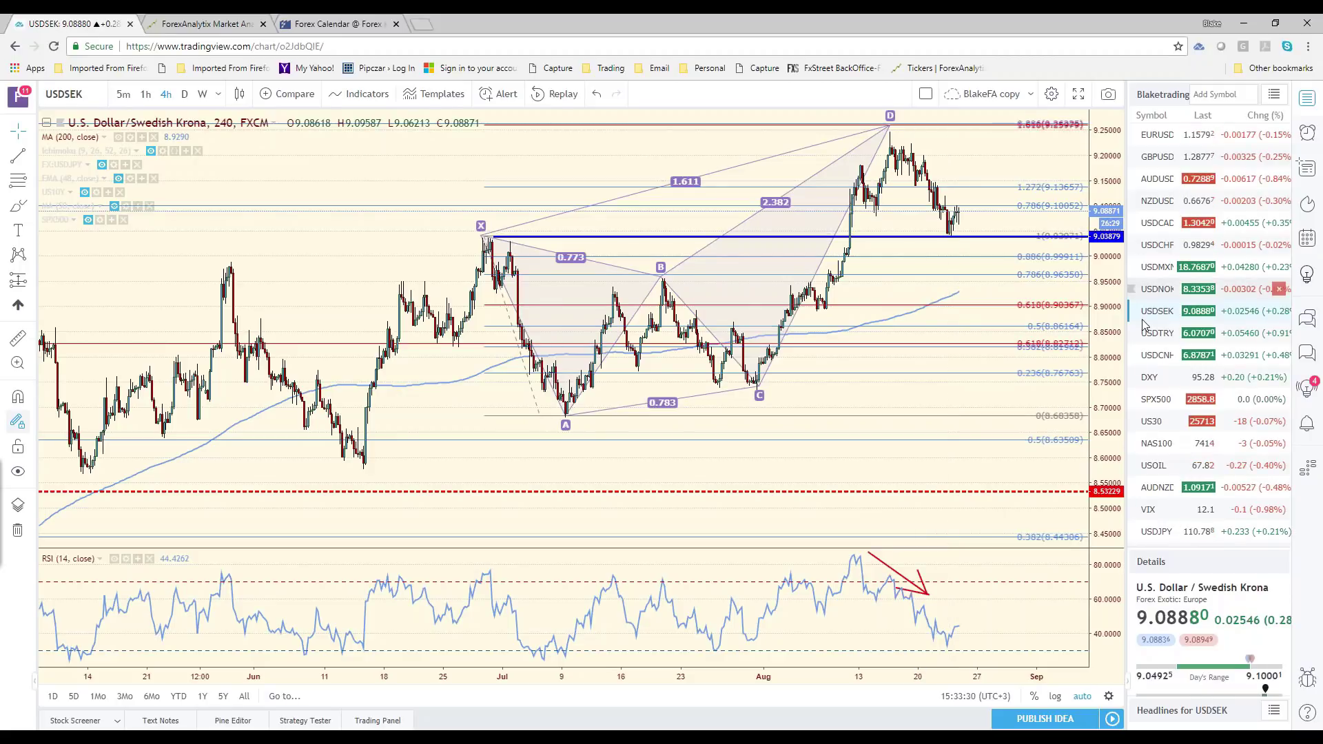
click(1158, 289)
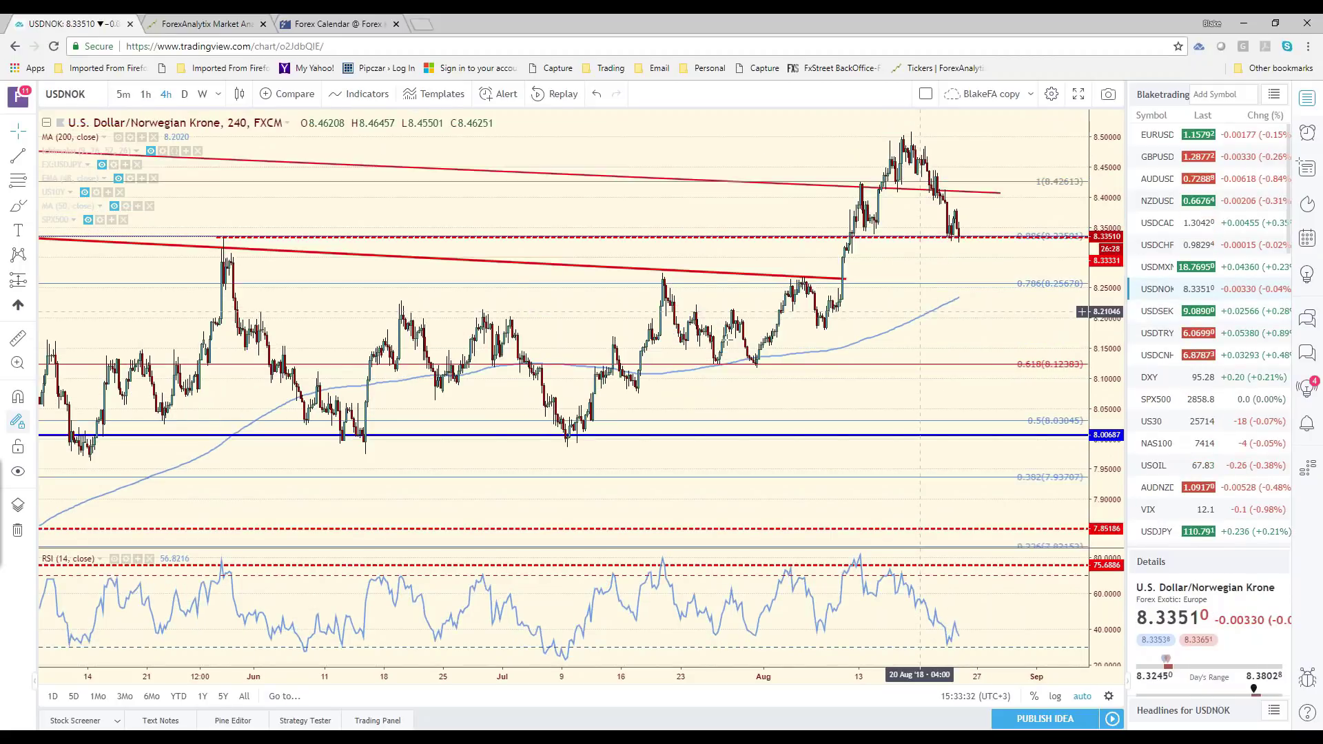
scroll(689, 335, down, 3)
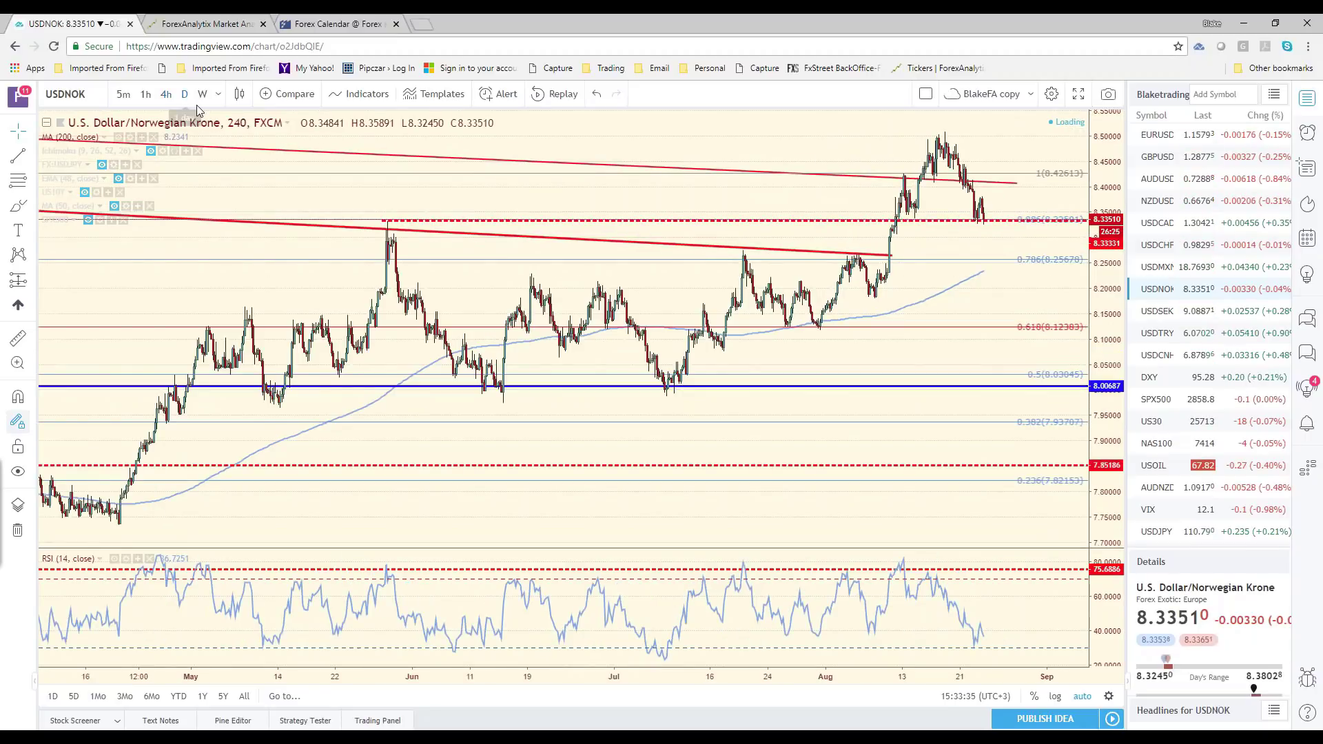
click(197, 105)
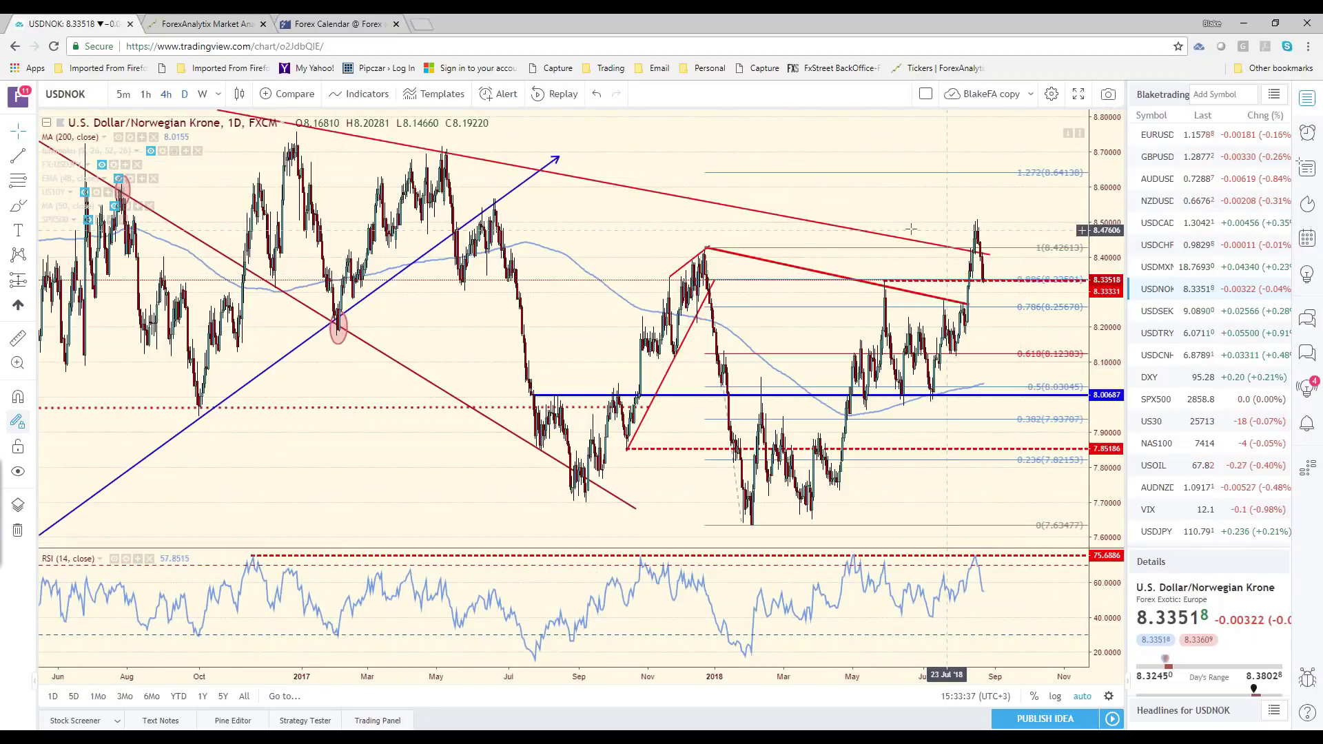
scroll(911, 228, down, 2)
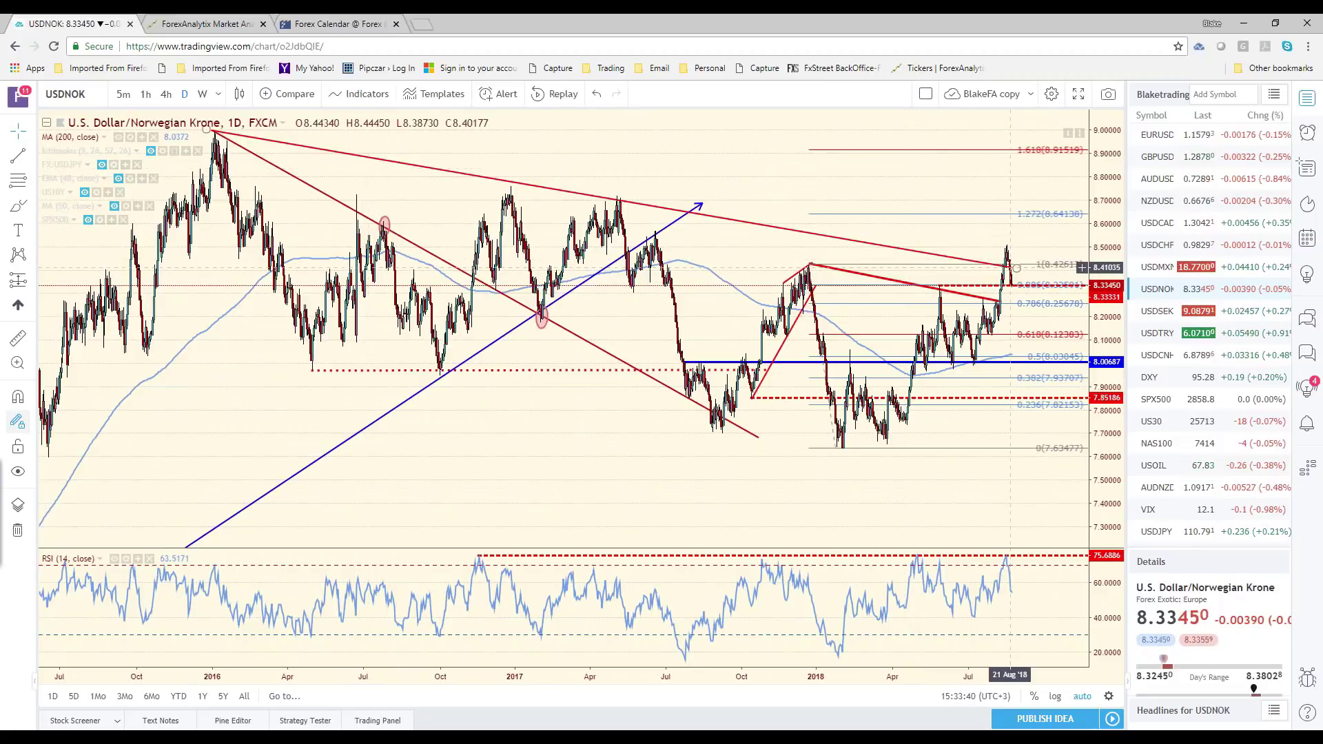
click(1165, 310)
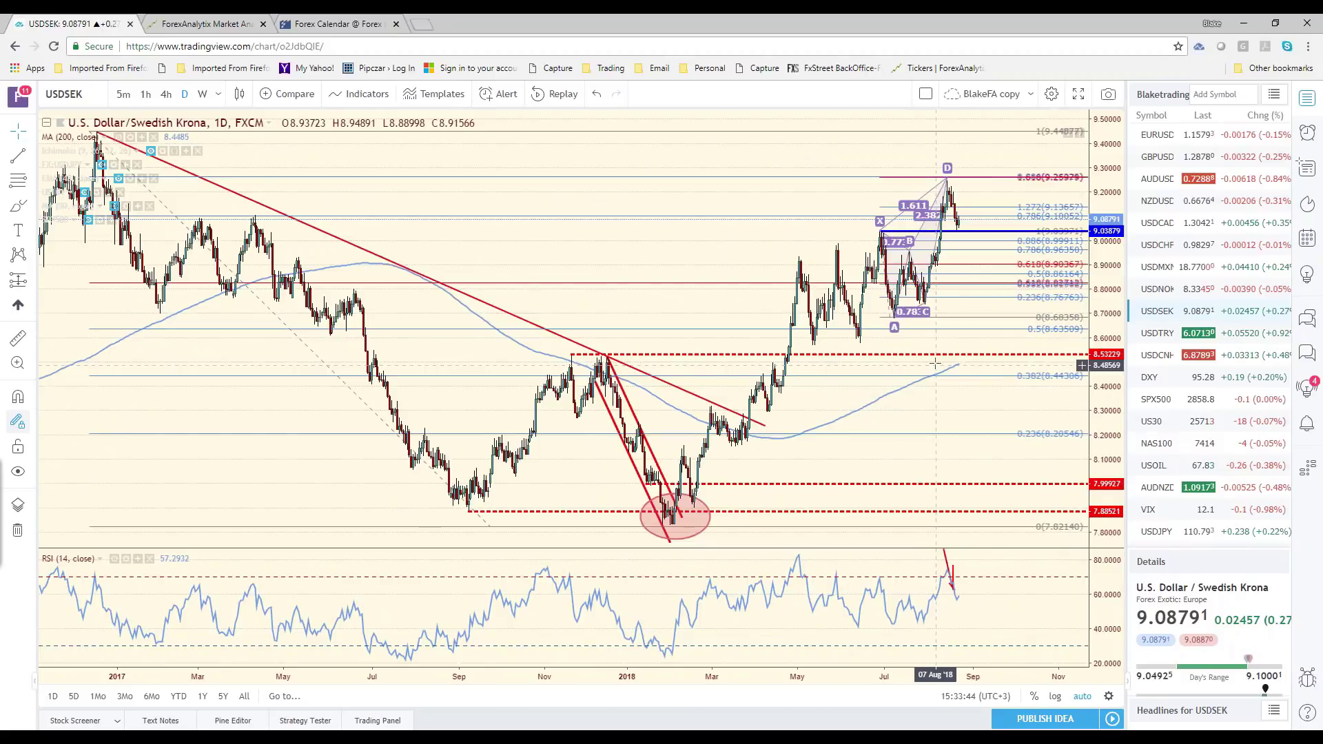
scroll(981, 221, up, 2)
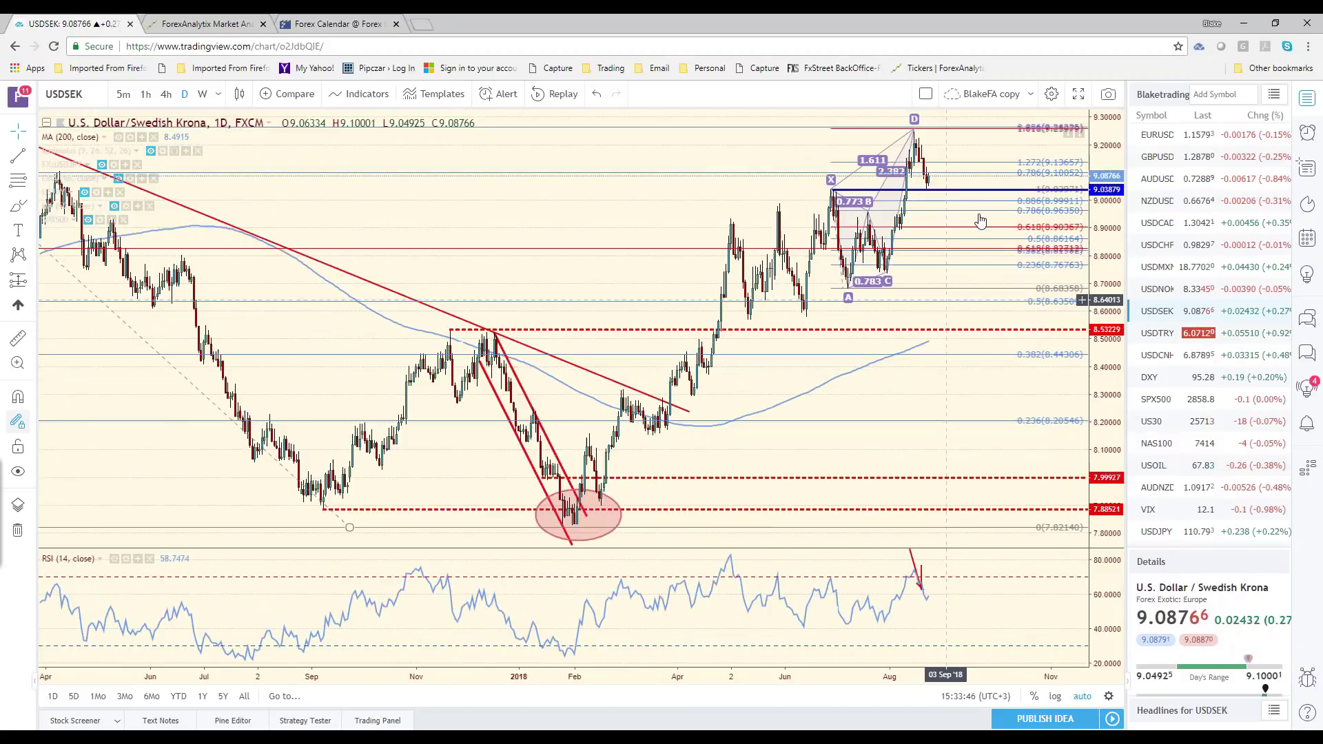
click(913, 134)
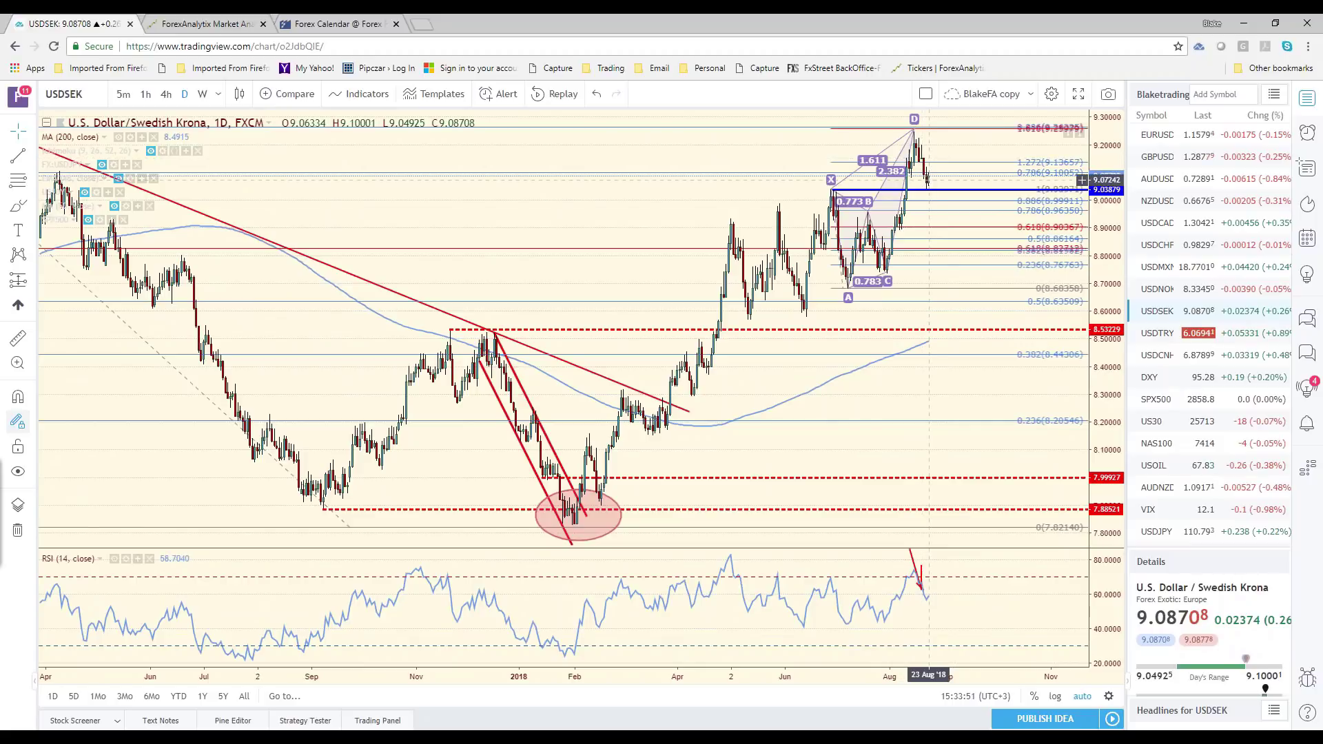
- Open the USD/SEK bias dropdown in G18 of the Excel sheet to set Range
key(alt+Tab)
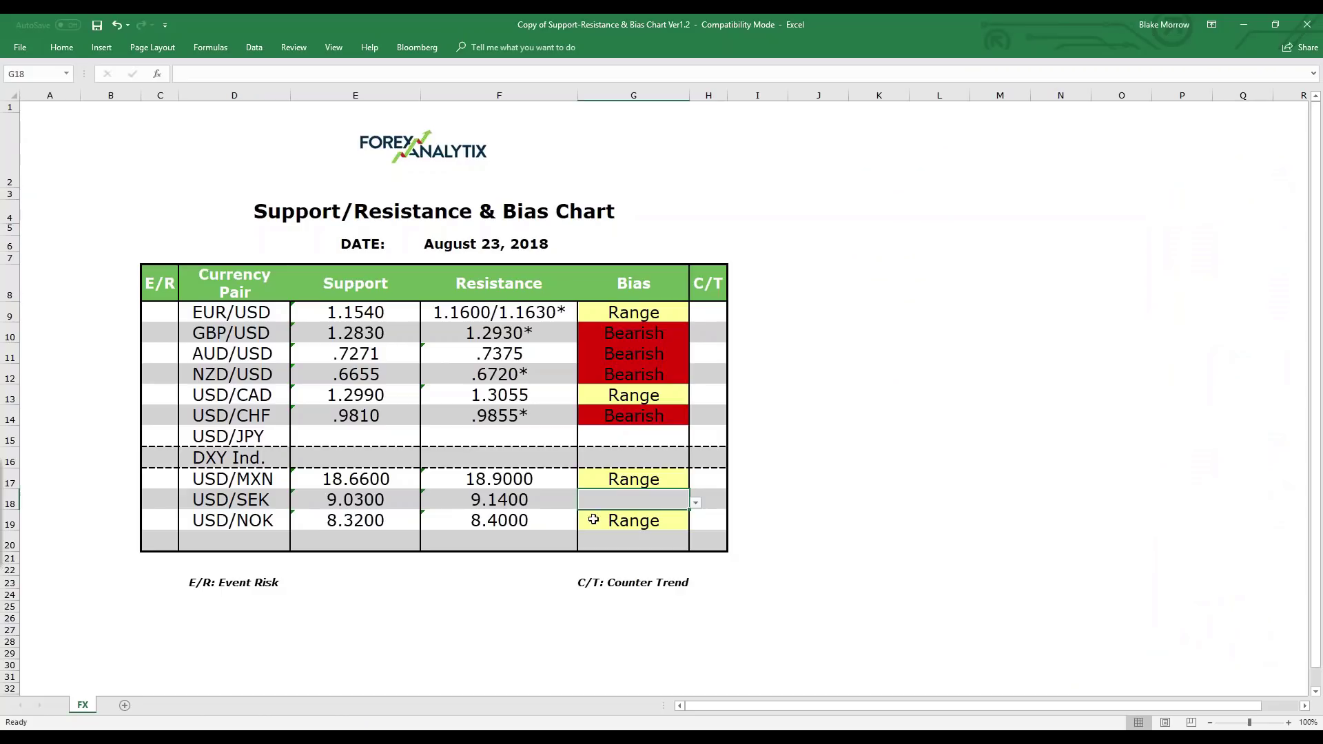
click(696, 504)
key(Escape)
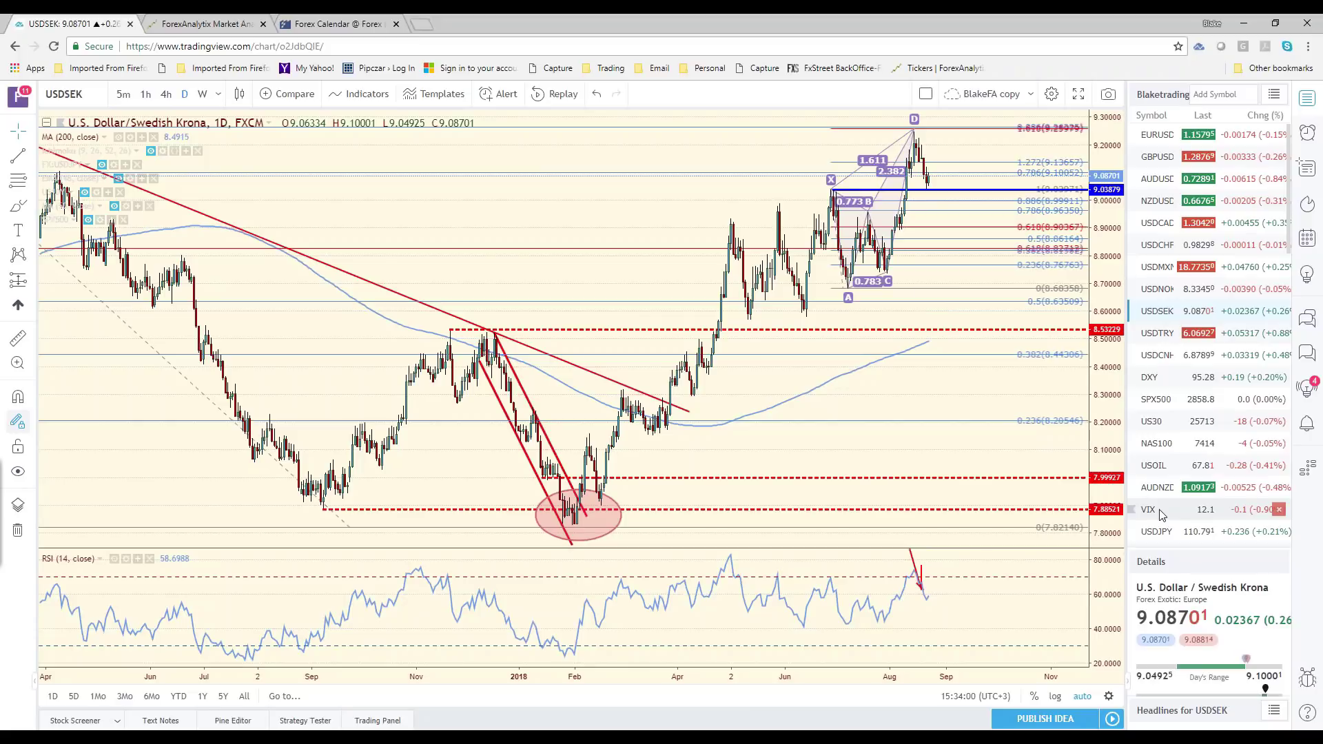
- Load USD/JPY on 4-hour candles, glancing at USD/CNH before returning to USD/JPY
click(1150, 529)
scroll(912, 411, up, 2)
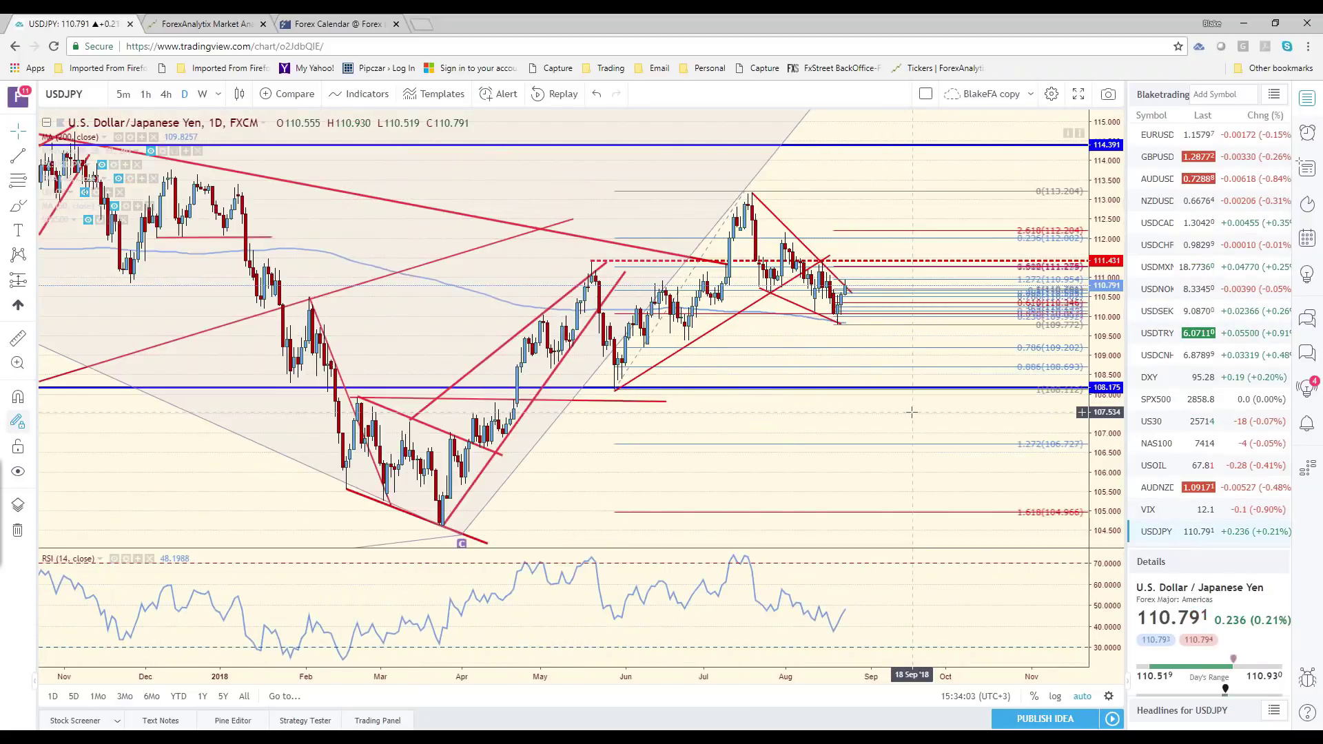
scroll(912, 412, up, 2)
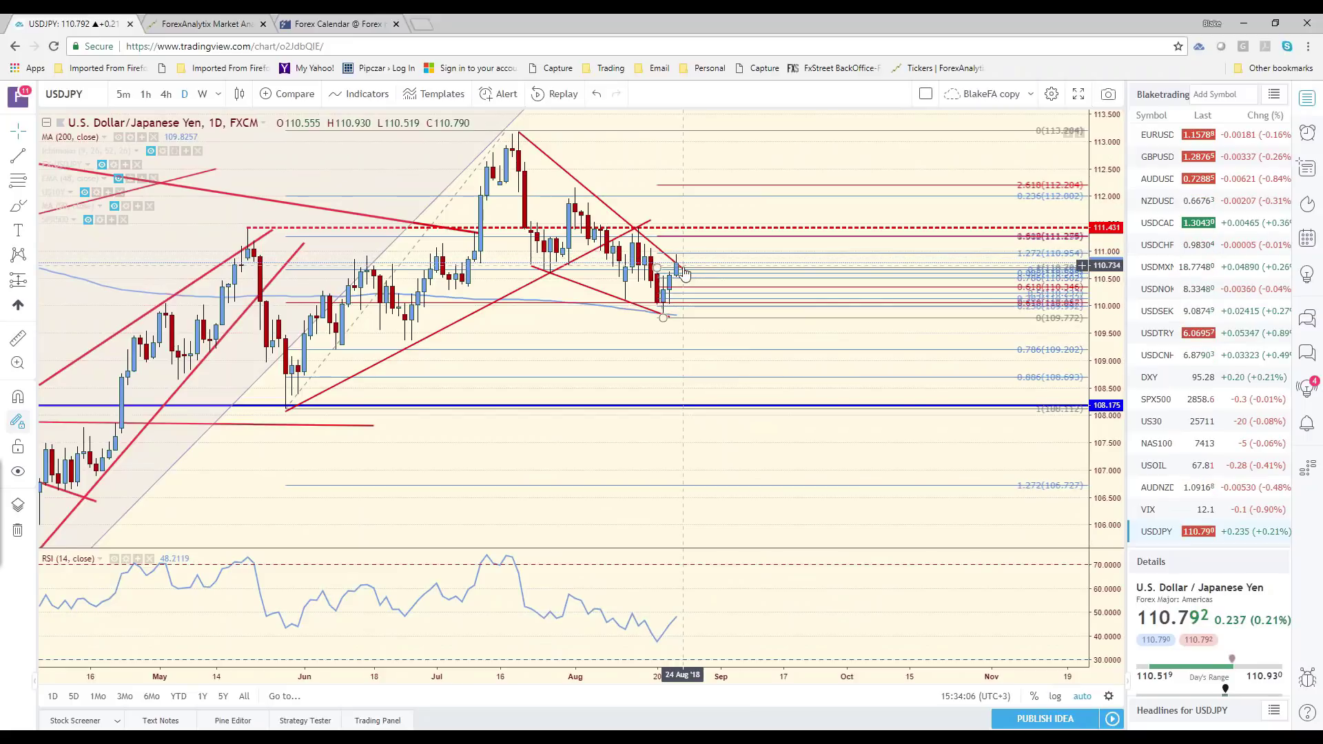
click(168, 96)
scroll(639, 377, down, 2)
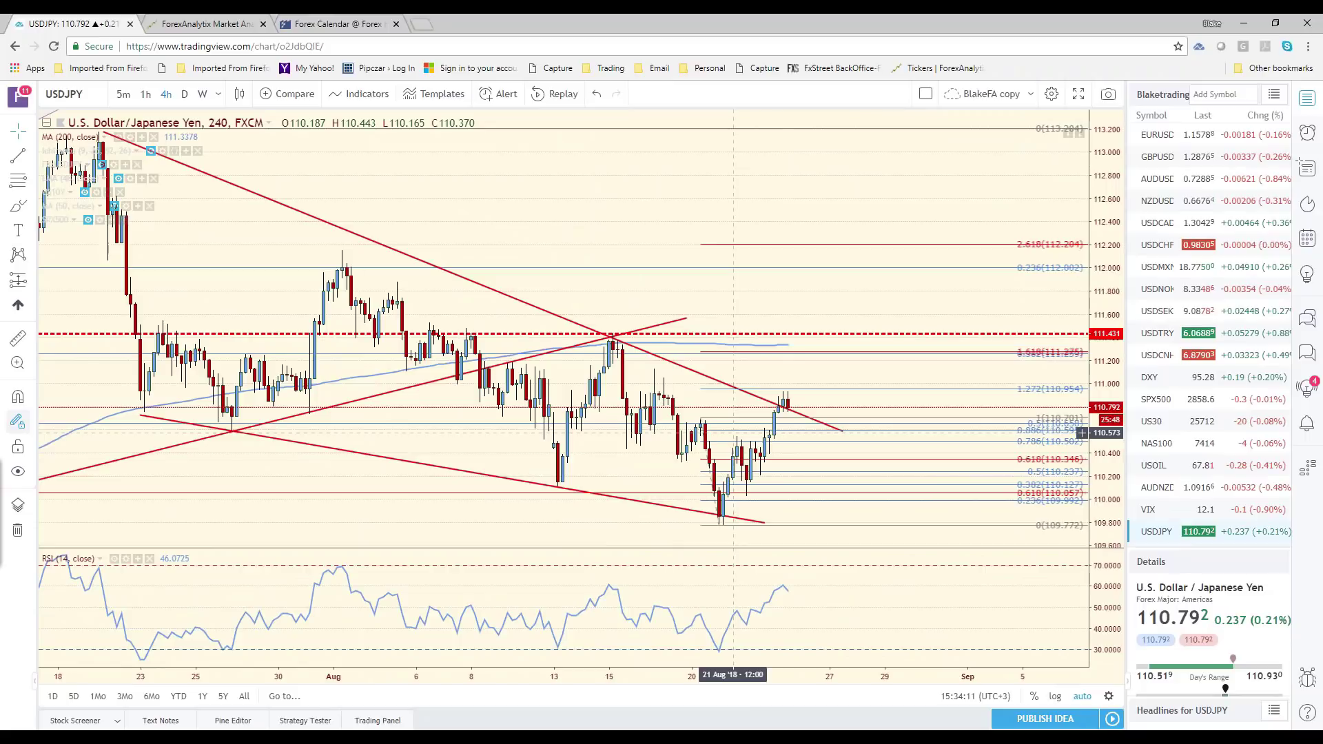
click(1175, 357)
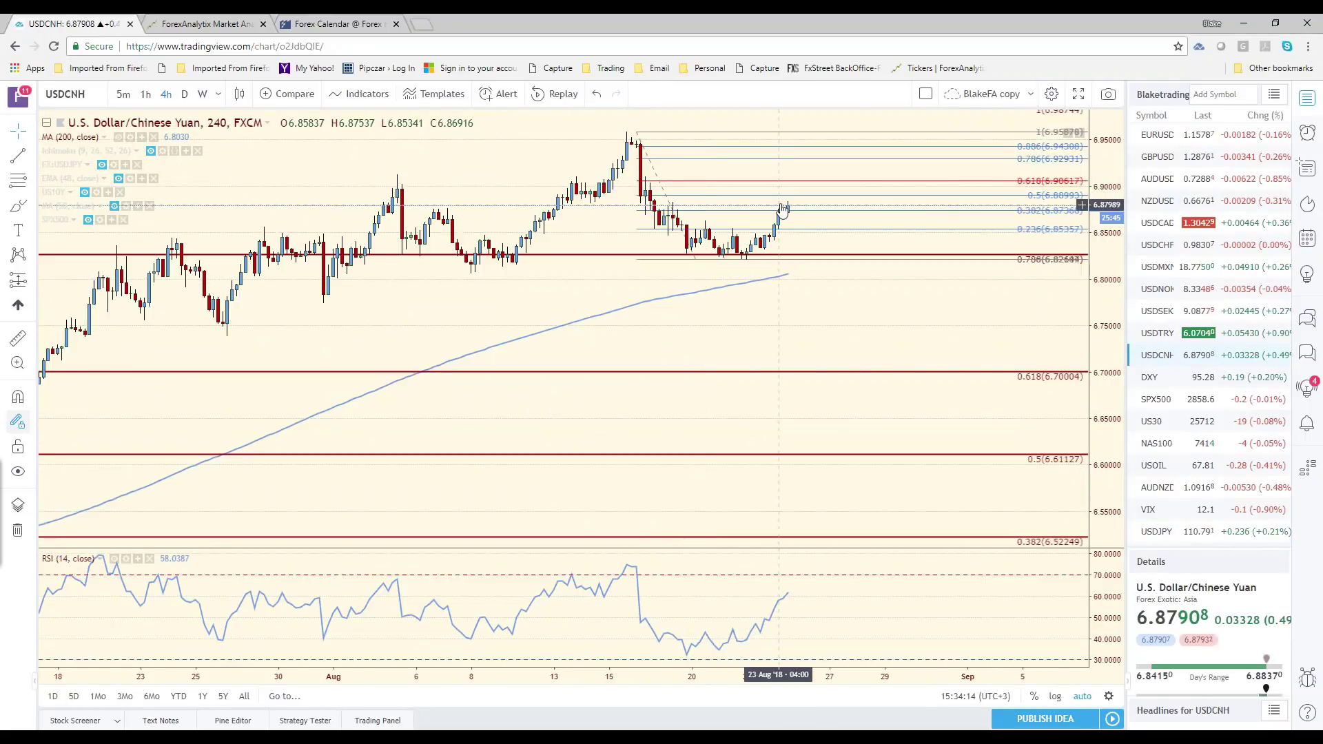
click(1158, 532)
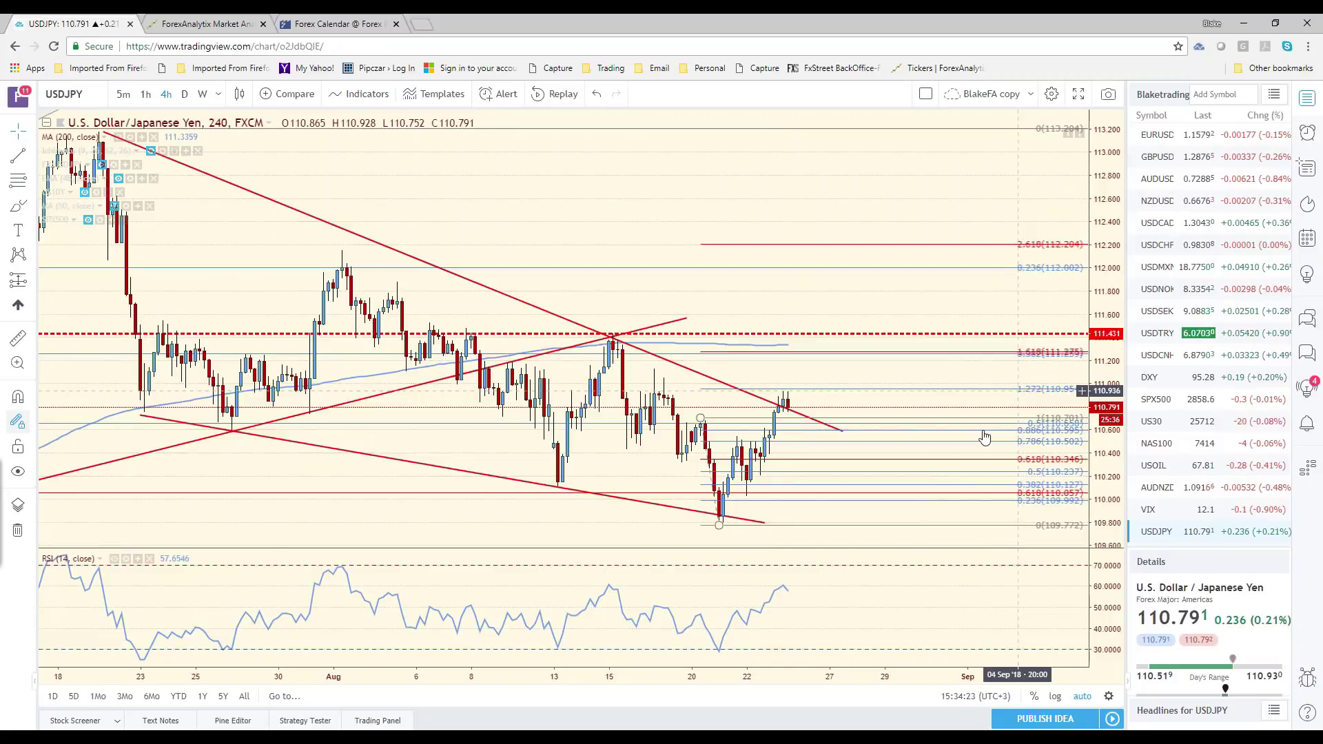
- Enter 110.95 as the USD/JPY resistance in F15, then glance back at the chart
key(alt+Tab)
click(509, 435)
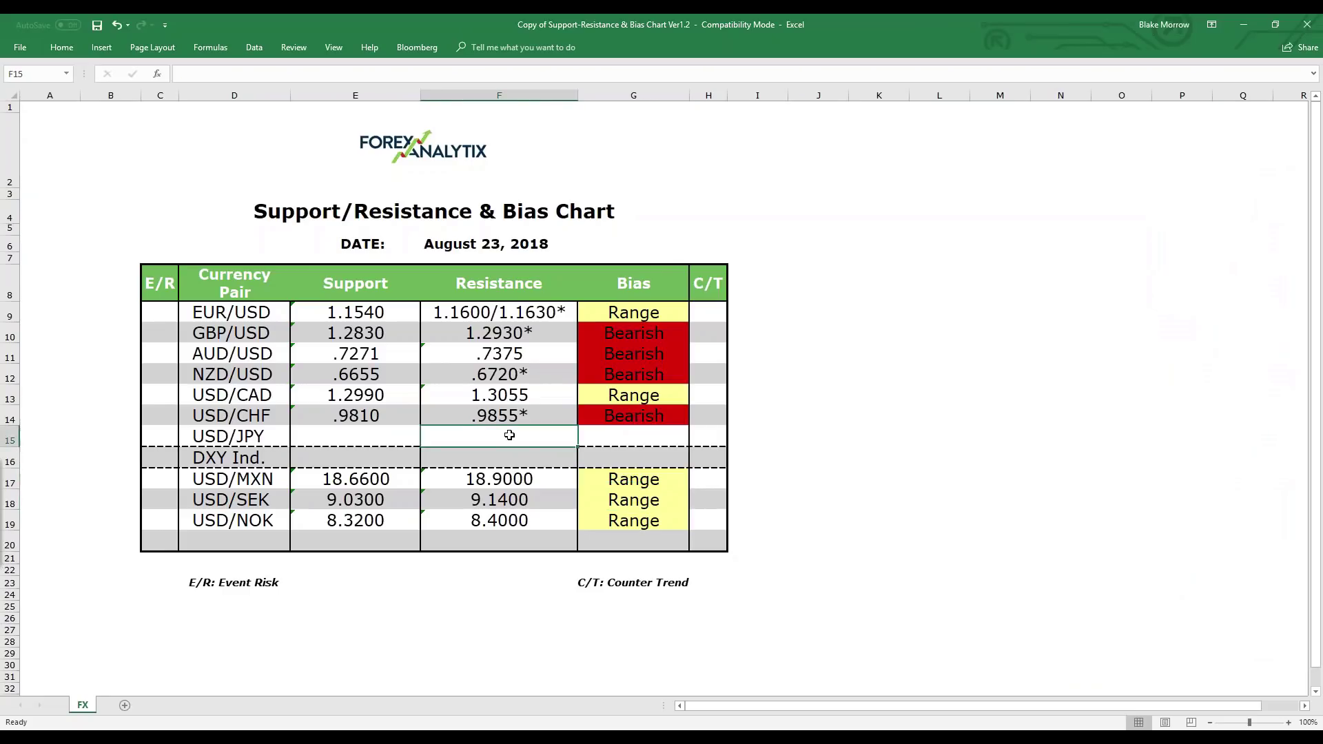
text(110.95)
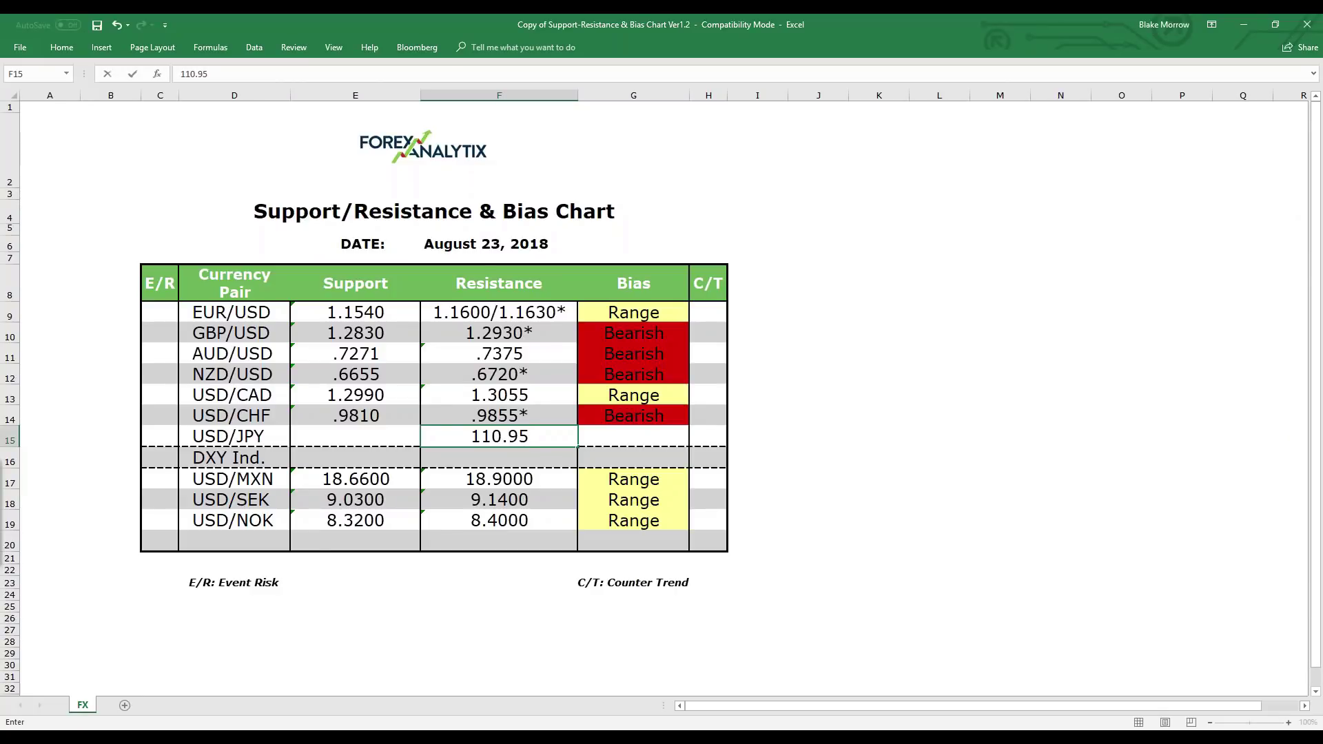
key(alt+Tab)
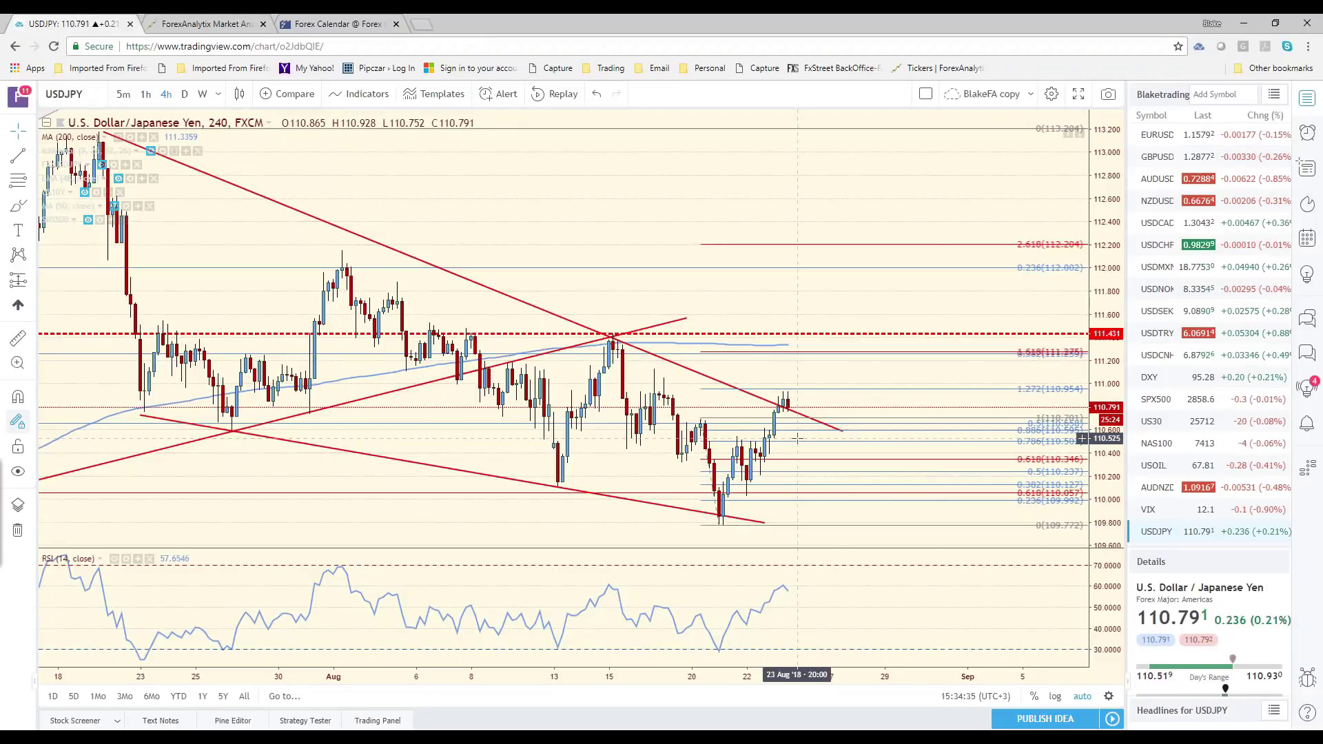
- Enter 110.50 as USD/JPY support in E15, set its bias to Range, and return to the chart
key(alt+Tab)
click(383, 434)
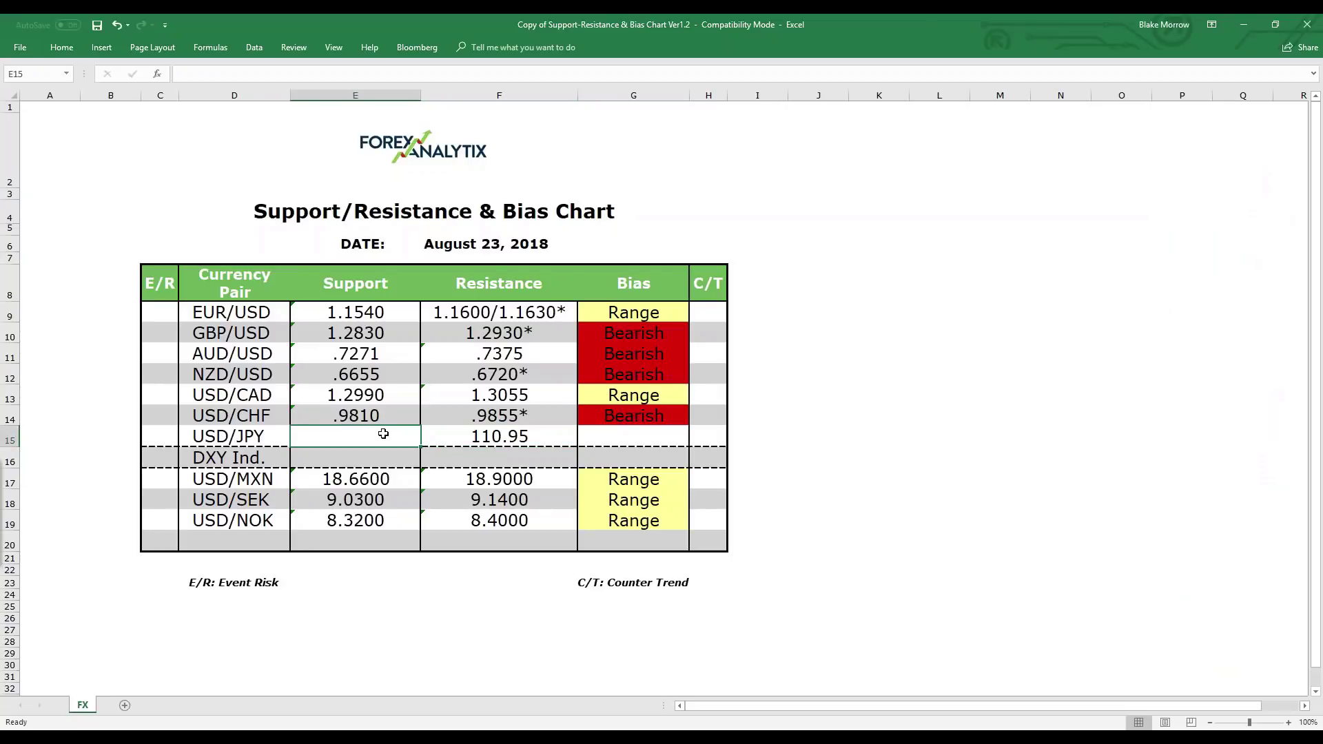
text(110.50)
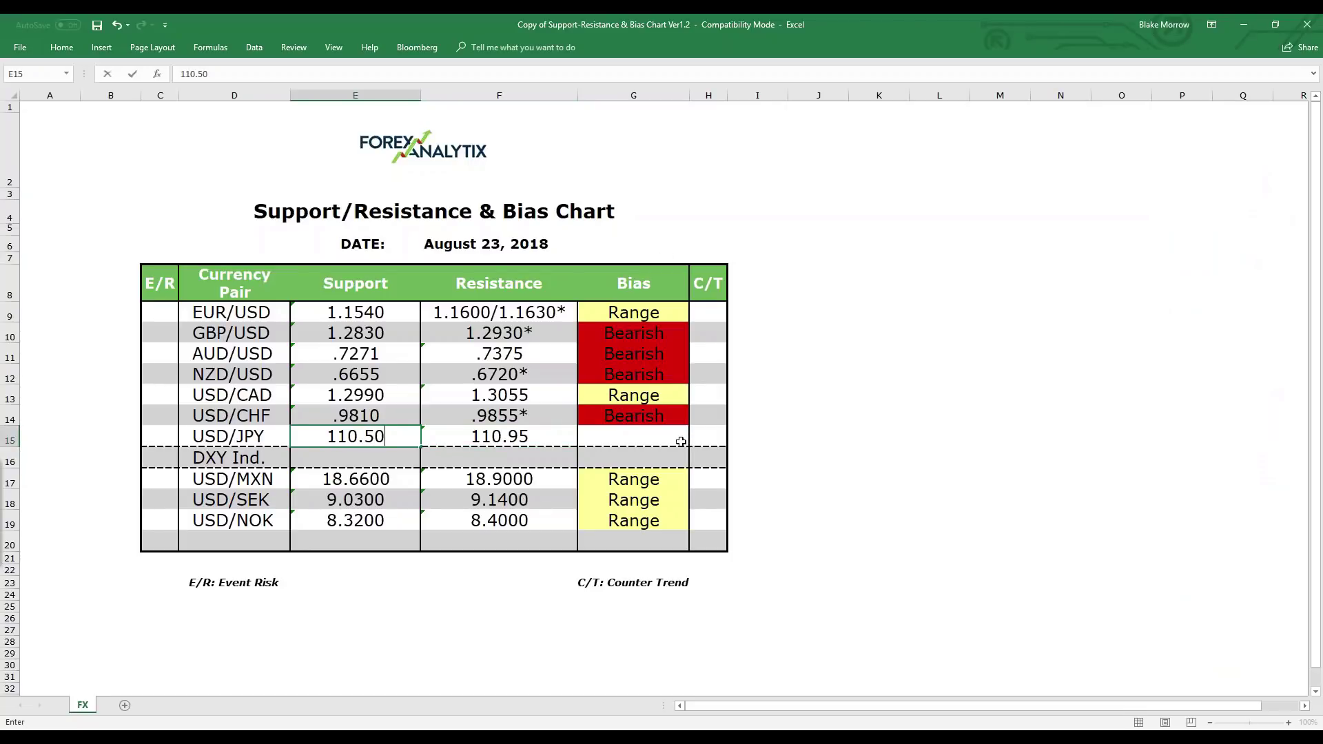
click(665, 438)
click(696, 440)
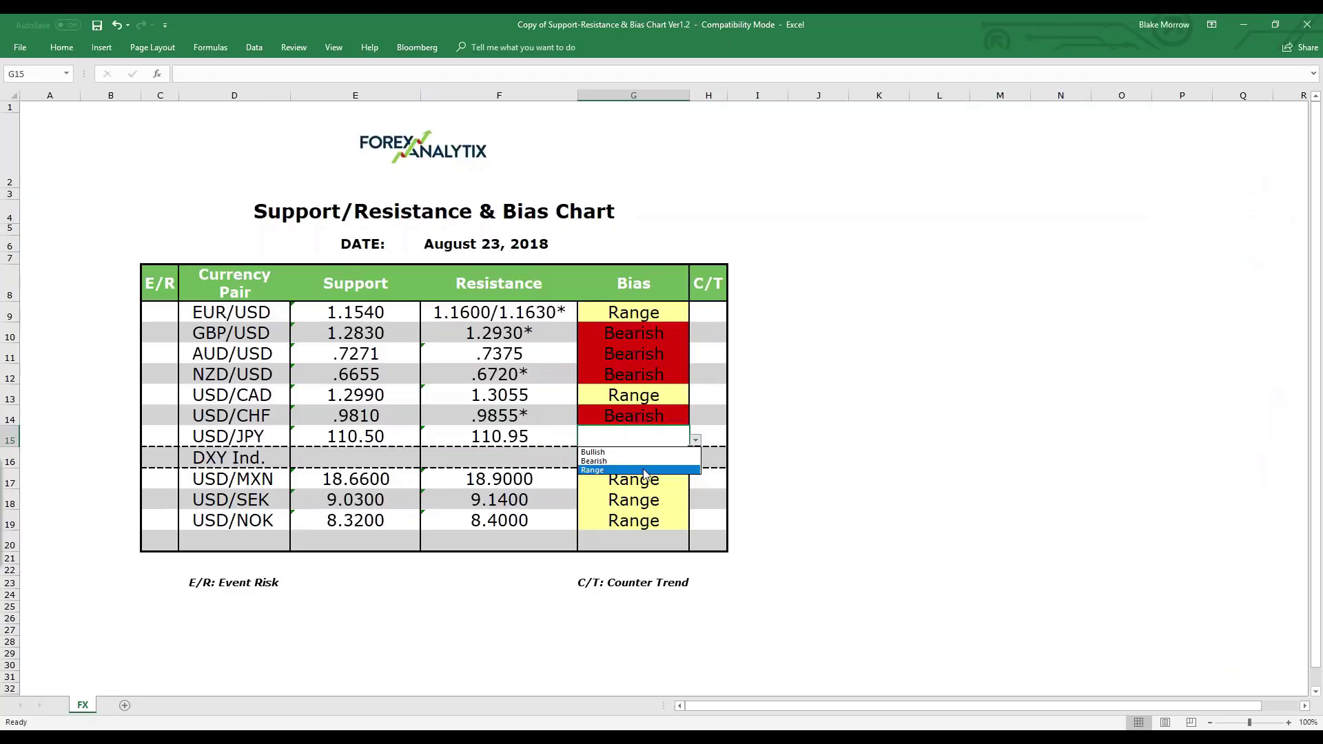
click(645, 471)
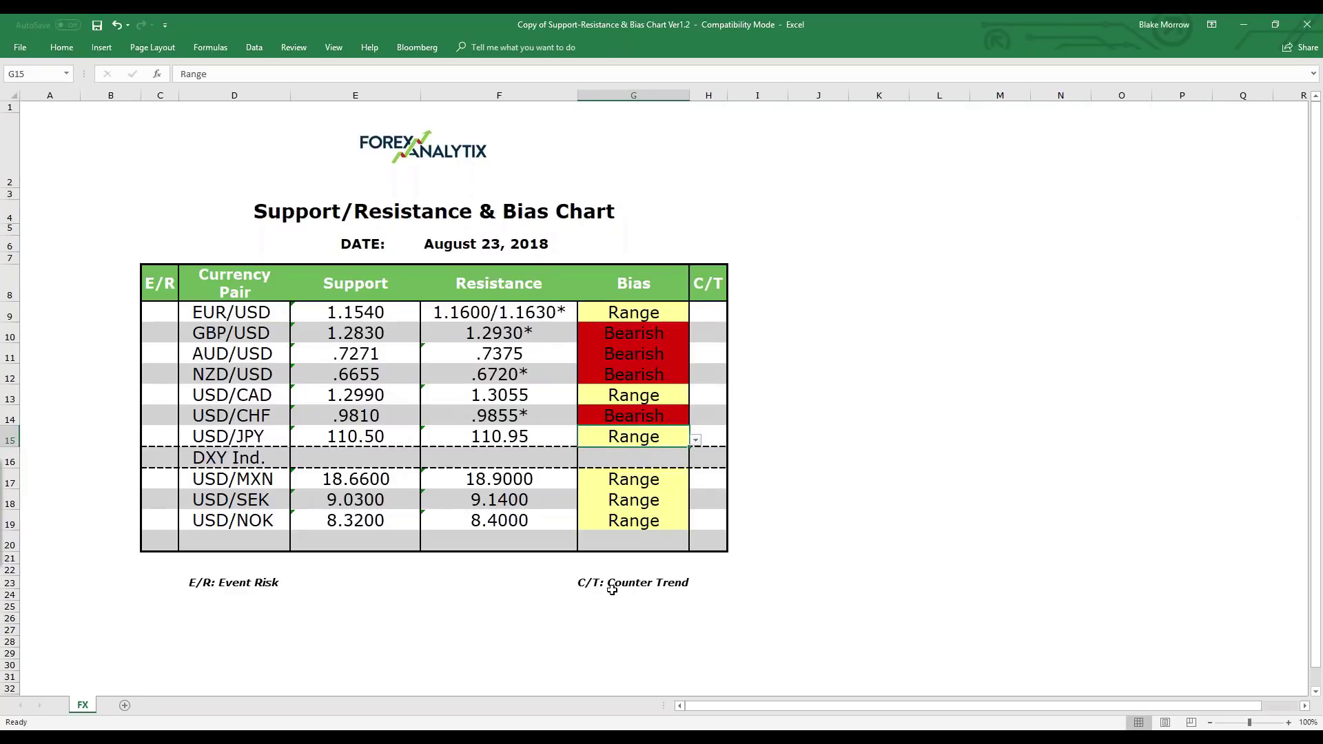
click(760, 727)
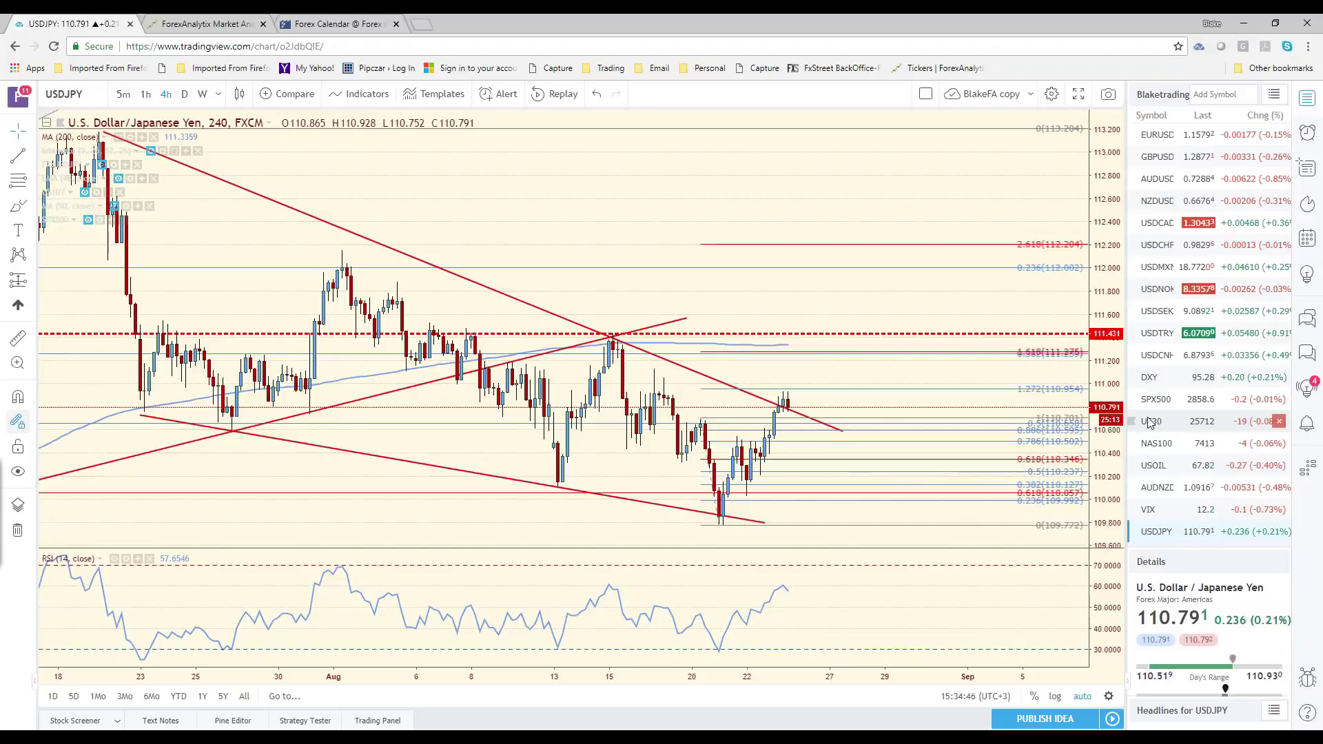
- Load the DXY chart and place a blue horizontal ray at the recent lows near 94.99
click(1182, 389)
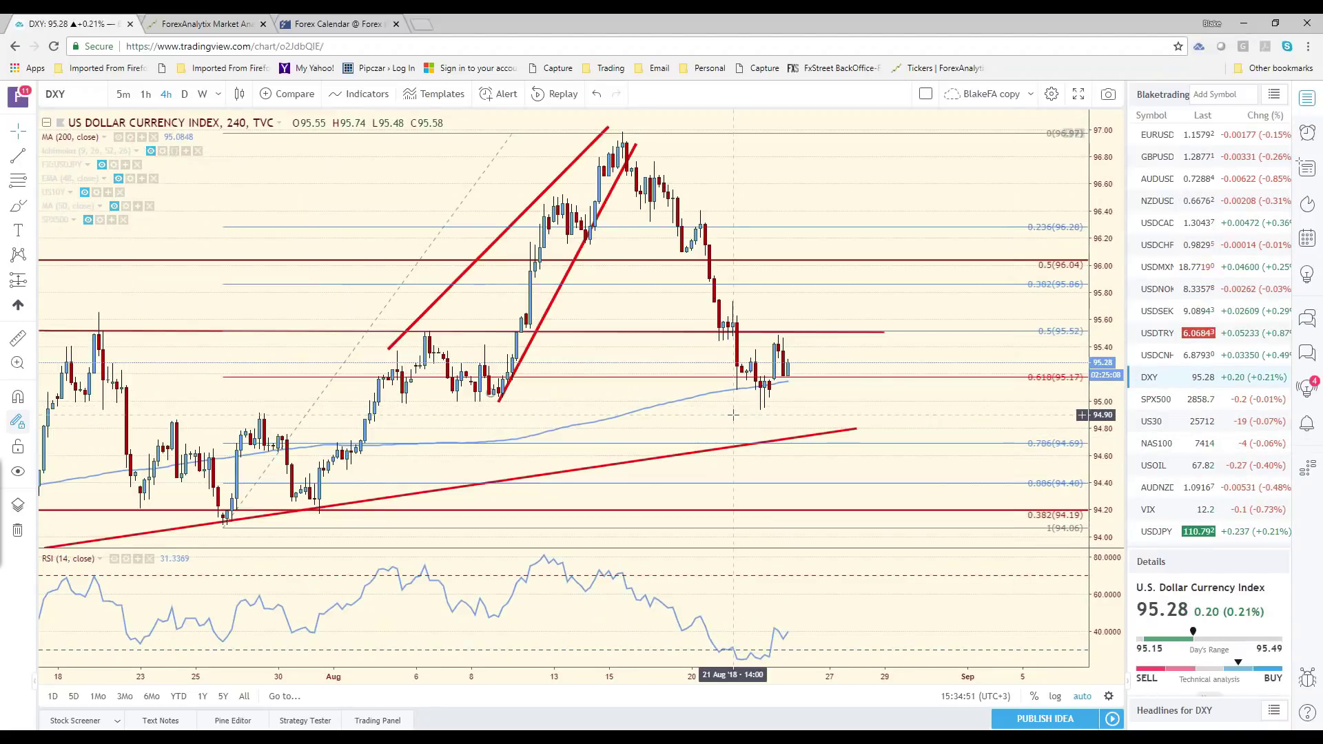
scroll(830, 386, down, 3)
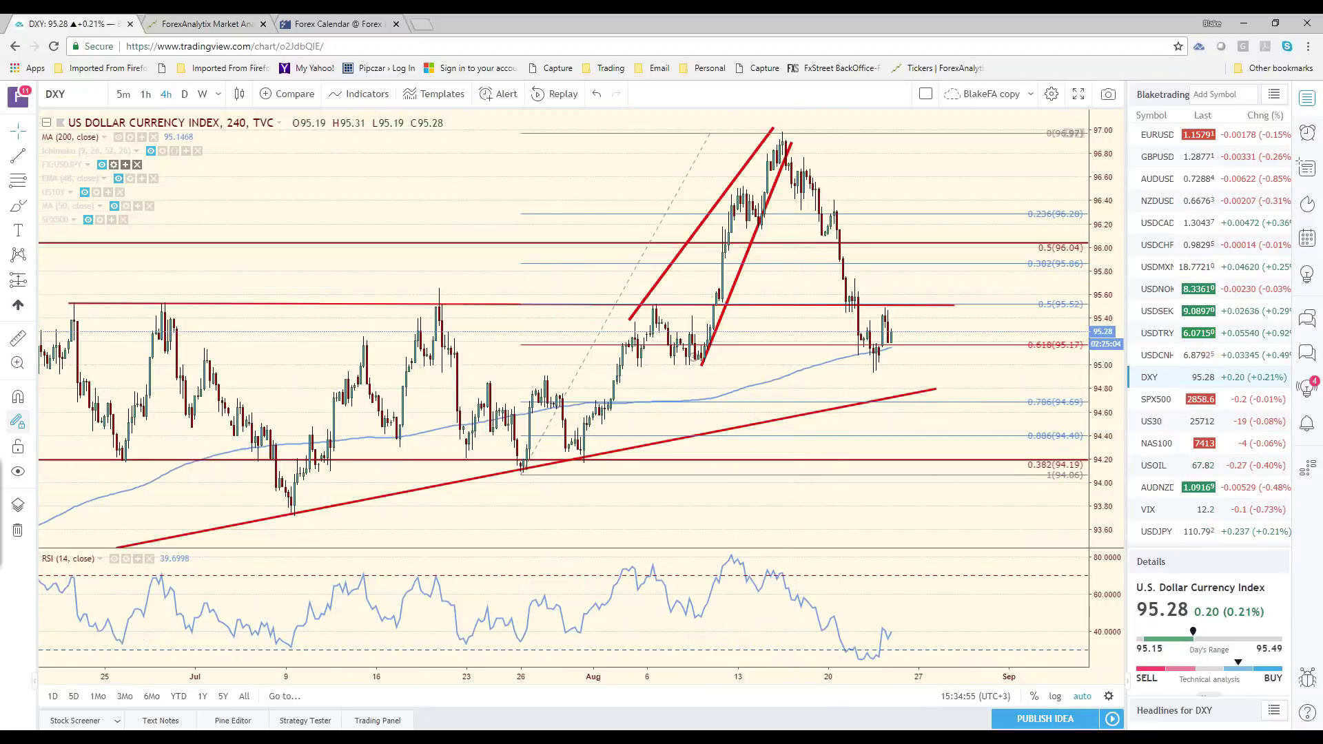
click(30, 156)
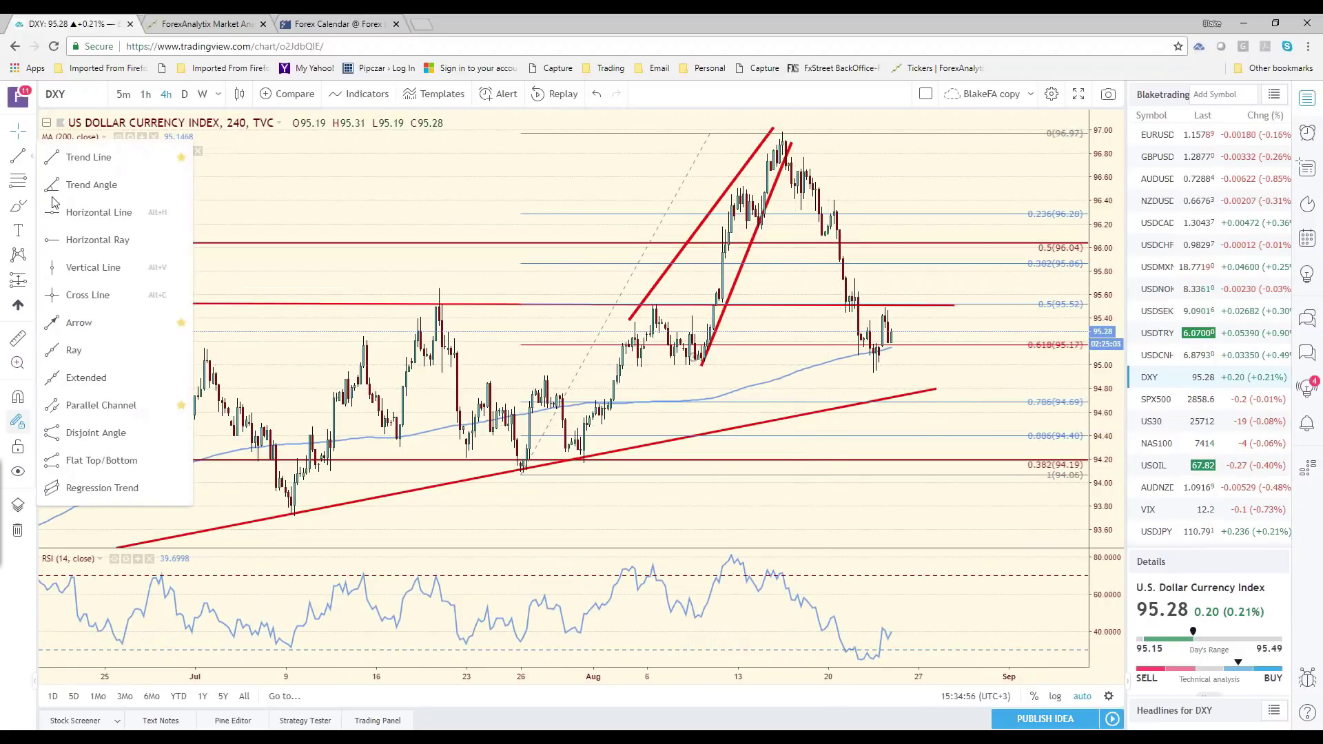
click(81, 242)
click(641, 366)
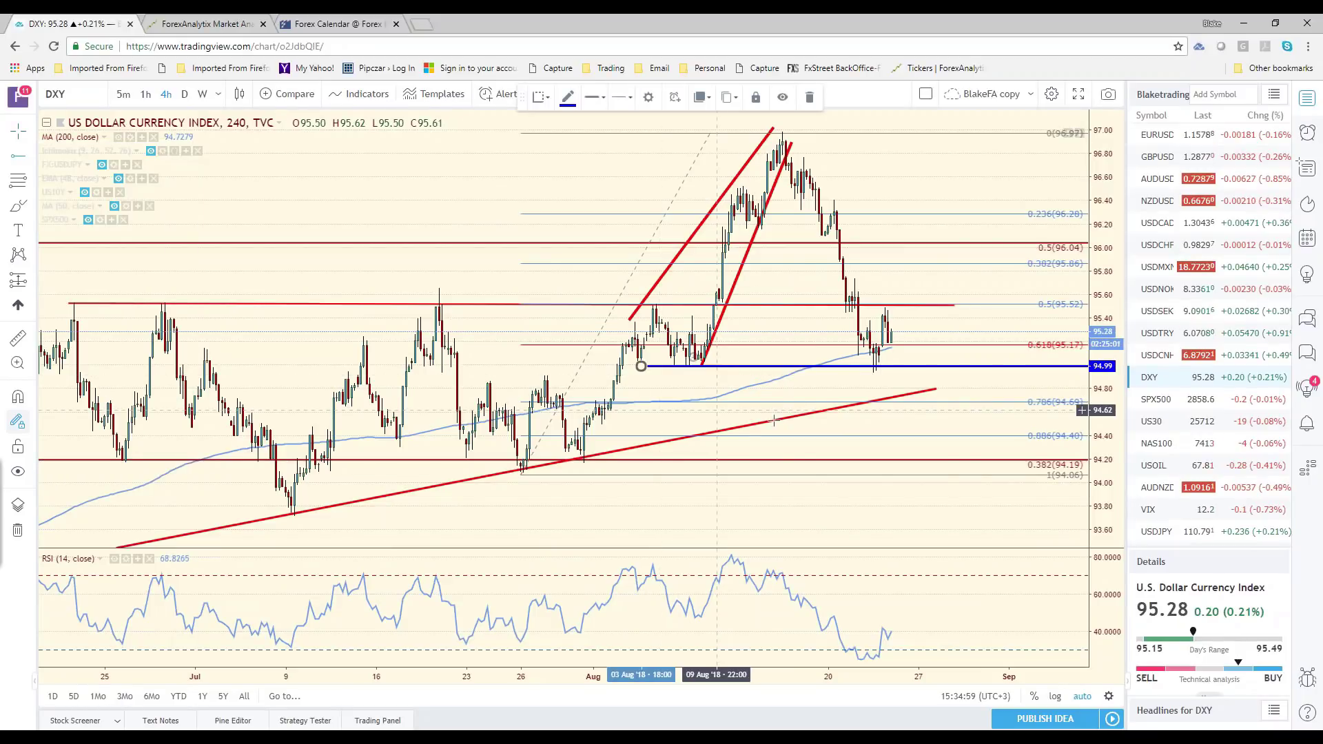
drag(834, 390, 969, 390)
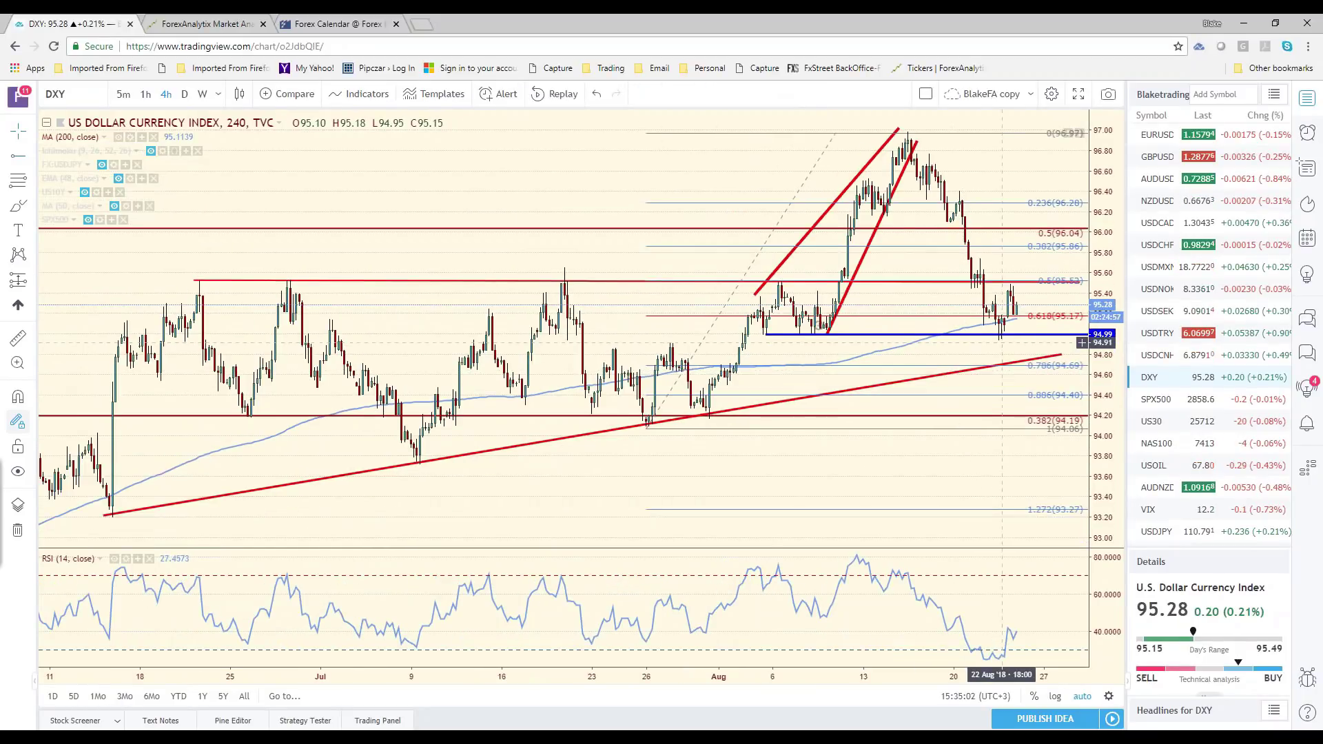
click(1004, 335)
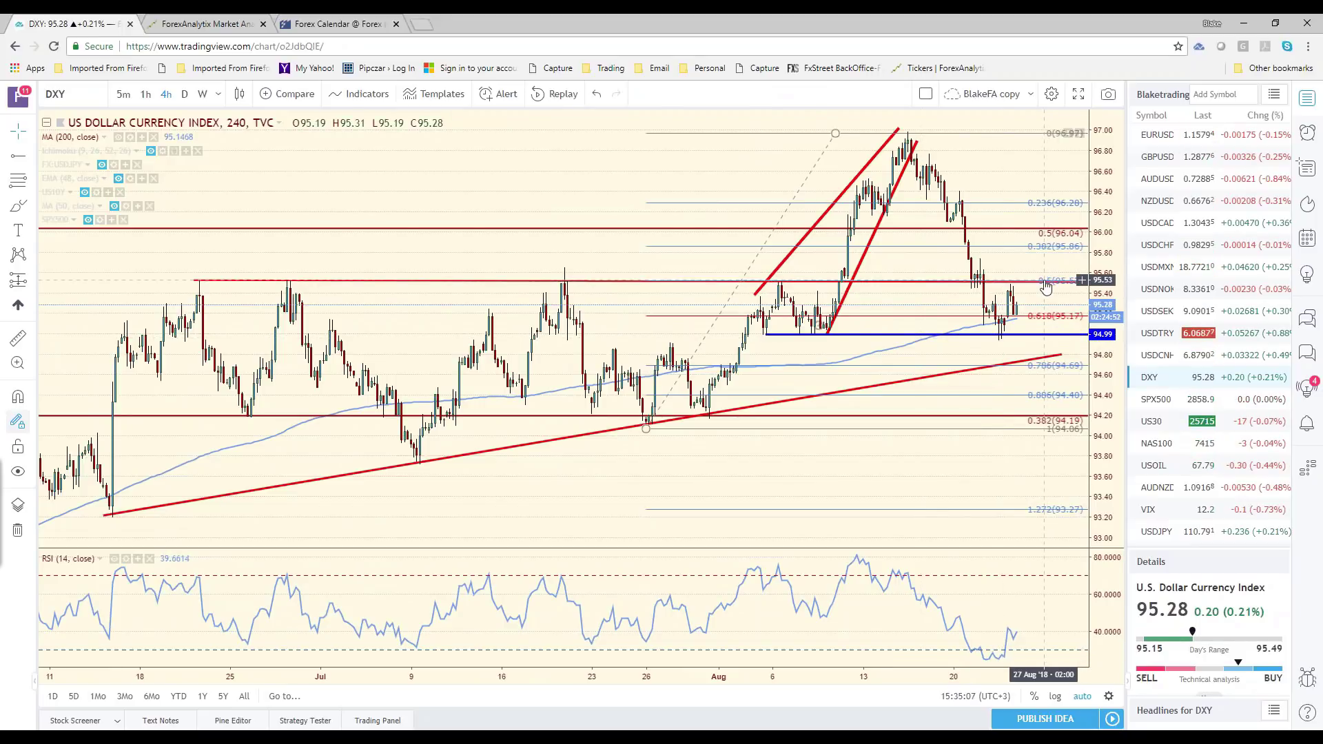
scroll(795, 398, up, 3)
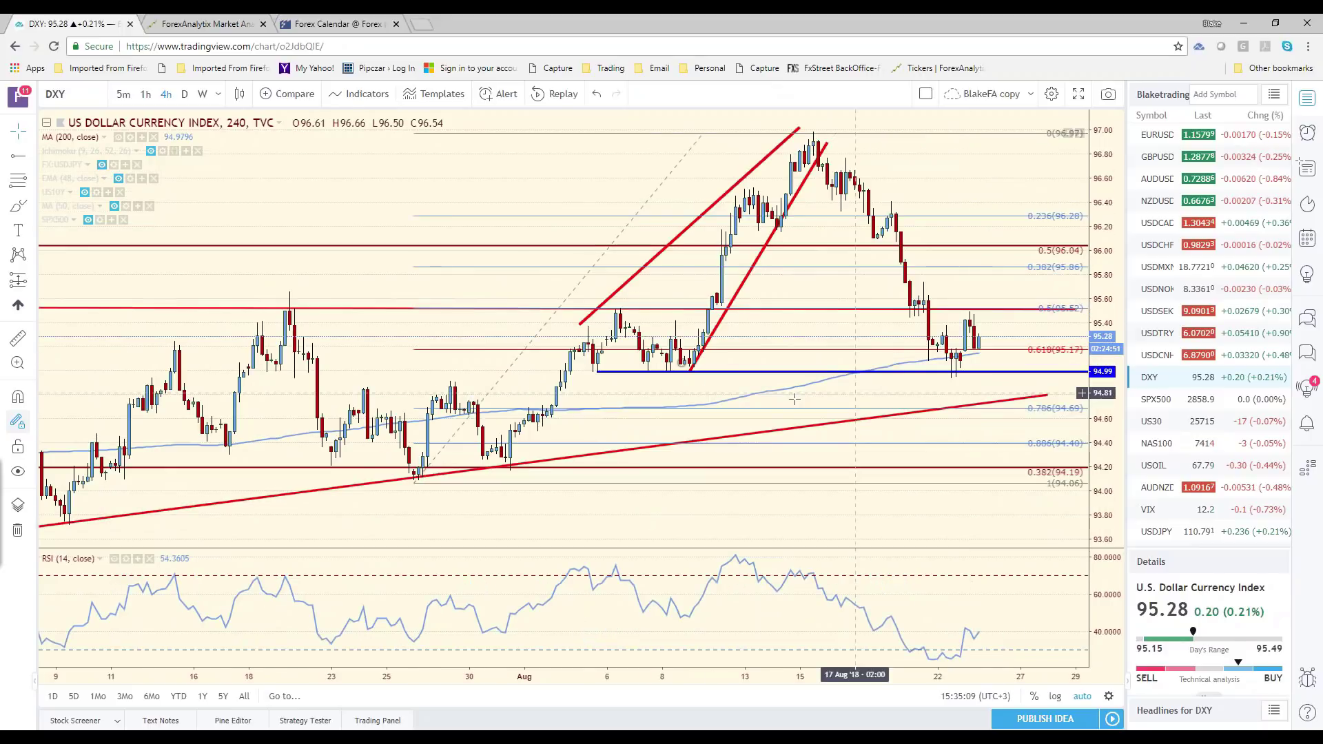
- Draw an ellipse circling the latest candles around the 0.618 Fibonacci level at 95.17
click(31, 235)
click(31, 208)
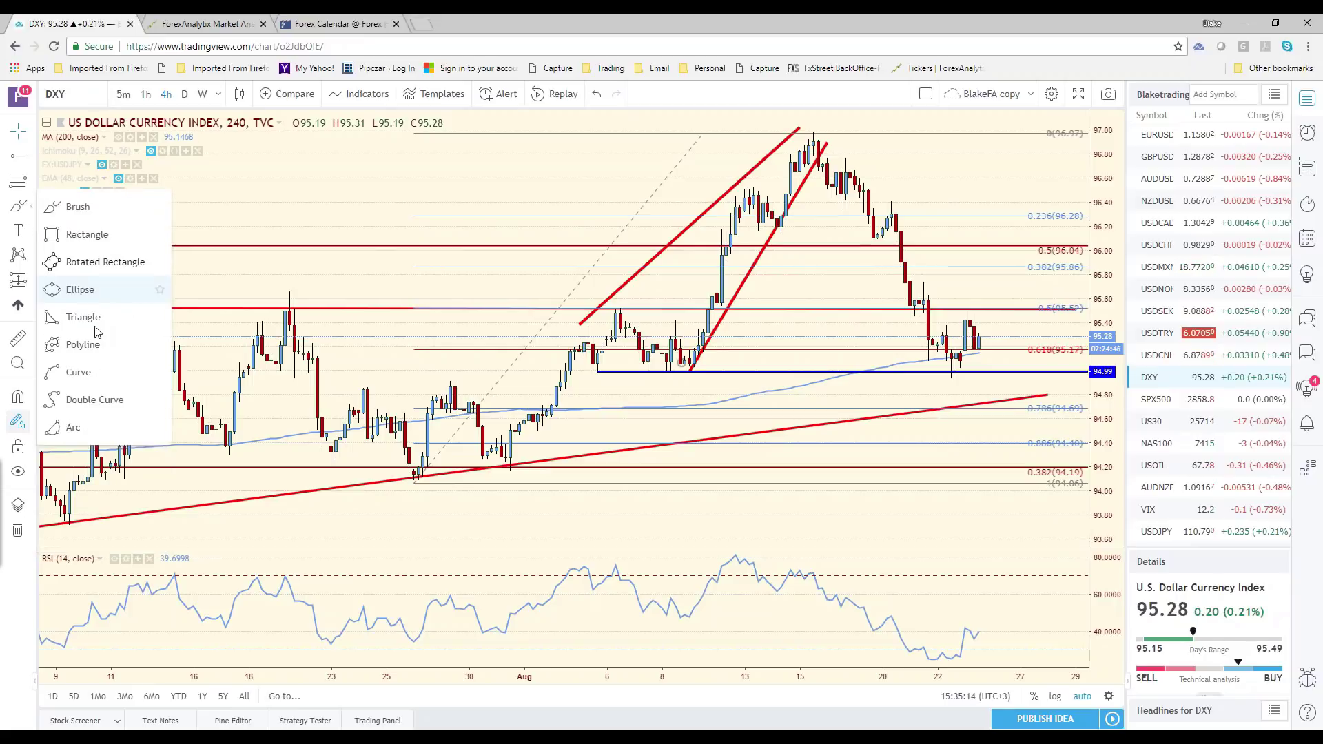
click(79, 290)
click(924, 341)
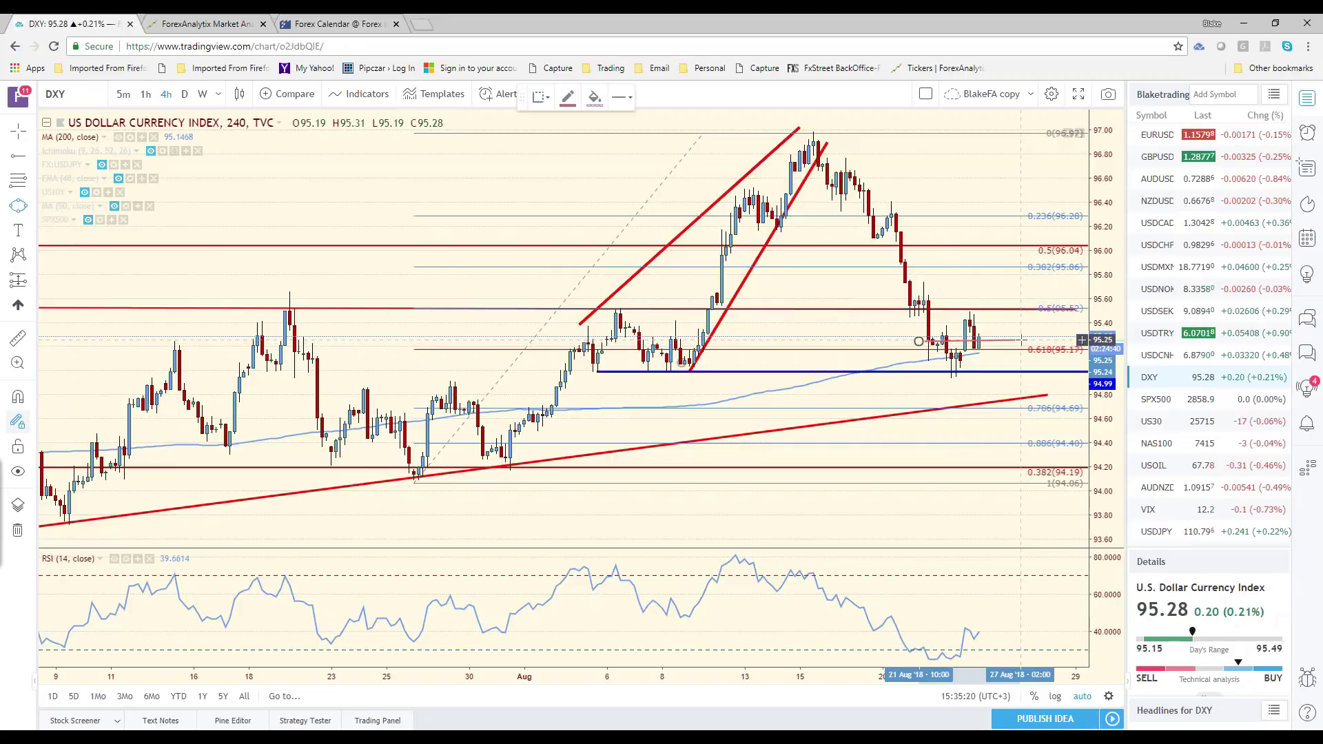
click(1020, 341)
click(1014, 332)
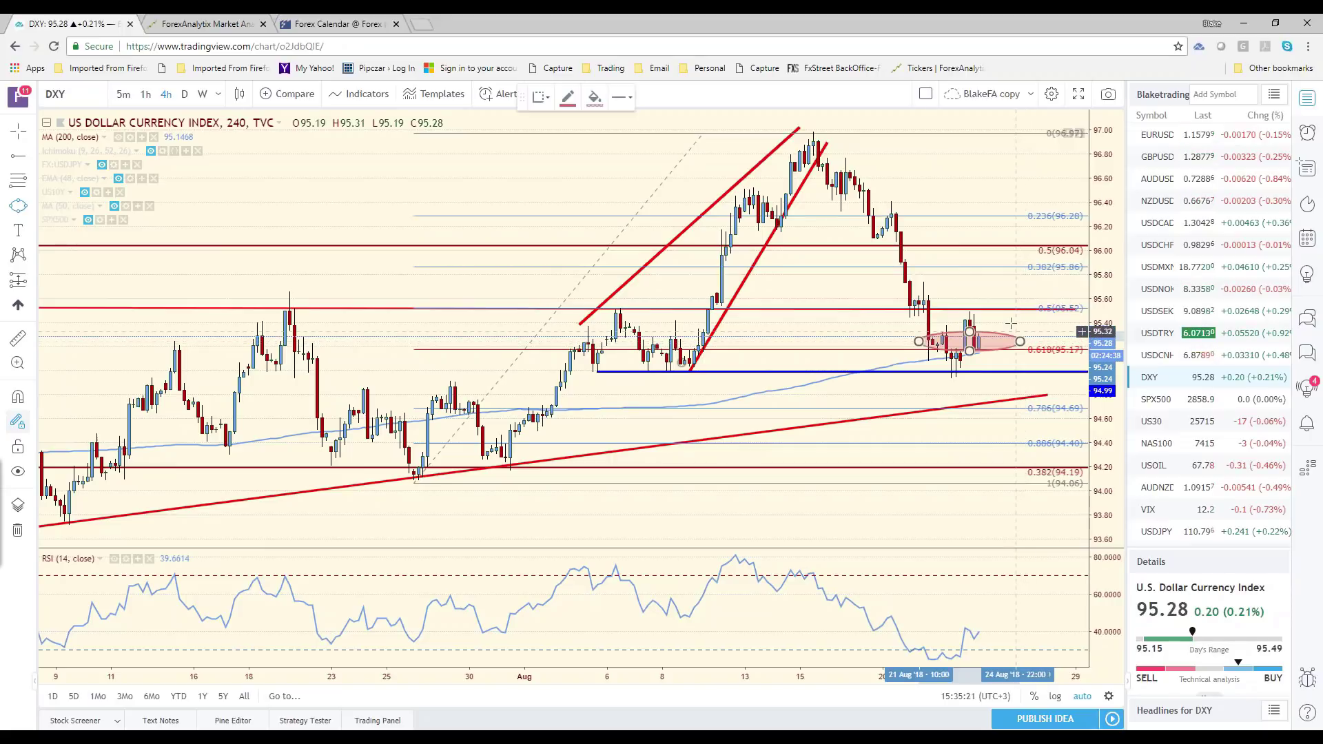
click(1003, 306)
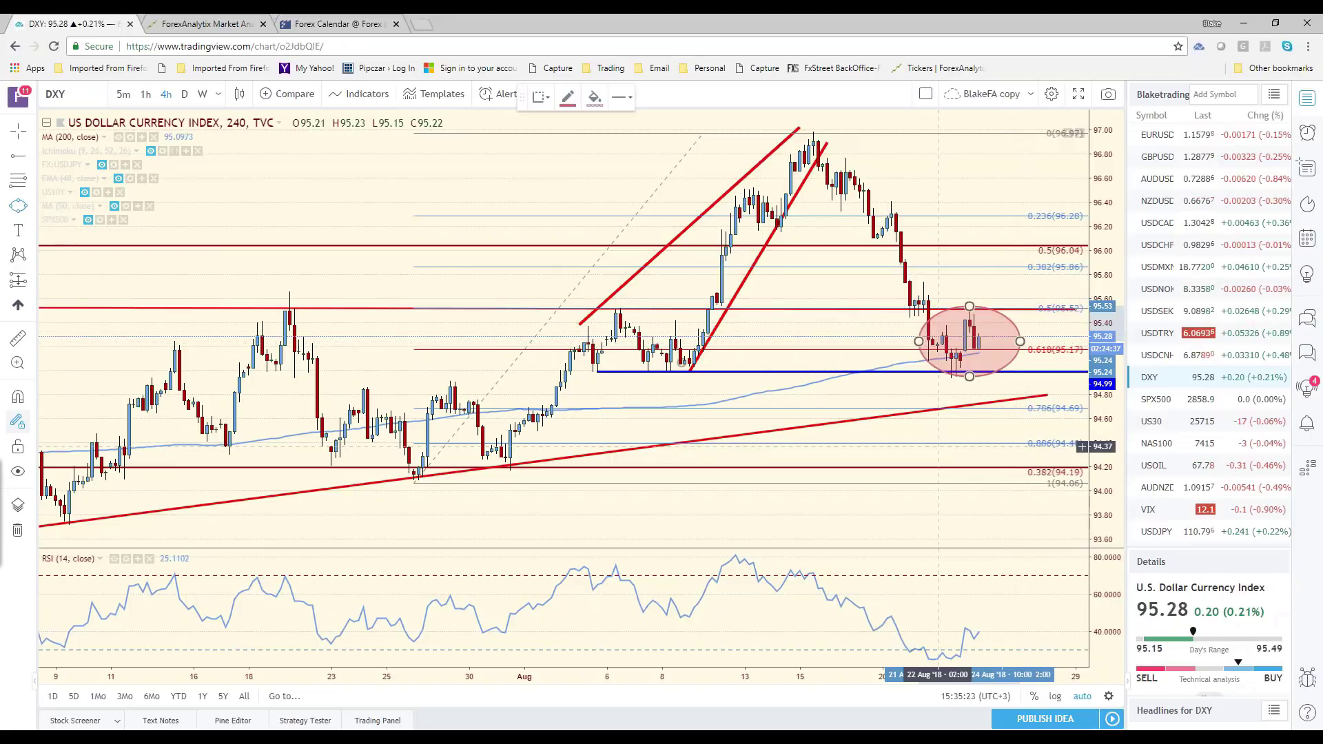
click(938, 446)
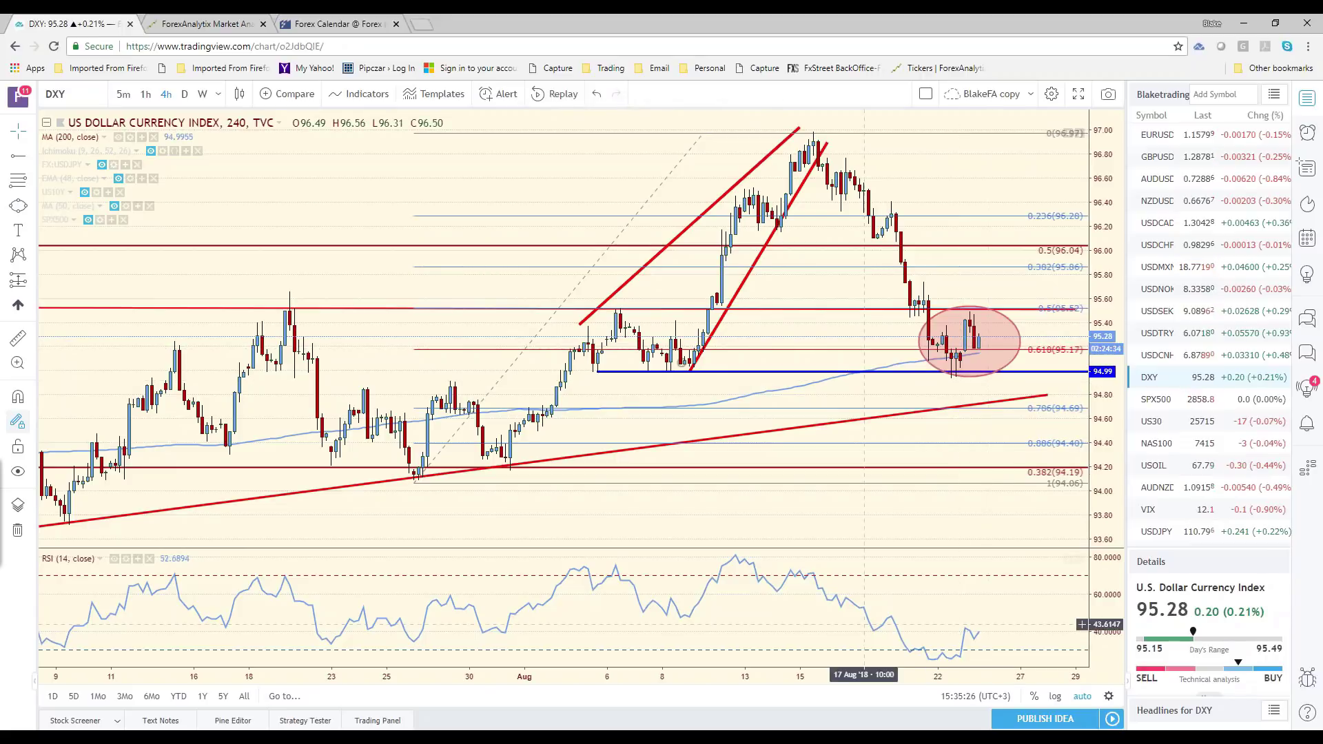
- Enter DXY support 95.00 and resistance 95.50 in row 16, and pick Range as its bias
key(alt+Tab)
click(369, 457)
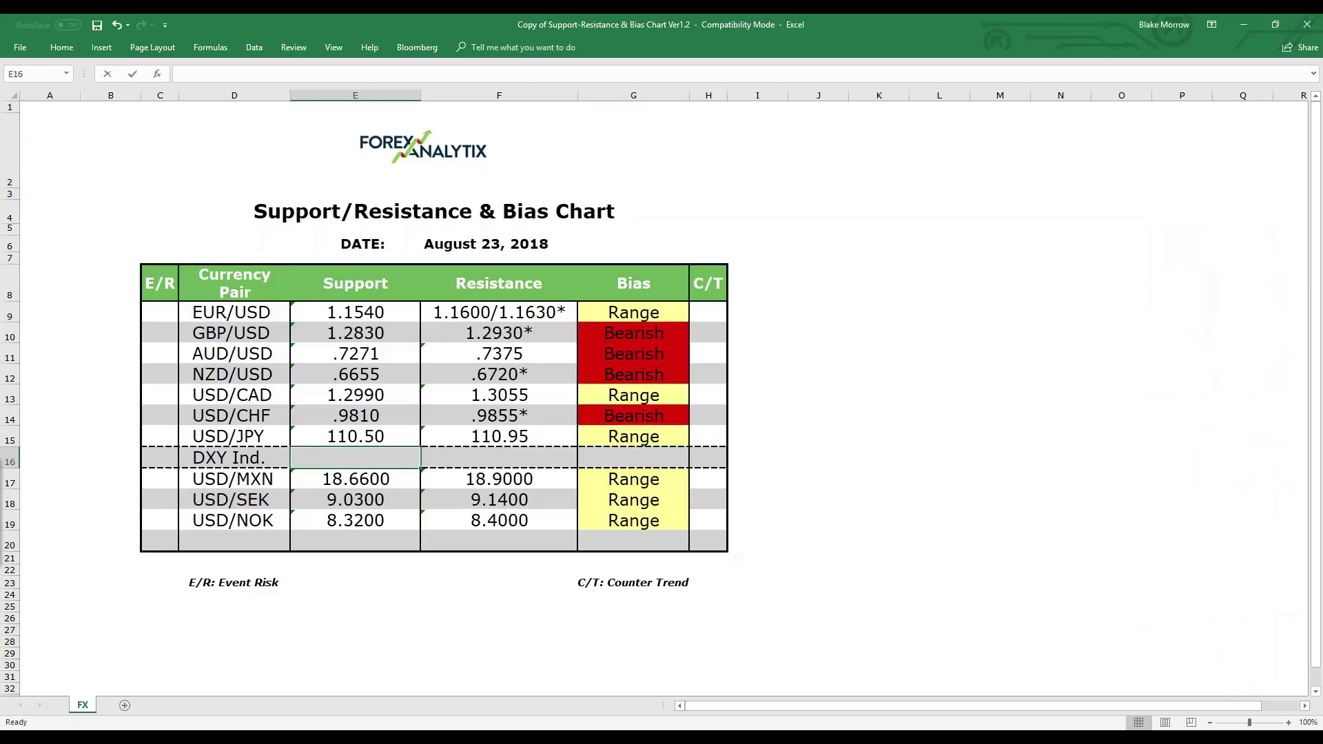
text(95.00)
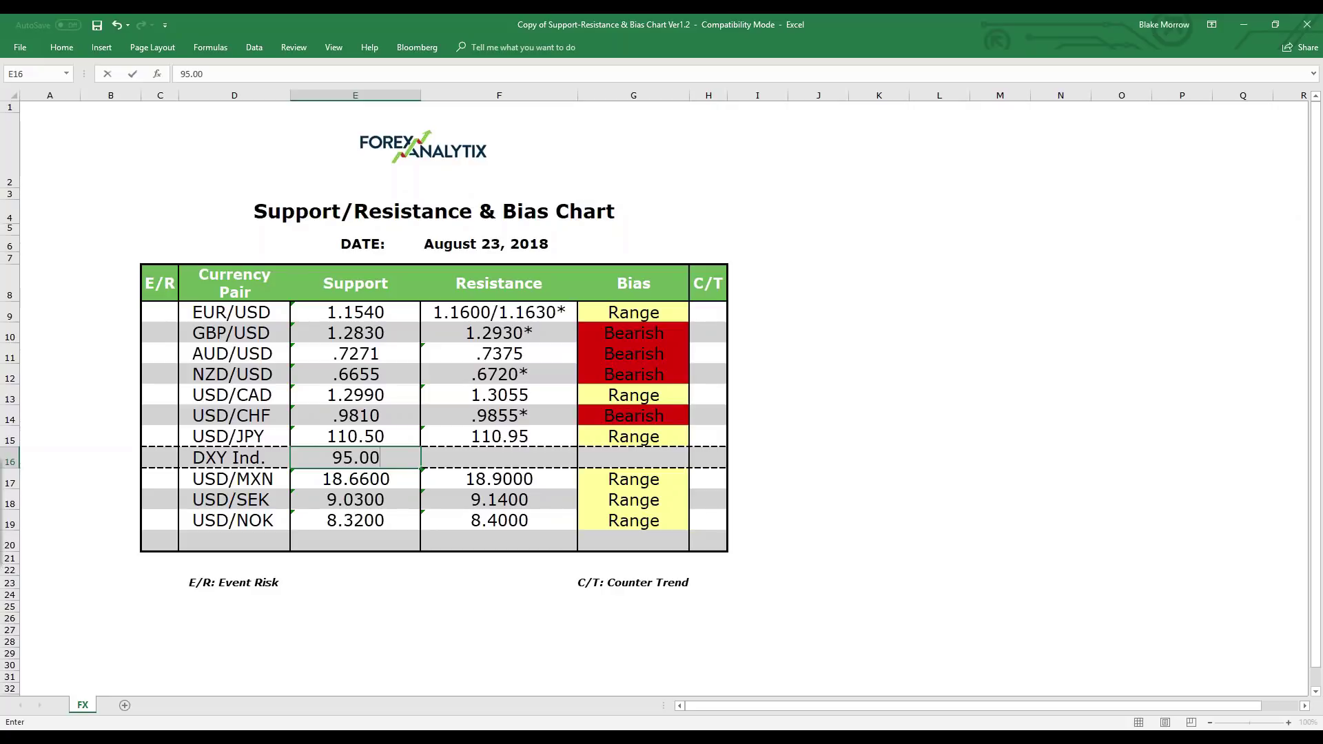
key(Tab)
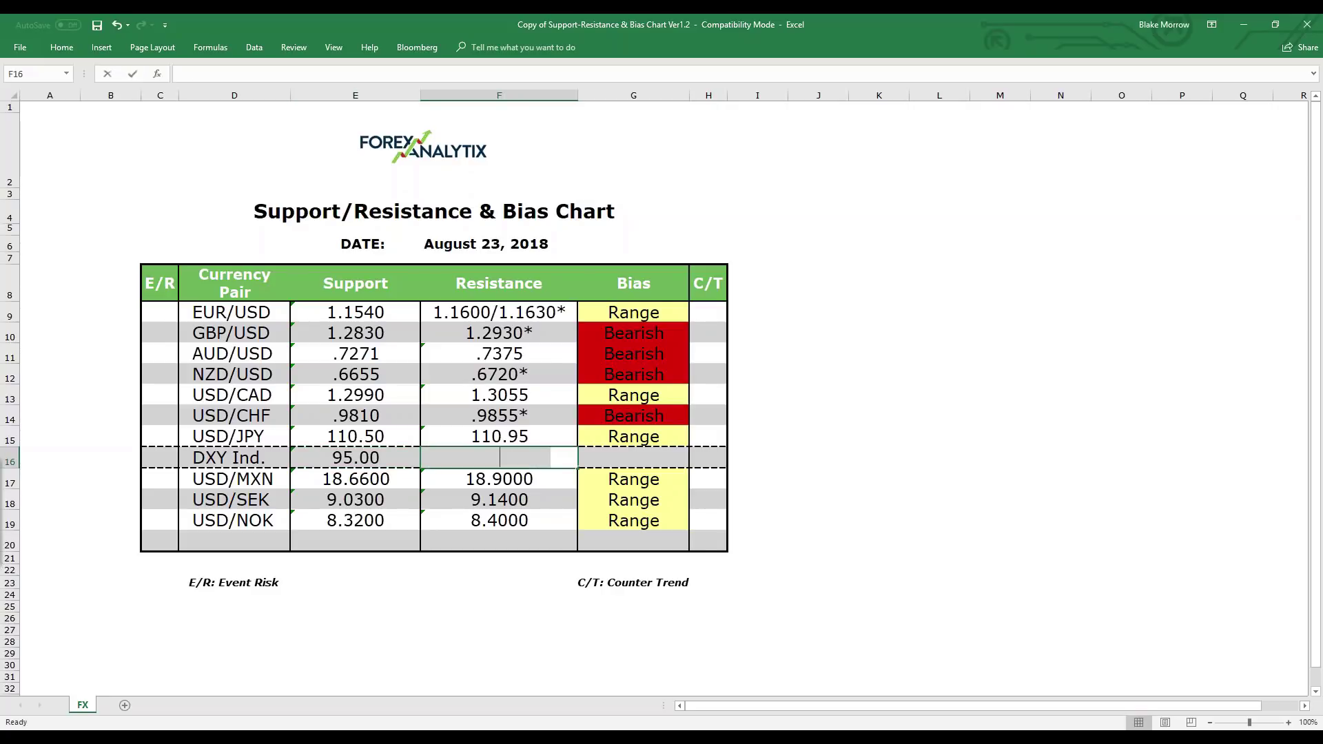
text(95.50)
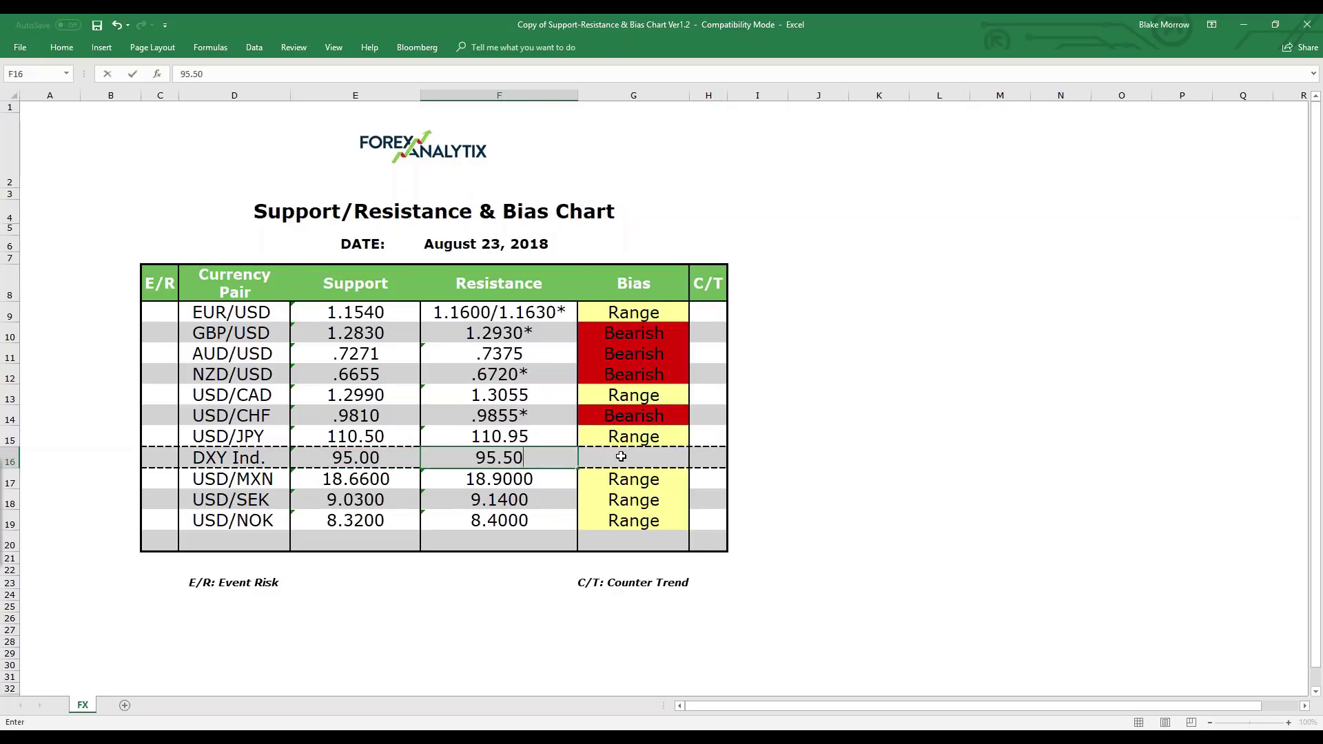
click(621, 457)
click(695, 461)
click(620, 476)
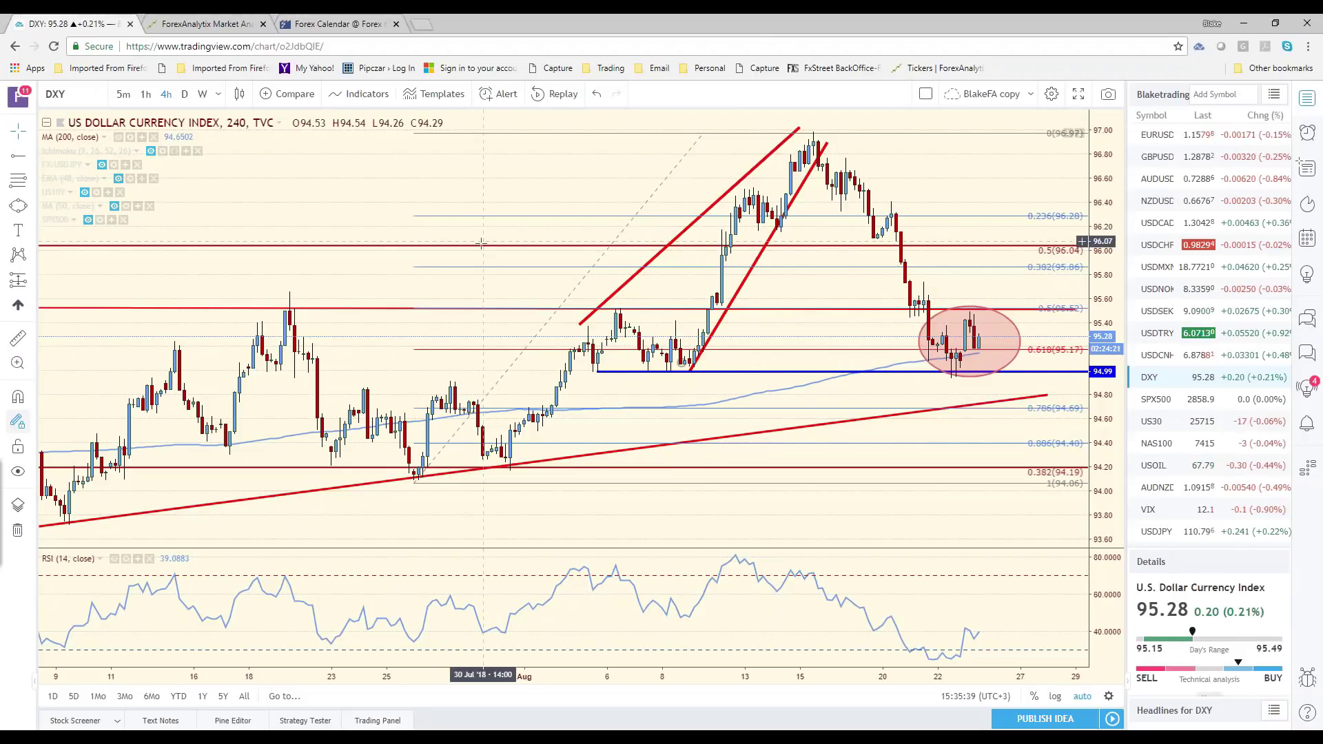
- Switch DXY to the daily chart and draw a downward arrow below the rising trendline toward 94.00
click(184, 95)
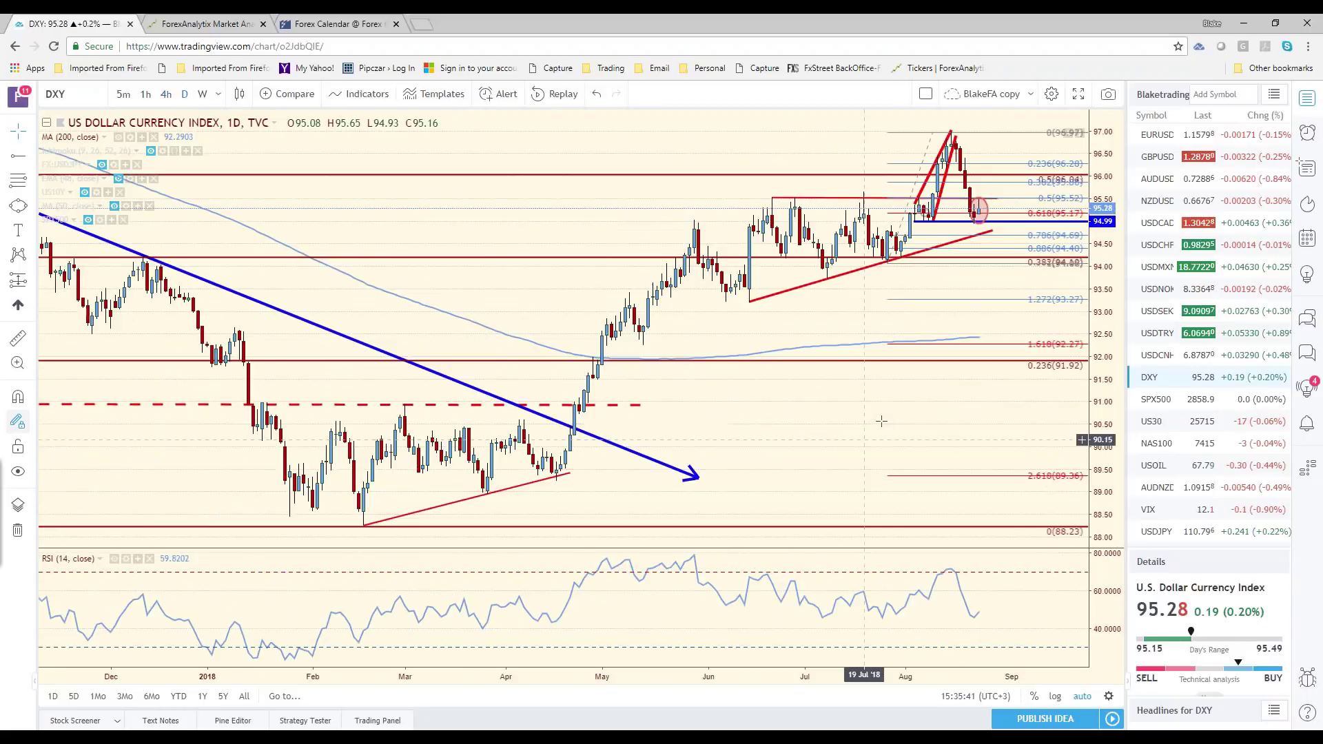
drag(881, 421, 817, 360)
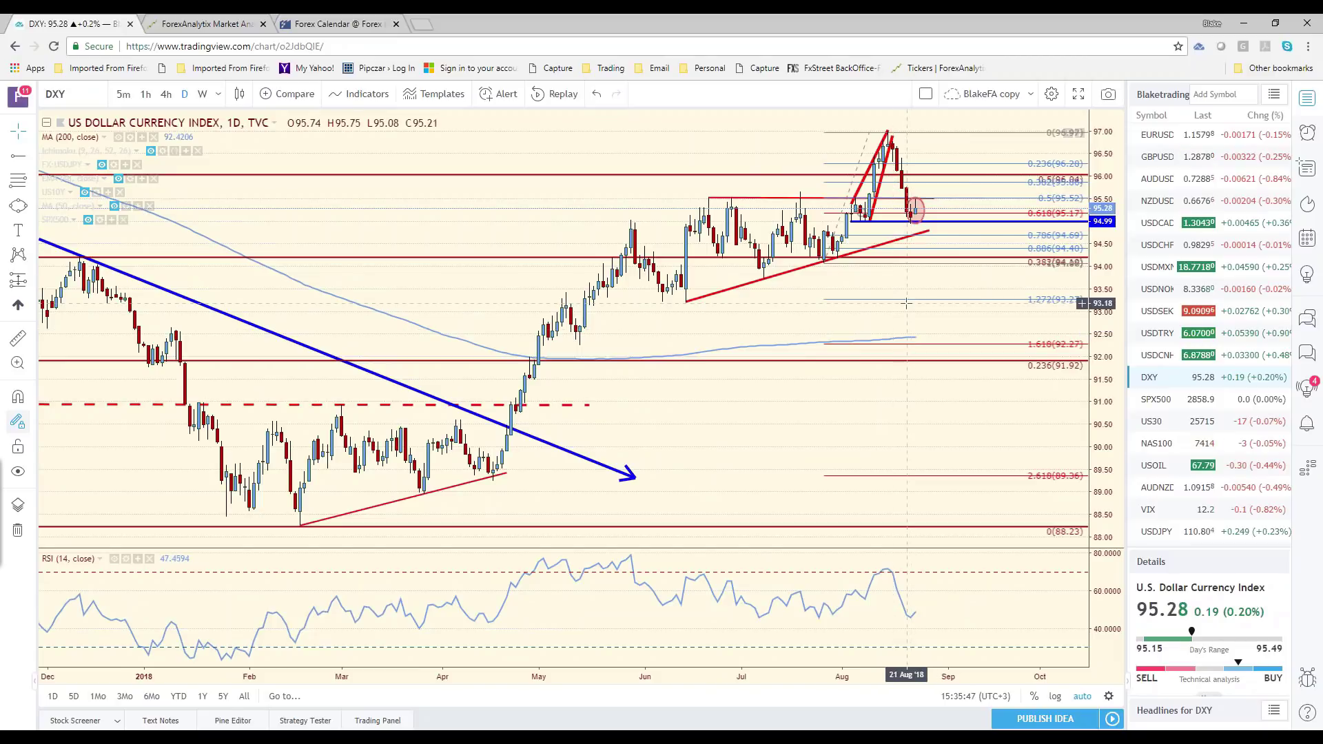
scroll(772, 302, down, 1)
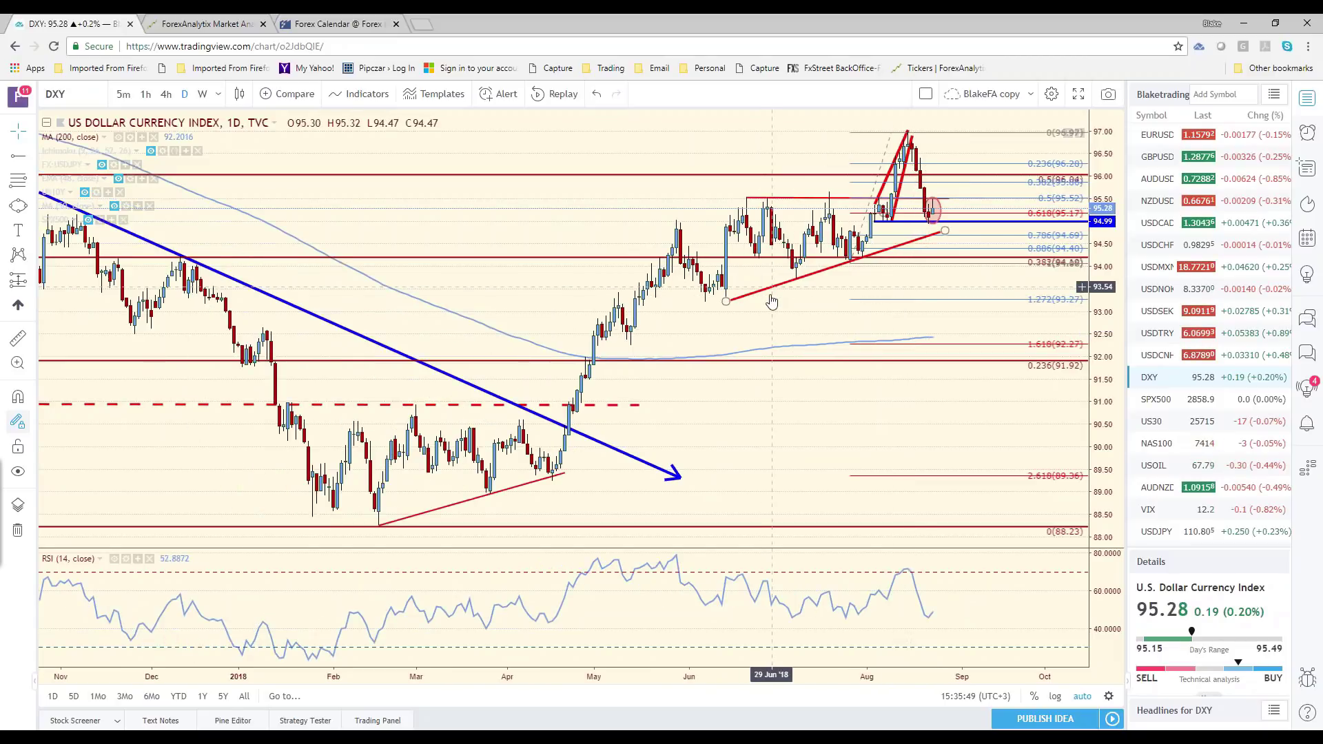
click(31, 156)
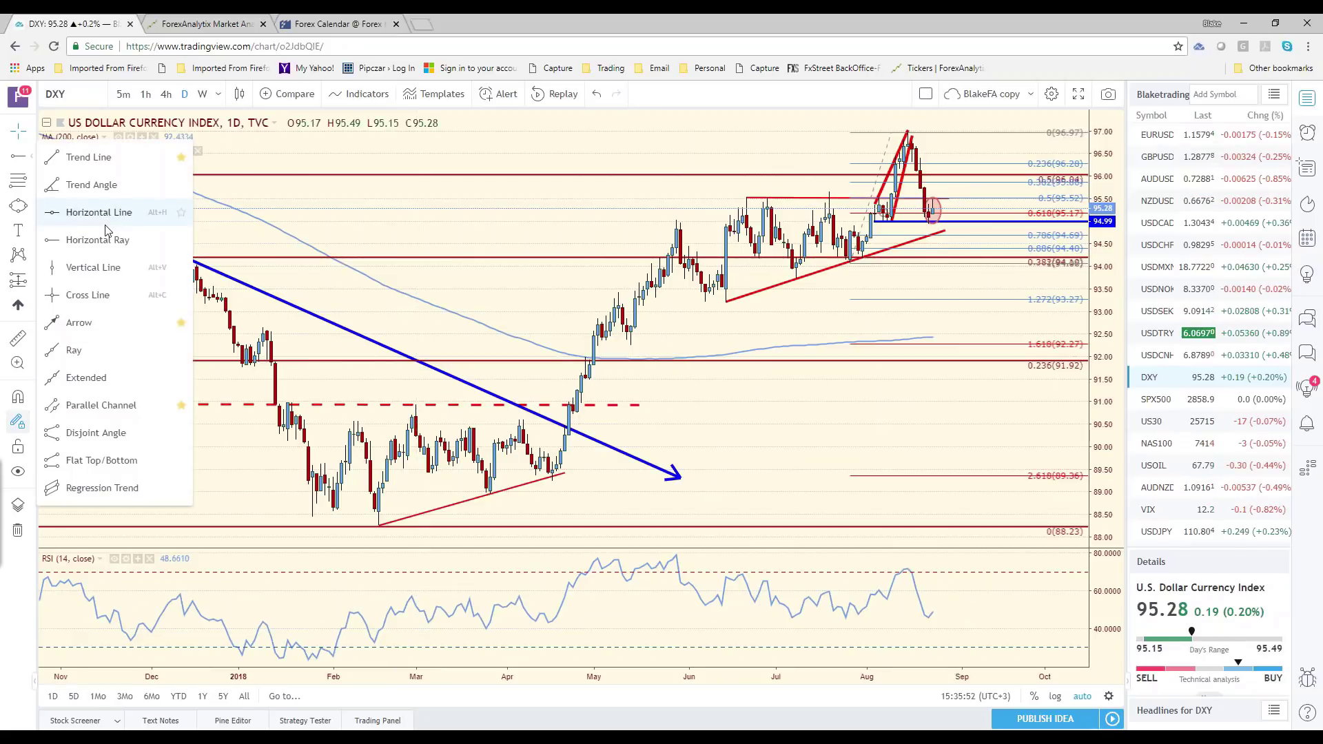
click(92, 323)
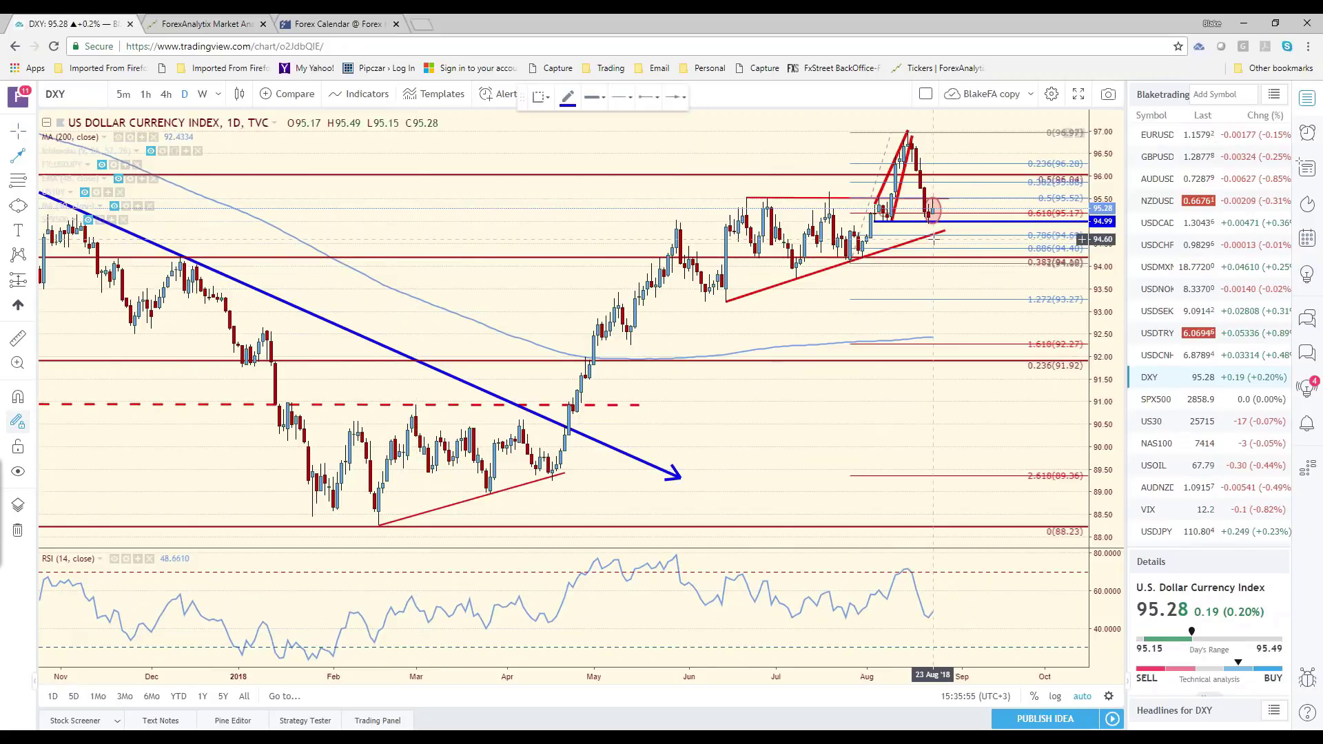
drag(933, 239, 949, 272)
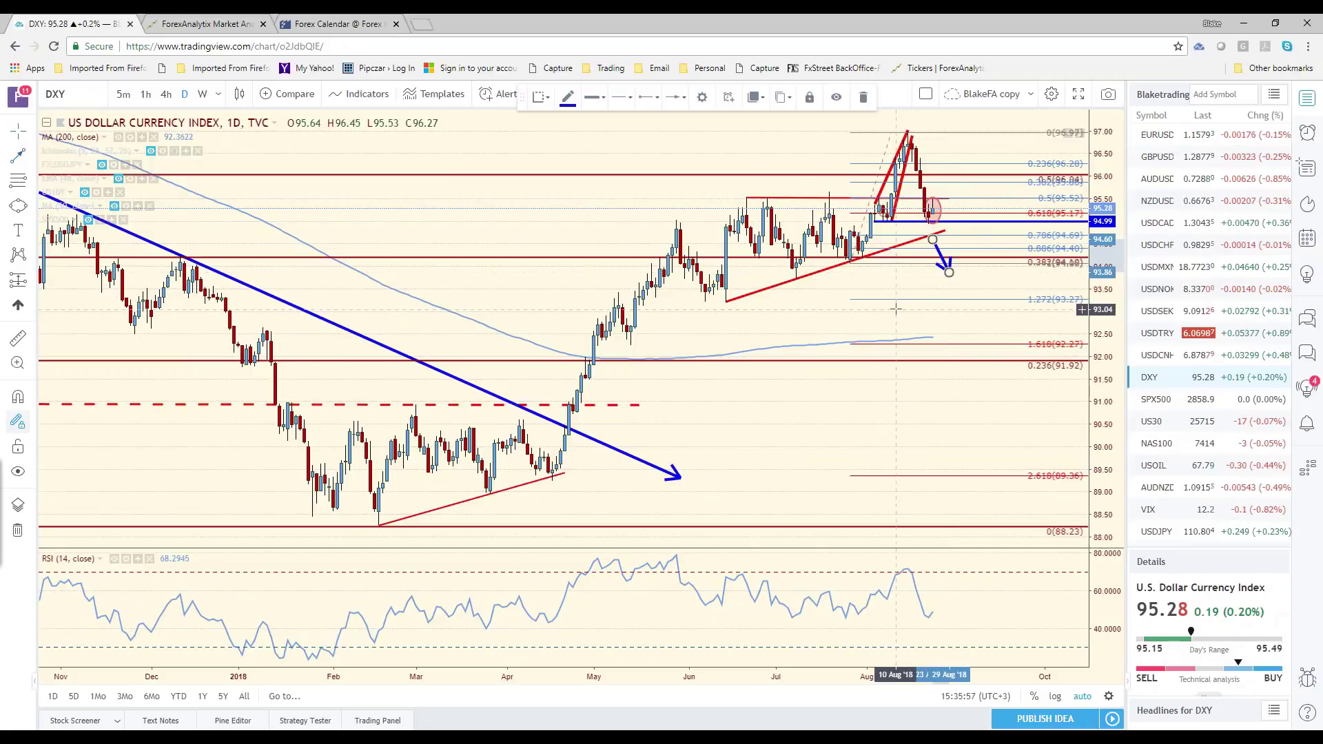
click(934, 210)
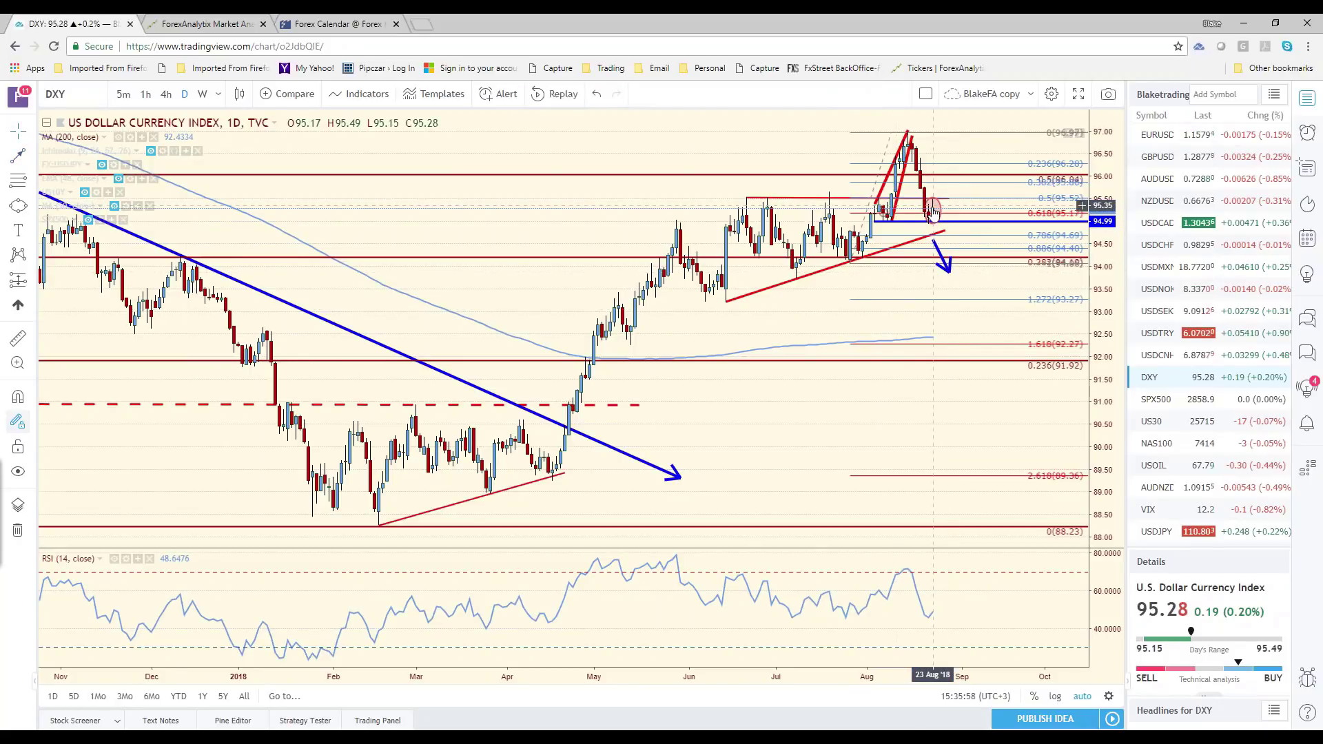
- Load the US Dollar Currency Index on the weekly (1W) interval and select its Fibonacci drawing
text(D)
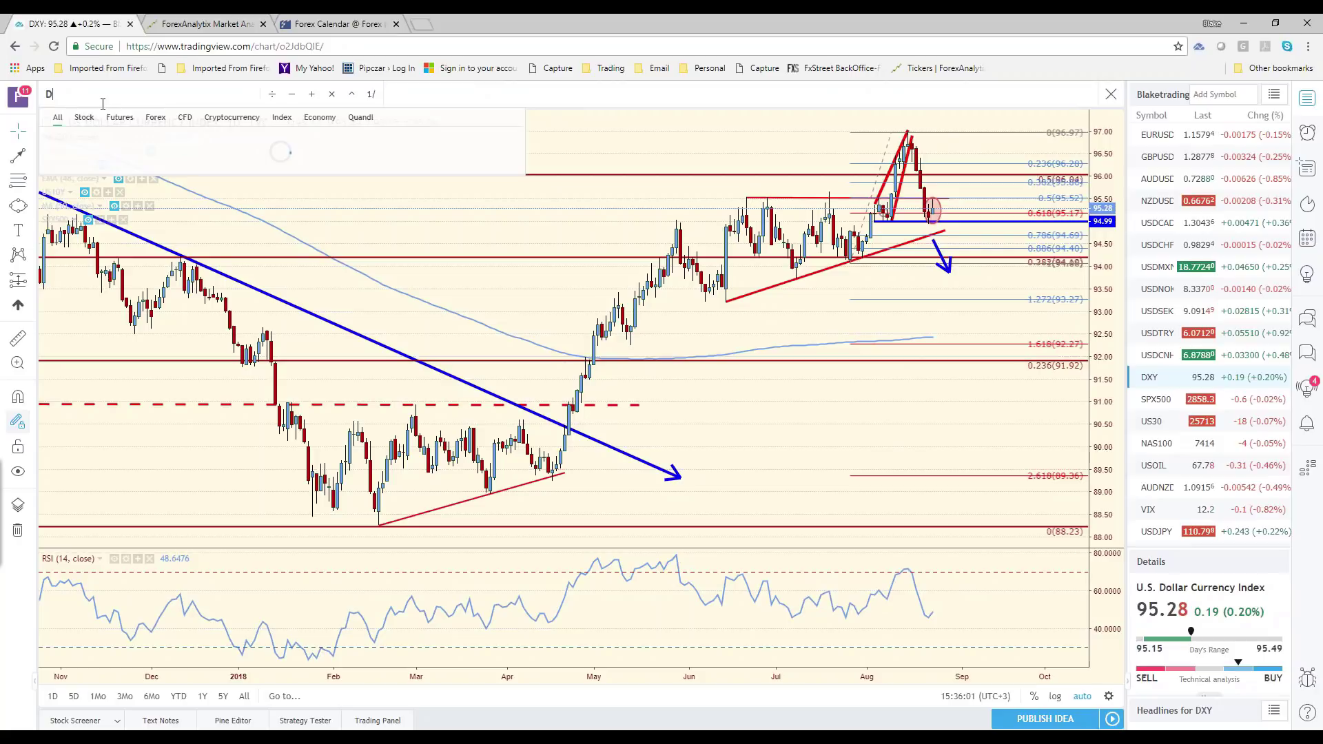
text(XY)
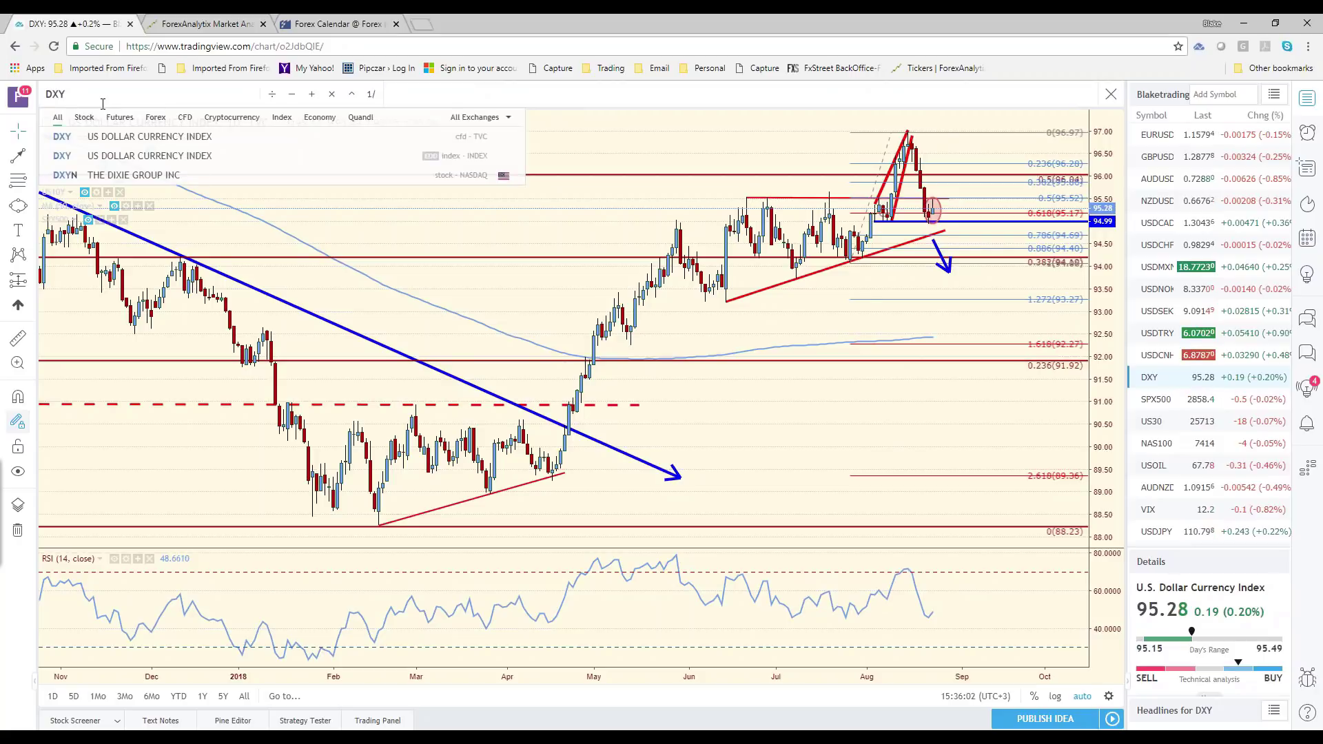
click(148, 160)
text(1W)
key(Return)
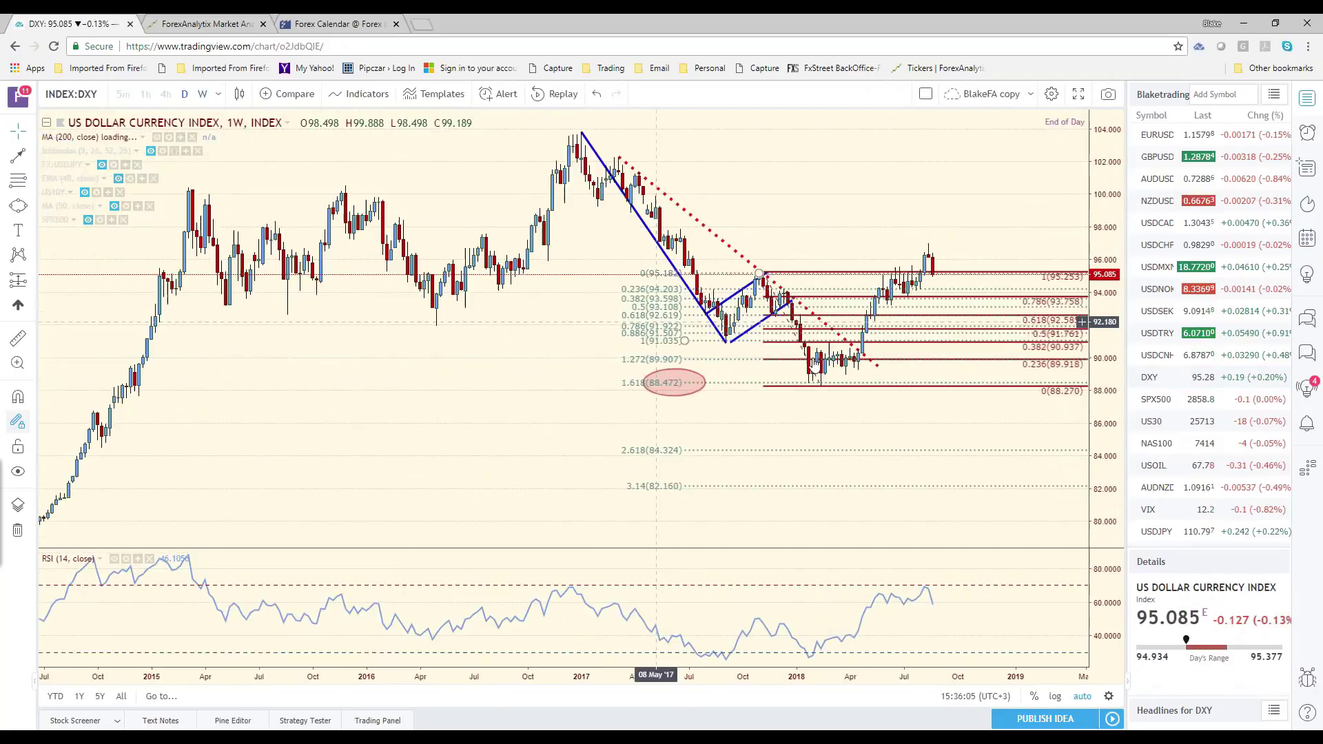
scroll(899, 367, up, 3)
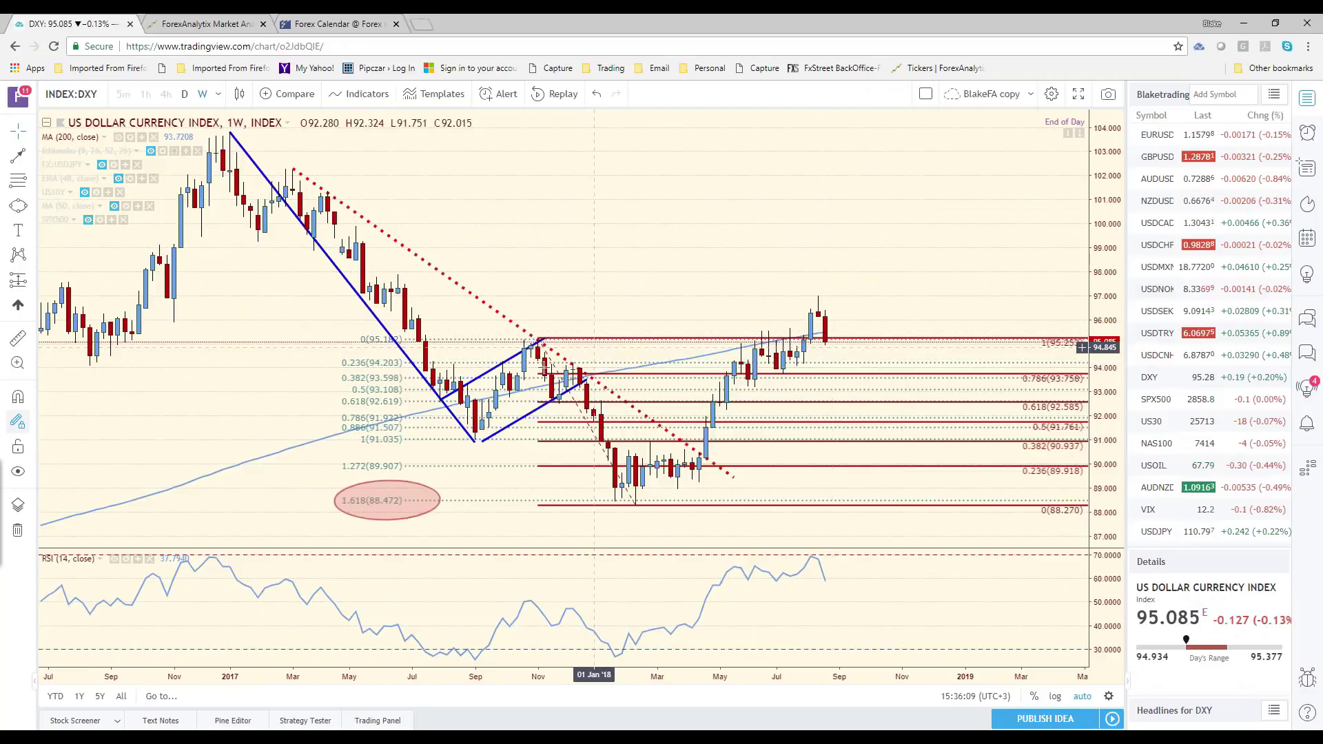
click(634, 498)
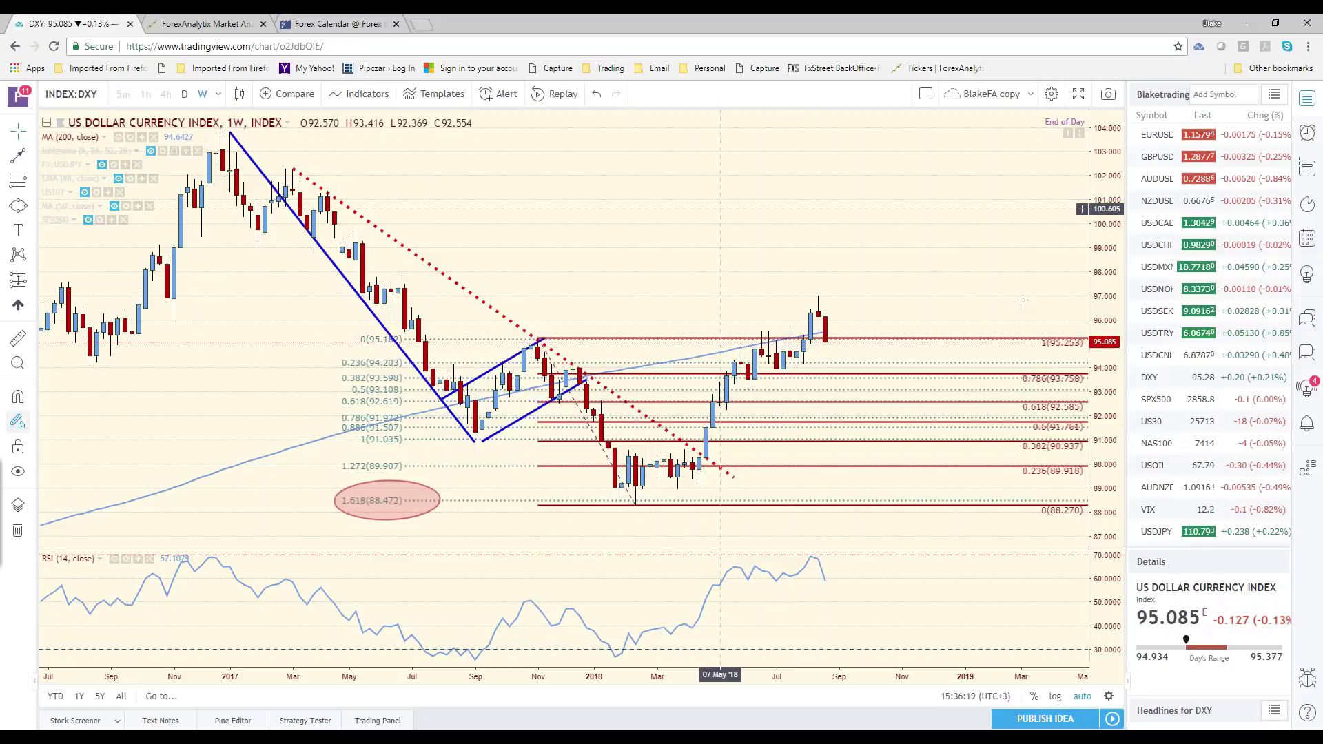
- Reload the annotated DXY chart, pan back to the 2017 candles, then return to Excel
click(1156, 382)
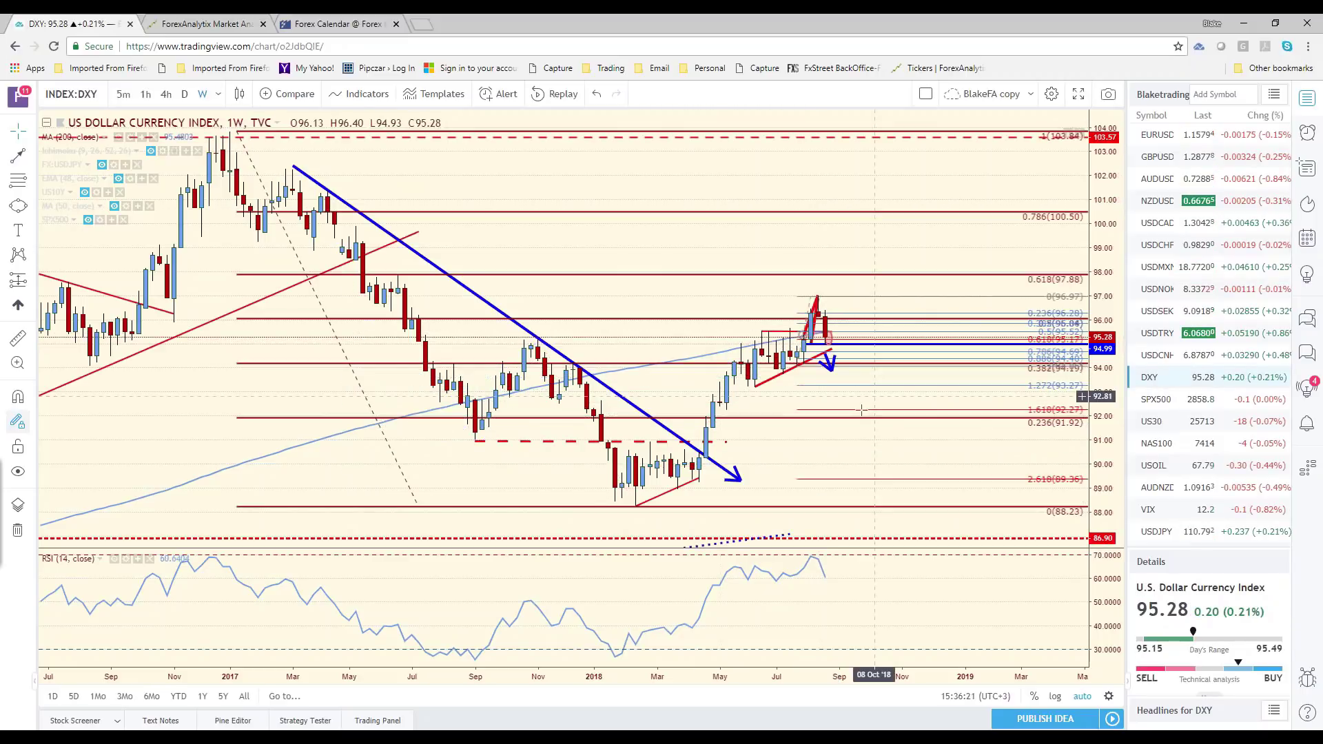
scroll(703, 307, up, 3)
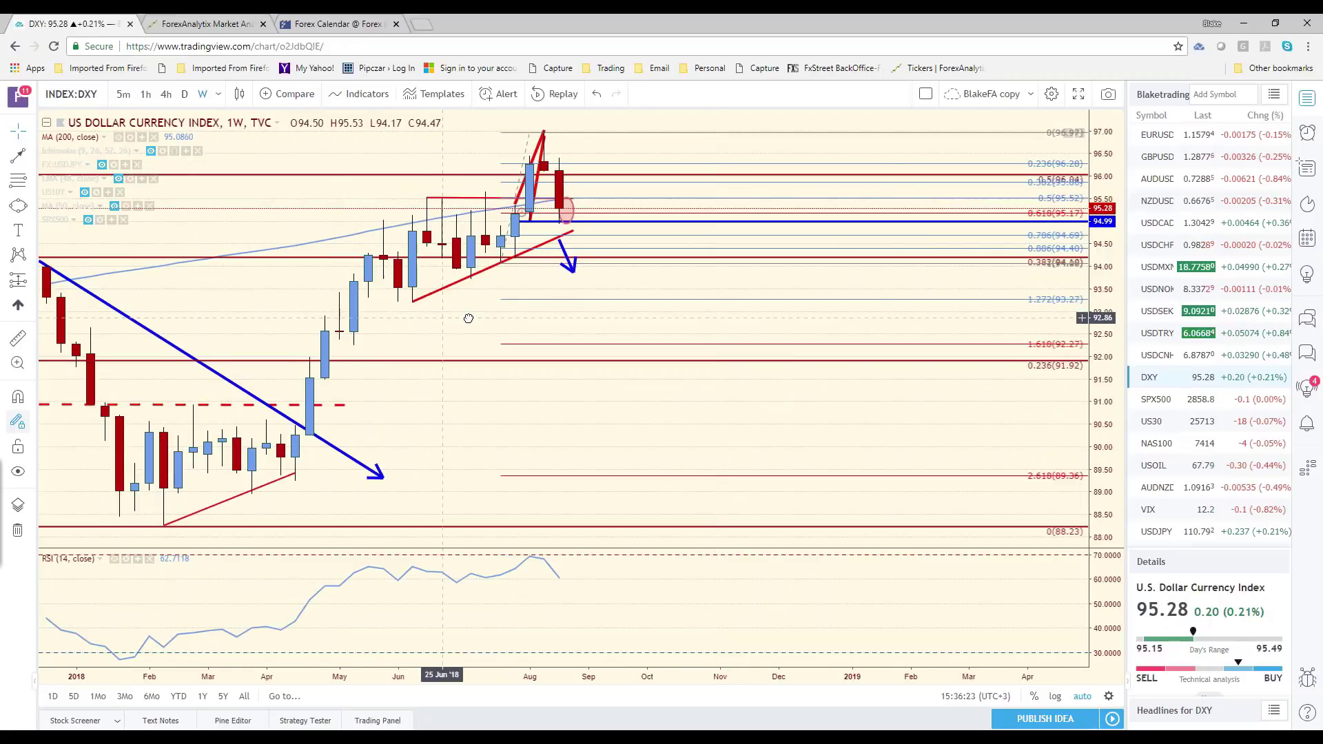
drag(466, 313, 878, 302)
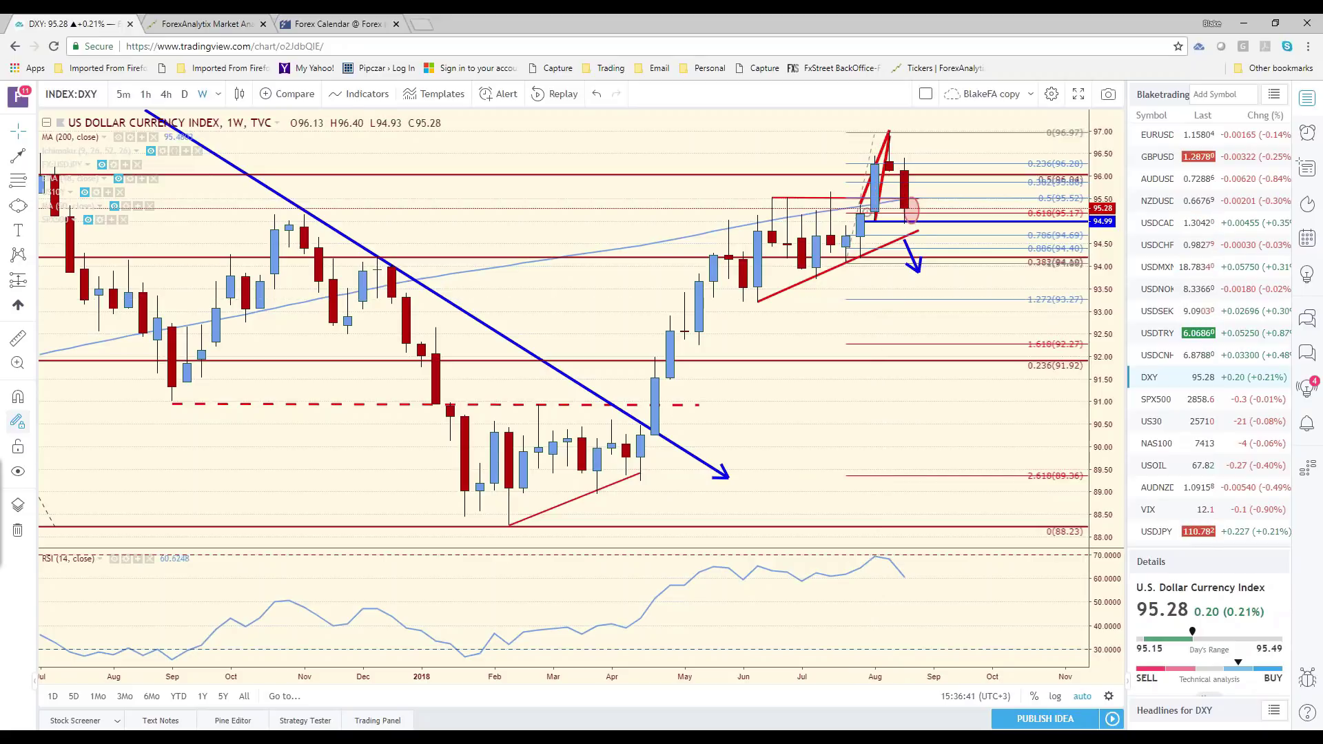
key(alt+Tab)
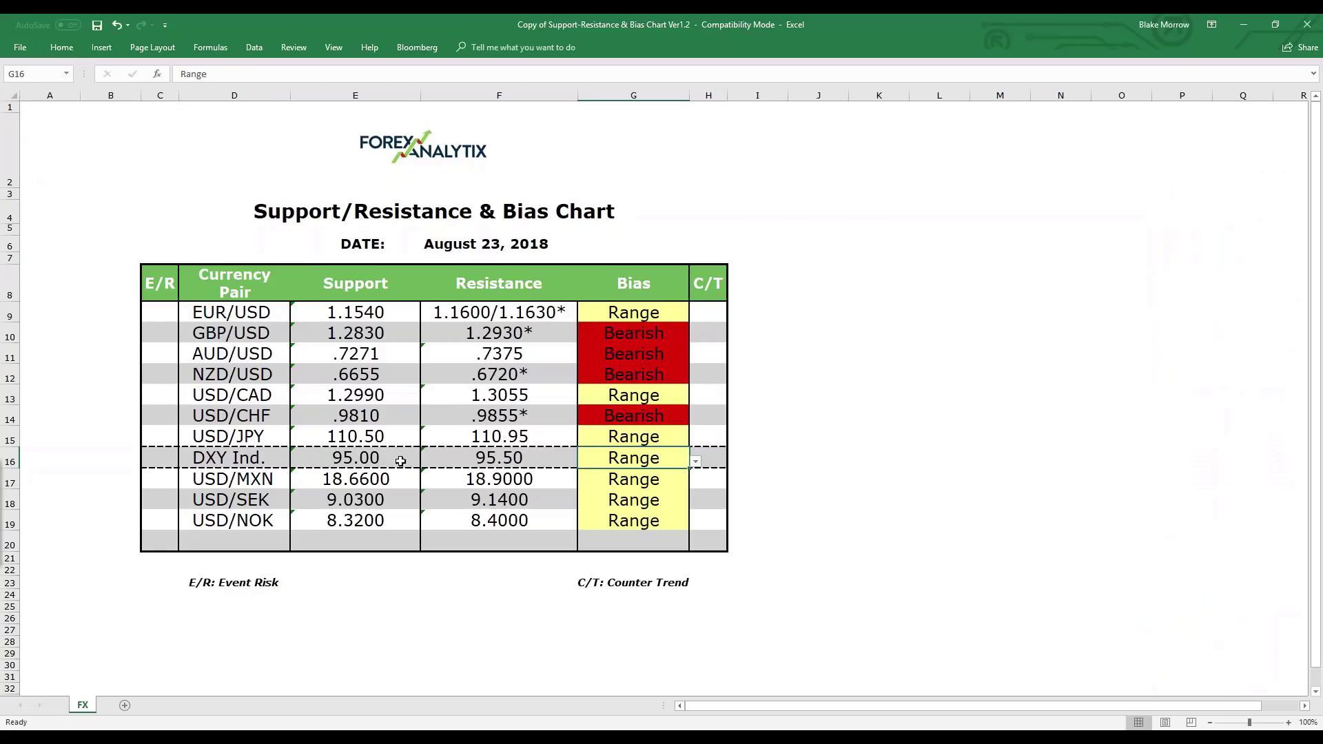
- Edit the DXY Ind. support cell E16 so it reads 94.70*/95.00
click(326, 457)
double_click(306, 457)
text(.70*)
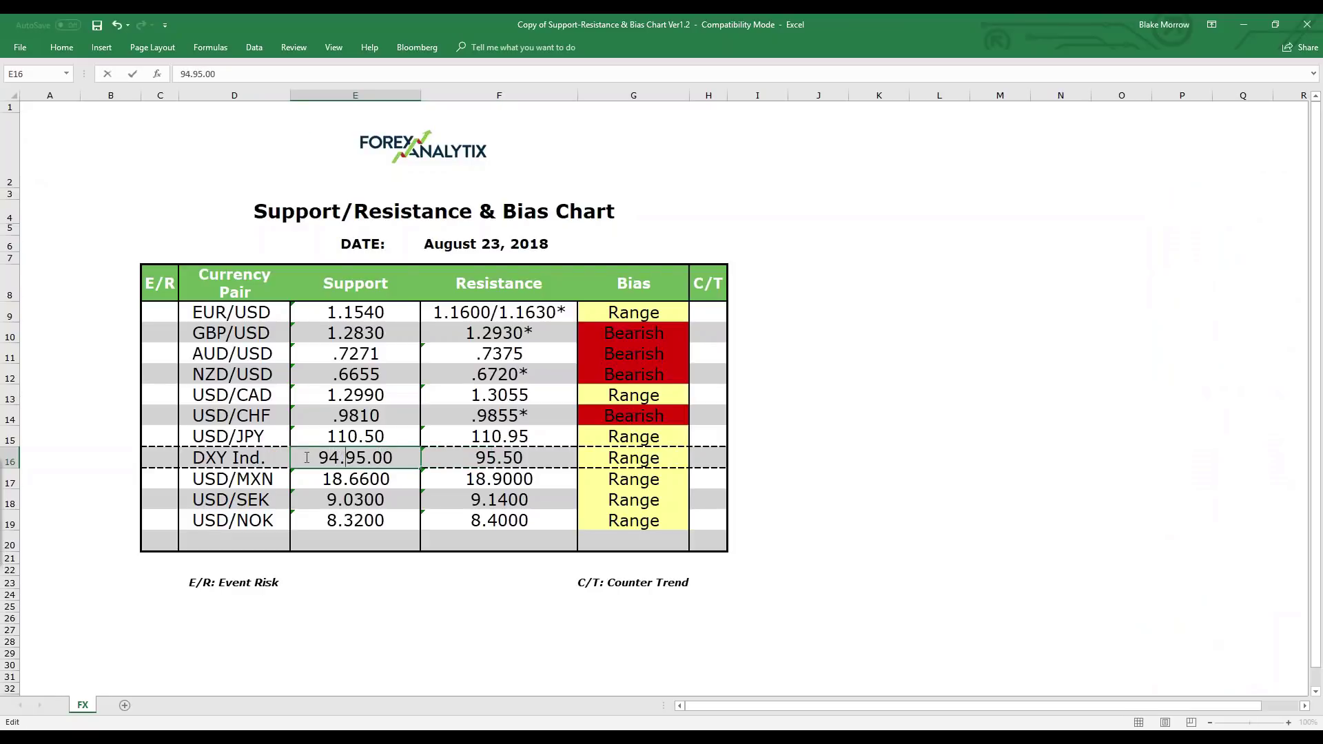
text(/)
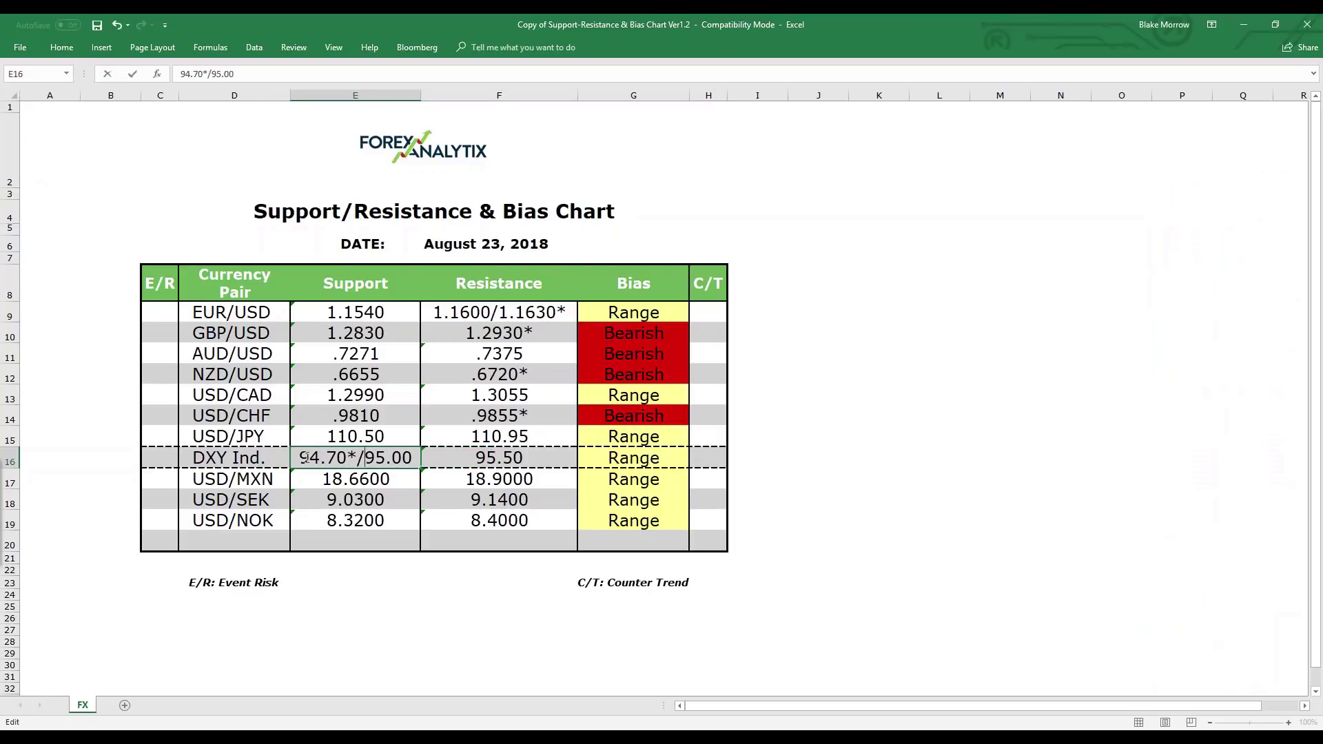
key(ctrl+Return)
click(979, 477)
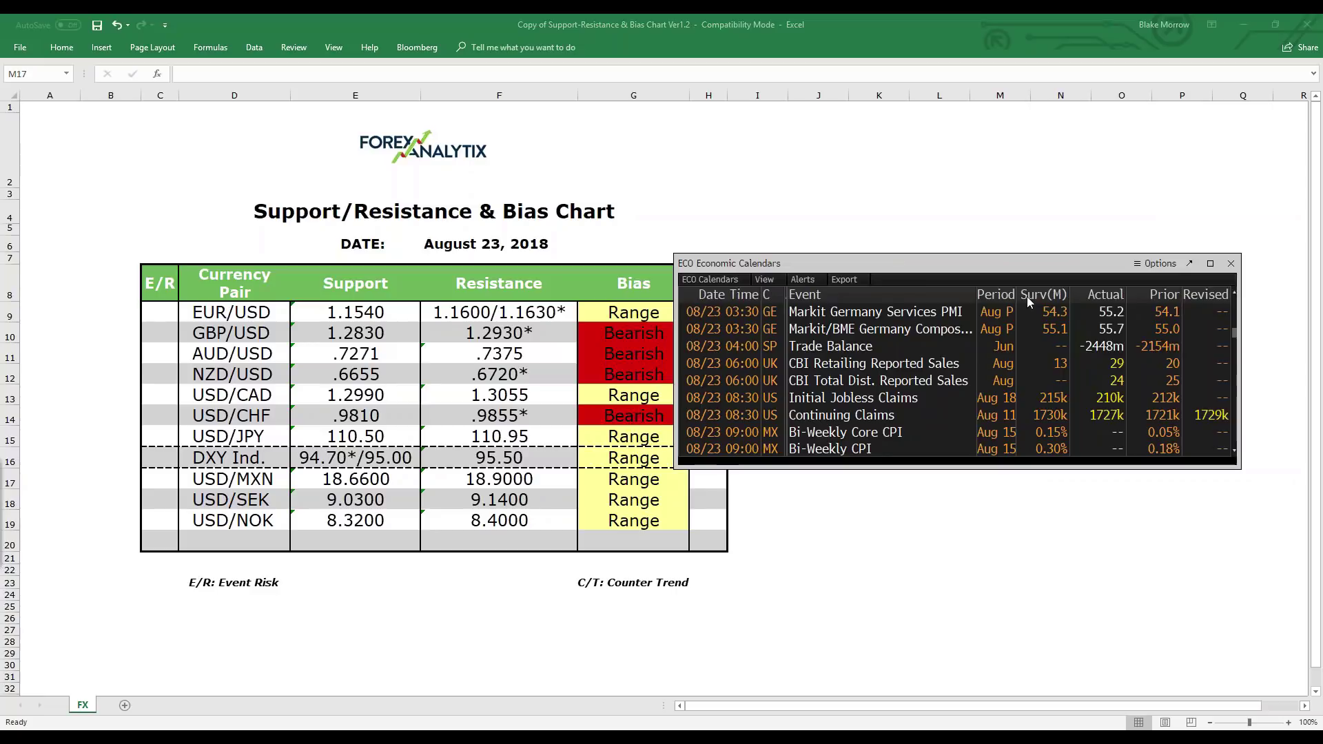
- Check the Markit Germany Services PMI event, move the ECO window aside, and minimize Excel to reveal the DXY chart
click(1027, 312)
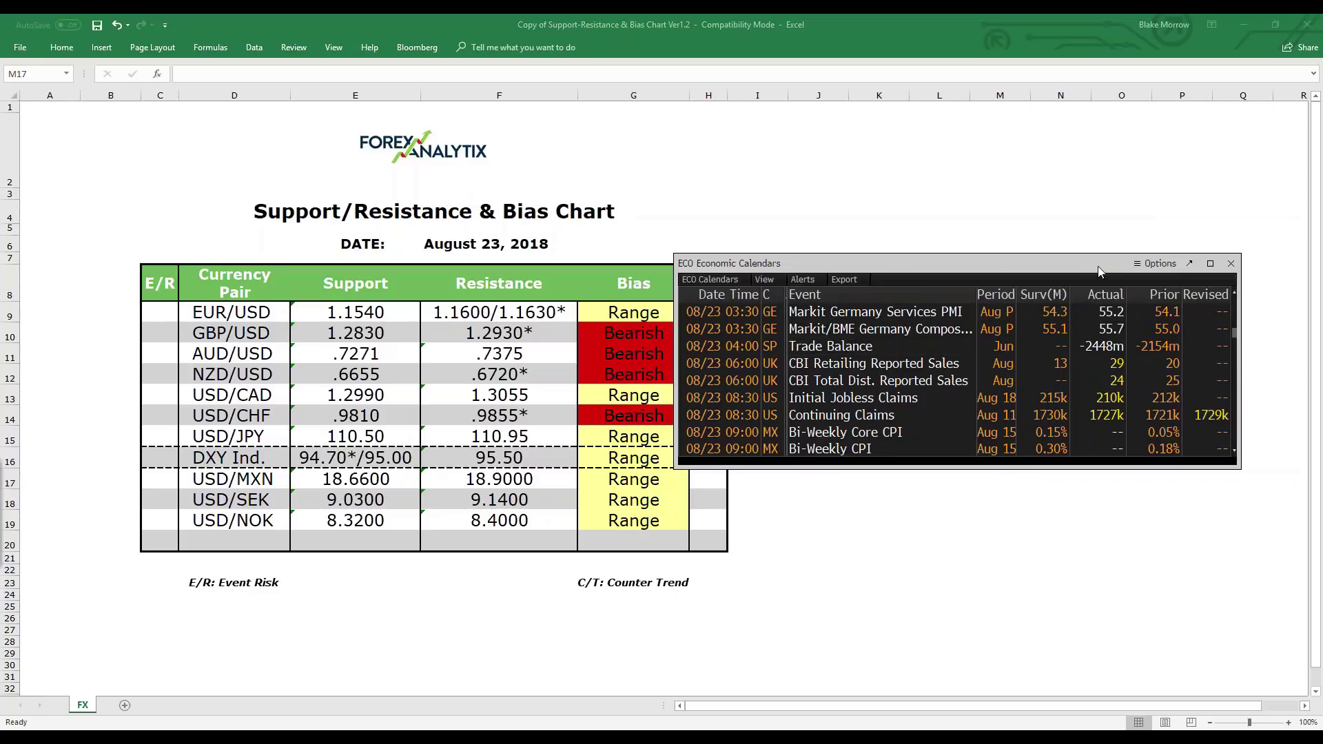
drag(1097, 267, 568, 1)
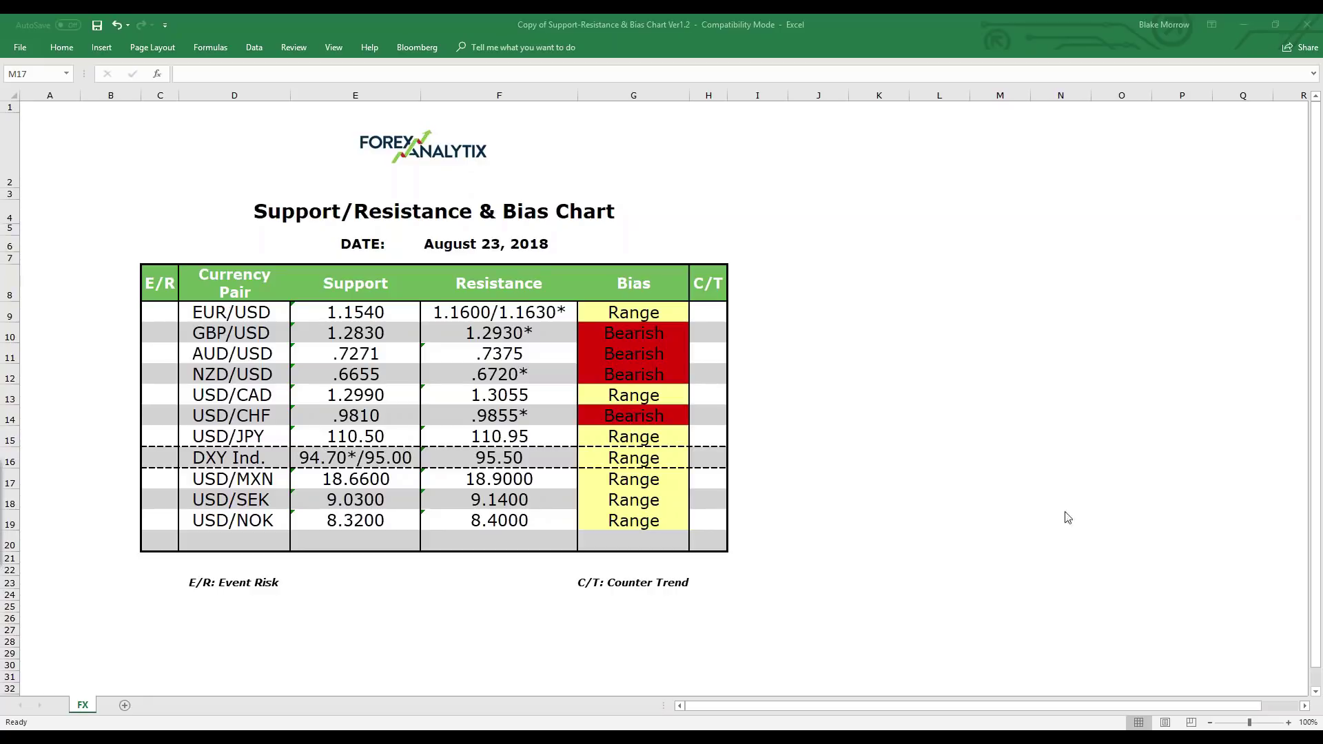
click(1248, 25)
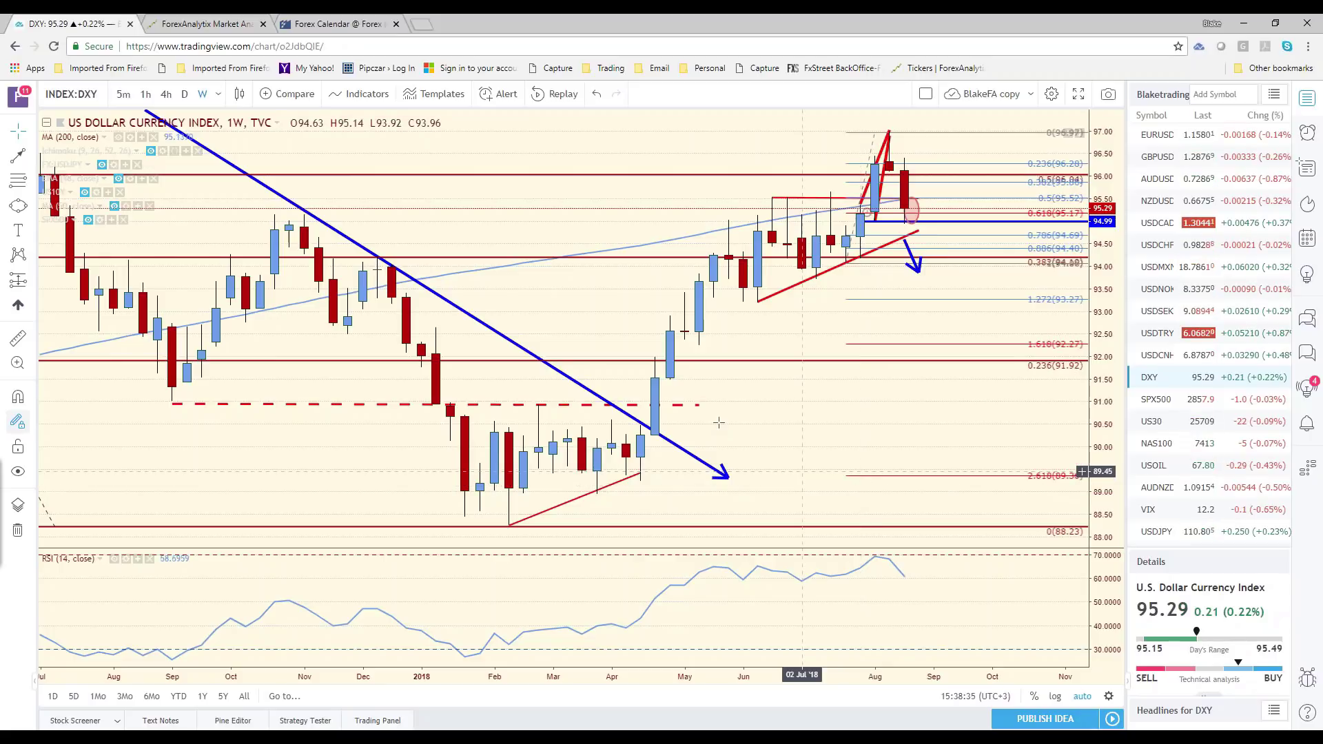
- Show the Investing.com calendar in the ForexAnalytix dashboard and scroll through later August 23 releases
click(206, 24)
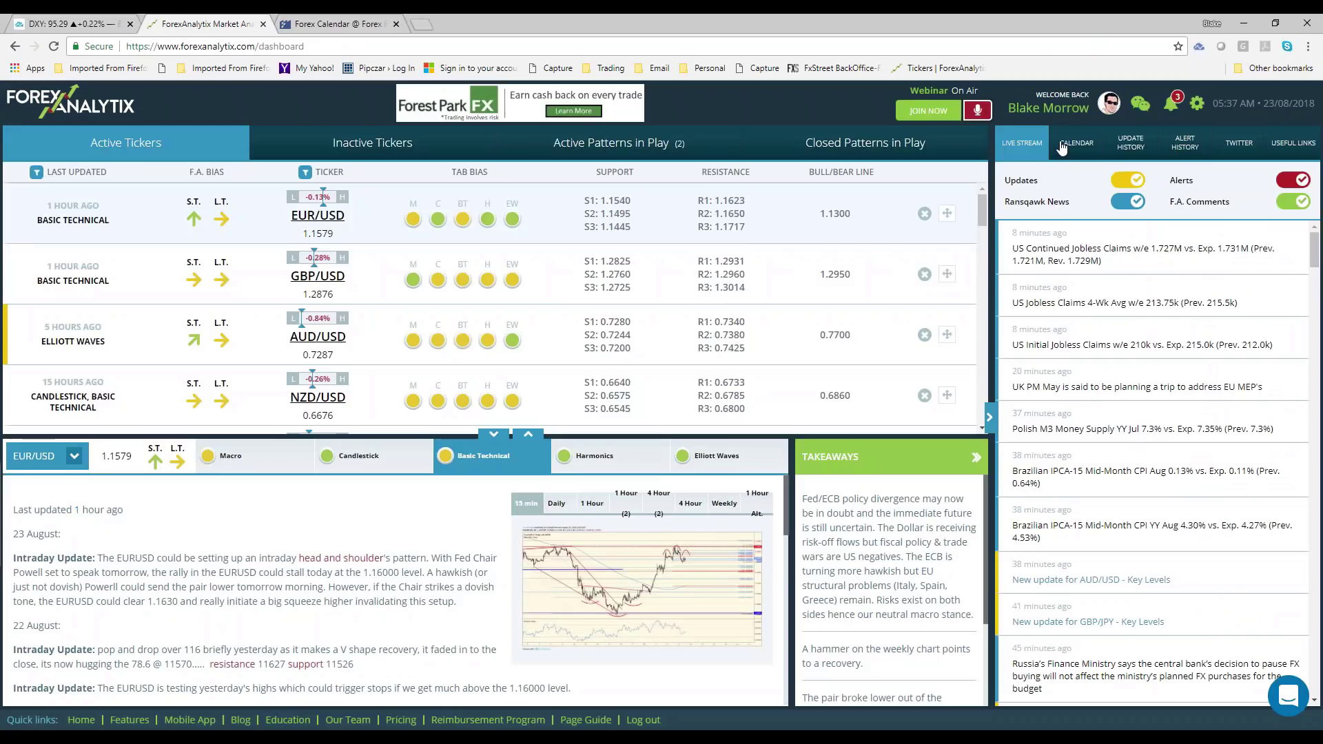
click(1063, 147)
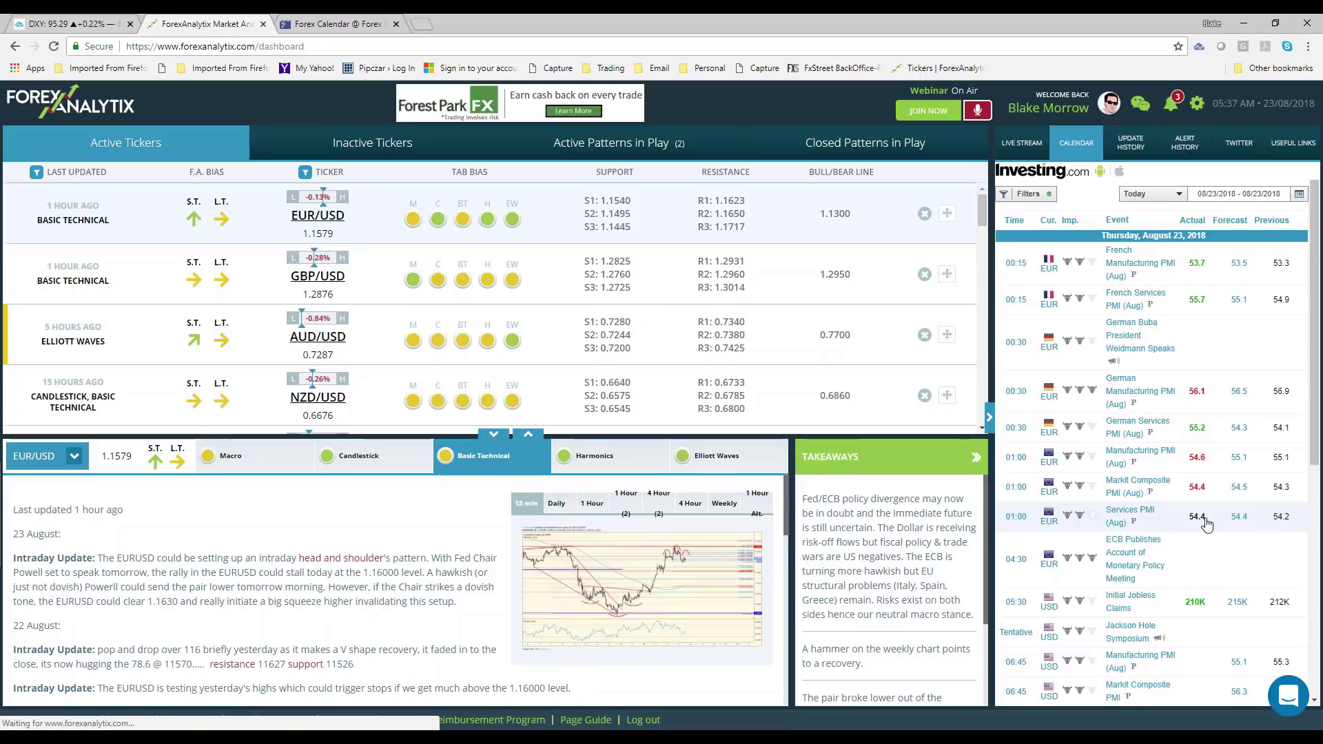
scroll(1206, 525, down, 4)
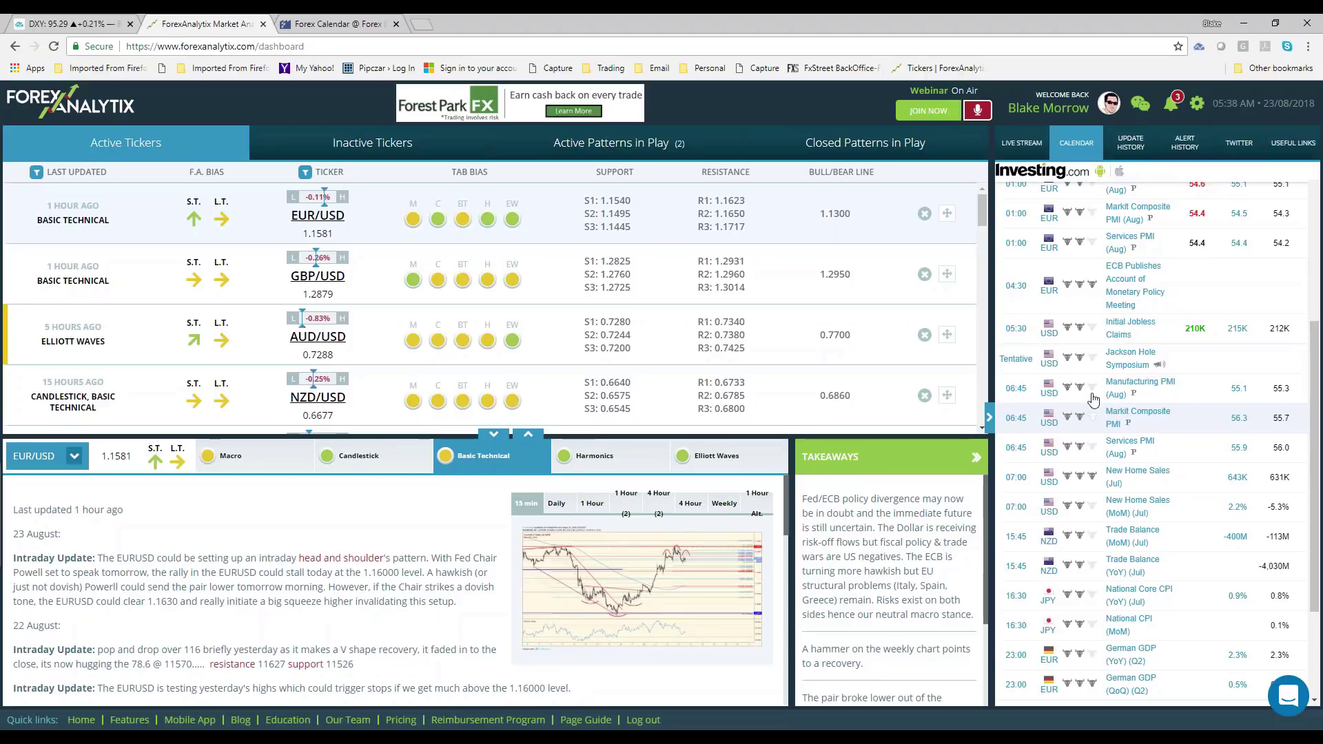
click(488, 108)
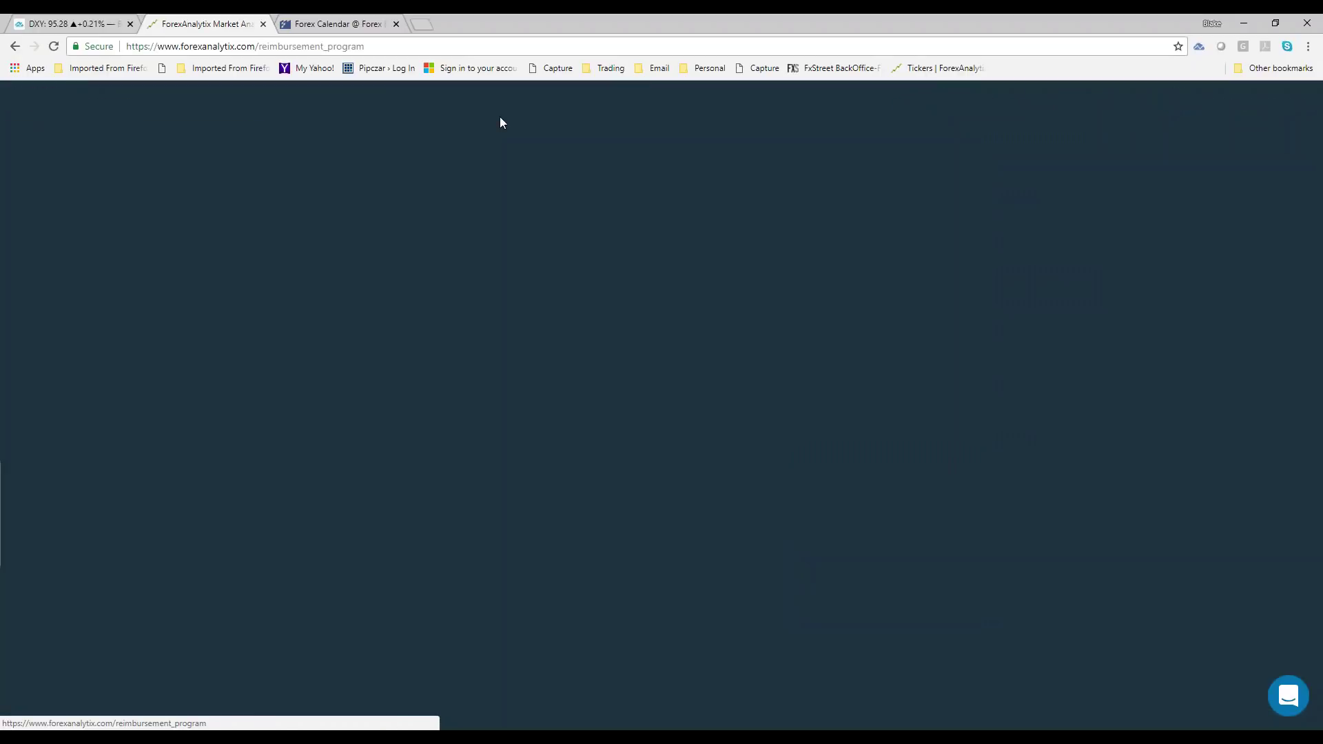
scroll(860, 443, down, 10)
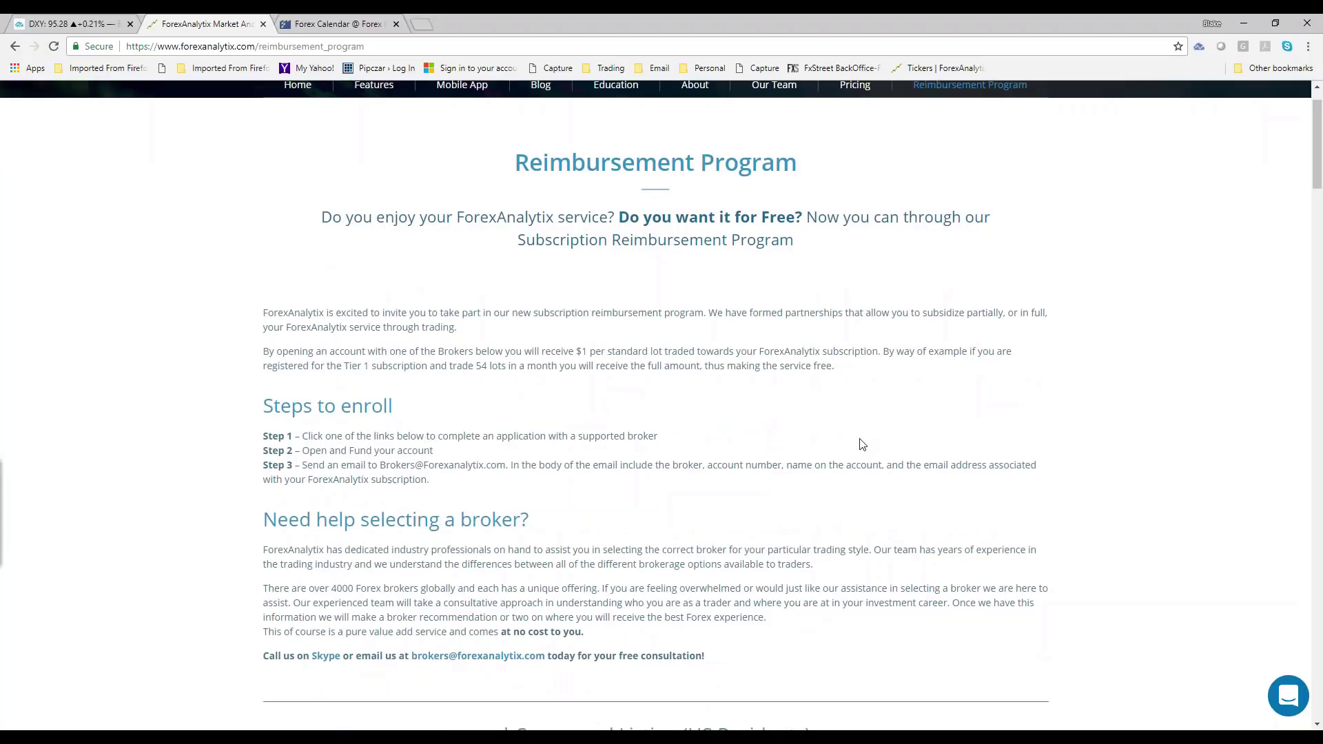
scroll(860, 461, down, 12)
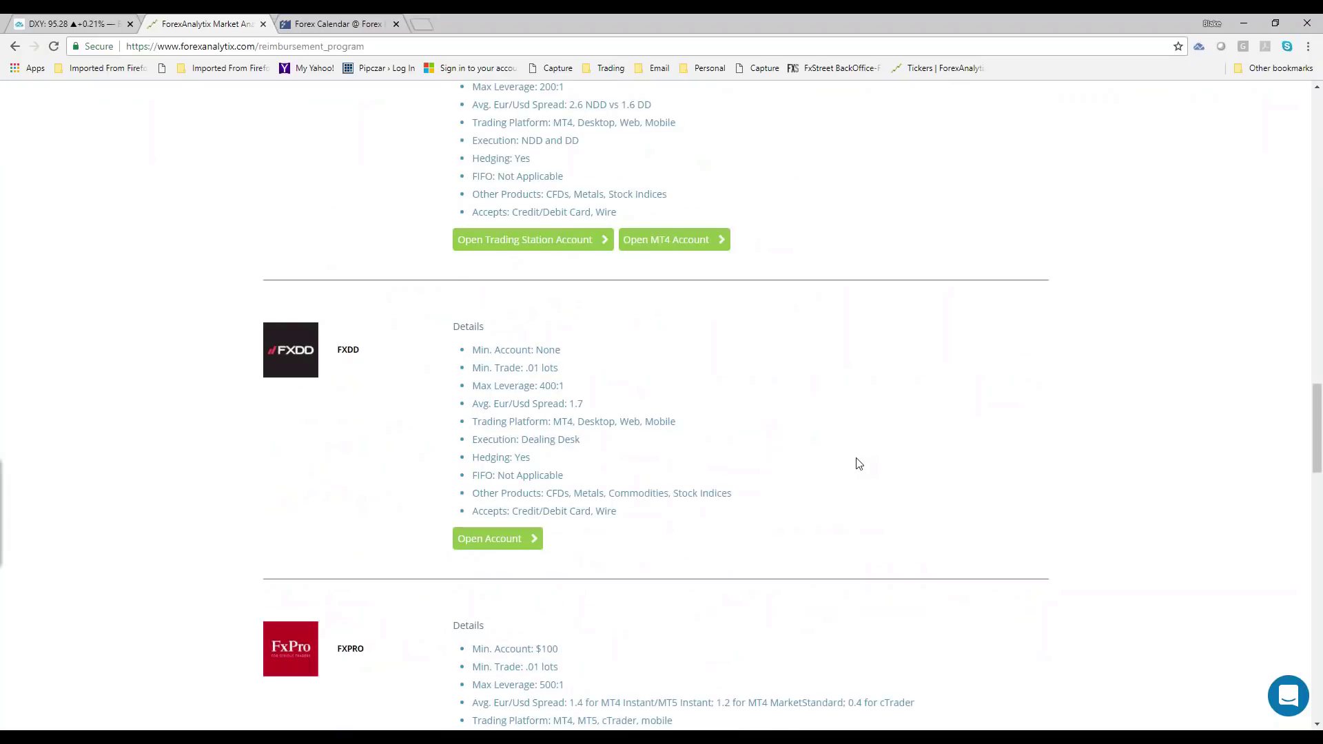
scroll(858, 465, down, 2)
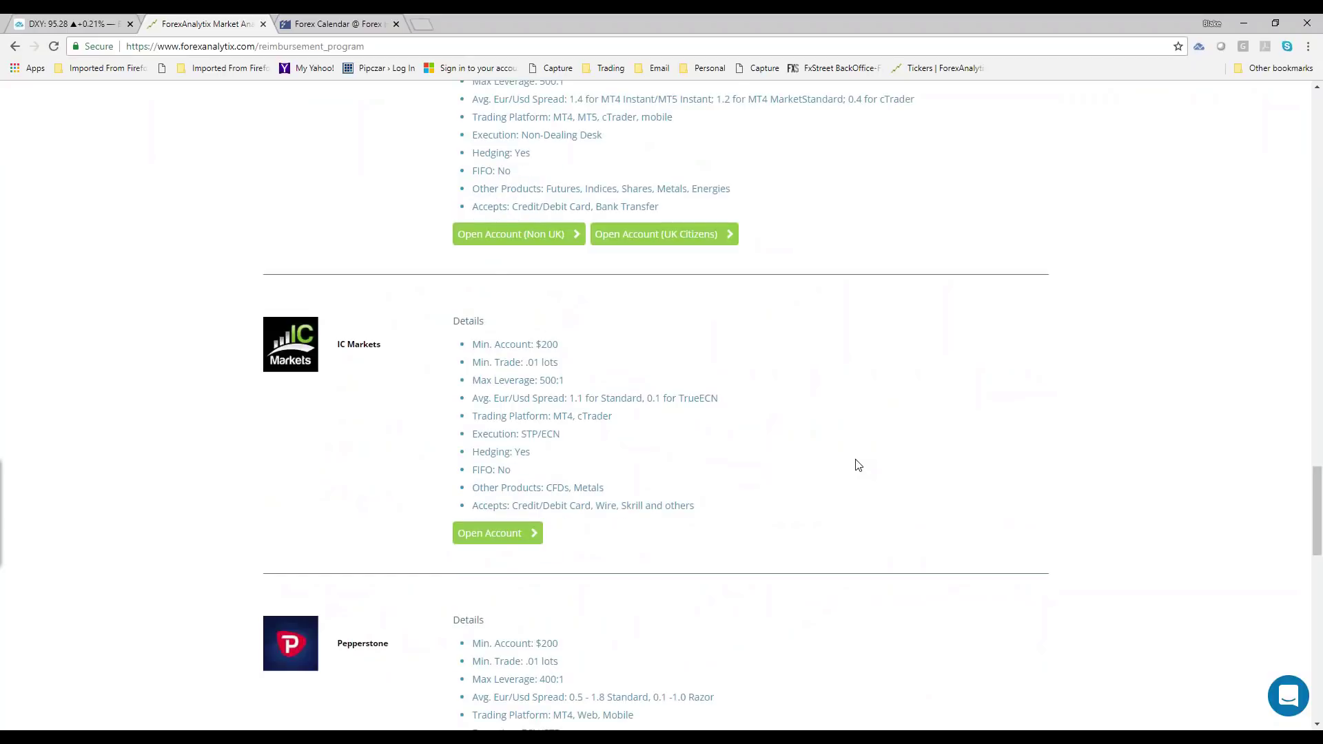
scroll(858, 465, down, 6)
scroll(858, 466, down, 4)
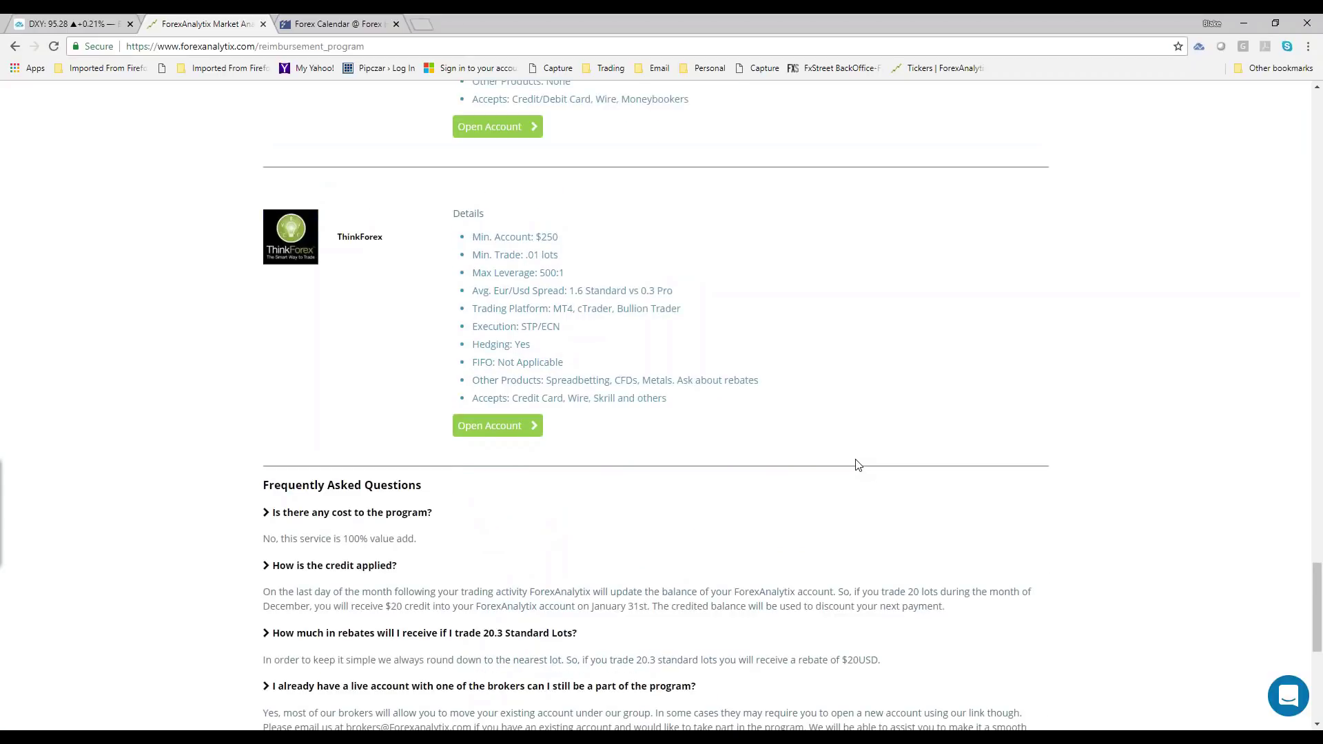
scroll(858, 466, down, 1)
scroll(858, 466, down, 1)
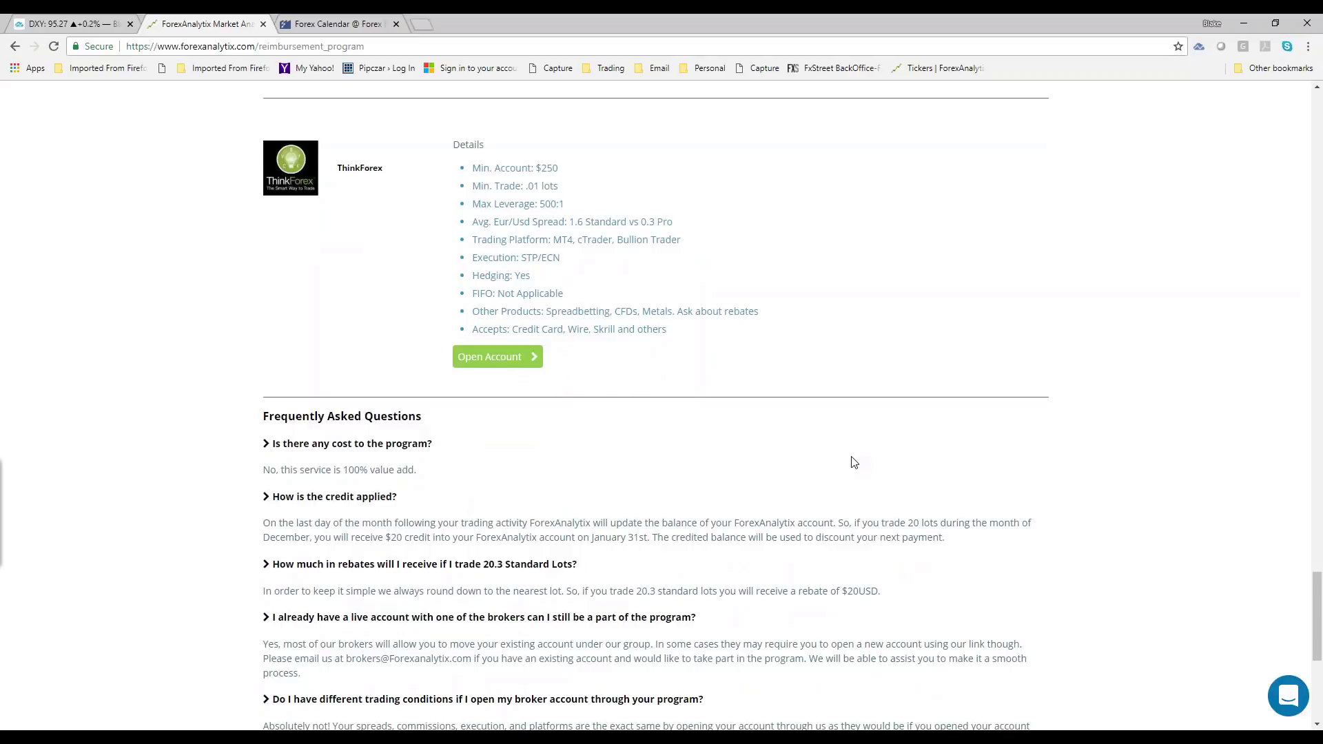
scroll(855, 463, down, 6)
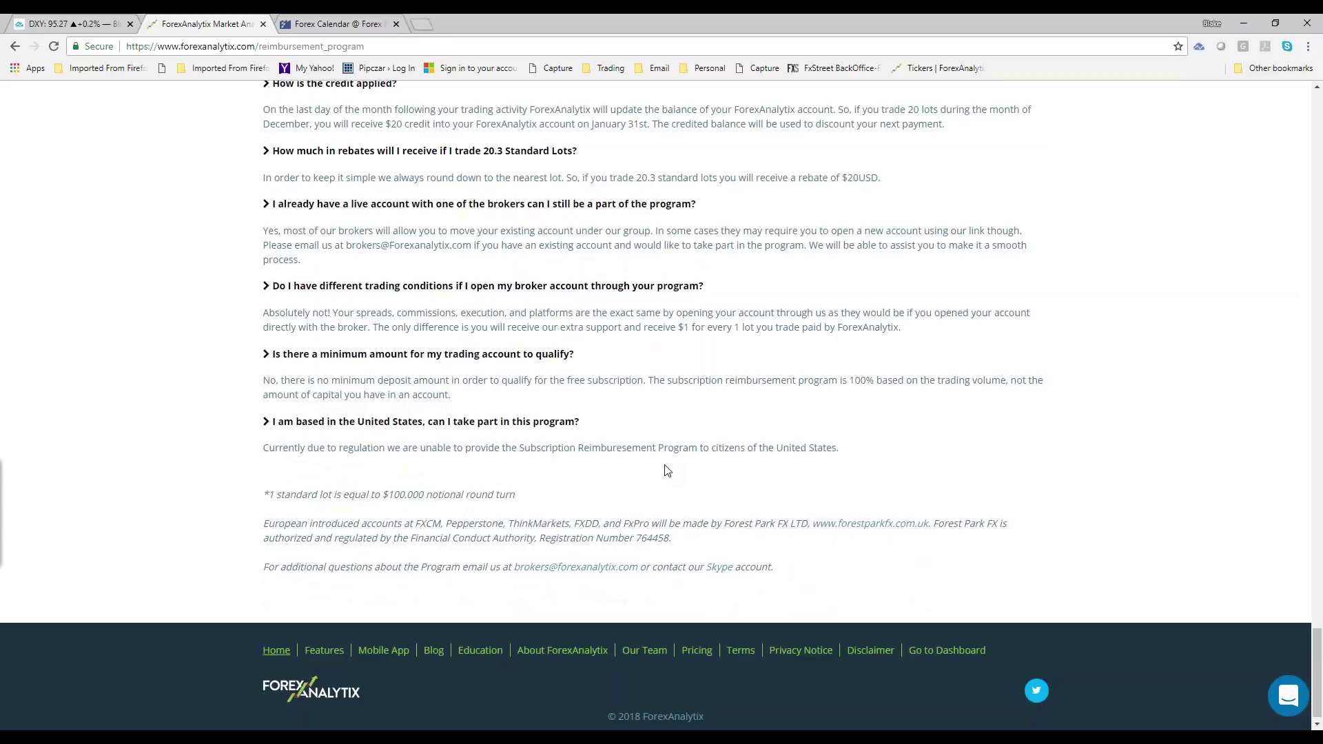
scroll(667, 471, up, 1)
scroll(662, 406, up, 20)
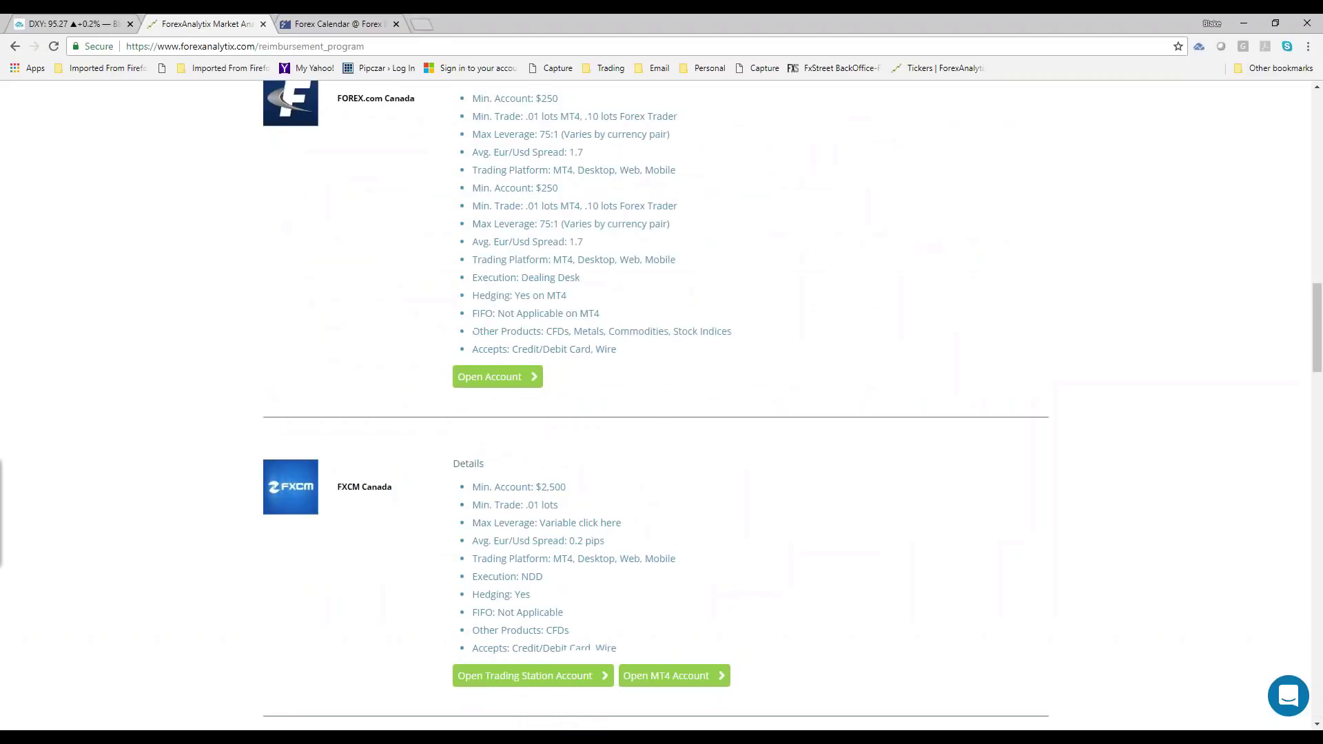
scroll(651, 335, up, 15)
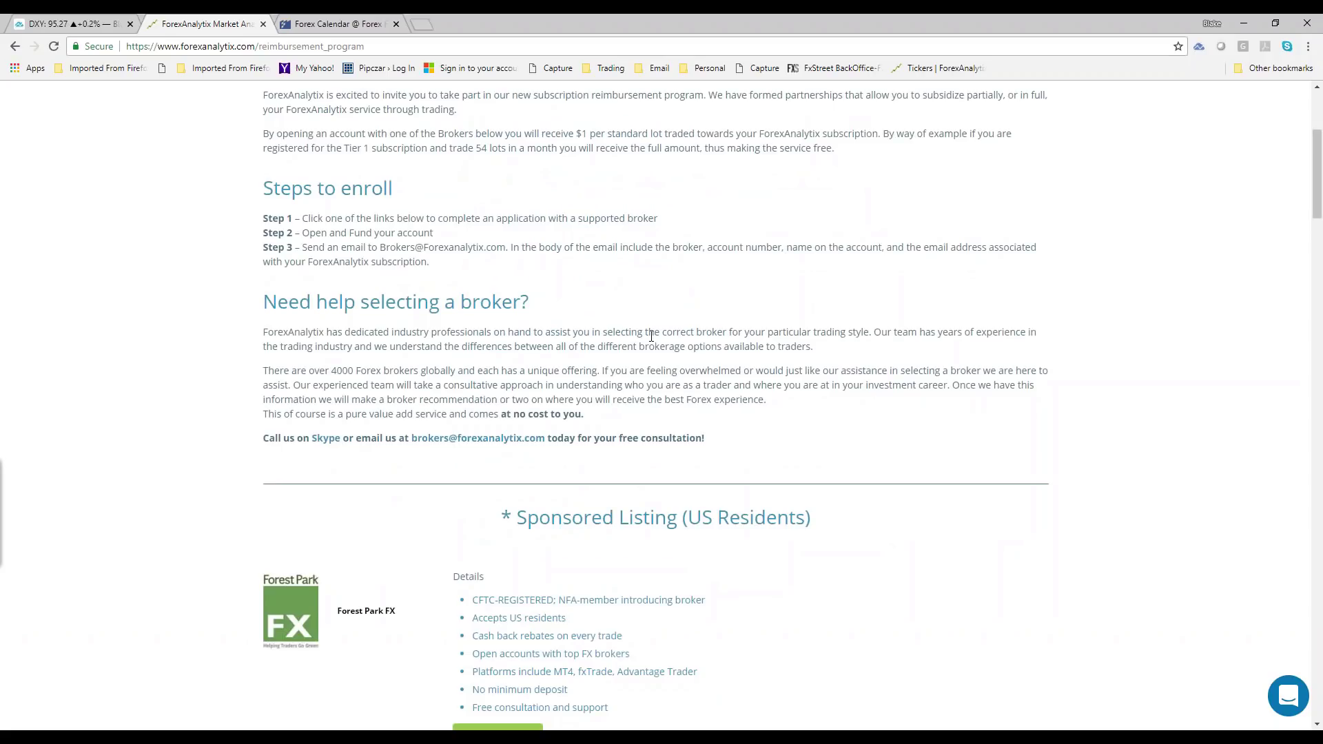
scroll(652, 336, up, 4)
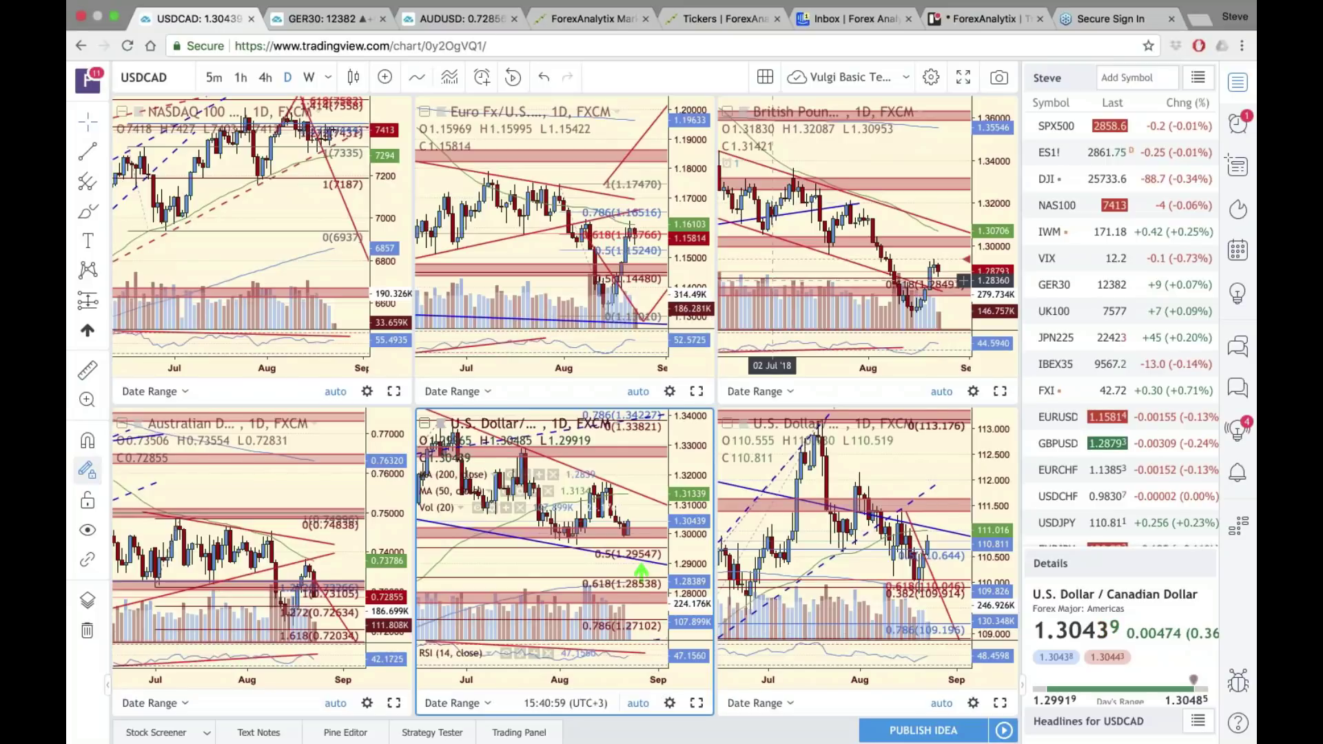
- Maximize the NASDAQ 100 chart, compress the price scale, and pan toward future dates
click(394, 391)
drag(900, 259, 818, 259)
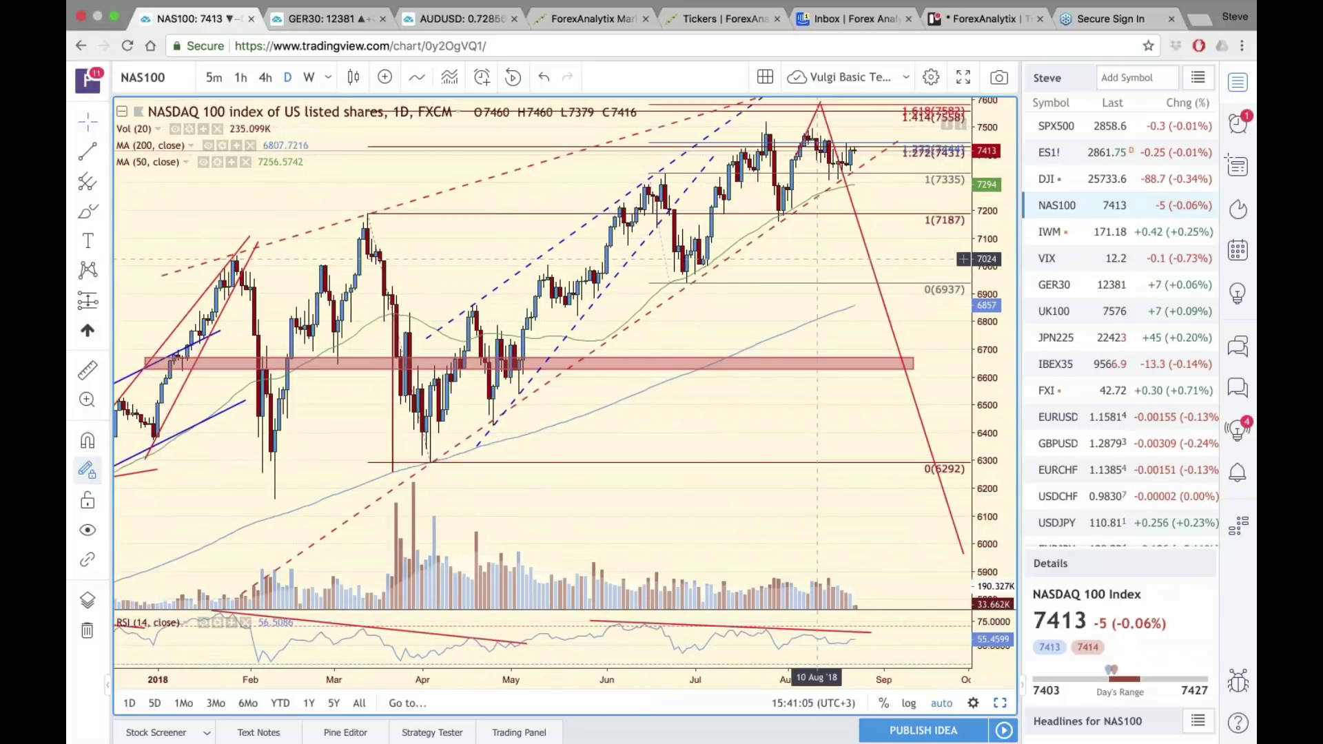
drag(987, 307, 987, 321)
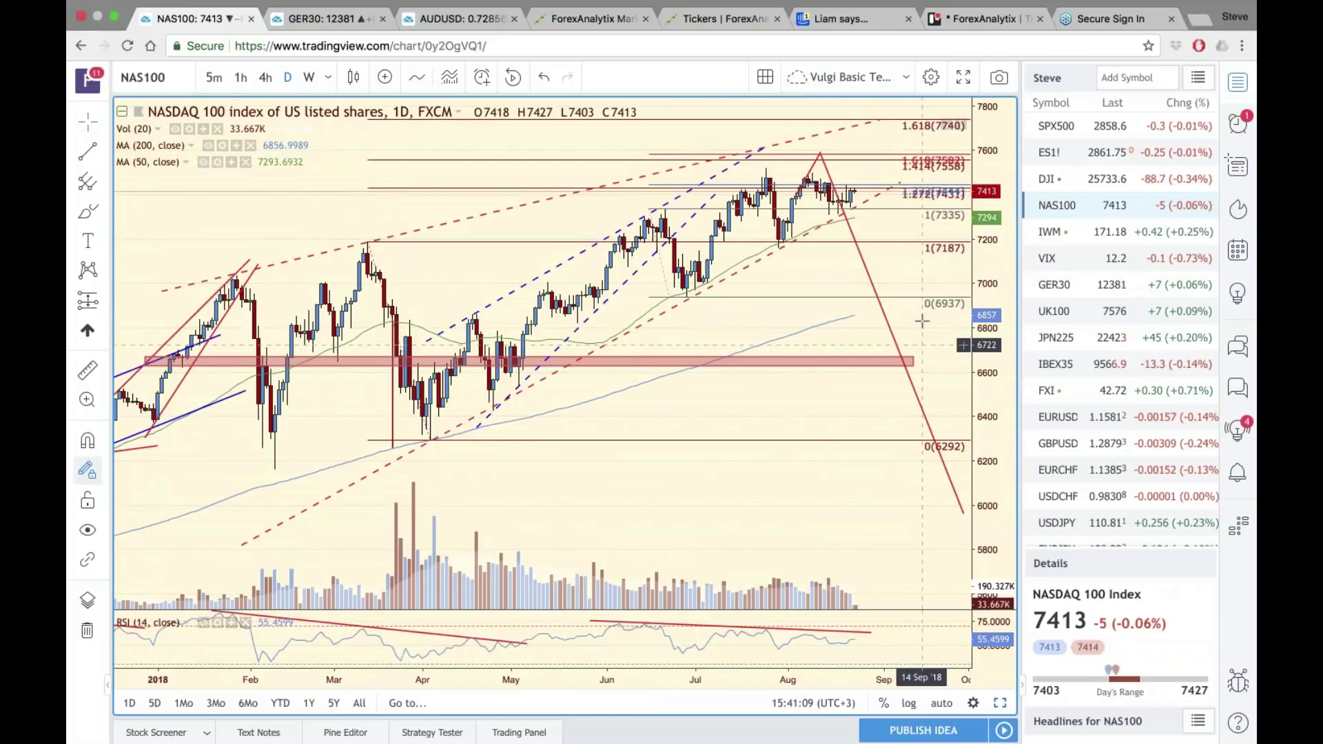
drag(922, 321, 883, 324)
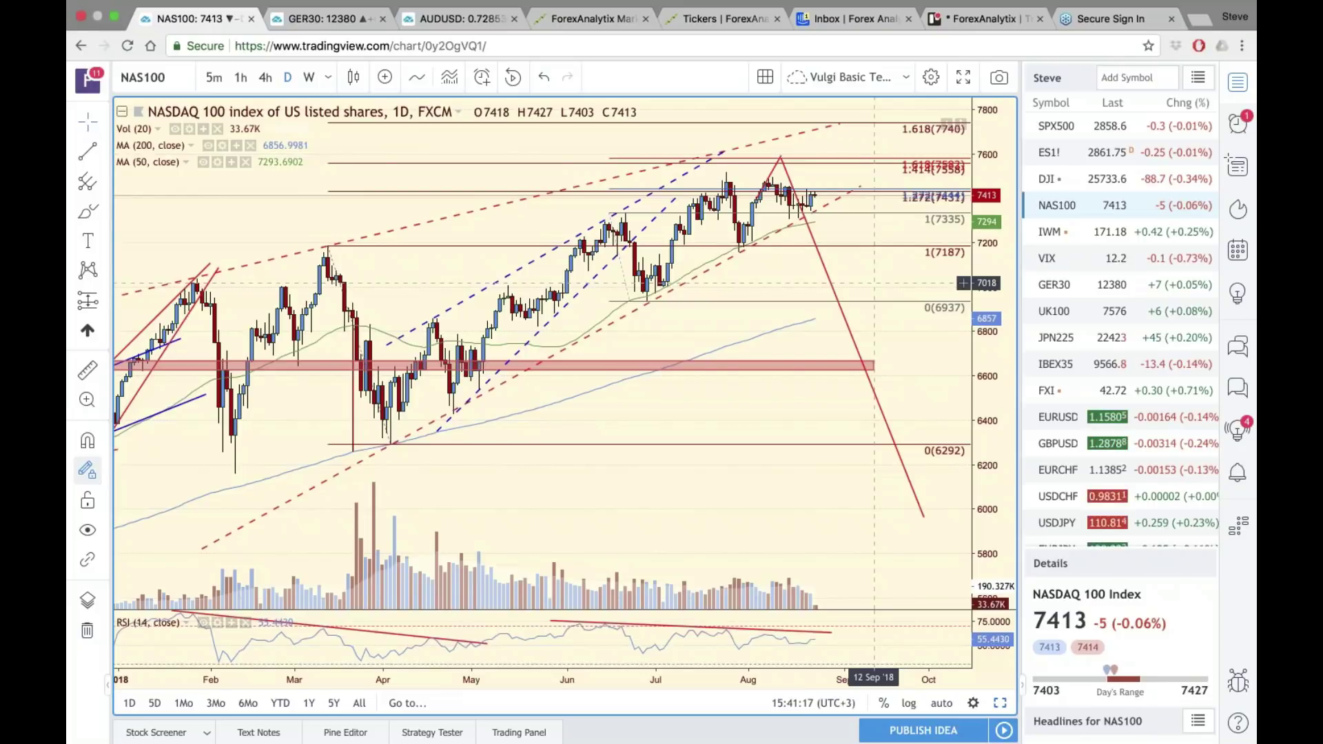
- Reposition the long and short red projected trend lines up and to the right
click(784, 171)
drag(781, 160, 798, 229)
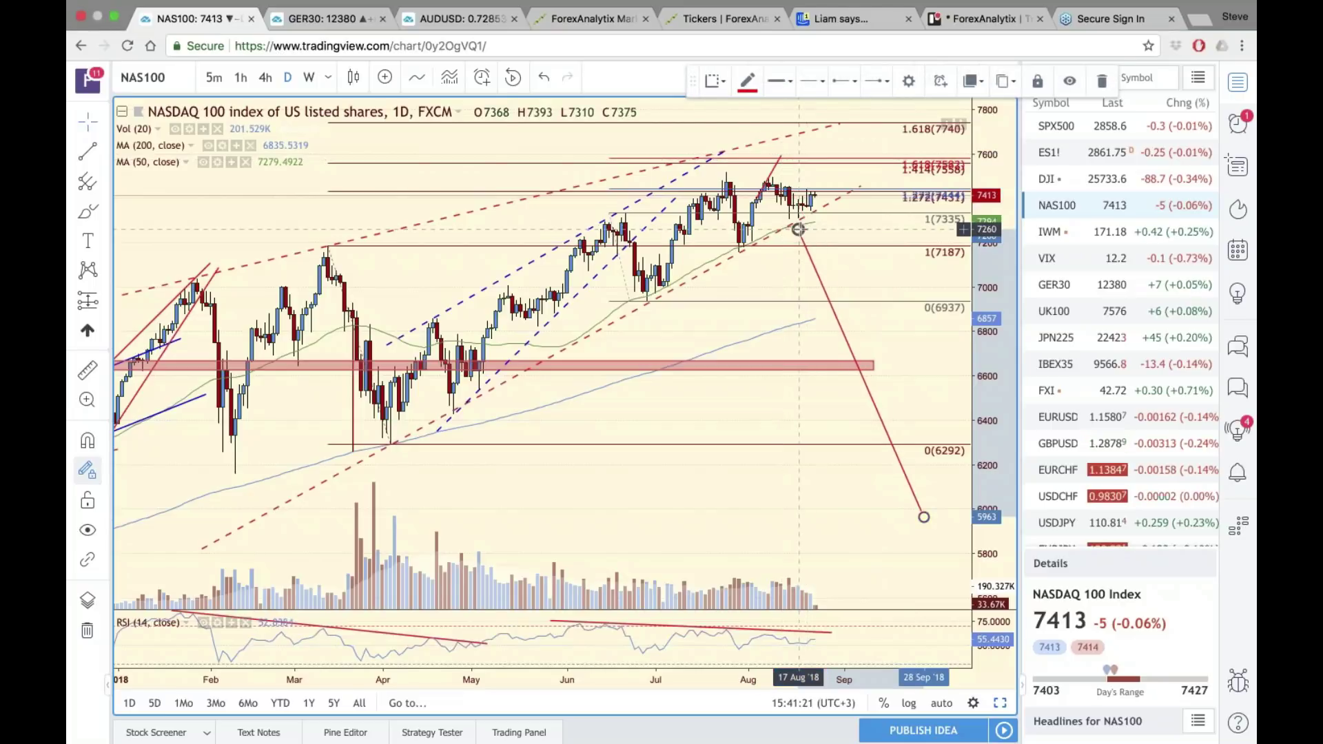
drag(822, 286, 853, 256)
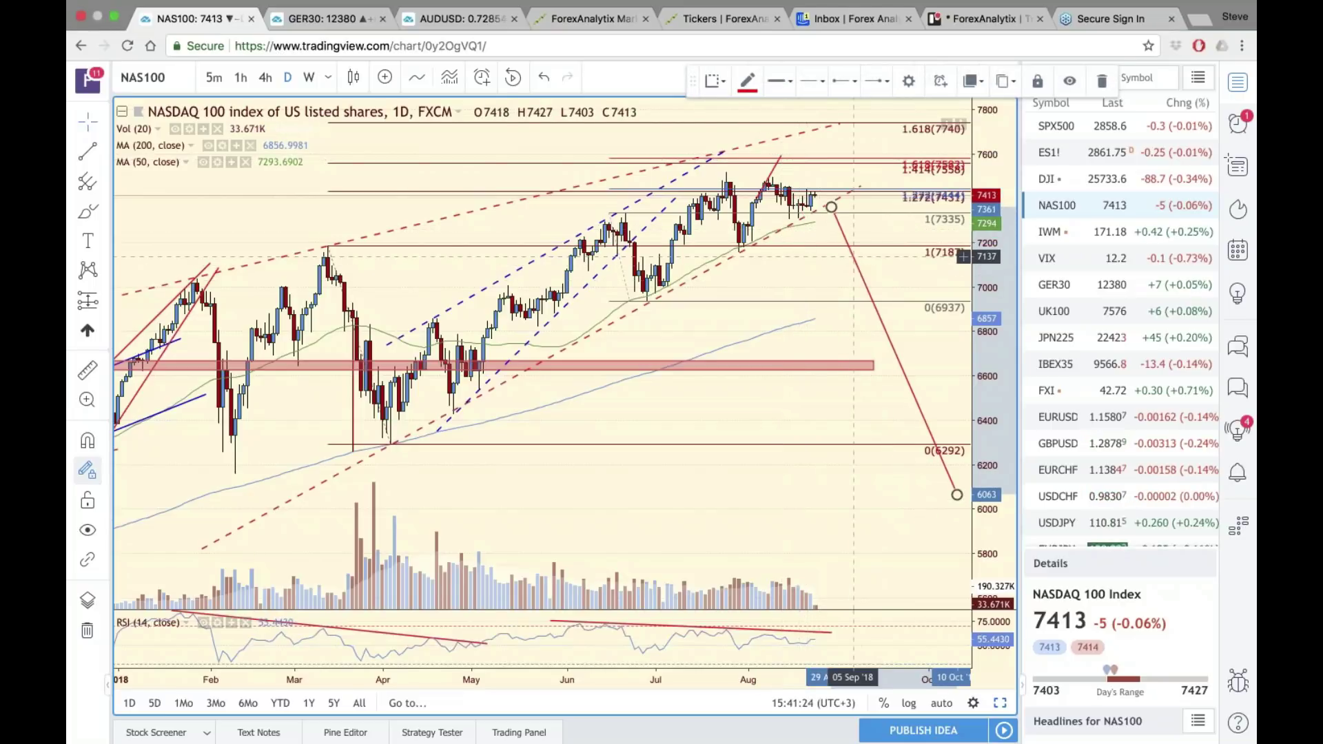
click(773, 169)
drag(801, 169, 847, 131)
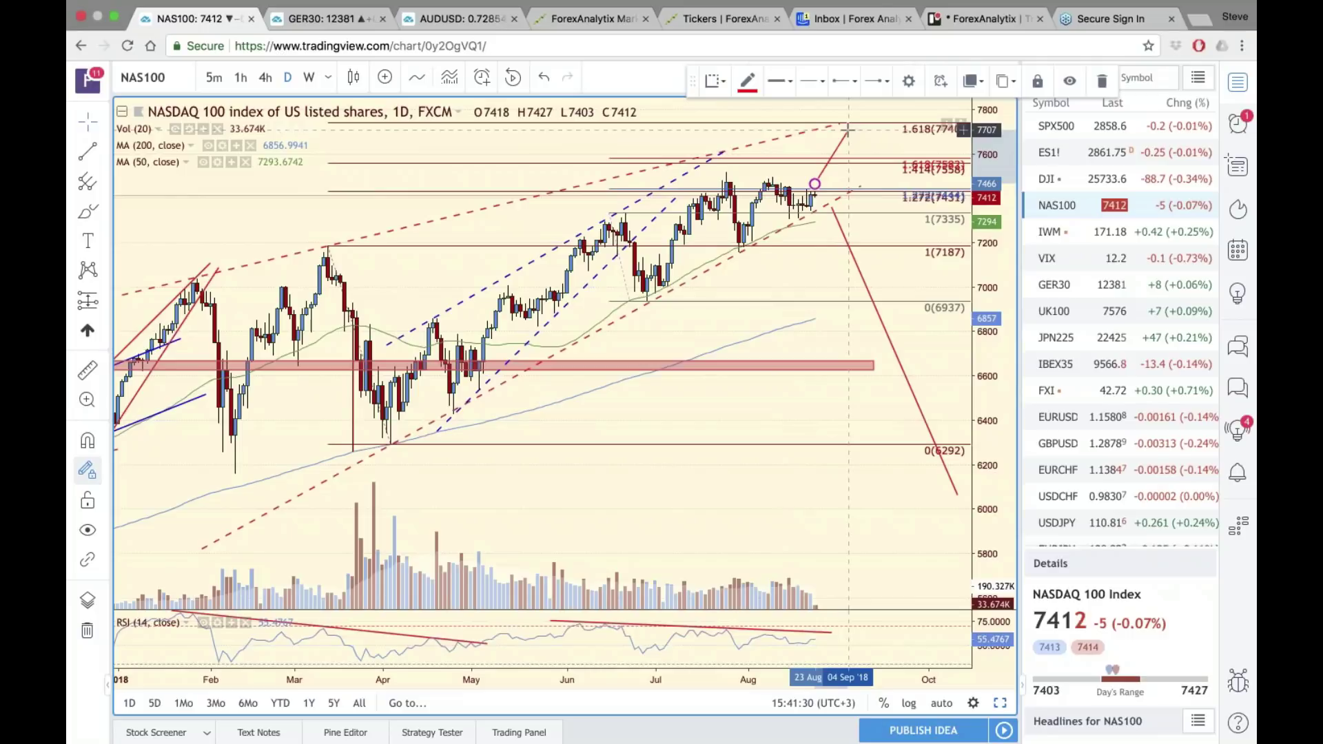
drag(841, 229, 883, 210)
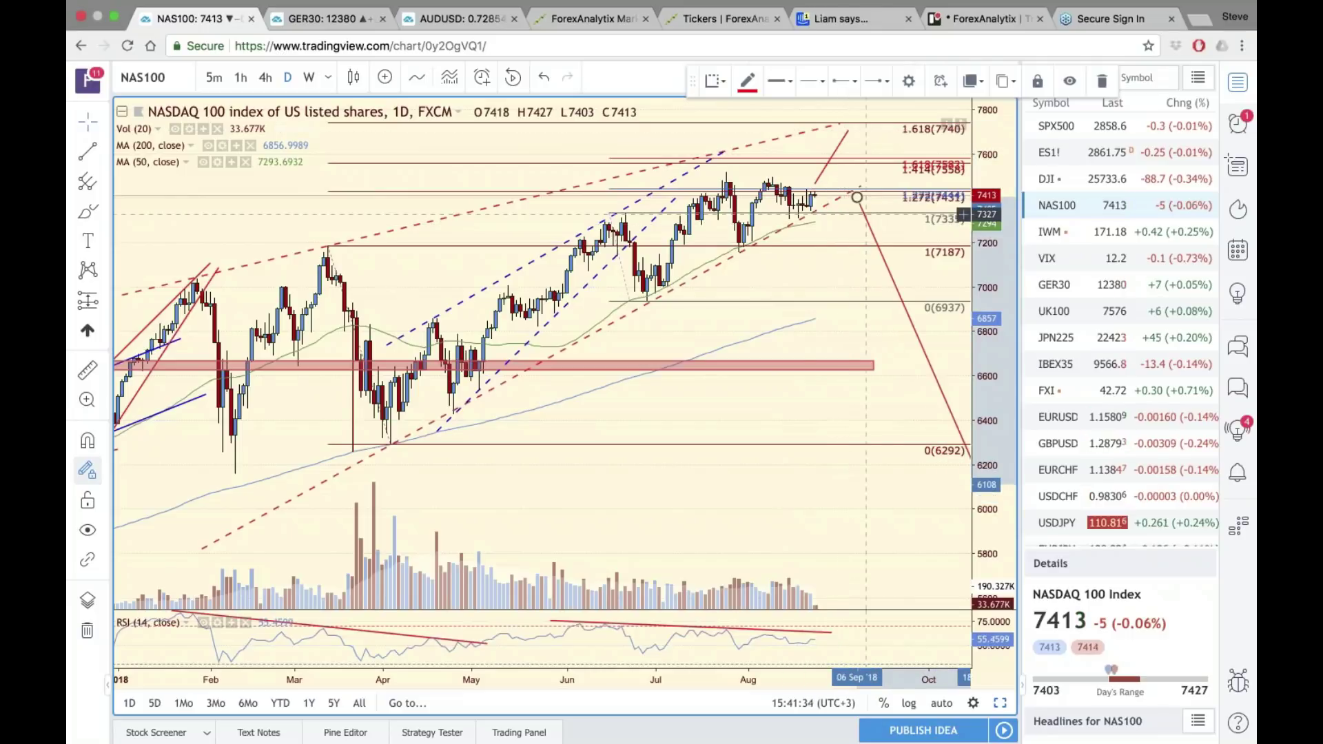
- Draw a red path peaking at the 1.618 (7740) level then dropping toward 7500
click(77, 151)
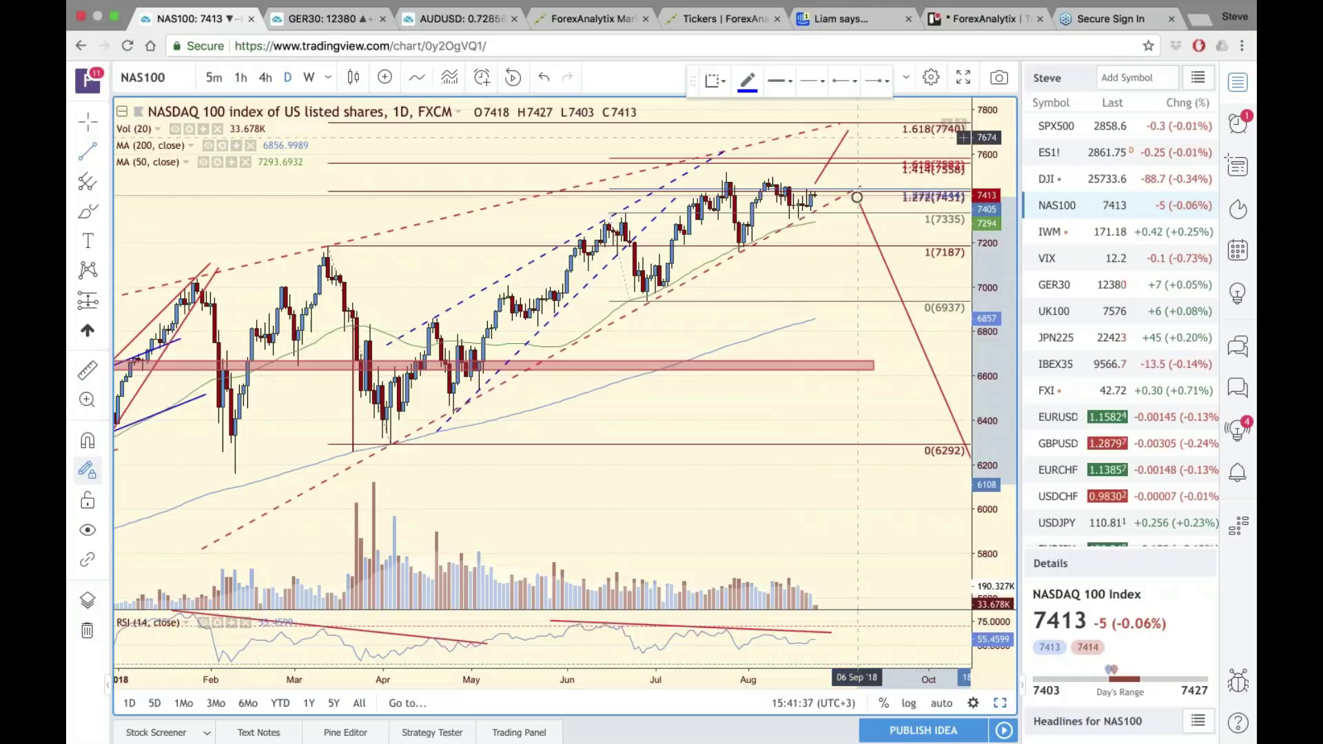
click(747, 81)
click(834, 129)
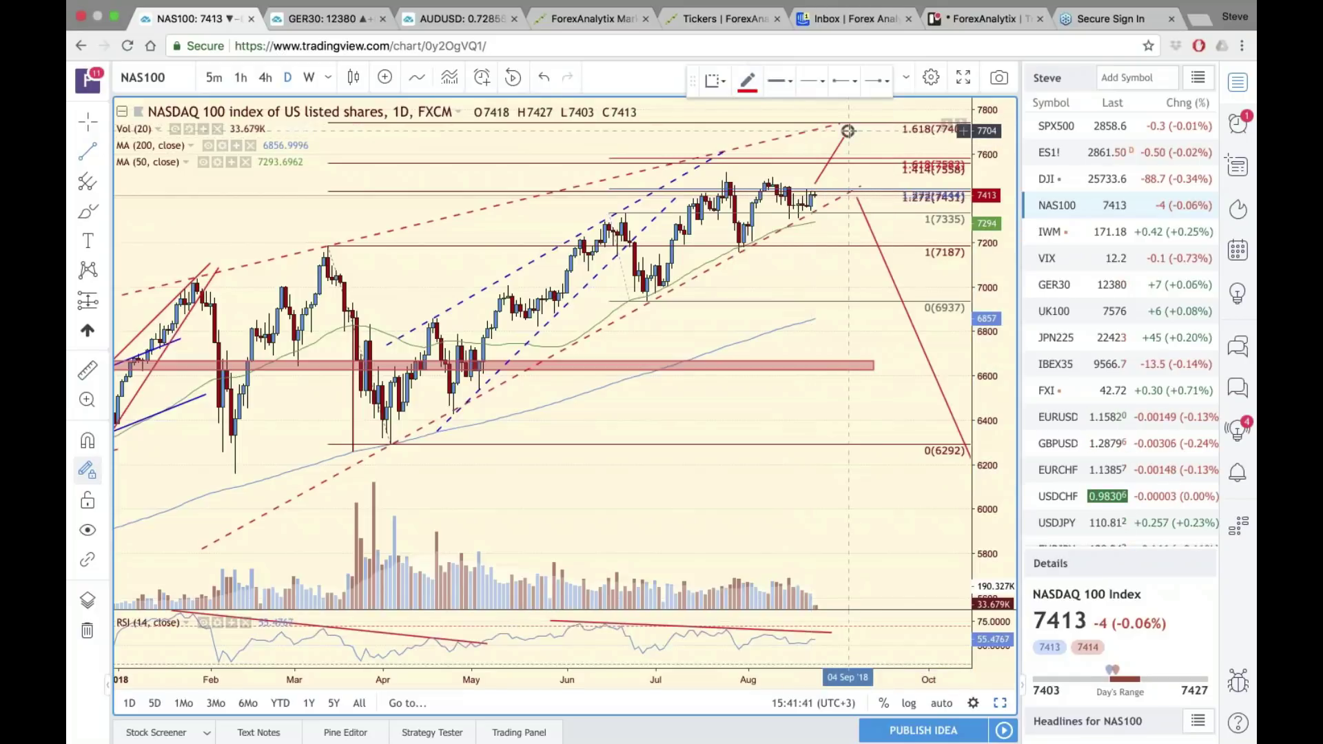
click(848, 131)
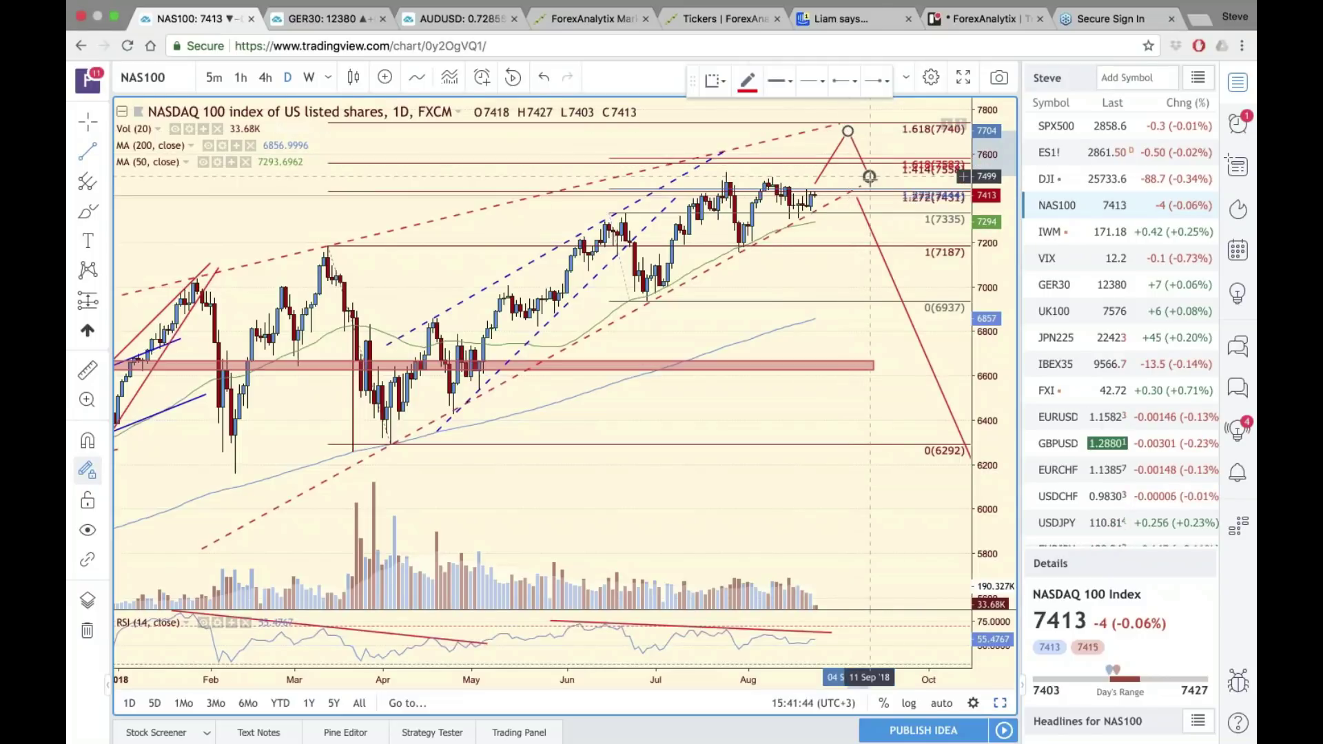
click(869, 177)
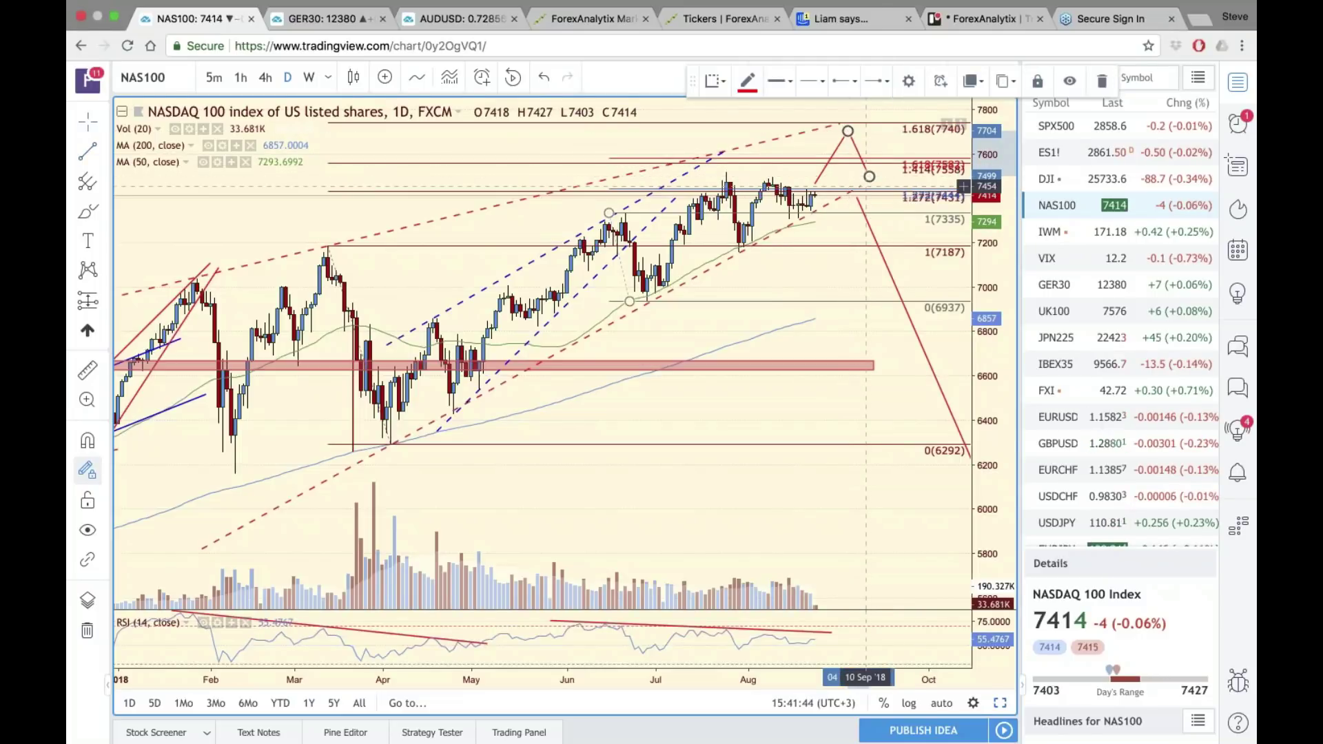
- Extend the dashed red channel line, shift the descending line, and stretch the red price zone rightward
drag(862, 185, 903, 162)
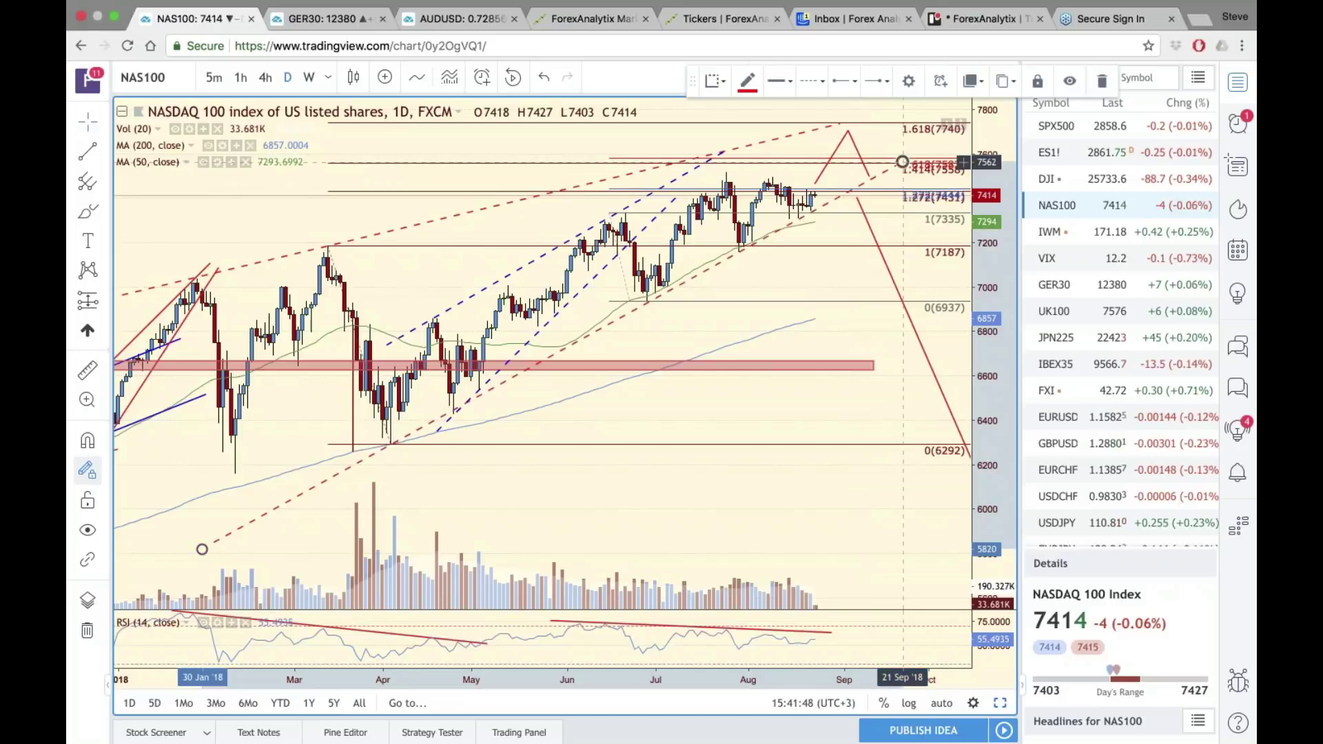
drag(872, 232, 884, 218)
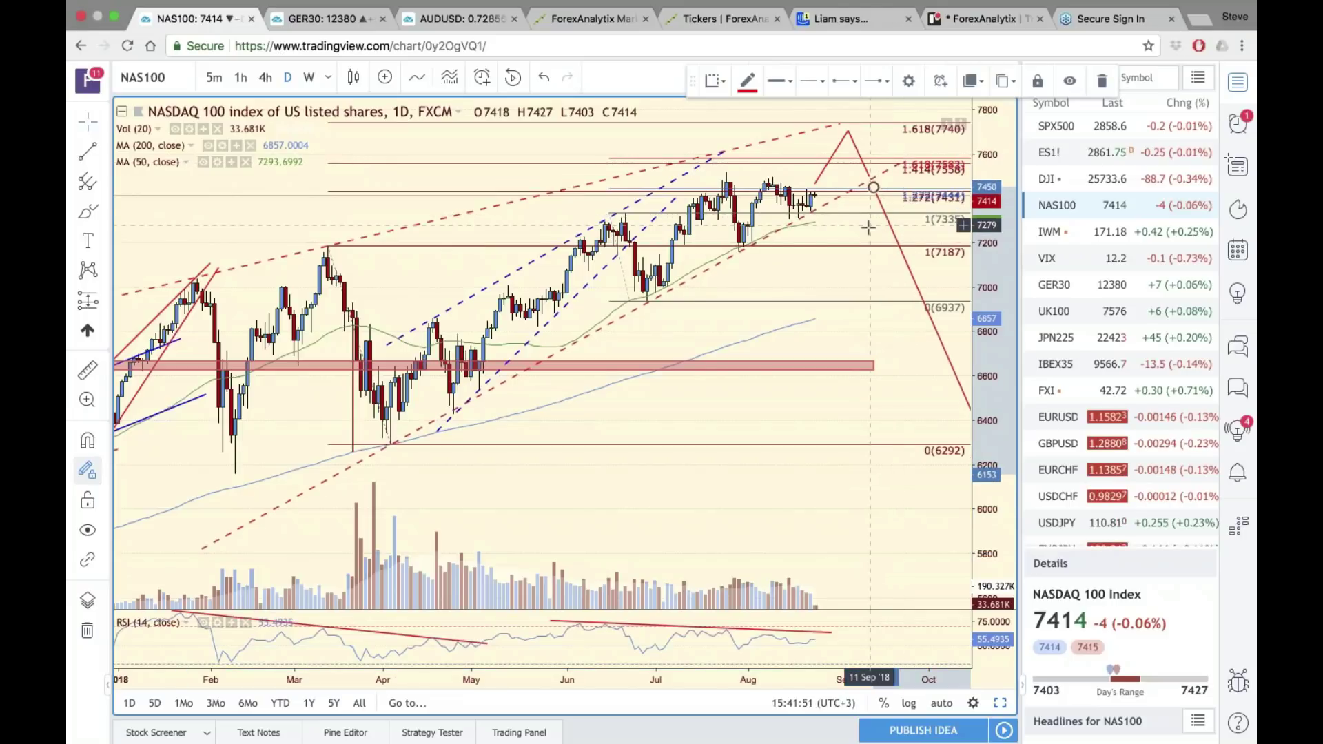
click(885, 379)
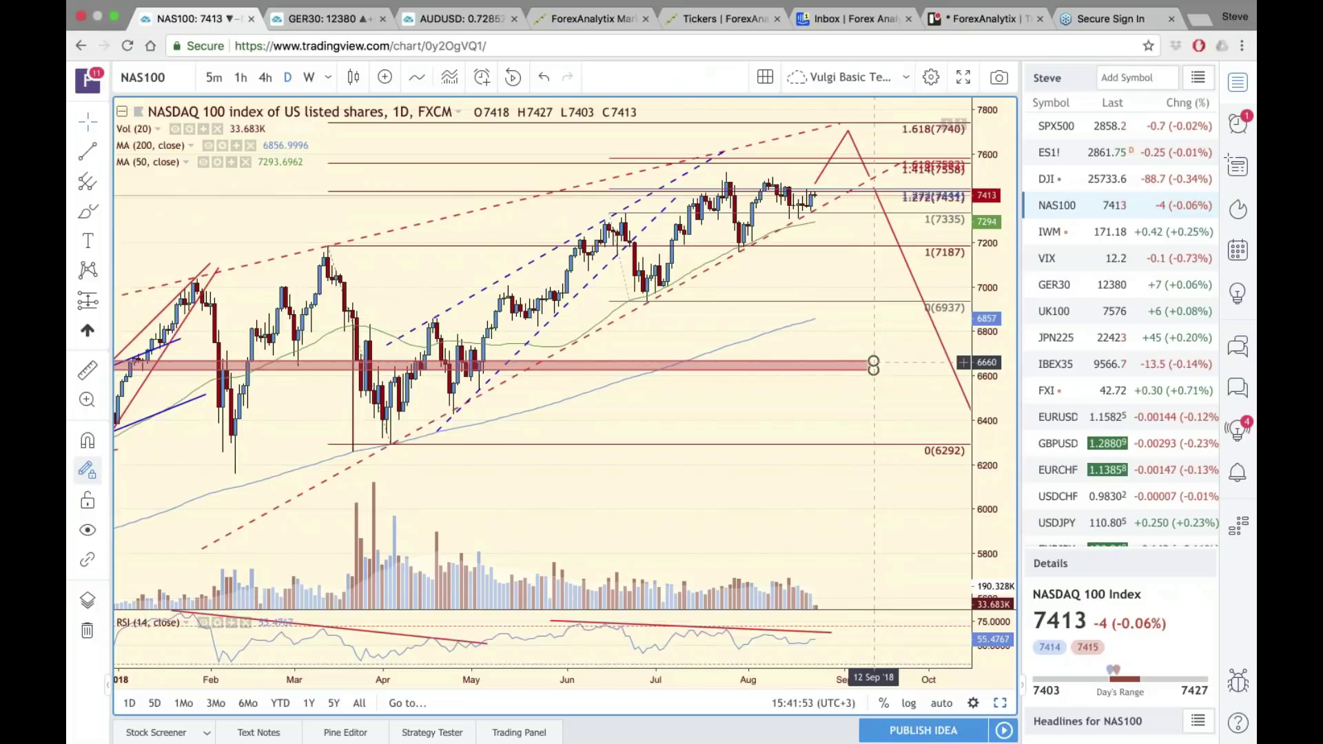
drag(885, 378, 964, 372)
drag(855, 331, 882, 333)
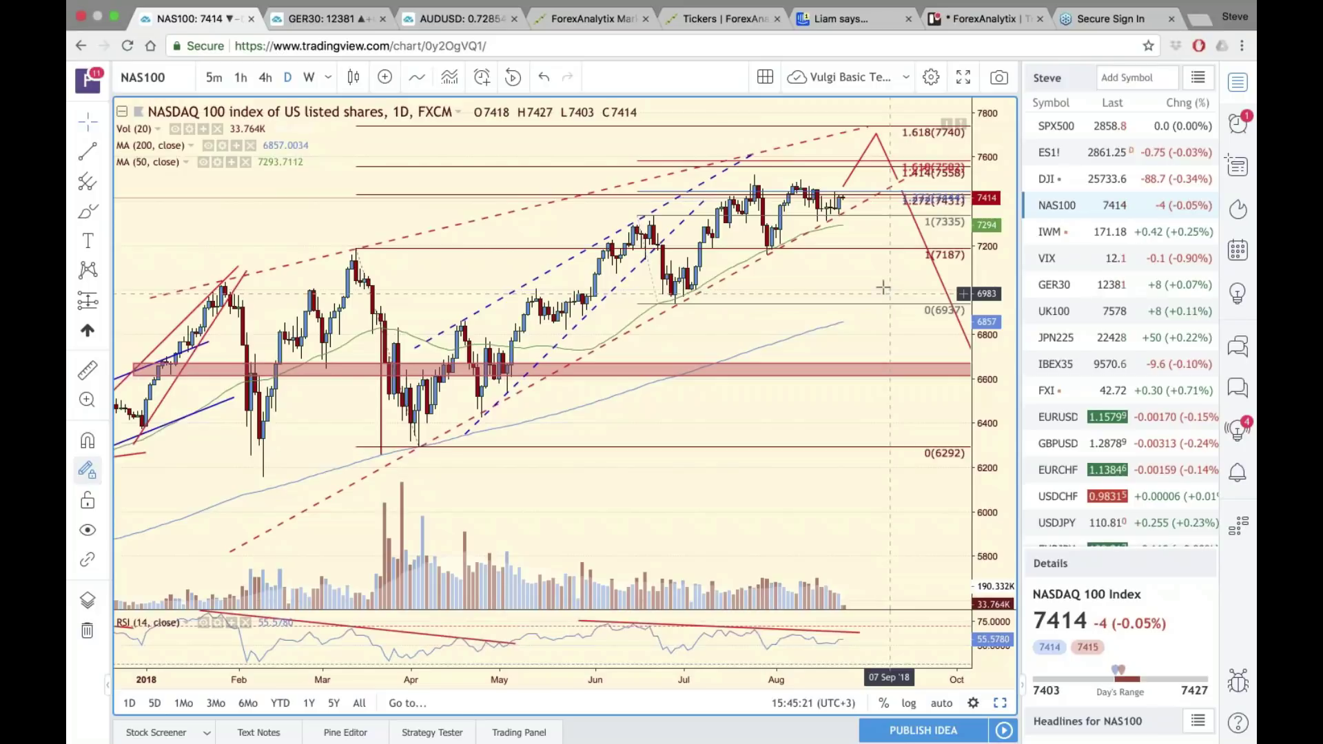
drag(881, 283, 858, 307)
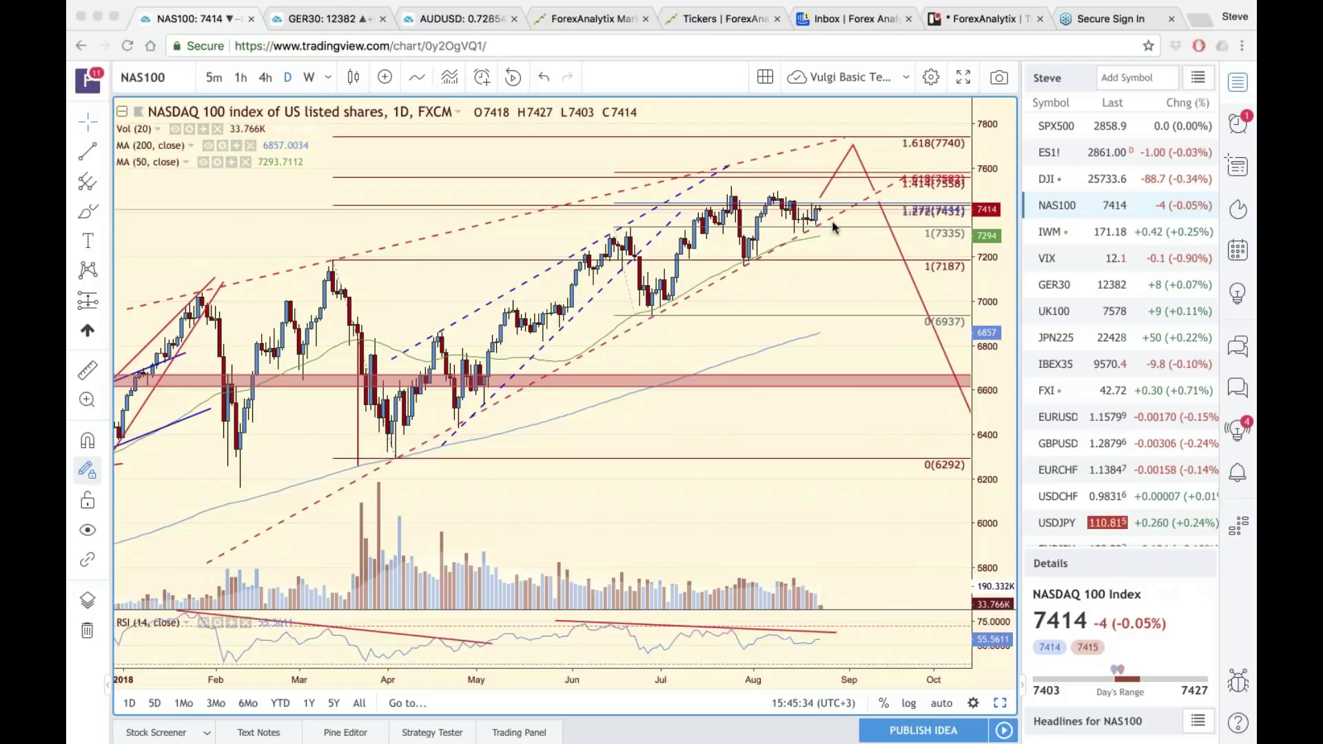
click(784, 298)
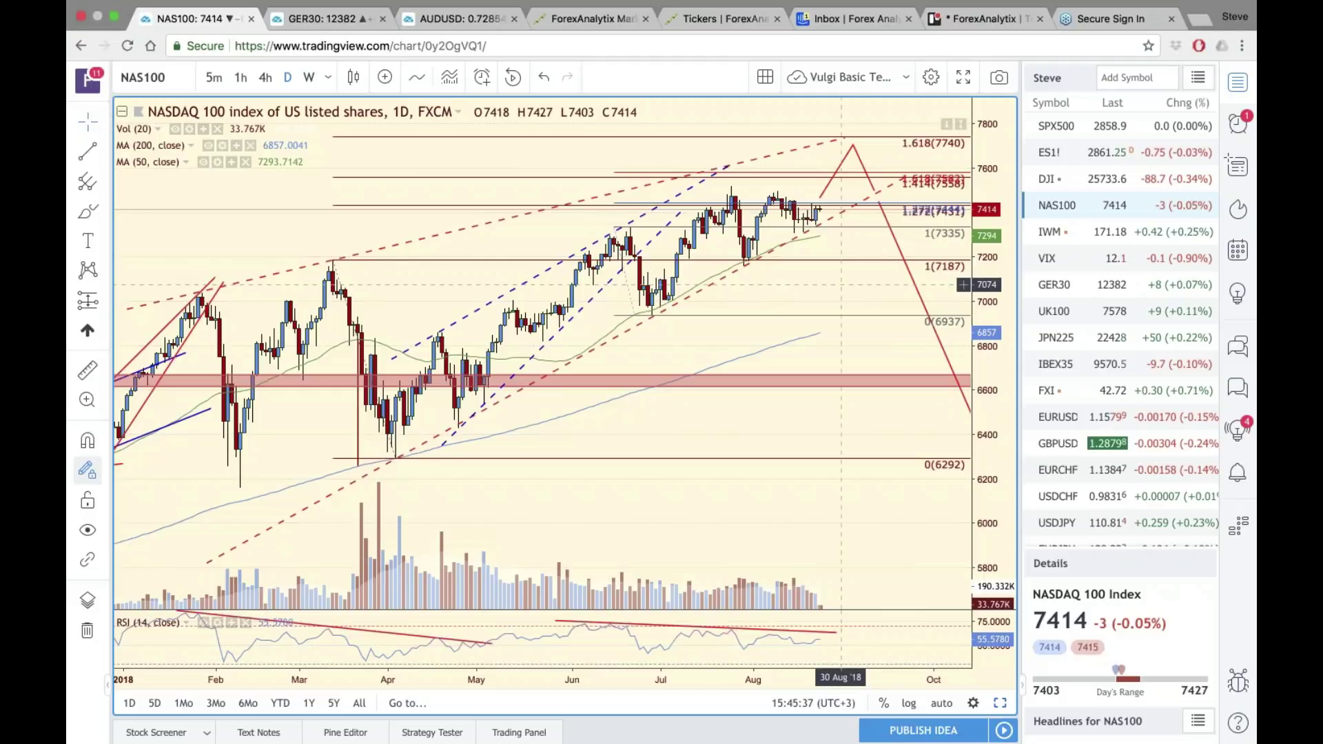
drag(841, 284, 720, 328)
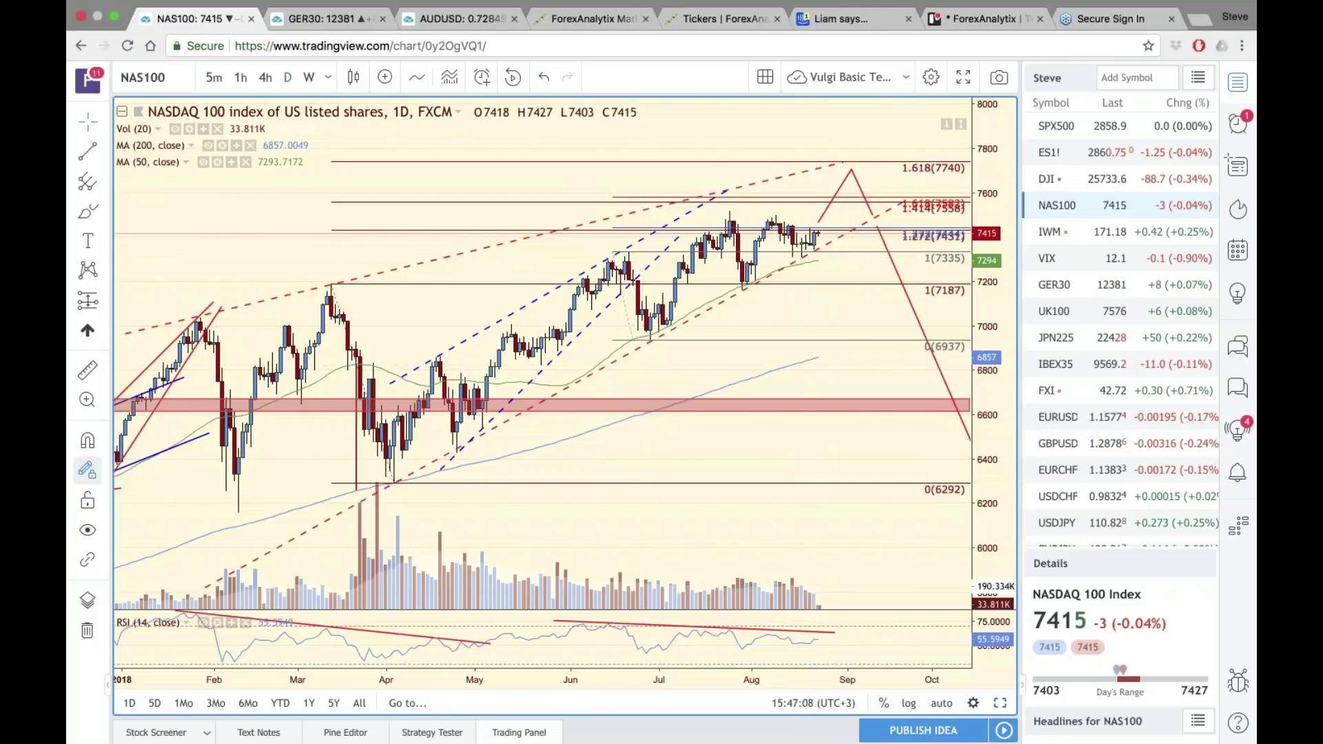
- Zoom out and pan the NAS100 daily chart so early 2018 history is visible
click(515, 650)
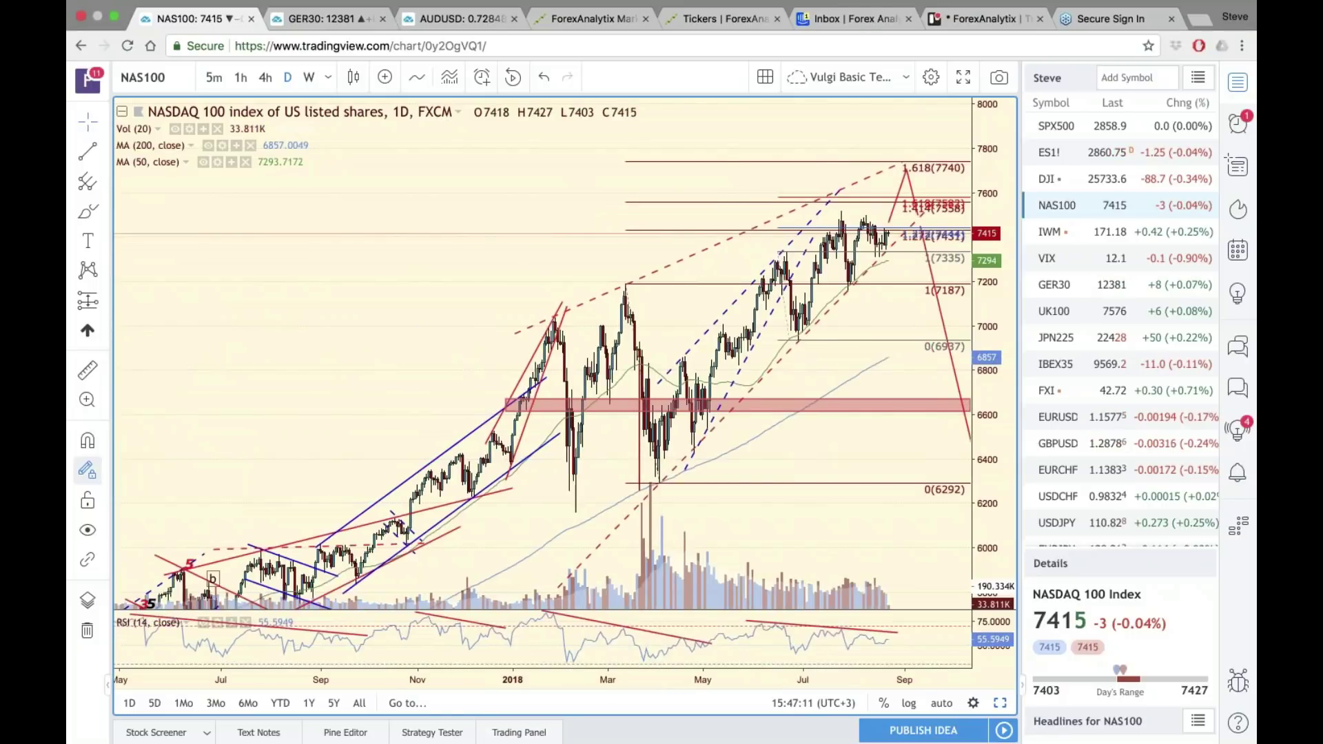
drag(875, 420, 852, 383)
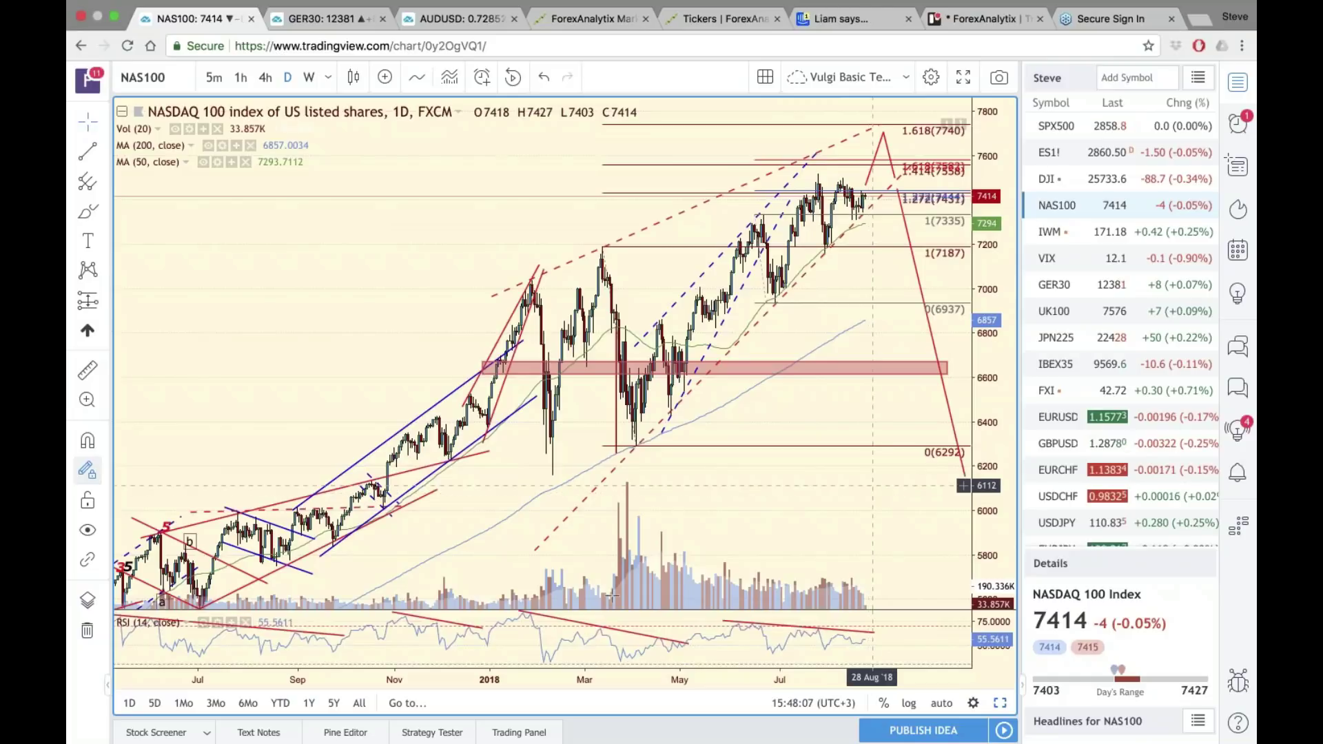
scroll(821, 381, up, 3)
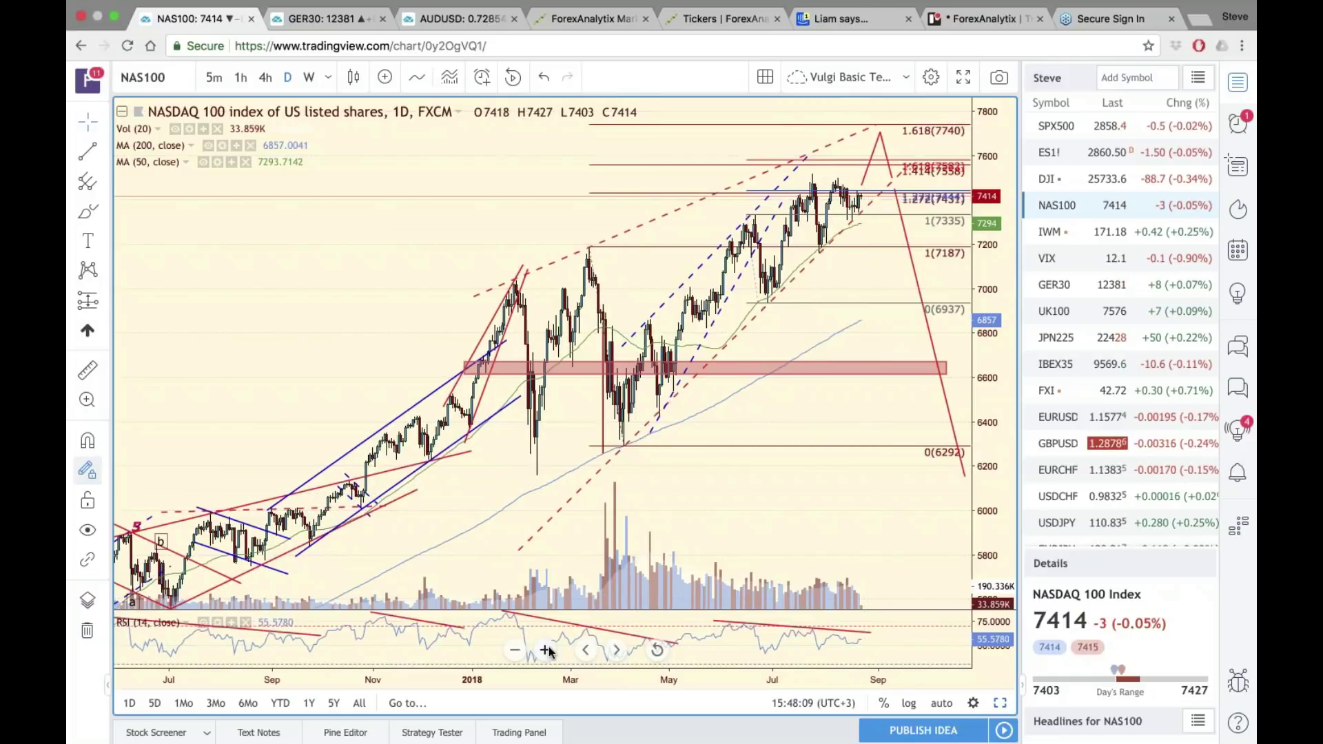
scroll(817, 383, up, 1)
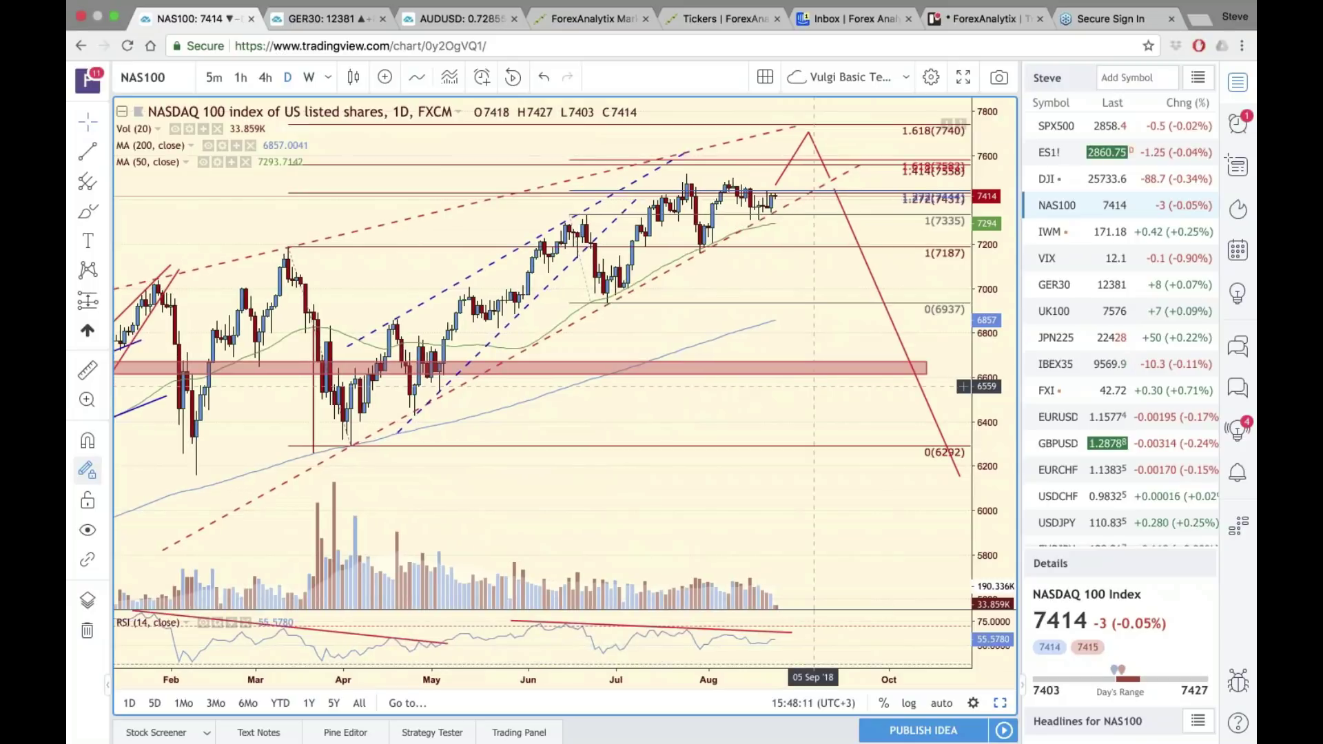
scroll(814, 385, left, 3)
scroll(951, 387, left, 1)
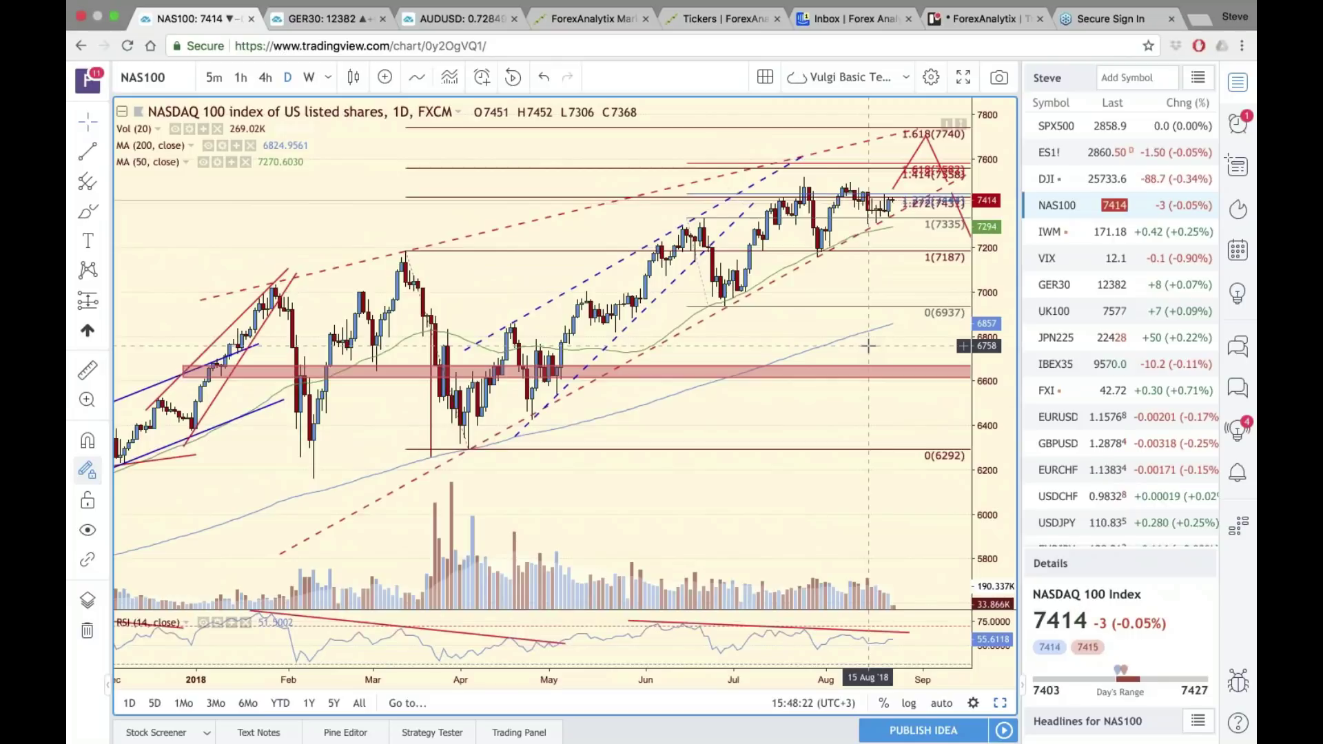
- Open IWM, compress its price scale, pan to 2018 price action, and select the red trend line
click(1066, 233)
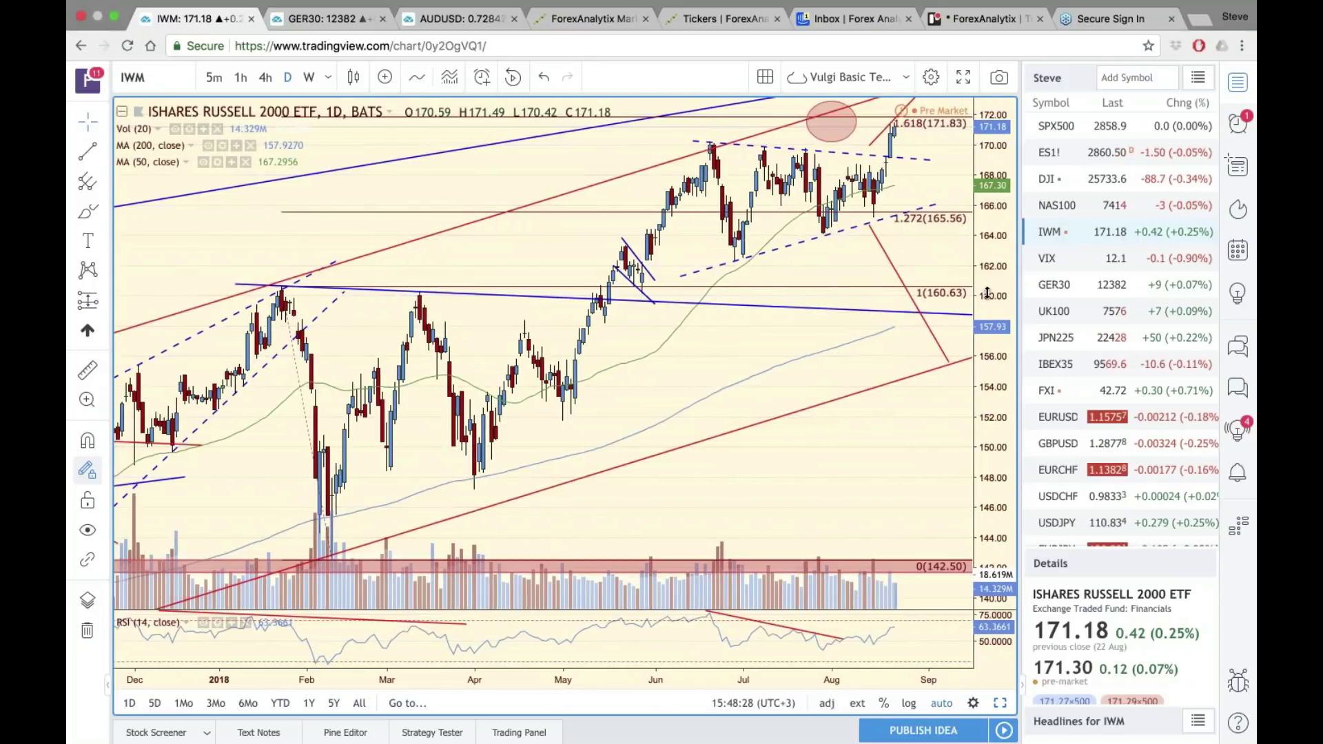
mouse_move(987, 293)
mouse_down()
mouse_move(987, 324)
mouse_move(992, 310)
mouse_up()
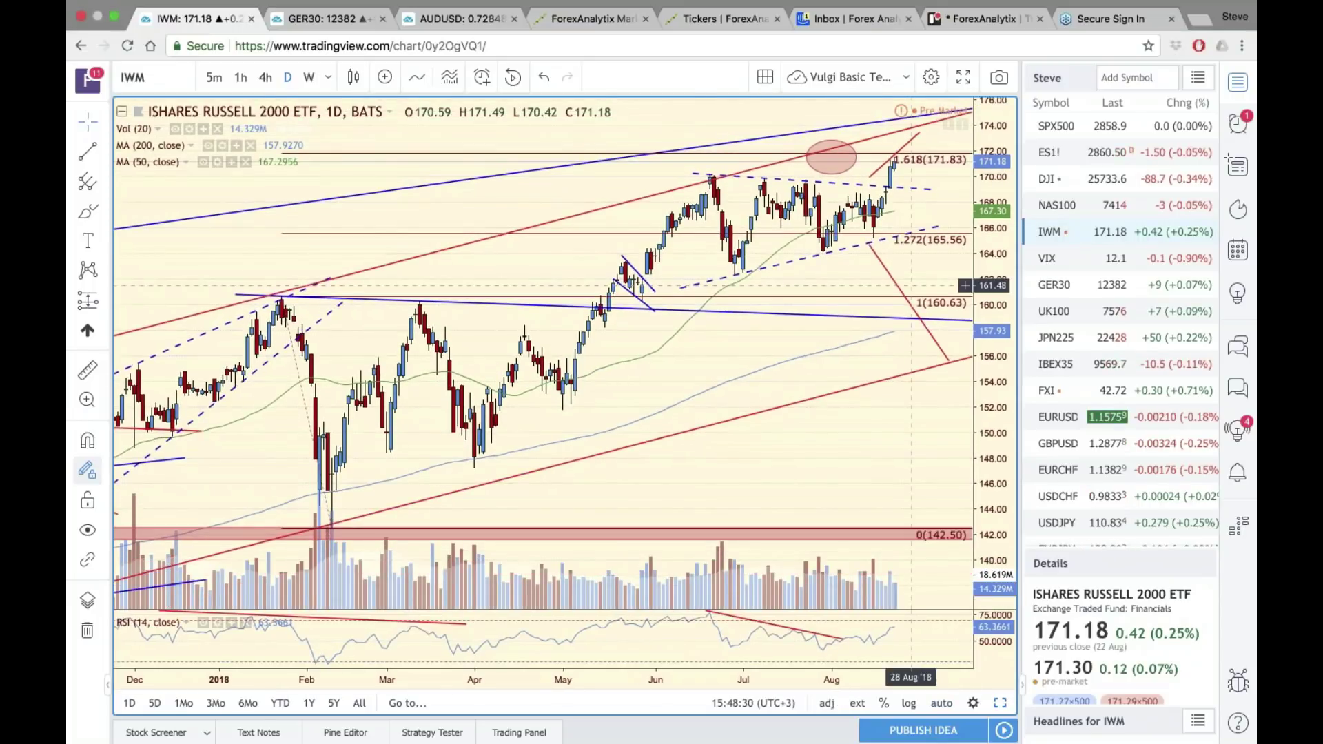
drag(911, 284, 818, 332)
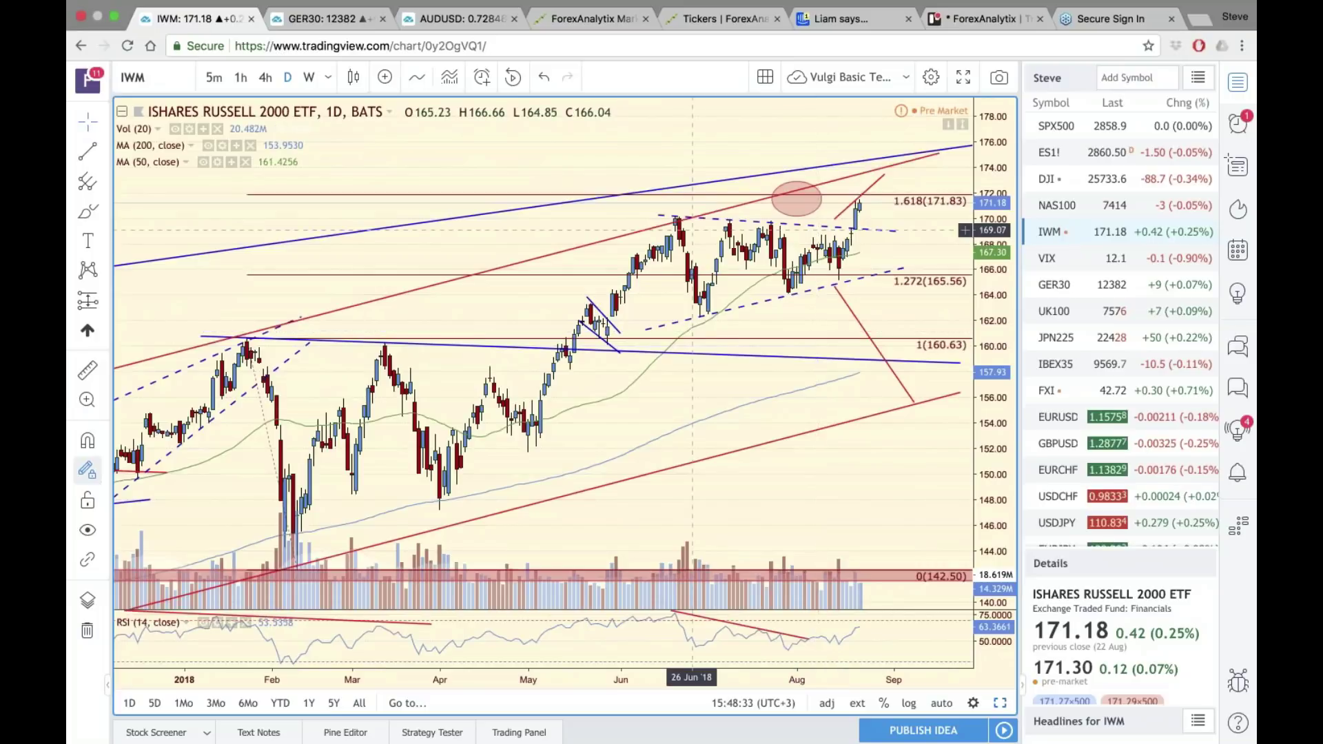
click(871, 188)
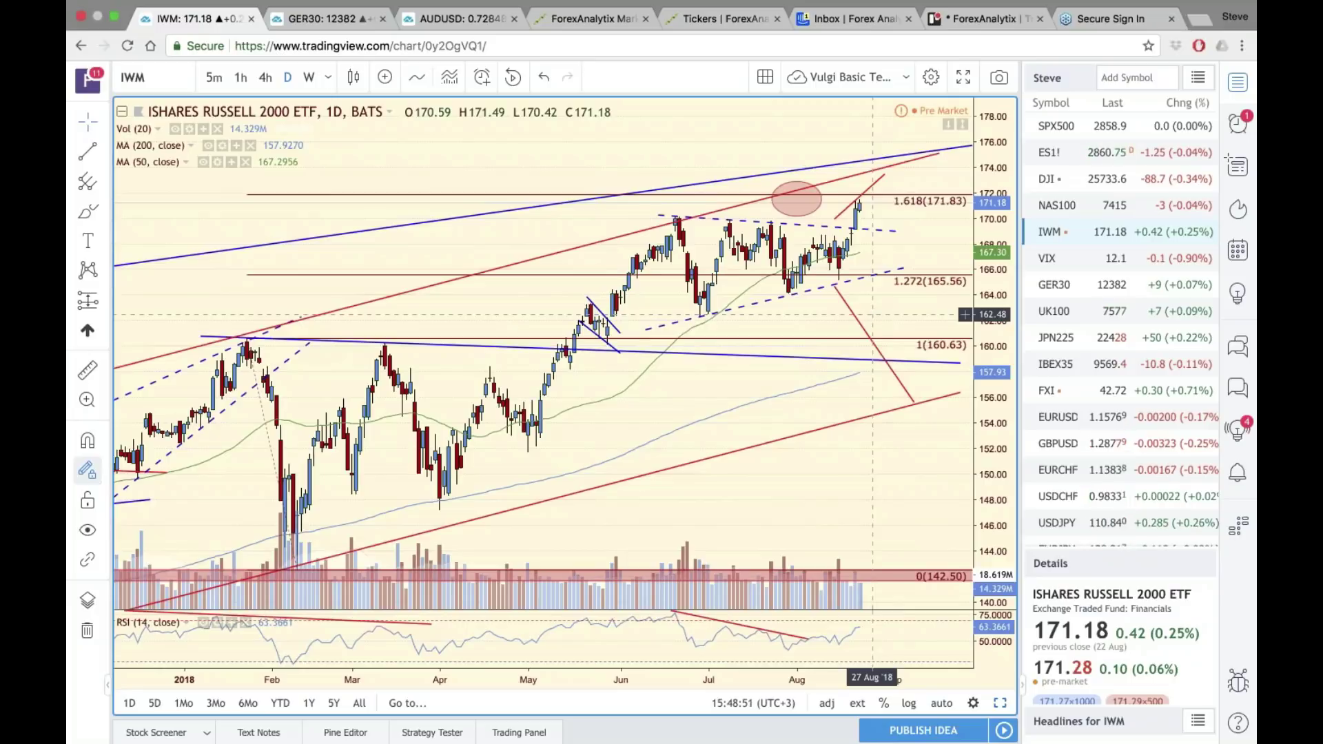
- Raise the red line's top toward 173, place the red ellipse on the blue trend line, and auto-fit
click(884, 174)
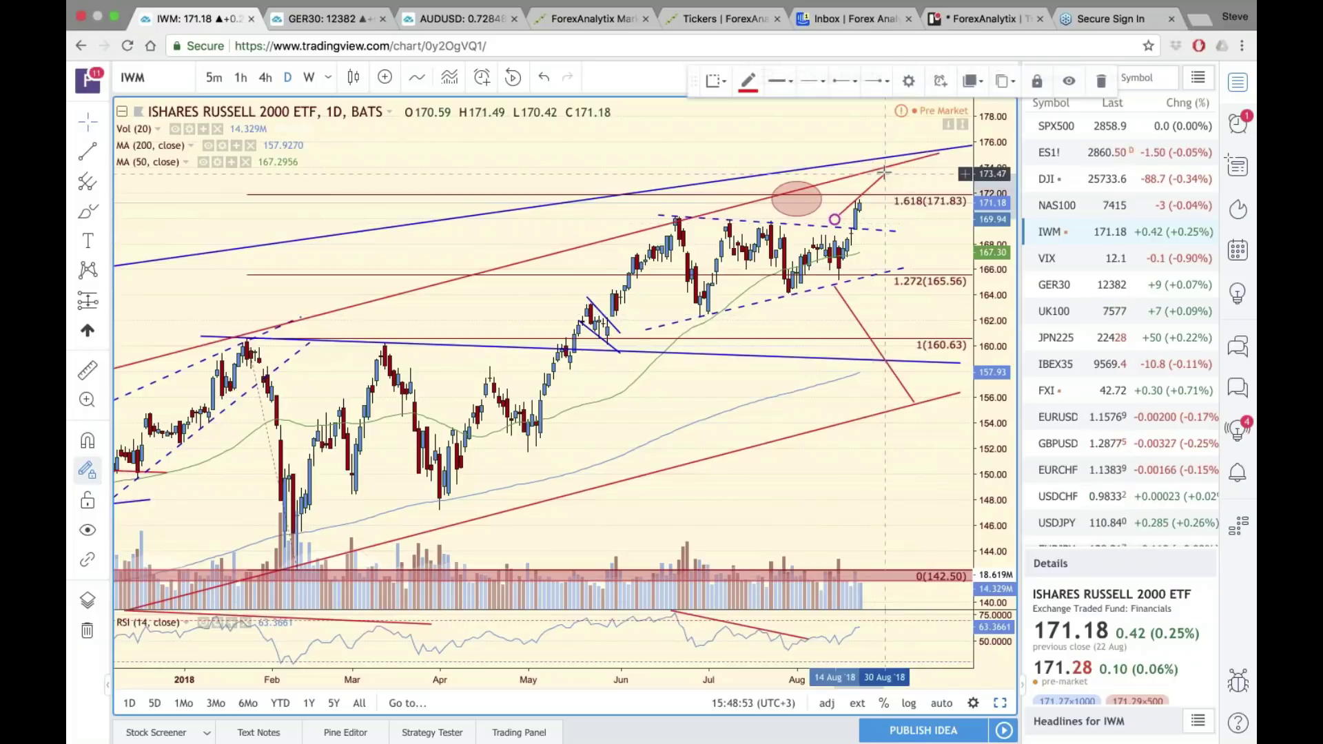
drag(884, 172, 884, 167)
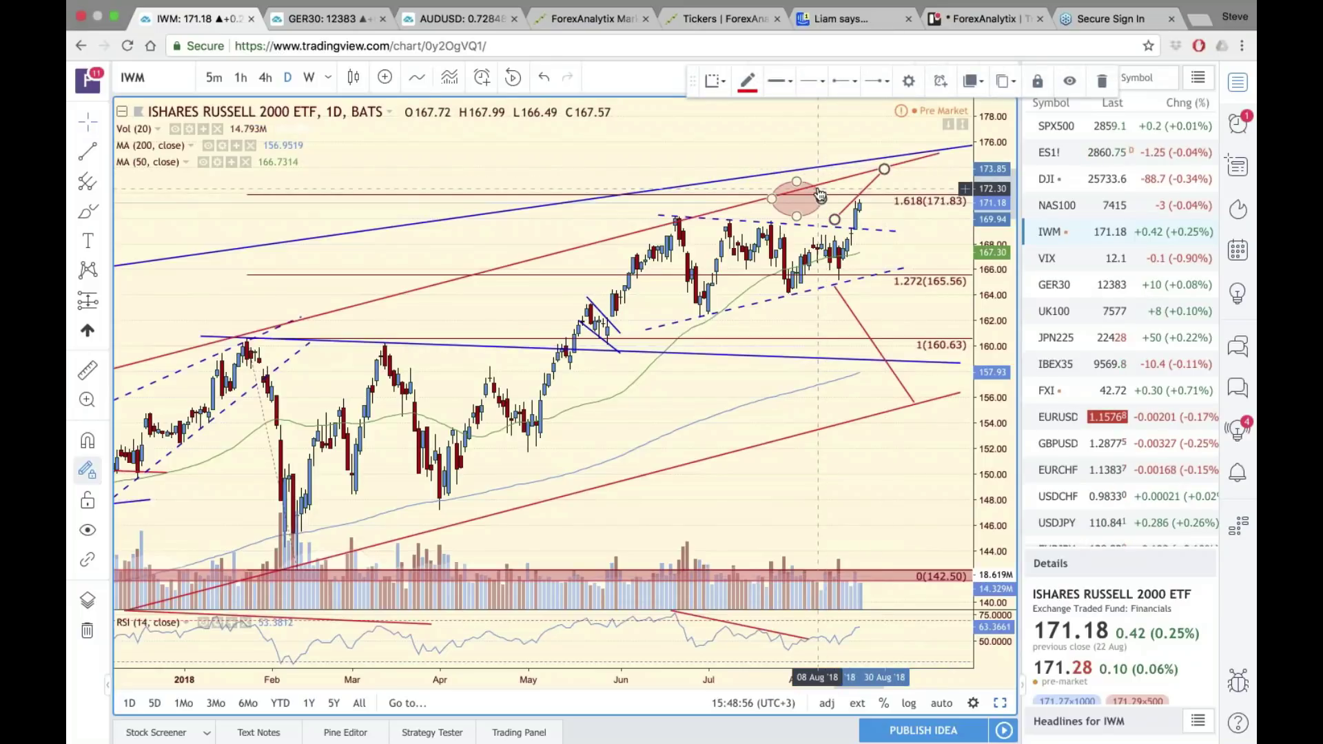
drag(820, 195, 903, 153)
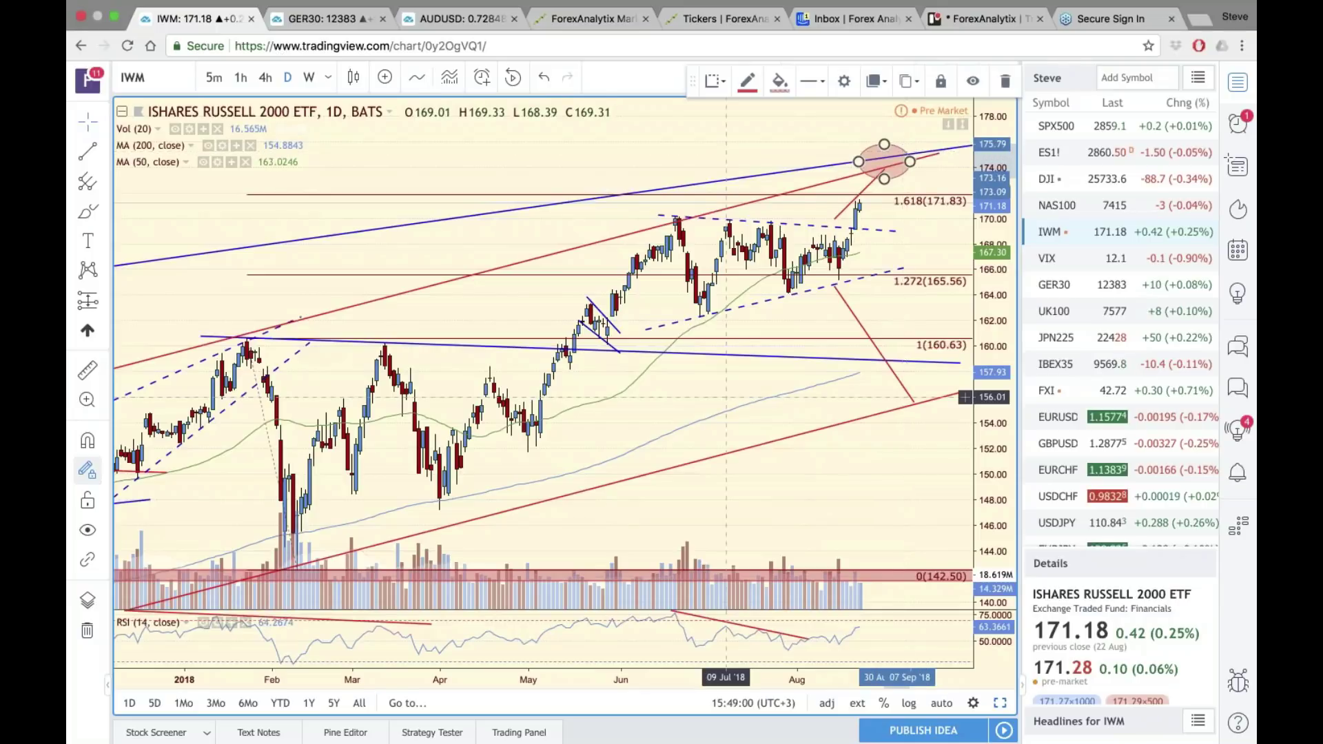
click(942, 703)
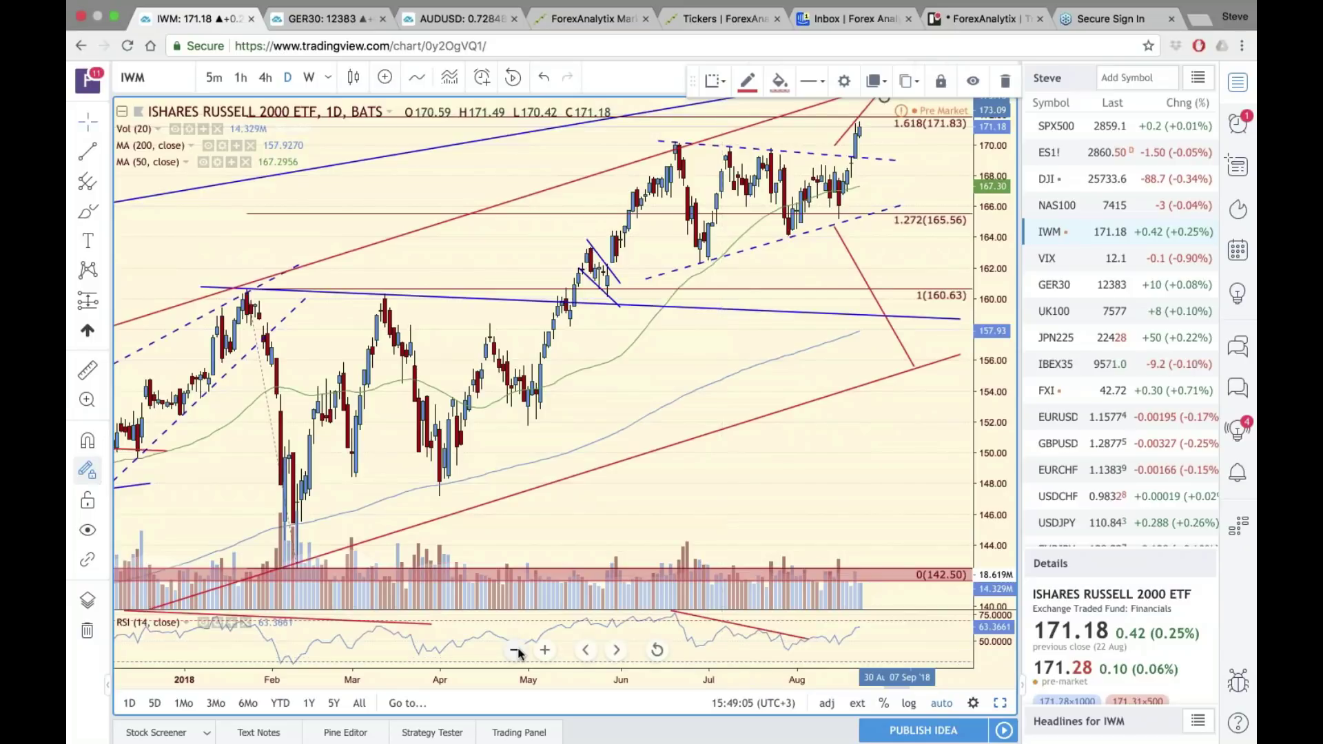
- Zoom out and pan the IWM chart to show the rising blue channel from 2009 through 2018
click(516, 650)
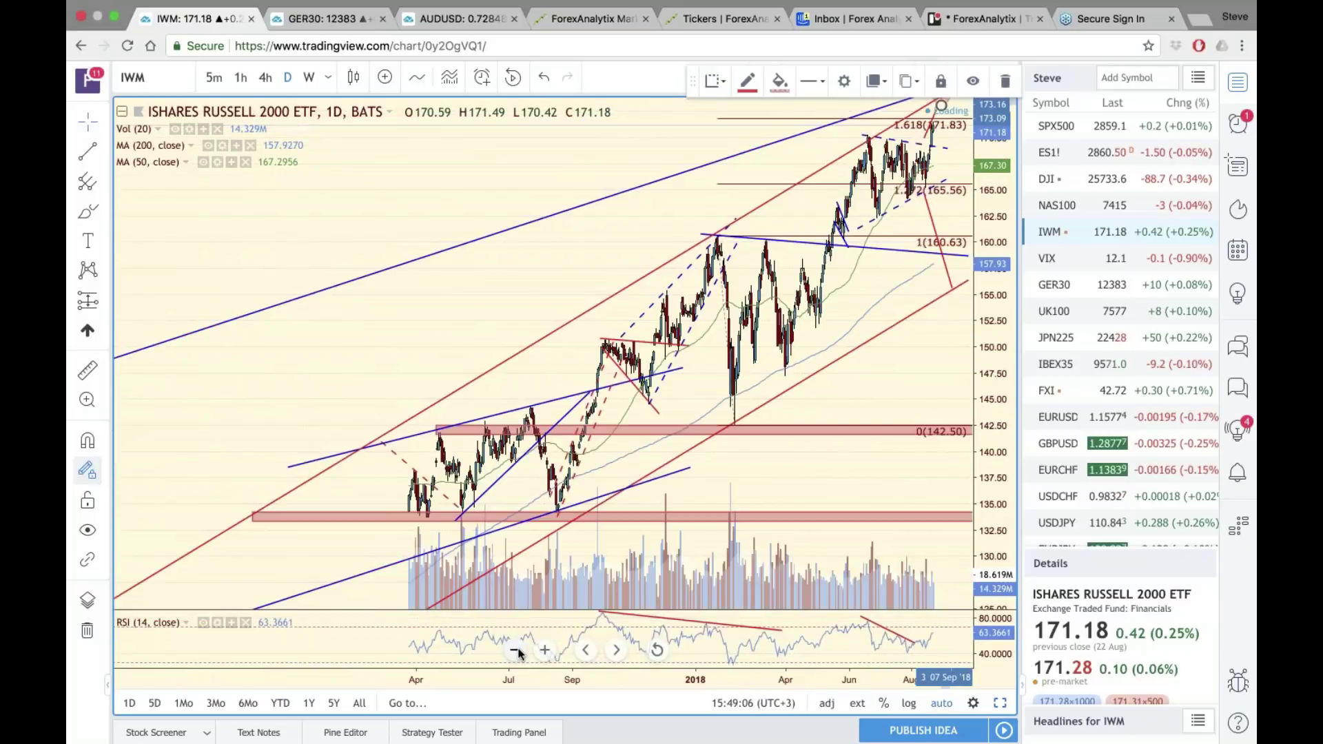
click(516, 650)
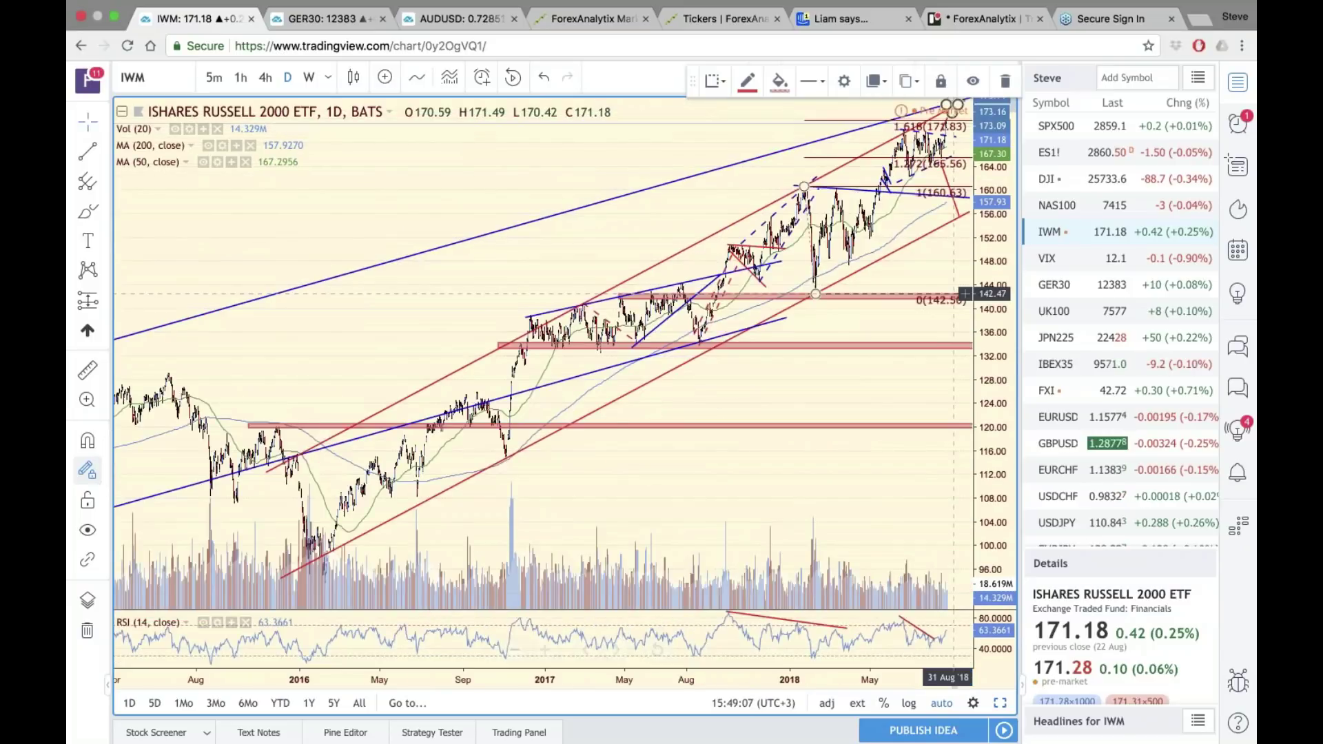
mouse_move(964, 294)
mouse_down()
mouse_move(904, 278)
mouse_move(881, 291)
mouse_up()
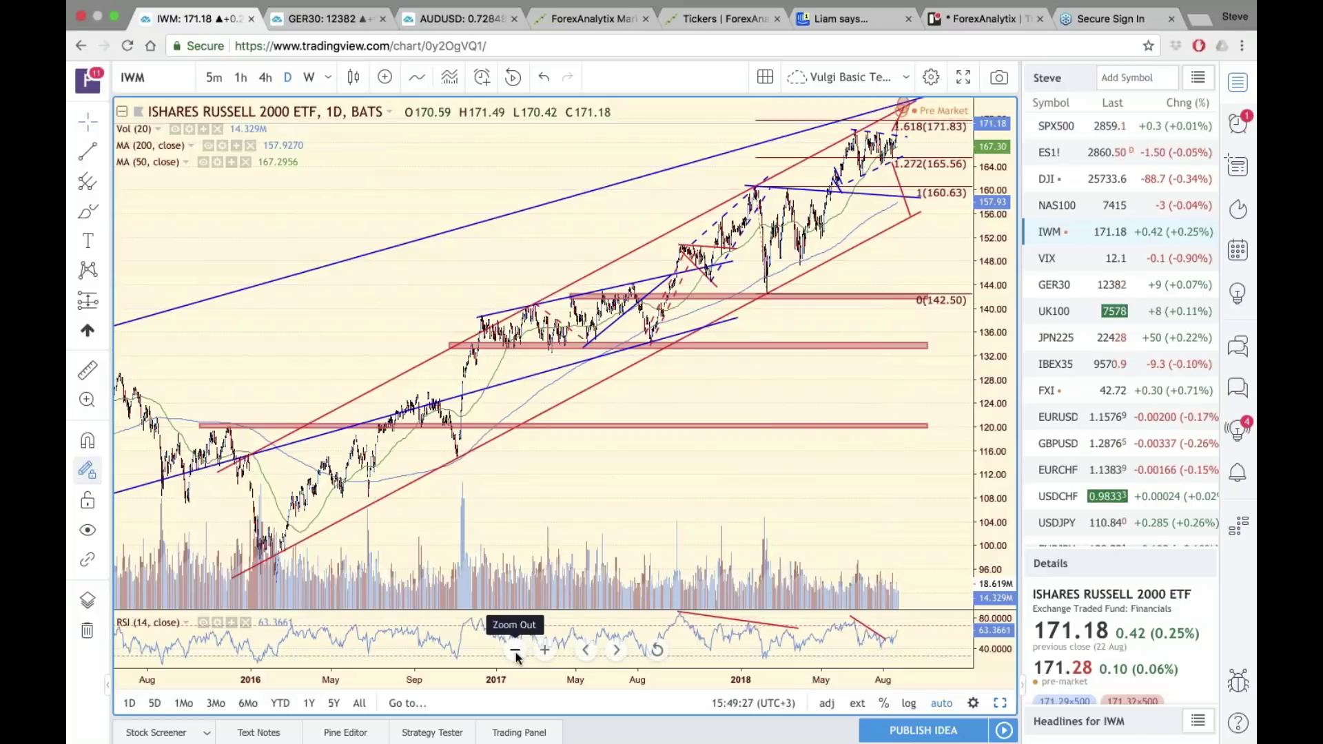
click(516, 651)
click(515, 651)
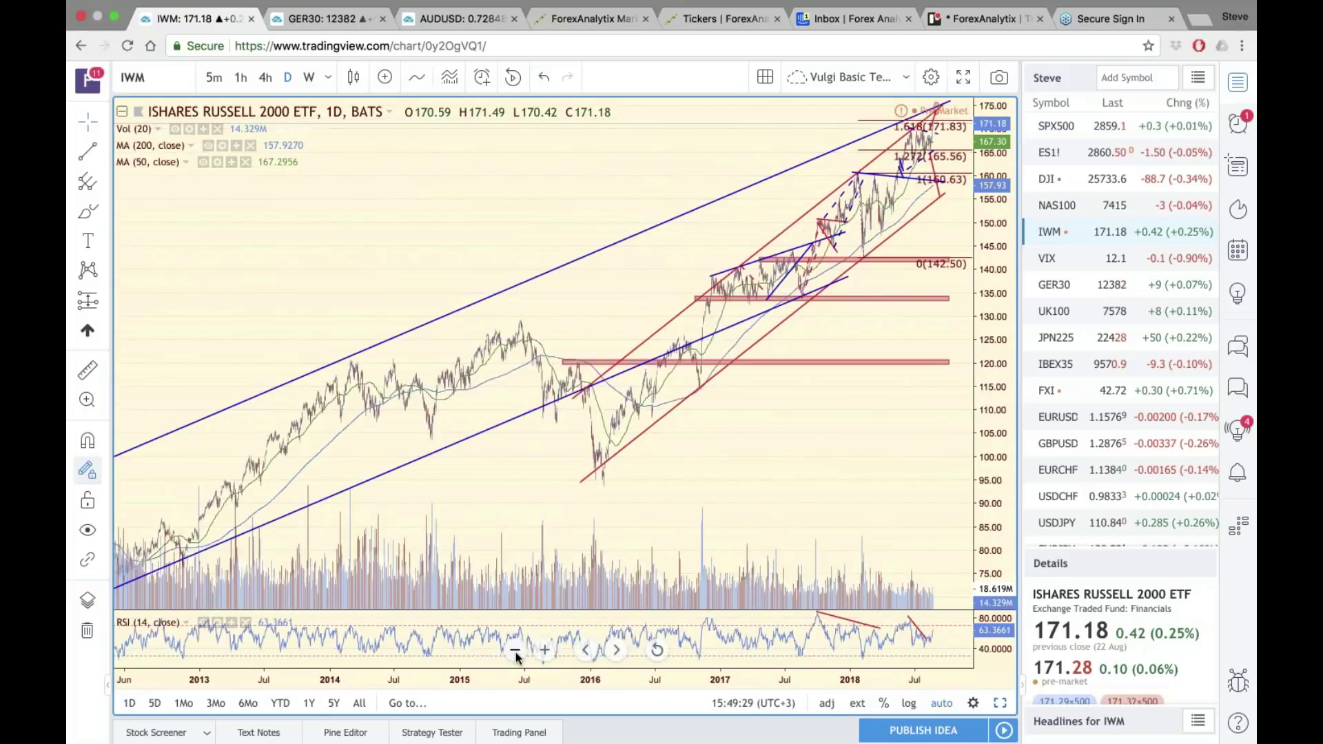
click(515, 652)
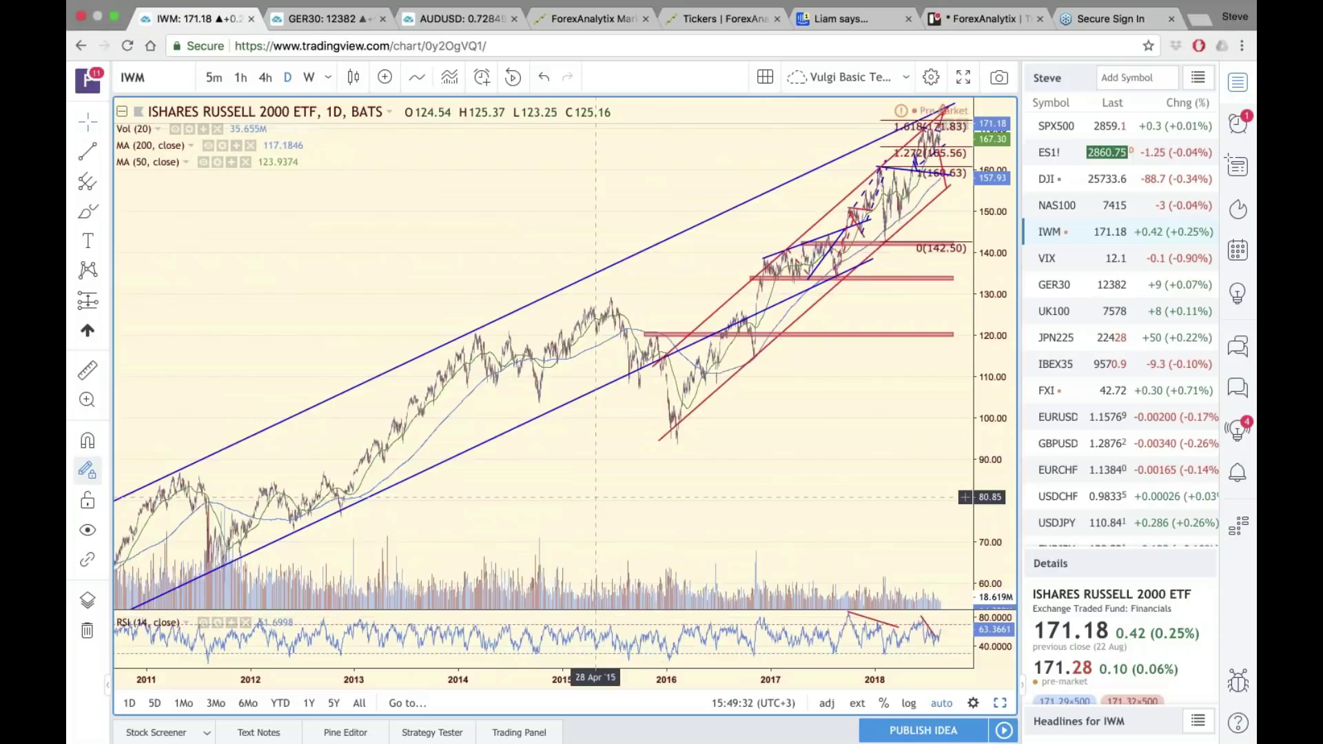
drag(596, 496, 802, 450)
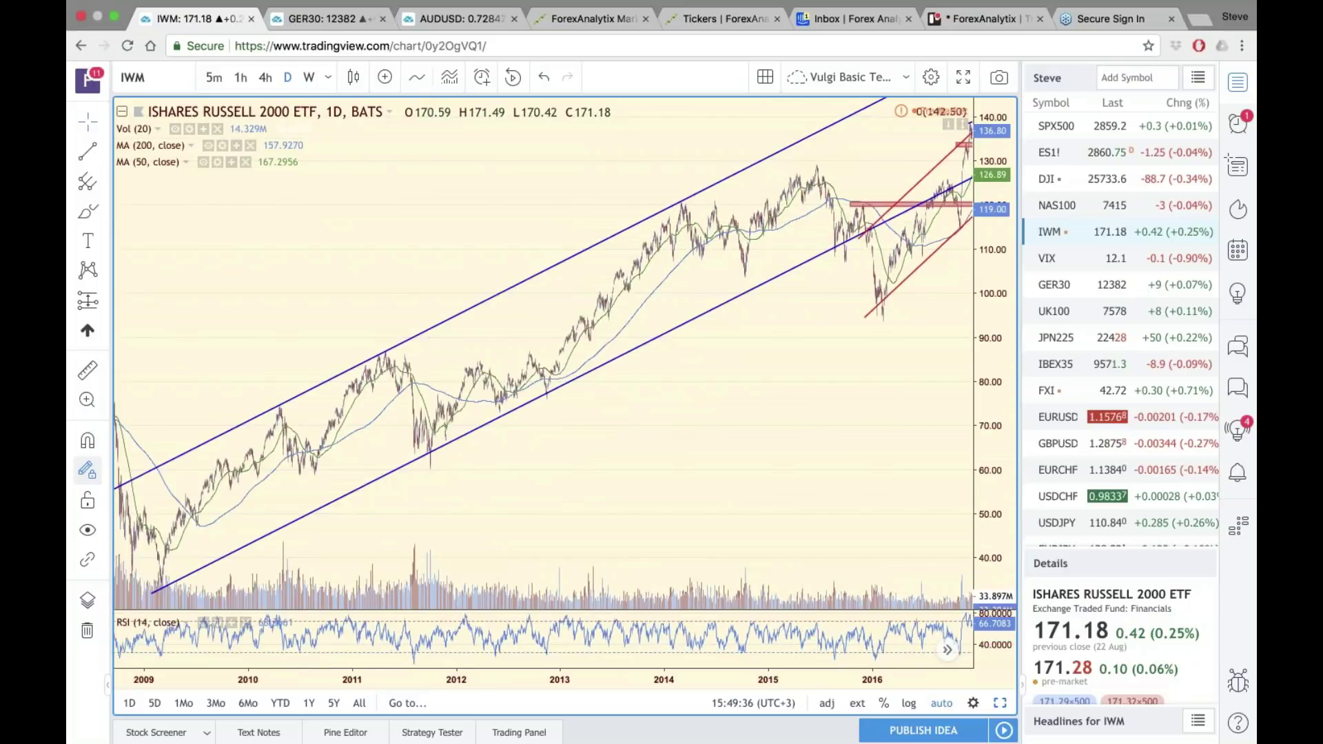
drag(712, 436, 731, 435)
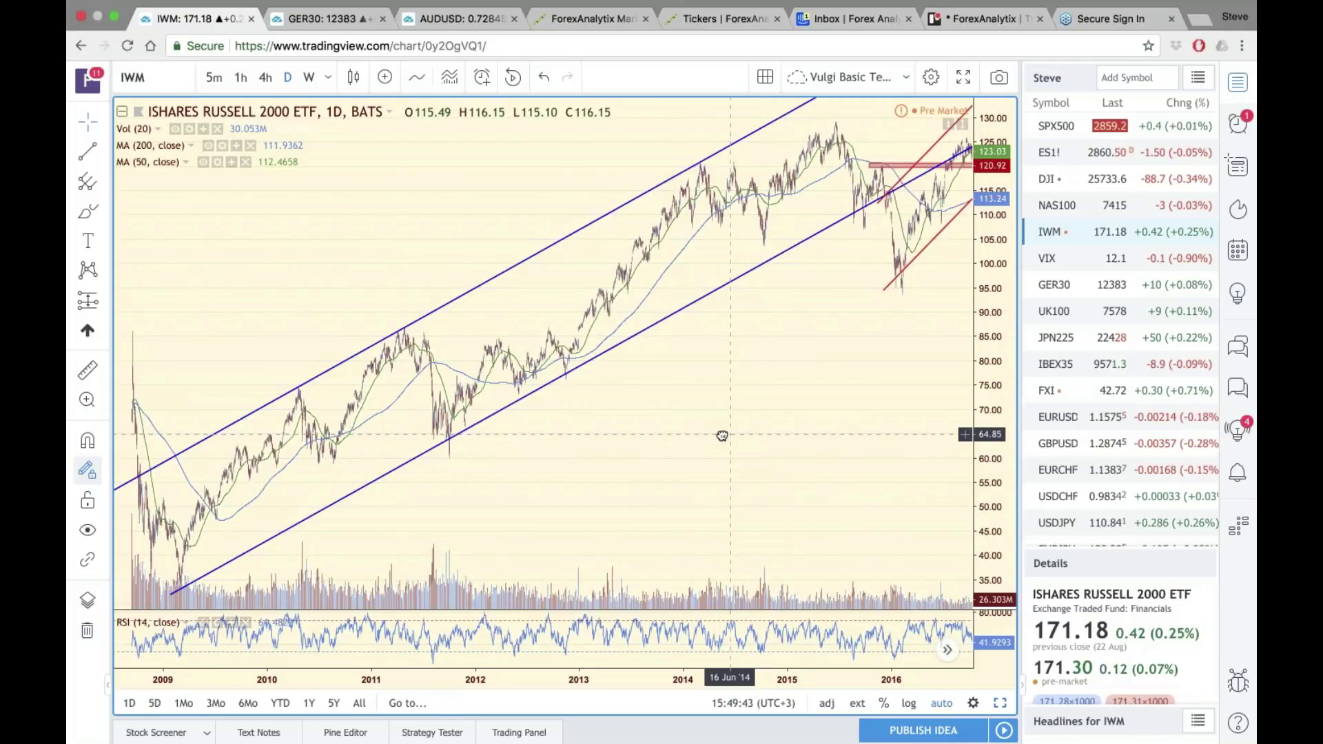
drag(722, 436, 438, 489)
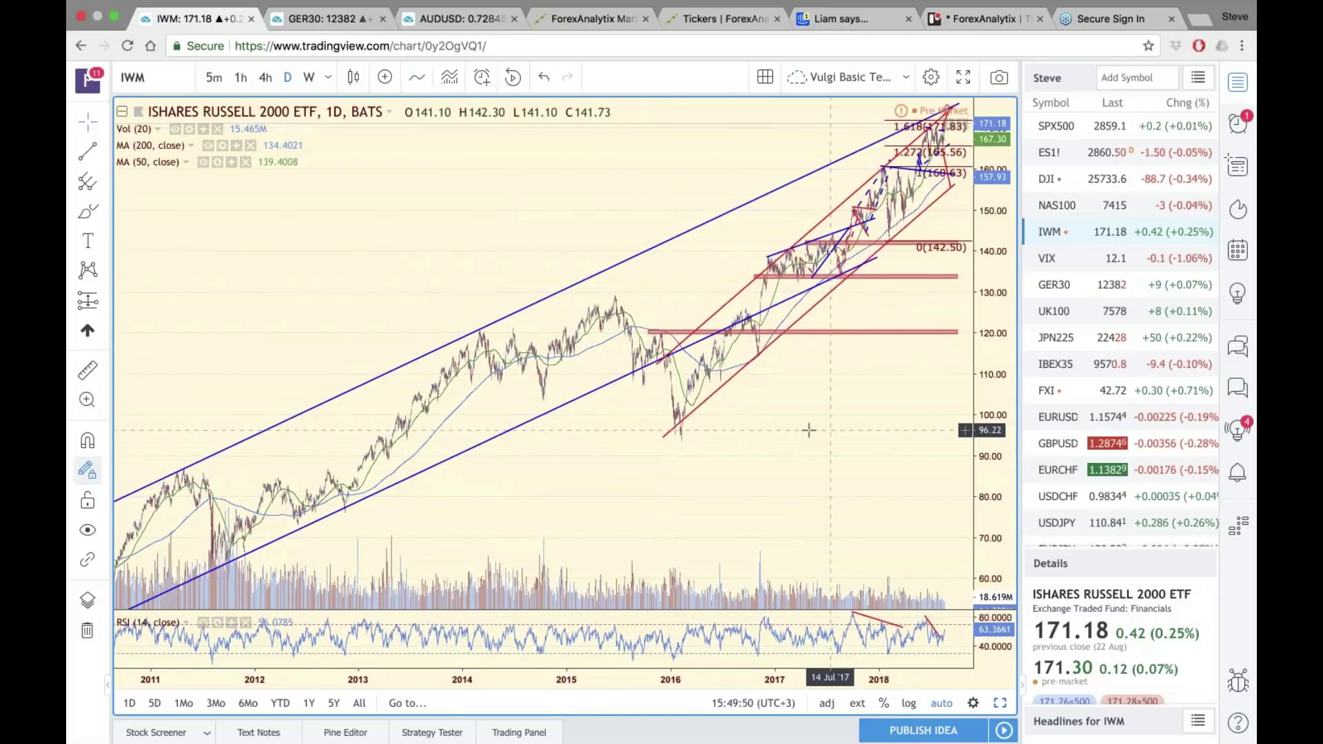
- Zoom the IWM chart in on 2017–2018 and widen the price range to fit lower levels
scroll(807, 245, right, 5)
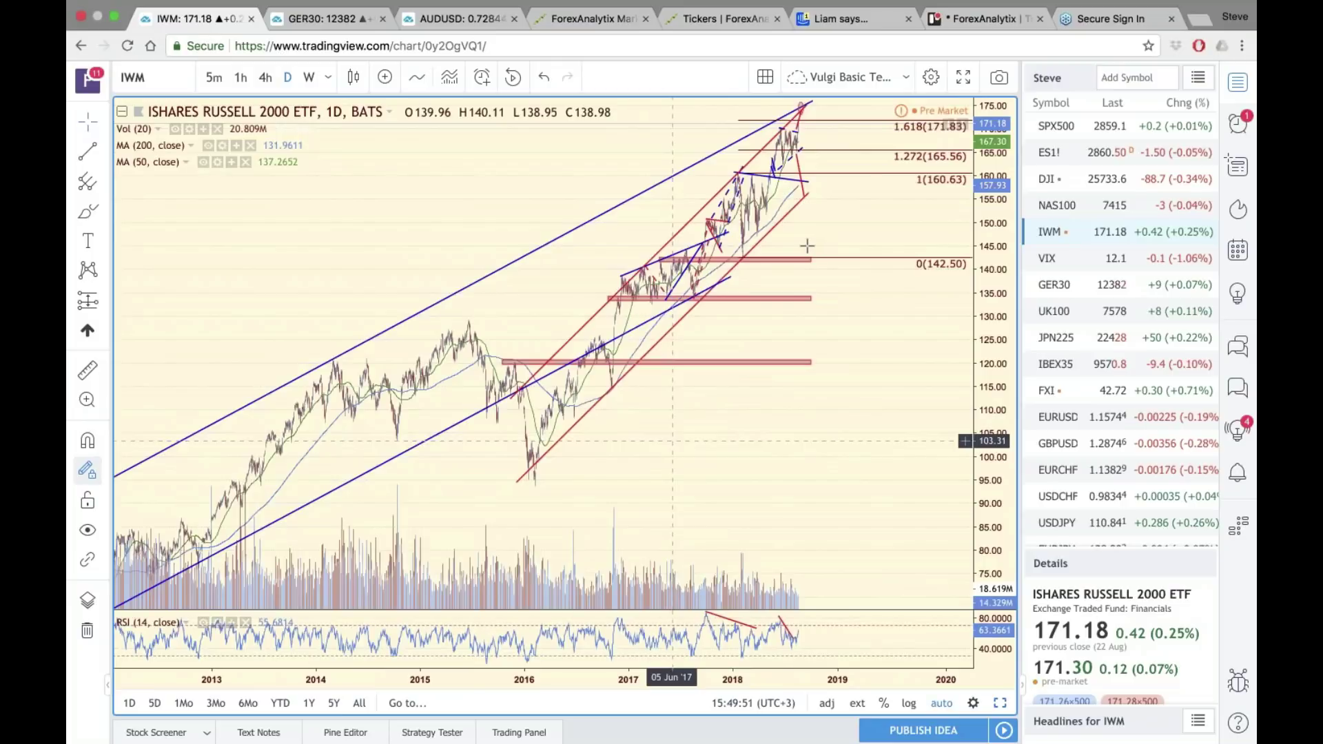
click(758, 241)
click(551, 648)
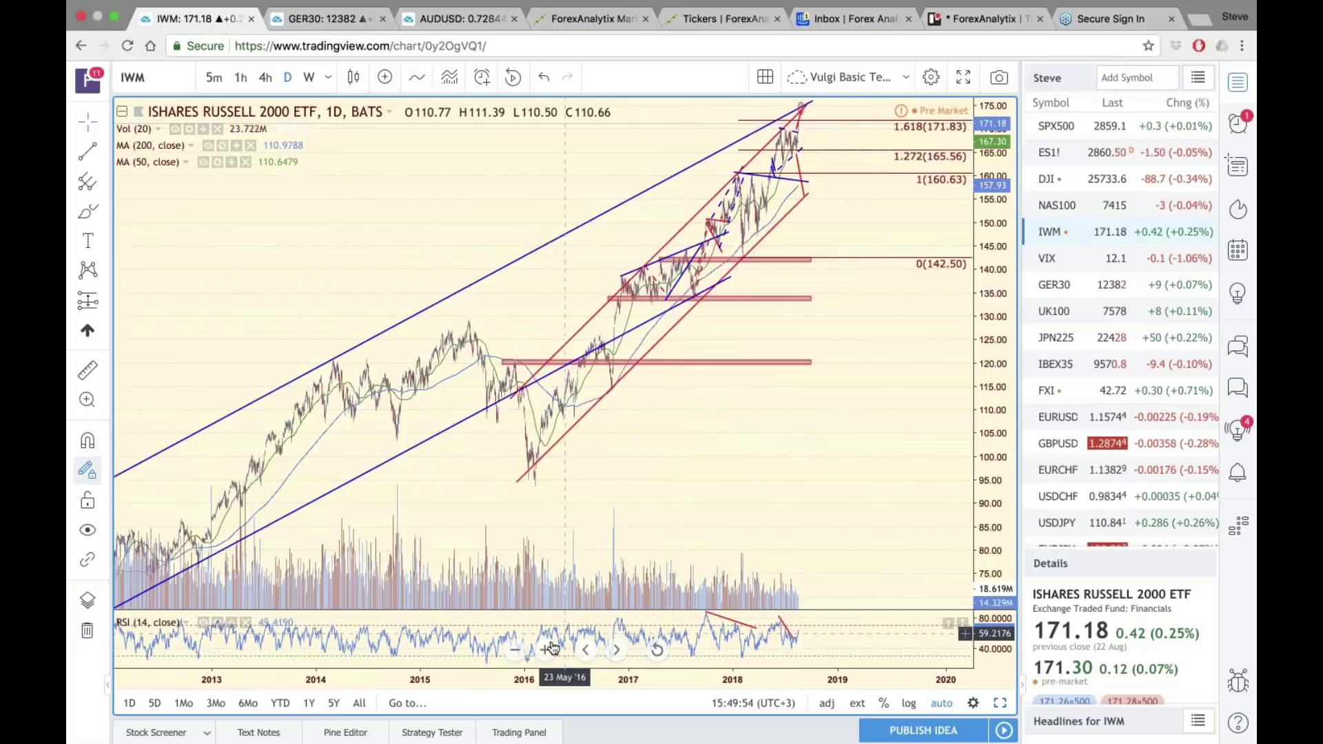
click(545, 650)
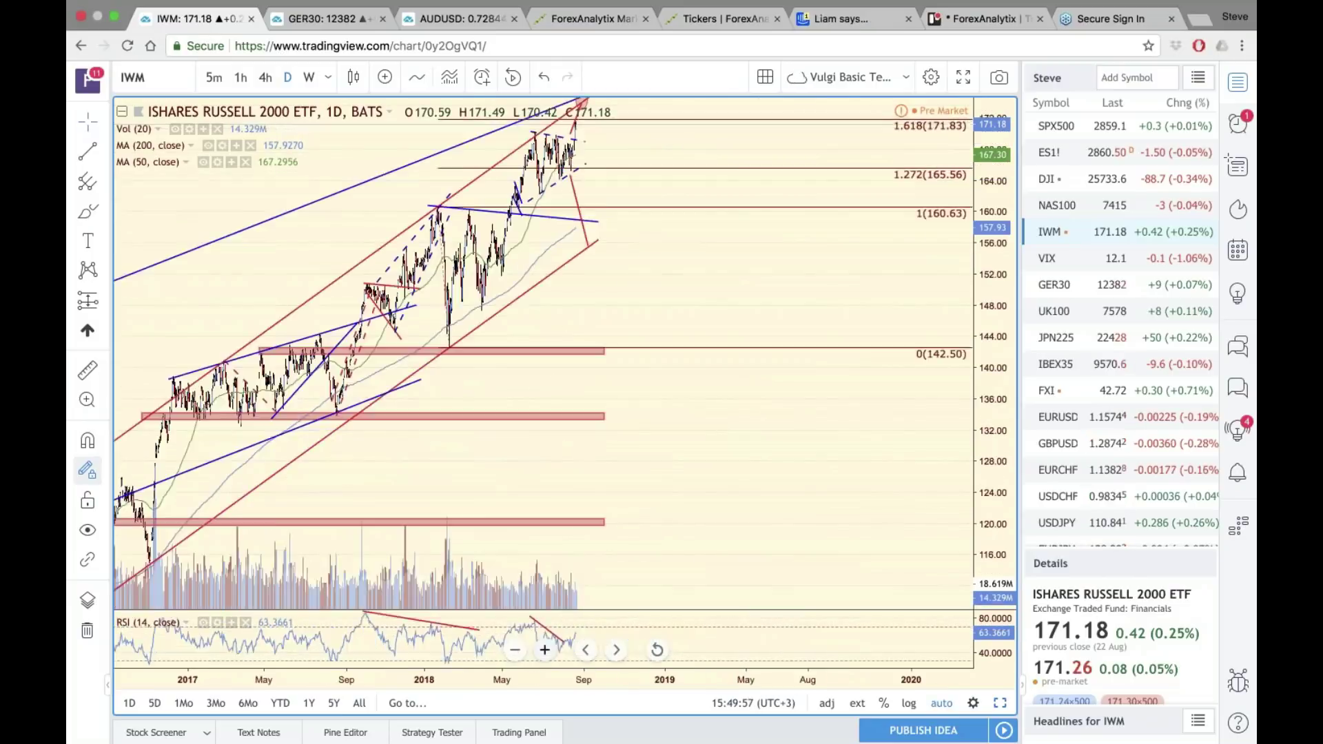
click(544, 649)
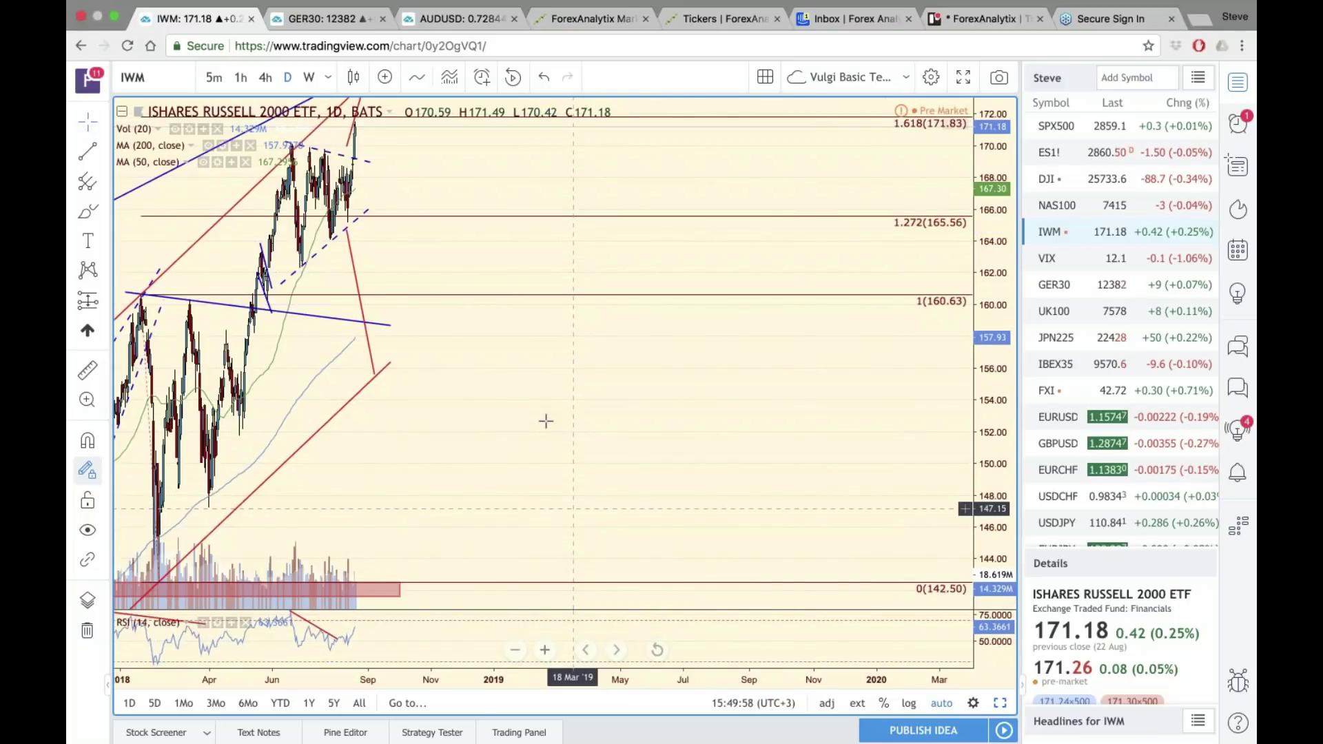
drag(546, 421, 918, 431)
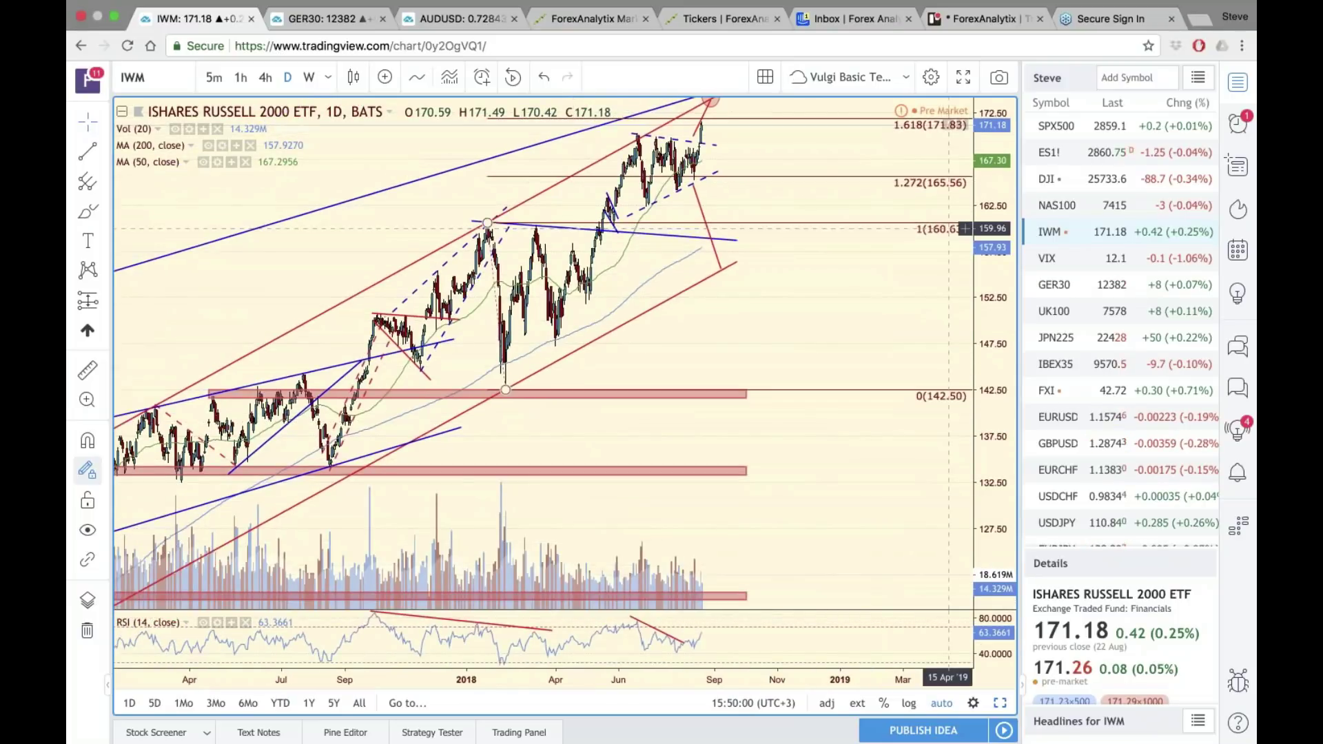
drag(996, 231, 999, 252)
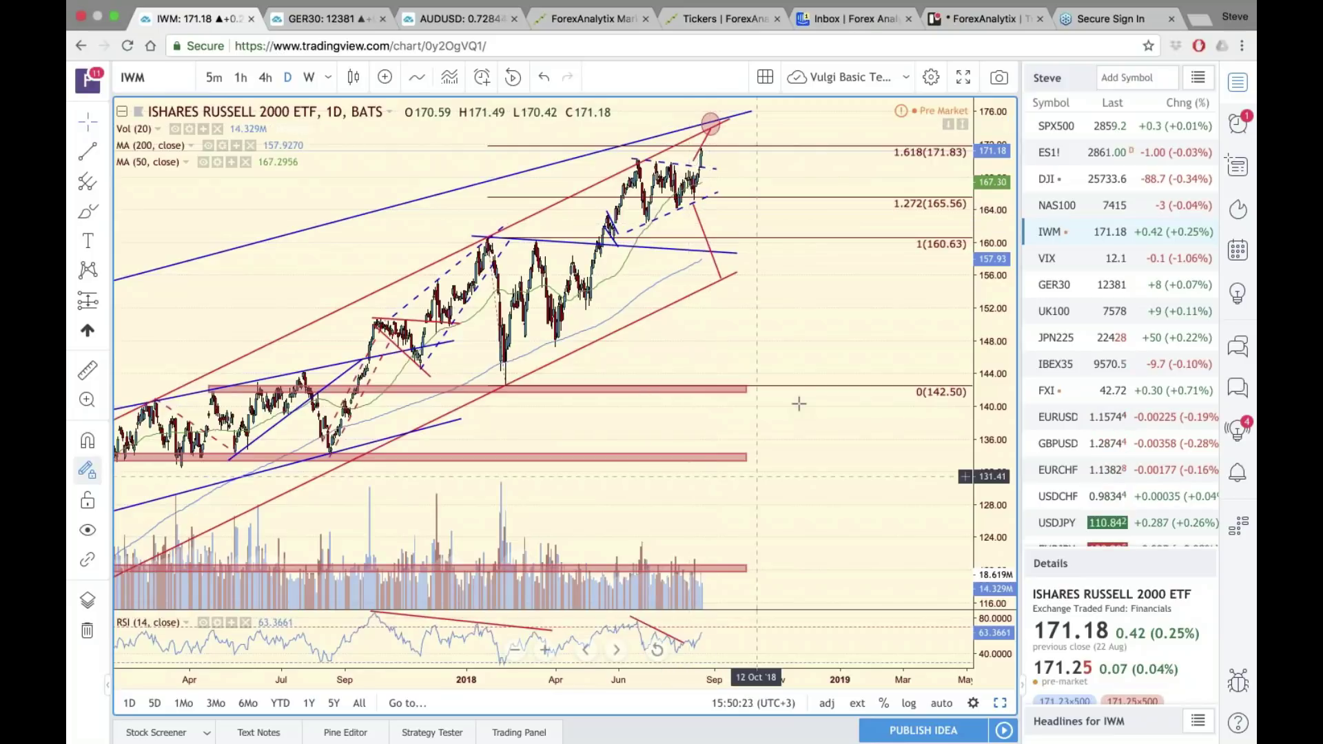
- Auto-fit and zoom into recent months near the 171.83 target, then switch to the Nikkei 225
drag(798, 403, 953, 328)
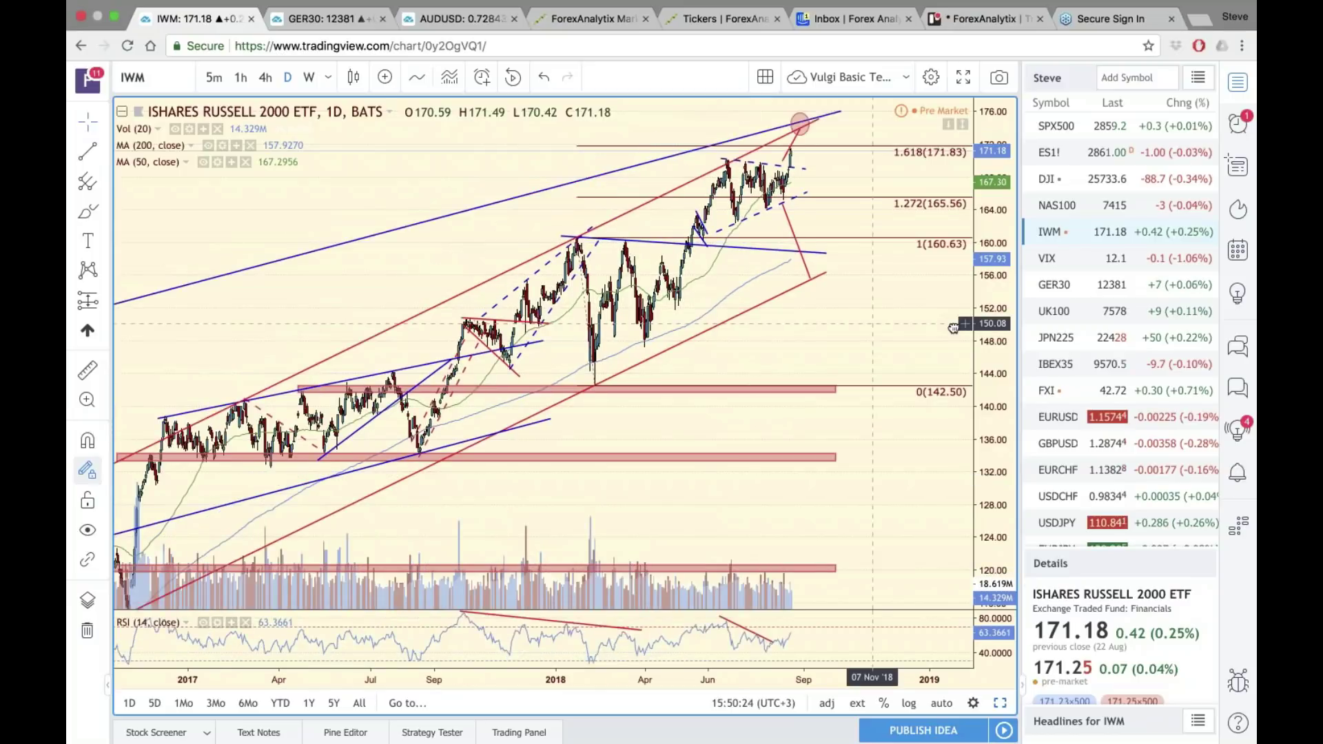
drag(871, 328, 965, 328)
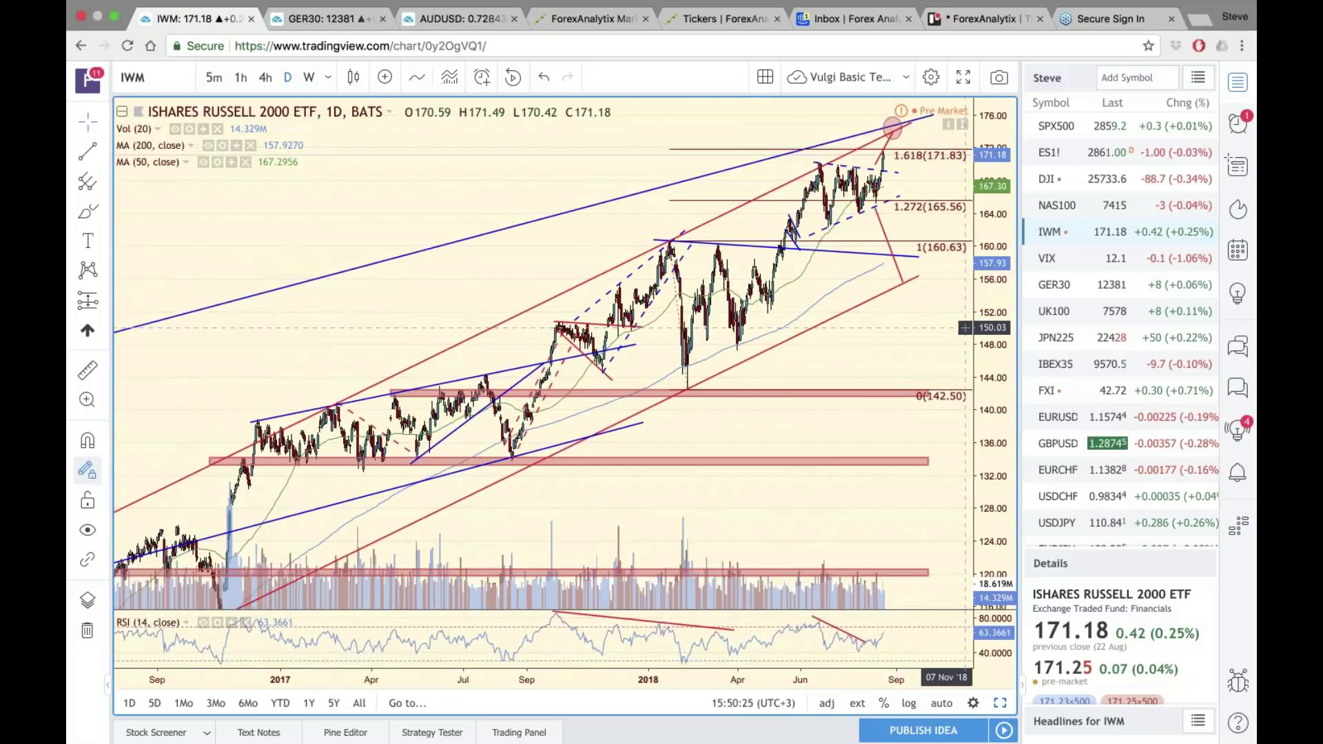
click(942, 704)
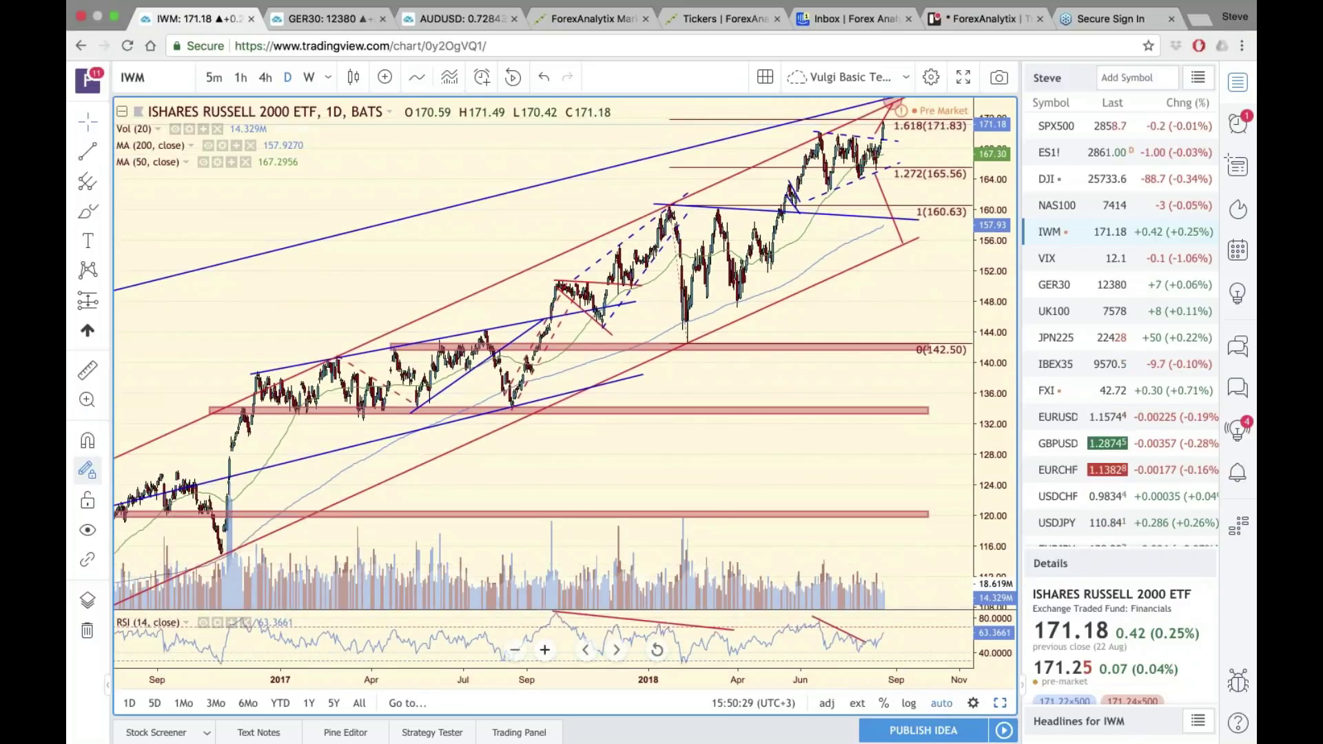
click(544, 650)
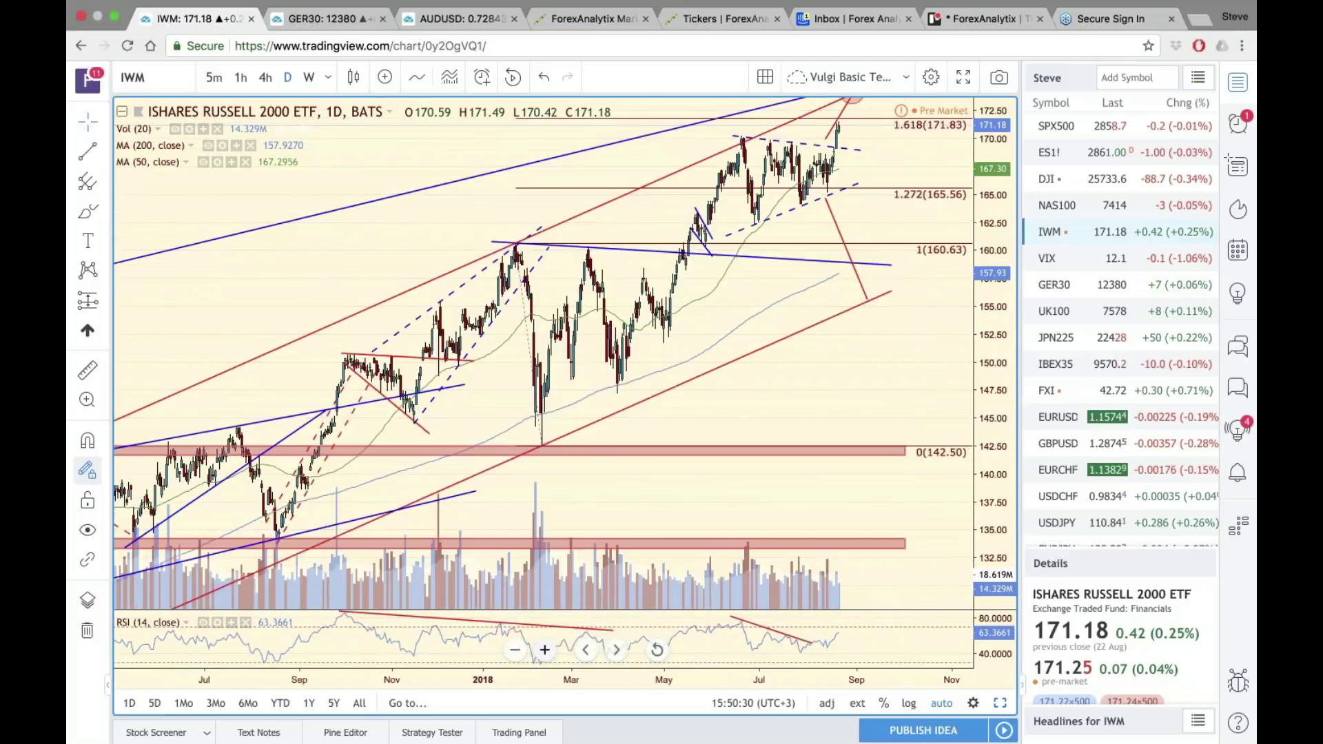
click(544, 650)
click(544, 650)
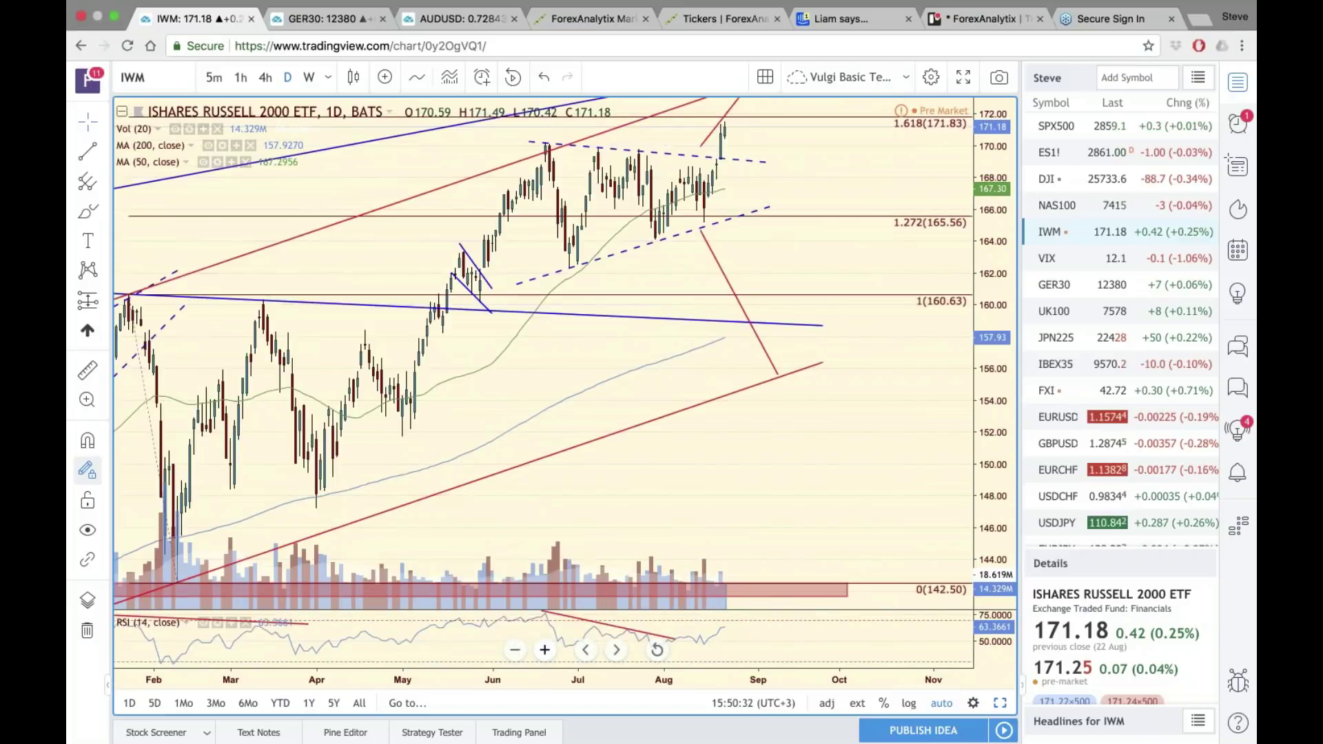
click(545, 650)
drag(840, 297, 1086, 323)
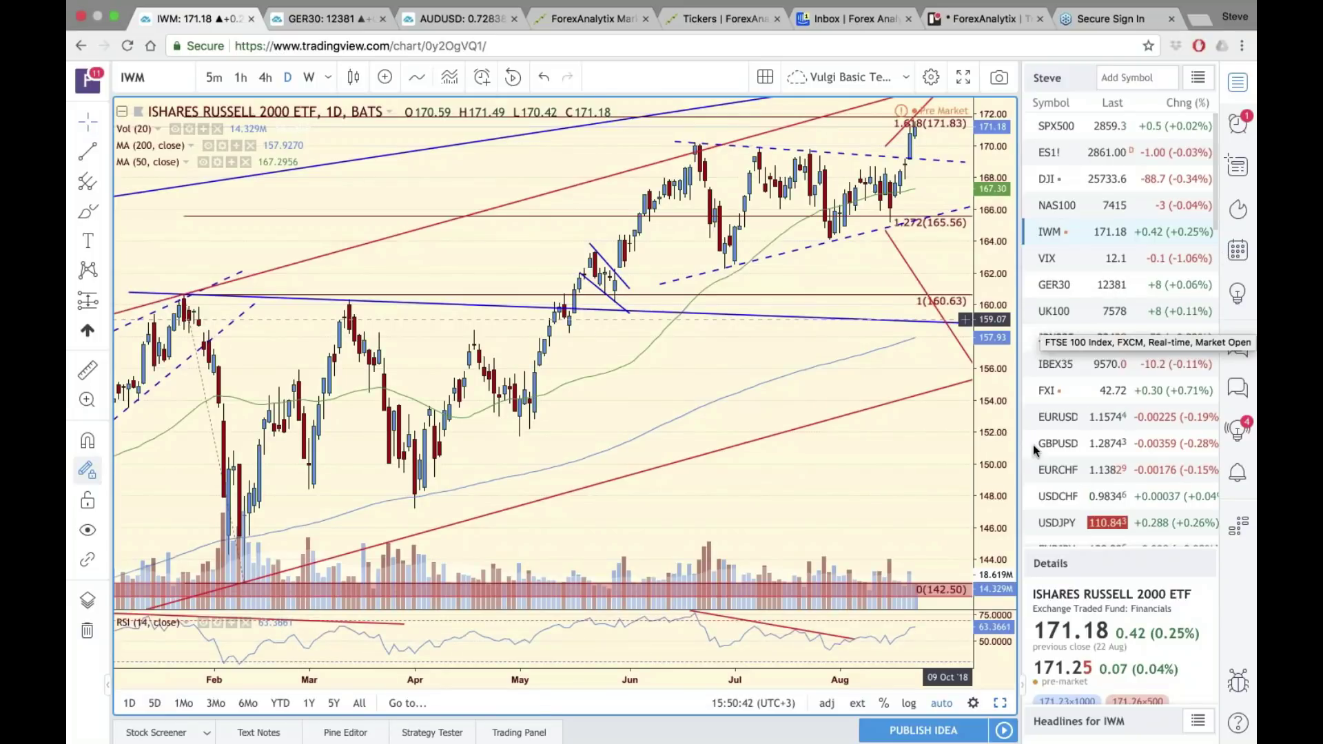
click(1090, 336)
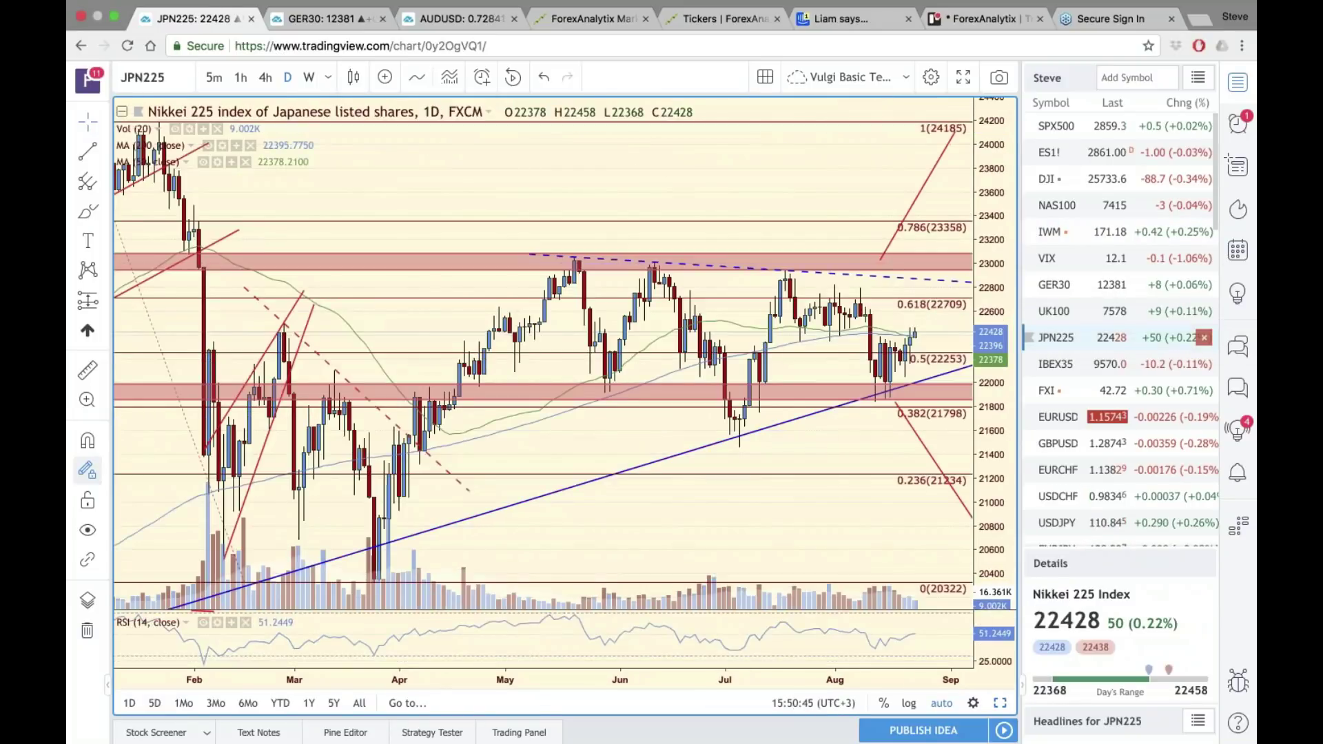
- Zoom the Nikkei 225 chart out to mid-2015, then back in to show September 2017 onward
drag(876, 446, 681, 550)
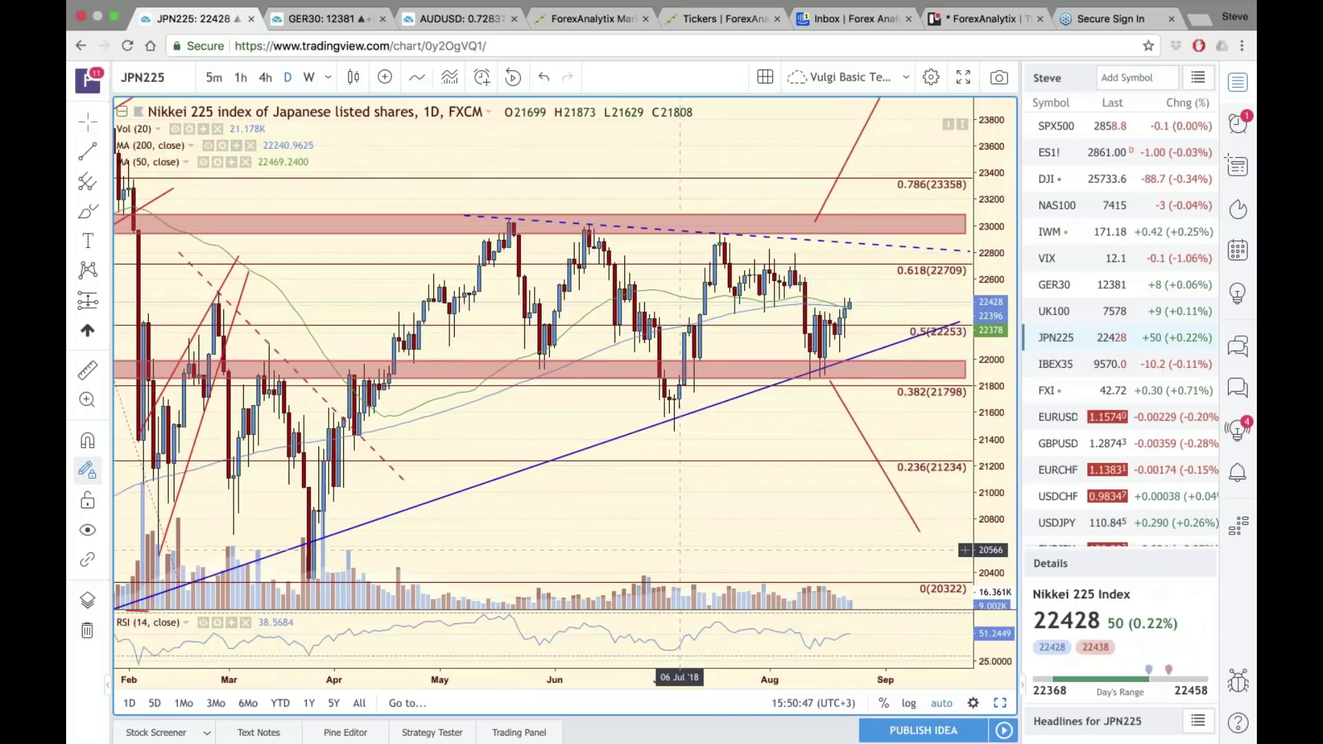
click(516, 653)
click(515, 651)
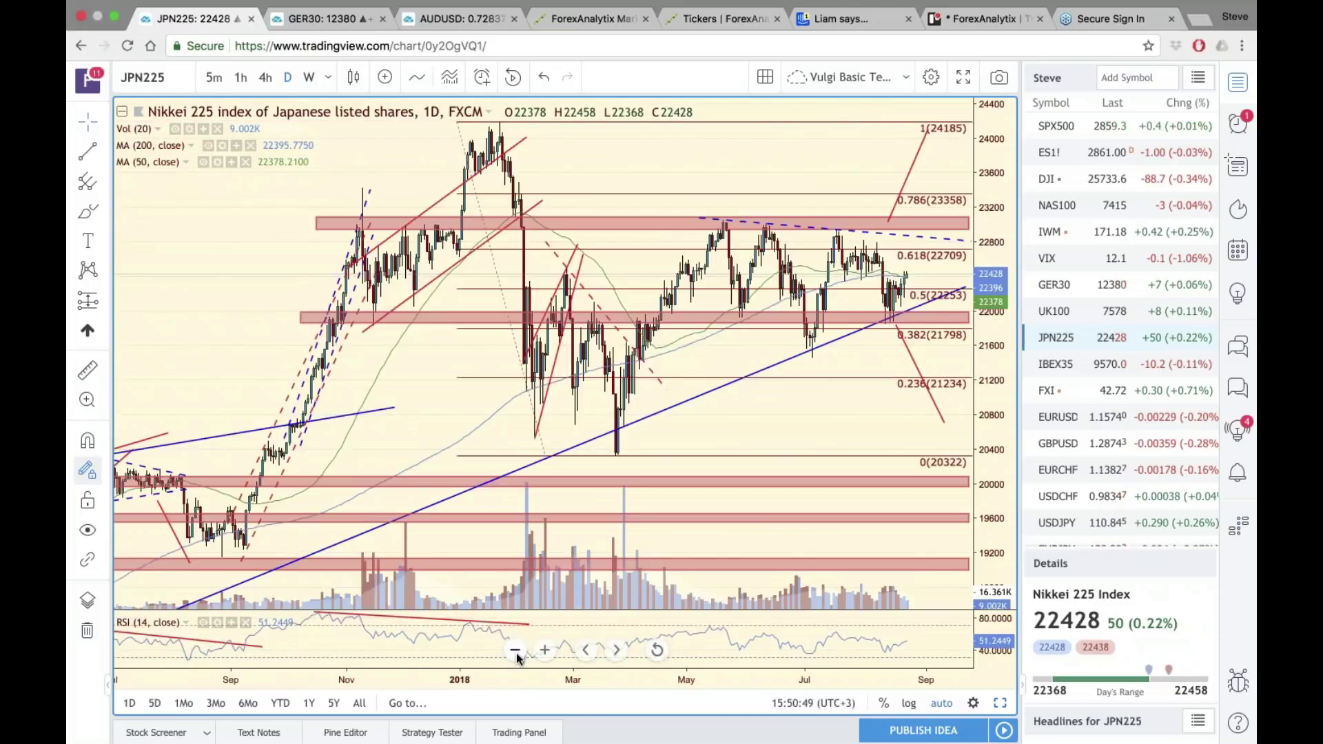
click(515, 651)
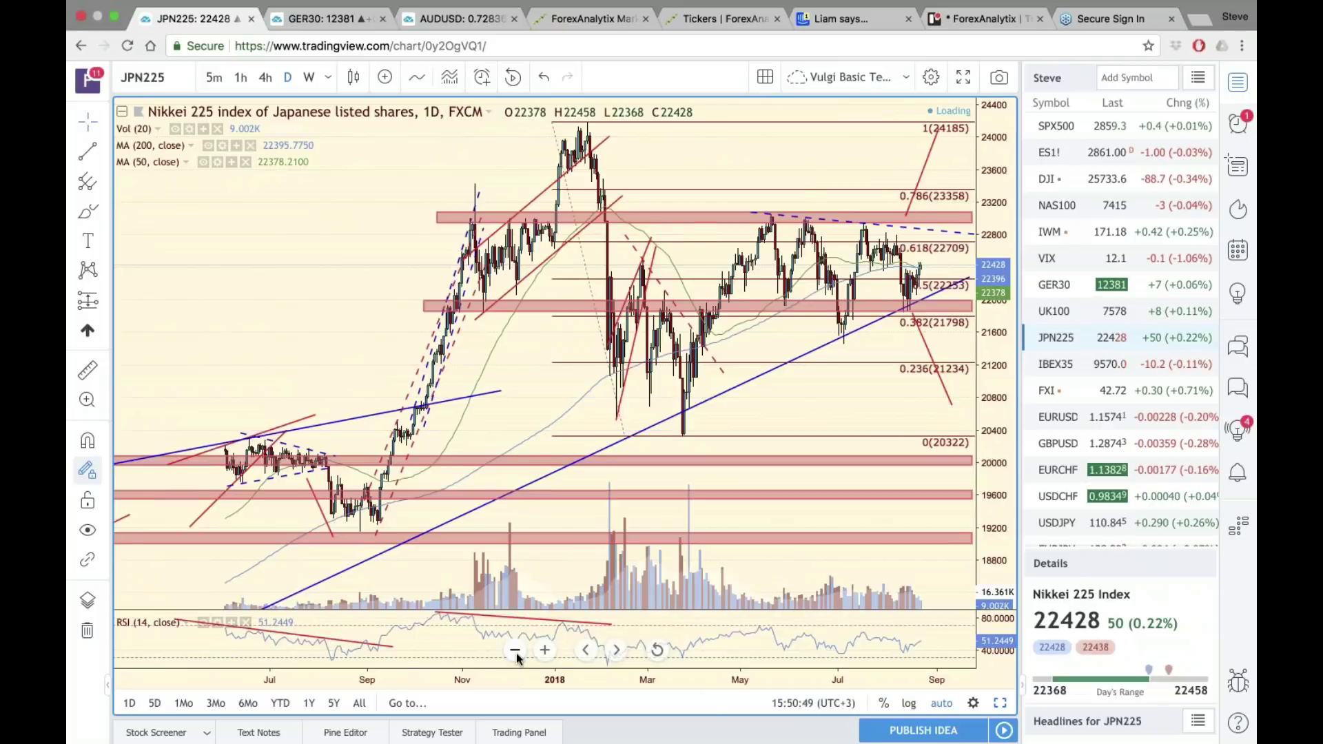
click(515, 652)
click(515, 651)
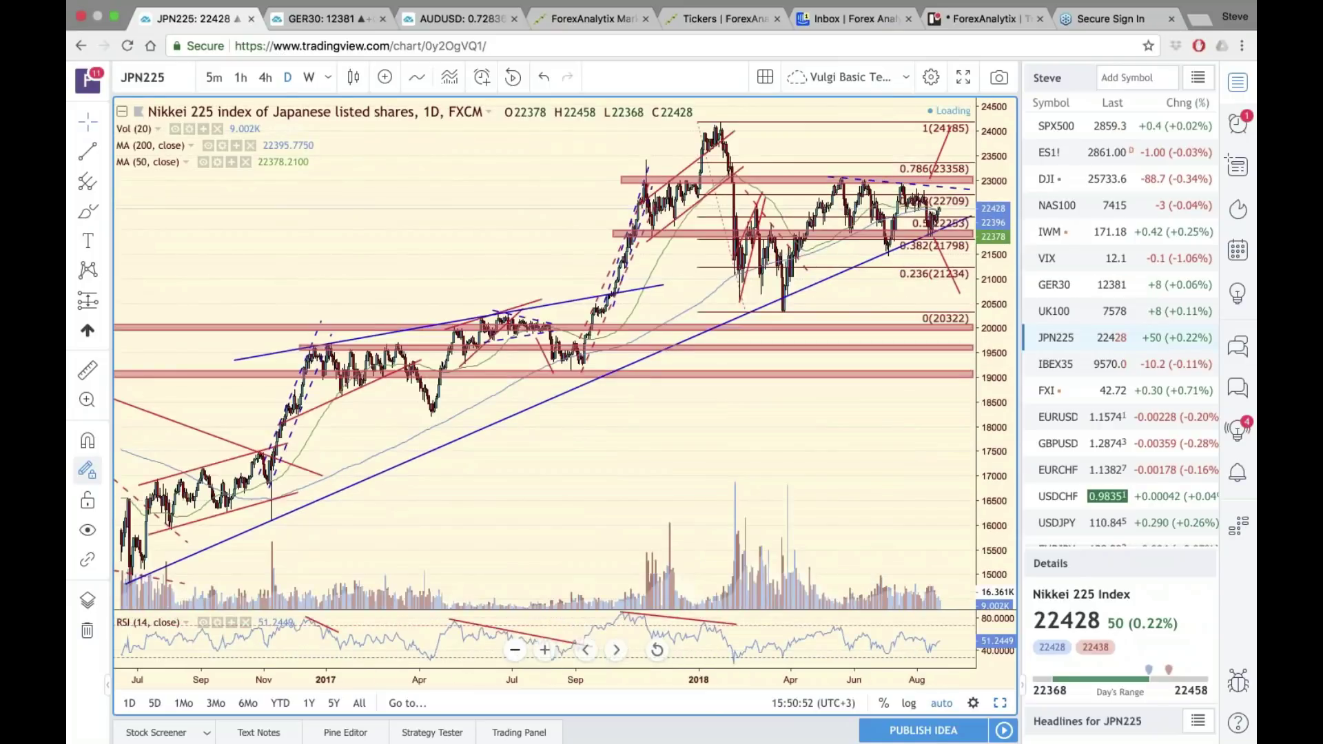
drag(904, 298, 849, 309)
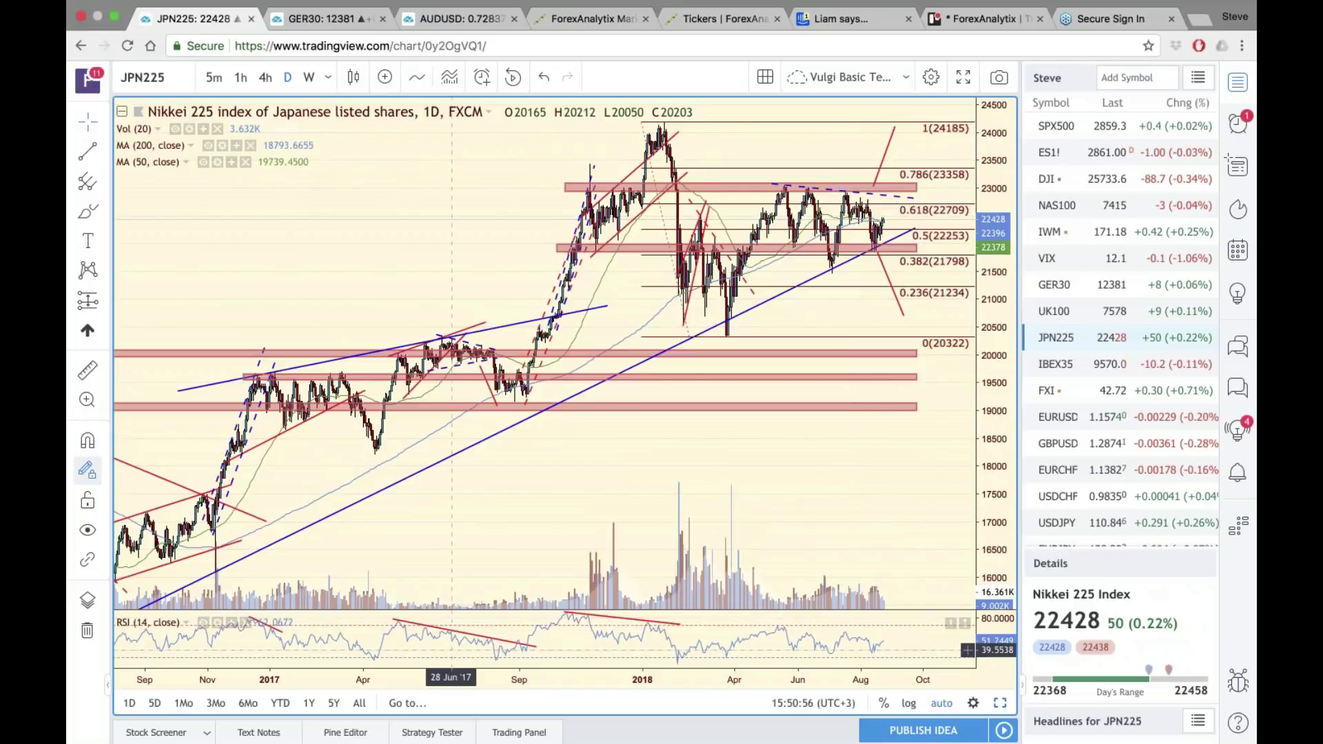
click(515, 651)
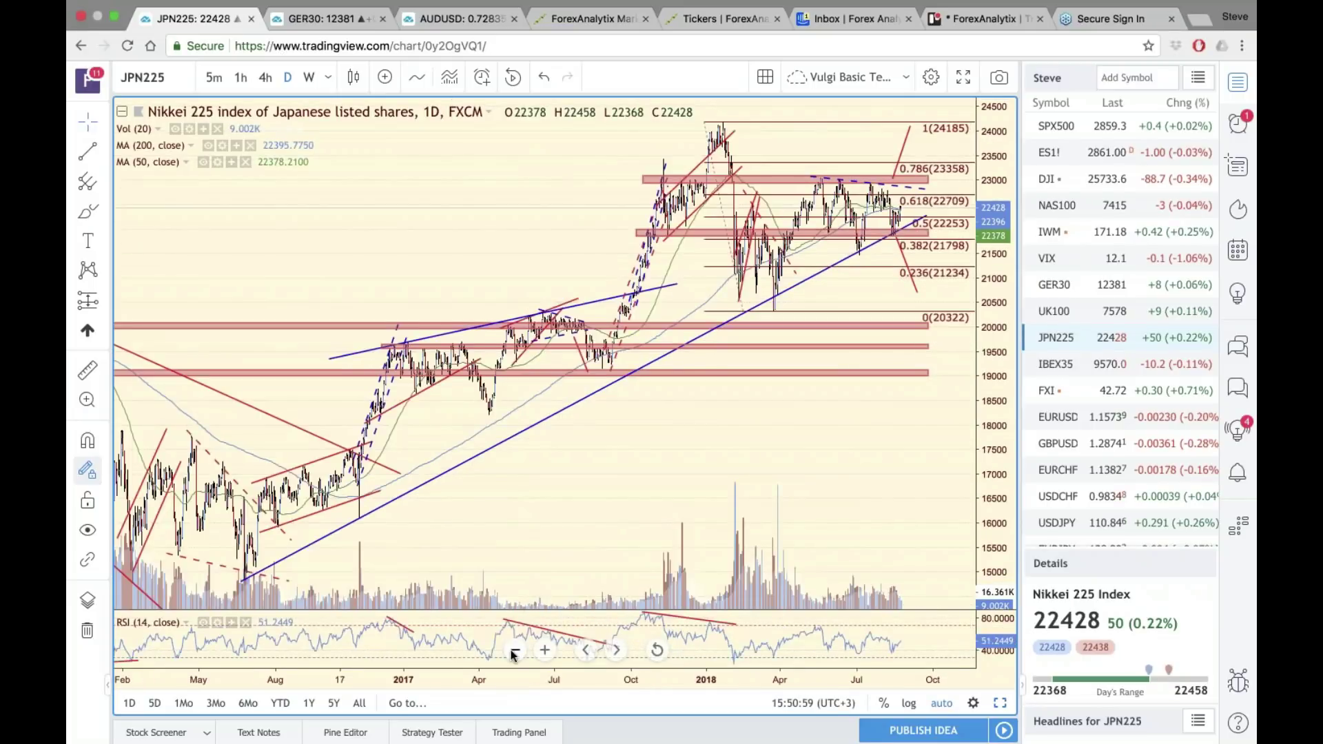
click(514, 651)
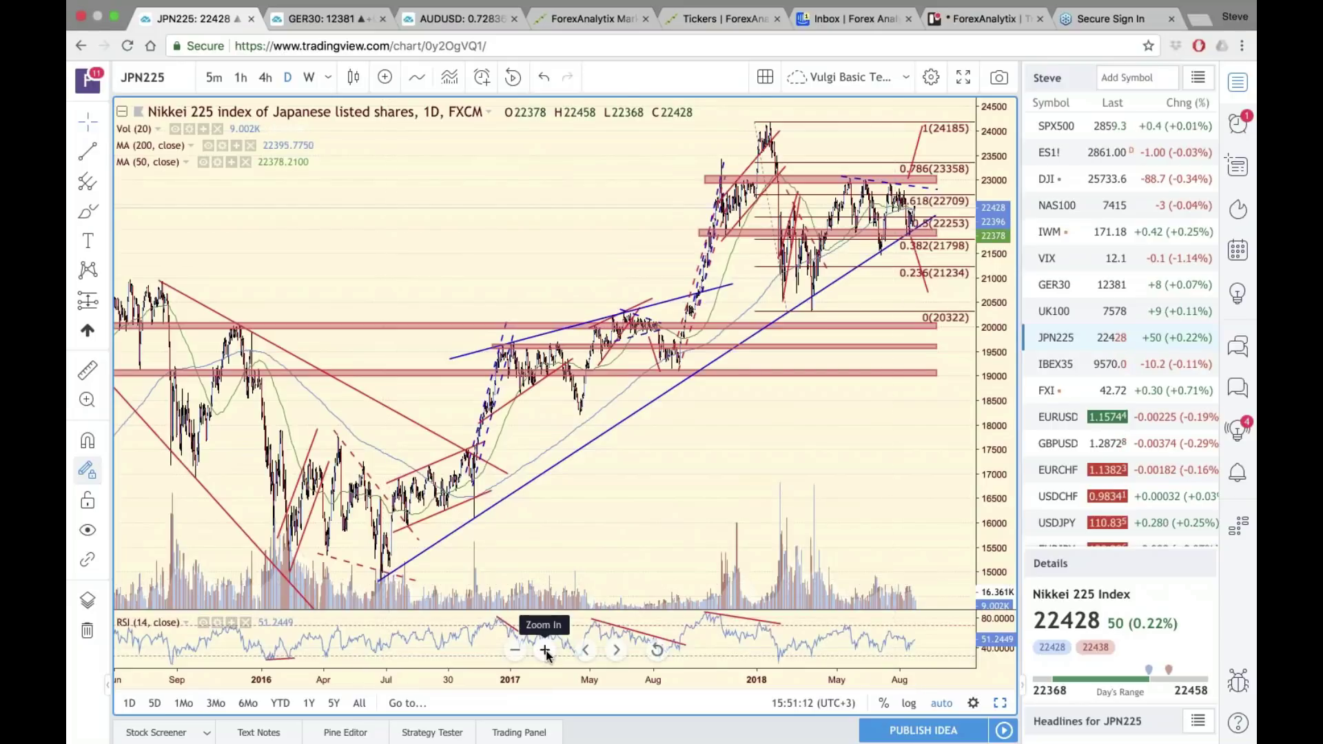
click(546, 652)
click(546, 650)
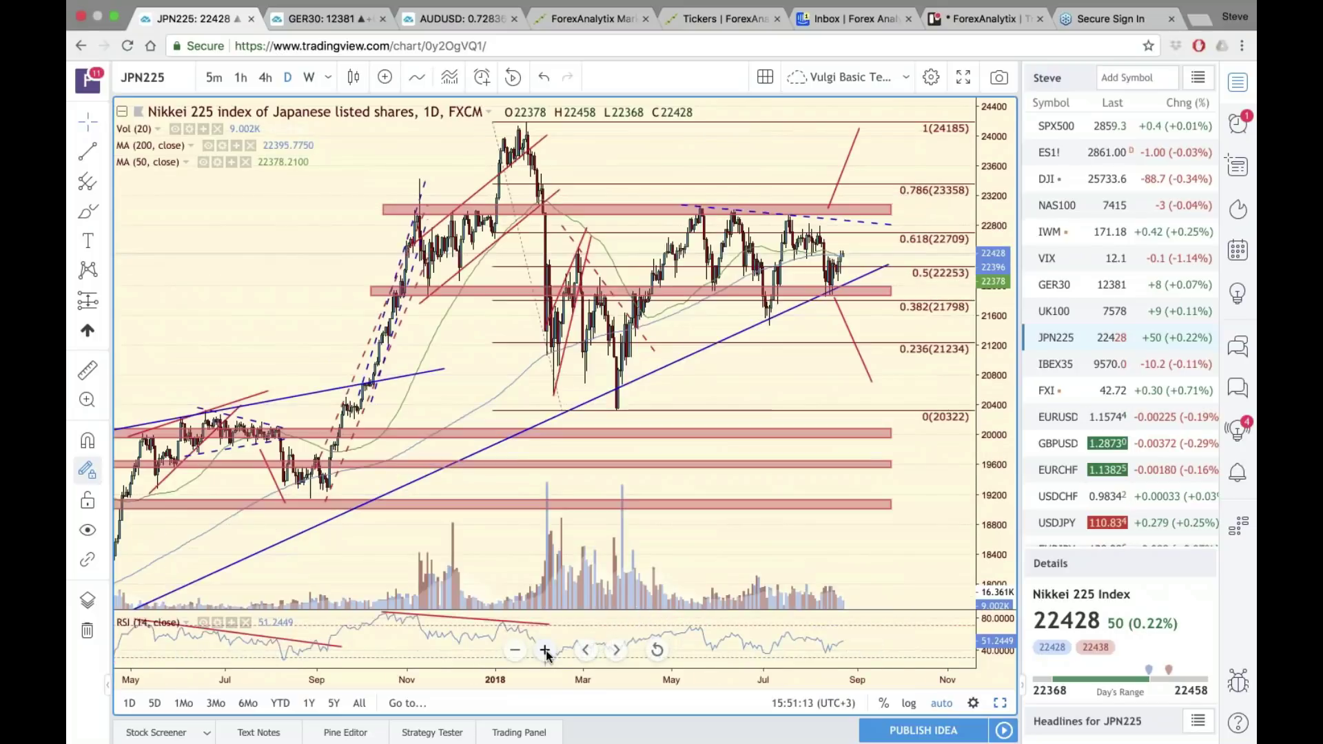
click(545, 650)
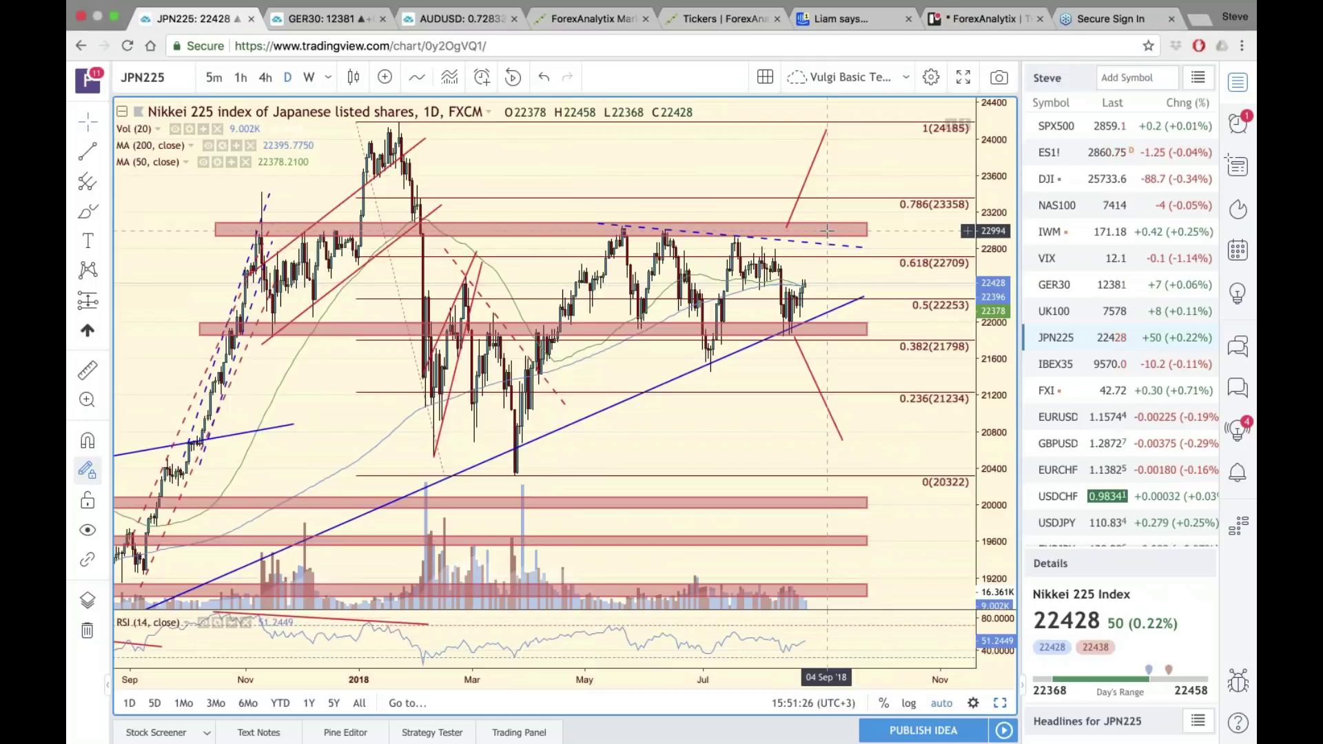
- Shift the red upward and downward projected-path lines later in time on the Nikkei chart
click(811, 169)
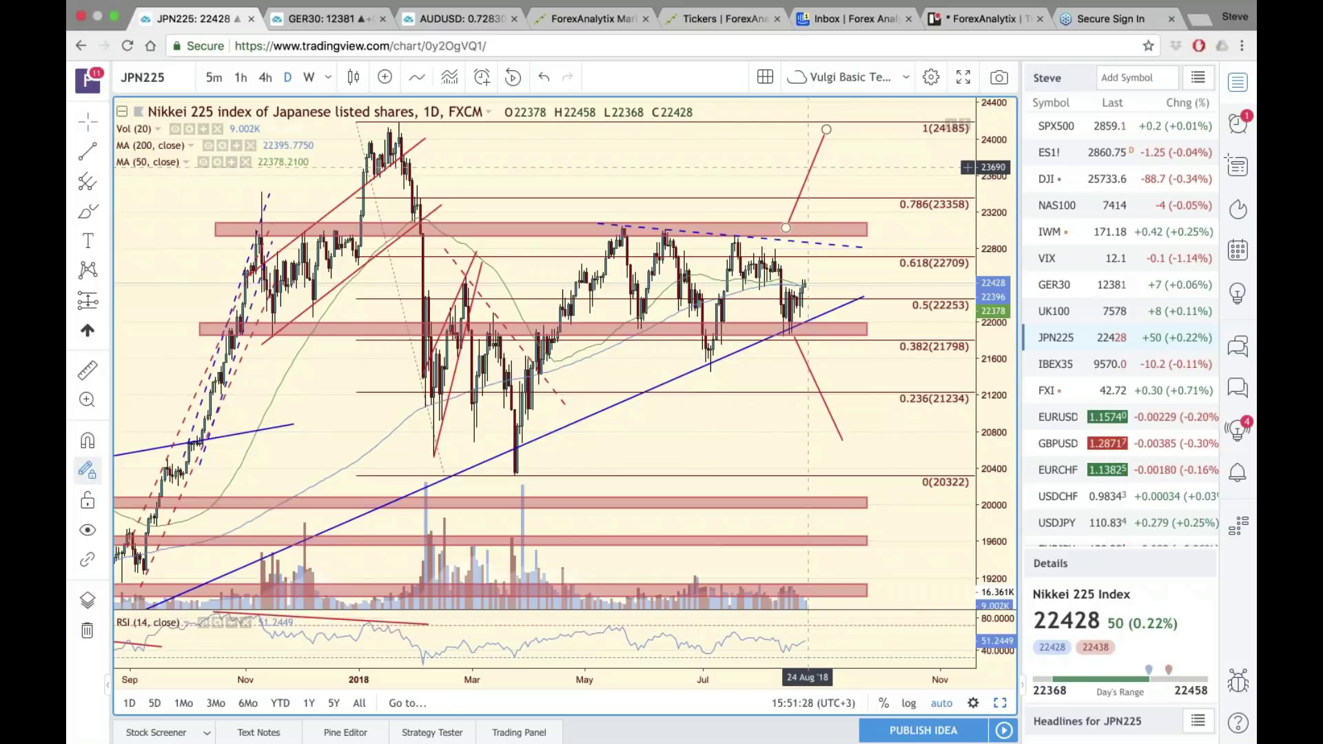
drag(809, 167, 855, 169)
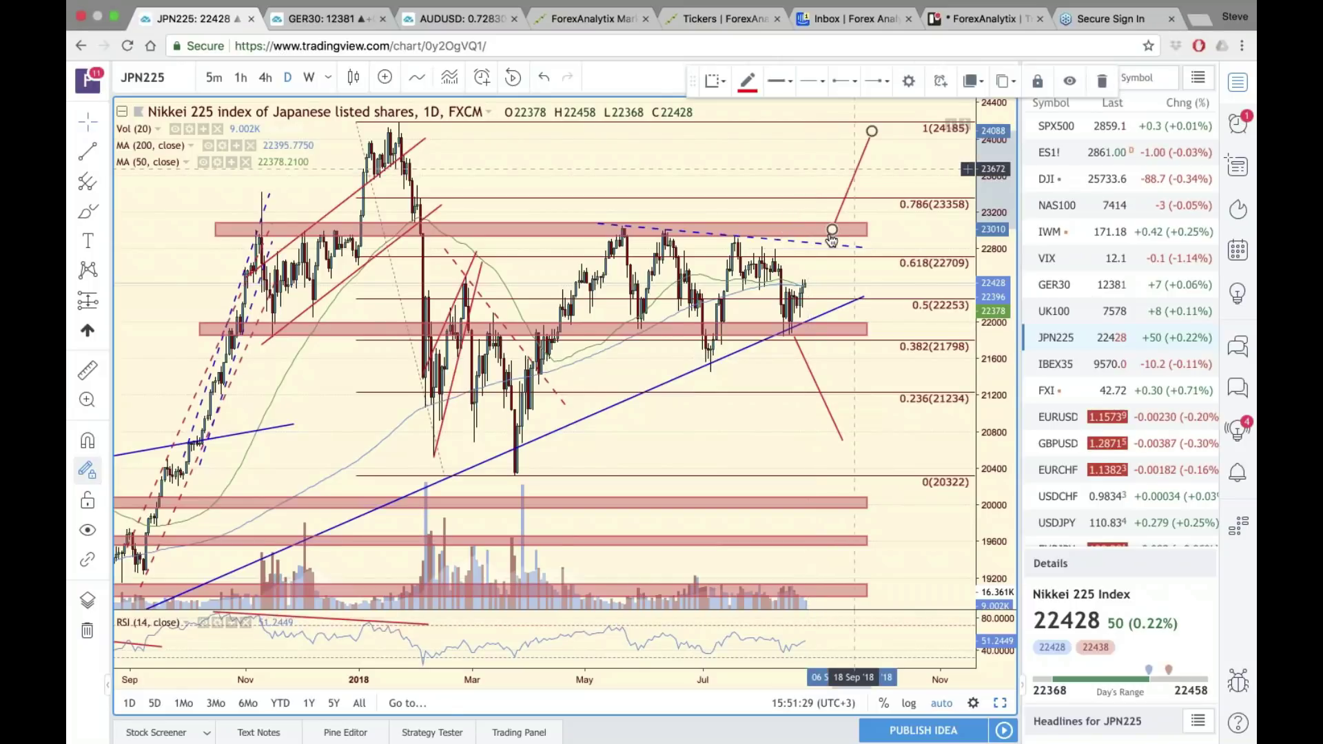
click(810, 366)
drag(811, 366, 866, 361)
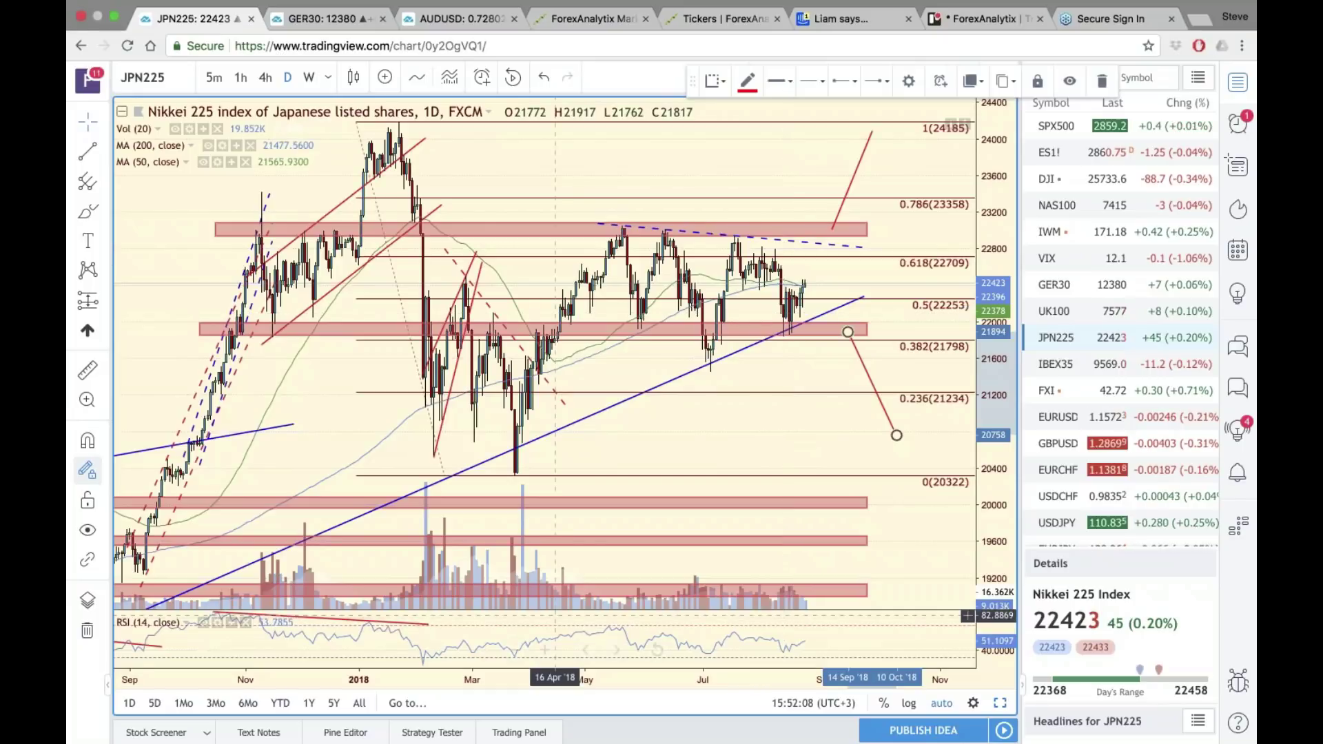
- Zoom in on recent Nikkei price action and scroll the view
click(544, 650)
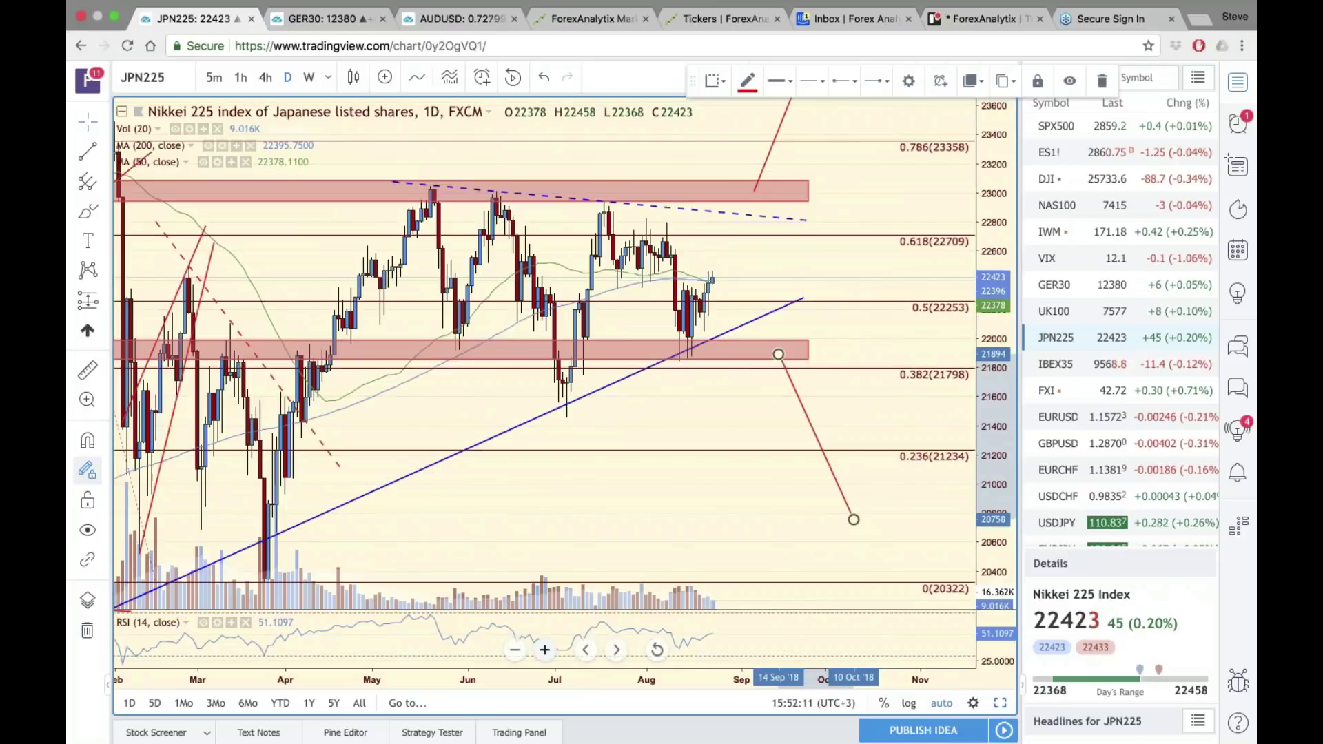
click(544, 650)
scroll(995, 394, down, 3)
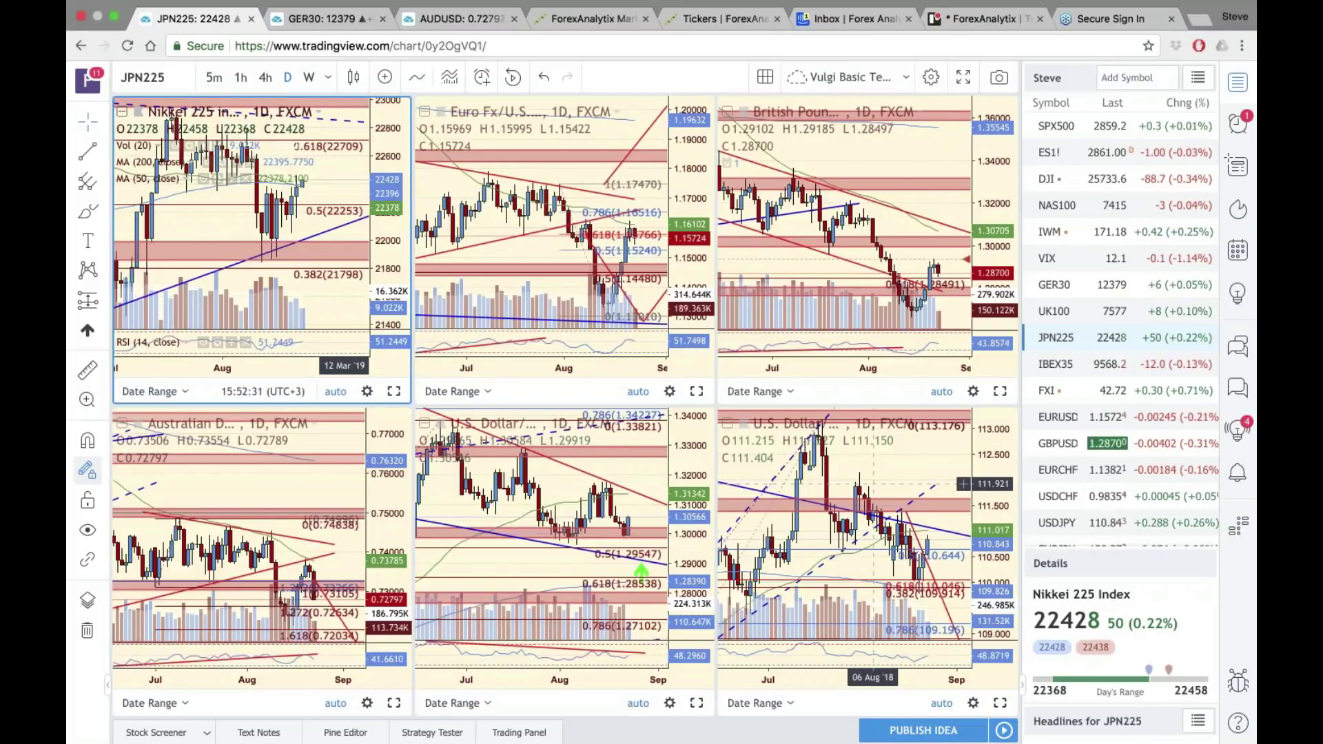
- Replace the USD/CAD pane with USOIL and maximize the WTI crude oil daily chart
click(332, 497)
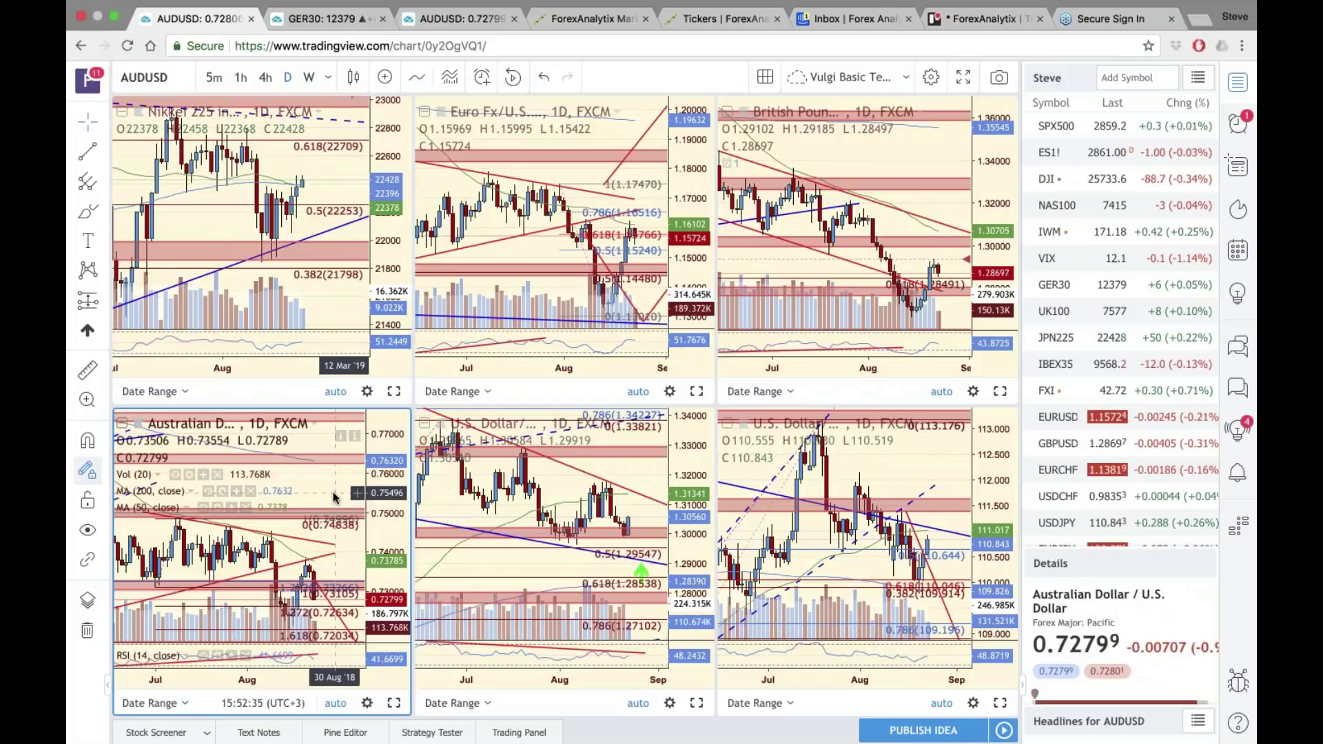
click(609, 454)
text(US)
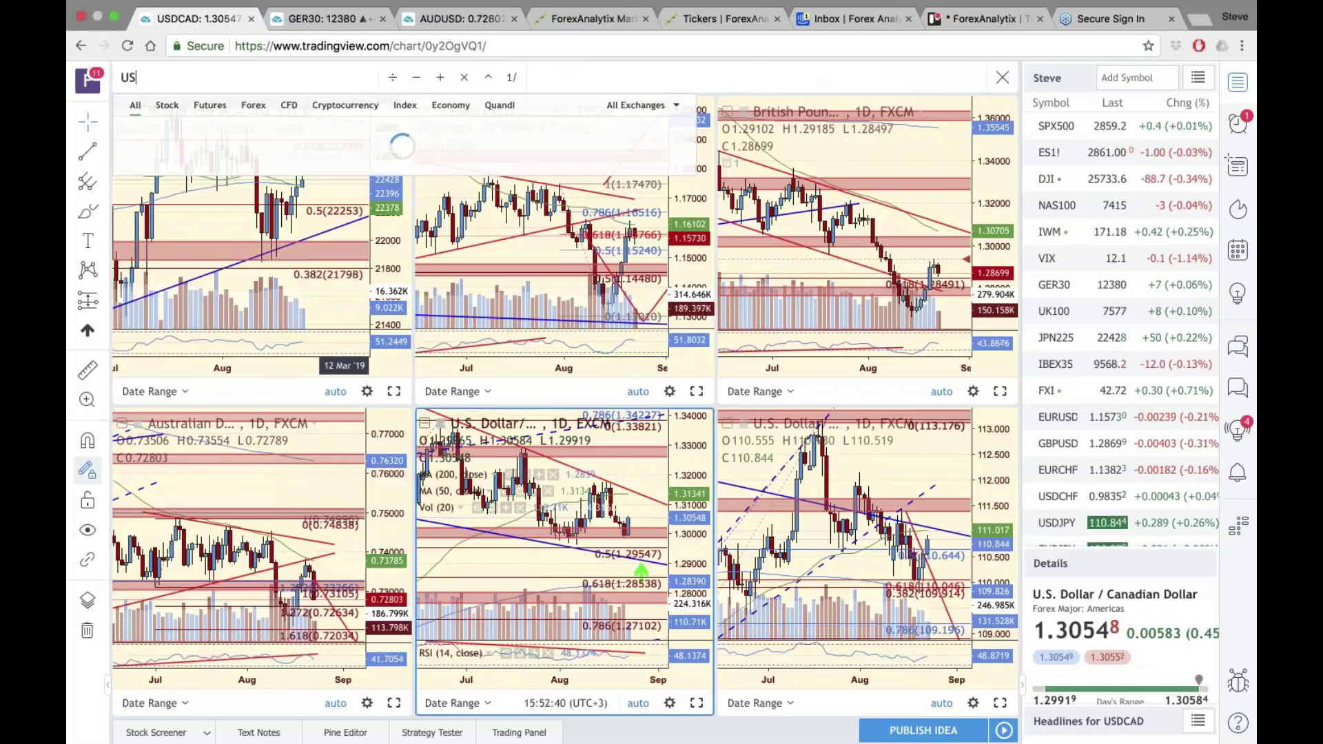
text(OIL)
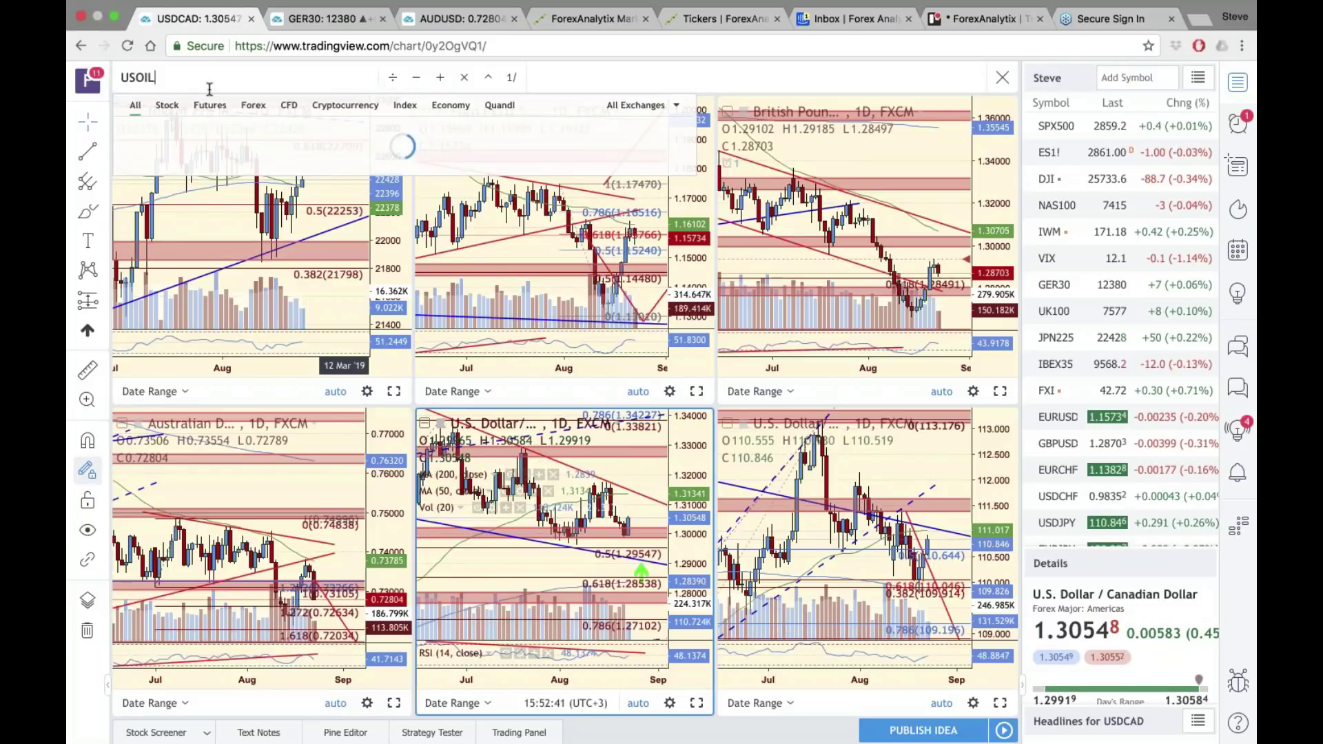
key(Return)
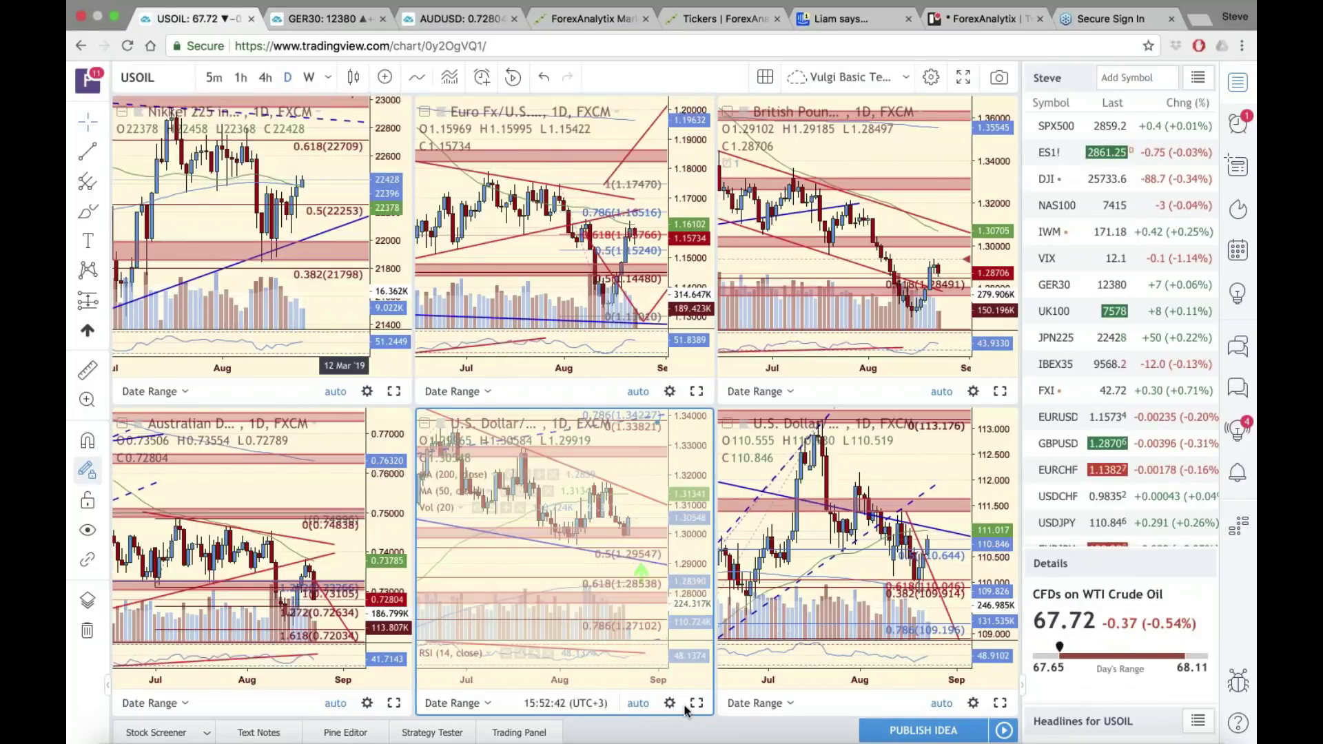
click(697, 703)
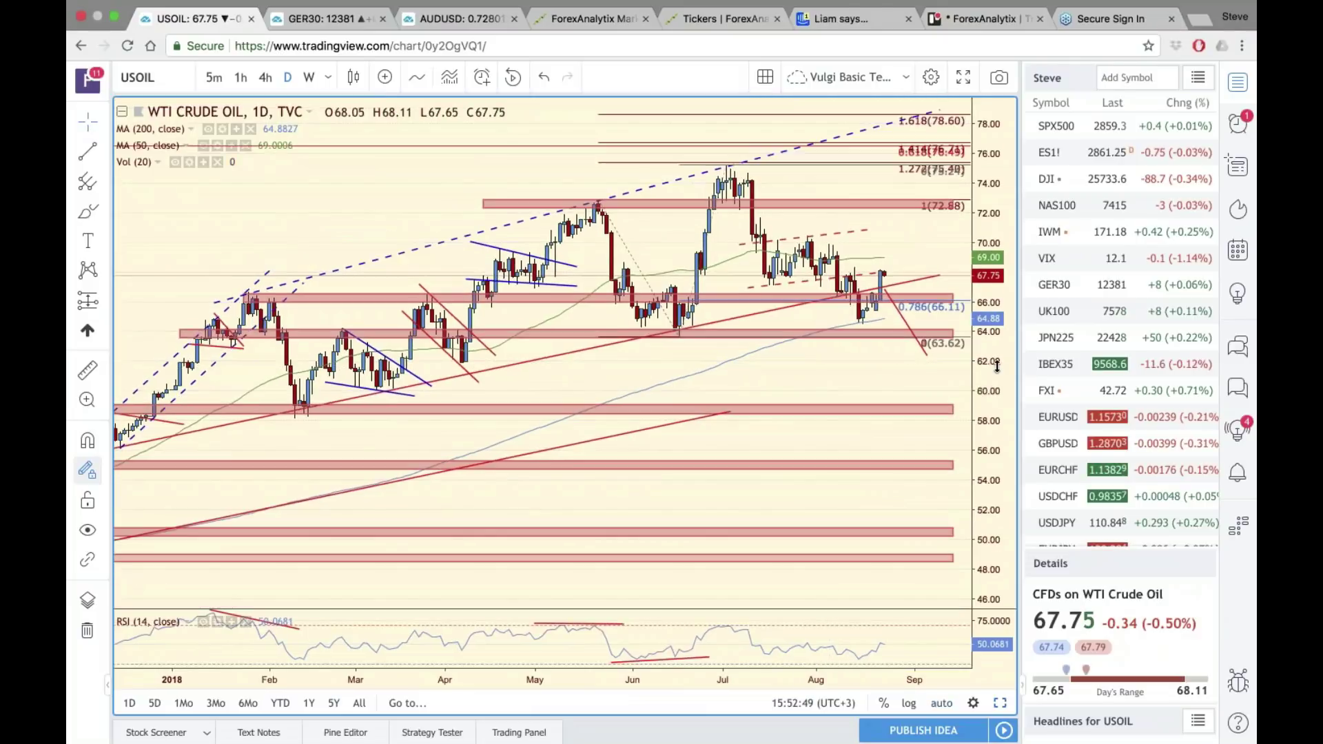
- Compress the price scale, nudge the red downward projection up-right, then open symbol search
drag(997, 365, 996, 375)
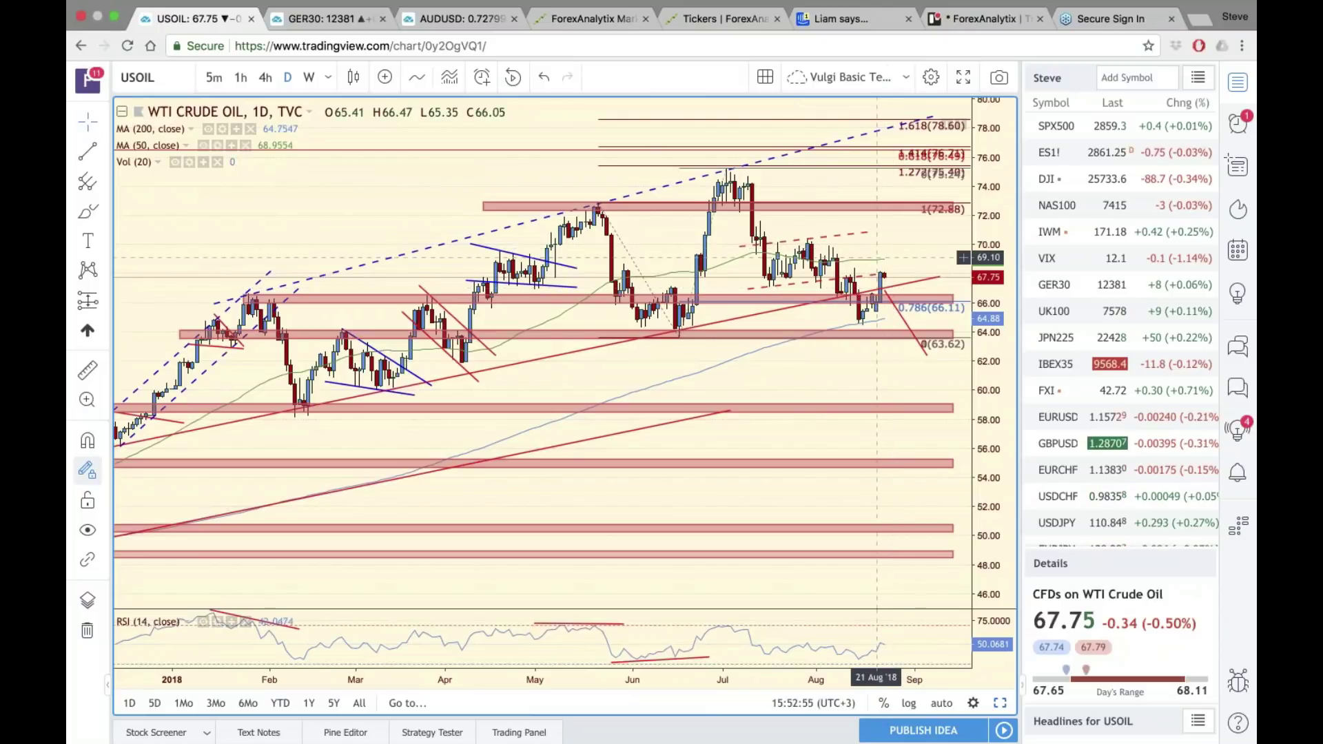
click(902, 317)
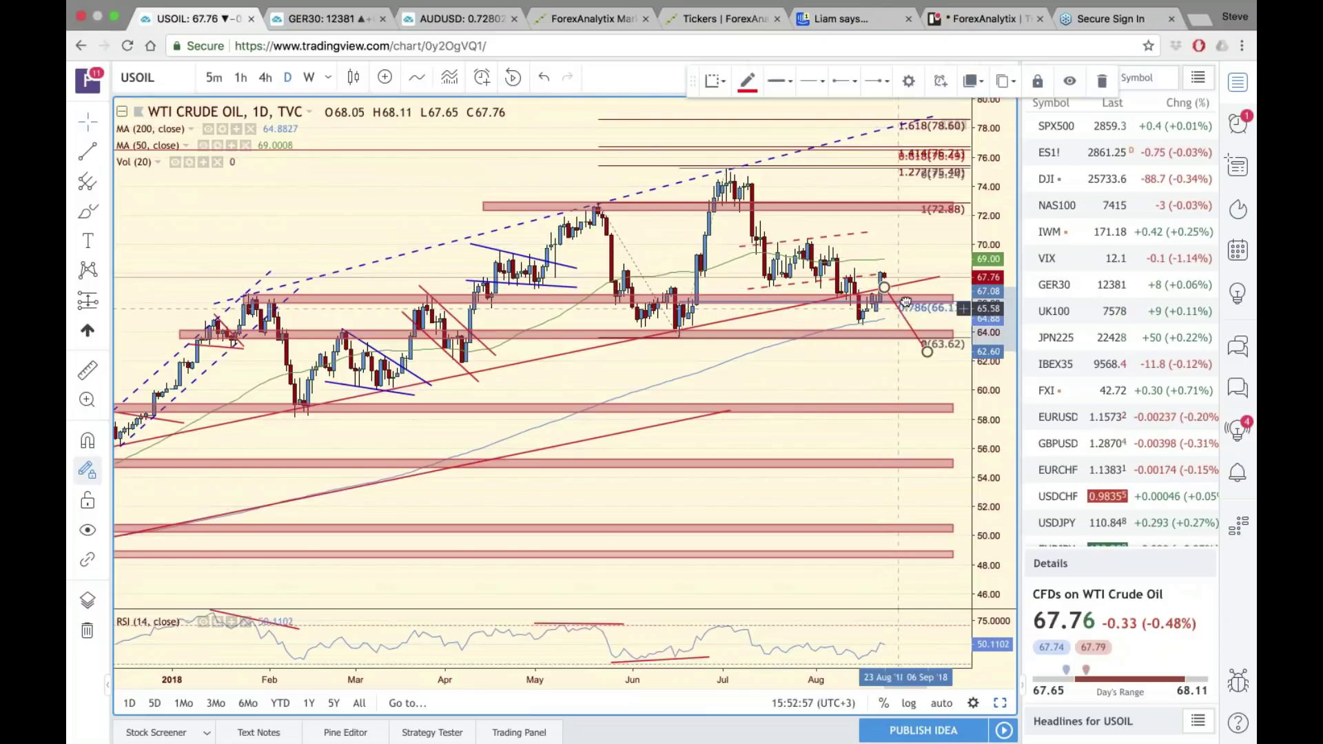
drag(906, 303, 913, 292)
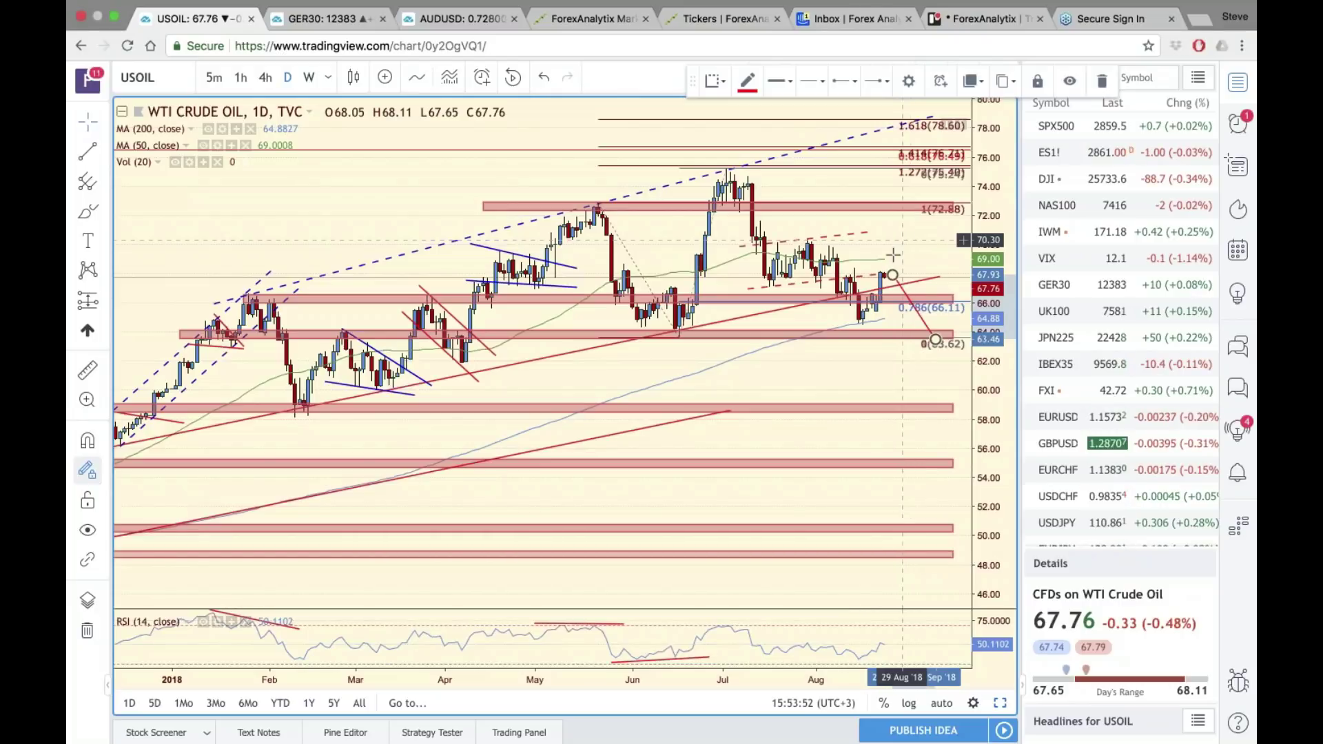
click(896, 255)
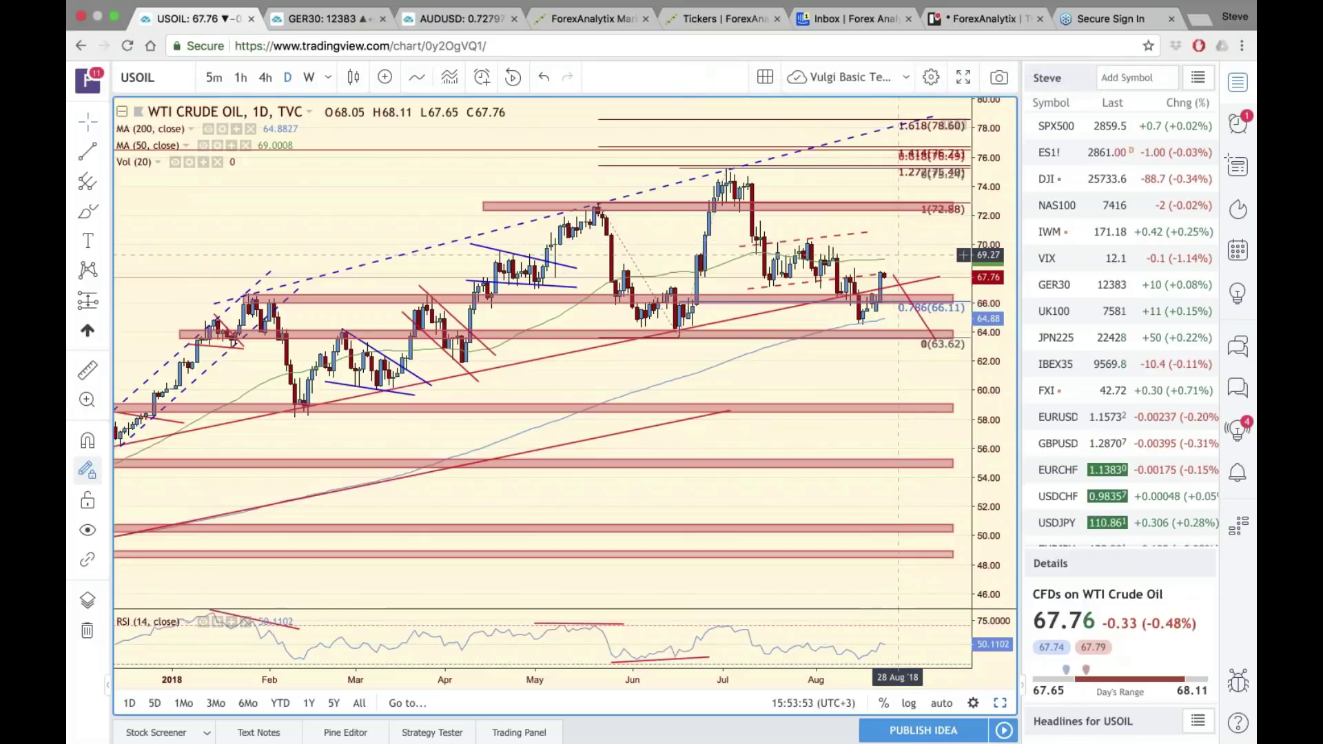
scroll(898, 255, left, 3)
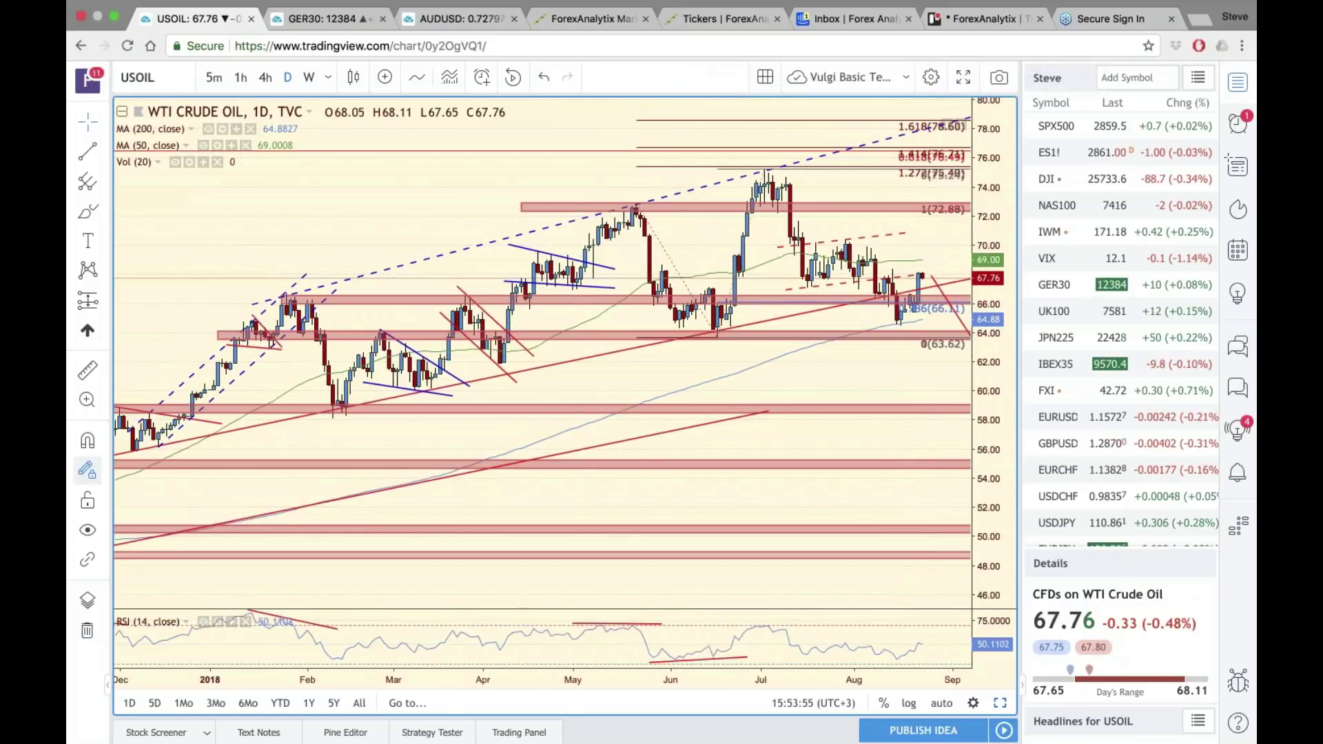
click(151, 78)
- Load XAUUSD gold and pan the chart left to leave room on the right
text(XAUUSD)
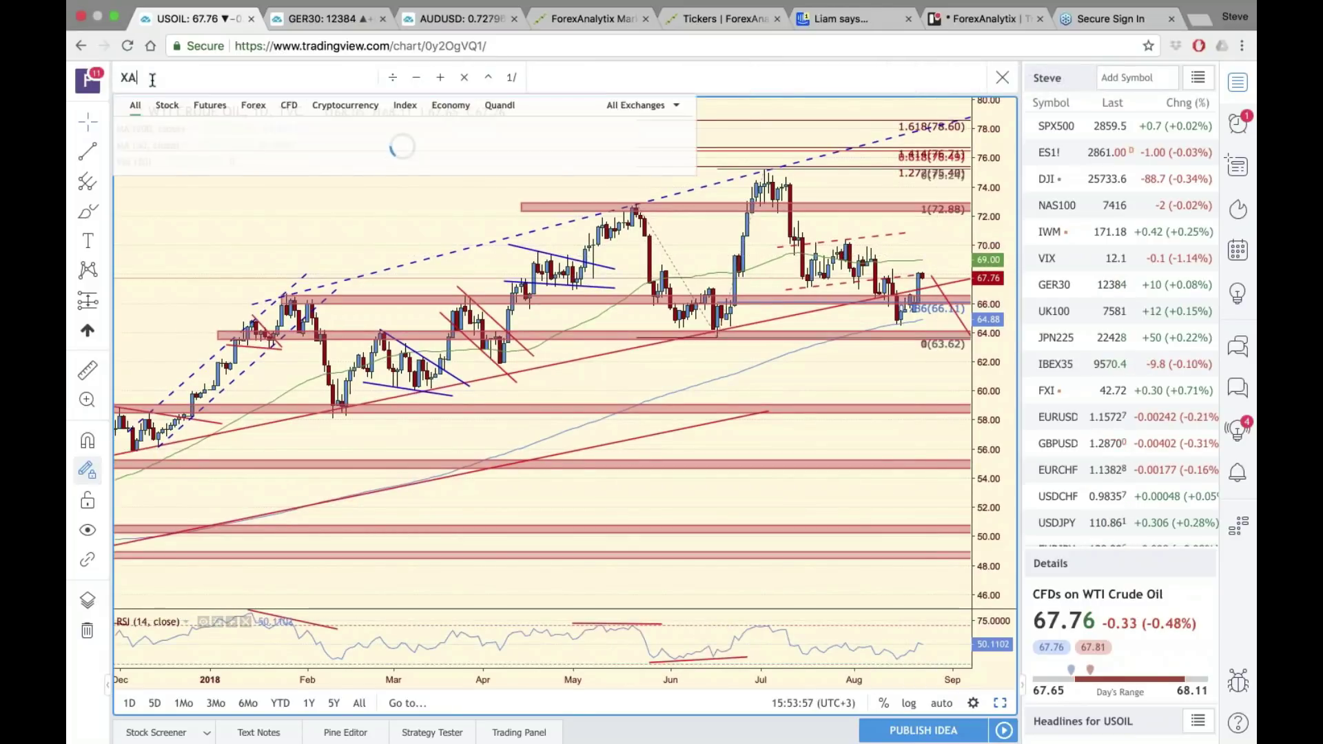
key(Return)
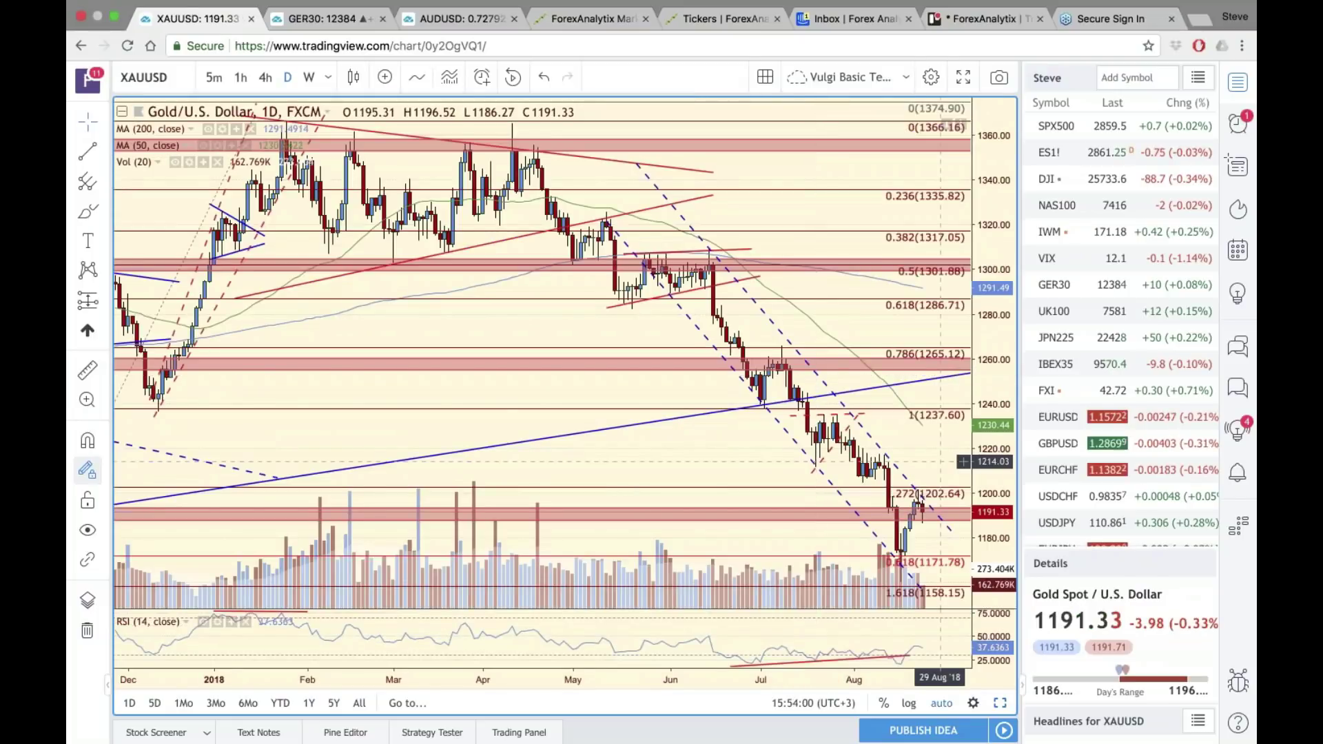
drag(941, 462, 900, 464)
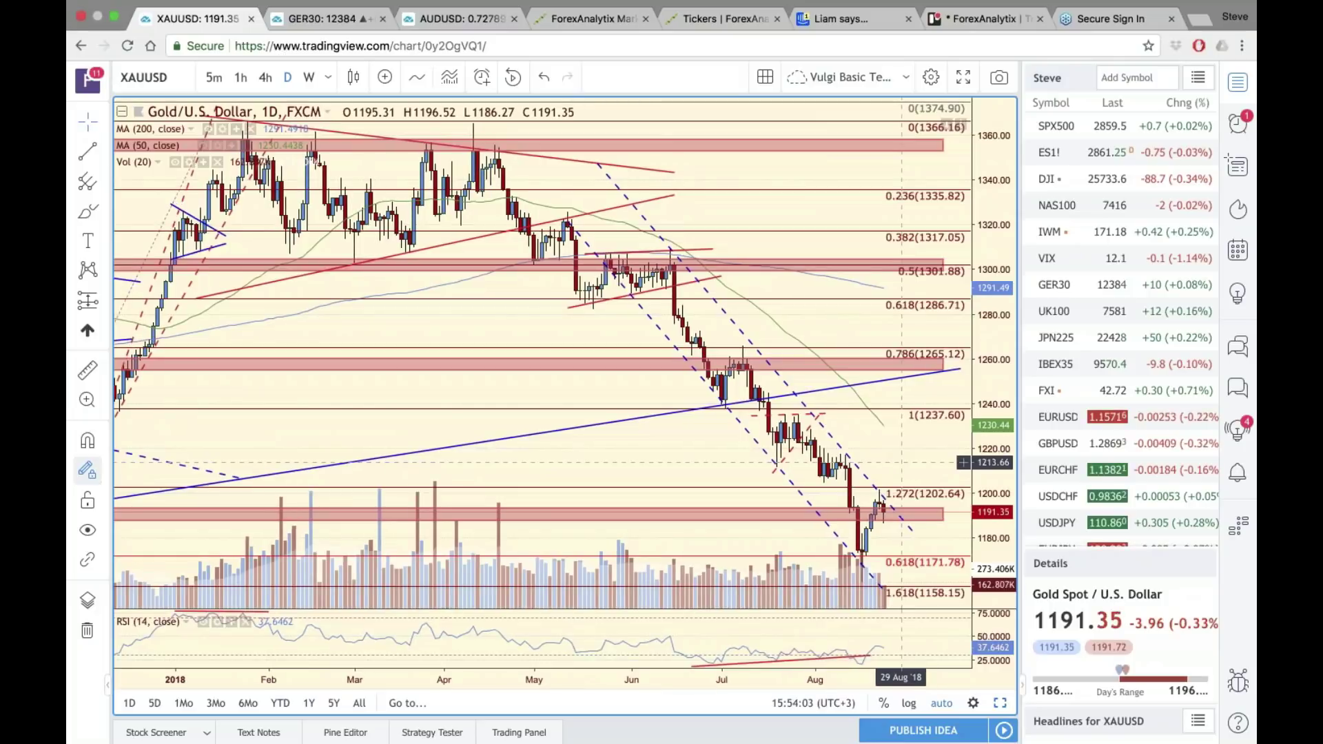
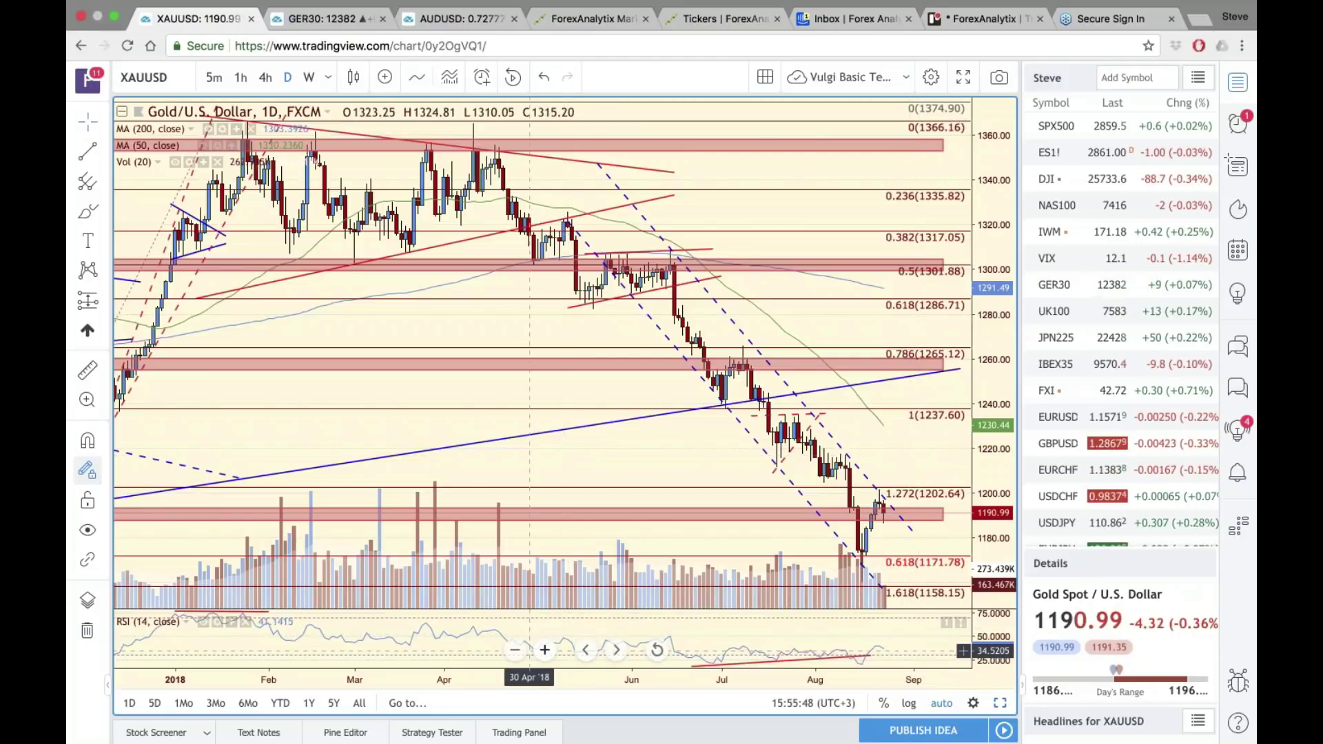
- Zoom the gold chart out back to 2015, then back in to the 2018 view
click(515, 650)
click(515, 649)
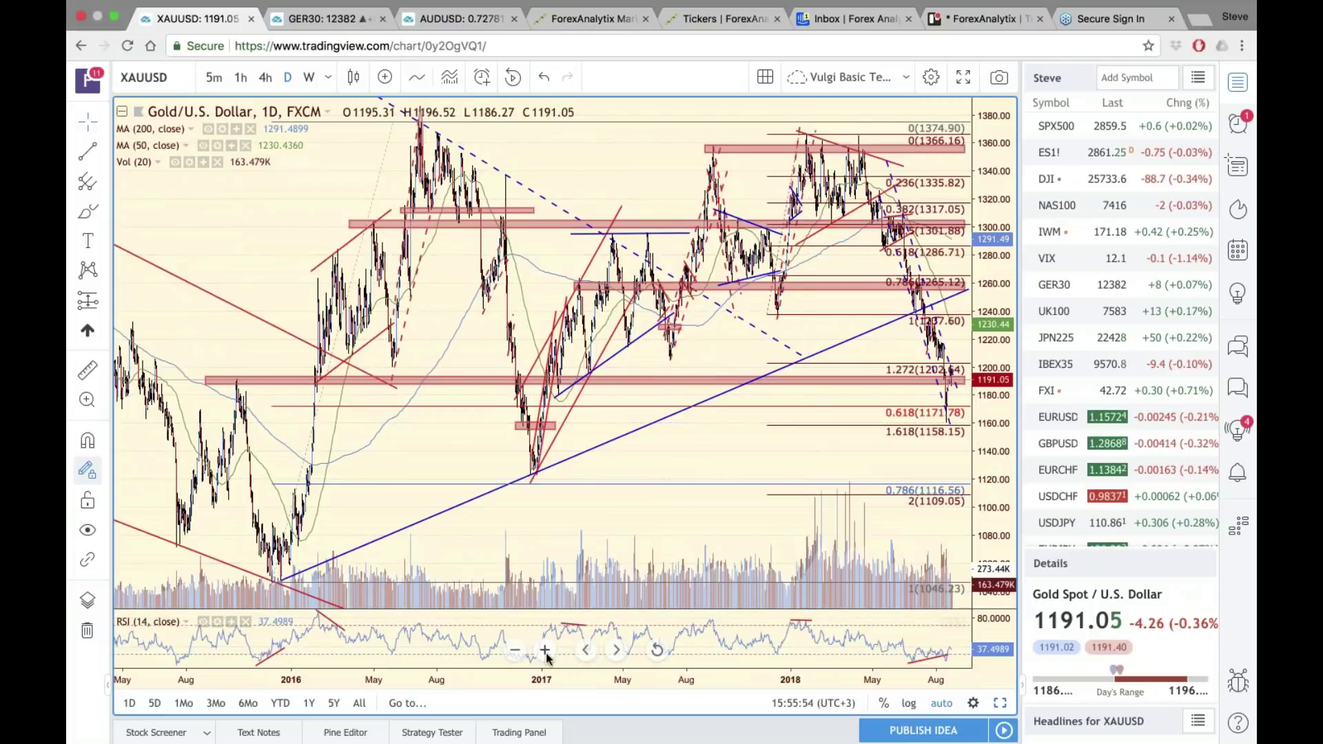
click(546, 652)
click(545, 652)
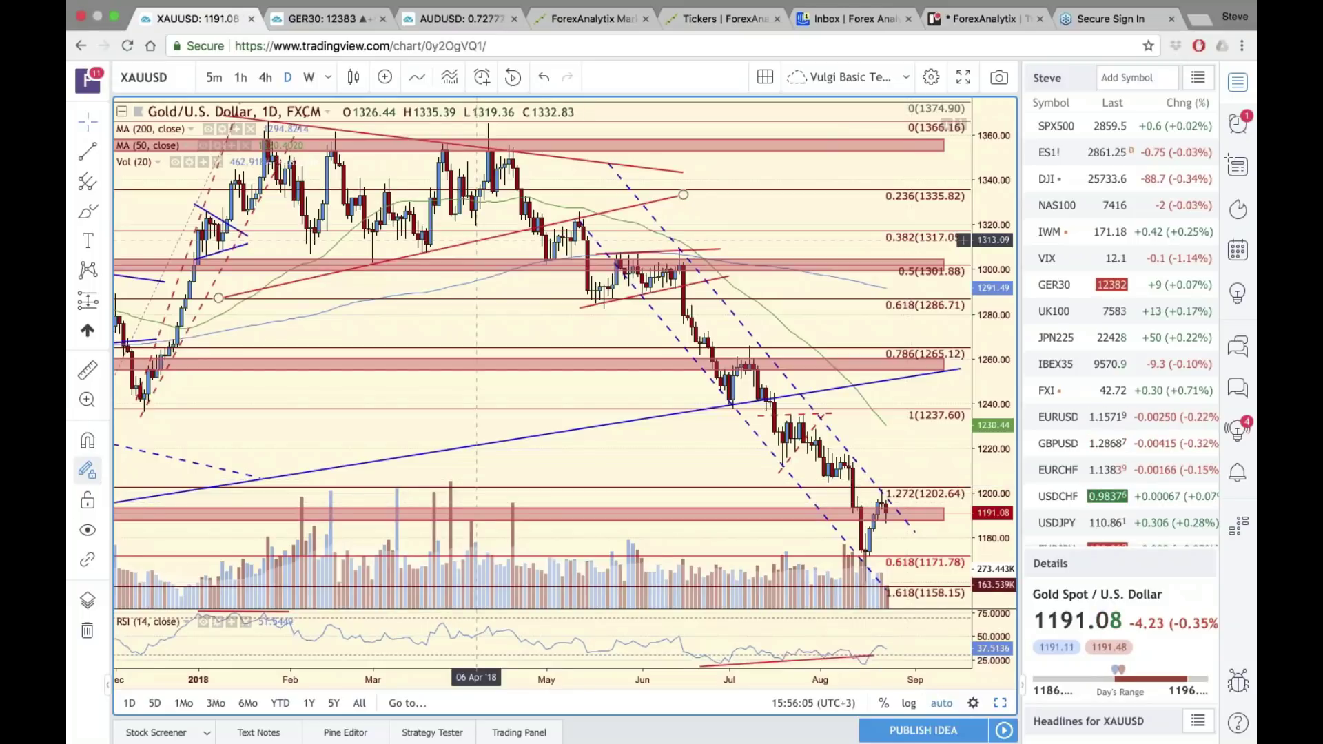
- Load XAGUSD silver, stretch the price scale to lower levels and center recent candles
click(165, 74)
text(X)
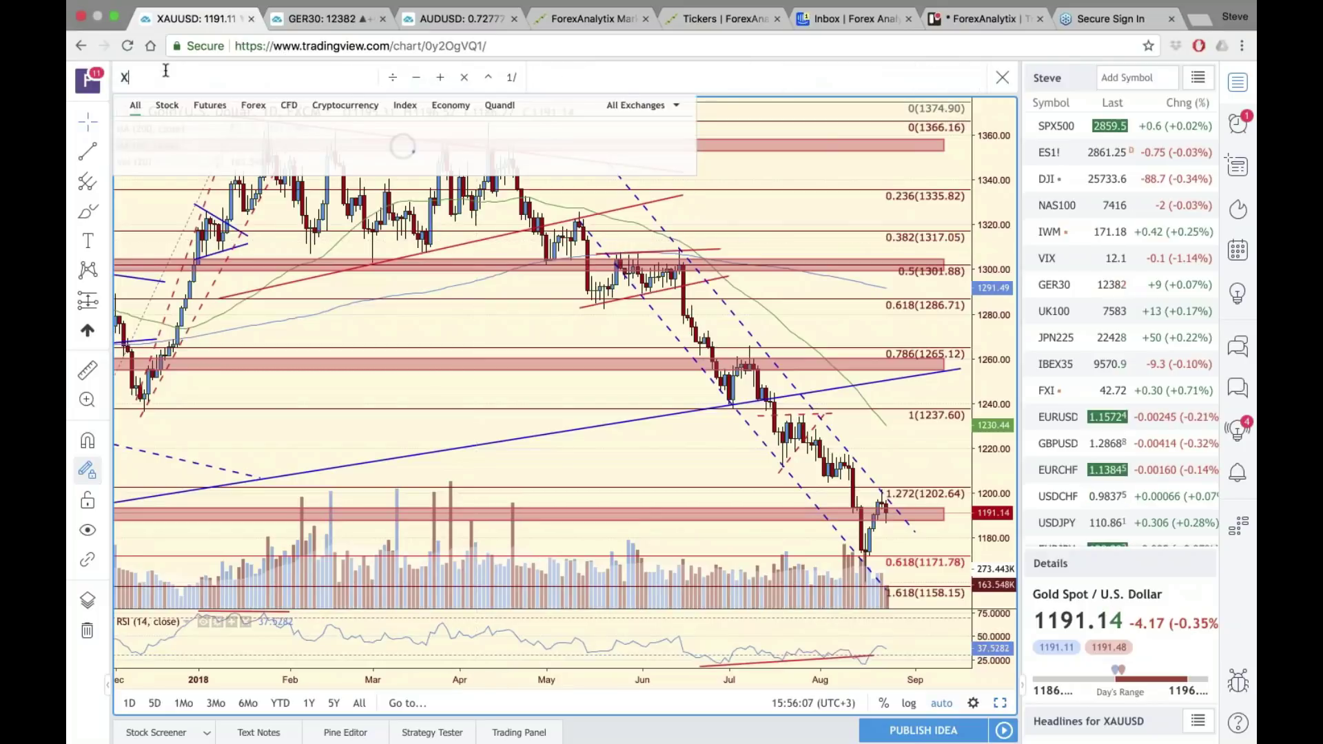
text(AG)
key(Return)
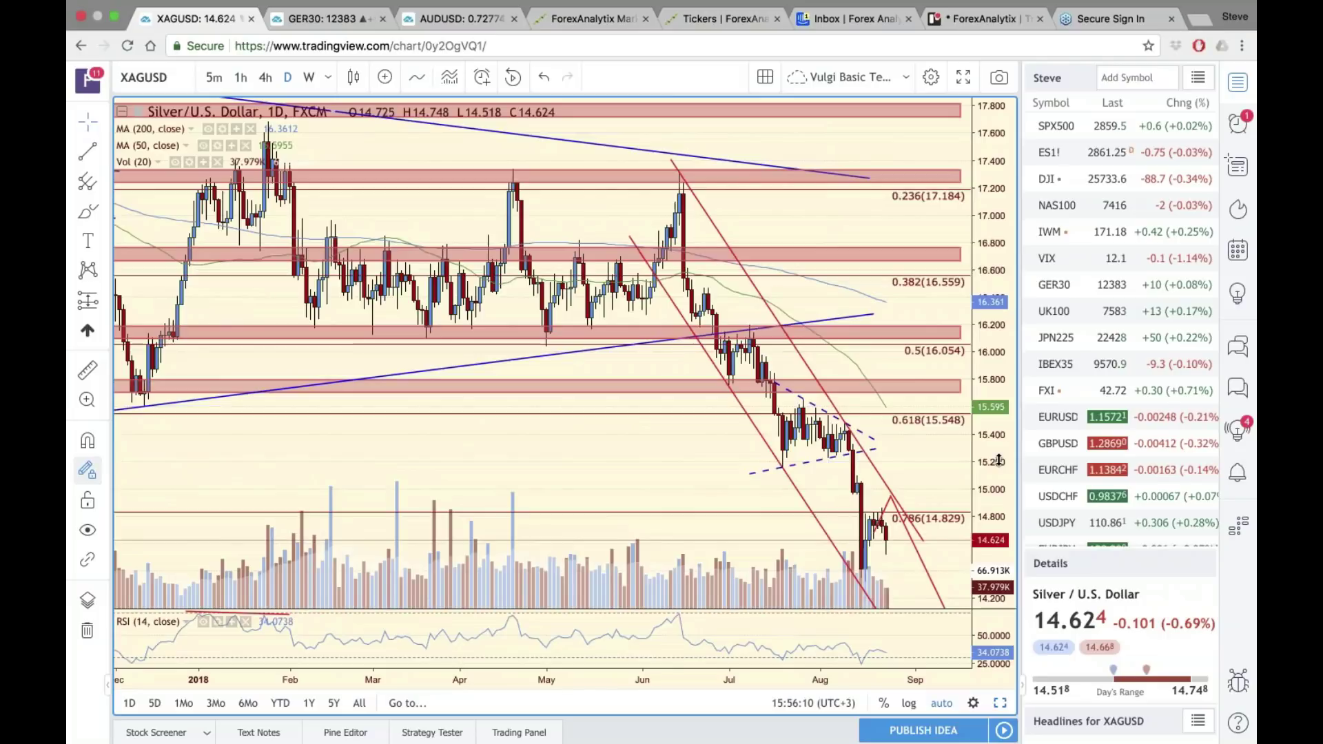
drag(999, 460, 995, 510)
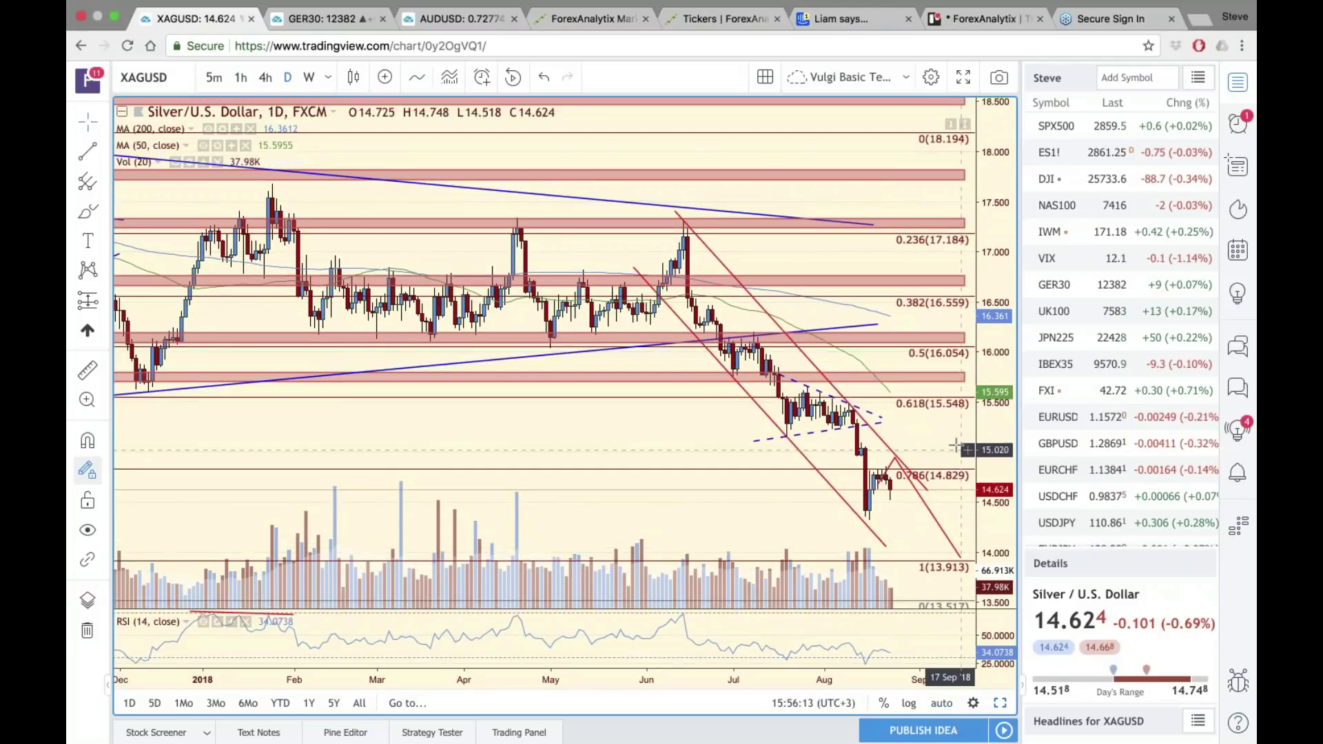
drag(957, 446, 941, 414)
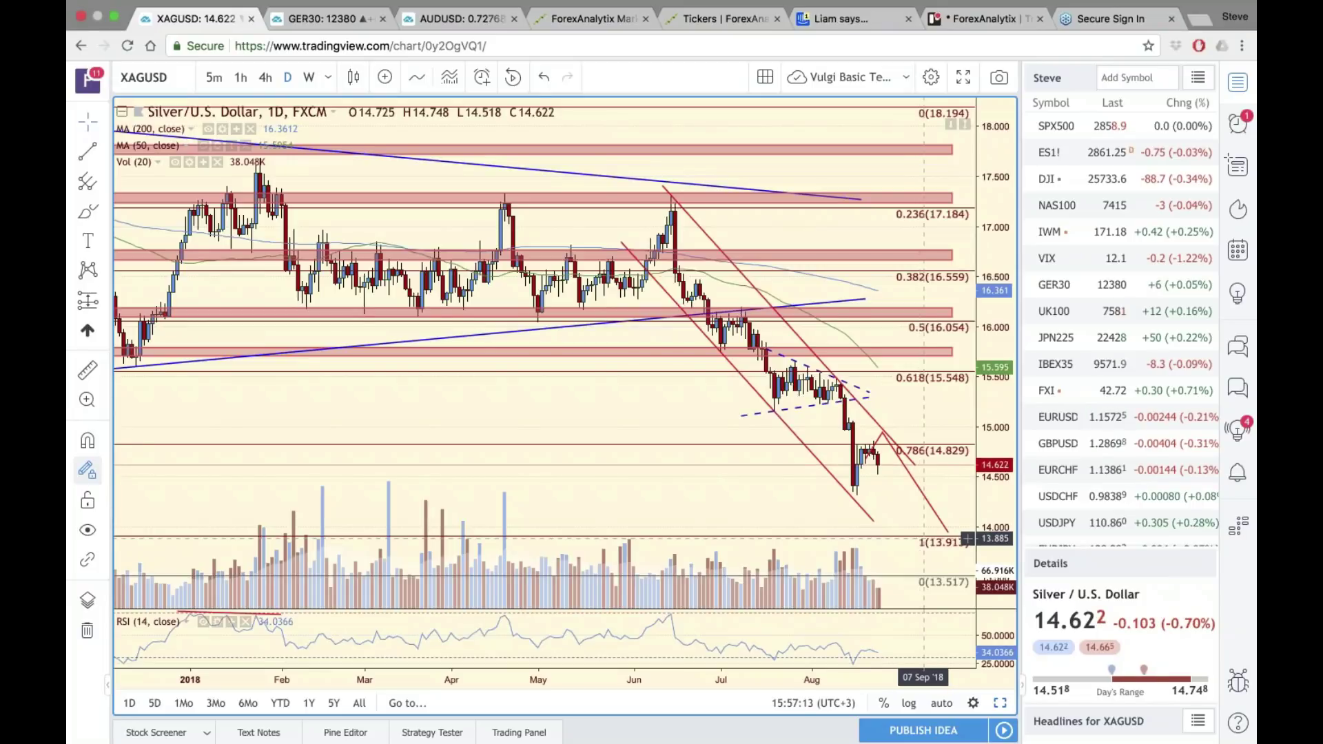
- Restore the six-chart grid, then compress and pan AUDUSD to show extensions down to 0.71065
click(1000, 703)
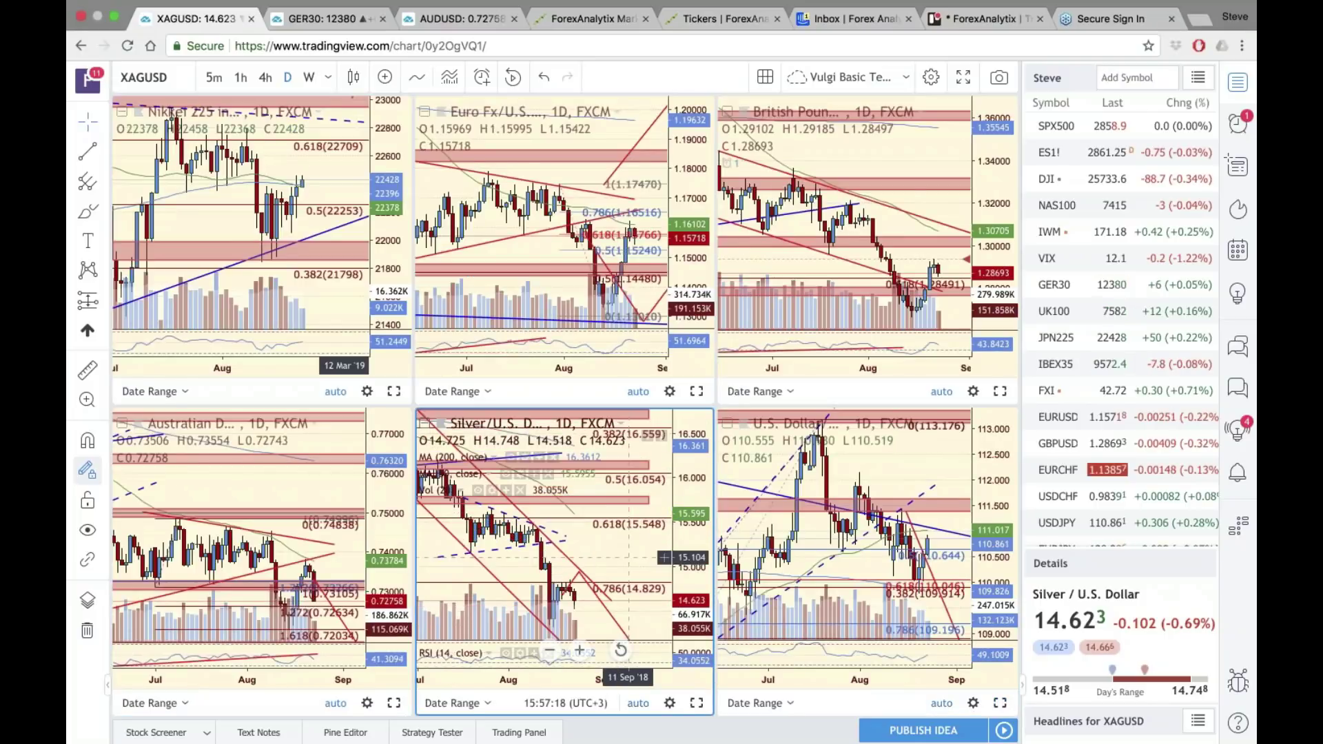
scroll(647, 559, left, 3)
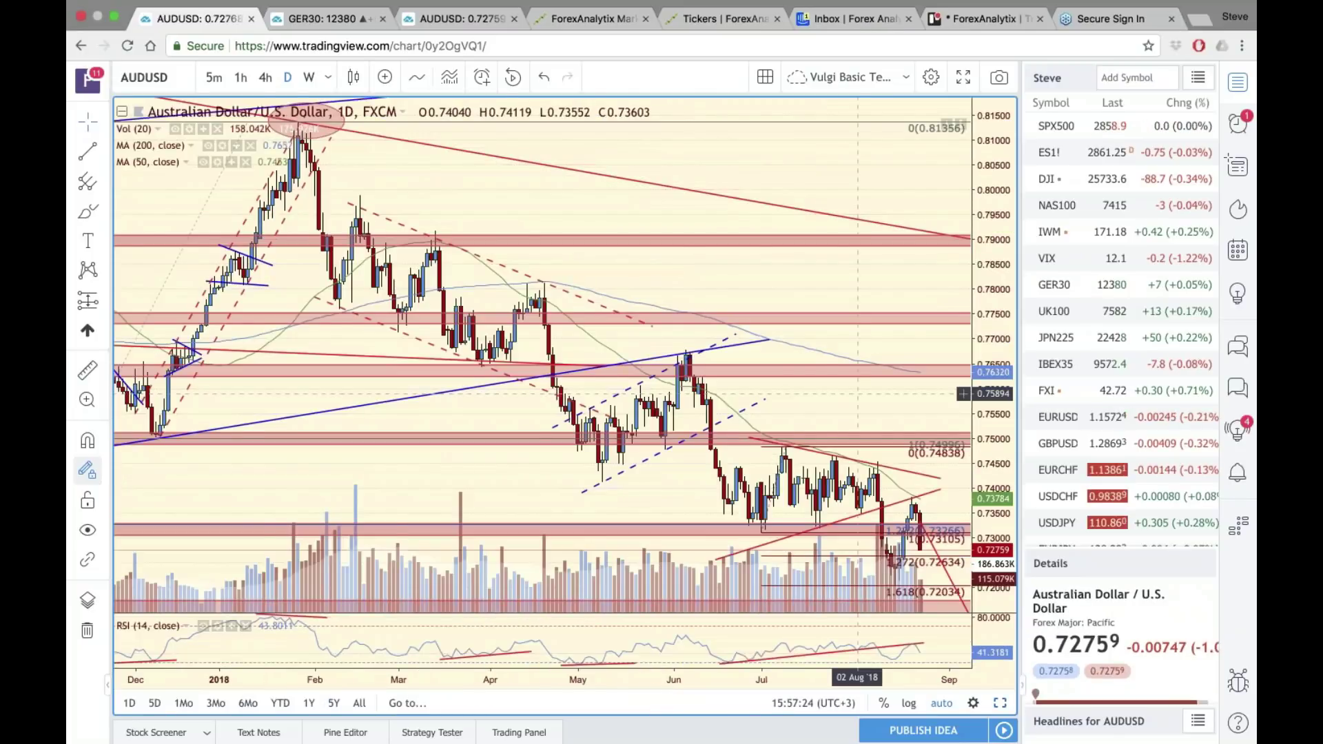
scroll(848, 379, right, 3)
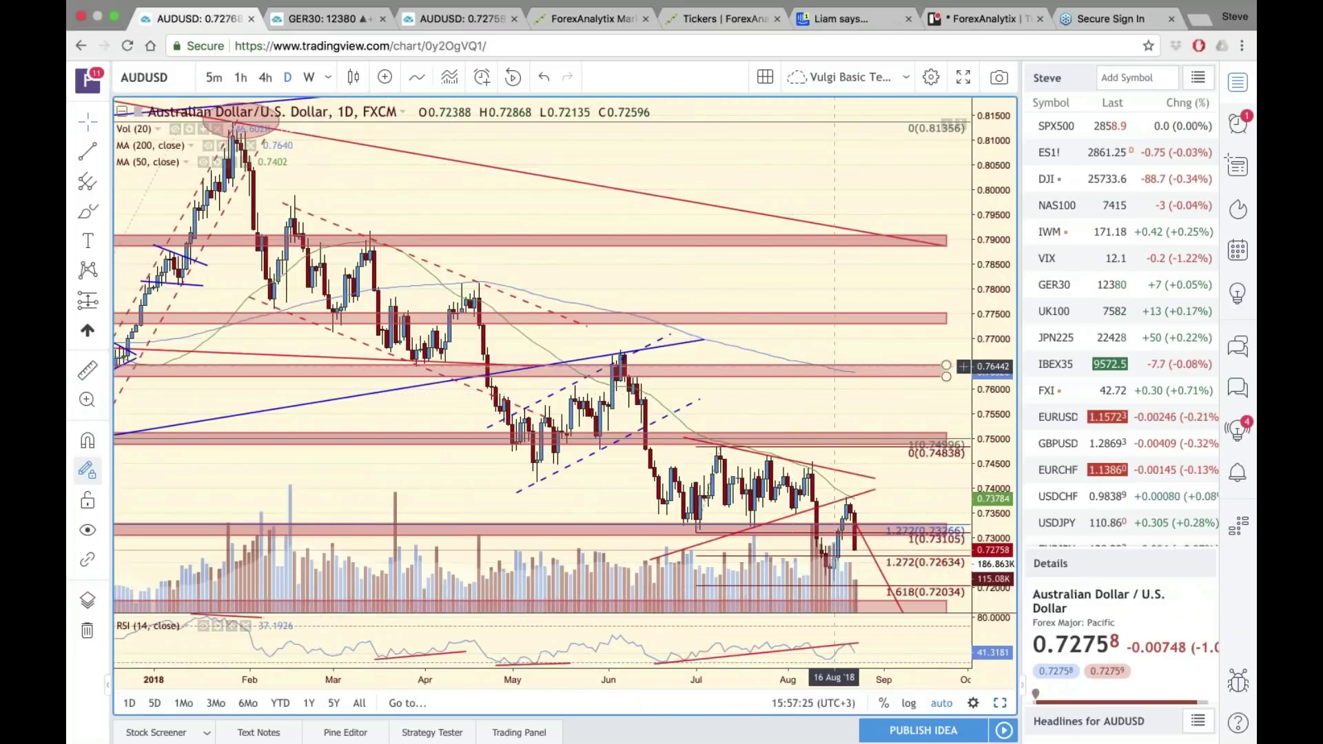
drag(982, 386, 996, 438)
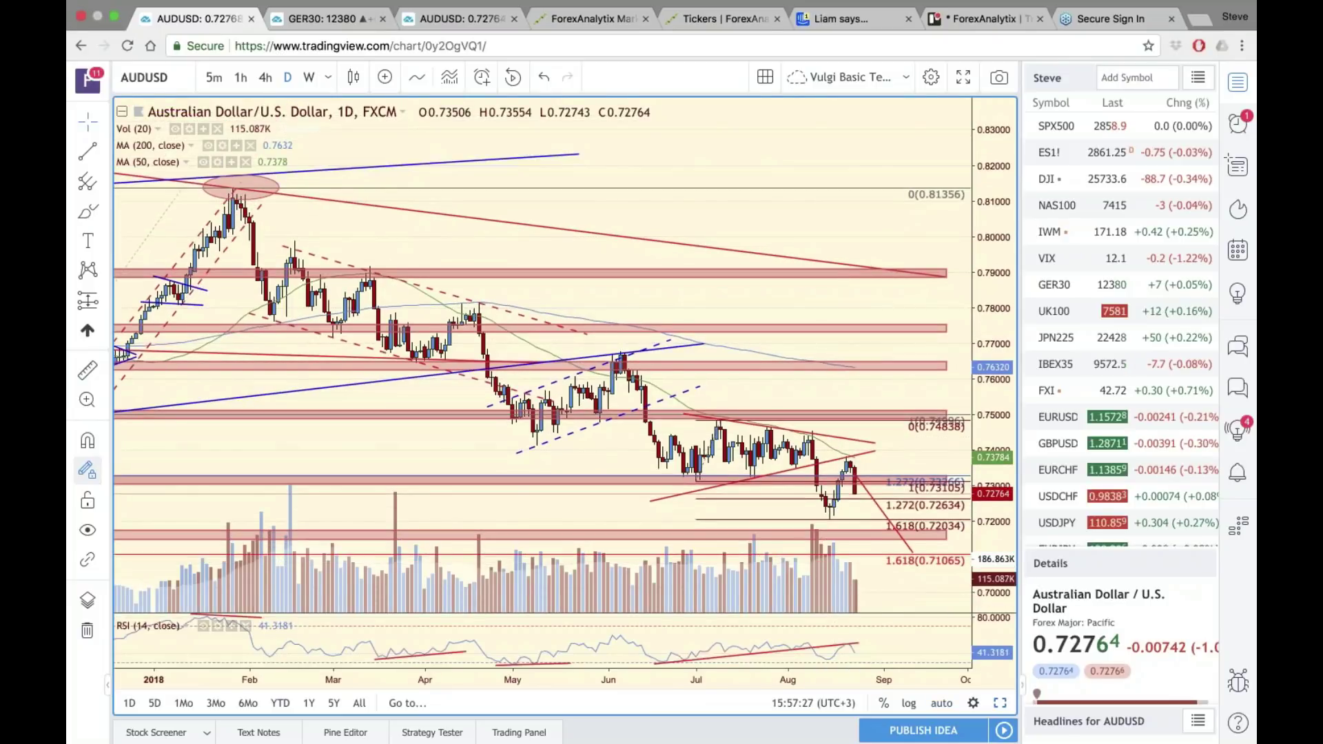
drag(856, 346, 862, 282)
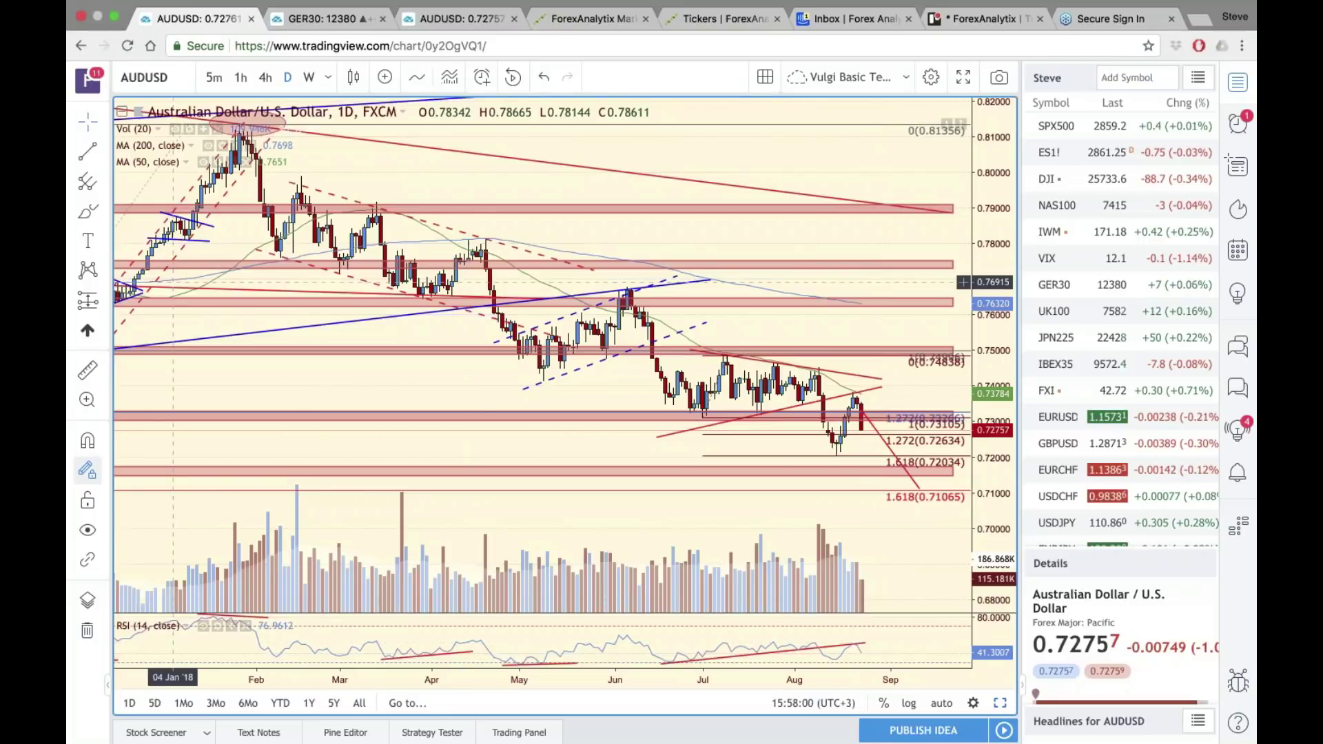
click(174, 72)
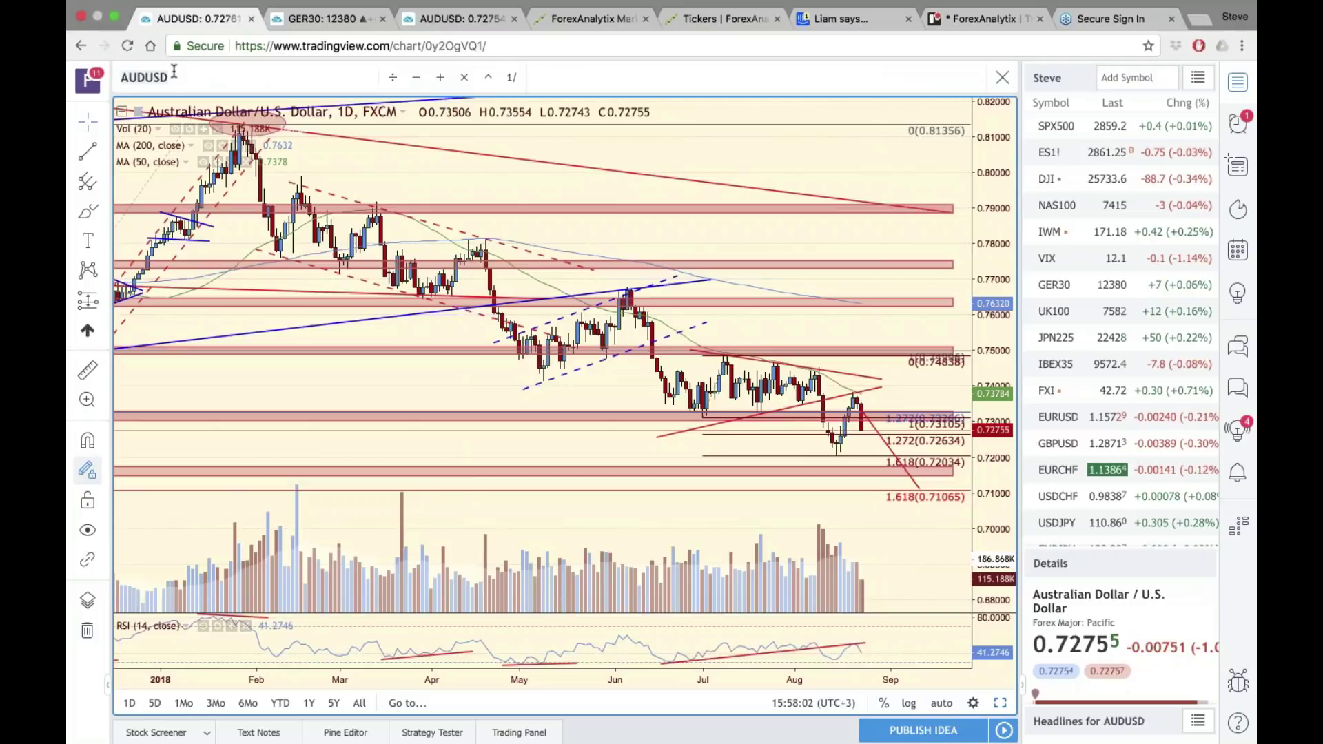
- Load the AUDNZD daily chart and compress its price scale to fit all annotations
key(BackSpace)
key(BackSpace)
key(BackSpace)
text(NZ)
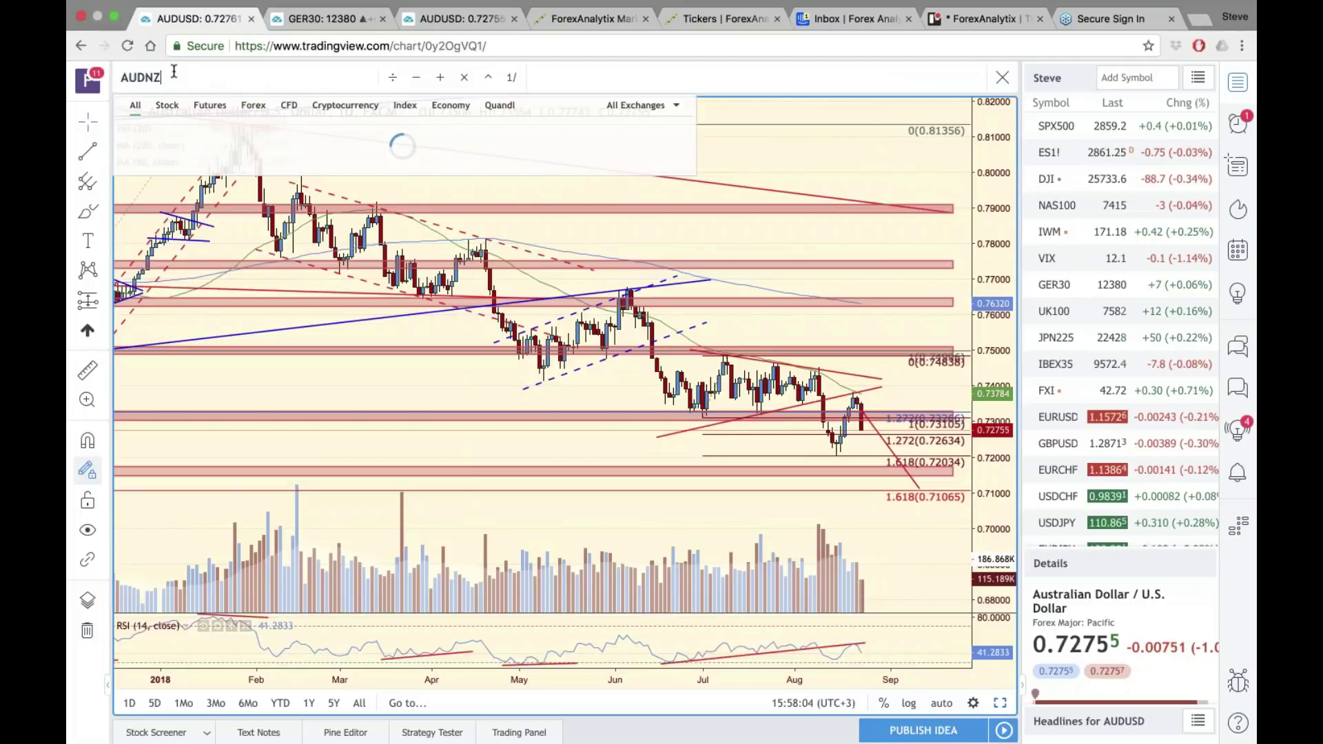
text(D)
key(Return)
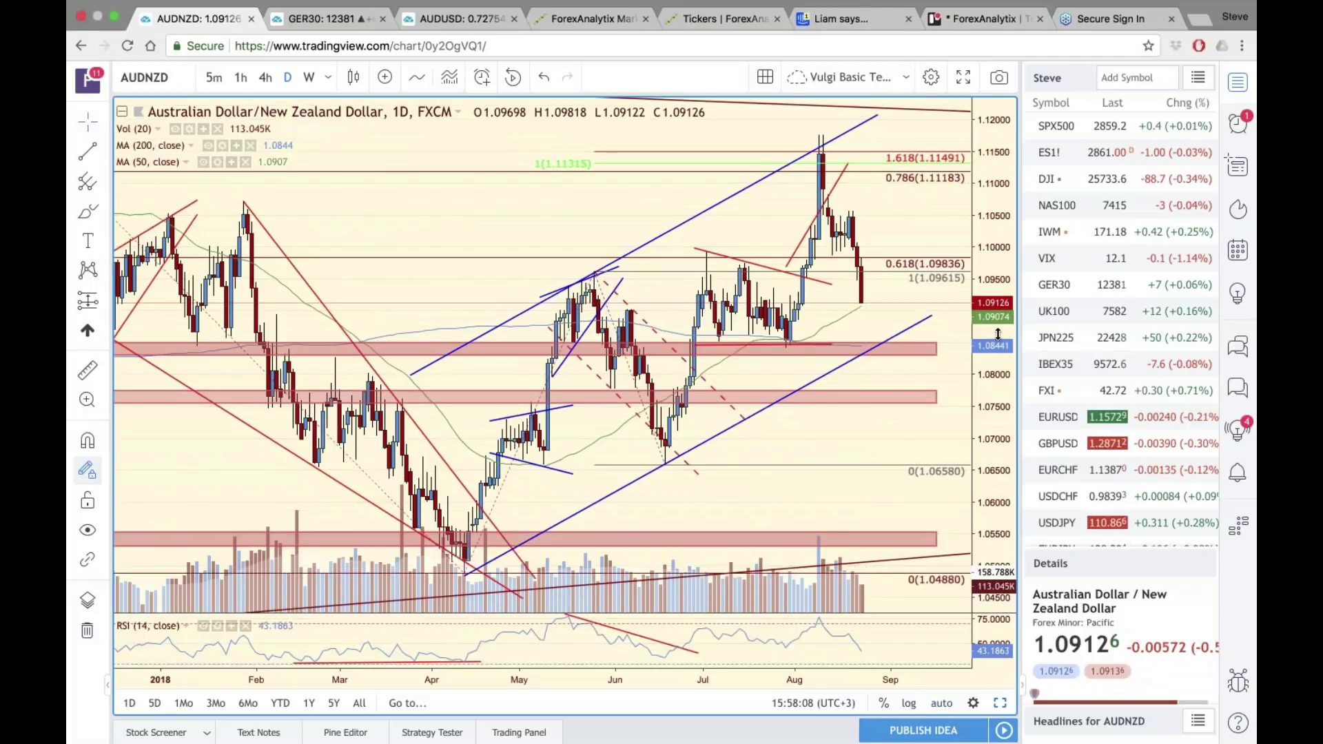
drag(997, 334, 994, 413)
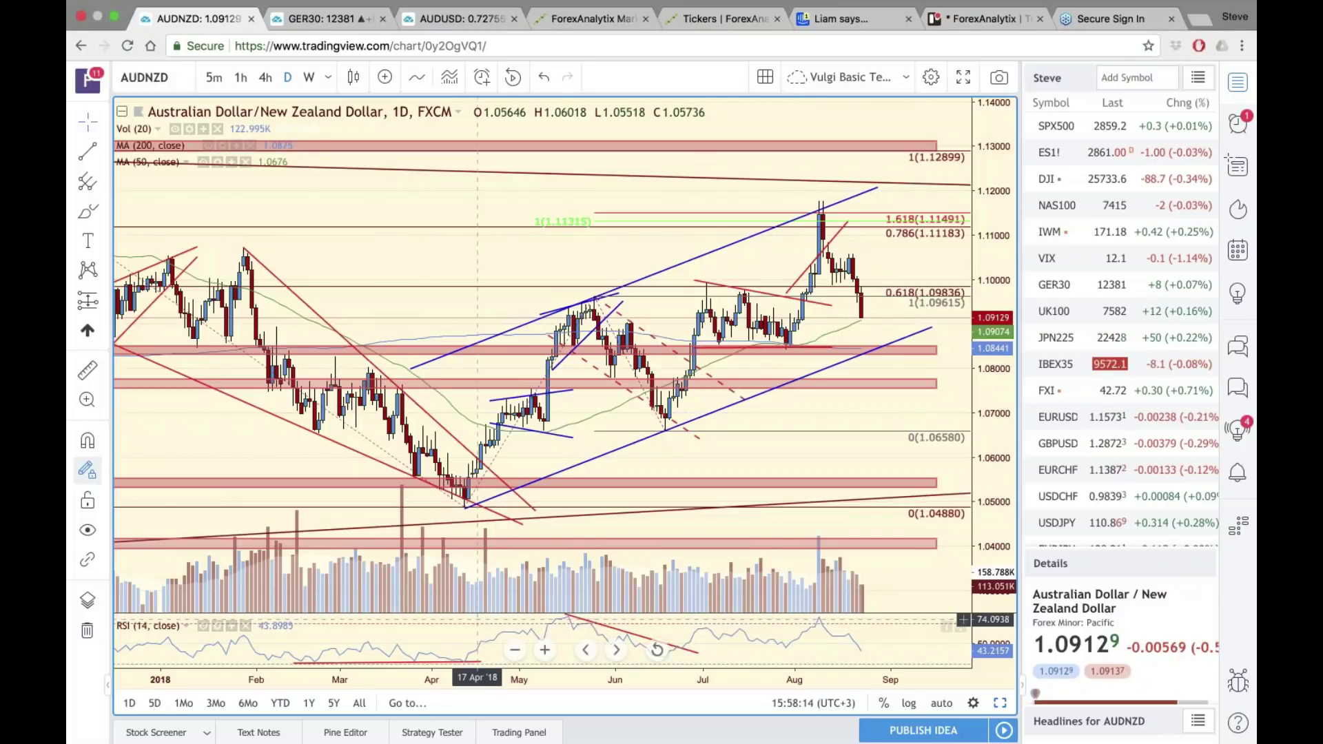
- Zoom out and pan AUDNZD to review its full 2011–2019 history
click(515, 649)
click(515, 650)
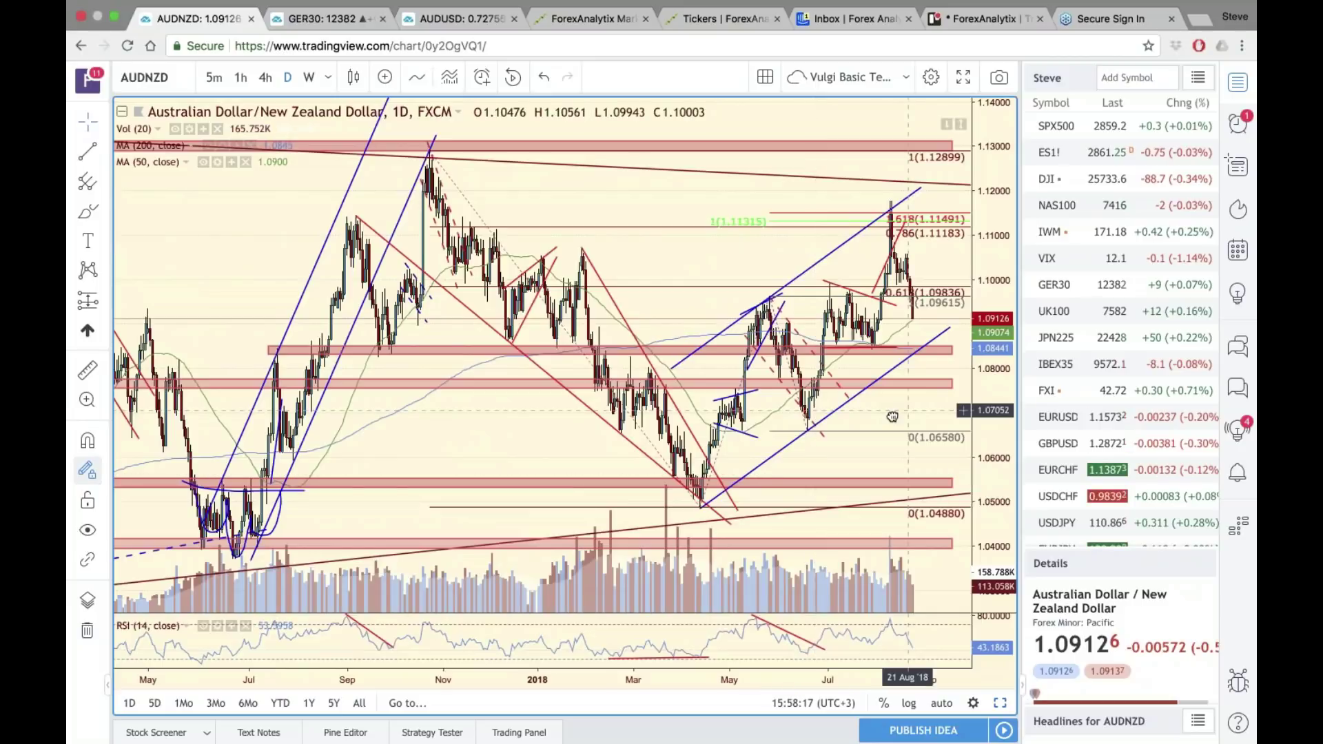
drag(892, 416, 854, 427)
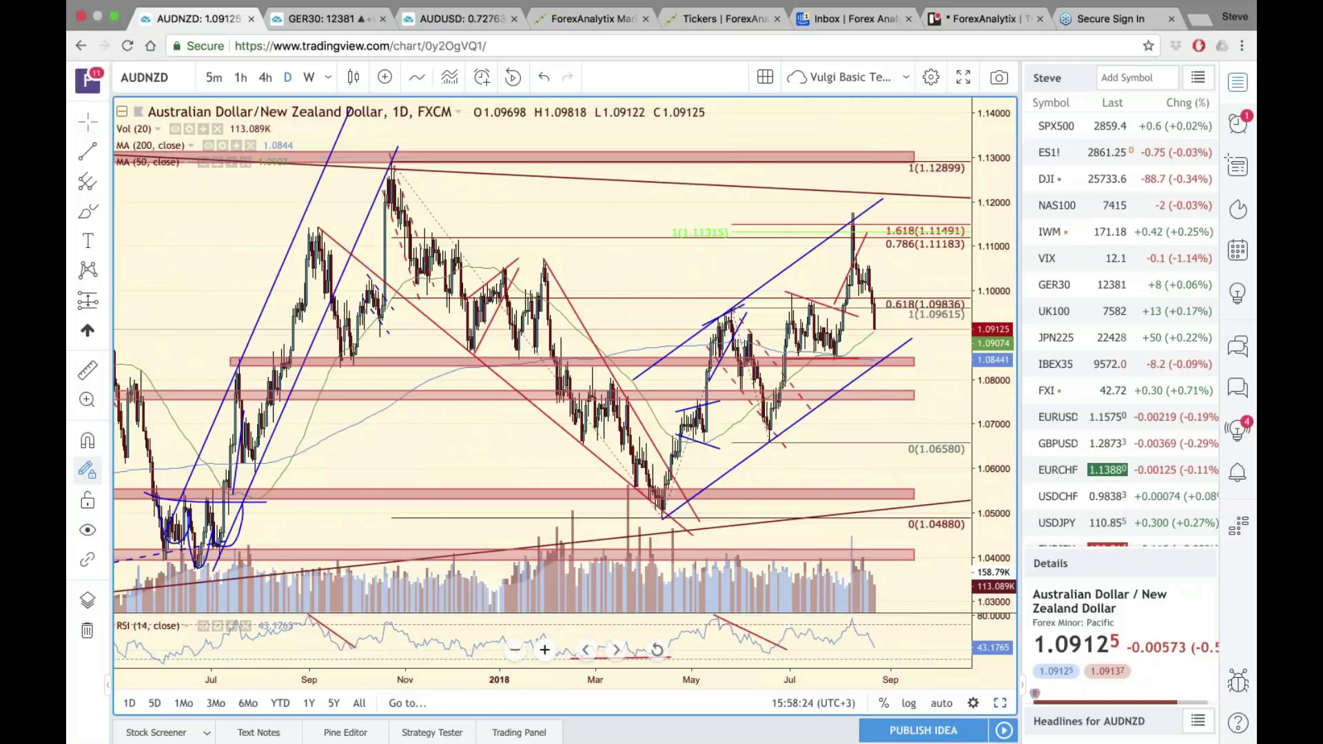
click(515, 649)
scroll(772, 503, down, 2)
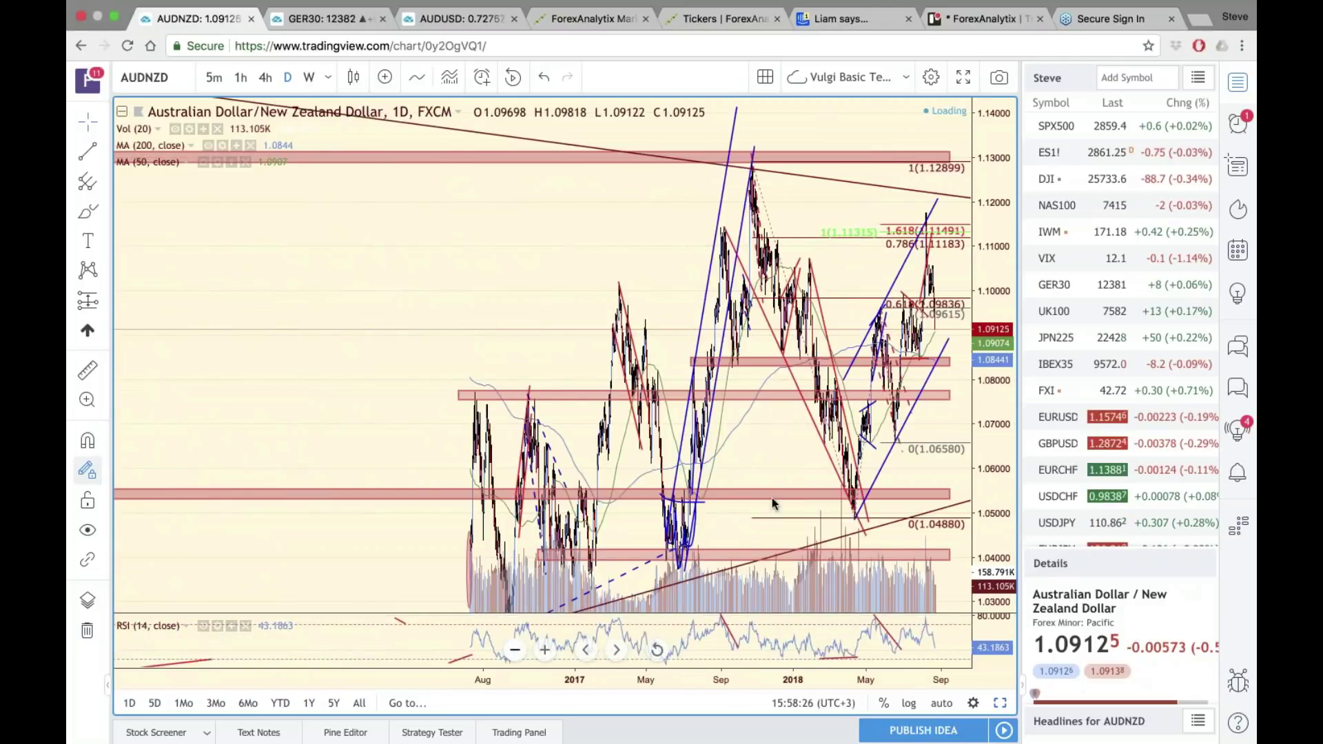
scroll(771, 498, down, 1)
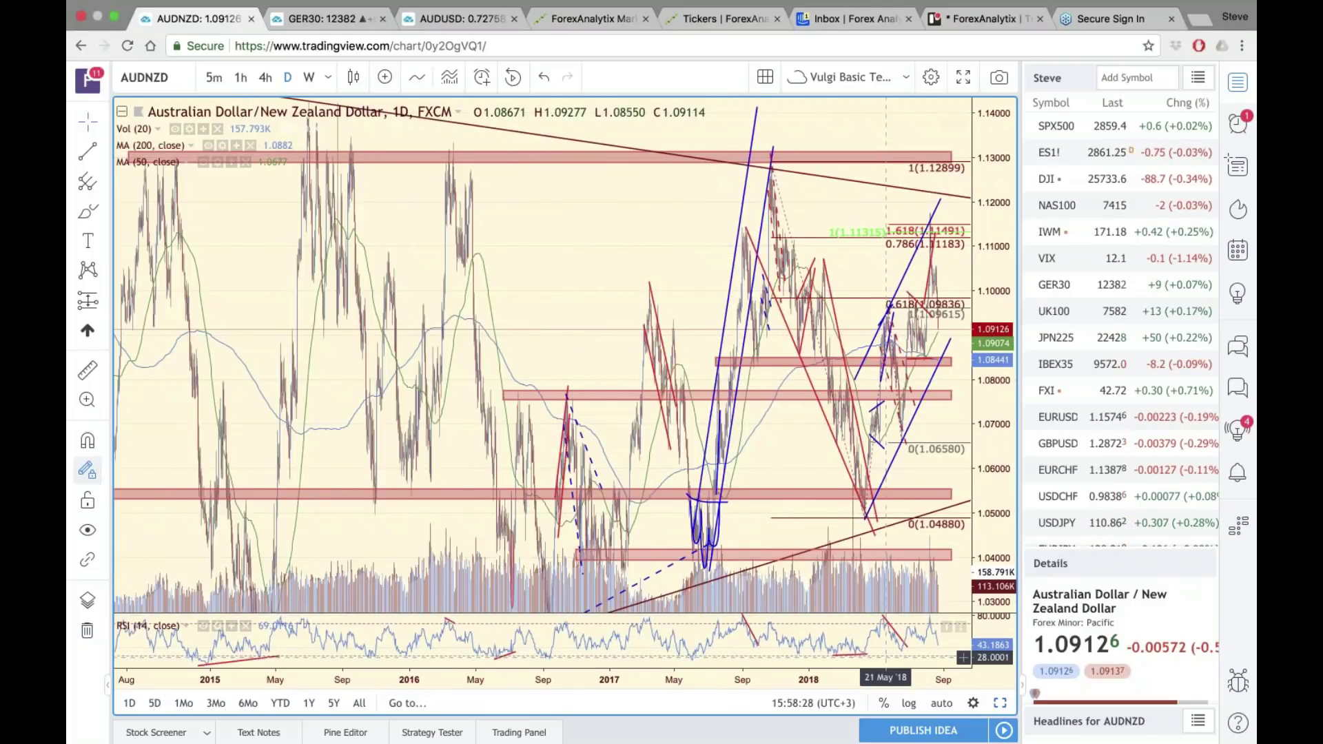
scroll(543, 356, up, 1)
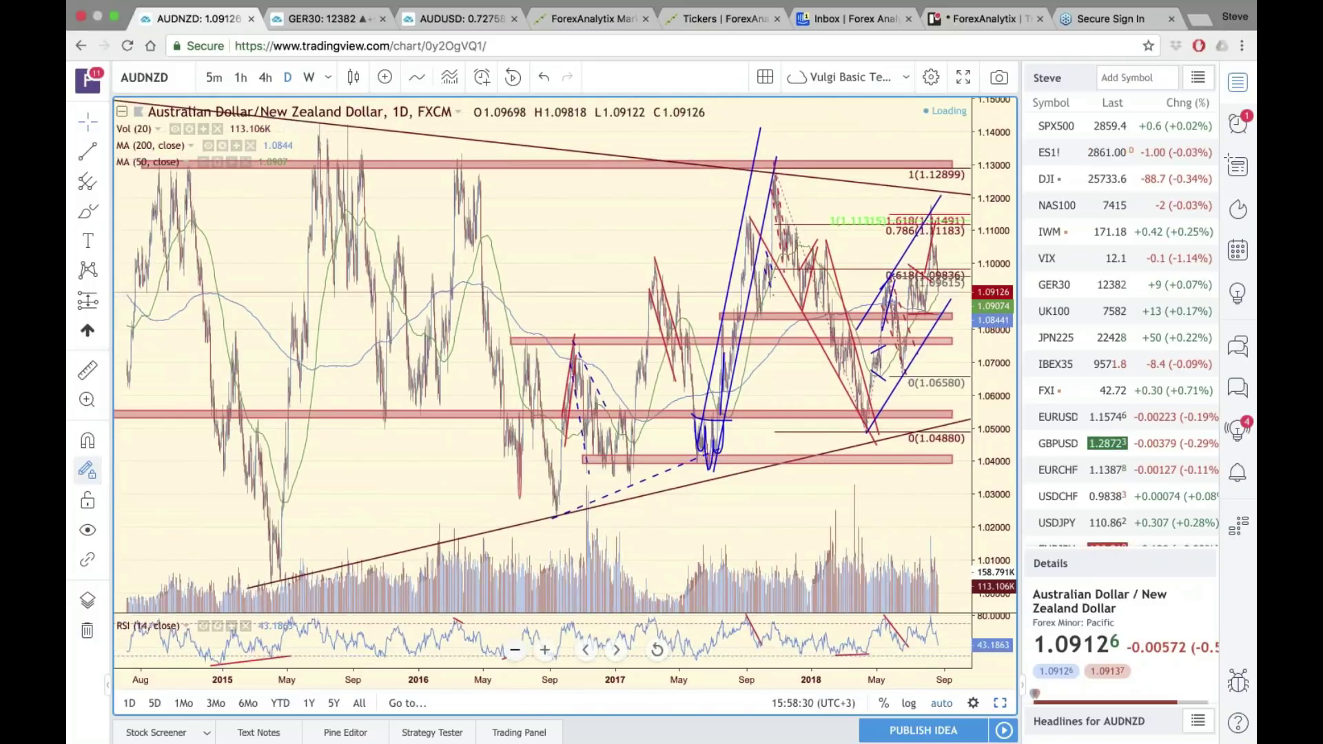
scroll(543, 356, down, 3)
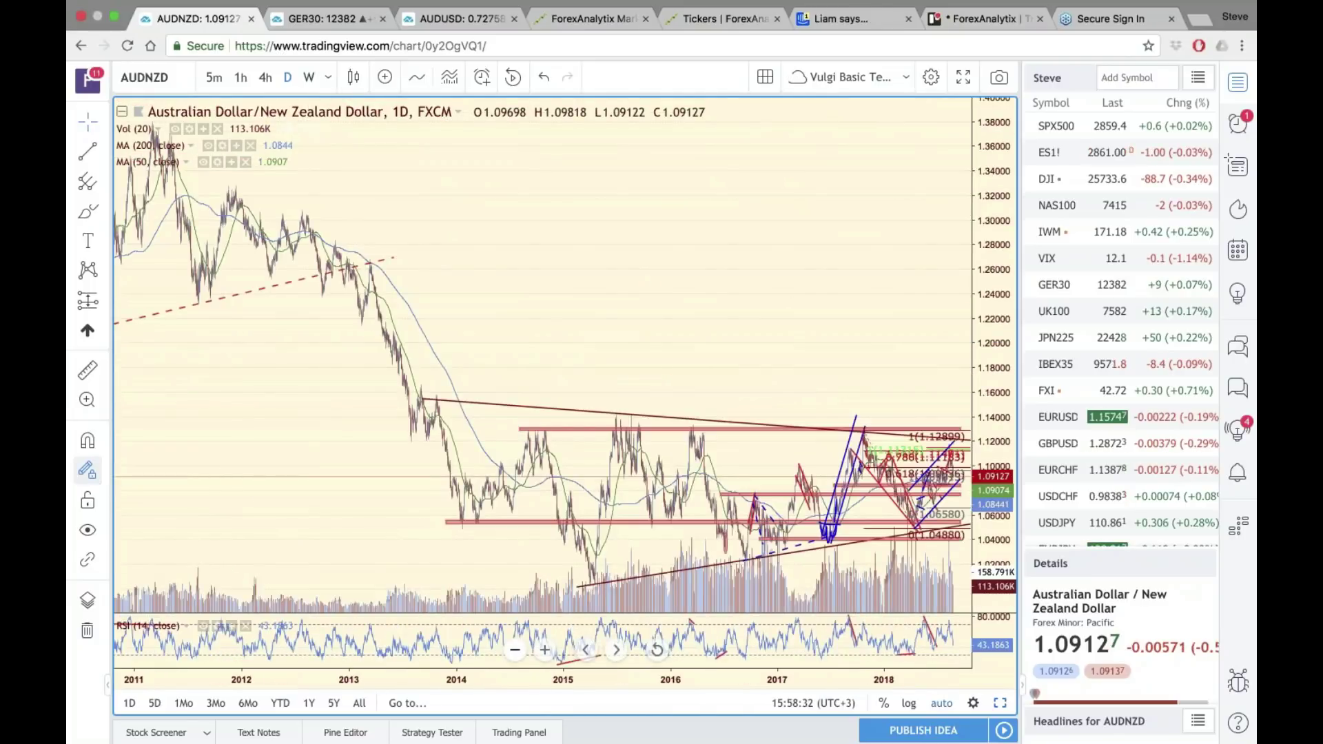
drag(861, 274, 807, 273)
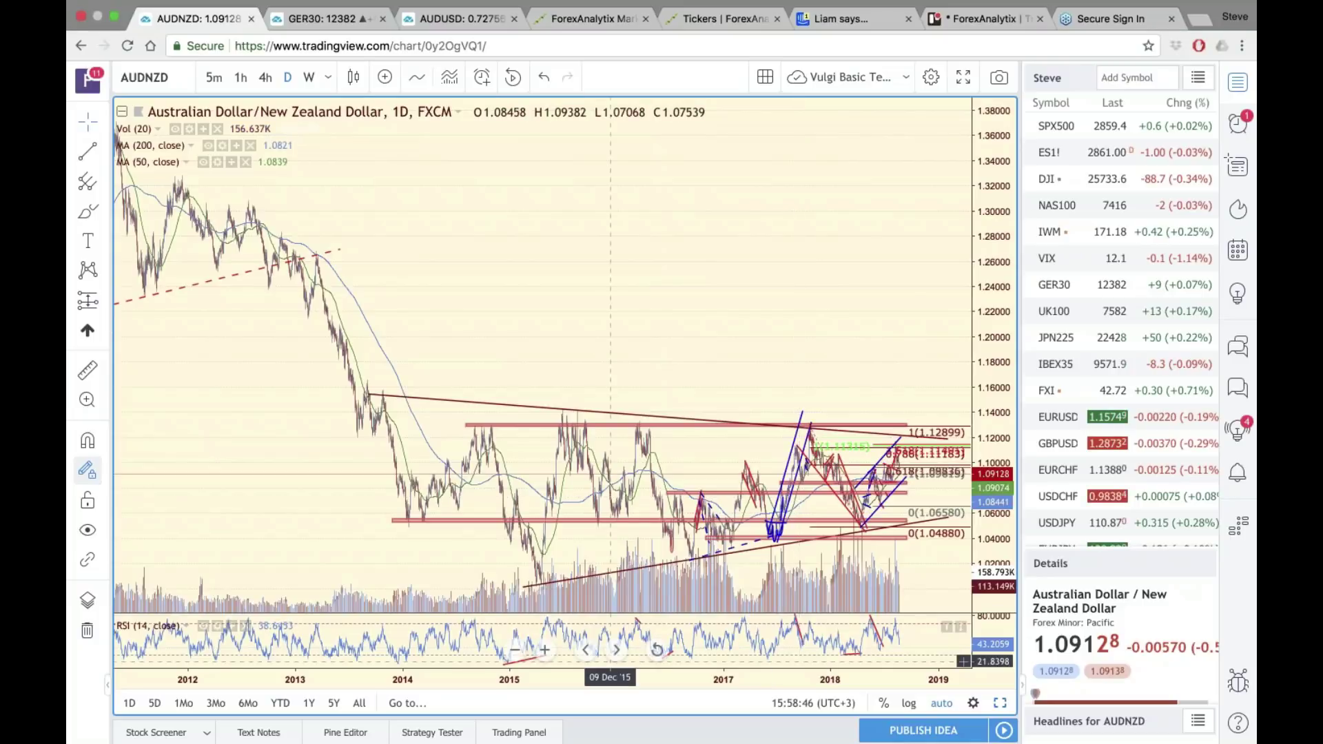
scroll(609, 413, up, 2)
scroll(564, 386, up, 2)
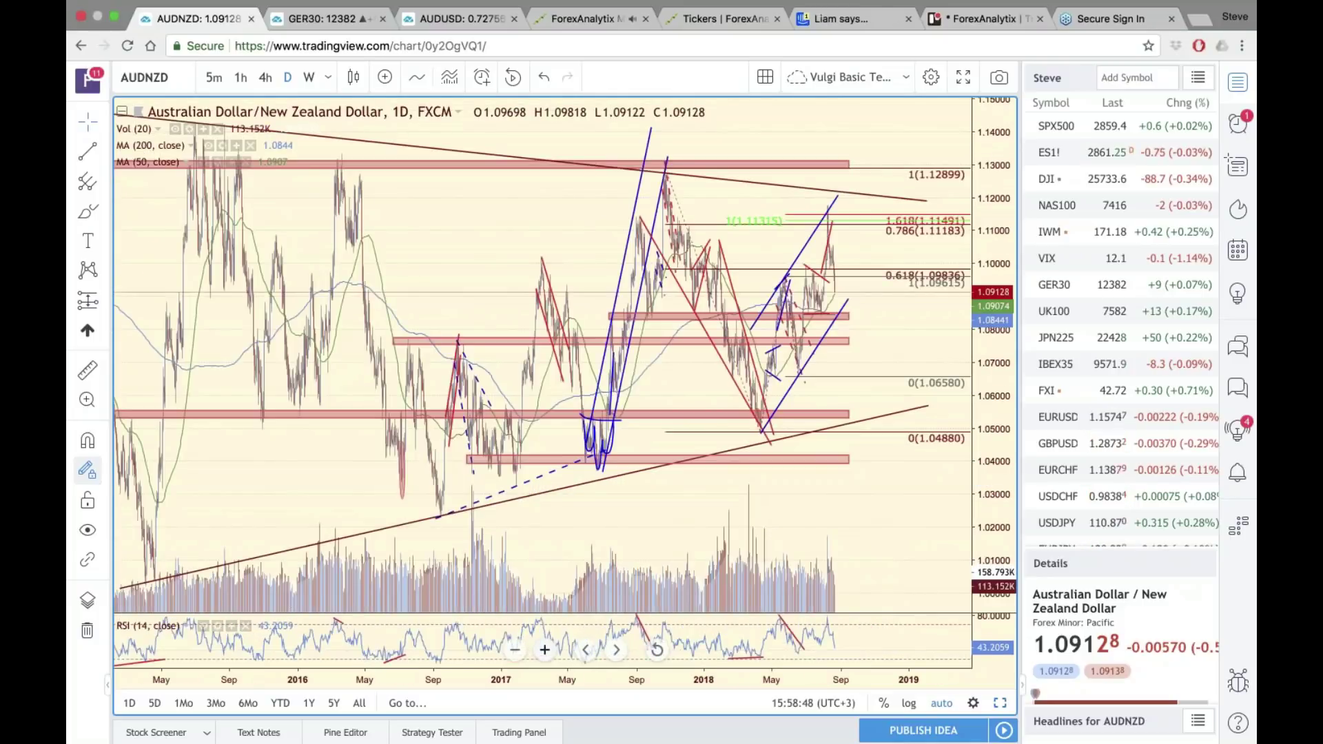
scroll(564, 387, up, 2)
- Zoom back to the mid-2017 onward view and select the red dashed trendline and pink support zone
click(547, 651)
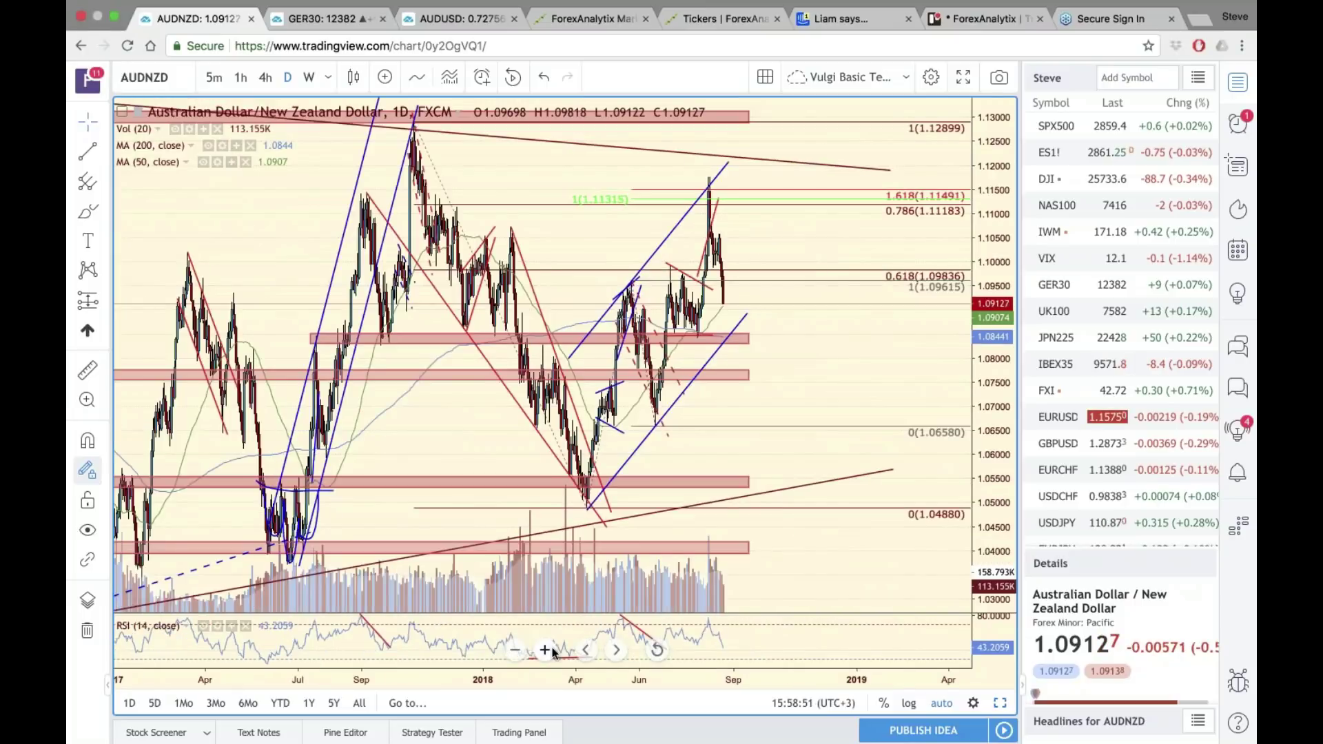
click(548, 651)
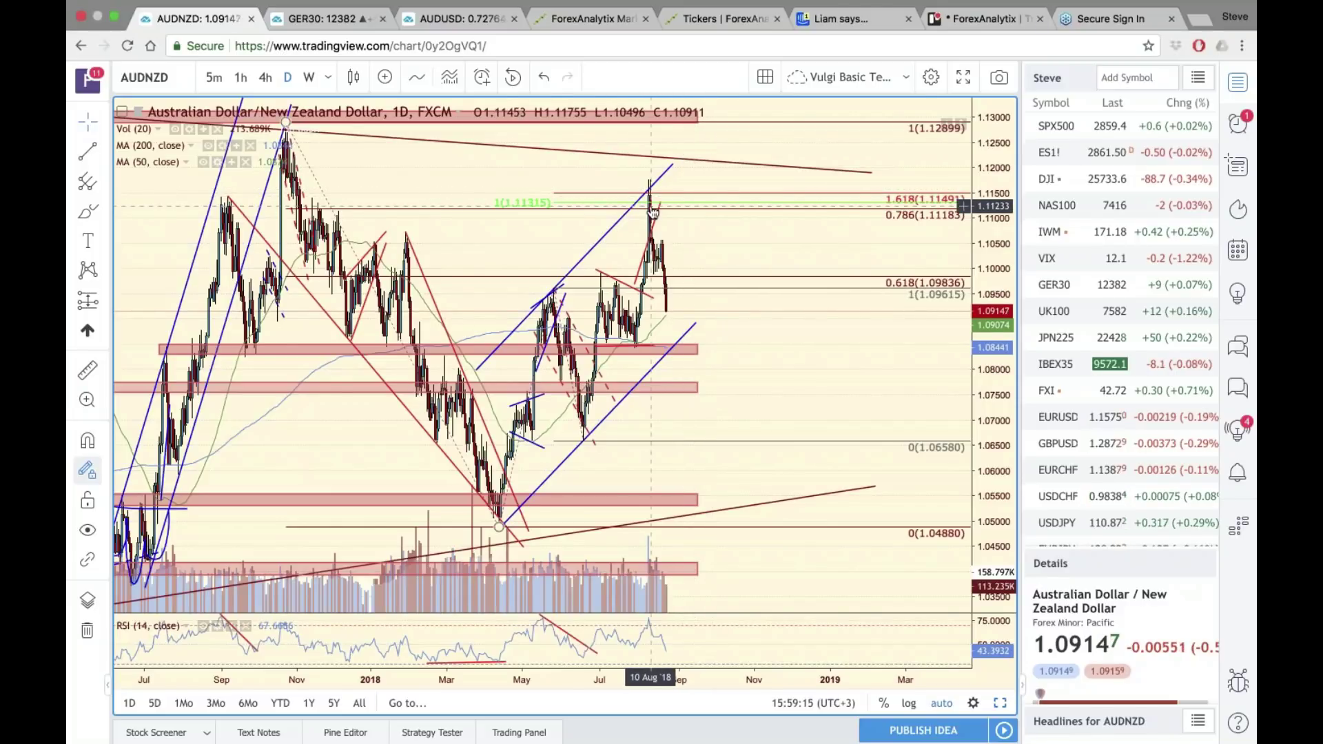
click(556, 308)
click(635, 506)
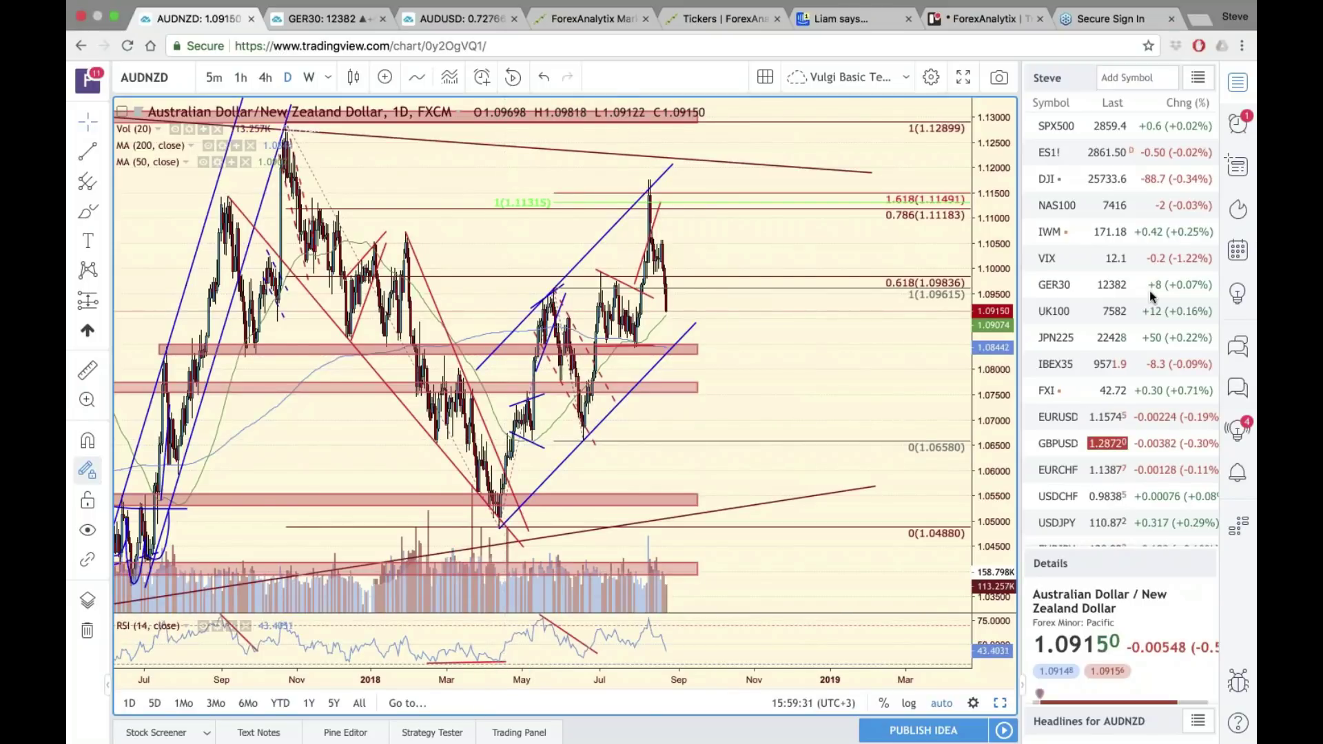
drag(497, 521, 541, 309)
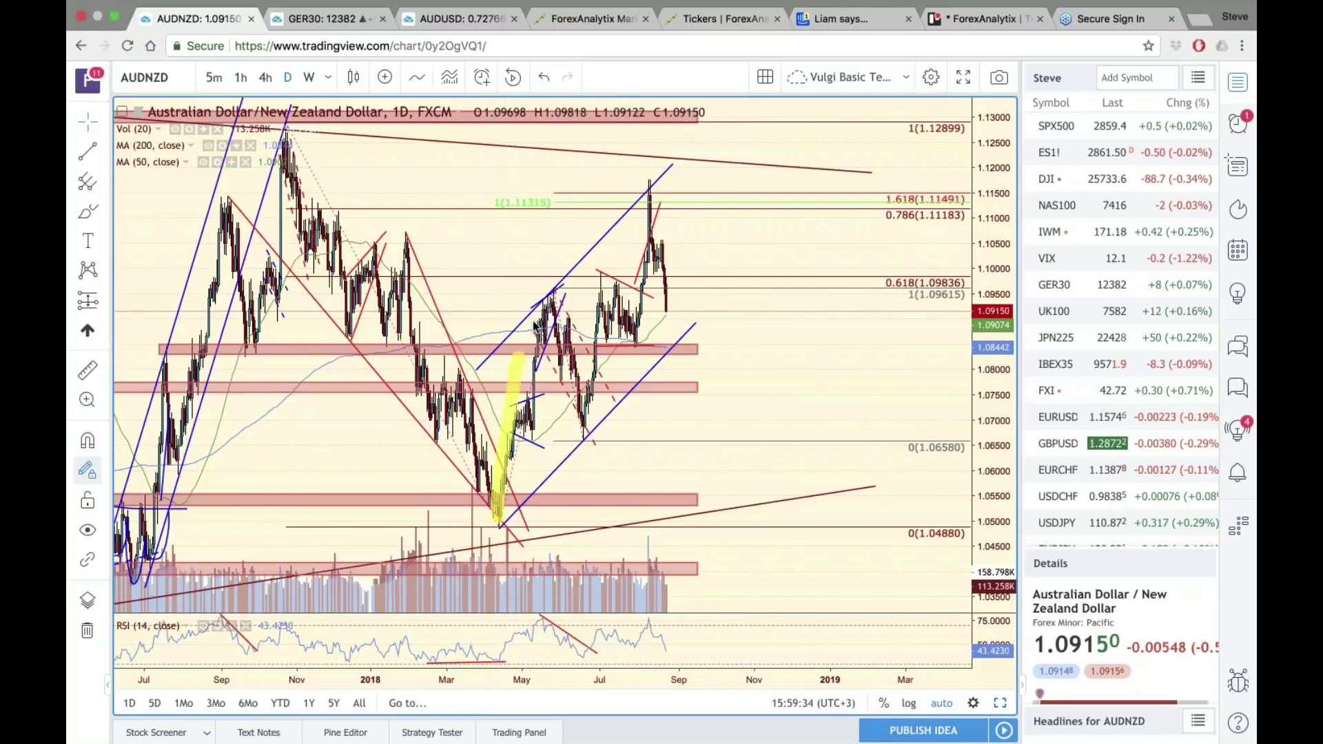
mouse_move(584, 433)
mouse_down()
mouse_move(601, 291)
mouse_move(650, 185)
mouse_move(594, 201)
mouse_up()
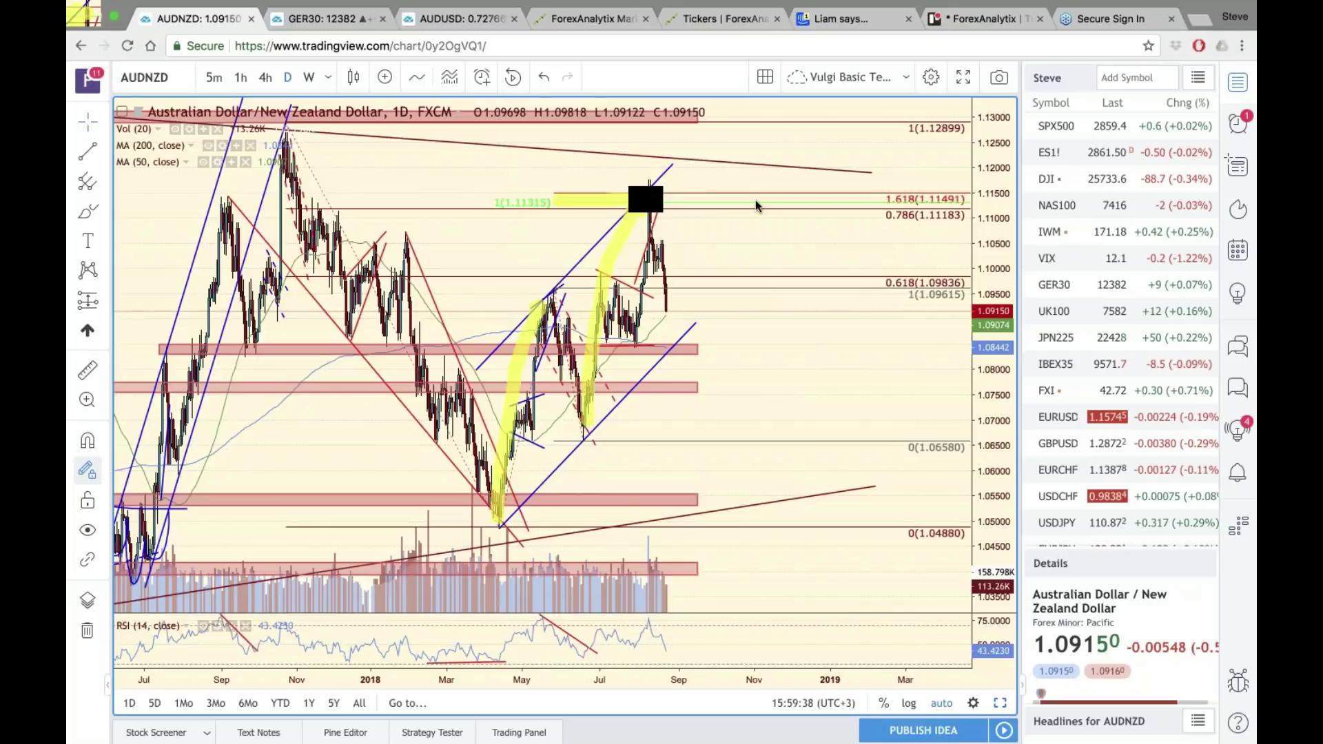
drag(733, 180, 630, 186)
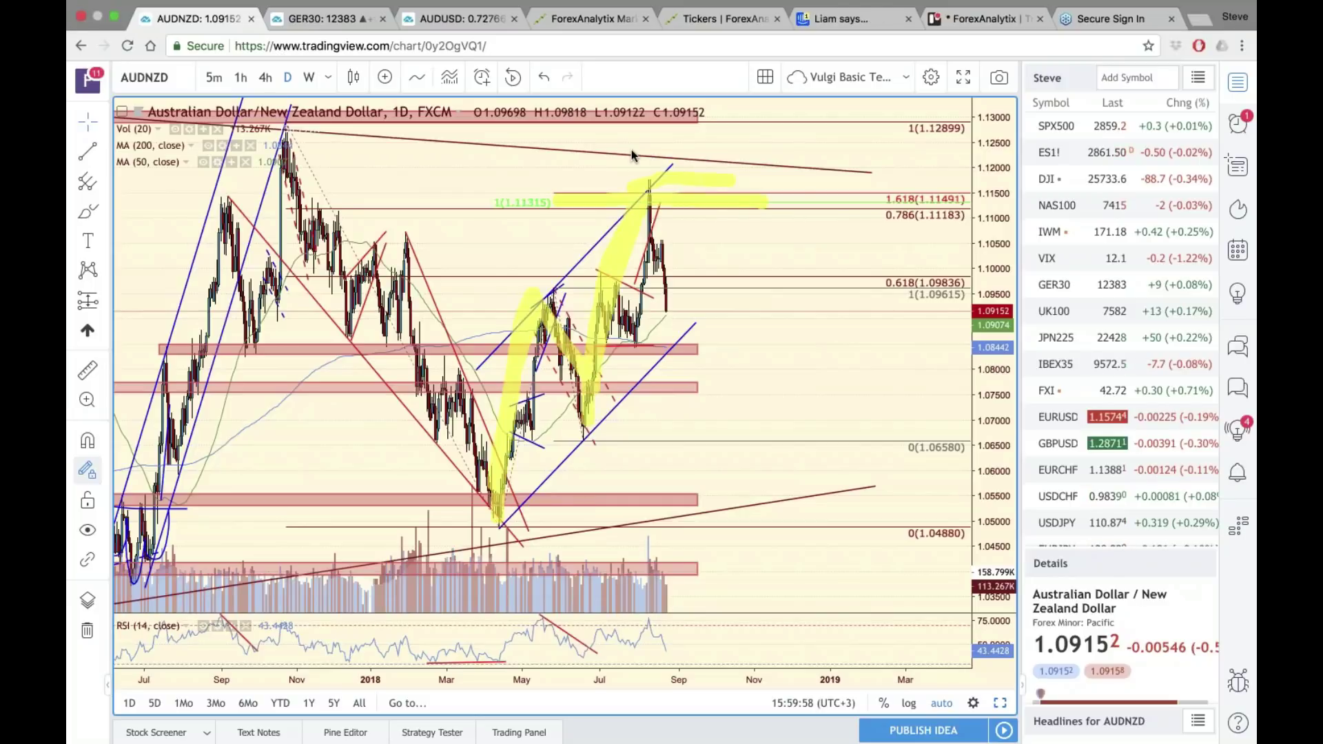
drag(638, 155, 672, 162)
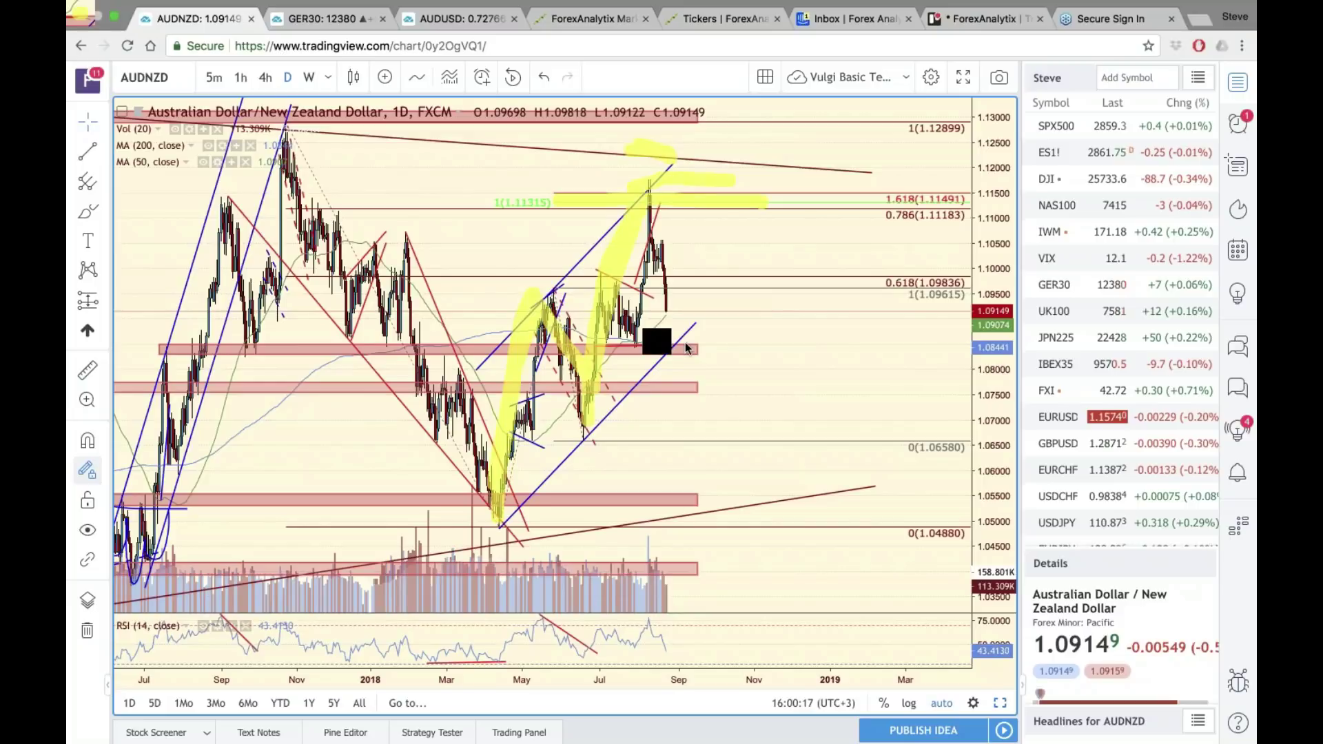
mouse_move(686, 345)
mouse_down()
mouse_move(788, 490)
mouse_move(804, 482)
mouse_up()
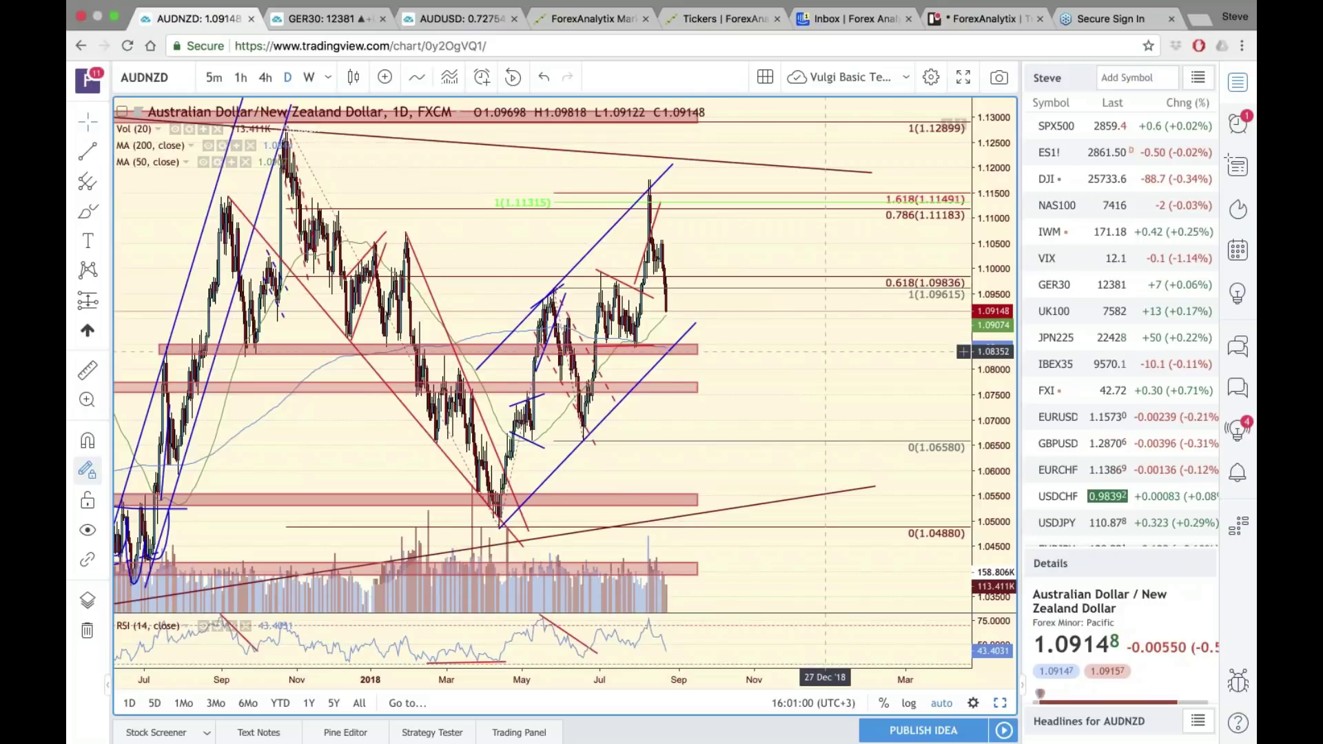
- Bring earlier 2017 history into view, then switch the chart to AUDJPY
drag(825, 351, 1050, 381)
click(181, 66)
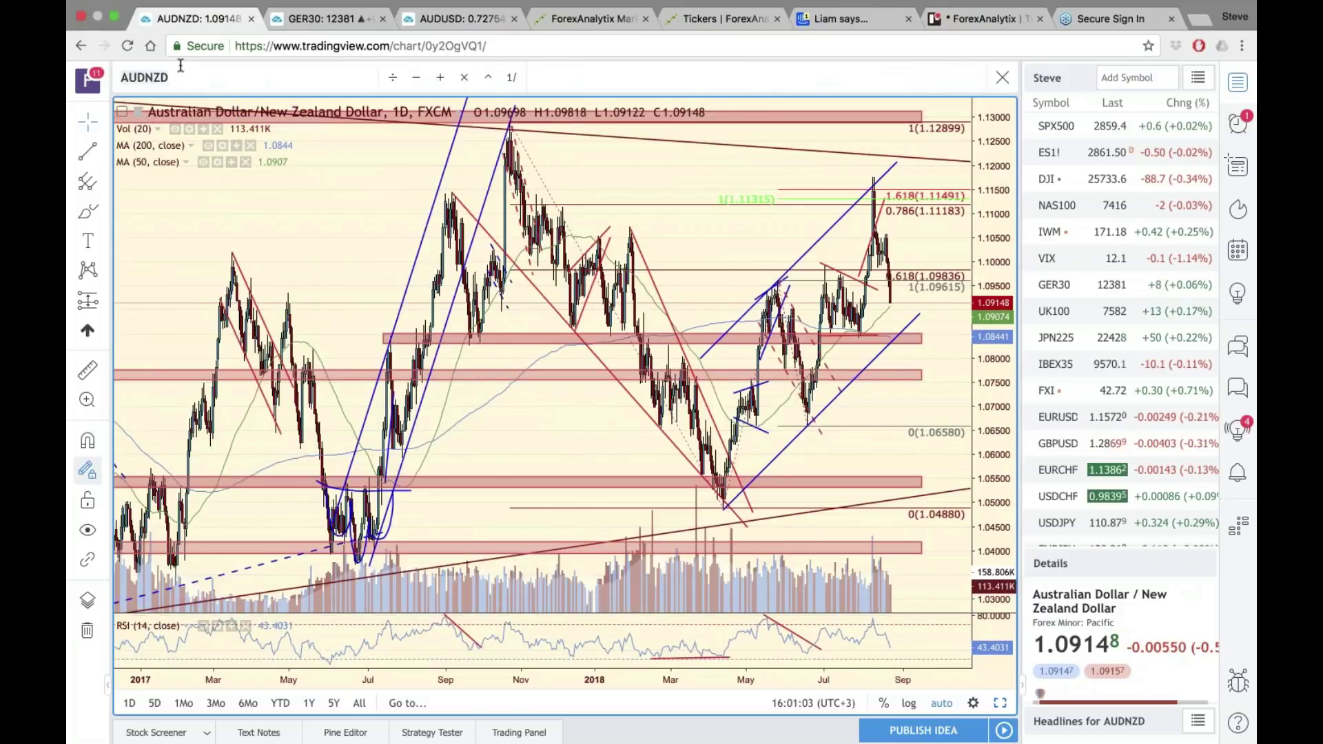
text(AUDJPY)
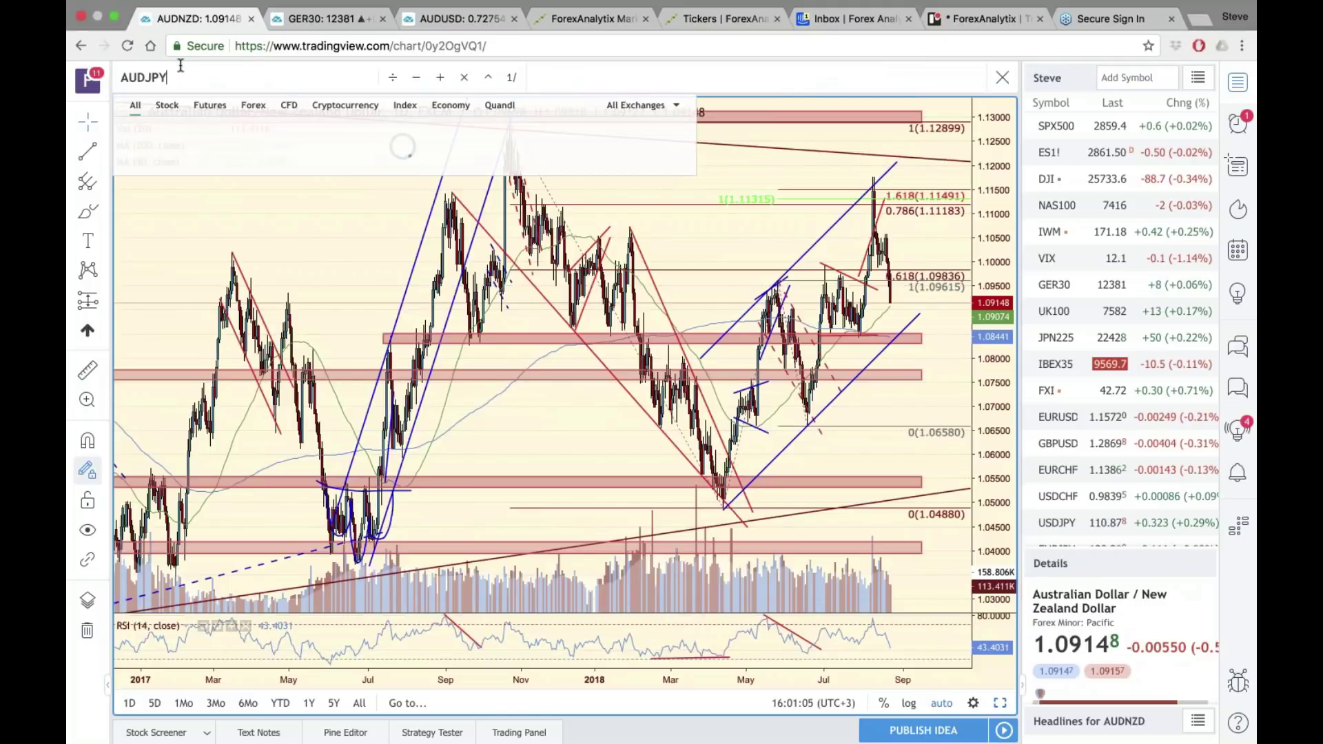
key(Return)
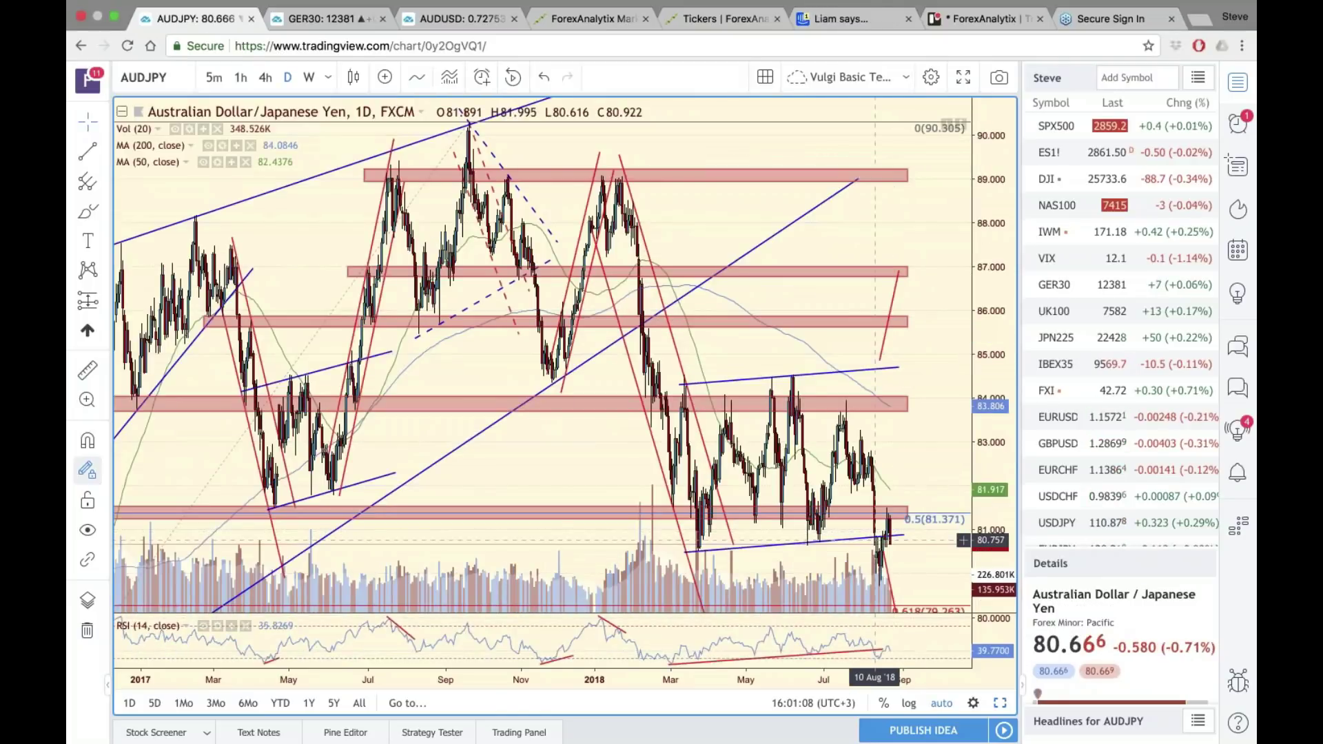
- Zoom AUDJPY out to 2015, back in on the last year, and select the red projection line
click(515, 649)
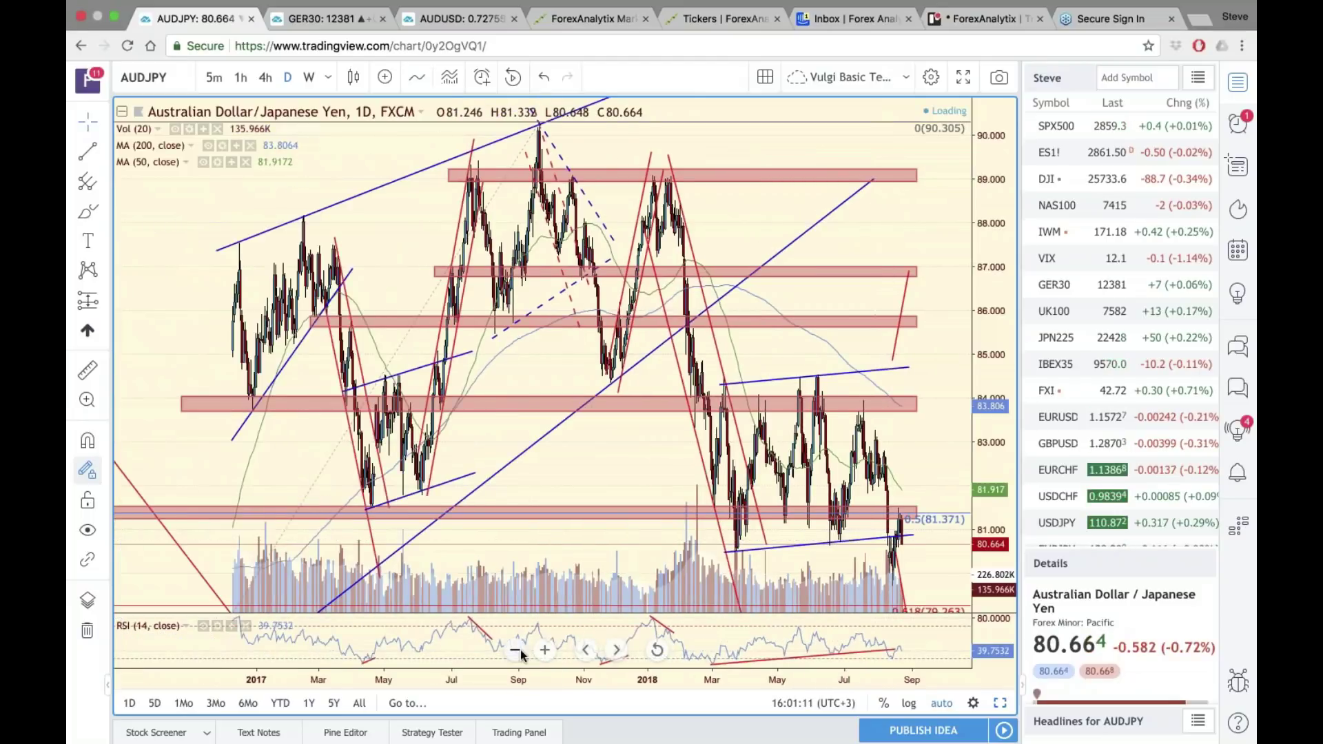
click(515, 649)
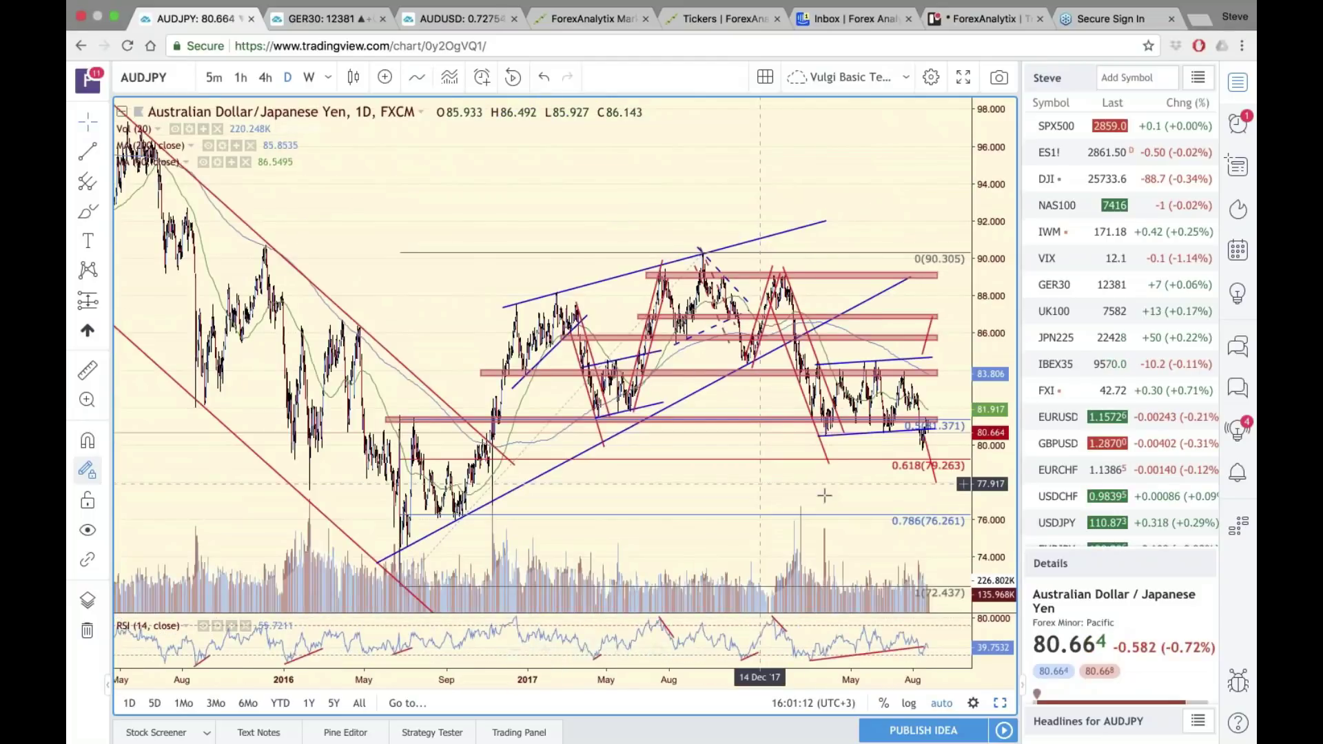
drag(824, 495, 771, 498)
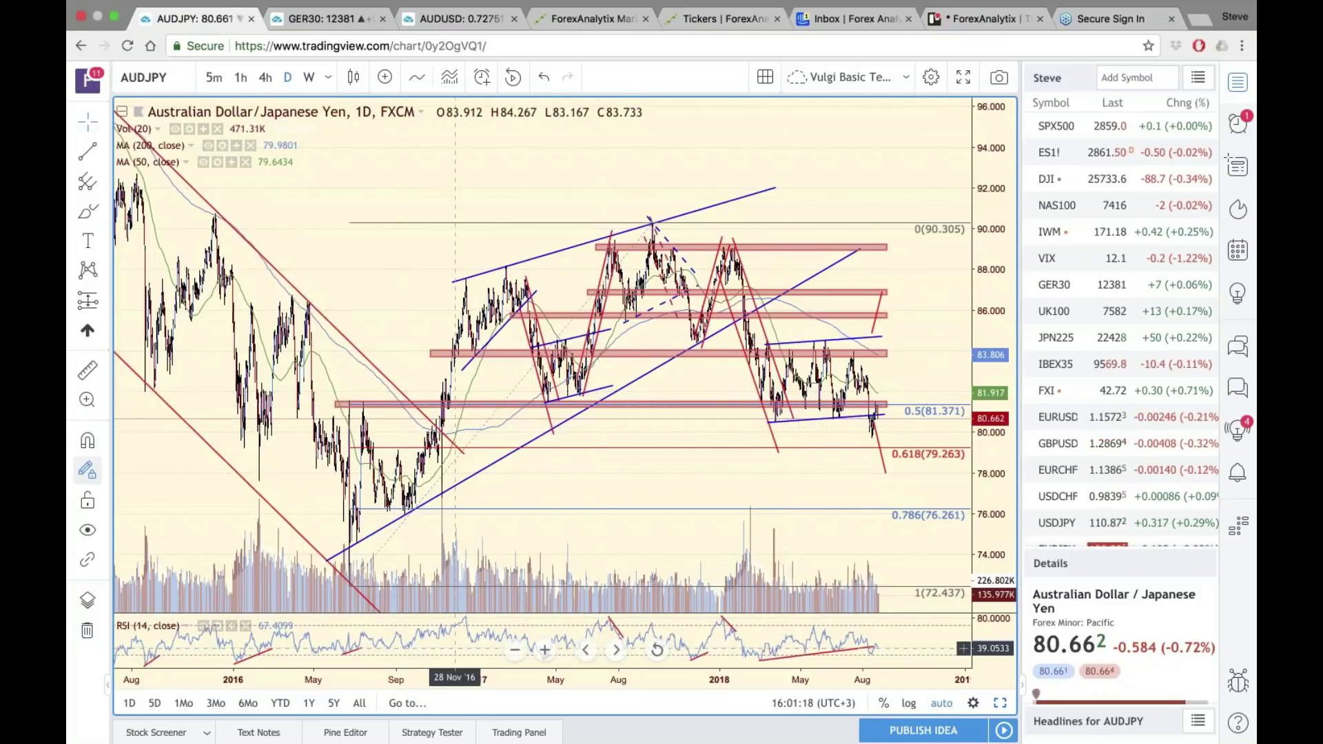
click(544, 650)
click(545, 650)
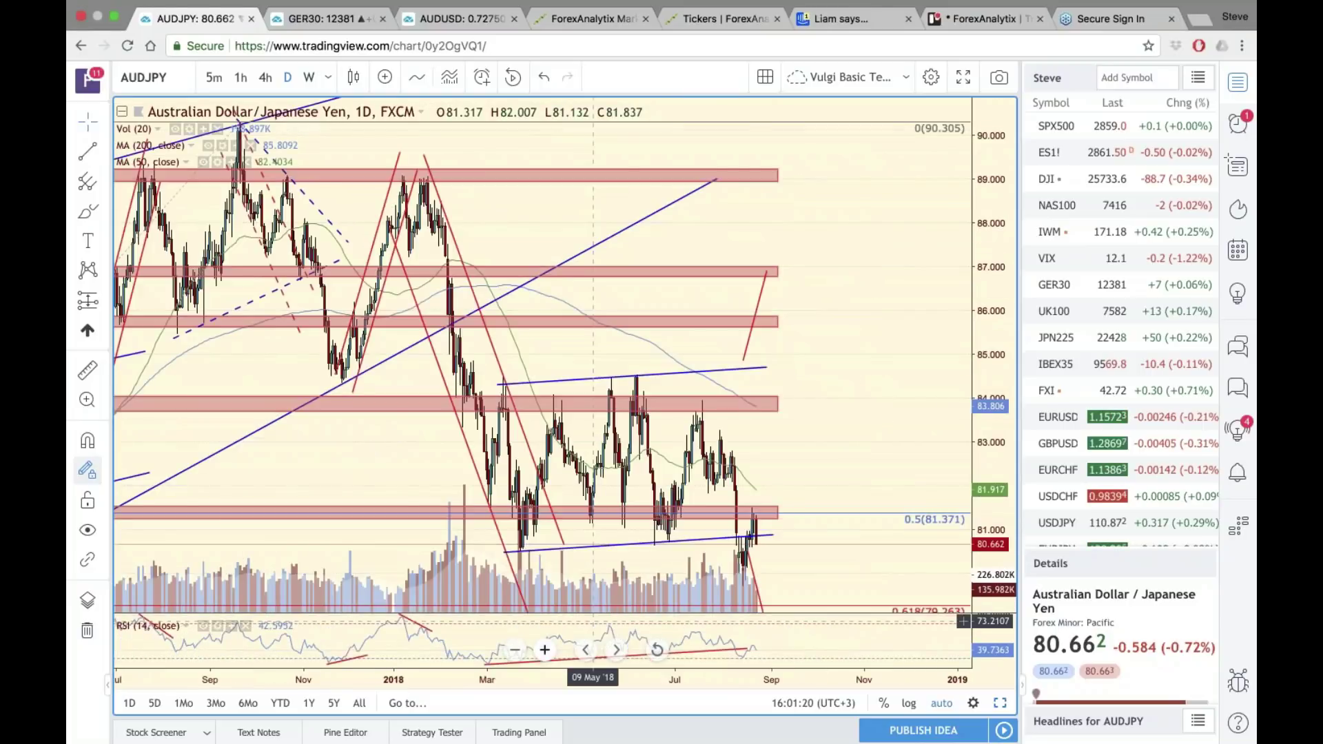
click(754, 565)
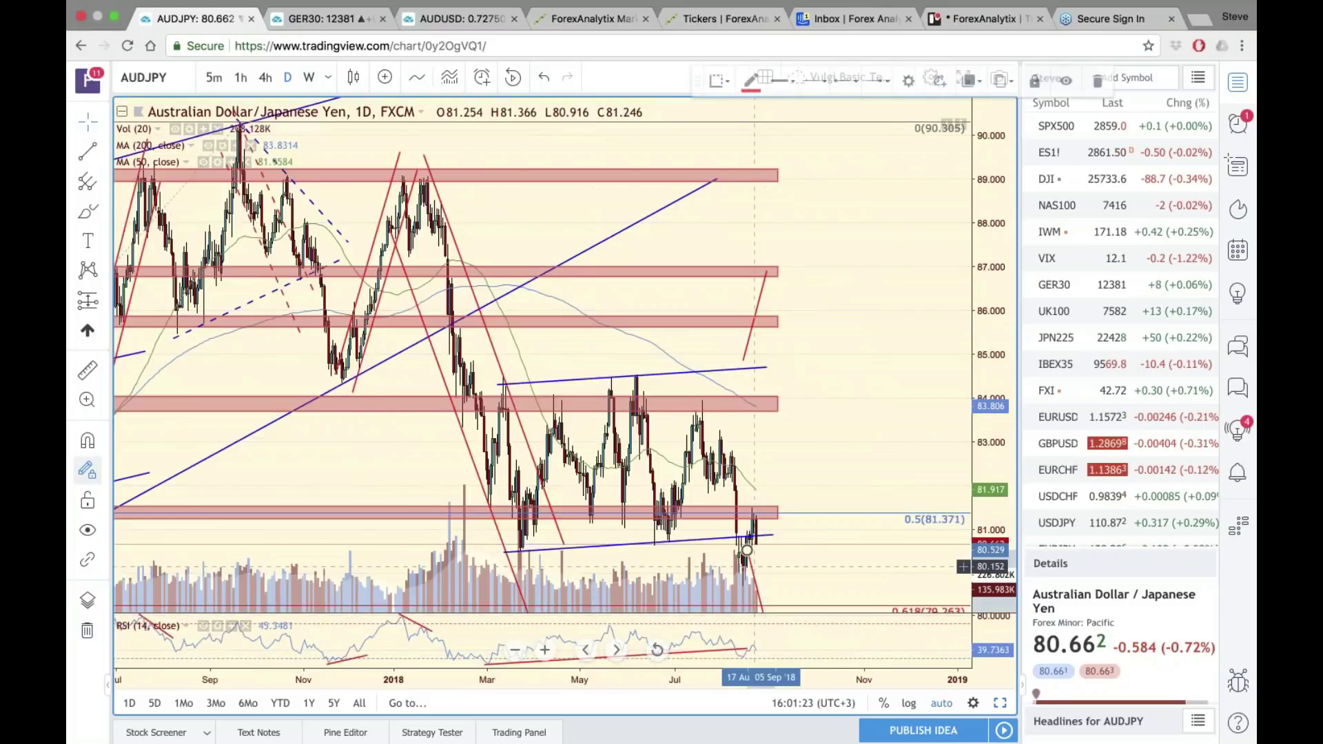
- Nudge, then delete the upward red projection line on AUDJPY, and restore the six-chart grid
drag(746, 550, 767, 517)
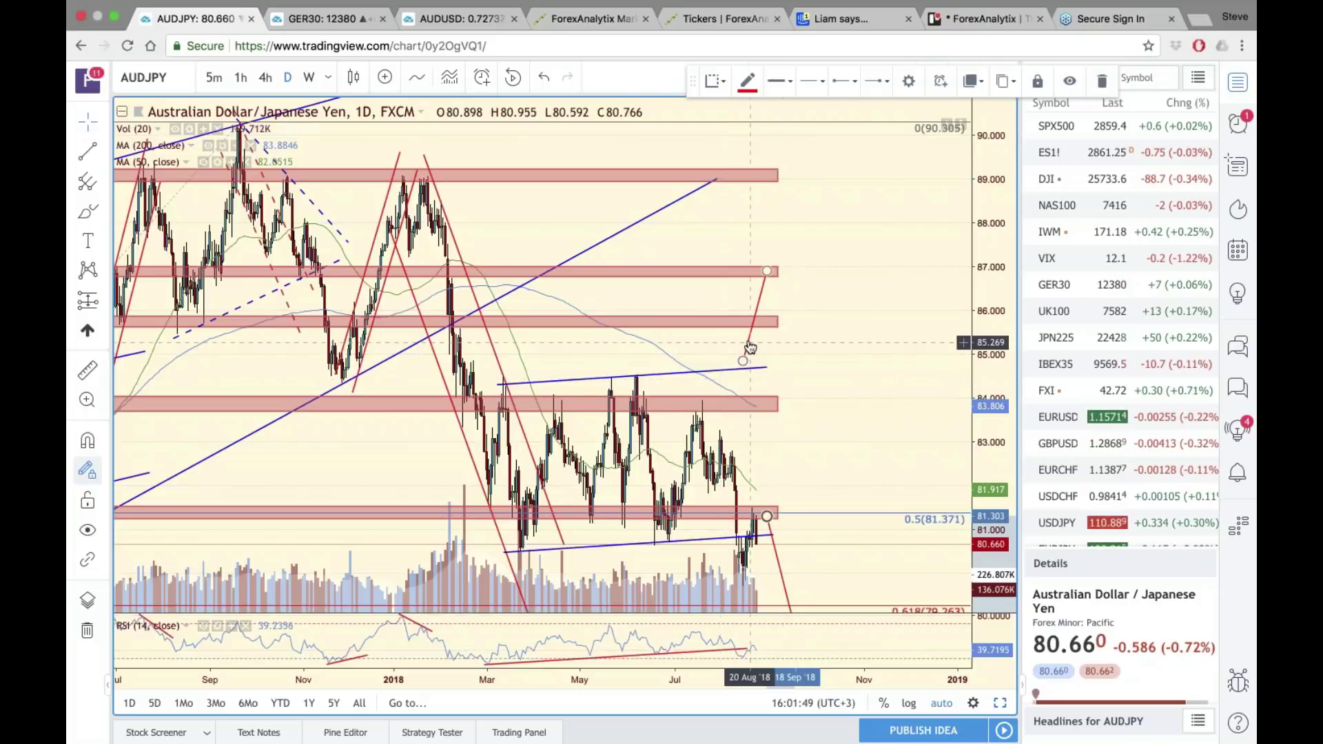
key(Delete)
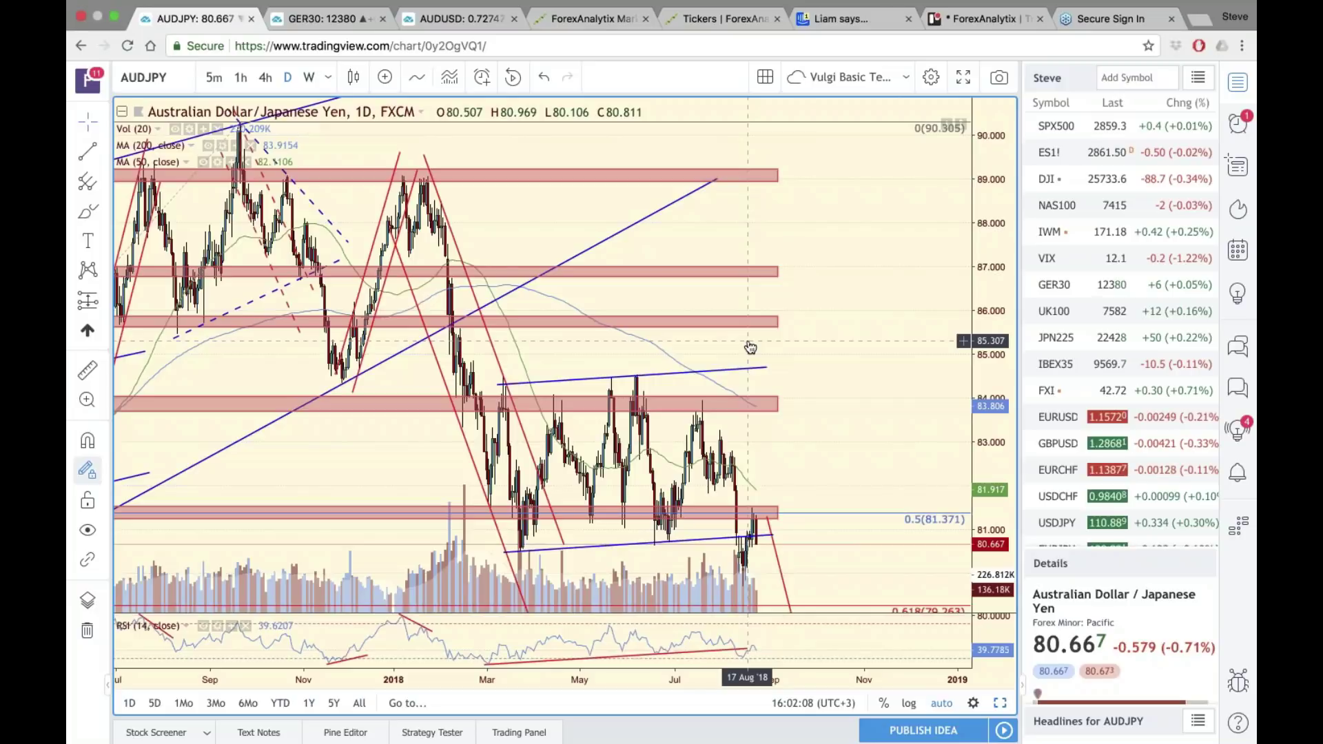
click(997, 706)
- Replace EURUSD with EURAUD in the top-middle pane
click(582, 143)
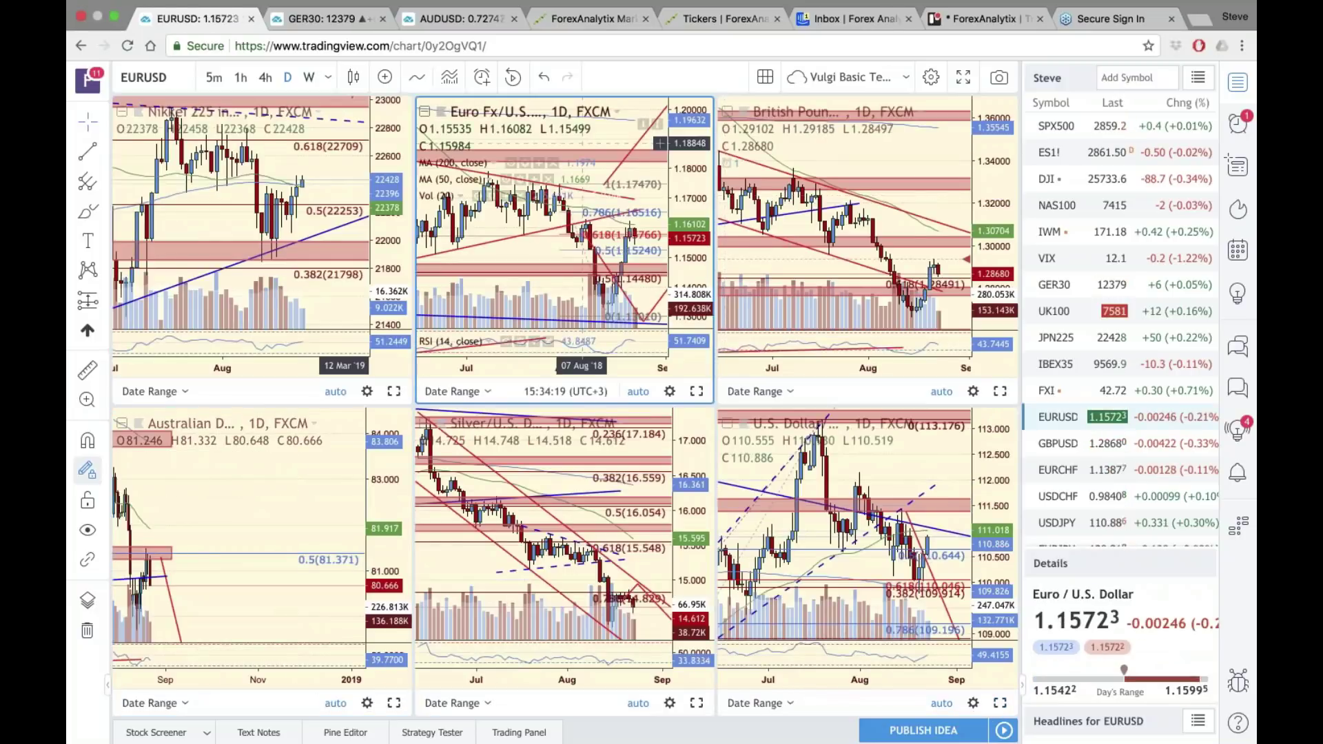
click(164, 78)
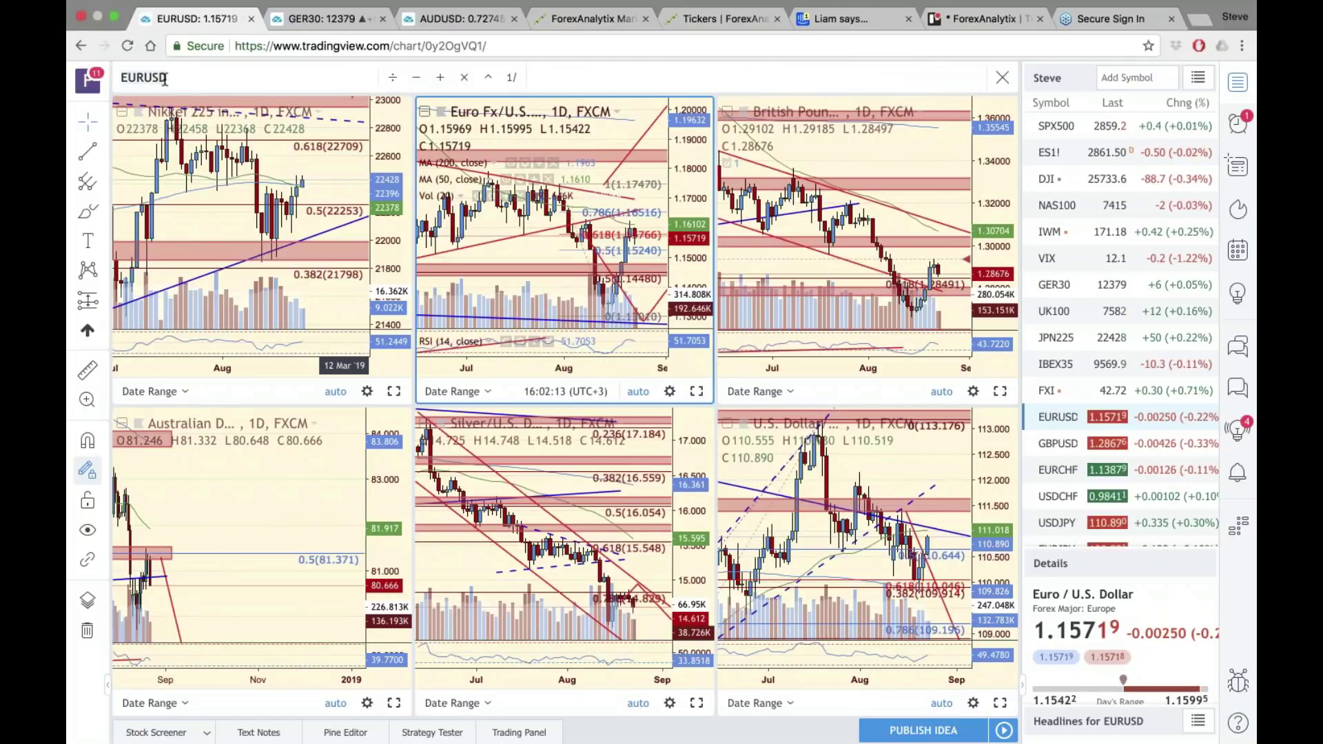
key(BackSpace)
key(BackSpace)
key(BackSpace)
text(AUD)
key(Return)
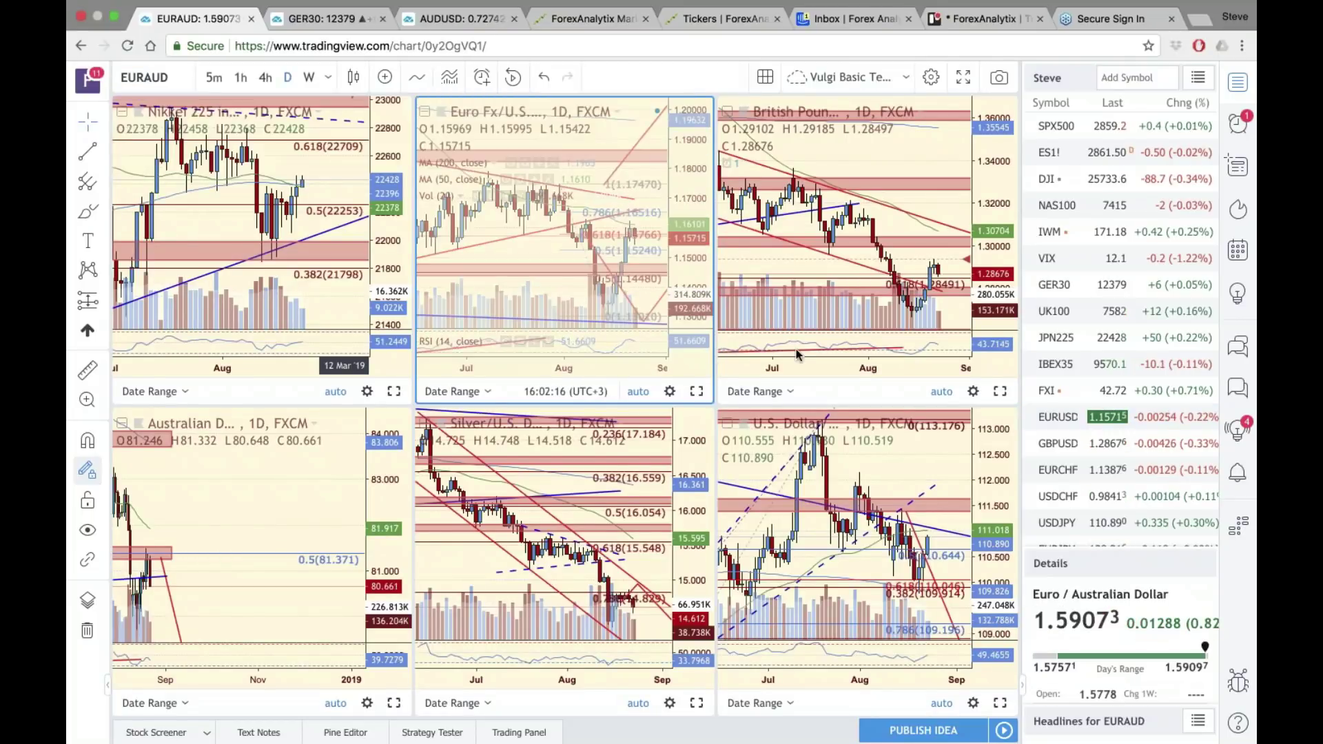
- Maximize EURAUD with space right of the latest bar, inspect the red projected path, then return to the grid
click(697, 393)
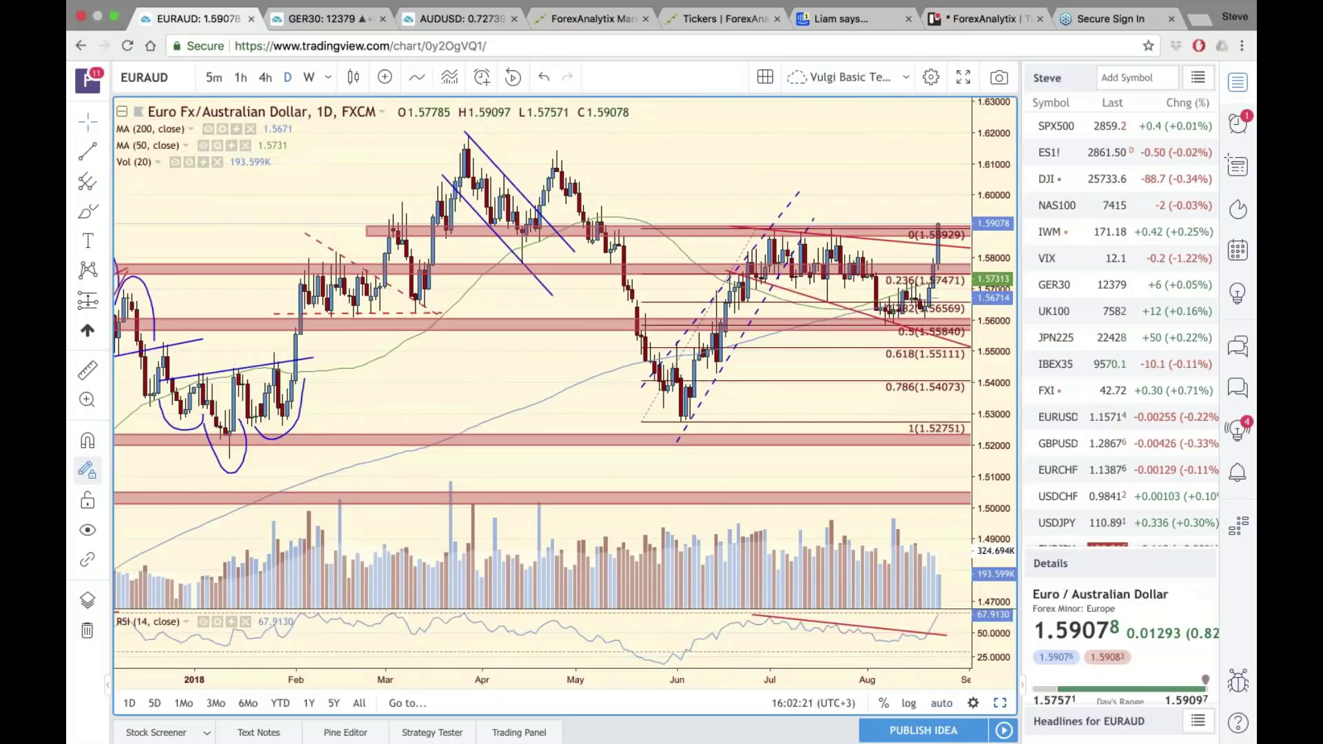
drag(912, 191, 810, 207)
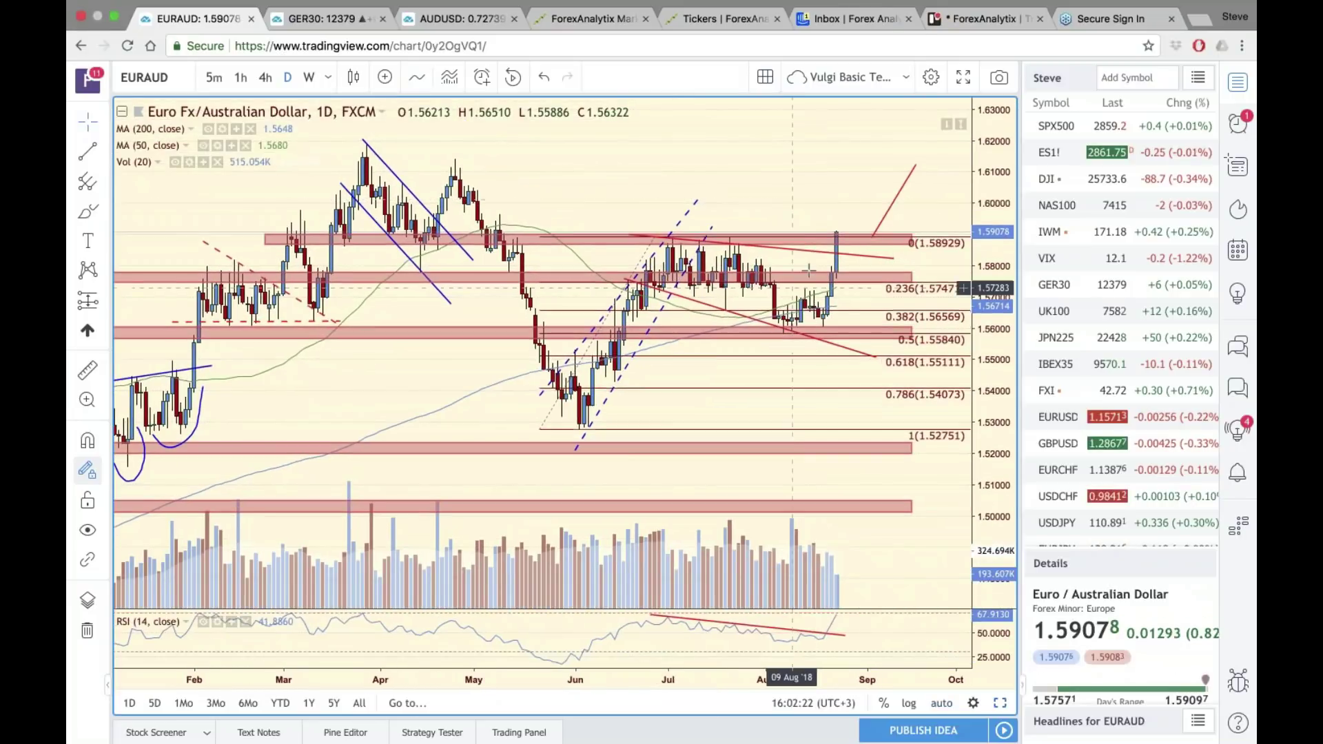
click(903, 182)
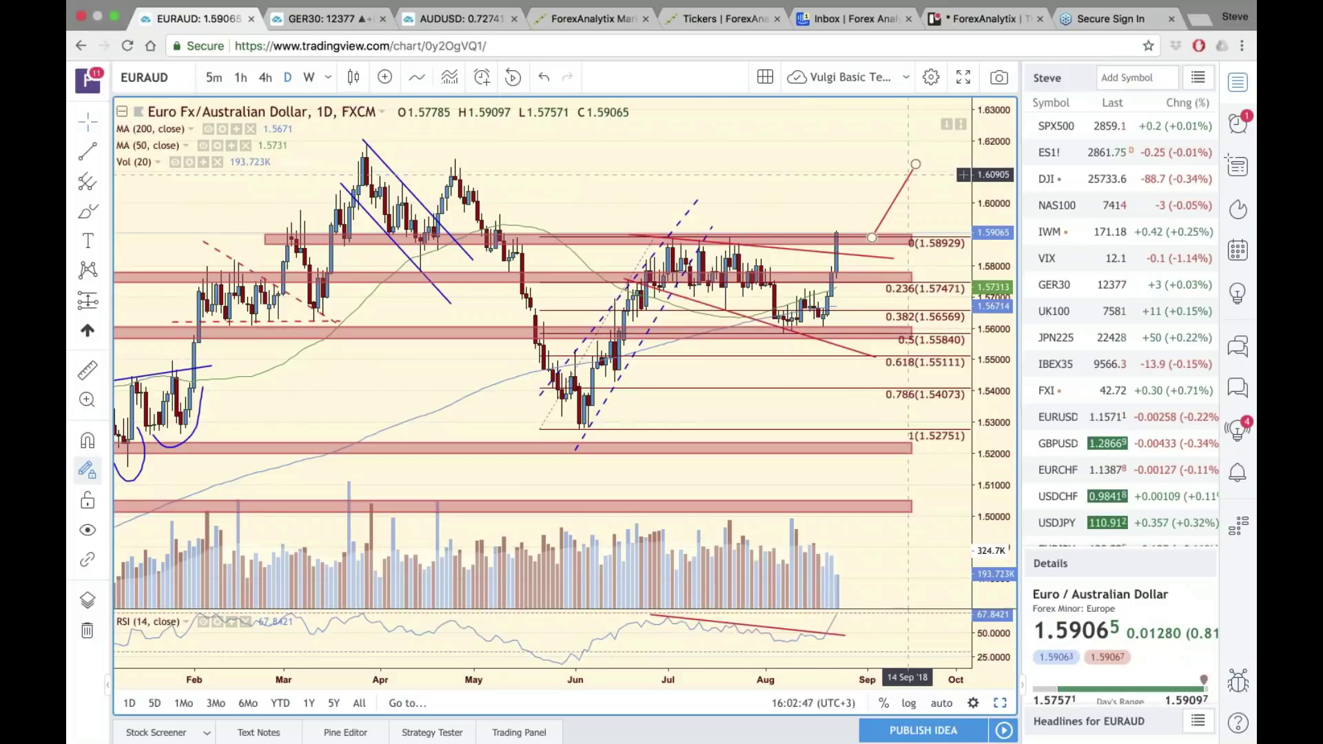
click(999, 703)
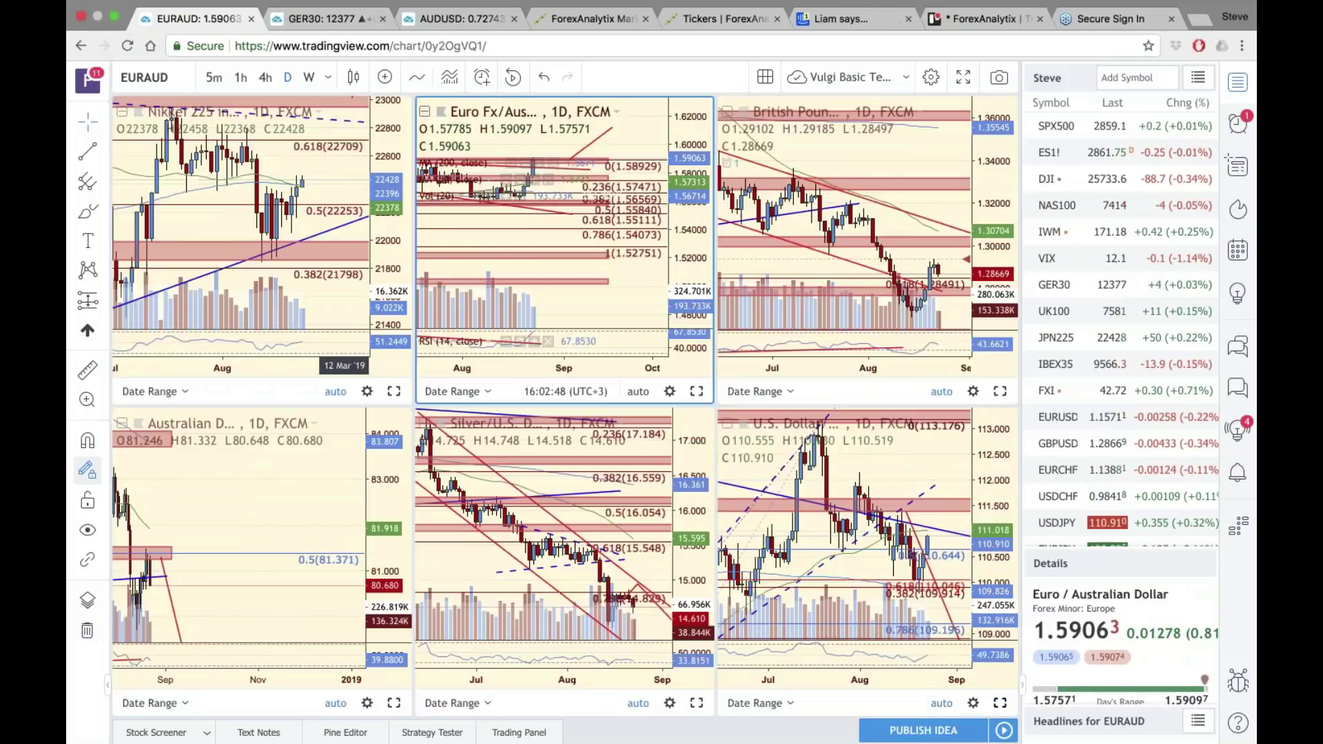
- Frame EURAUD on July–mid-September, then load GBPAUD top-right and view it full-size
click(633, 392)
drag(609, 252, 713, 270)
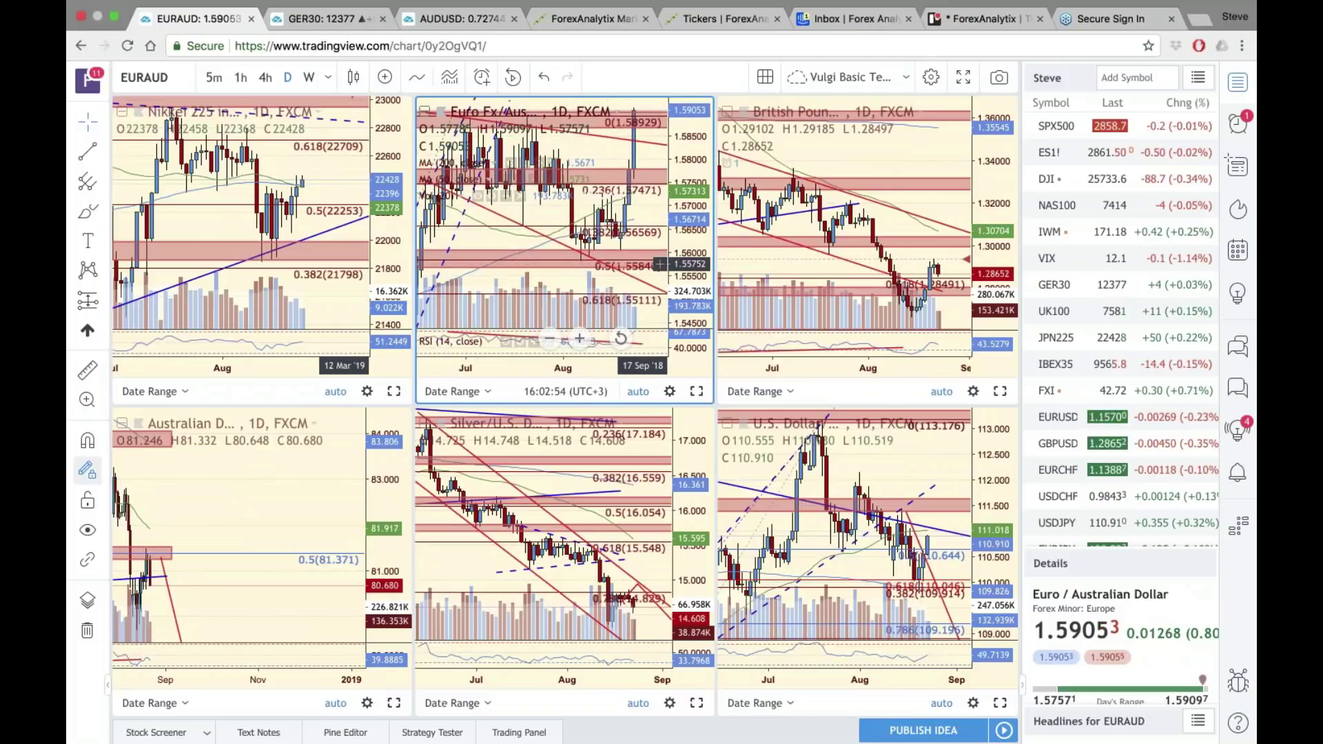
click(921, 162)
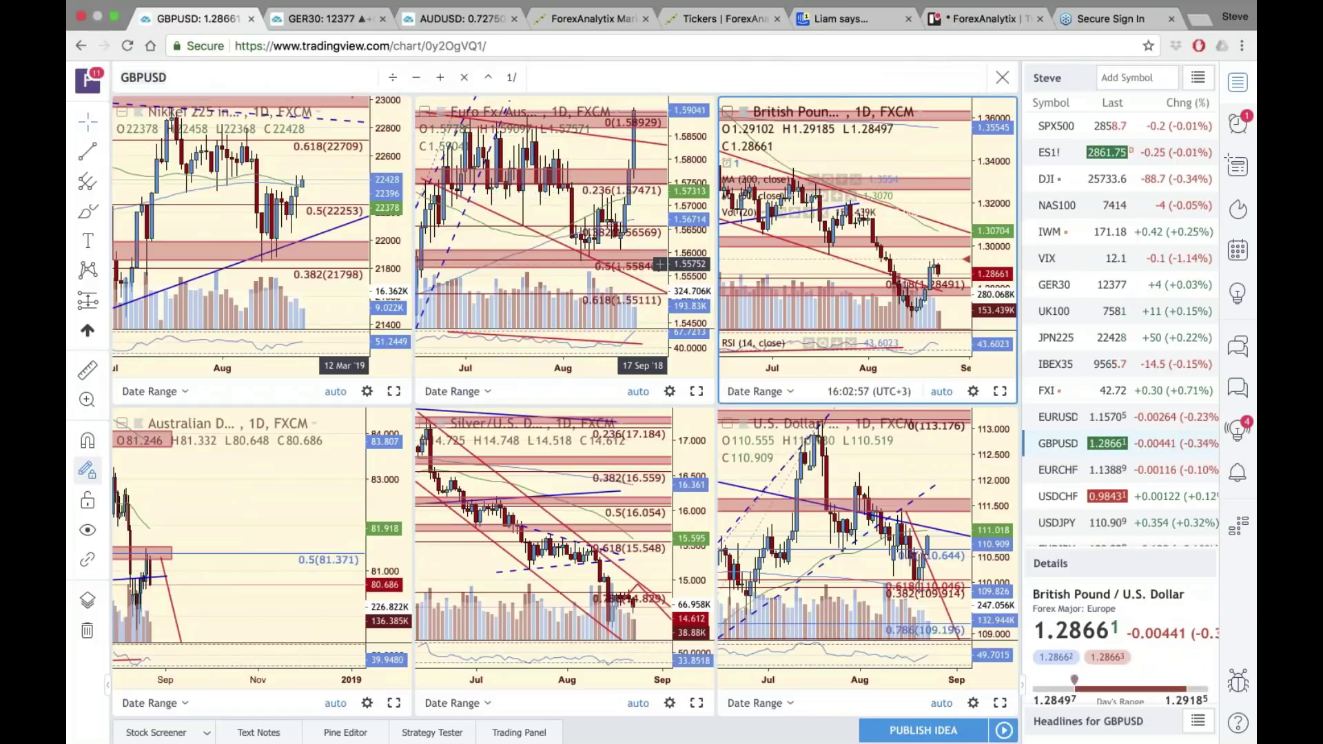
text(GBPAUD)
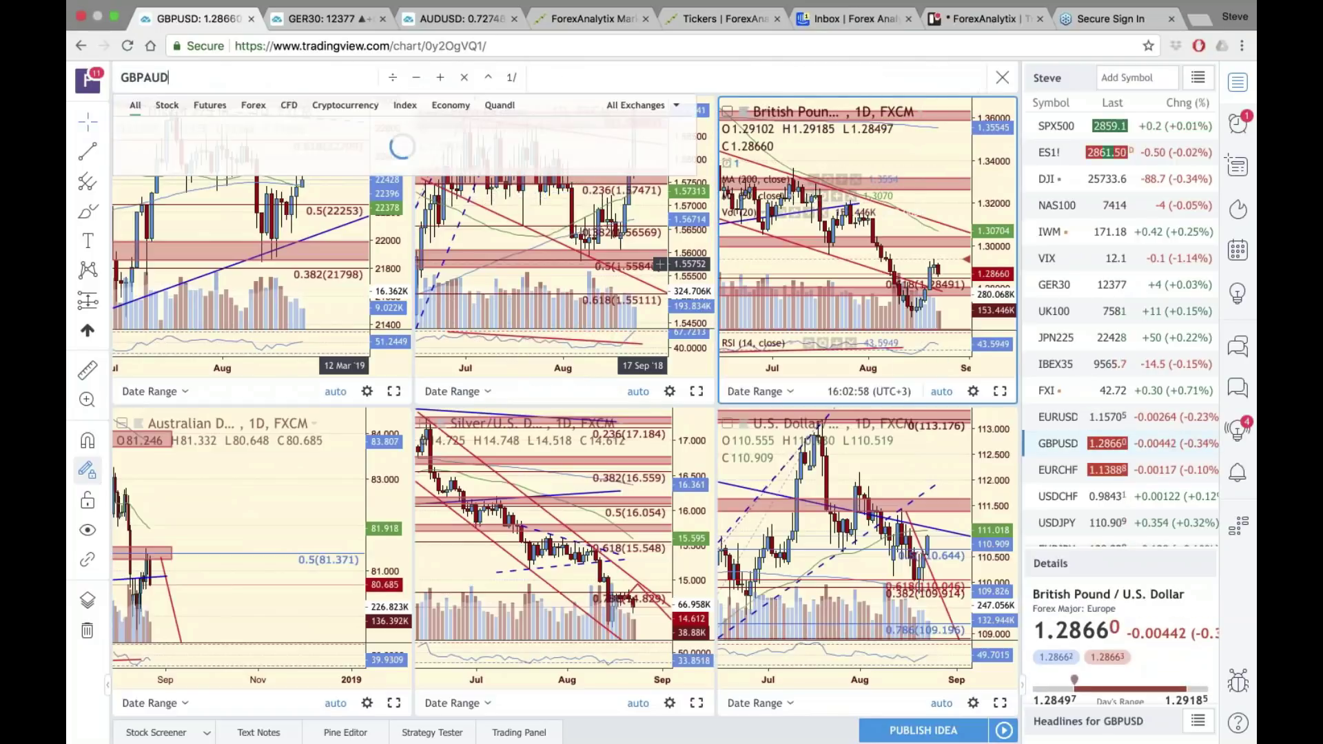
key(Return)
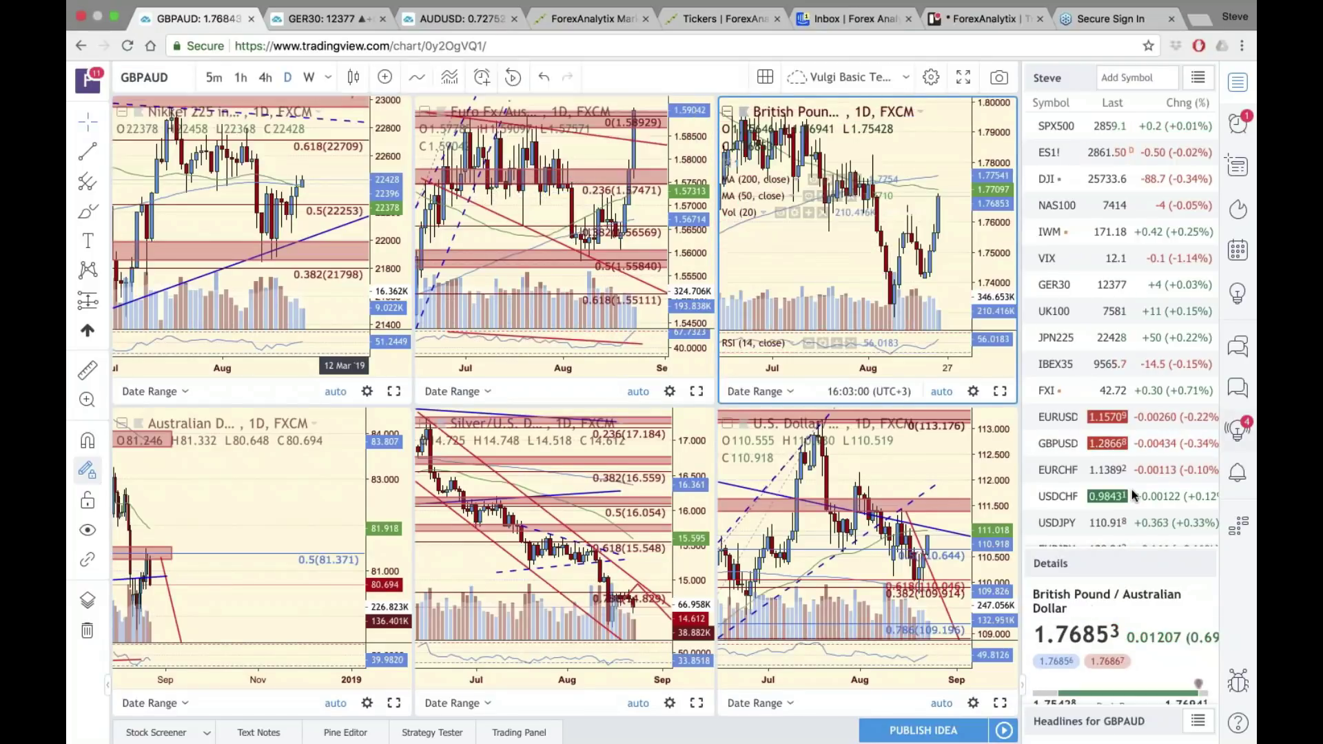
click(1001, 392)
drag(845, 412, 758, 419)
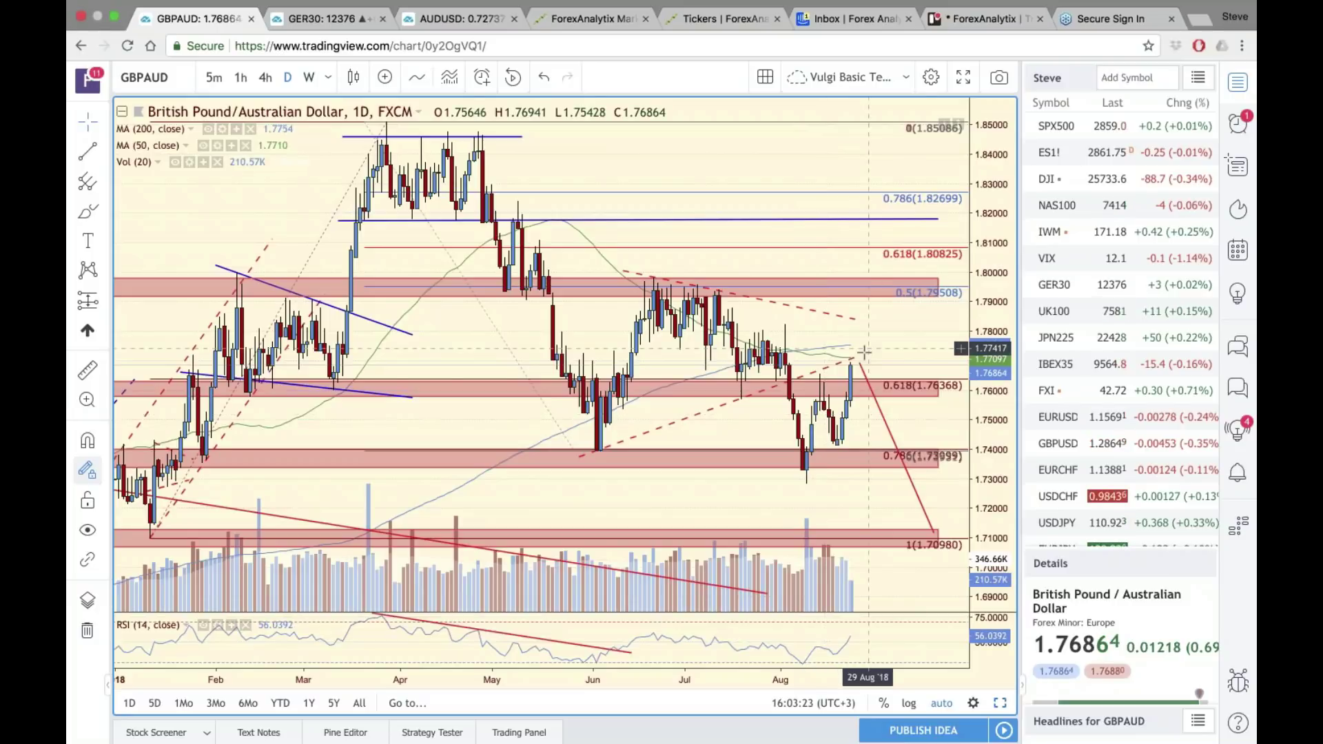
- Extend the dashed red GBPAUD trendline's upper end, shift the view earlier, and restore the grid
drag(865, 352, 876, 347)
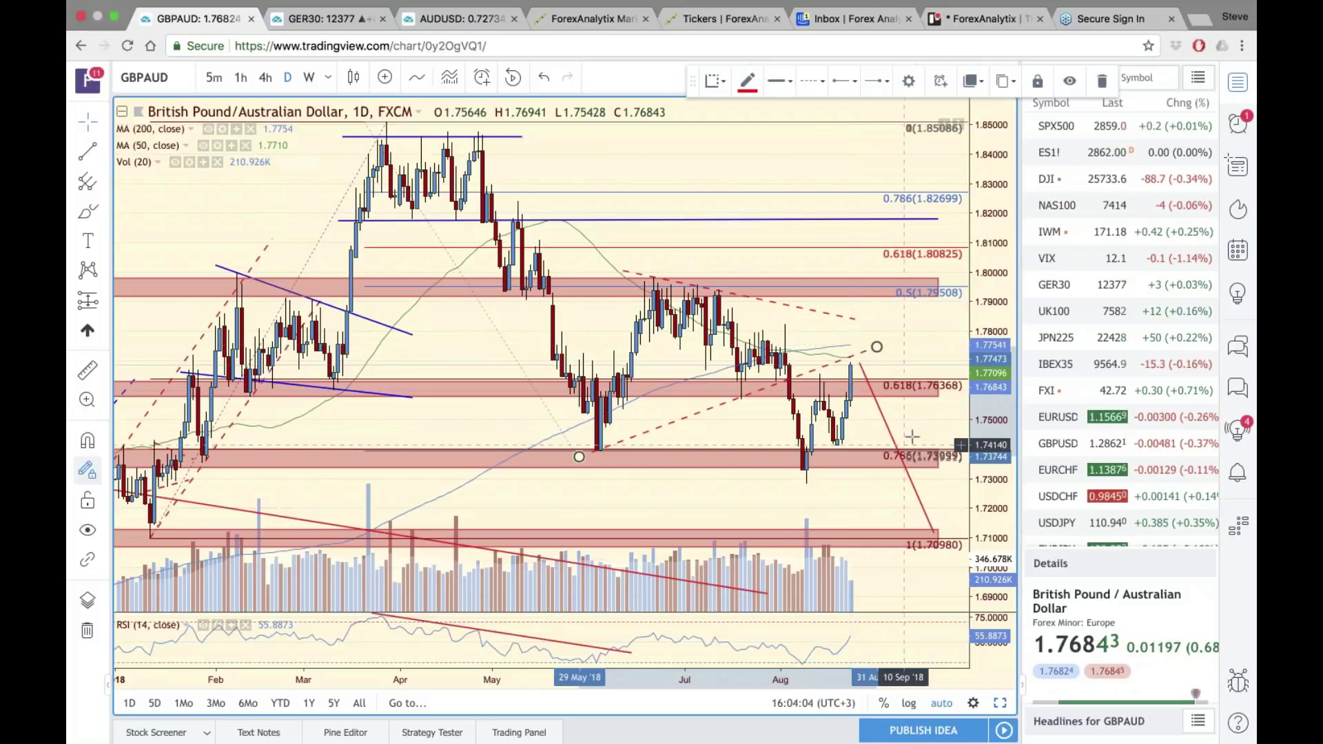
drag(912, 436, 978, 445)
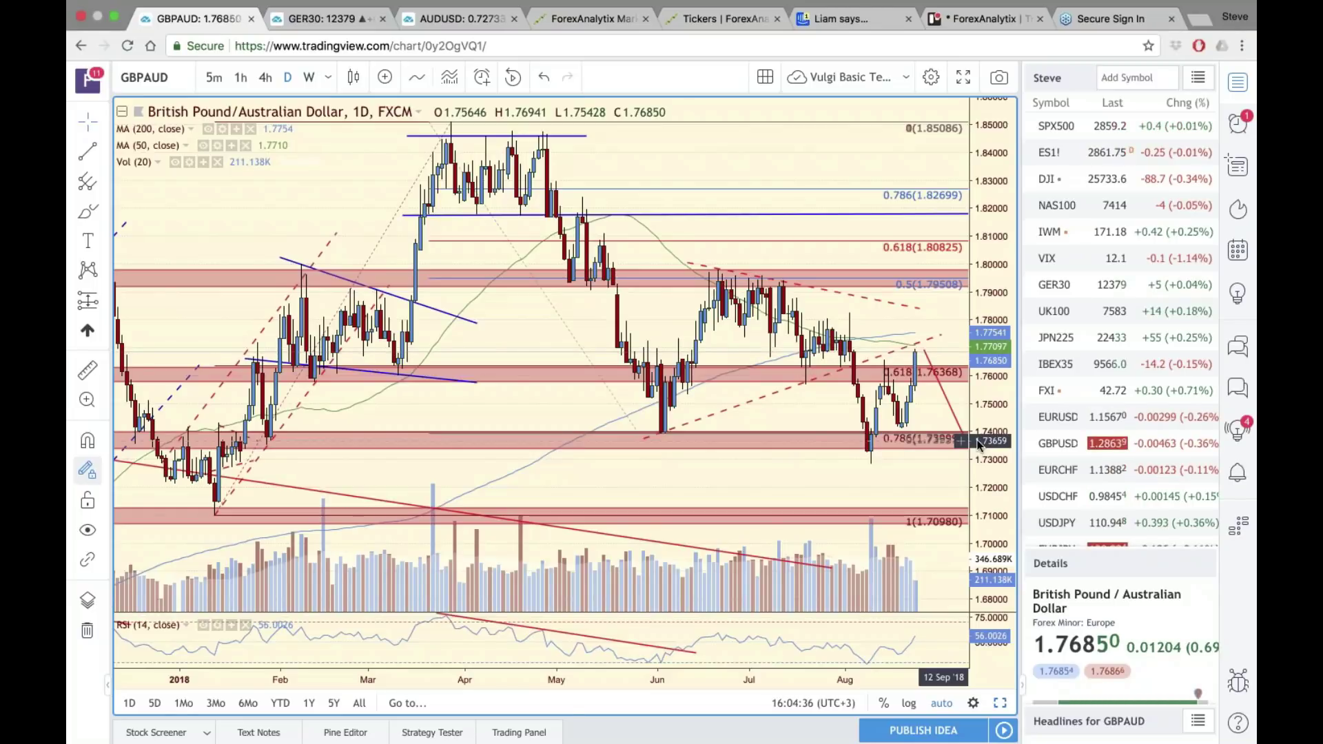
click(1003, 704)
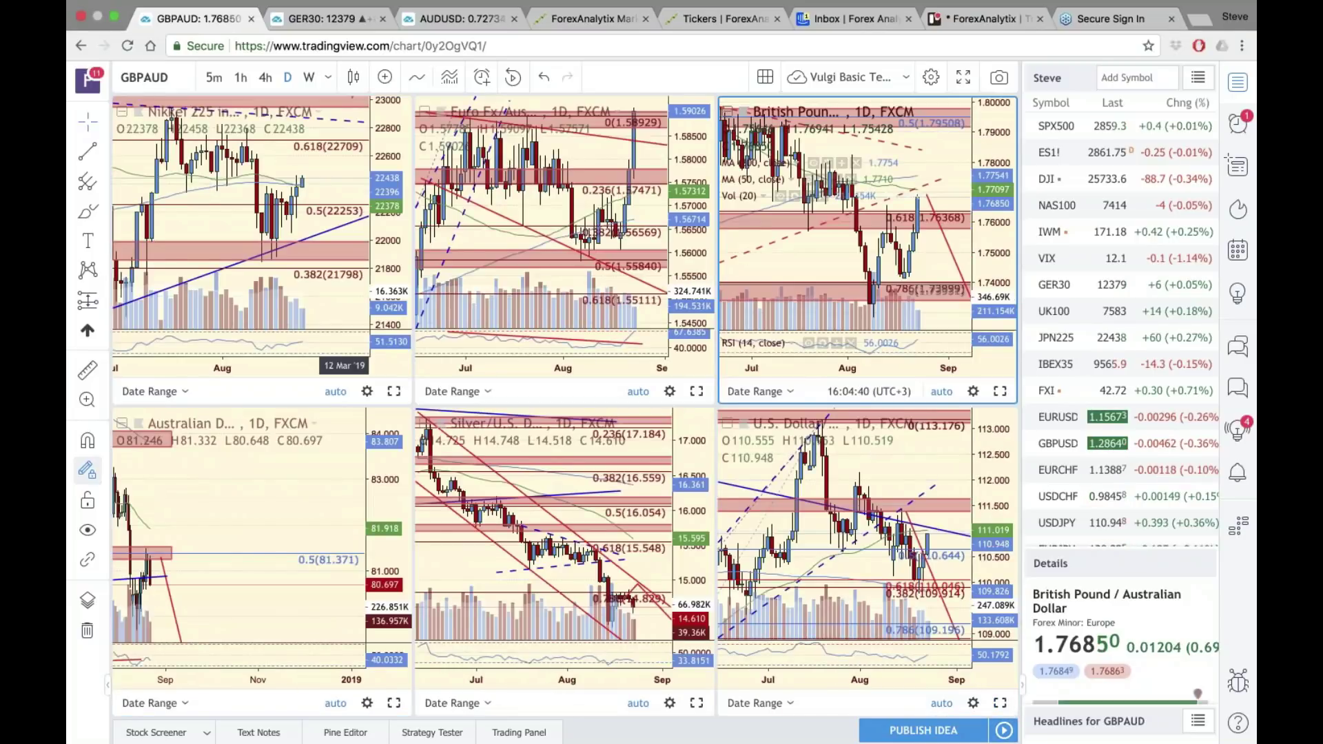
- Make the bottom-left AUD/JPY pane, near 80.68, the active chart
click(252, 497)
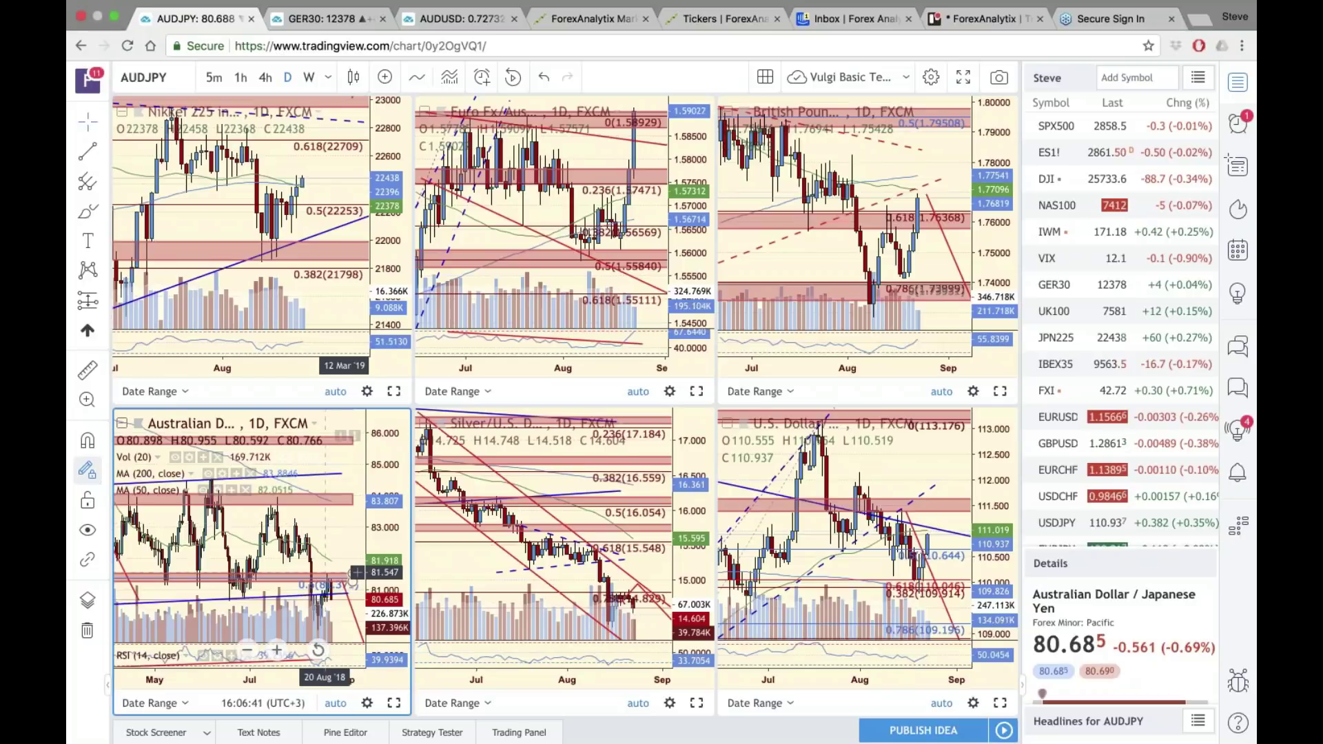
- Maximize the Silver pane, switch it to USDZAR, and pan toward the latest bars
click(664, 567)
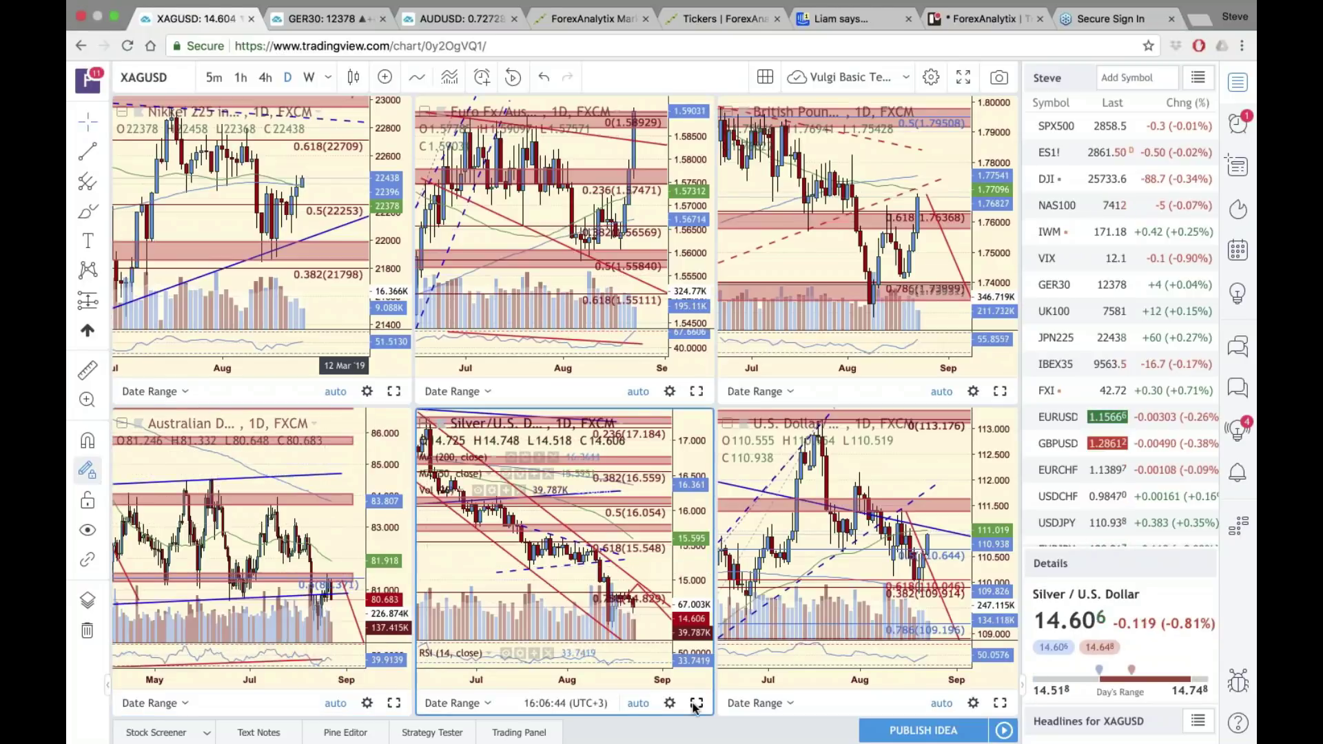
click(696, 703)
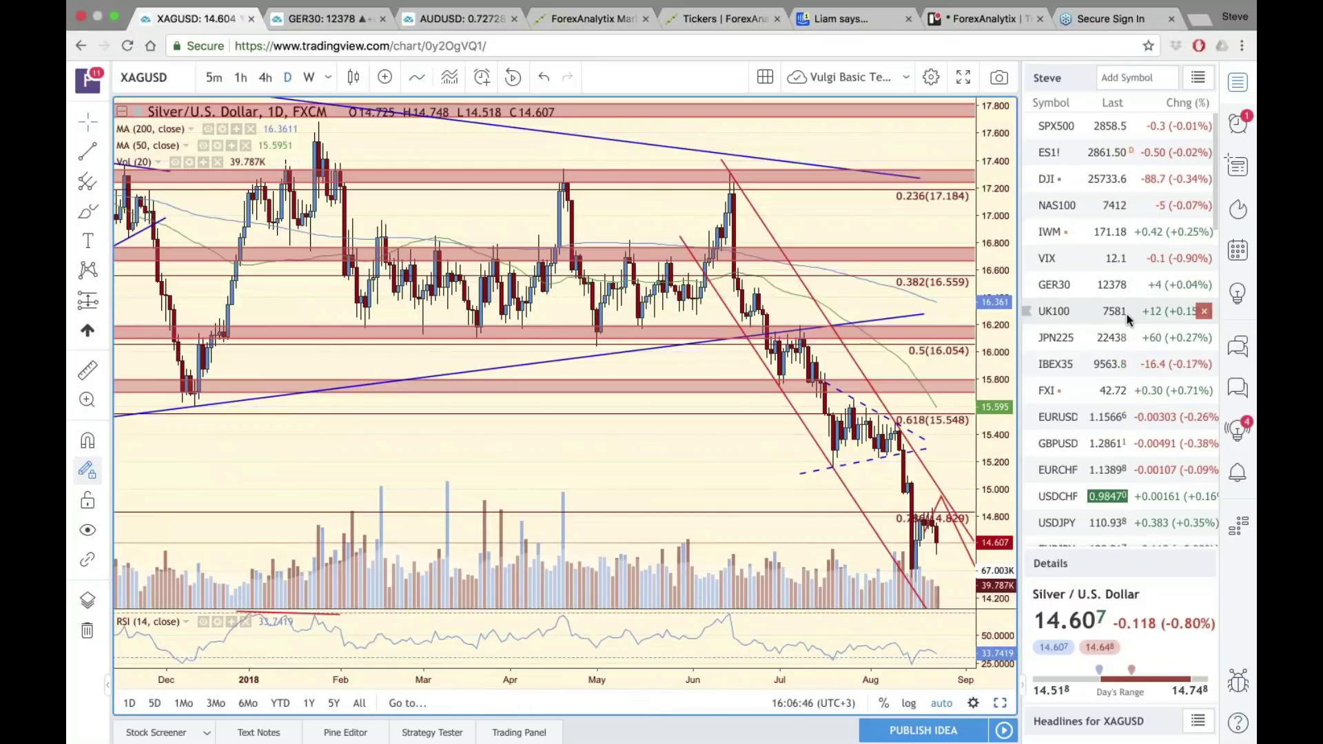
scroll(1128, 318, down, 5)
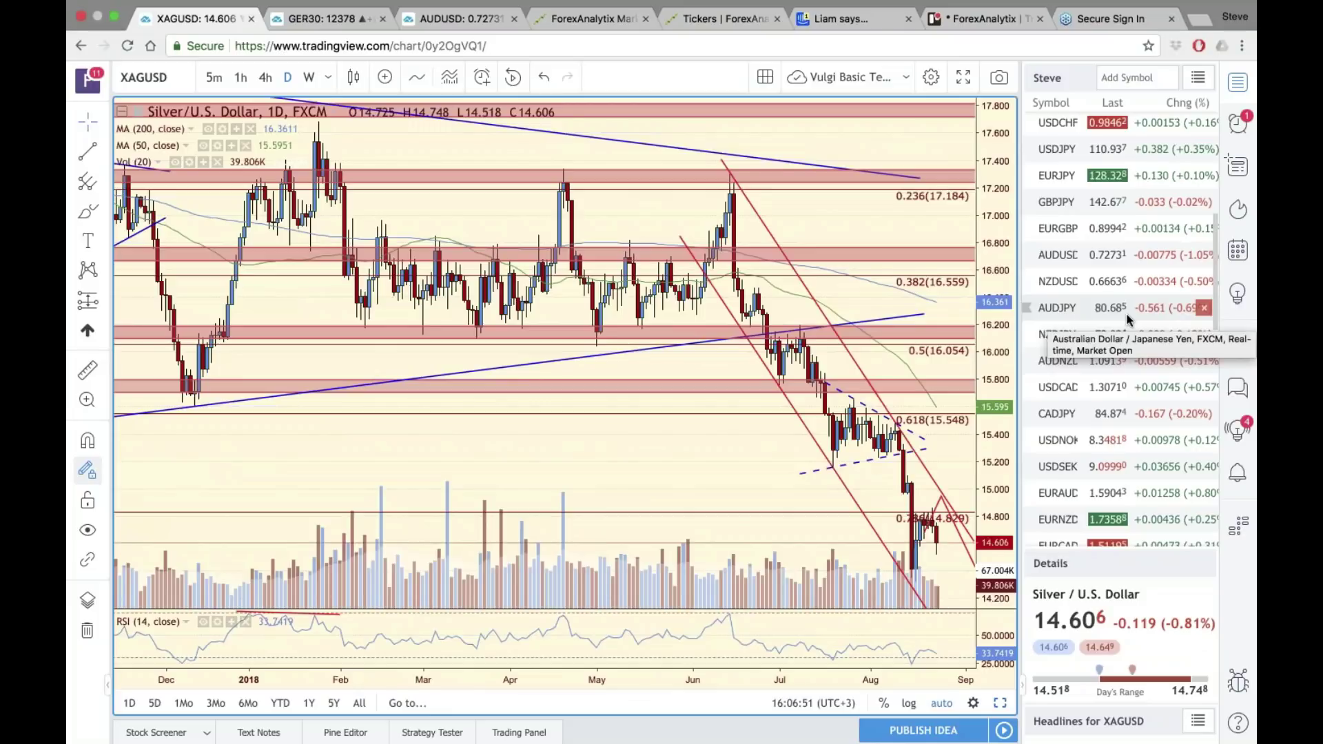
scroll(1128, 318, down, 3)
scroll(1075, 359, down, 2)
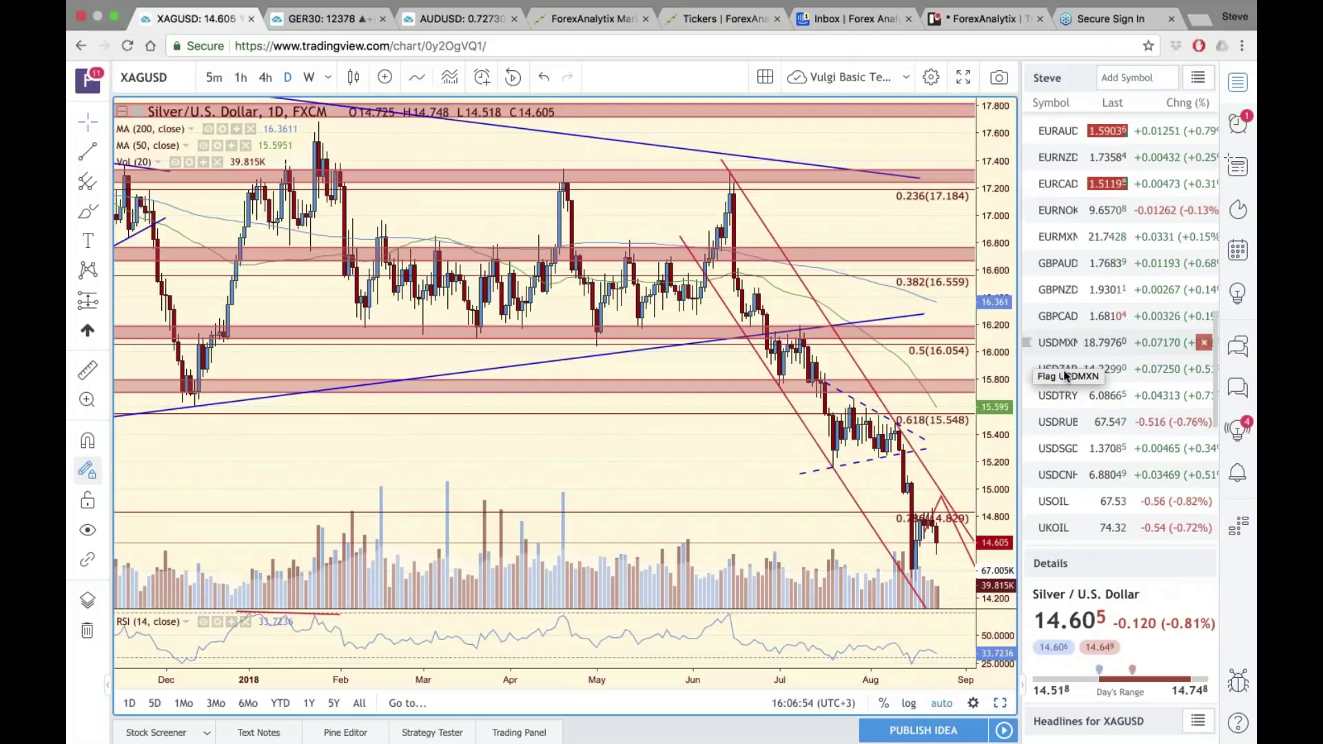
click(1062, 368)
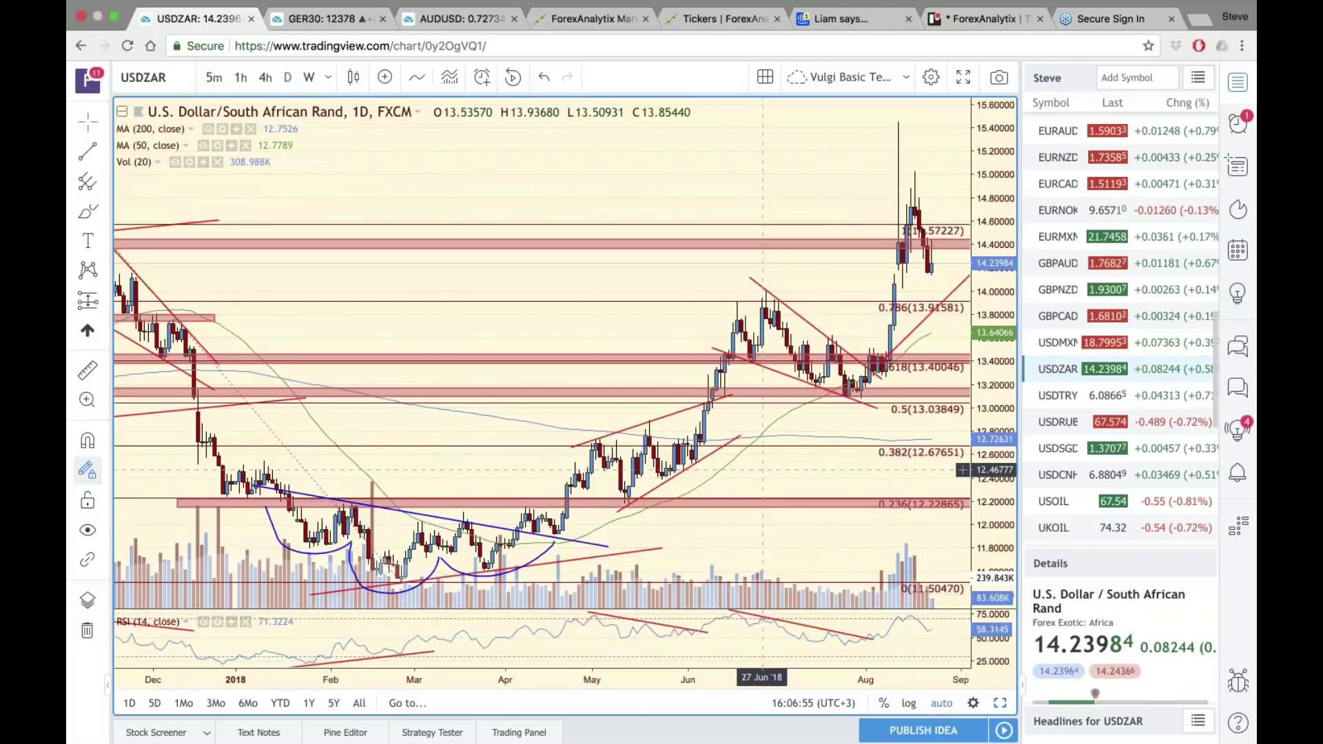
drag(762, 469, 682, 202)
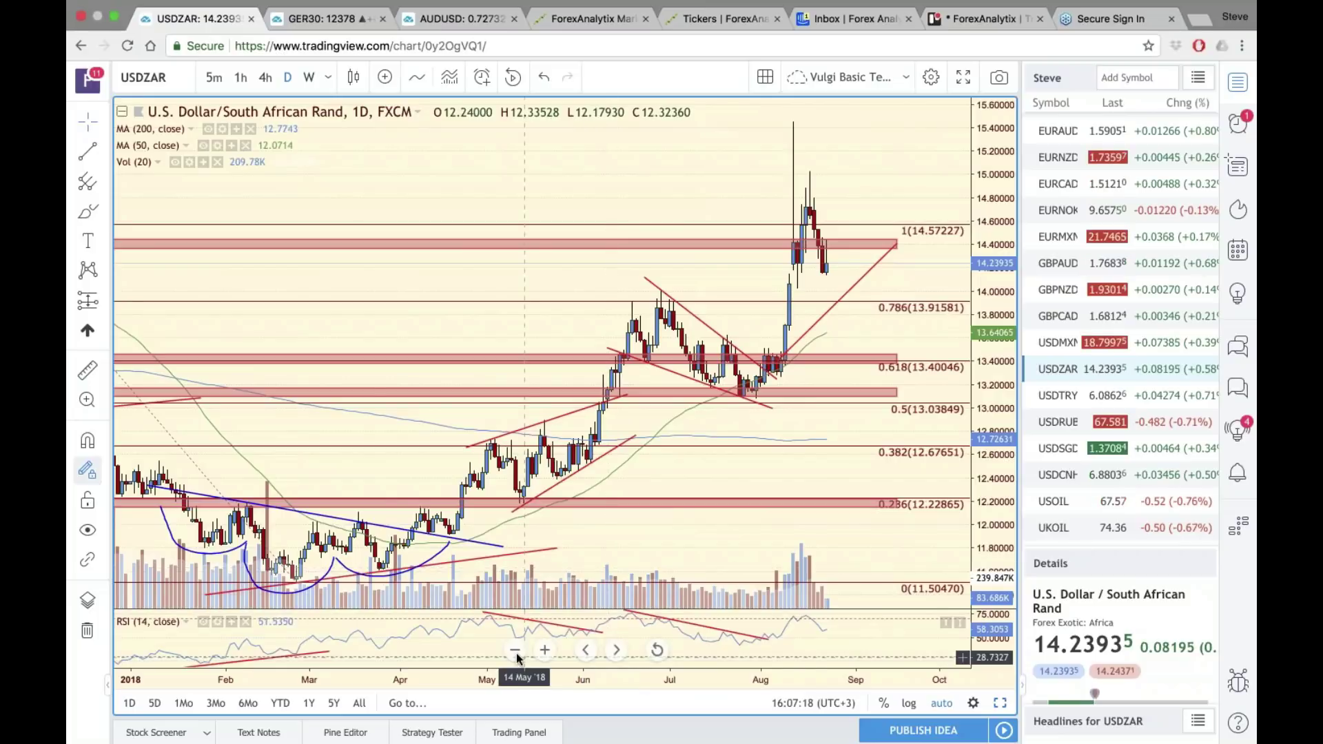
- Zoom USDZAR out four steps into 2015 and frame the 2016 high
click(516, 653)
click(517, 651)
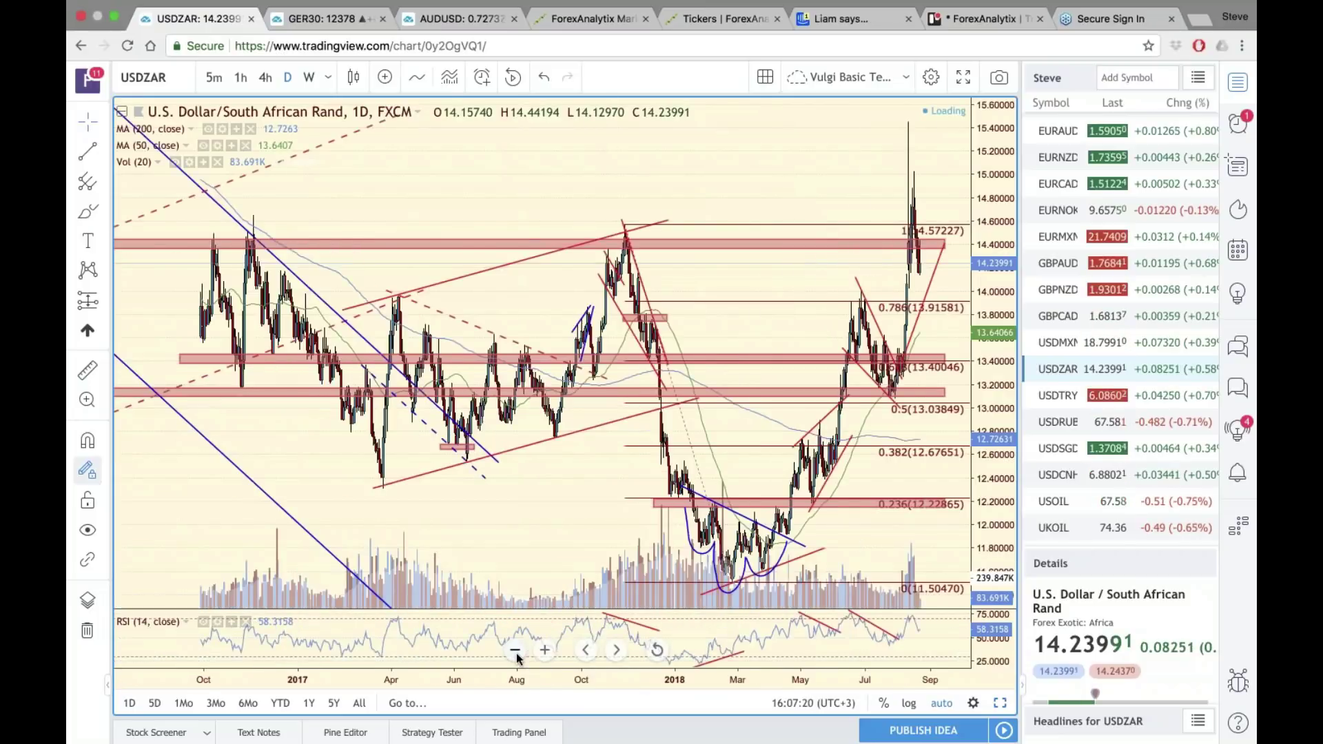
click(516, 652)
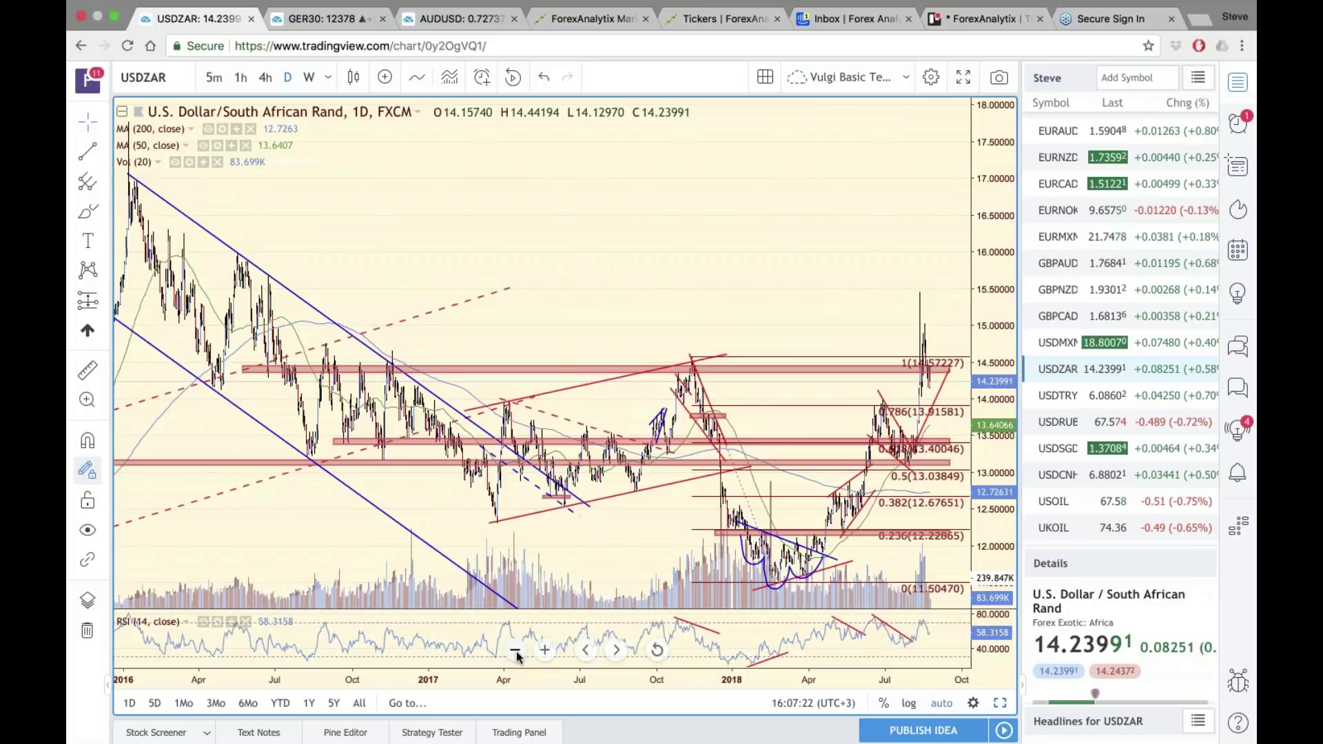
click(516, 652)
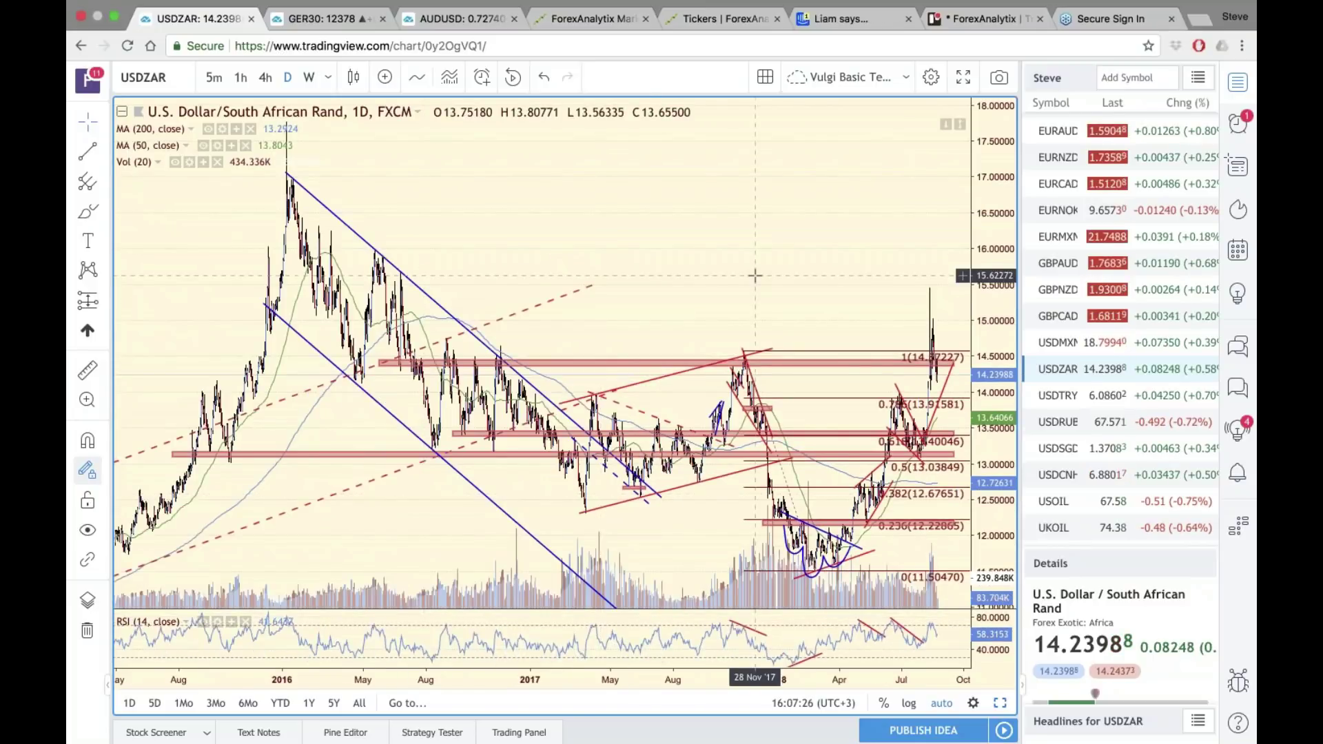
mouse_move(756, 275)
mouse_down()
mouse_move(735, 277)
mouse_move(762, 280)
mouse_up()
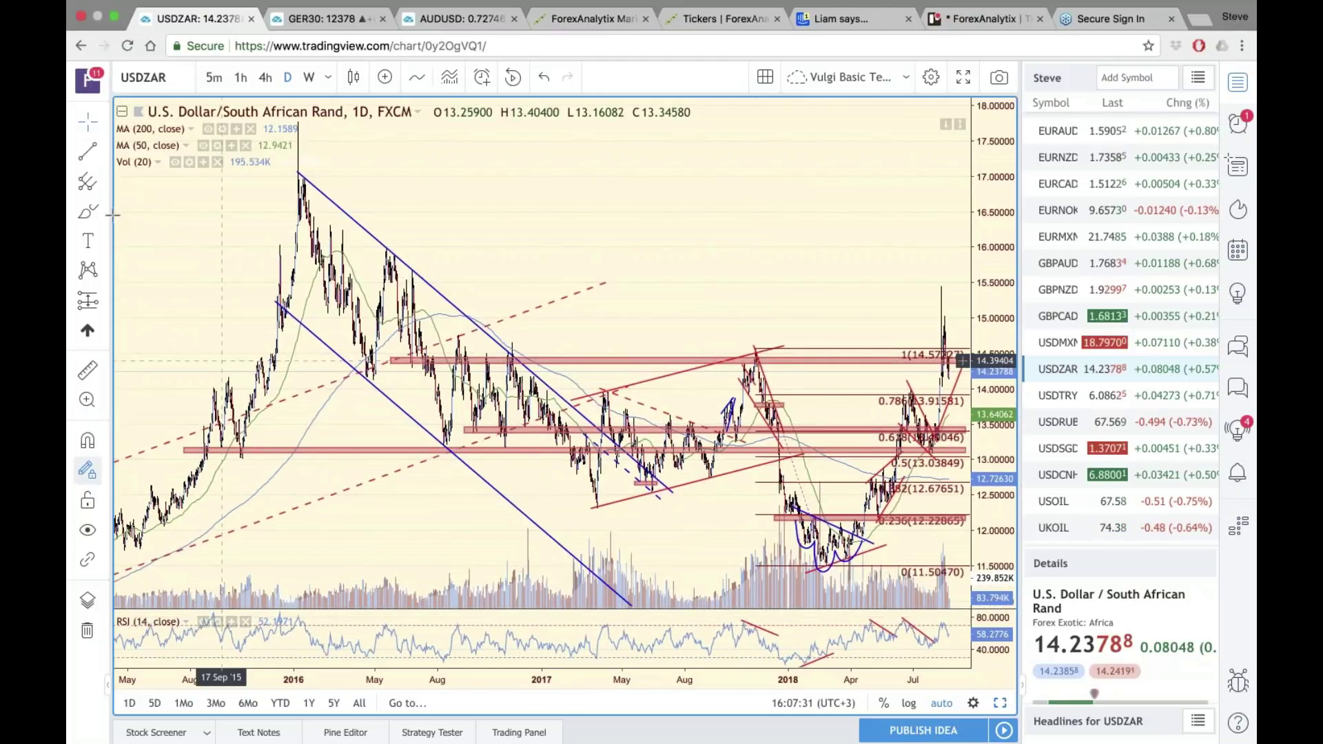
- With Magnet Mode on, draw a USDZAR Fib retracement from the 2016 high 17.77766 to 11.50470
click(104, 183)
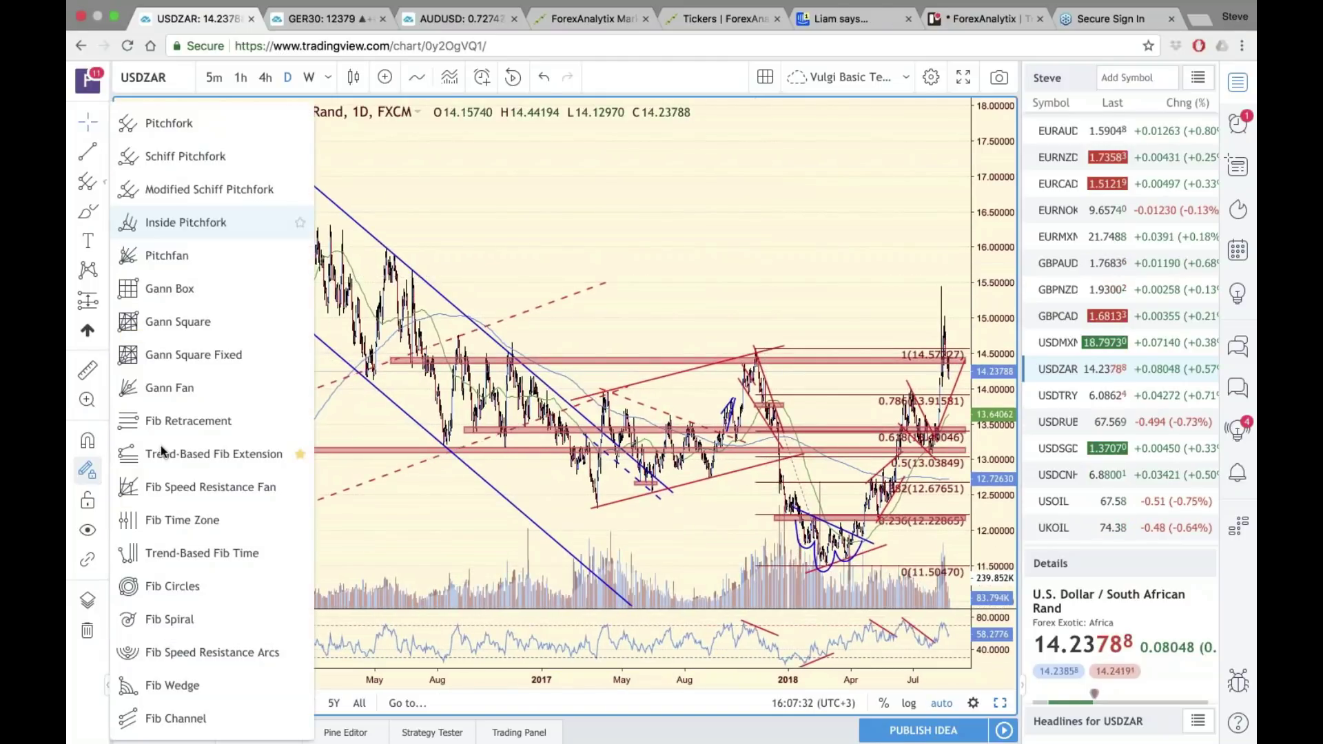
click(160, 422)
click(88, 439)
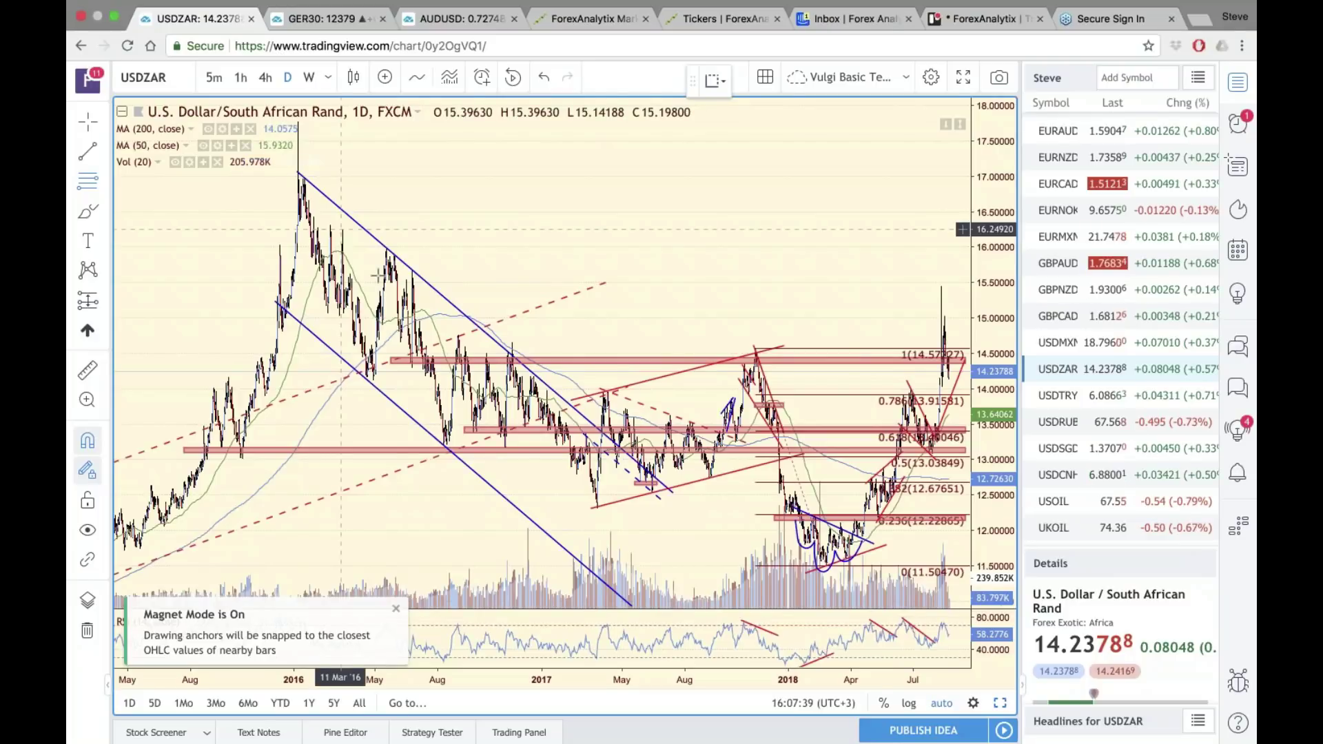
click(333, 208)
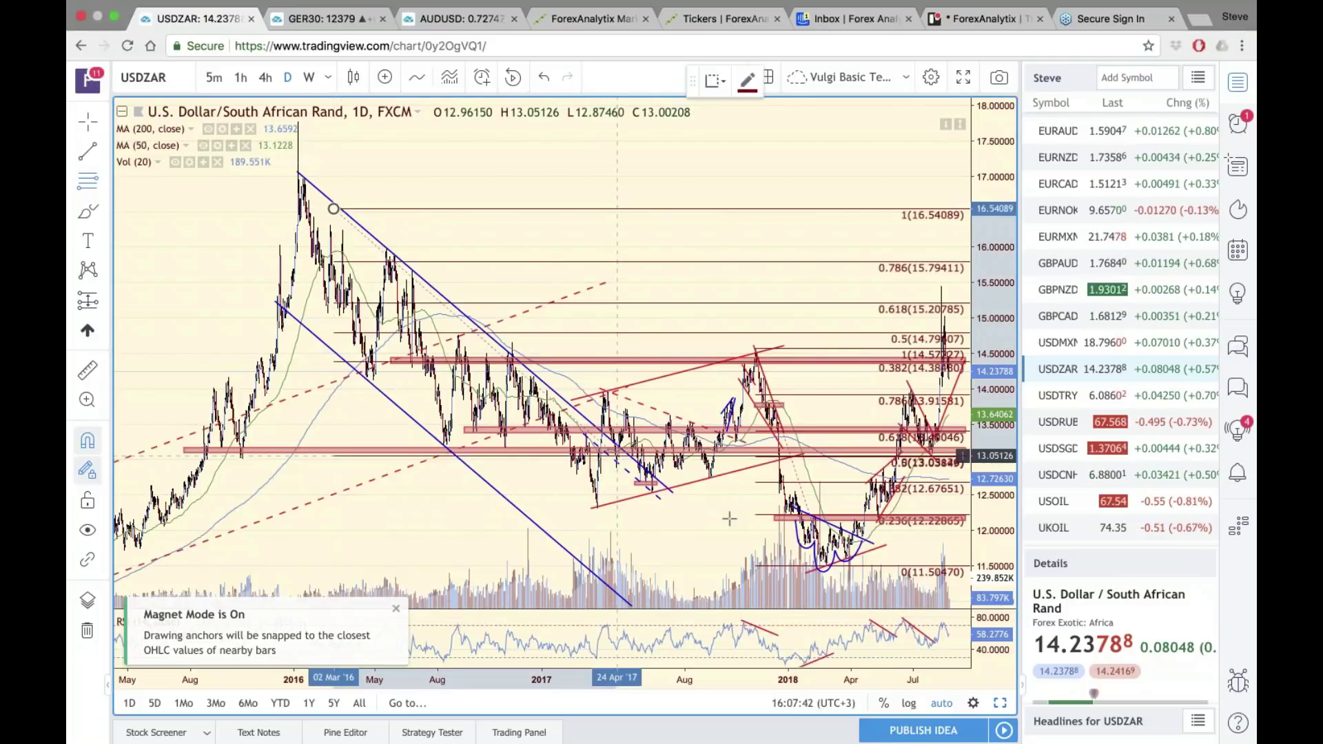
click(826, 565)
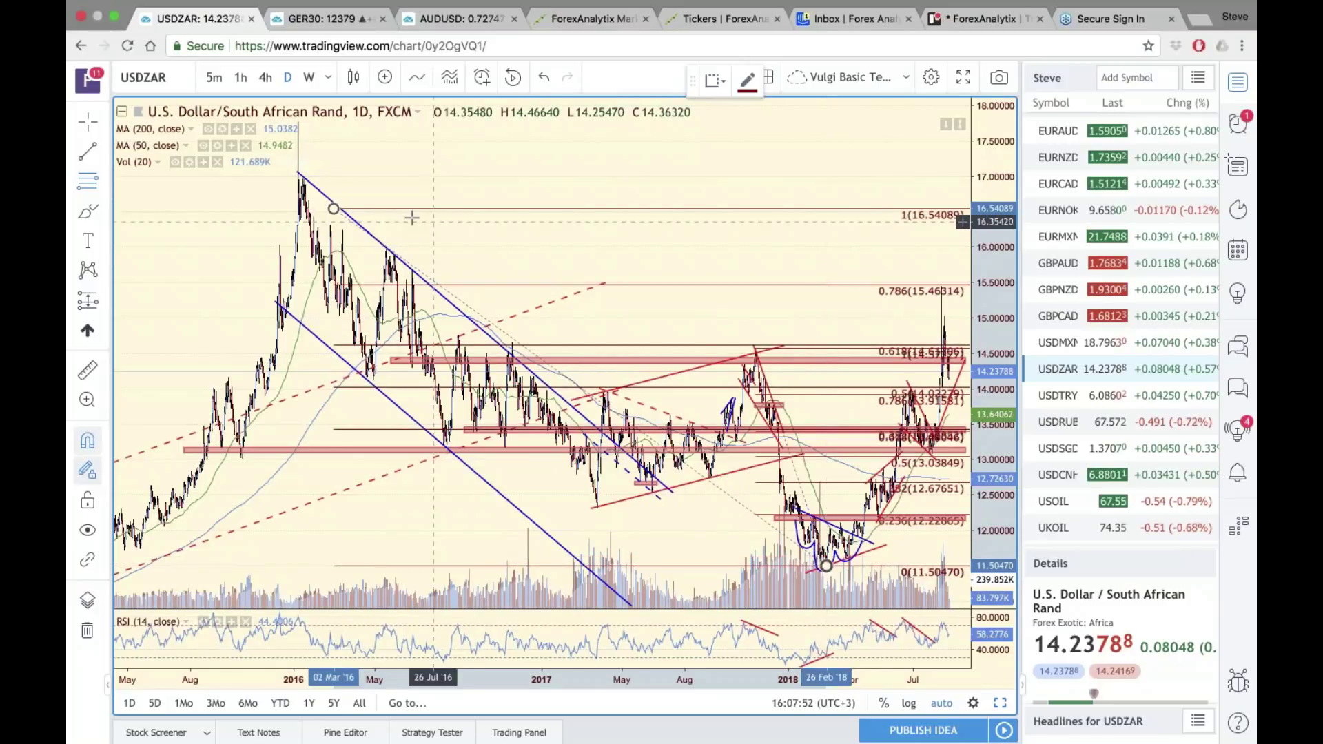
click(333, 208)
drag(332, 208, 297, 121)
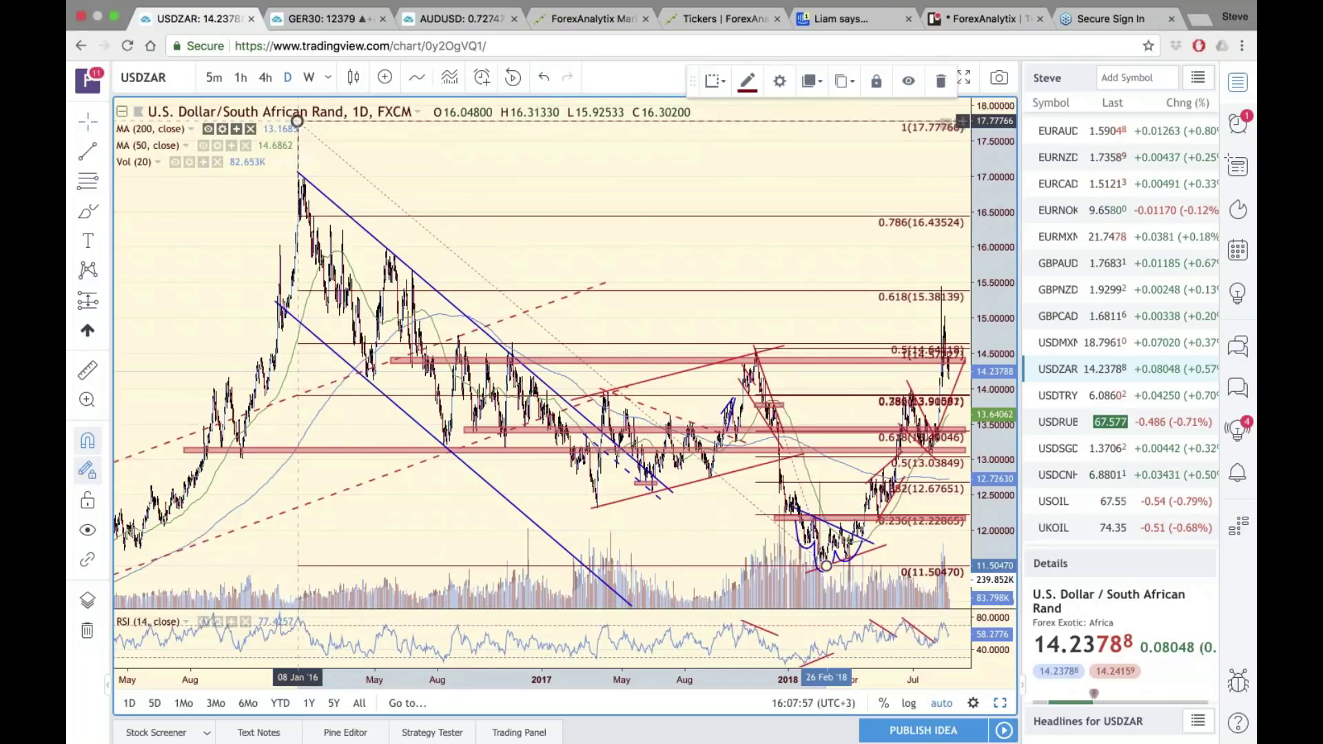
- Apply the saved personal style template to the new USDZAR Fibonacci retracement
double_click(818, 216)
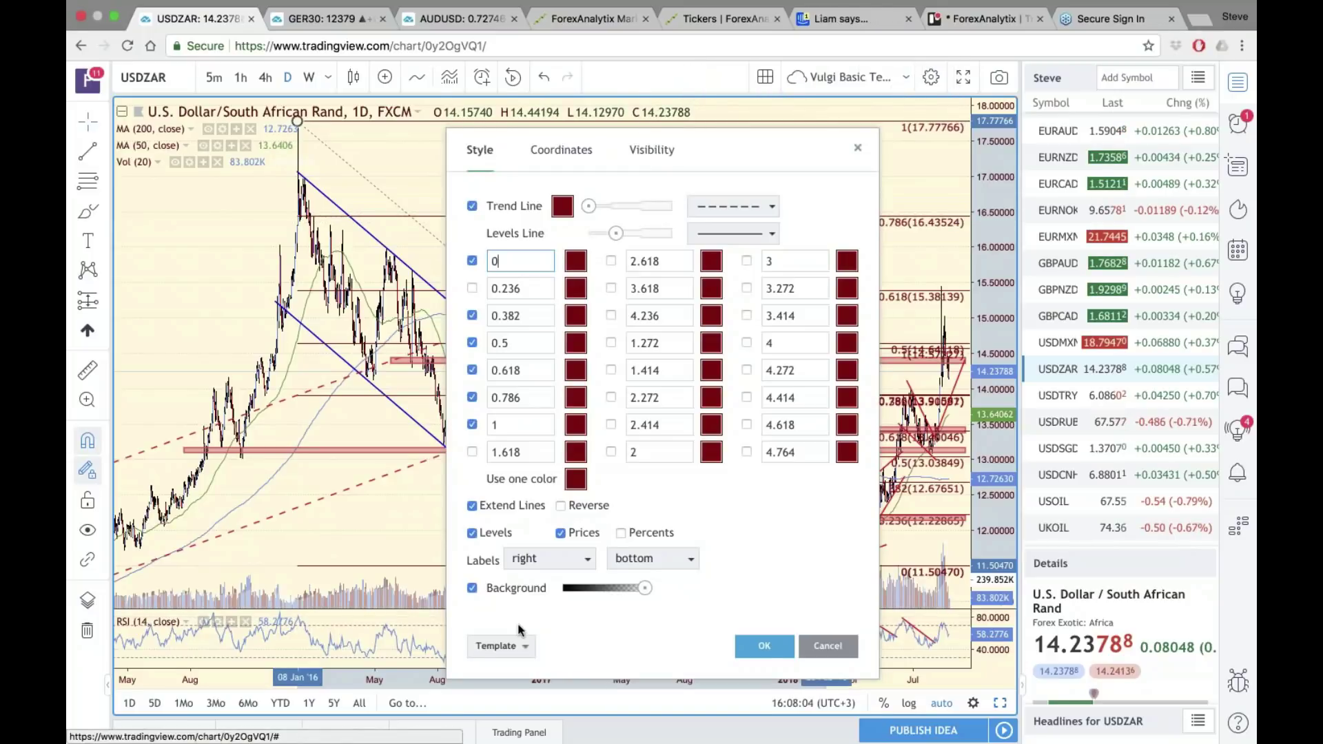
click(499, 646)
click(488, 597)
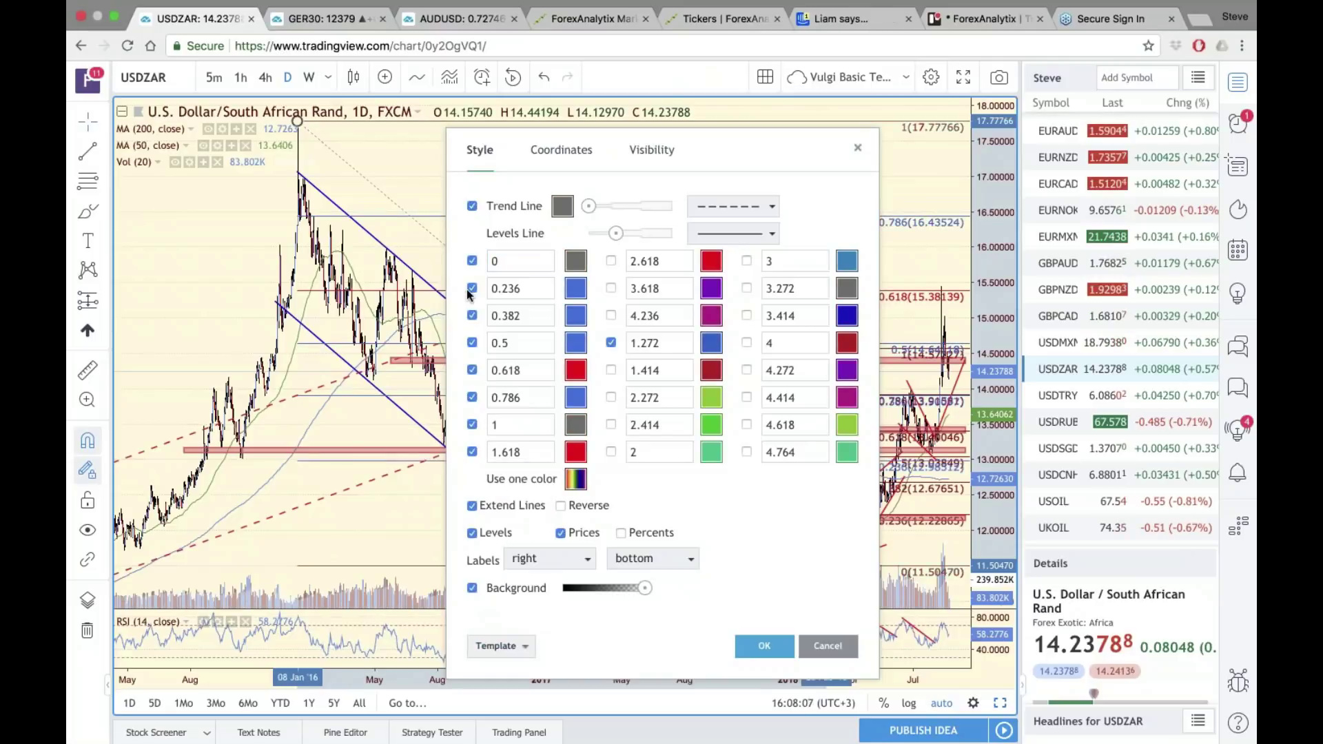
- Hide the 0.236, 0.382, 0.5, 1.618 and 1.272 levels, keeping 0, 0.618, 0.786 and 1
click(471, 290)
click(471, 316)
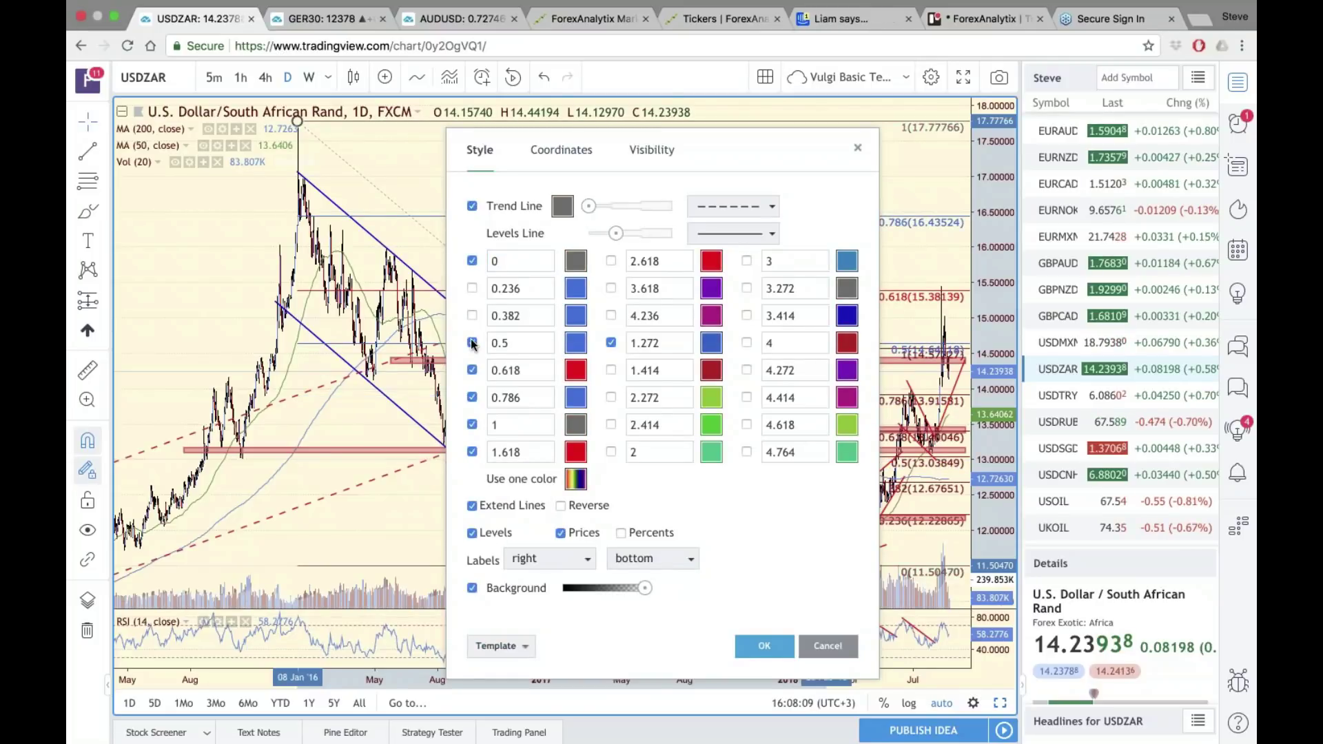
click(472, 343)
click(472, 452)
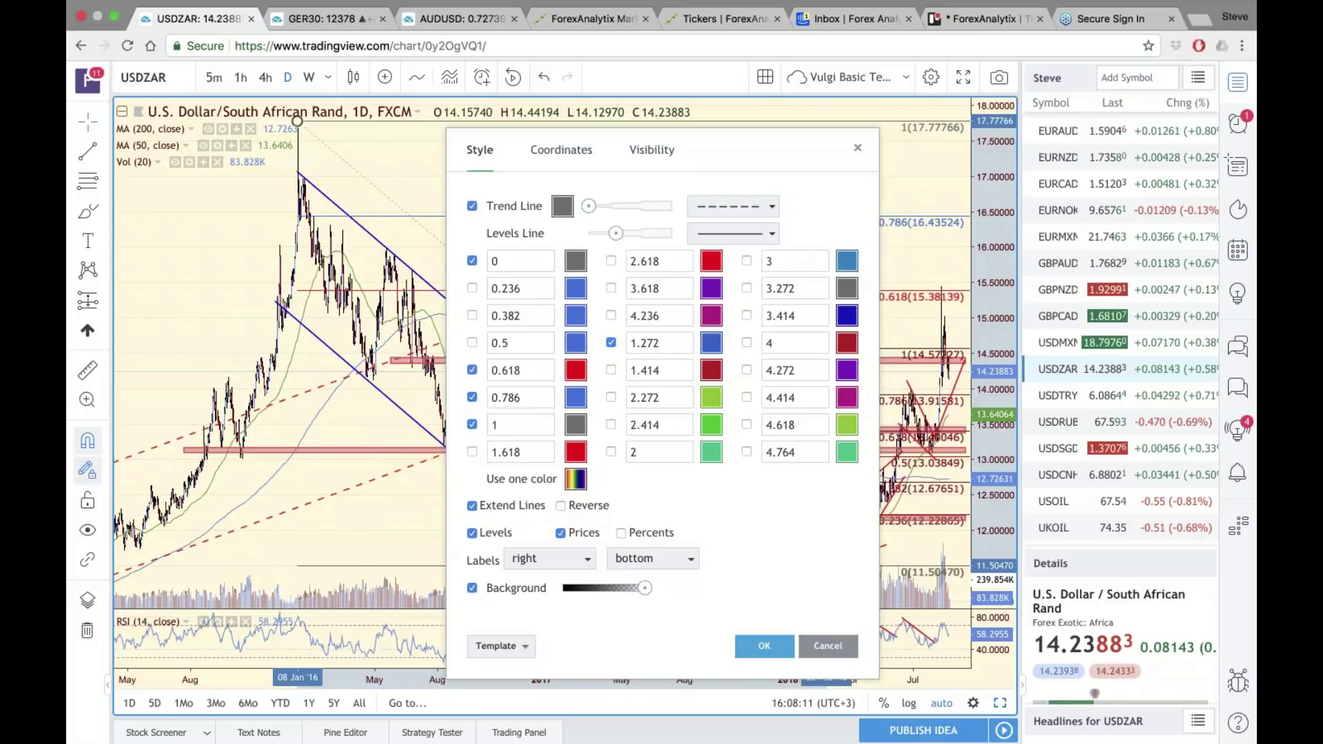
click(611, 342)
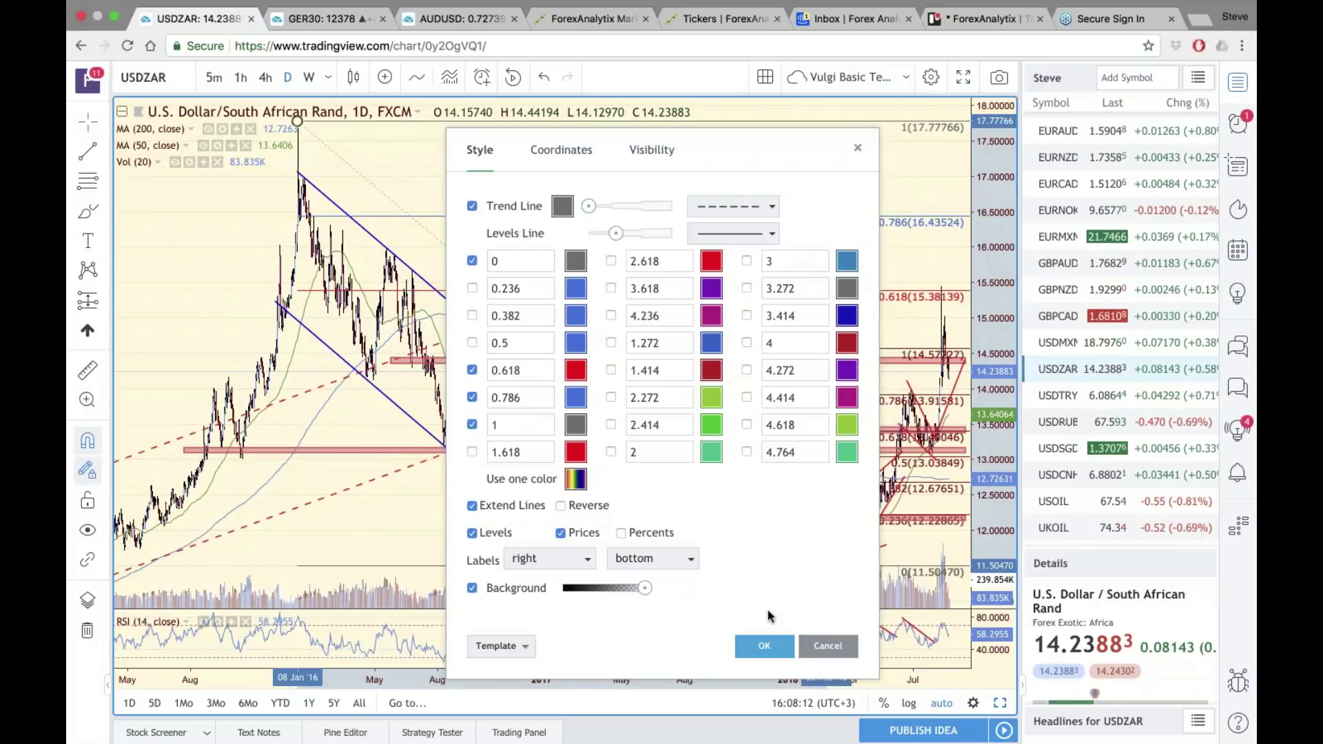
click(764, 646)
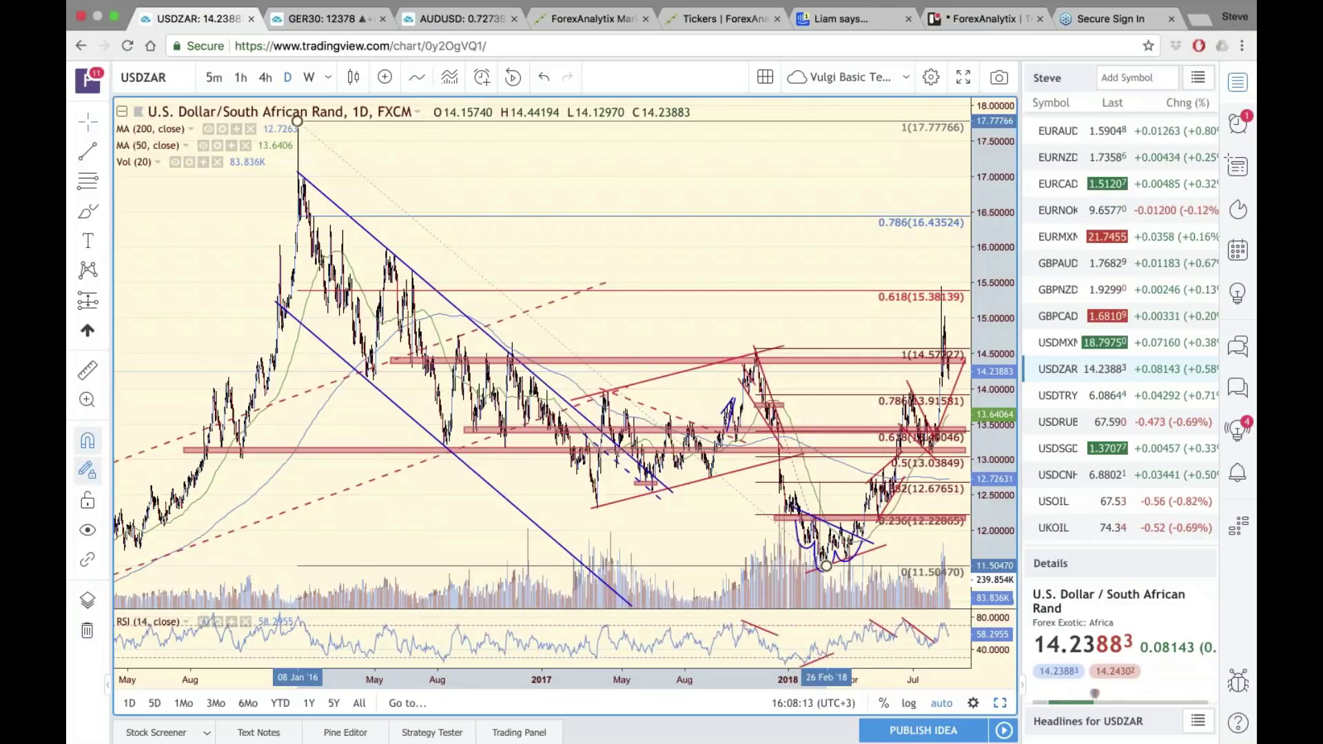
- Deselect the Fib and zoom in three steps to frame USDZAR from mid-2017, near 14.24
click(868, 323)
drag(789, 331, 693, 338)
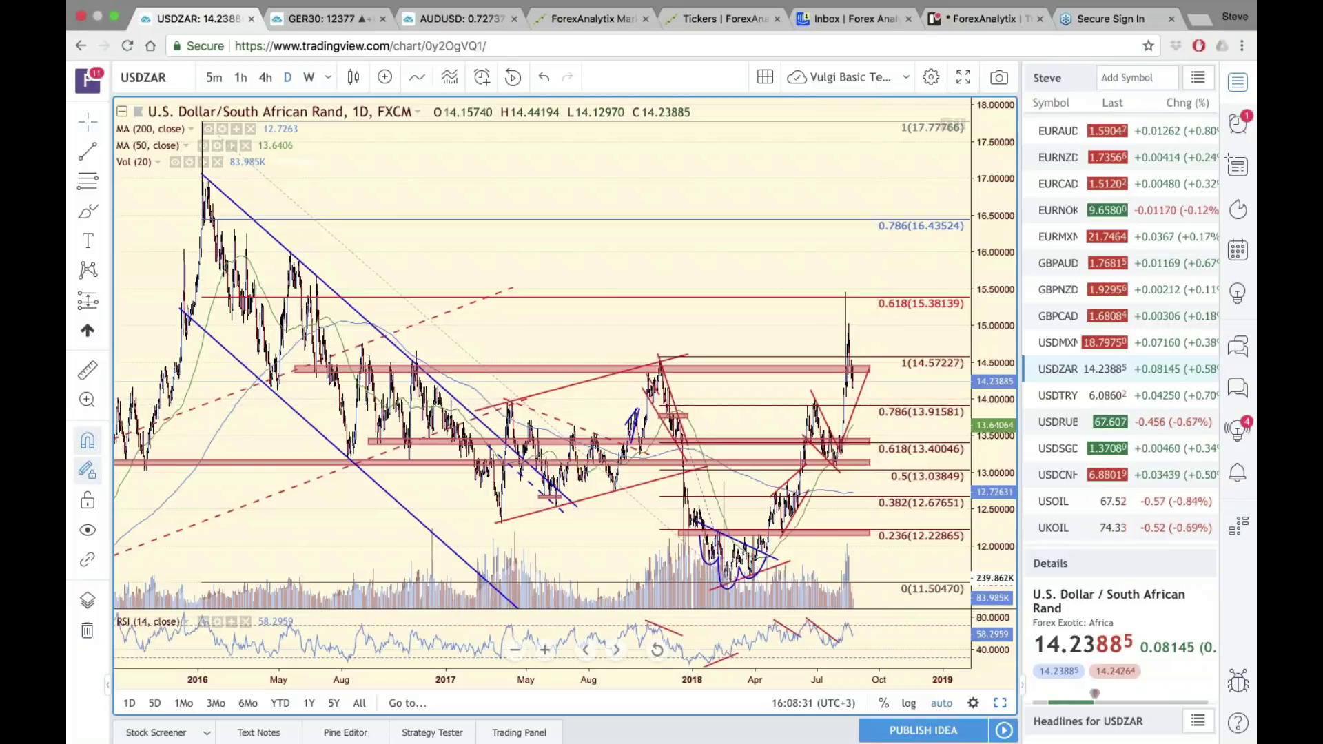
click(544, 650)
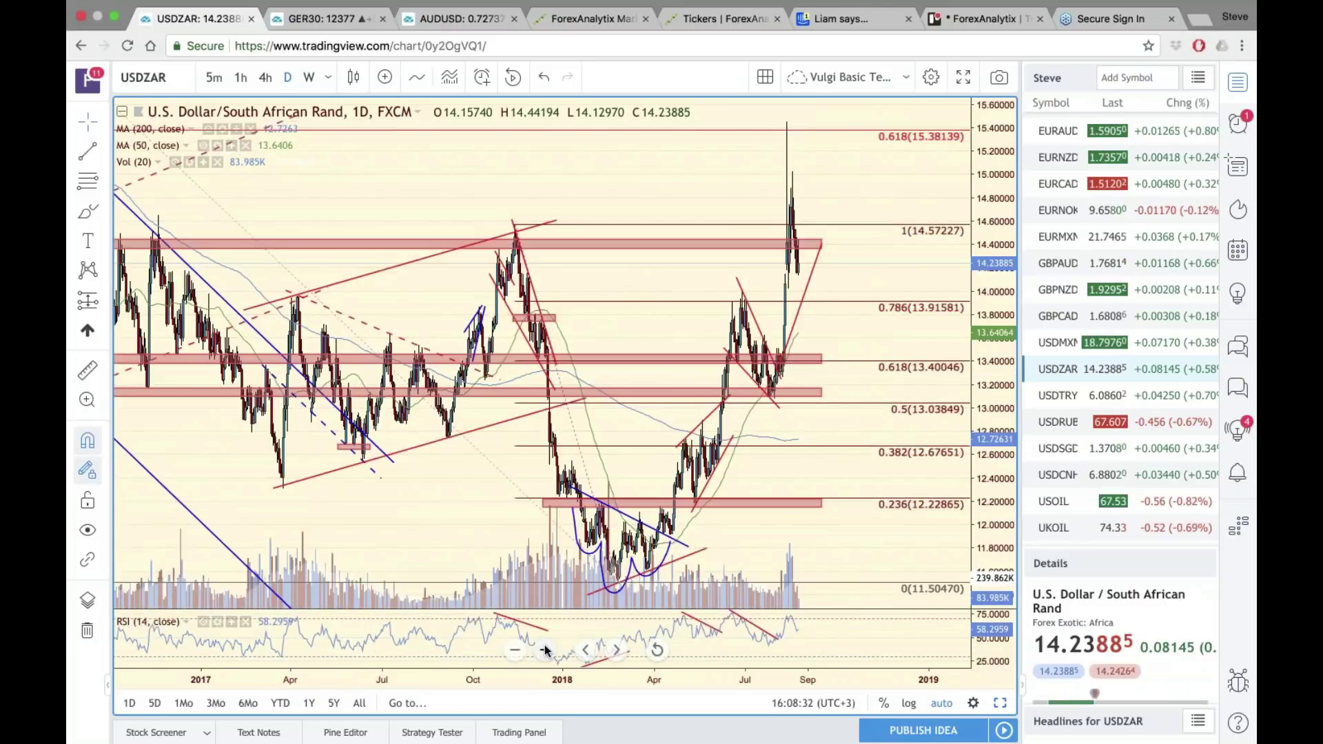
click(545, 650)
click(544, 650)
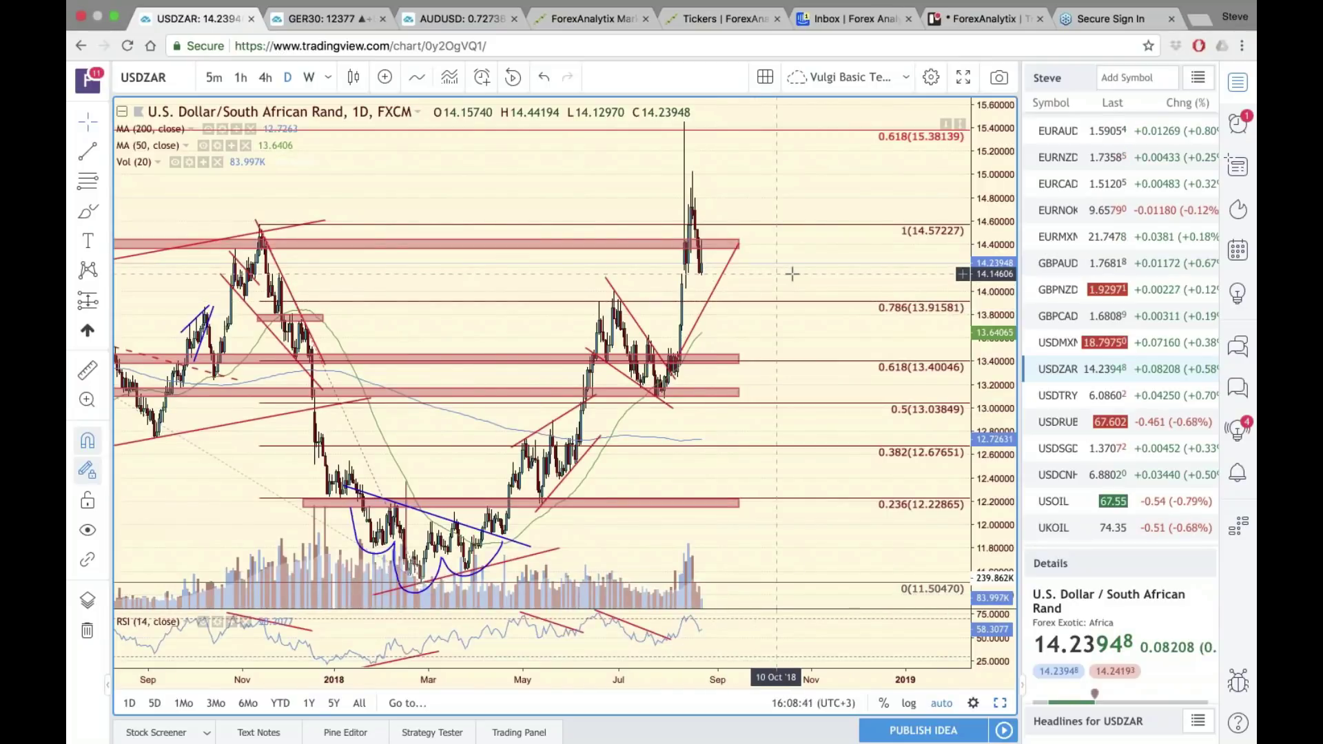
drag(784, 275, 936, 279)
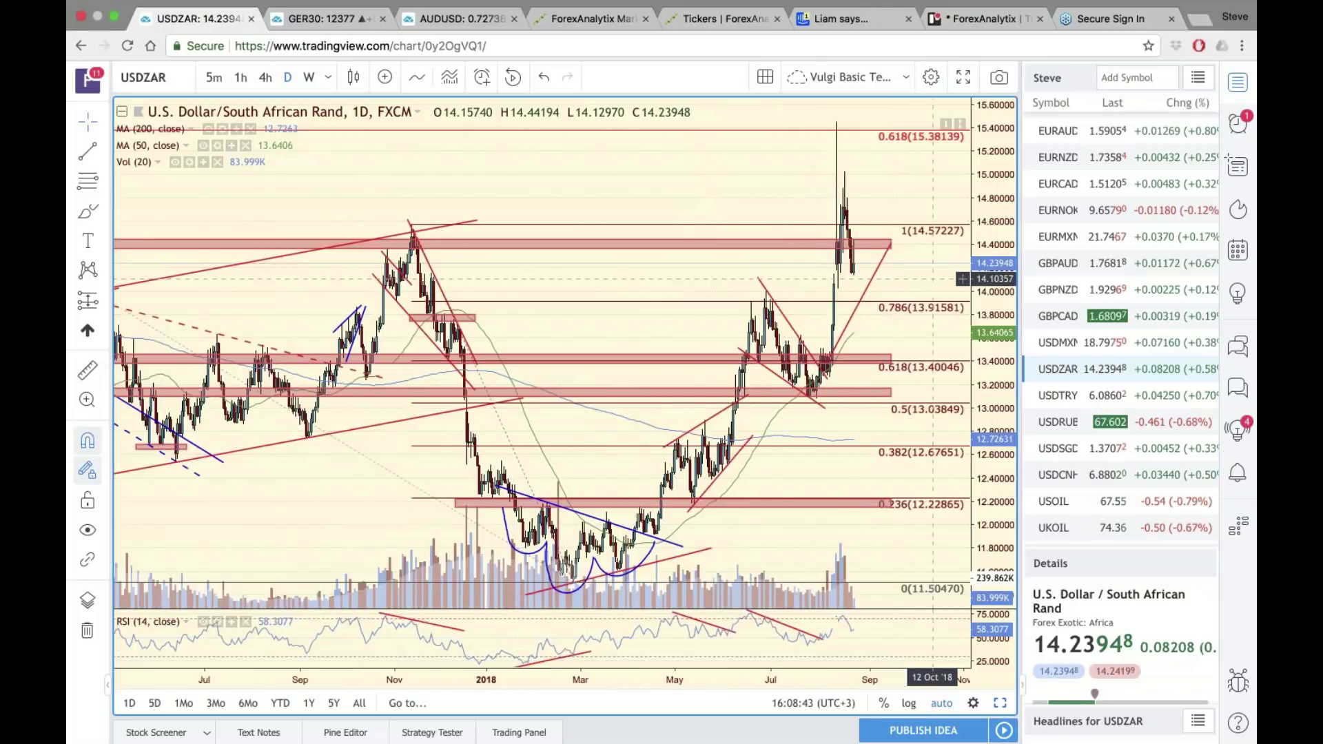
- Load the USDTRY daily chart near 6.086 and leave empty space right of the latest bars
click(1053, 397)
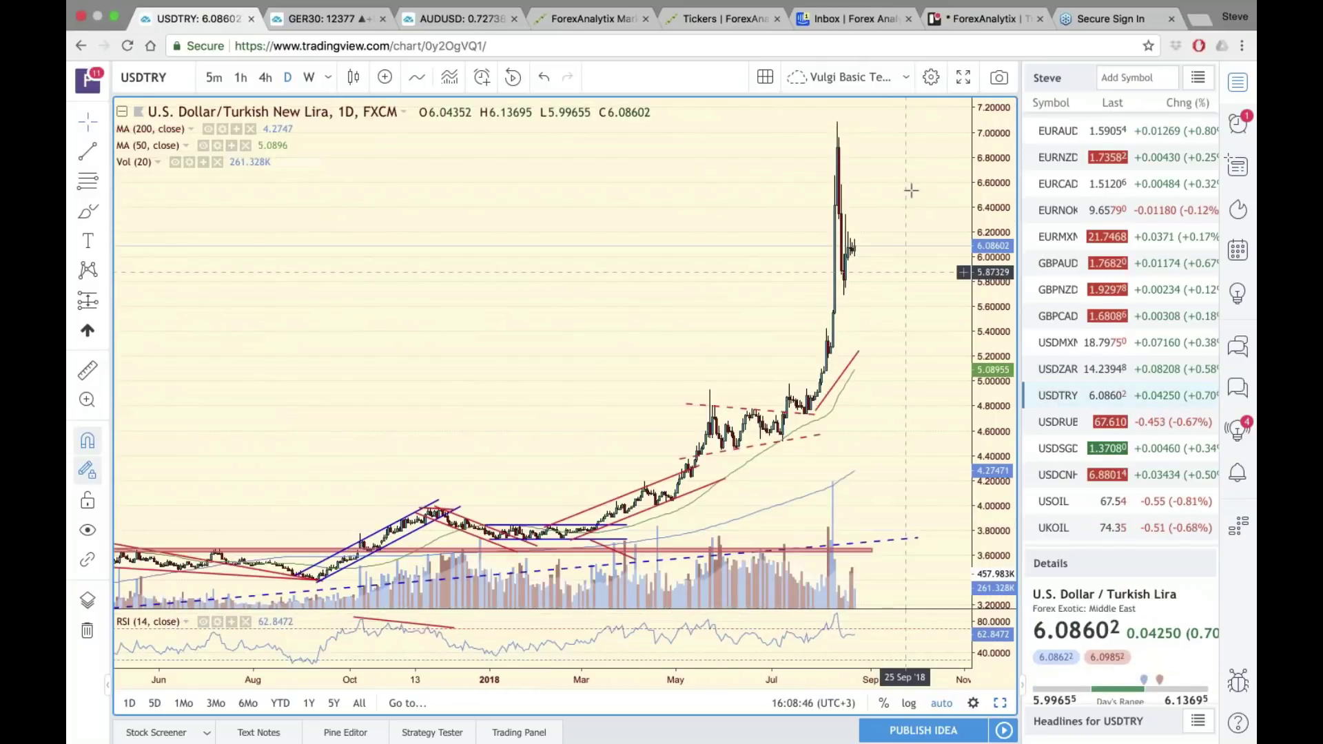
drag(911, 190, 750, 198)
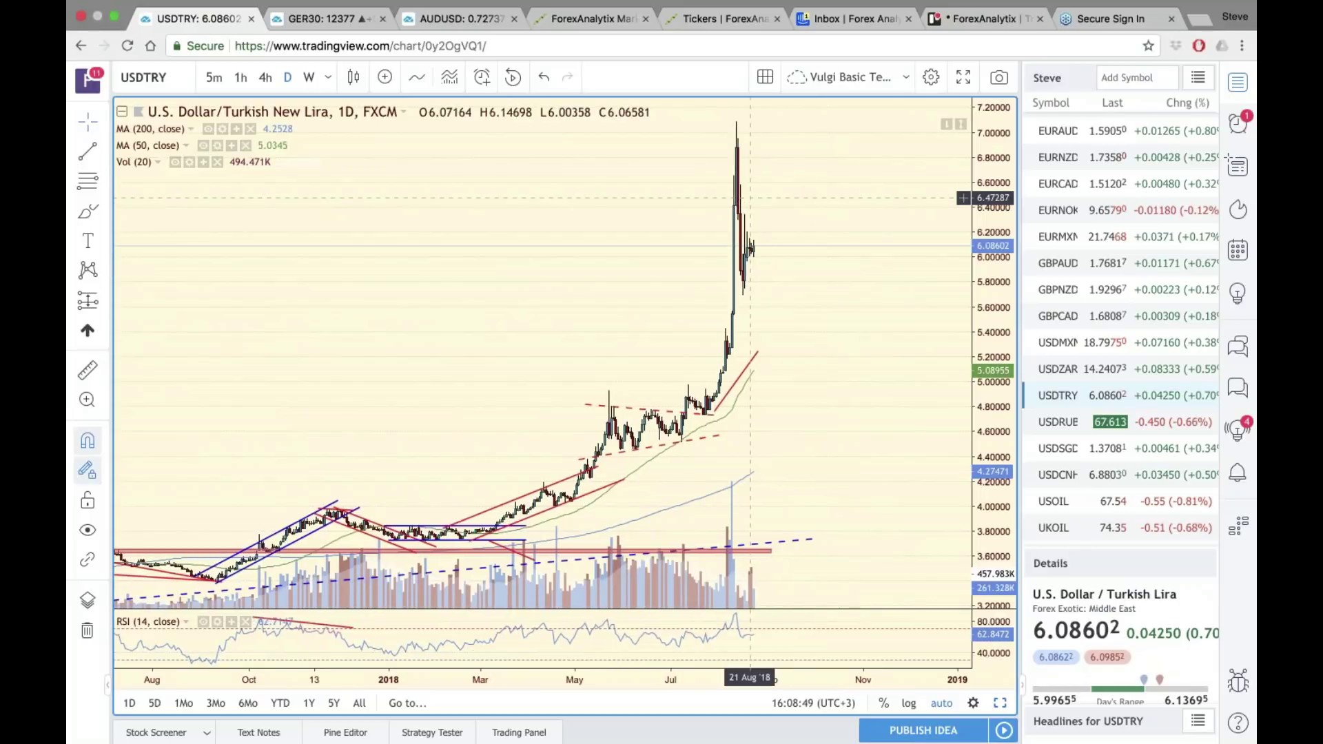
- Draw a zigzag path from the latest USDTRY bar up to 6.45, down to 5.55, then 6.95
click(87, 155)
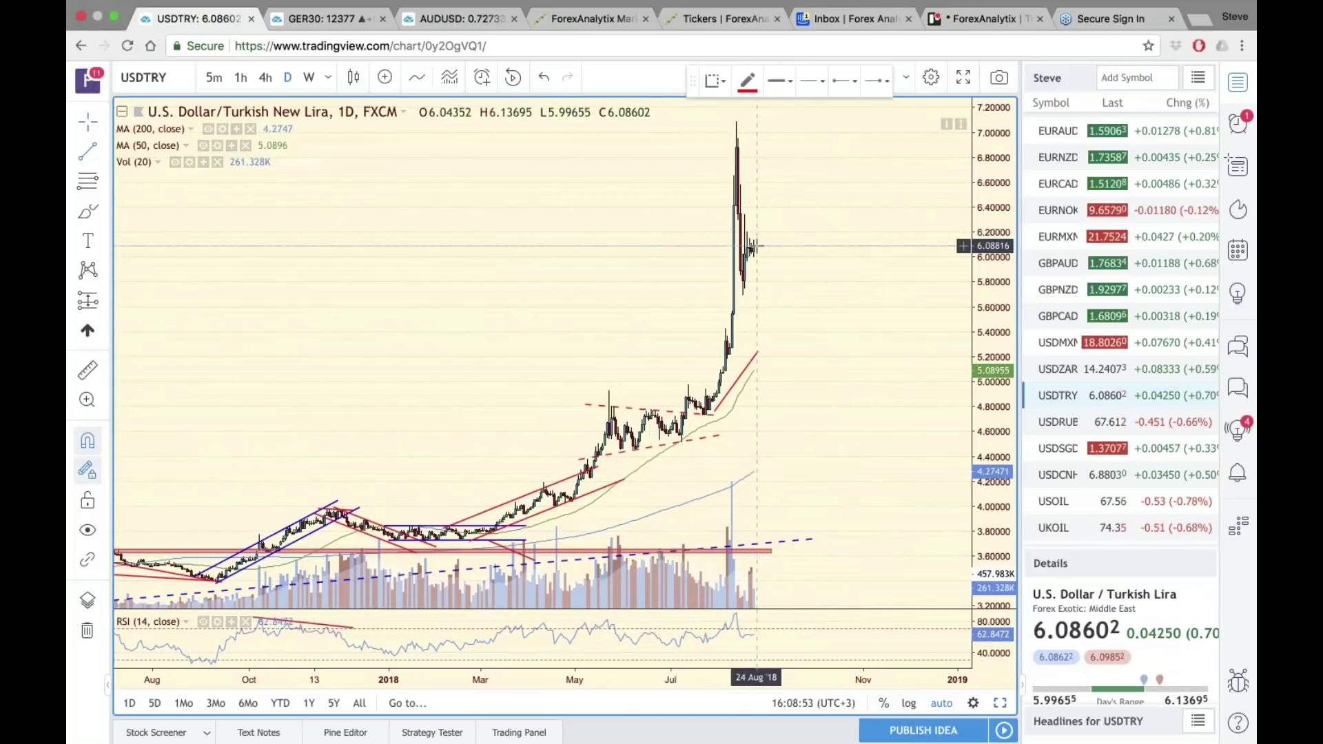
click(756, 246)
click(786, 199)
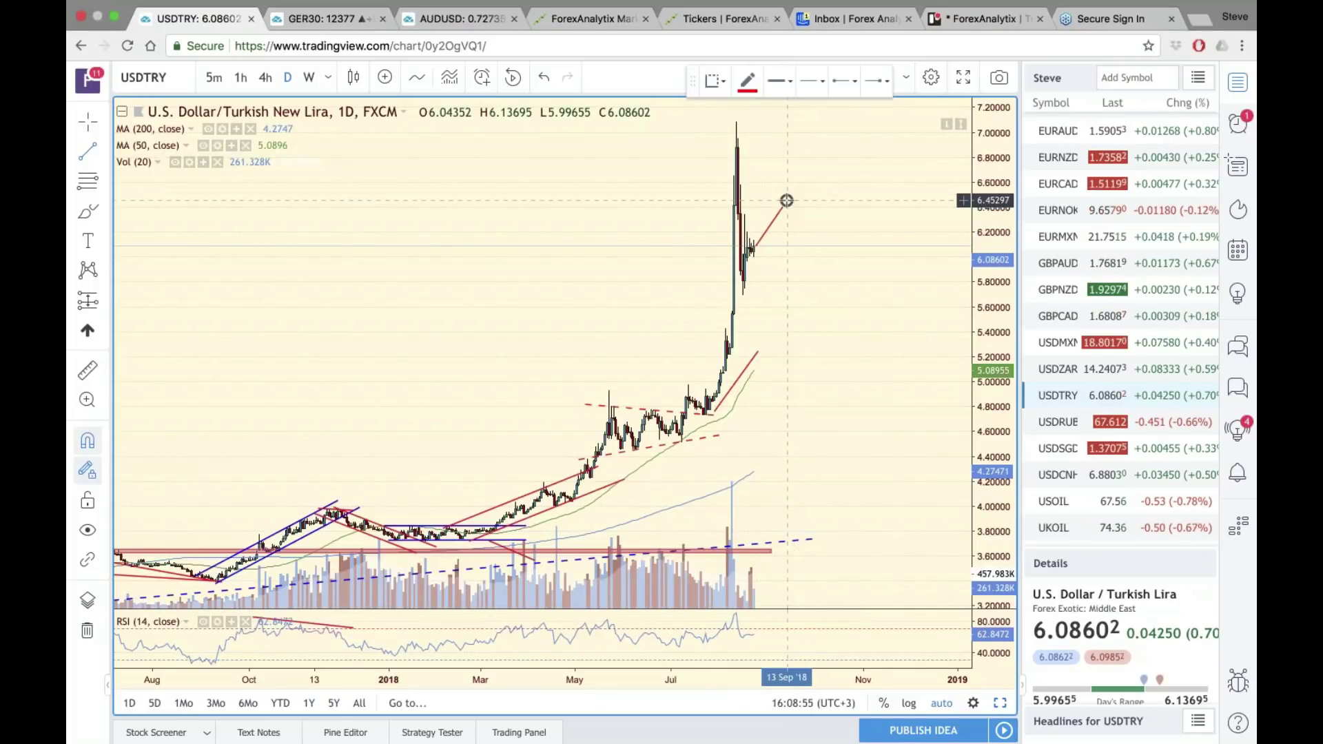
click(843, 313)
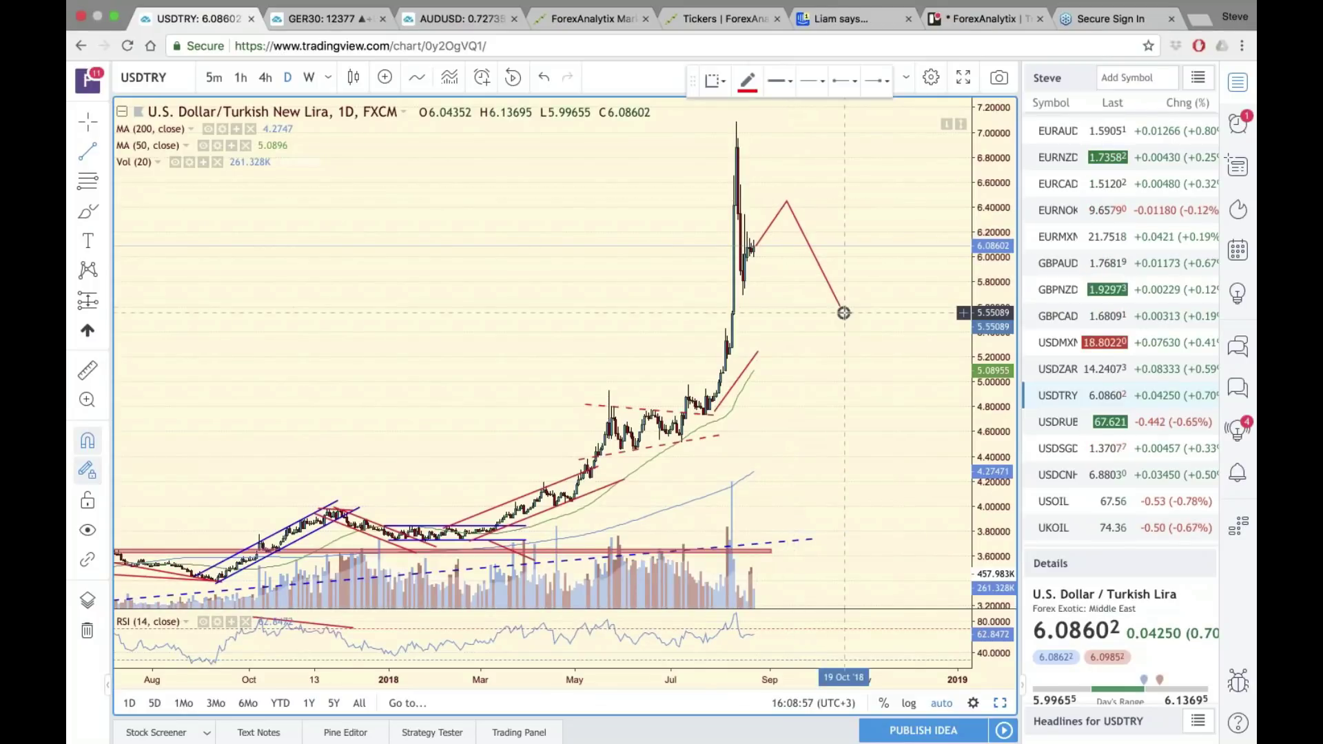
click(926, 137)
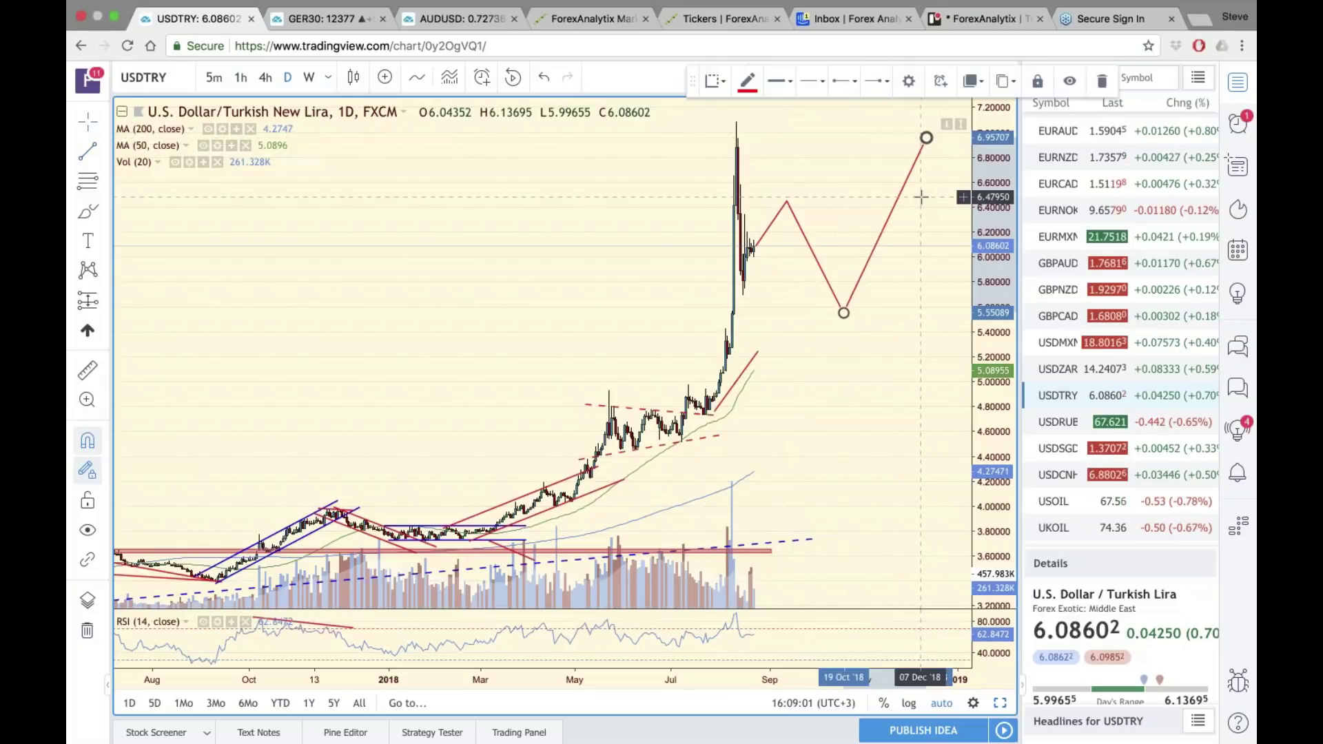
click(857, 188)
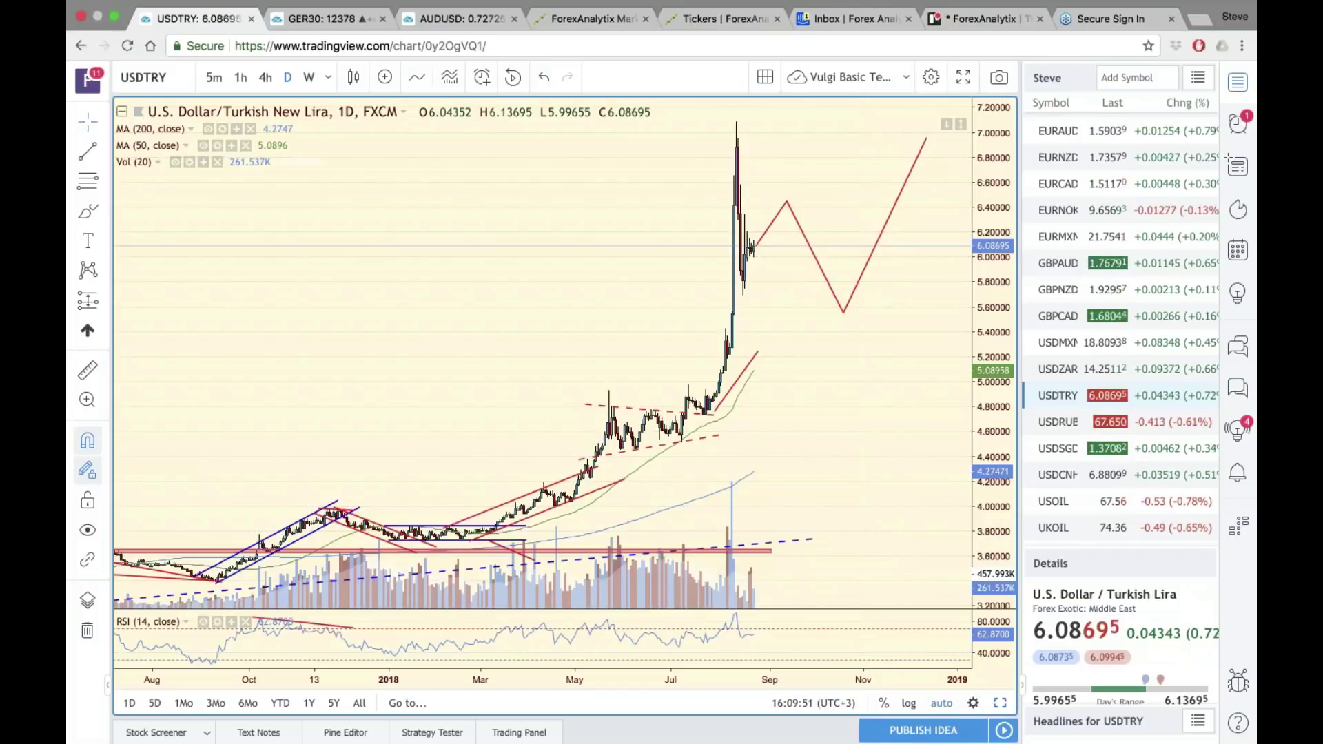
- Load USDRUB and compress its price scale so Fibonacci levels 70.689 and 74.265 show
click(1064, 428)
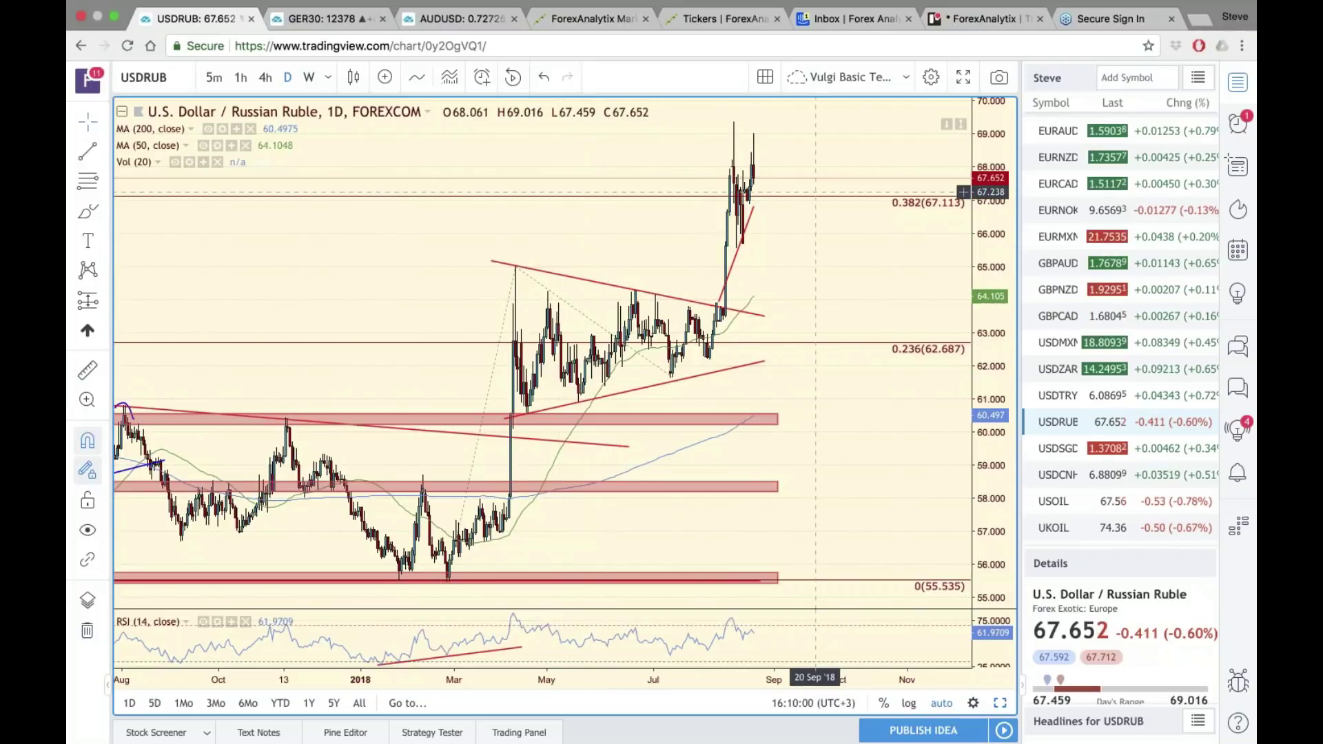
drag(983, 295, 983, 324)
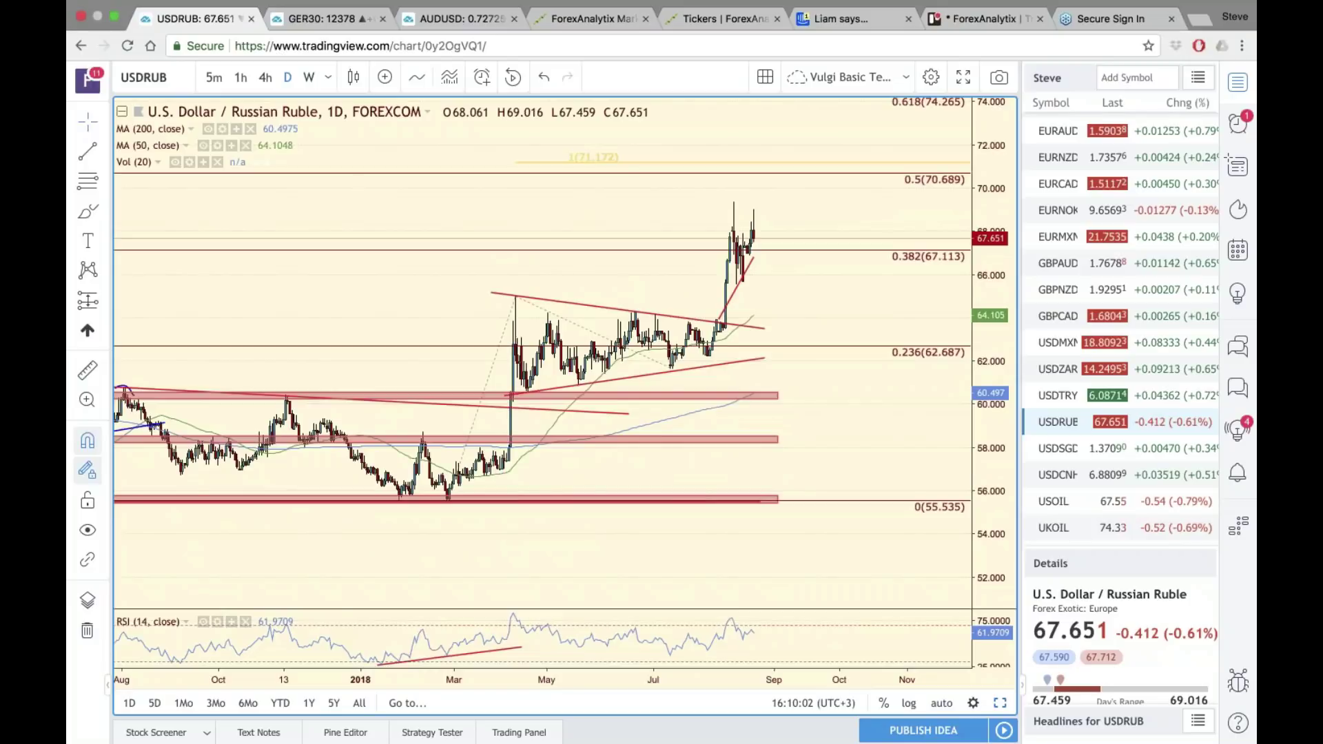
drag(862, 333, 909, 373)
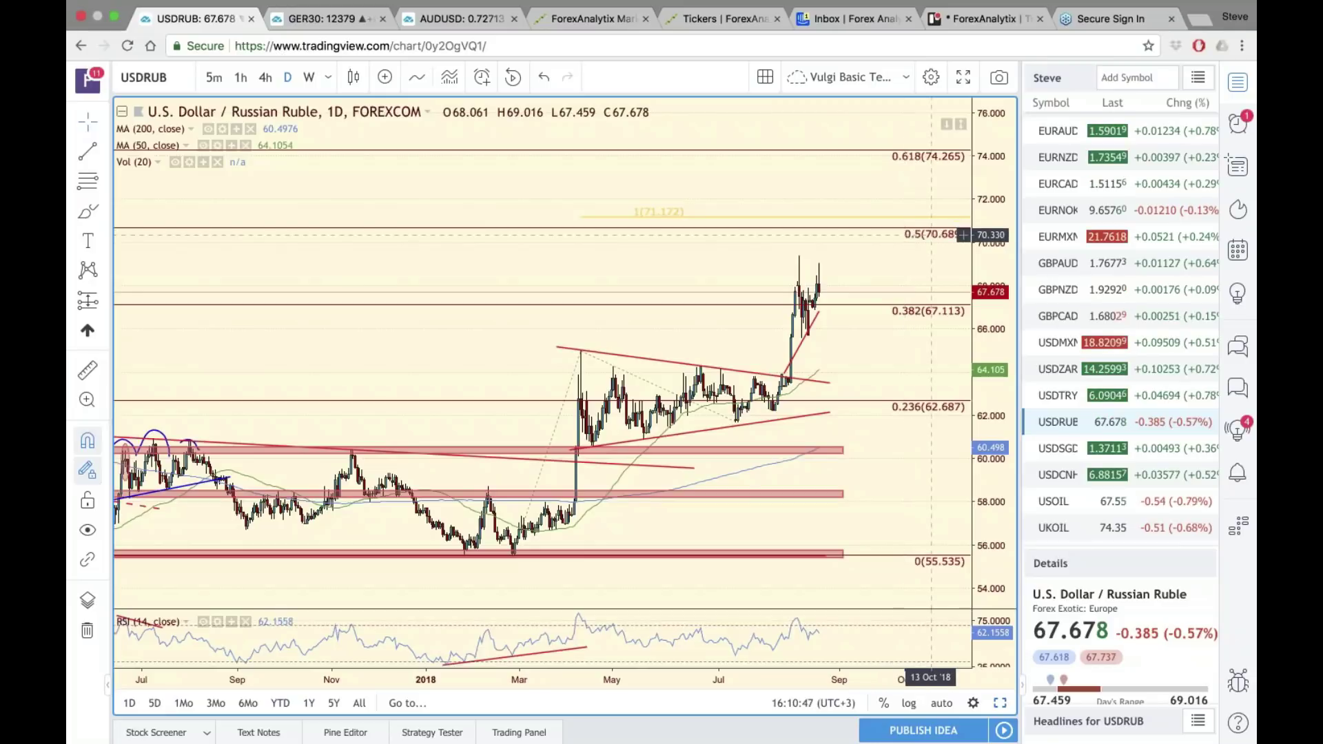
- Load USDCNH and zoom in twice to frame the rally from March onward, near 6.8815
click(1058, 475)
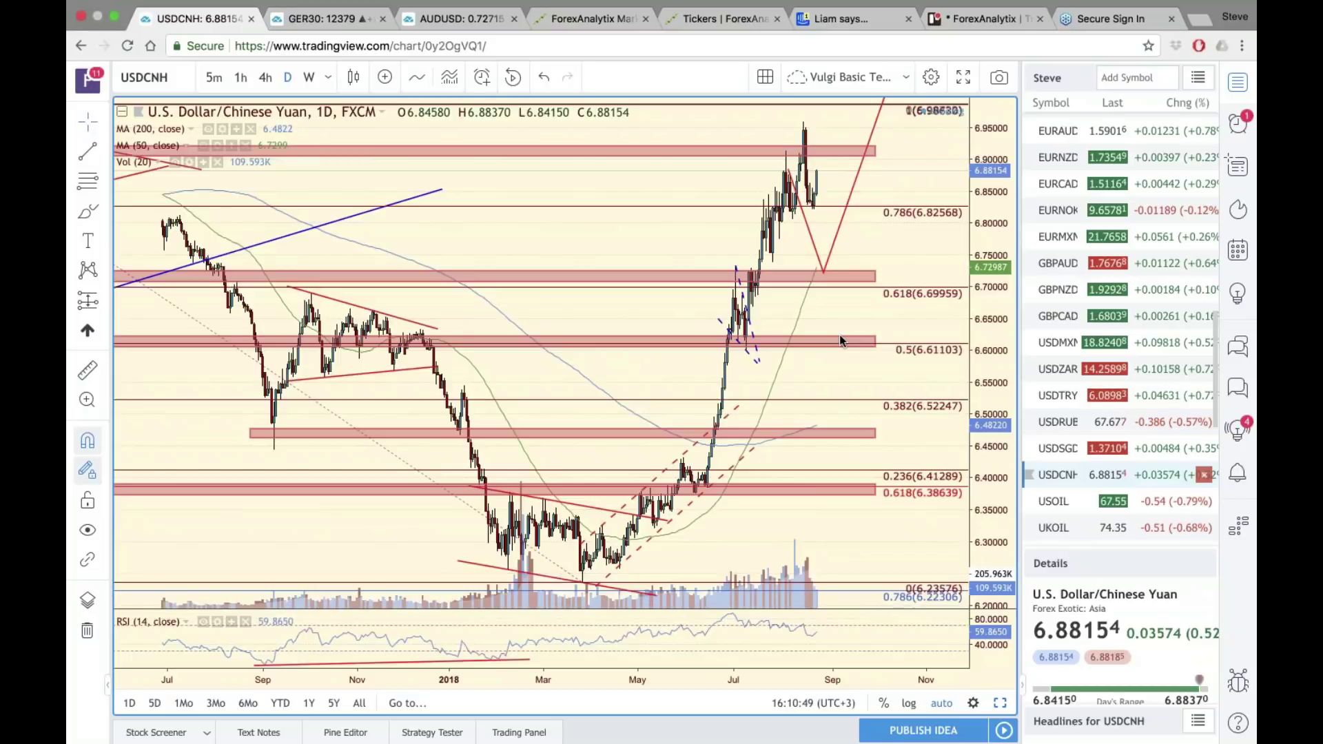
drag(911, 243, 876, 243)
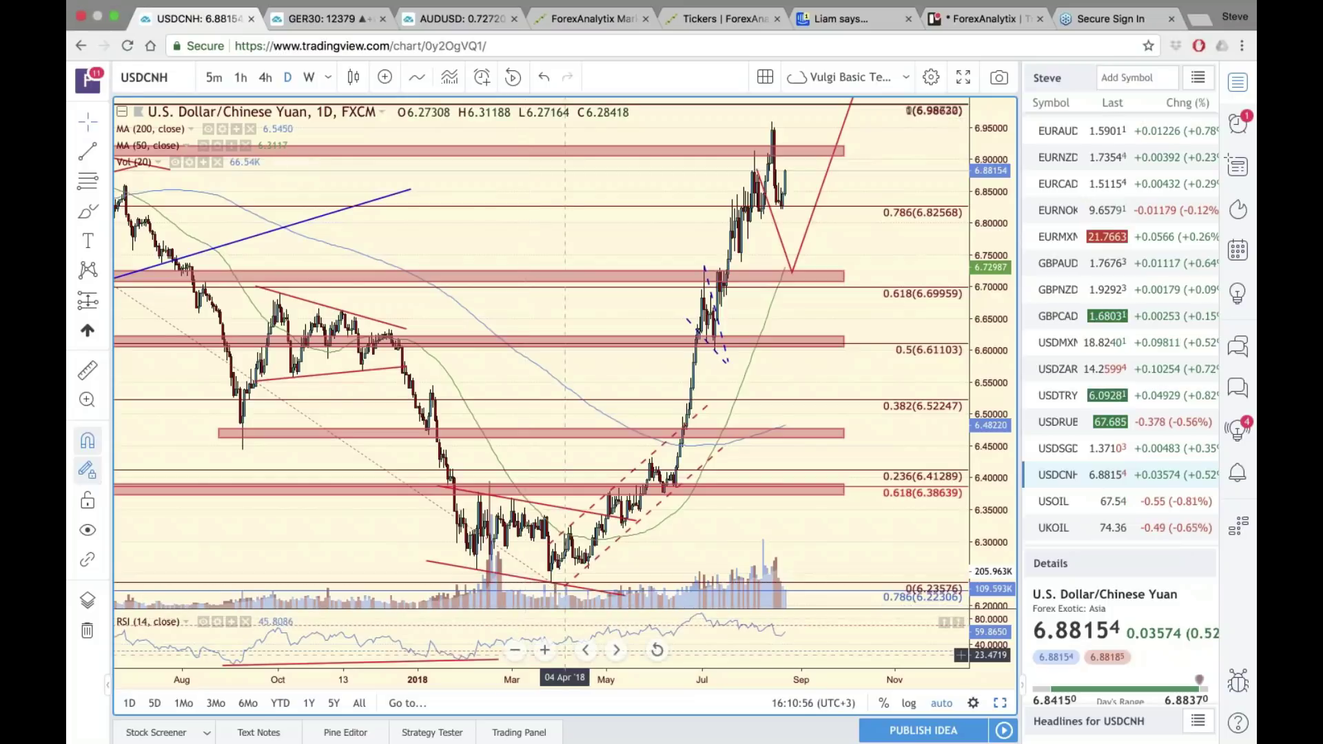
click(544, 649)
click(544, 650)
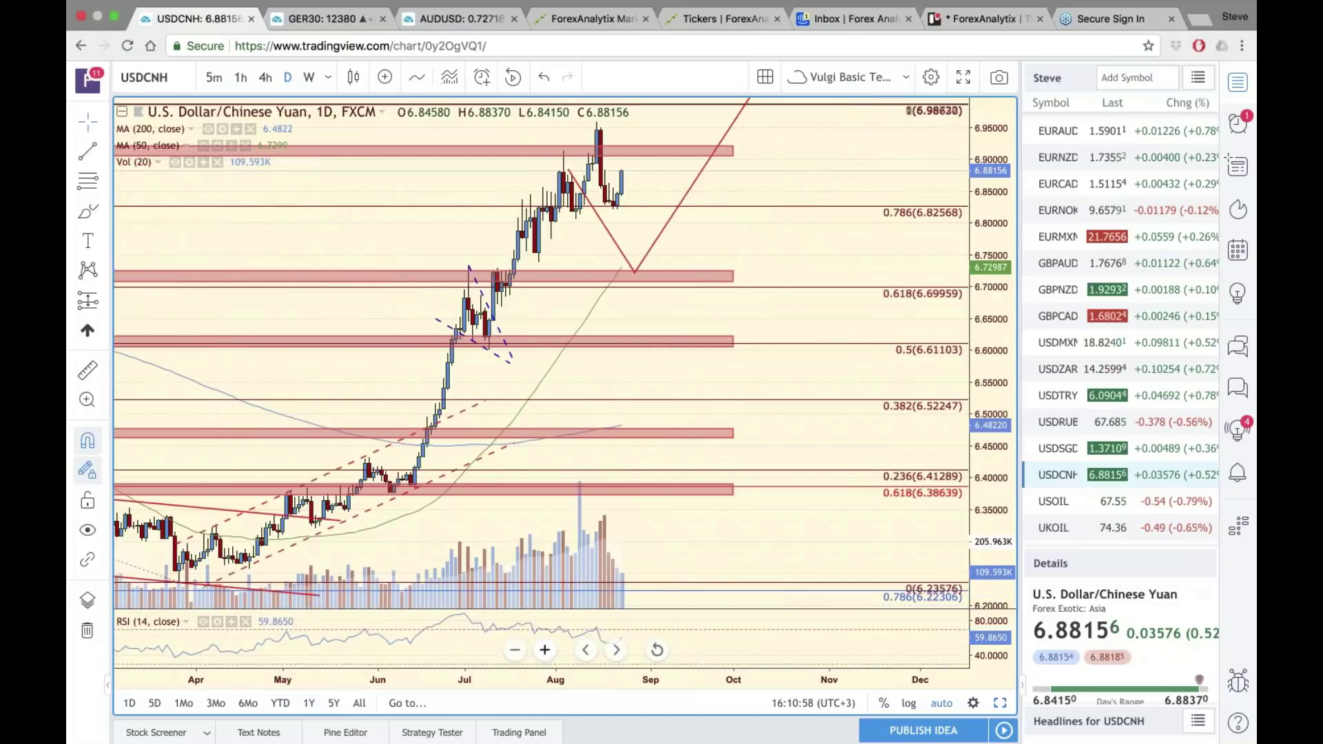
- Sketch blue brush arcs outlining a head-and-shoulders top over USDCNH's August peak
click(106, 214)
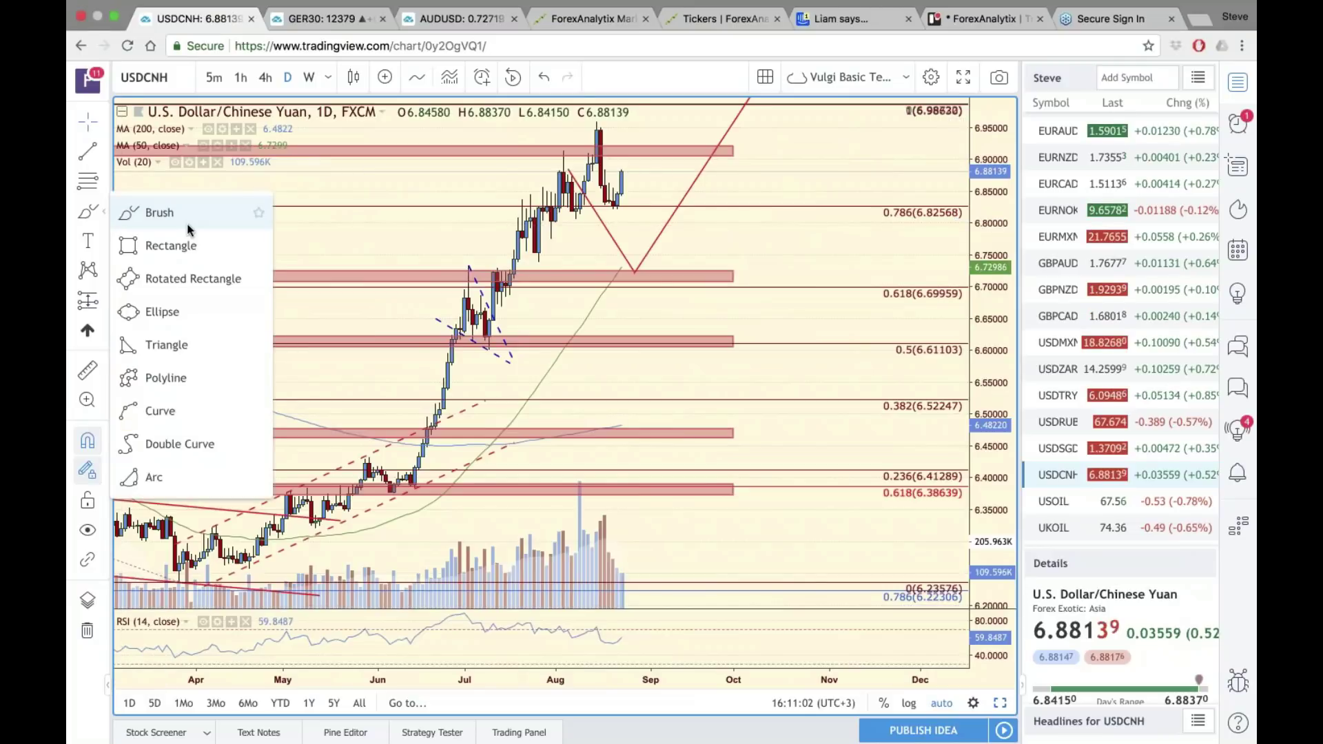
click(169, 213)
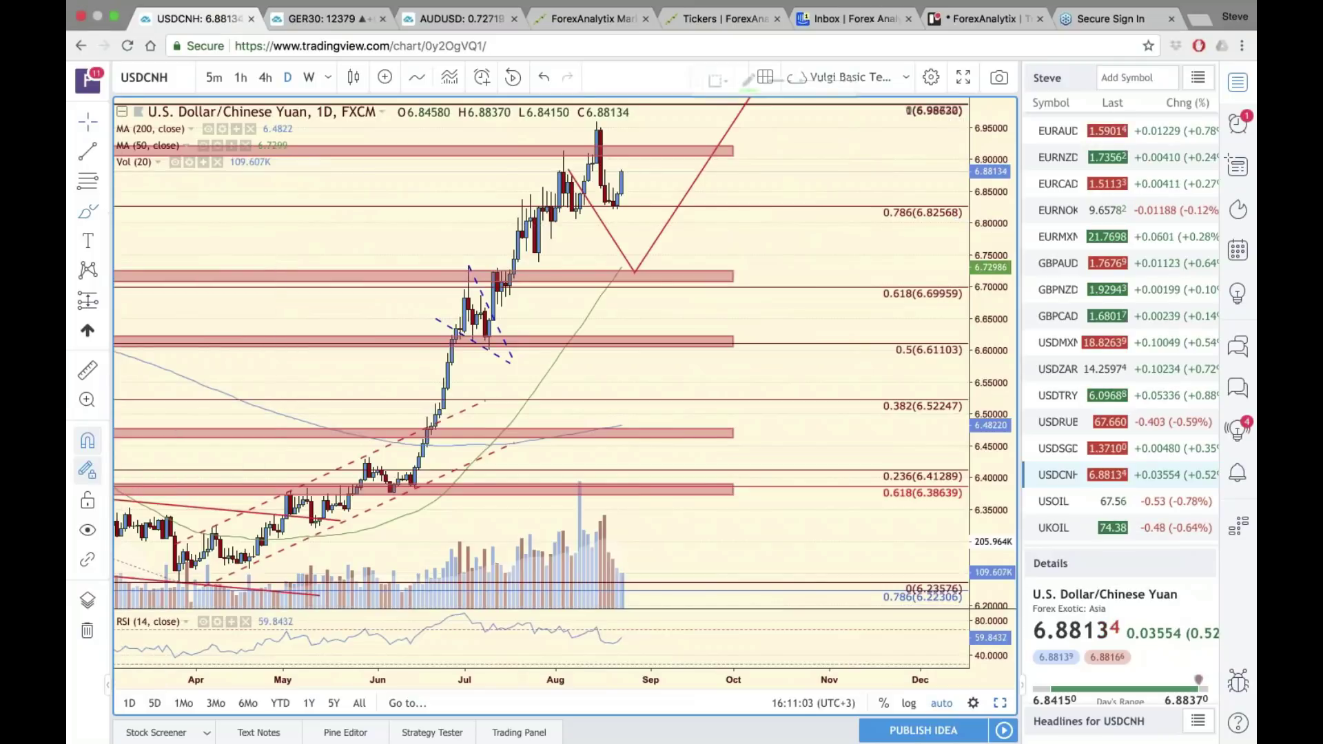
click(748, 80)
click(848, 128)
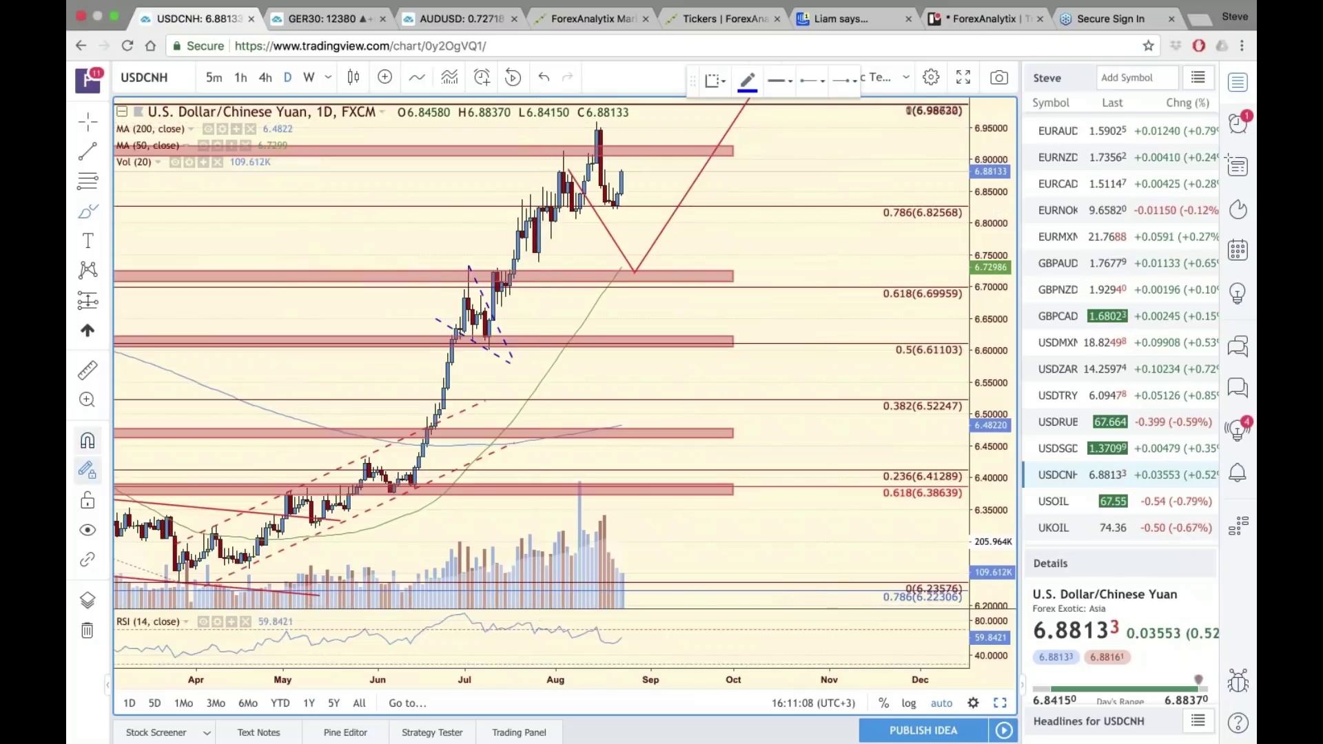
mouse_move(529, 187)
mouse_down()
mouse_move(551, 151)
mouse_move(573, 166)
mouse_move(609, 123)
mouse_move(617, 165)
mouse_move(650, 151)
mouse_move(665, 186)
mouse_up()
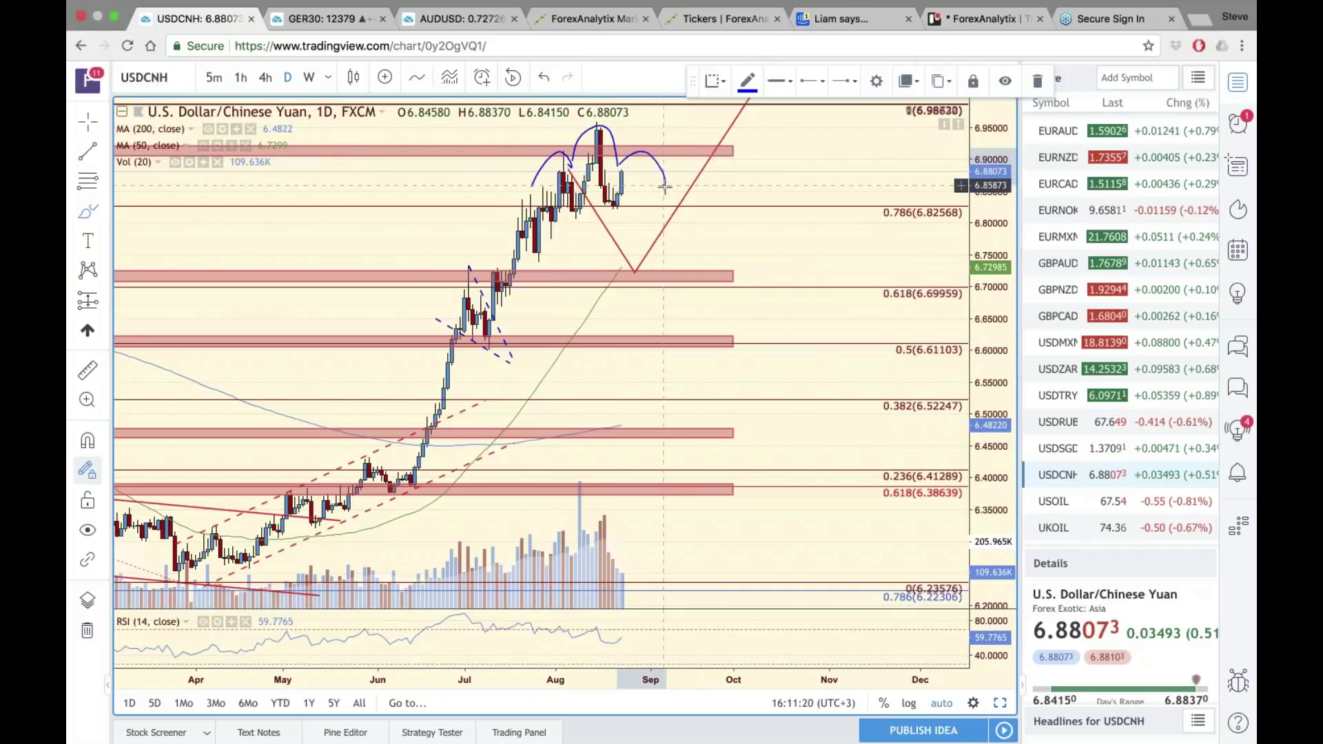
right_click(713, 186)
click(685, 179)
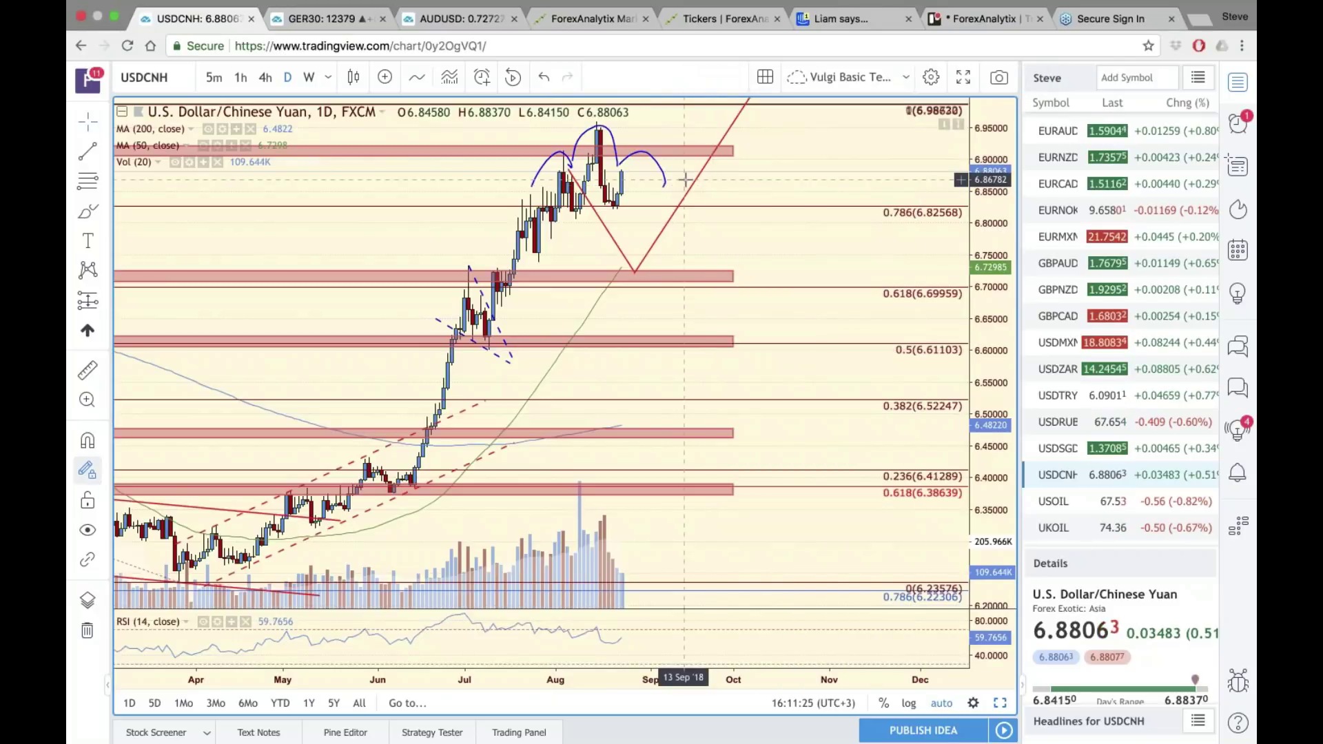
- Pan back to show February and March and compress the price scale for more range
drag(779, 258, 949, 259)
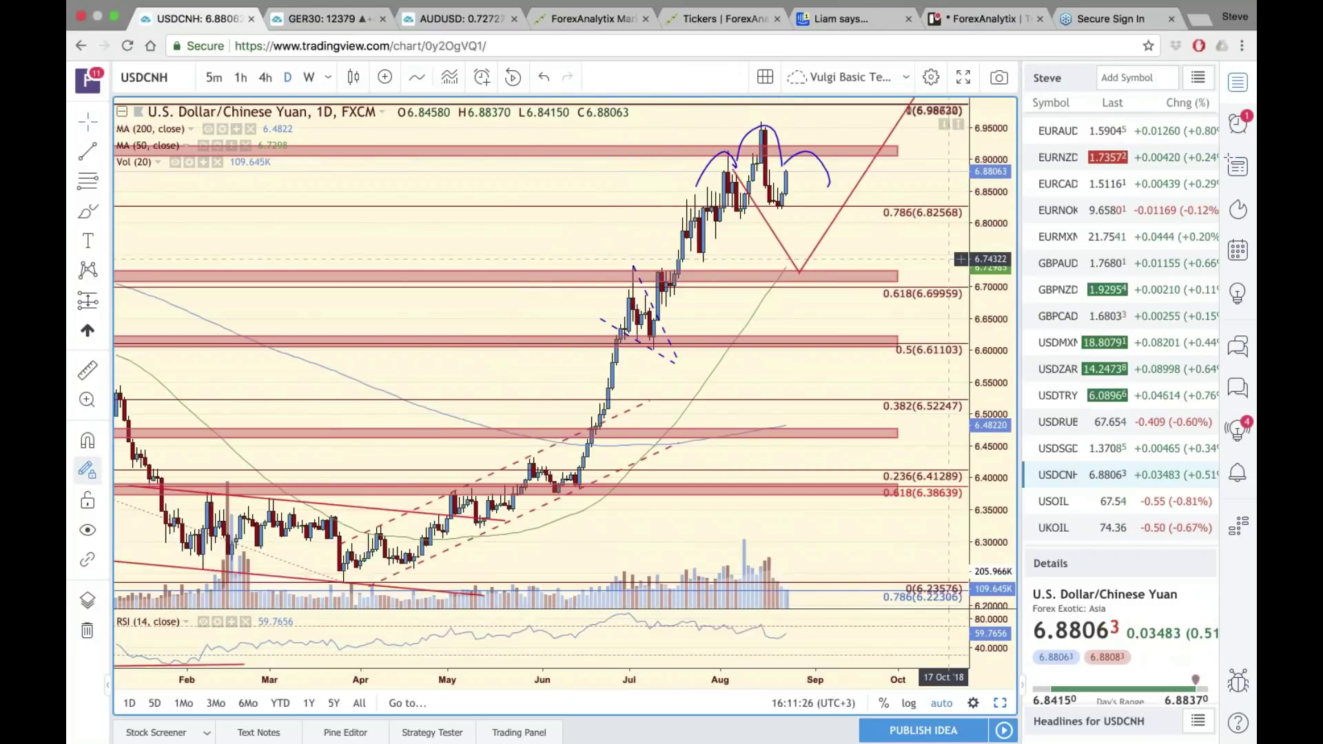
scroll(961, 271, right, 3)
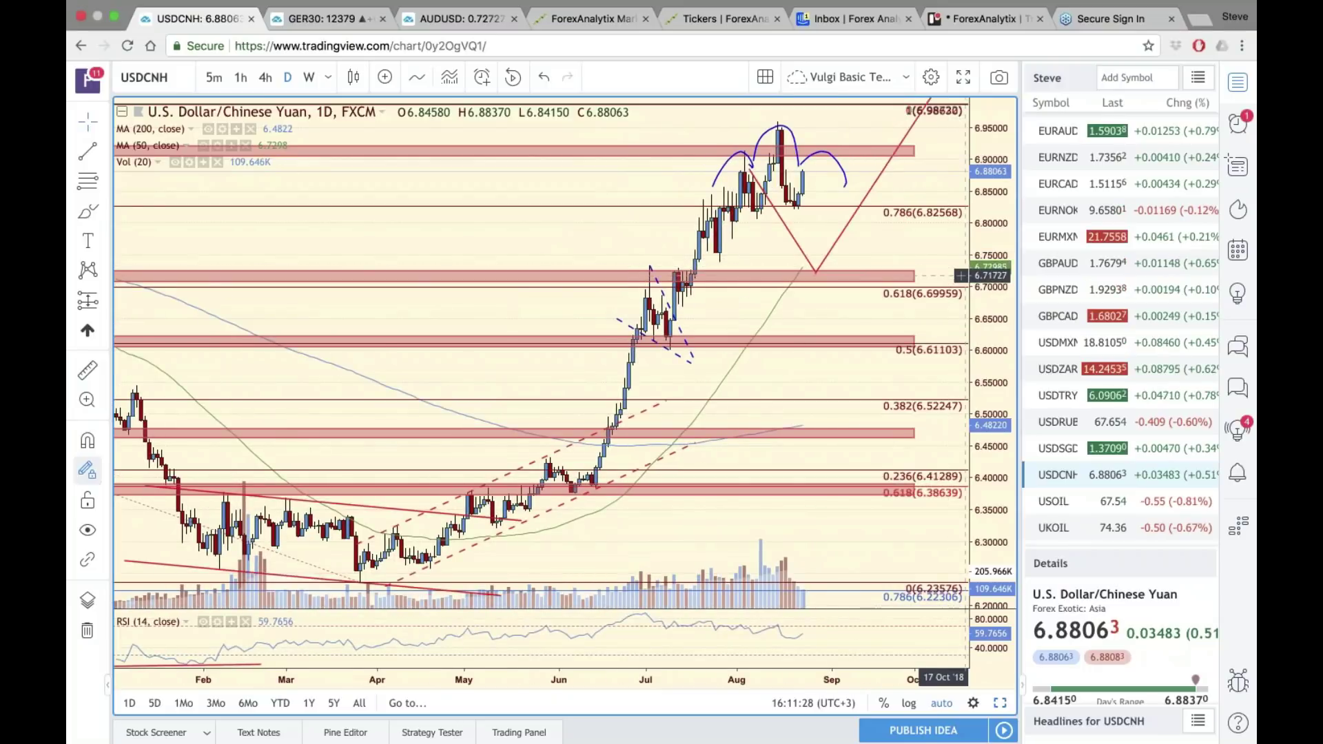
drag(990, 303, 989, 407)
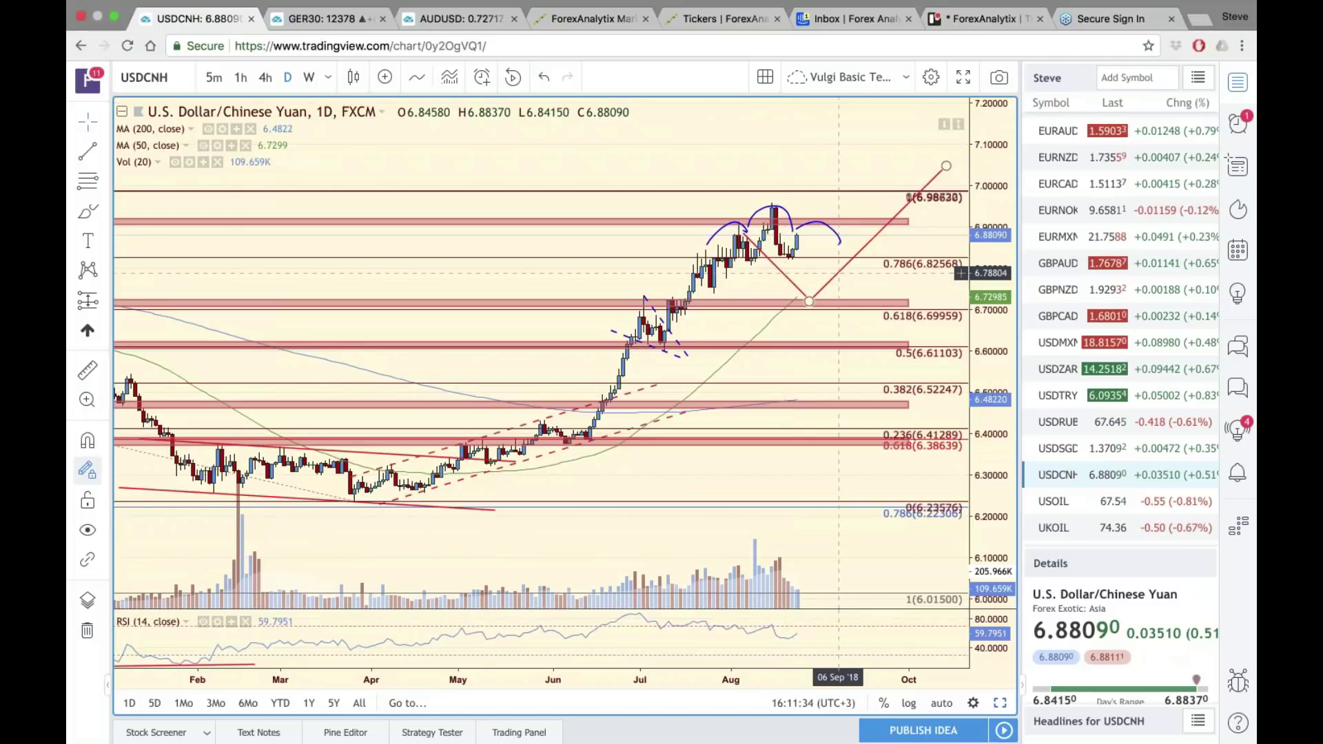
mouse_move(516, 650)
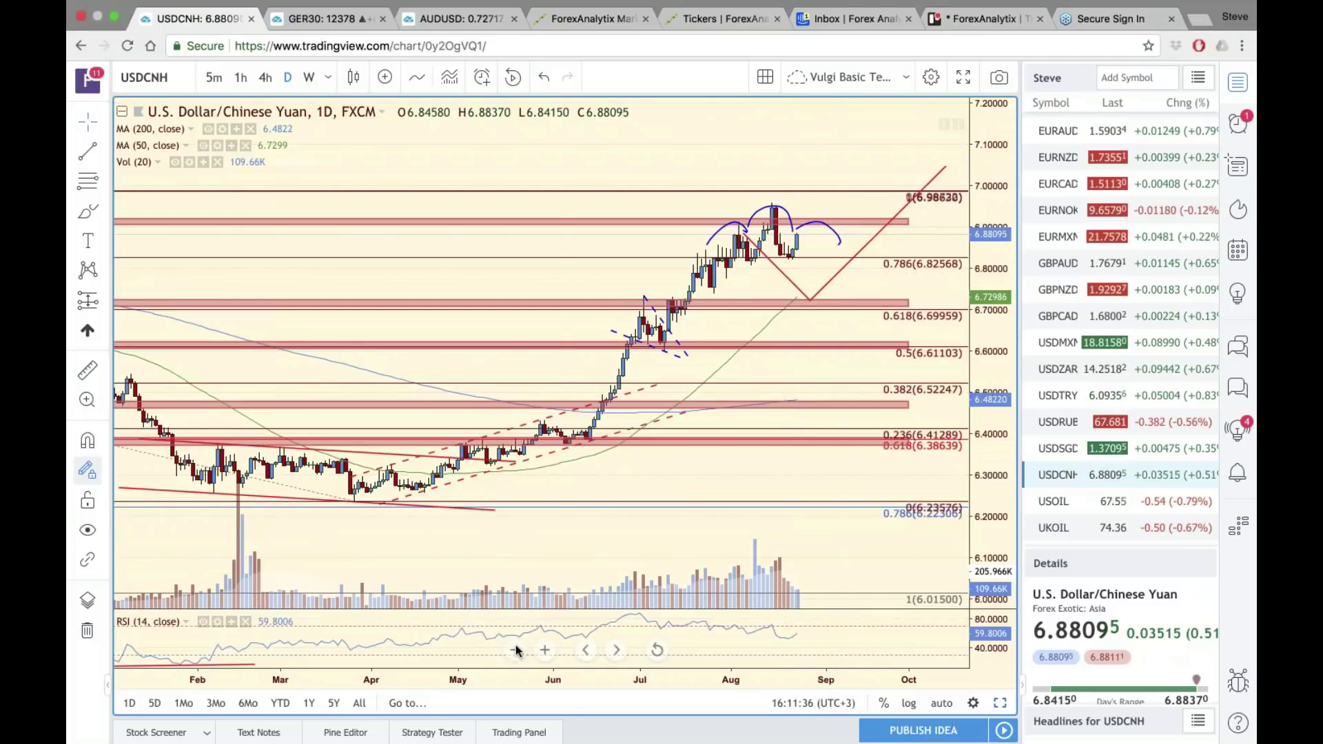
click(514, 650)
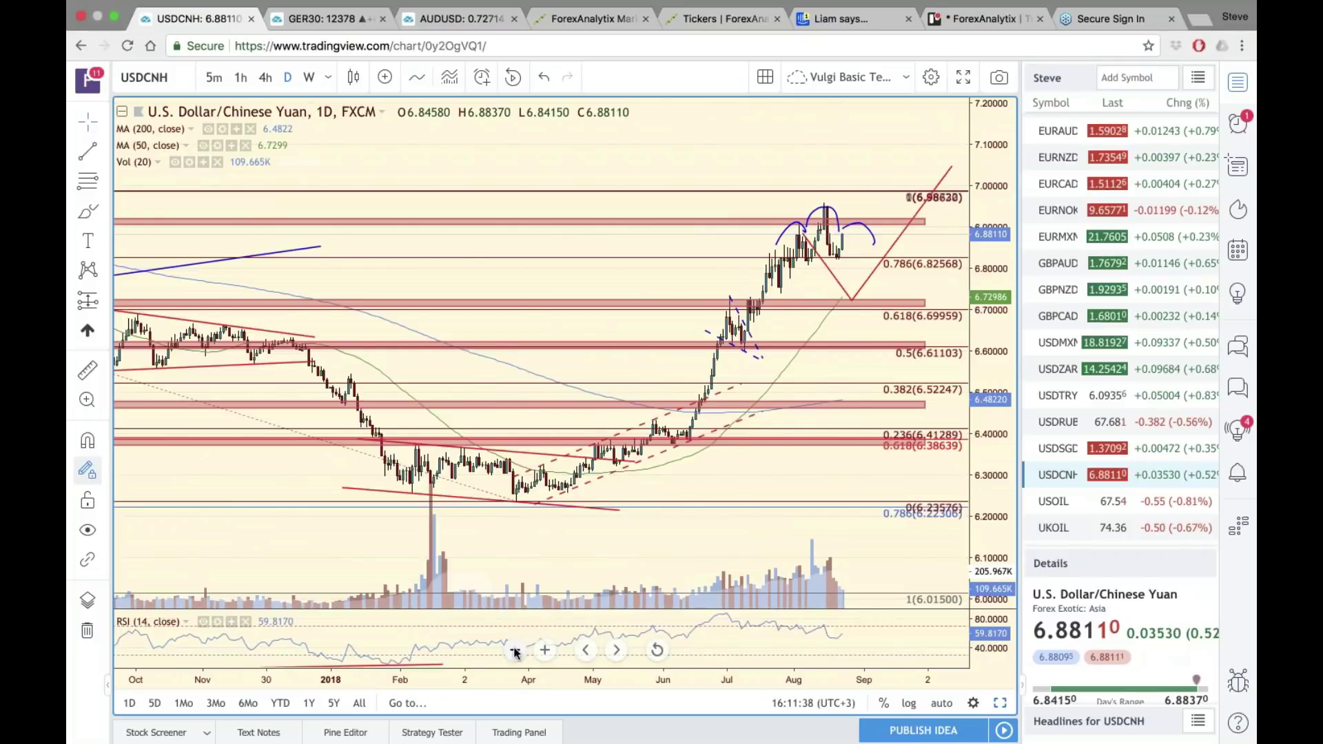
click(515, 650)
drag(831, 192, 778, 235)
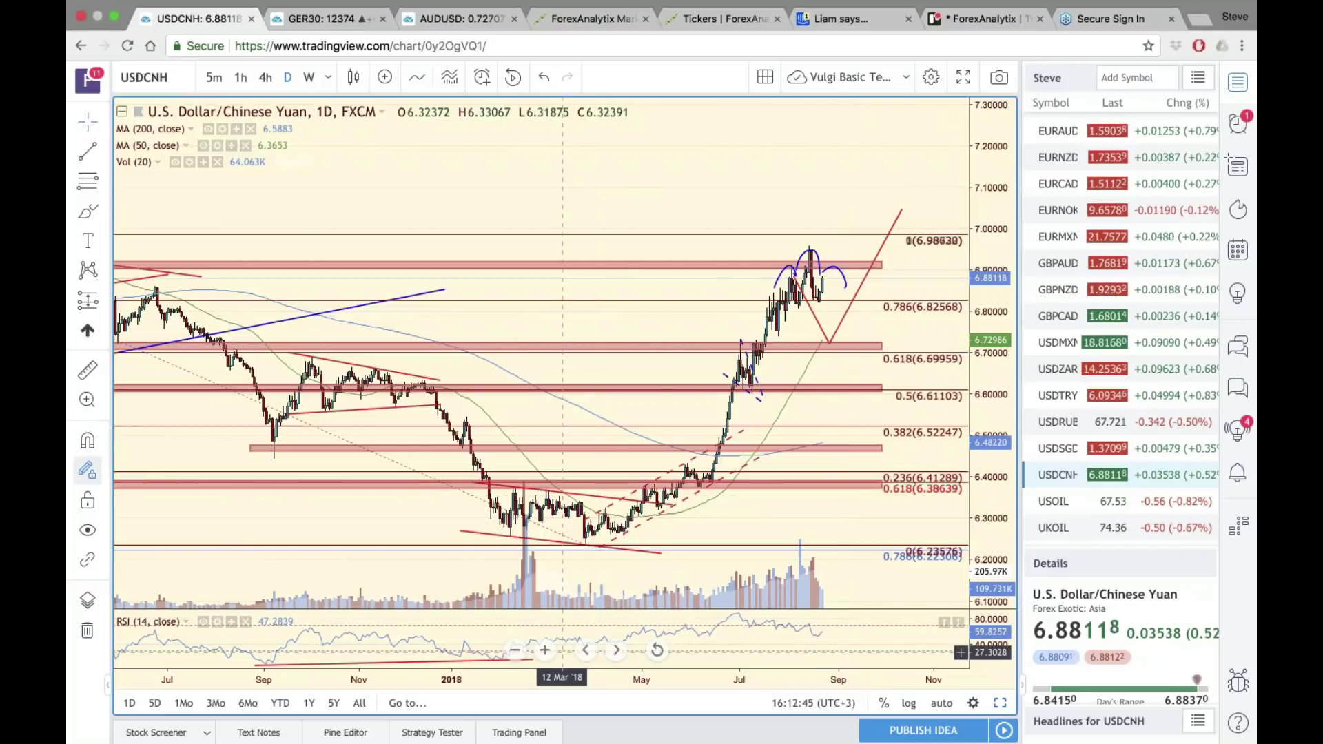
click(545, 650)
click(544, 650)
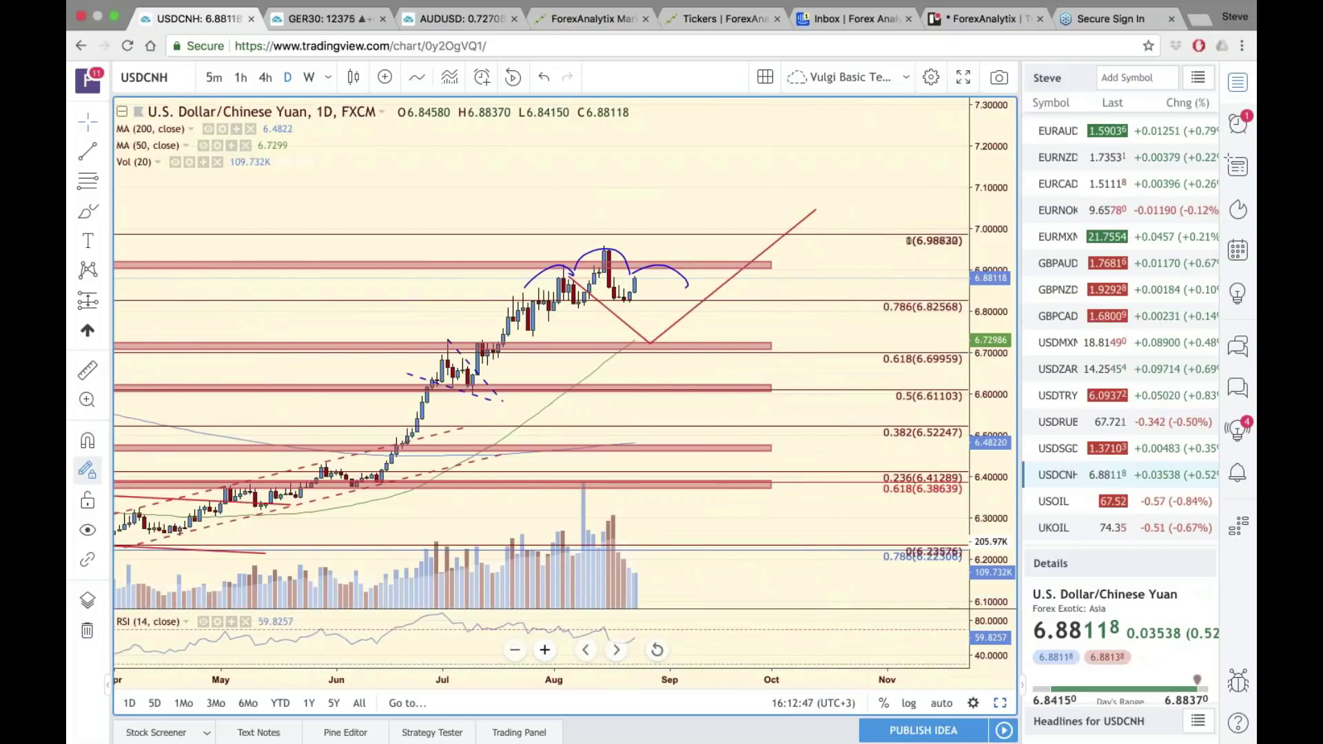
click(945, 707)
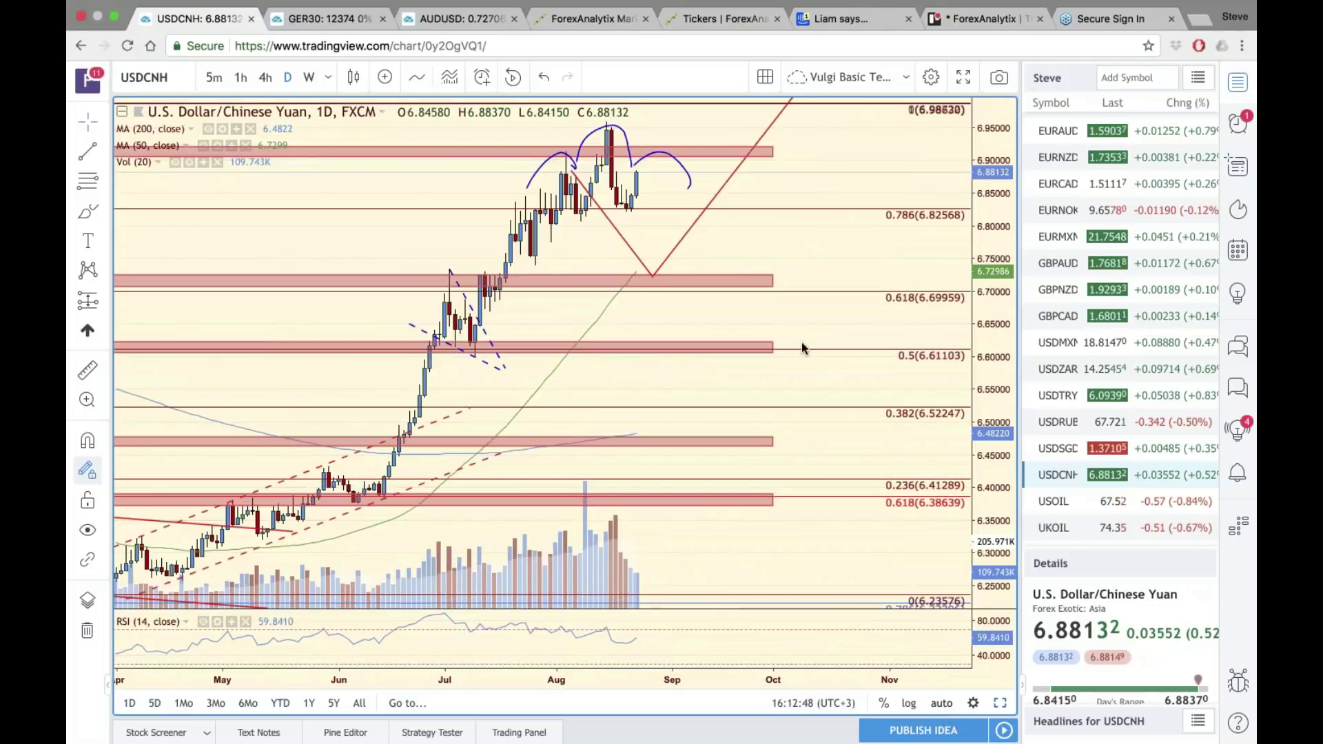
scroll(963, 336, left, 5)
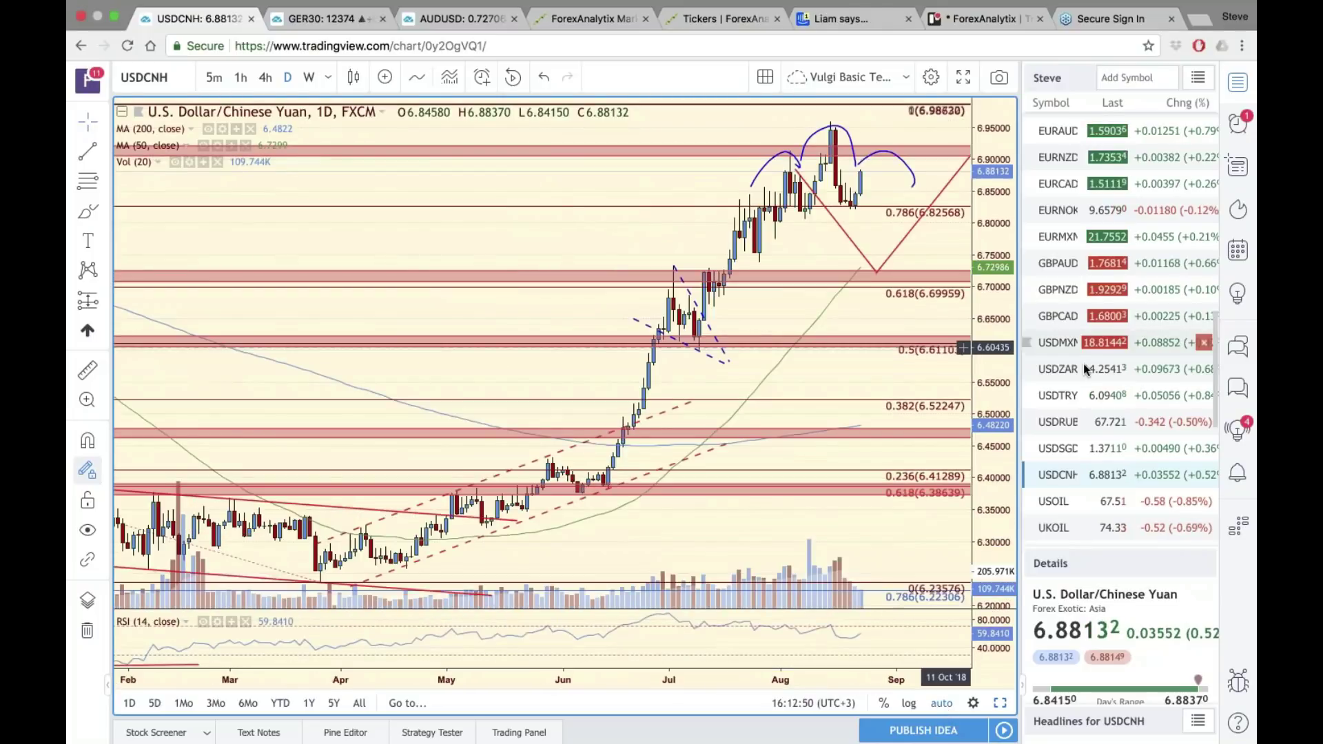
scroll(963, 366, left, 1)
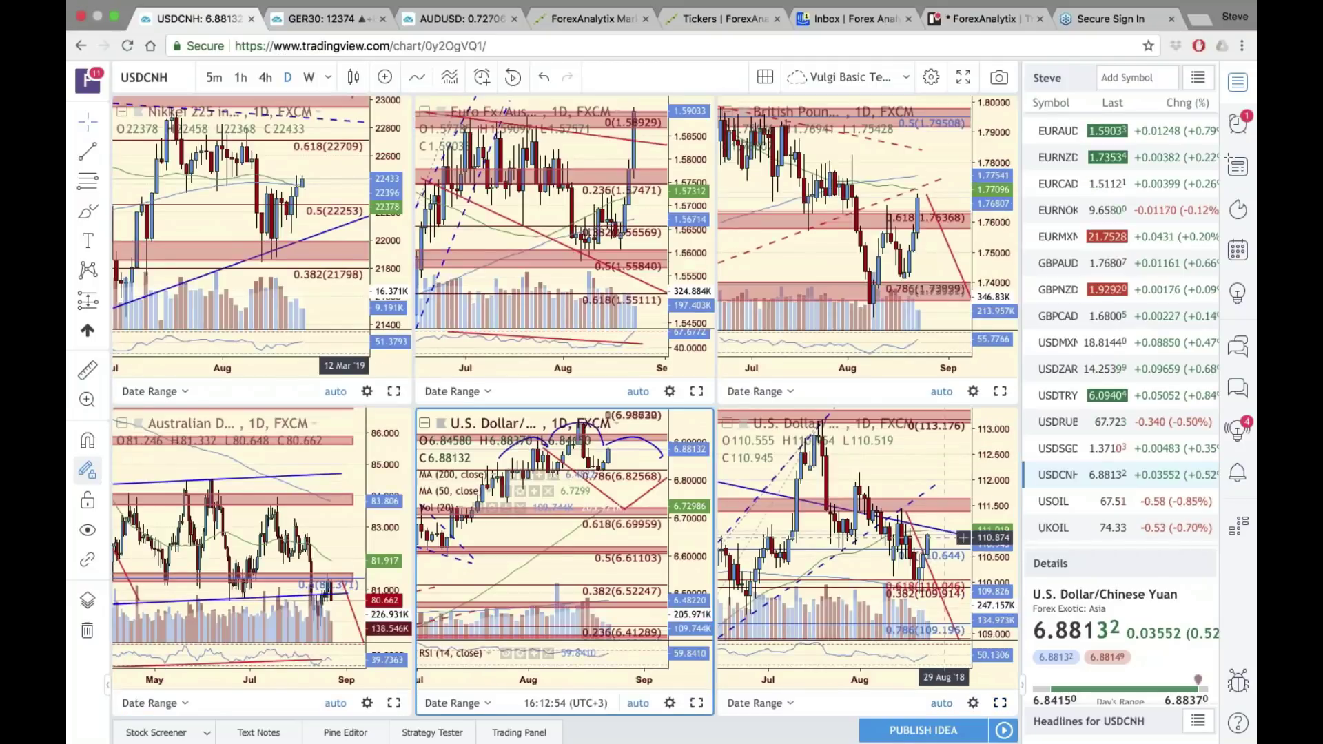
- Load DXY into the active chart and the bottom-right USDJPY chart, then maximize DXY
text(D)
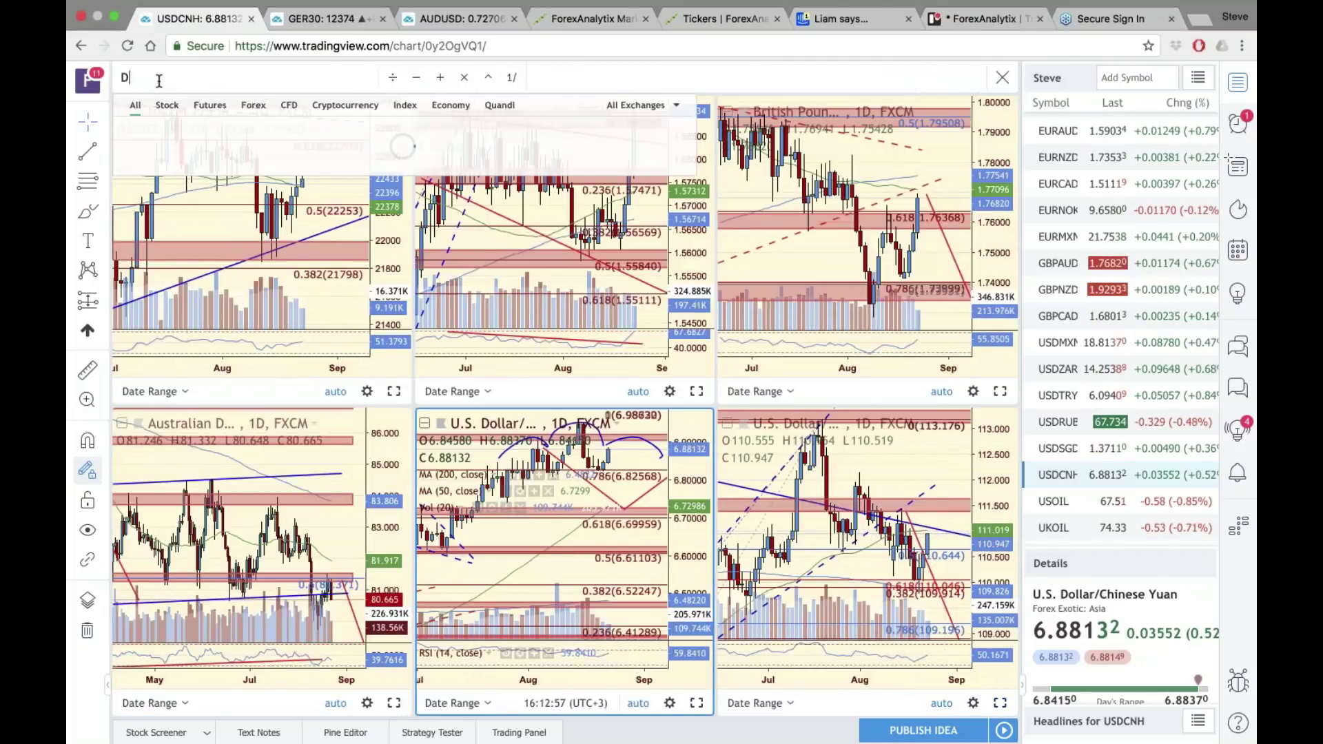
text(XY)
key(Return)
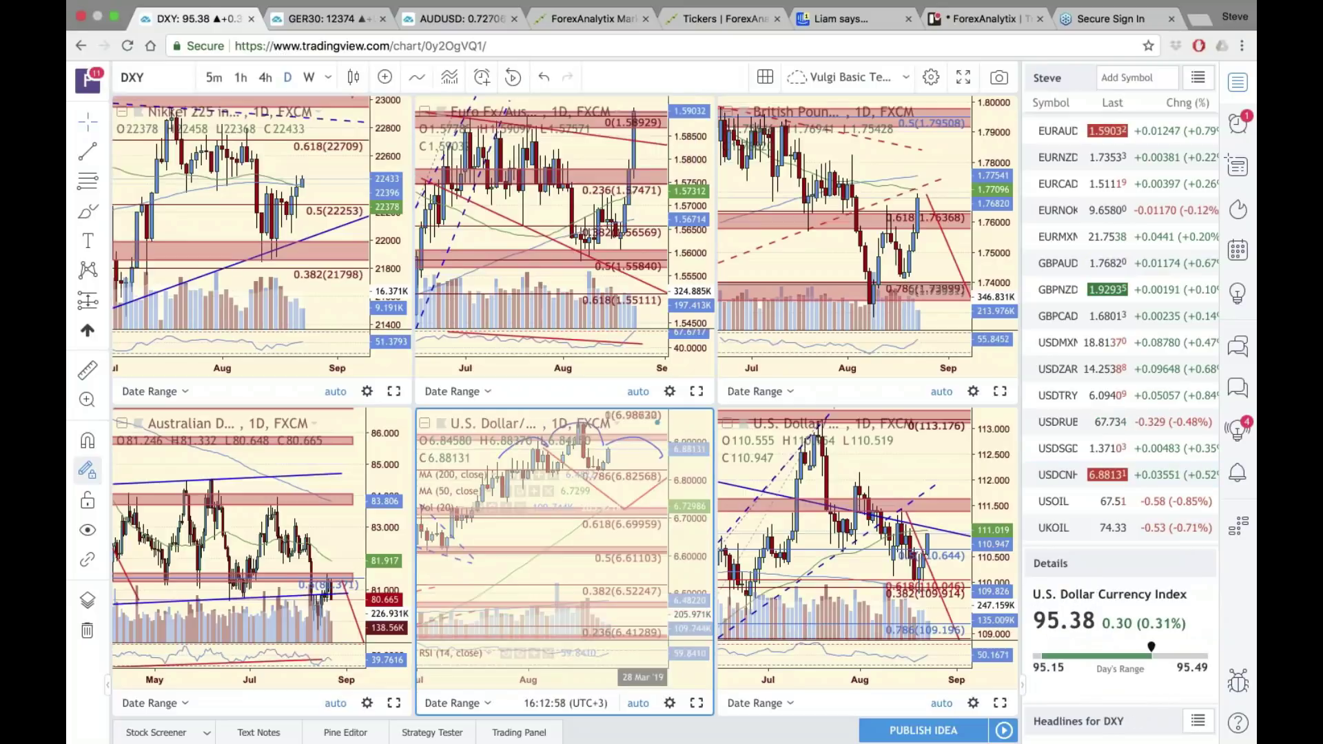
click(897, 473)
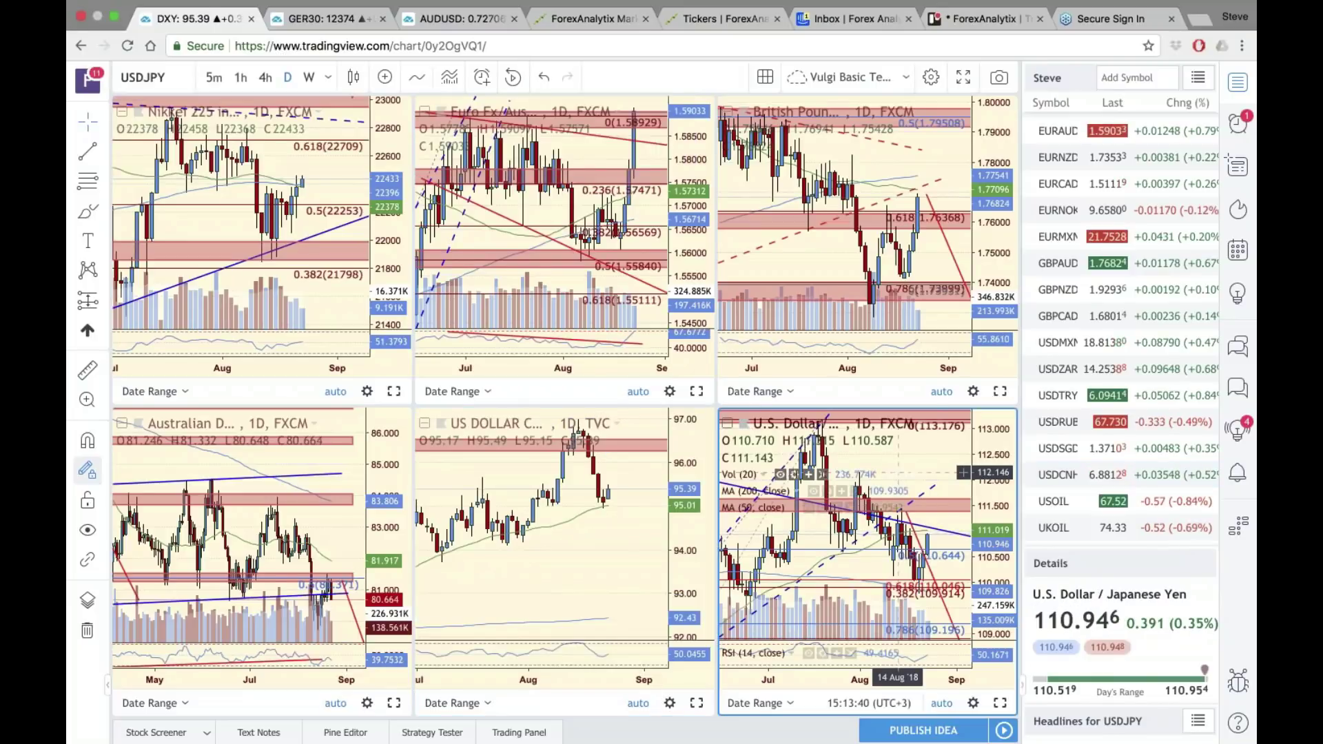
click(154, 67)
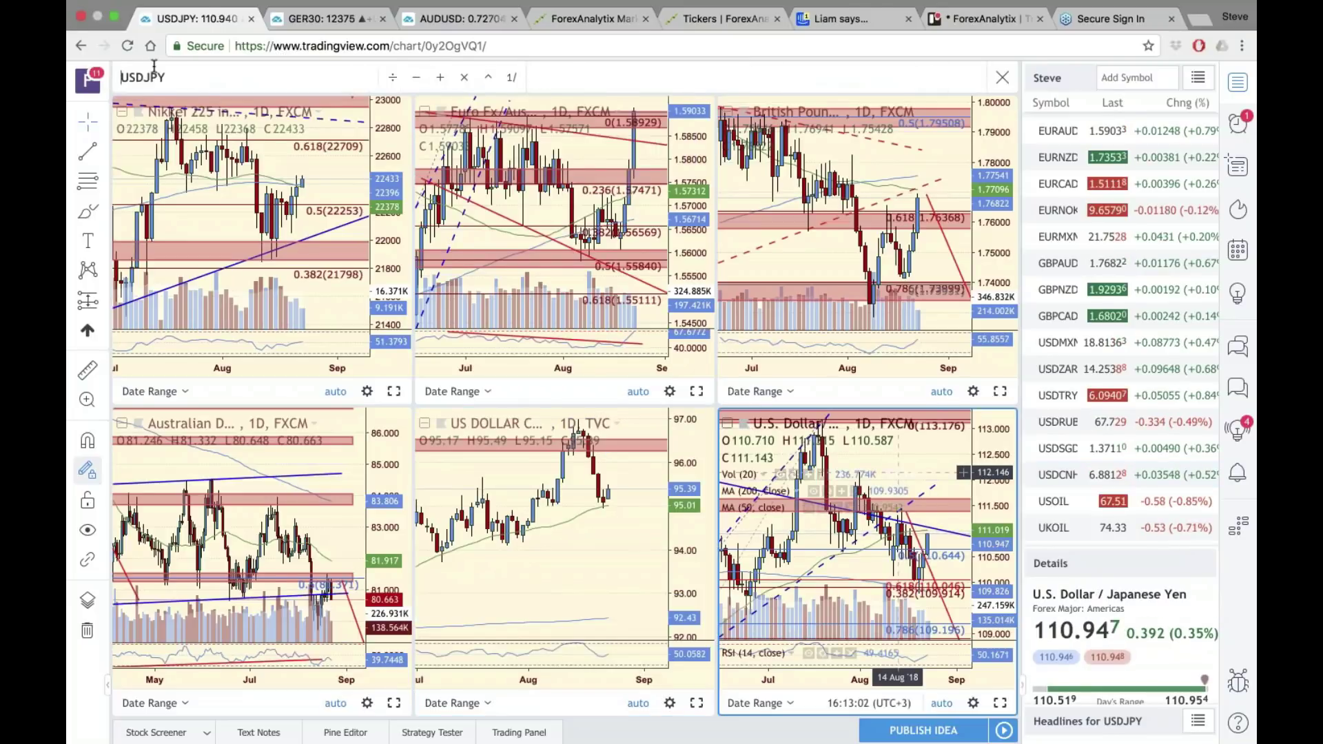
text(DXY)
key(Return)
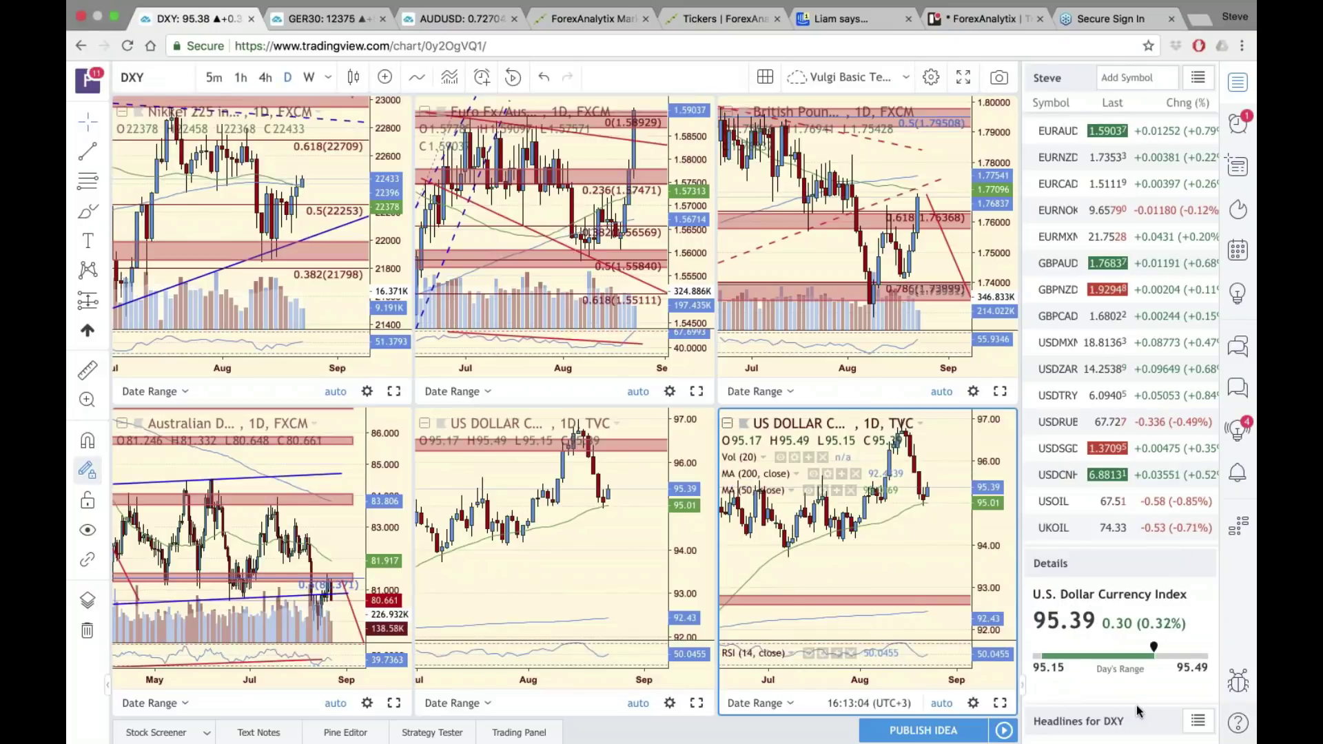
click(999, 703)
drag(945, 323, 864, 323)
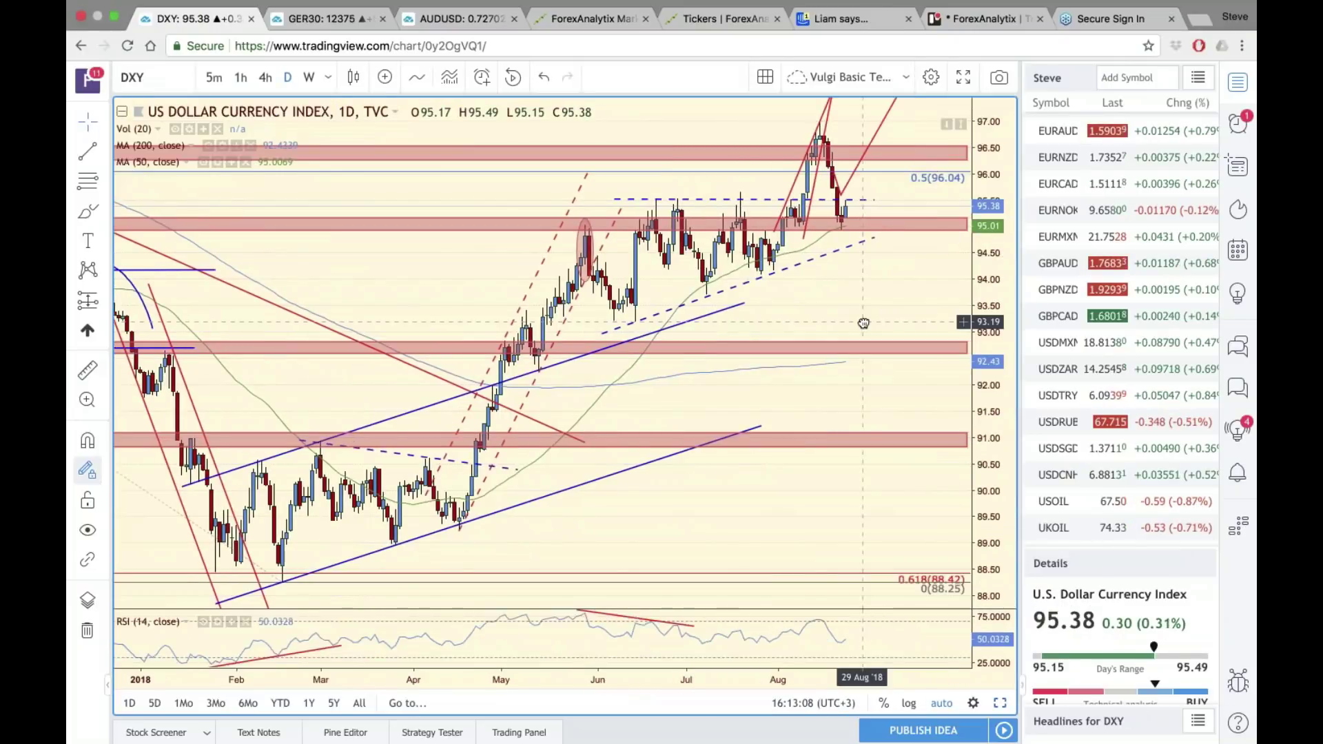
drag(978, 255, 978, 280)
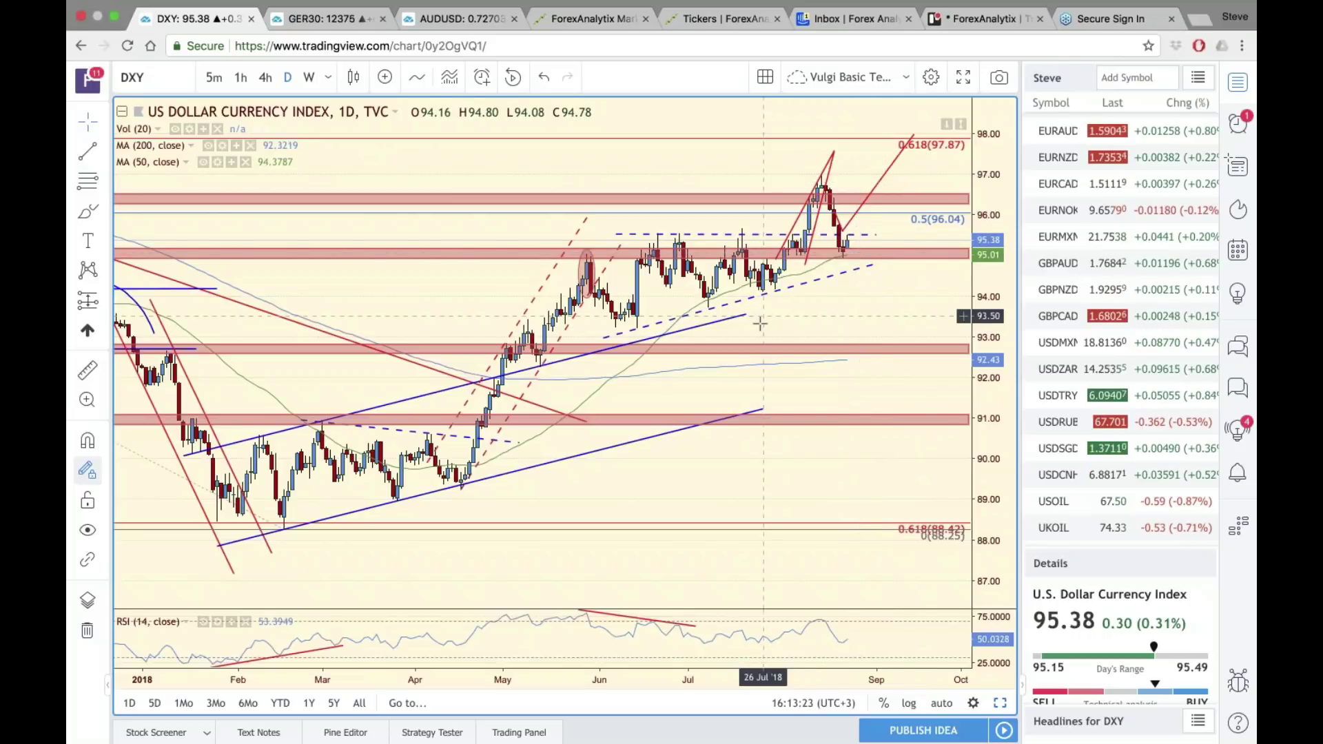
click(515, 650)
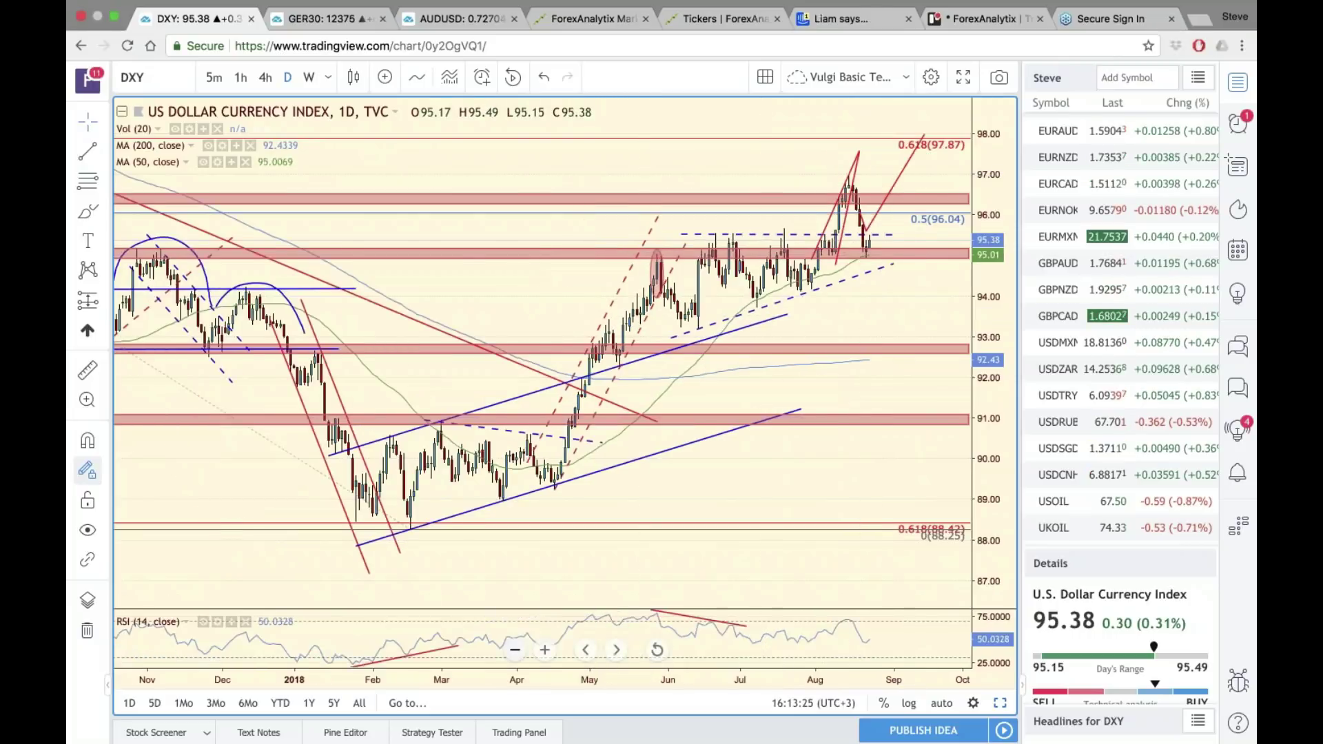
click(515, 650)
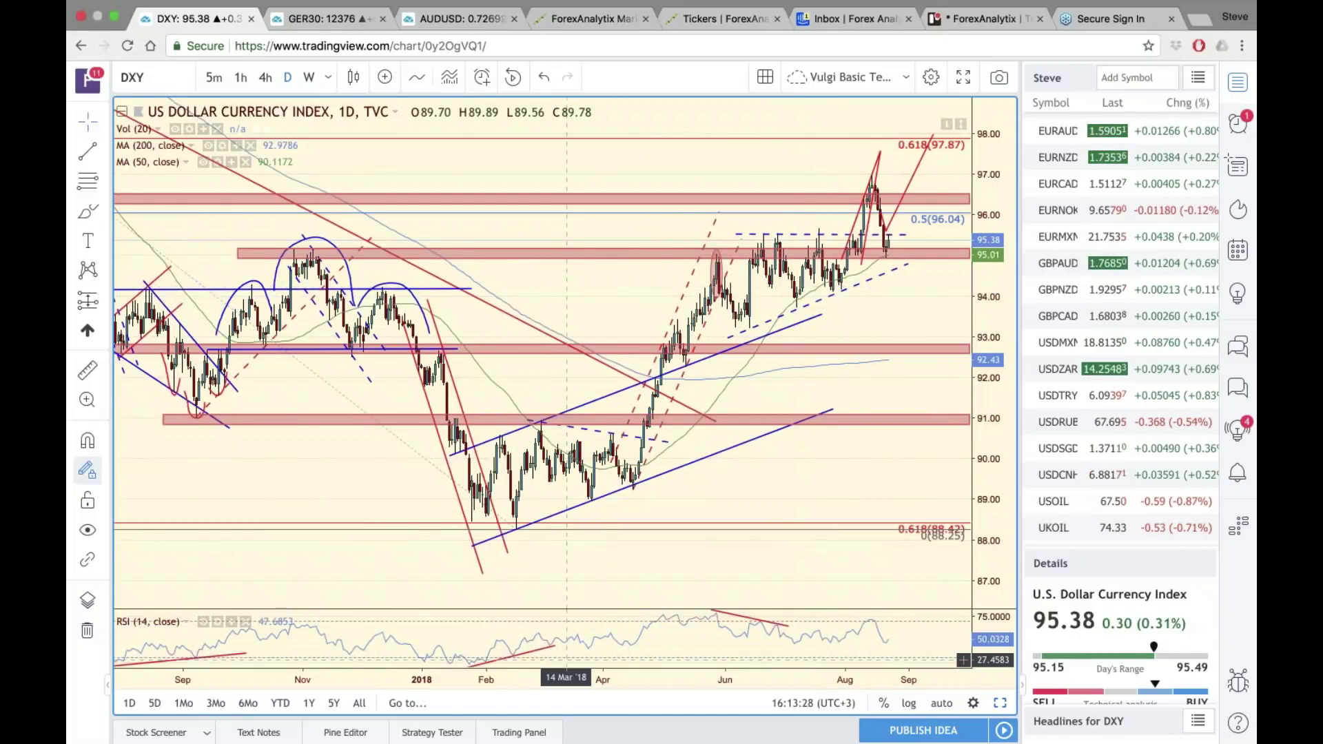
click(545, 655)
click(544, 651)
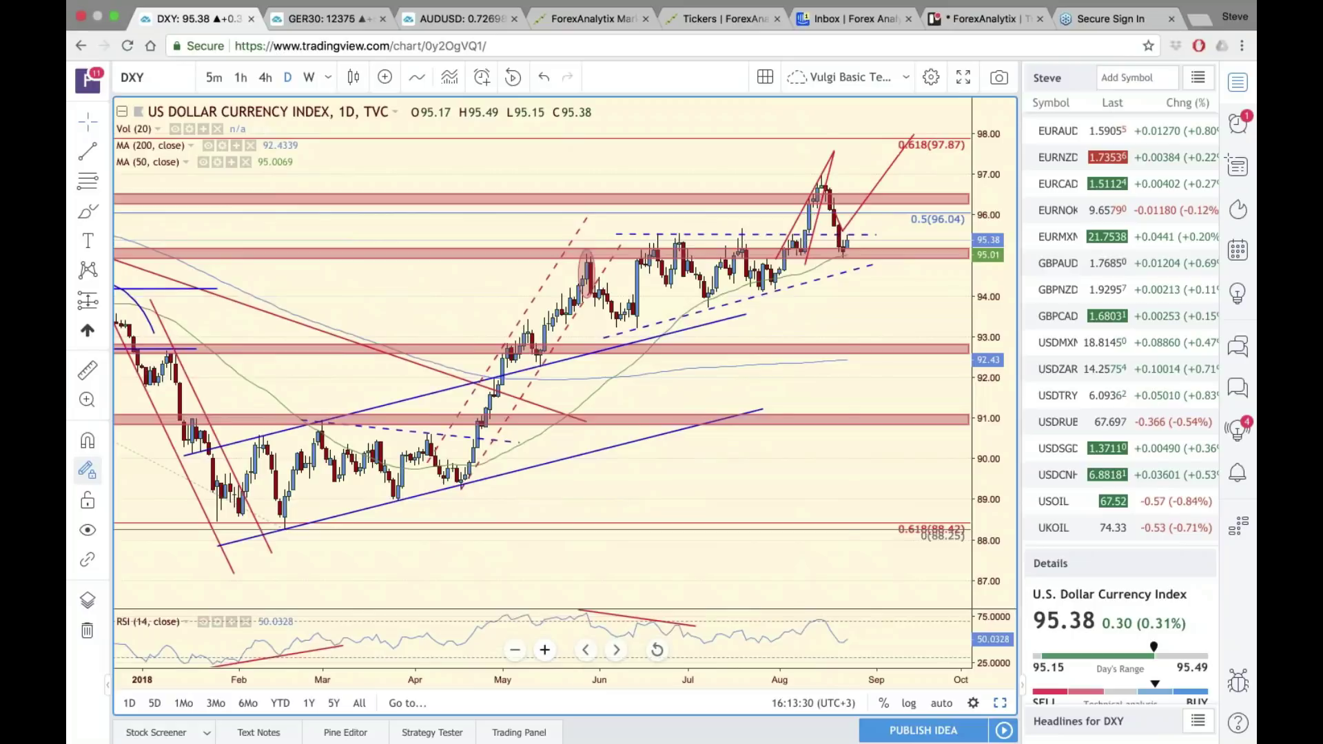